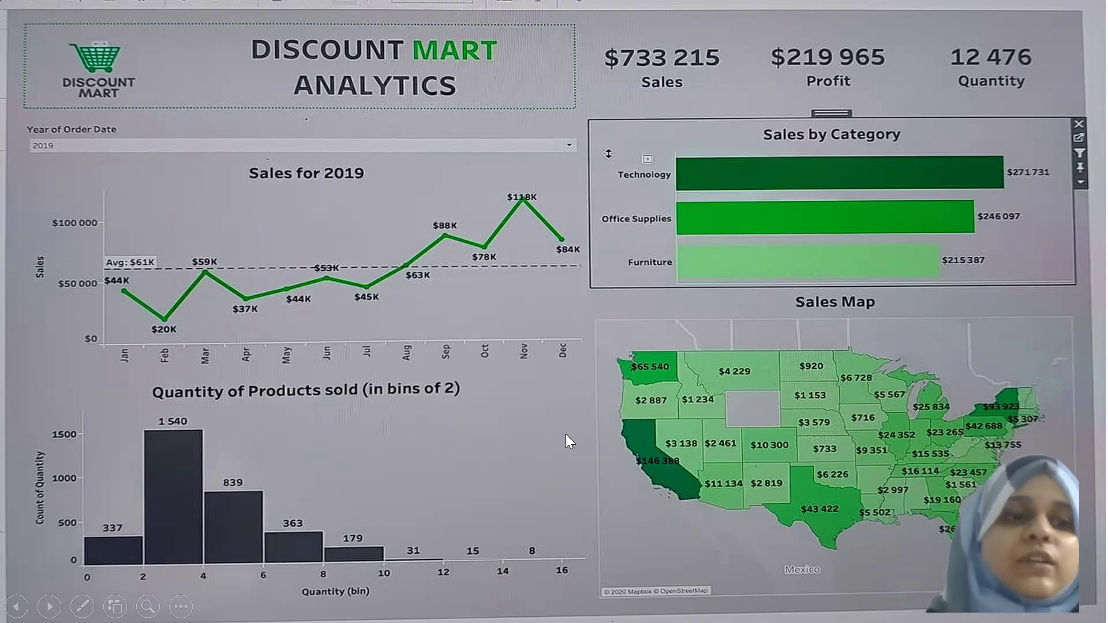
Step: End the slide show, switch to Tableau and connect to the discountmart text file
{"action": "key", "text": "Escape"}
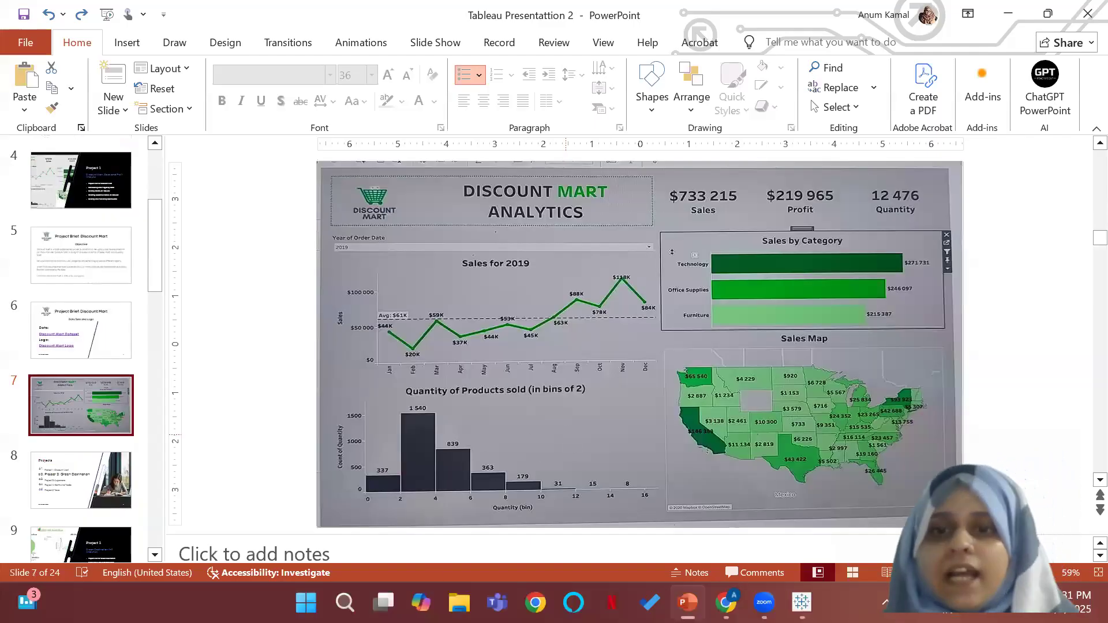
{"action": "key", "text": "alt+Tab"}
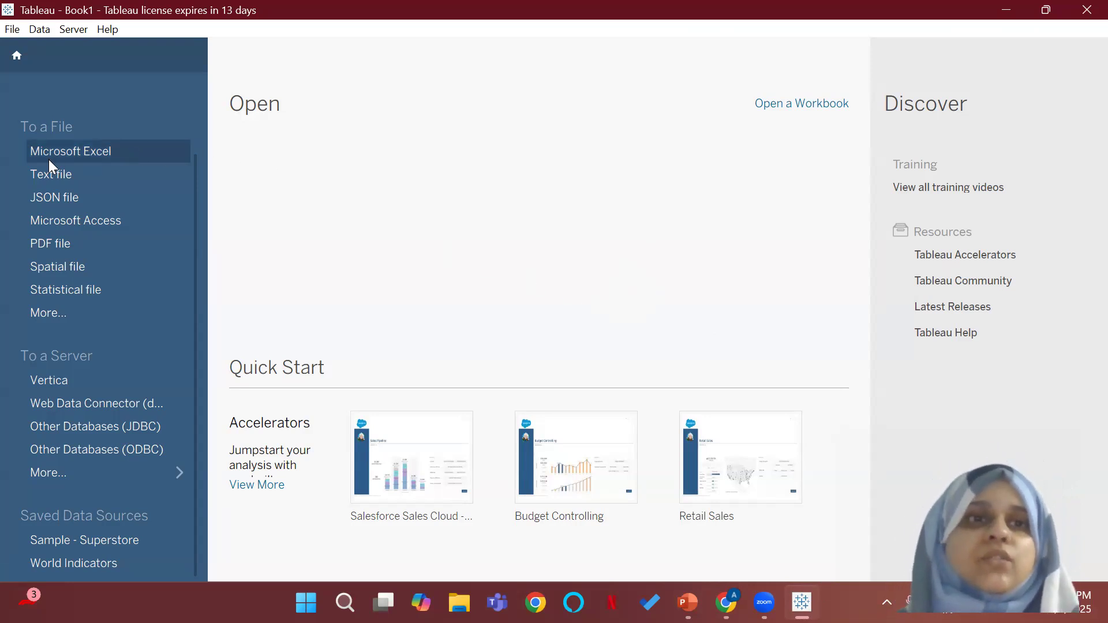
{"action": "left_click", "coordinate": [40, 174]}
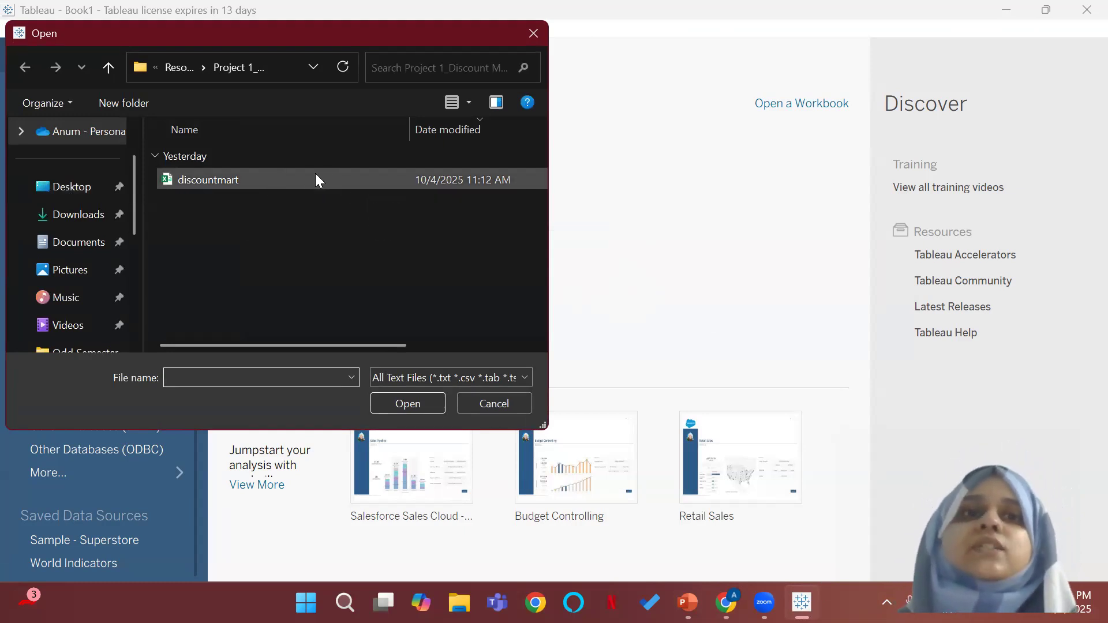
{"action": "left_click", "coordinate": [198, 179]}
{"action": "left_click", "coordinate": [399, 409]}
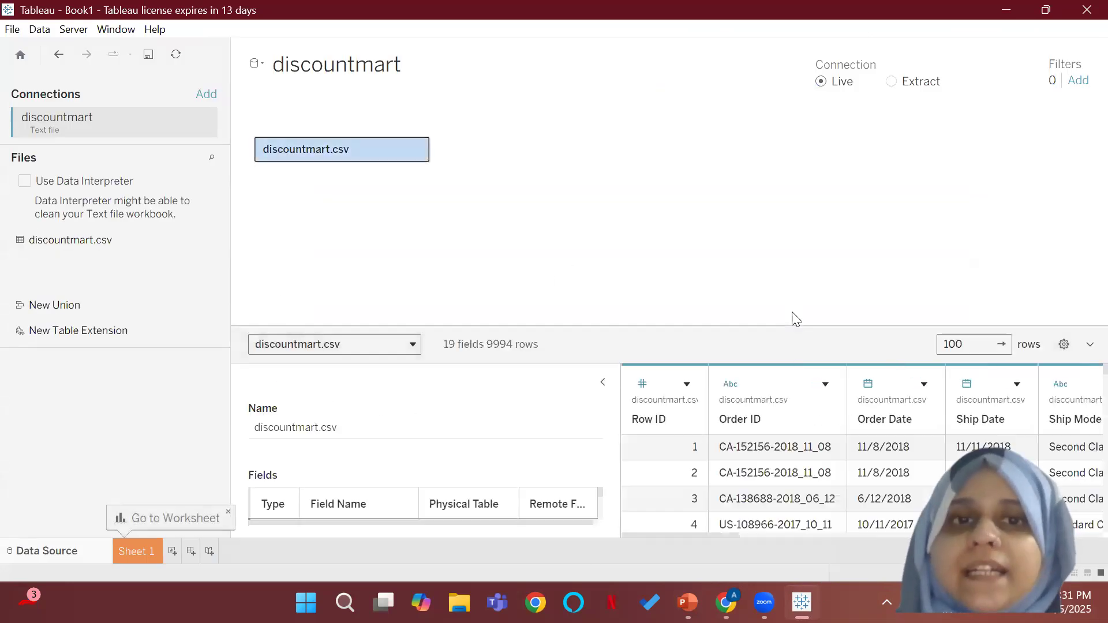
Step: Collapse the table details beside the discountmart.csv data preview
{"action": "left_click", "coordinate": [602, 384]}
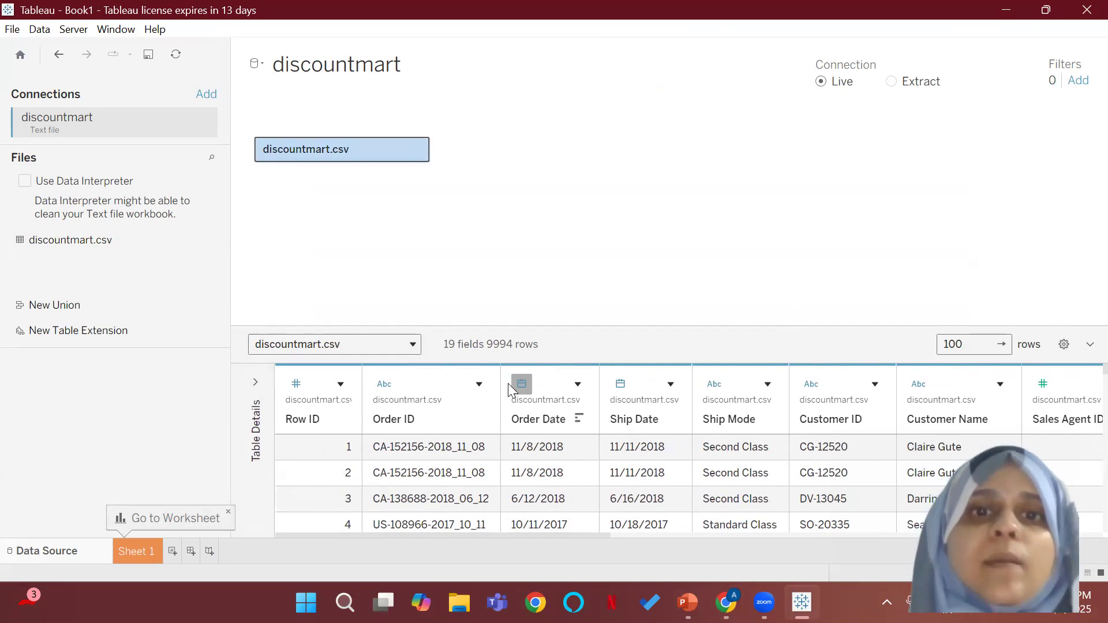
{"action": "left_click", "coordinate": [408, 345]}
{"action": "left_click", "coordinate": [503, 250]}
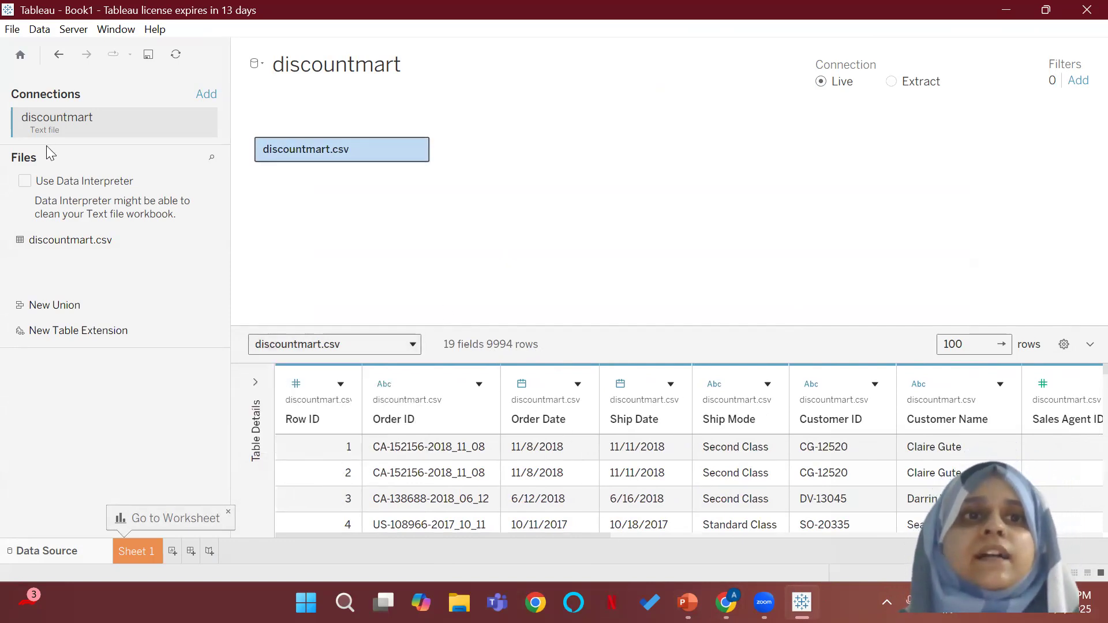
Step: Examine how to edit the discountmart connection and which connection types can be added, leaving the connection as it is
{"action": "left_click", "coordinate": [208, 122]}
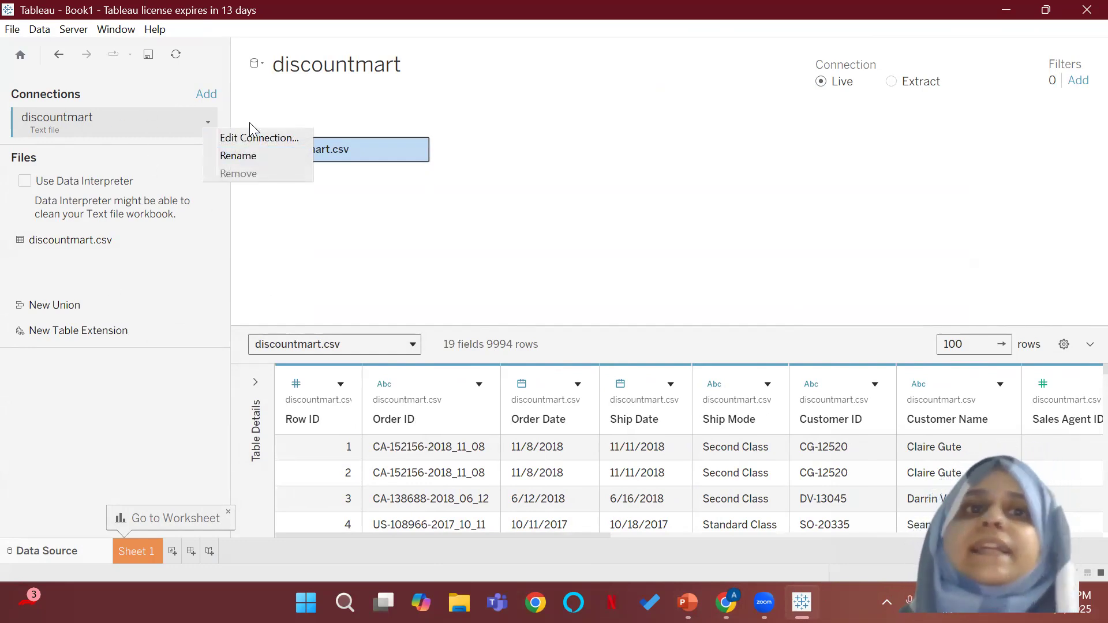
{"action": "left_click", "coordinate": [247, 138]}
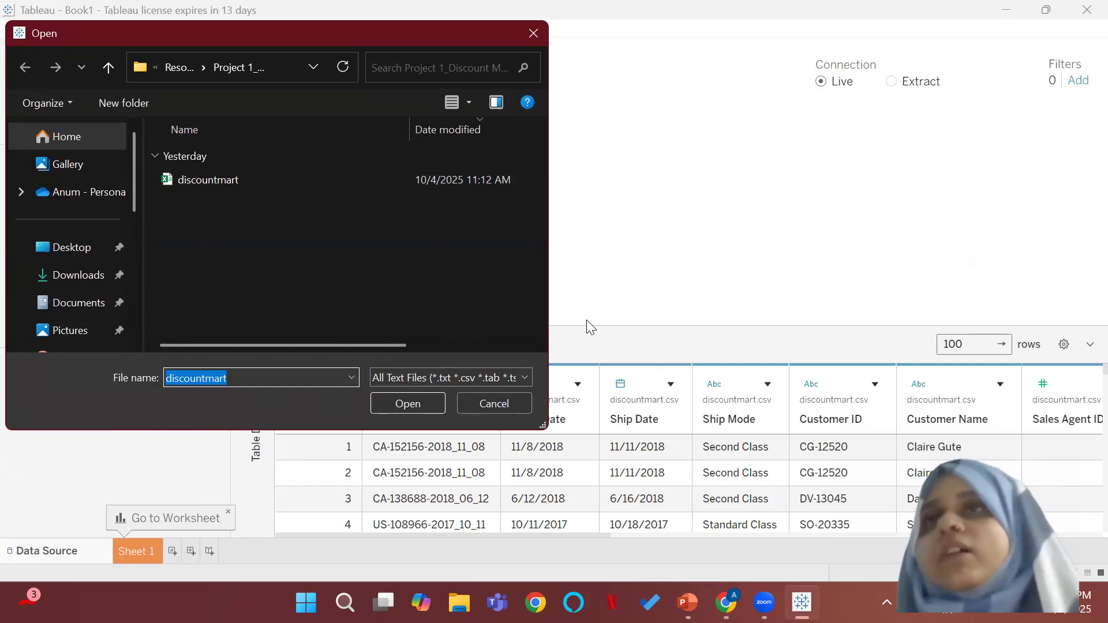
{"action": "left_click", "coordinate": [527, 40]}
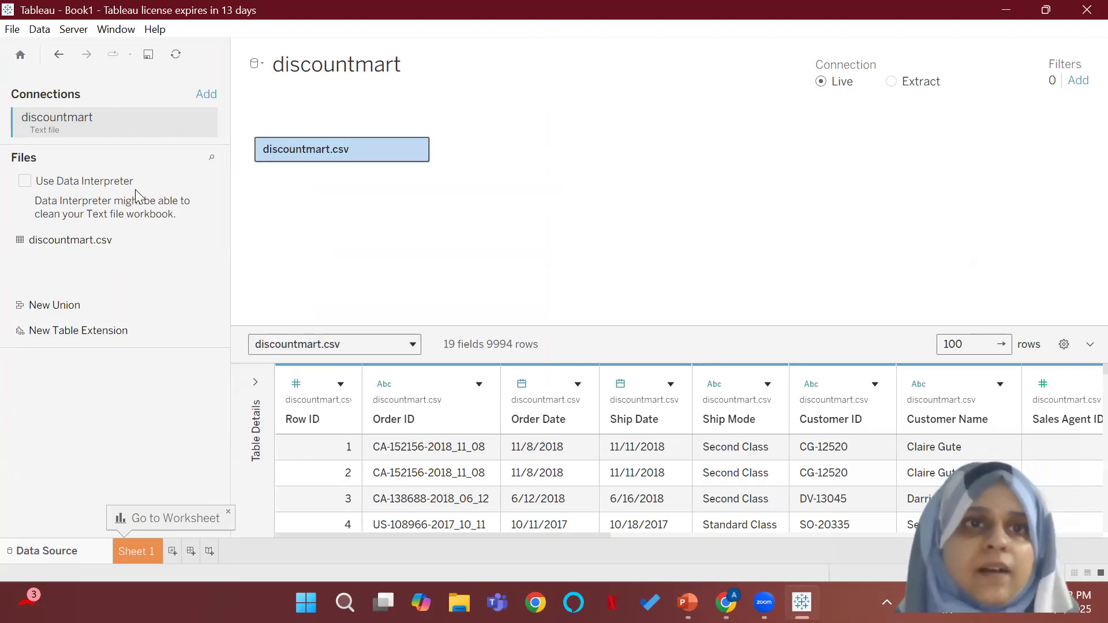
{"action": "left_click", "coordinate": [206, 95]}
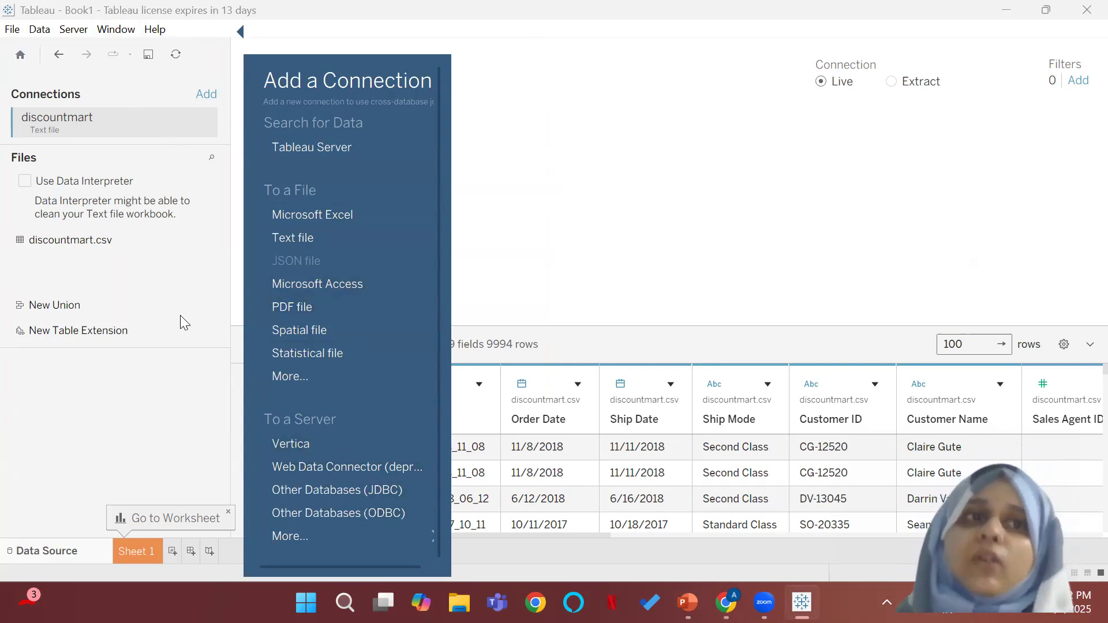
{"action": "left_click", "coordinate": [637, 216]}
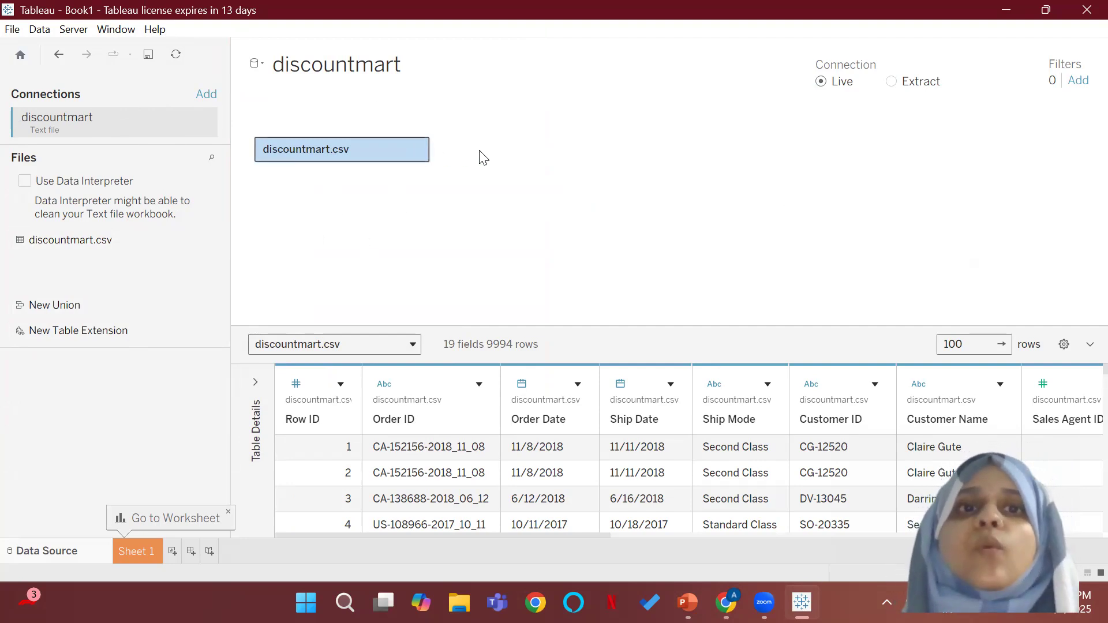
Step: Collapse and restore the data preview, then enlarge it upward to just below the discountmart.csv table
{"action": "left_click", "coordinate": [1091, 344]}
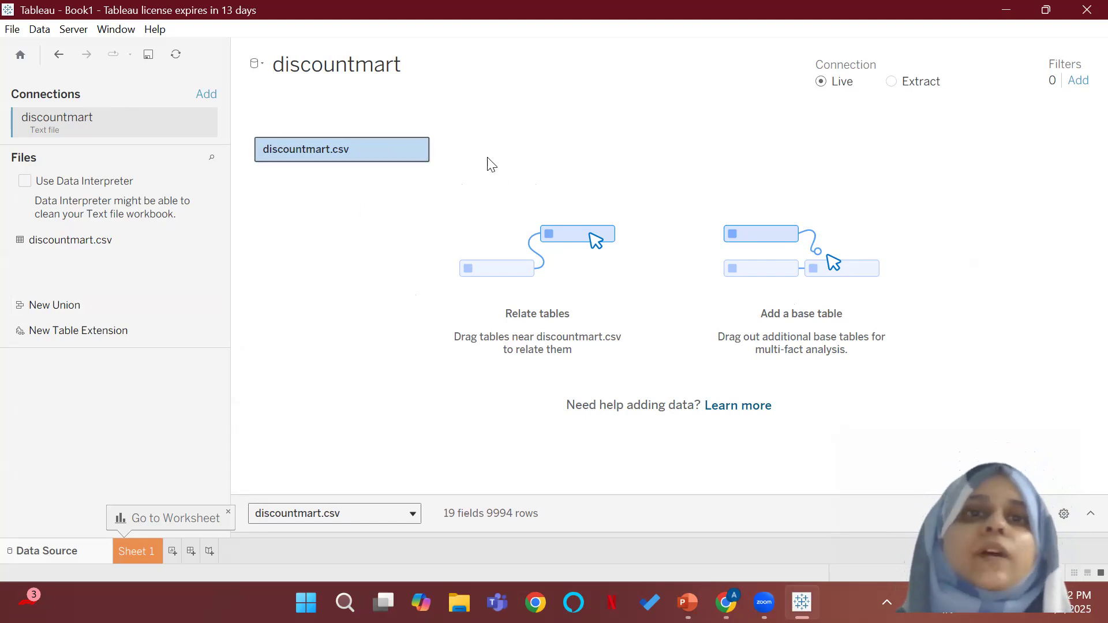
{"action": "left_click", "coordinate": [1090, 514]}
{"action": "left_click_drag", "start_coordinate": [696, 338], "coordinate": [682, 174]}
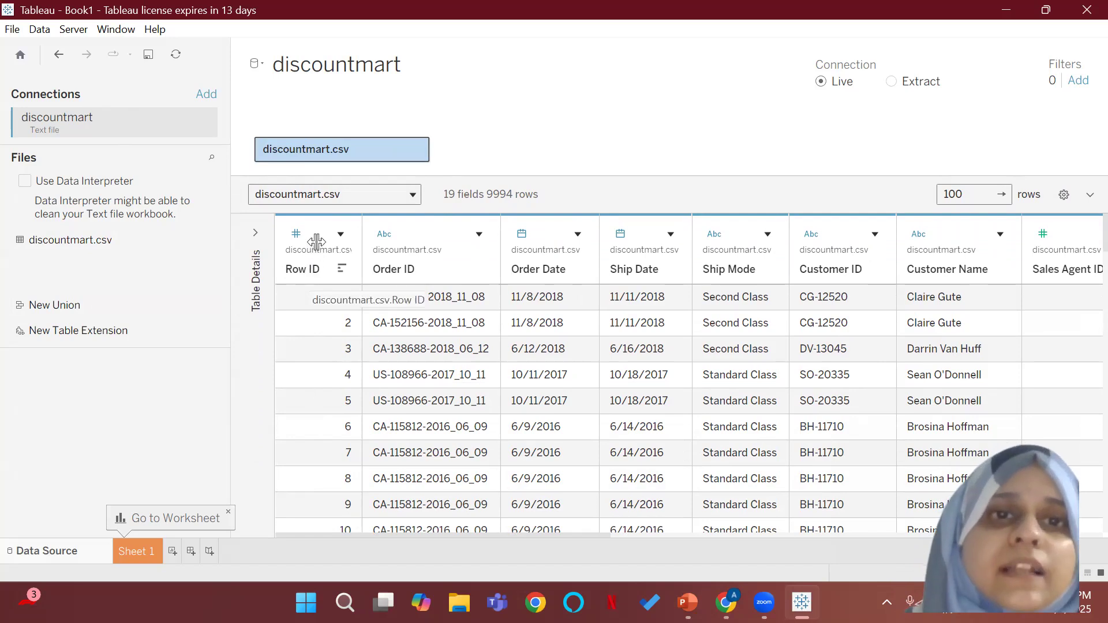
Step: Sort the data preview's fields A to Z ascending per table and review the columns from Category to Sub-Category
{"action": "left_click", "coordinate": [1064, 195]}
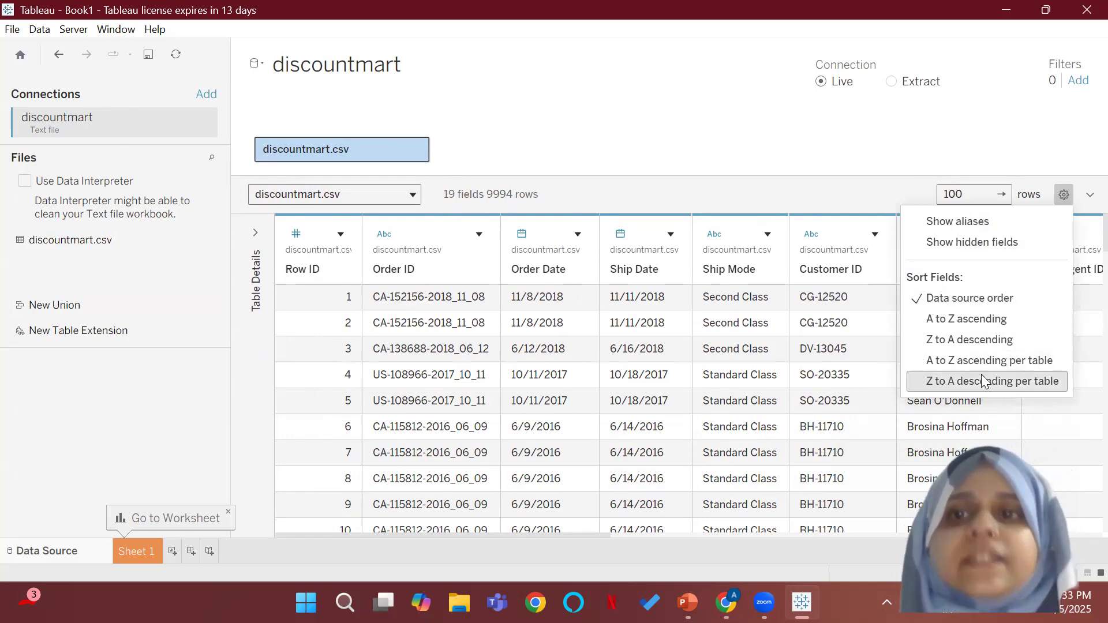
{"action": "left_click", "coordinate": [977, 359]}
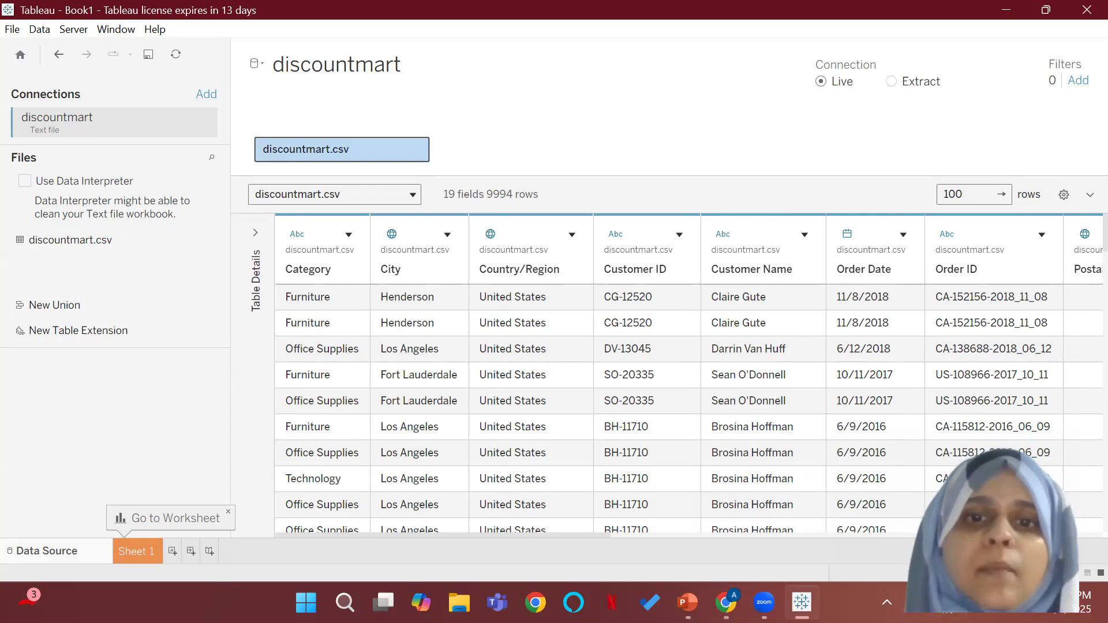
{"action": "left_click_drag", "start_coordinate": [564, 535], "coordinate": [1081, 562]}
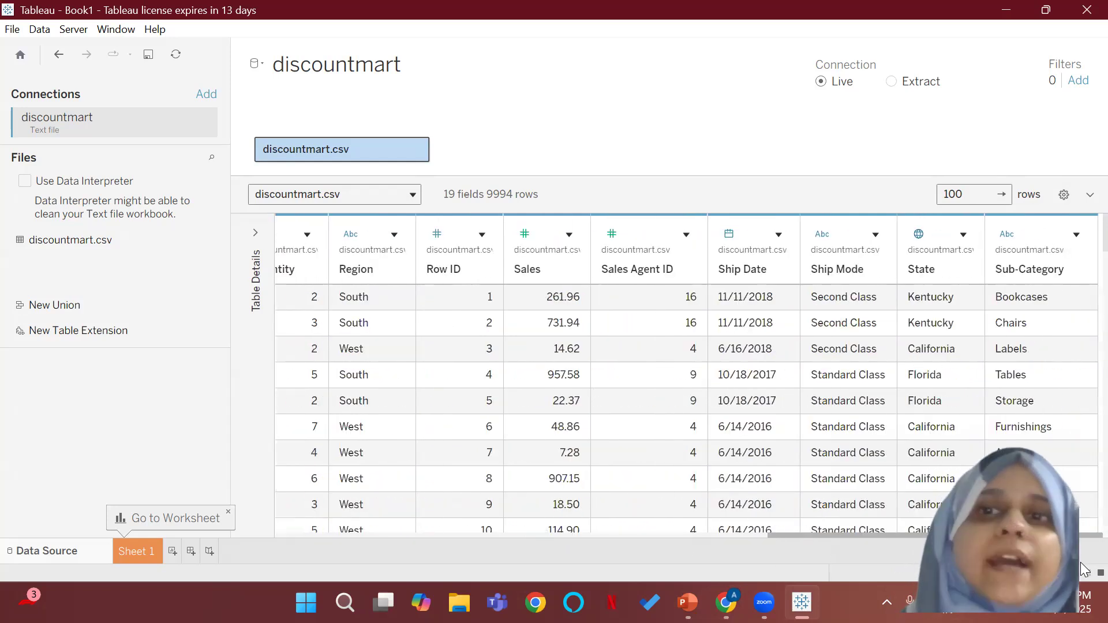
{"action": "left_click_drag", "start_coordinate": [903, 547], "coordinate": [232, 394]}
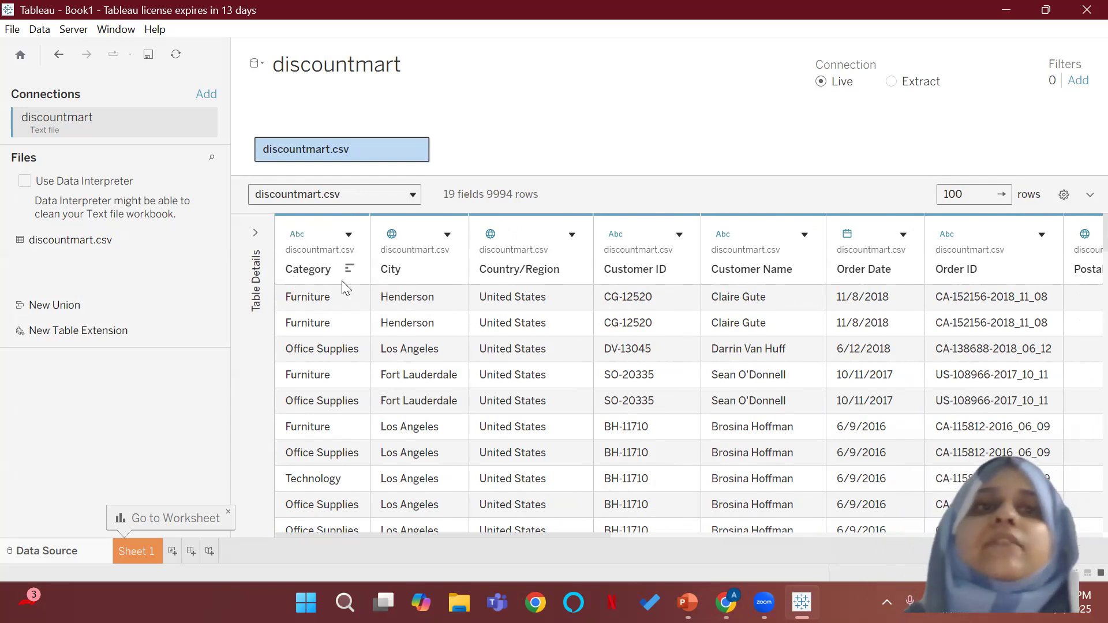
Step: Inspect the Category field's data type options and compare them with its column values
{"action": "left_click", "coordinate": [298, 235]}
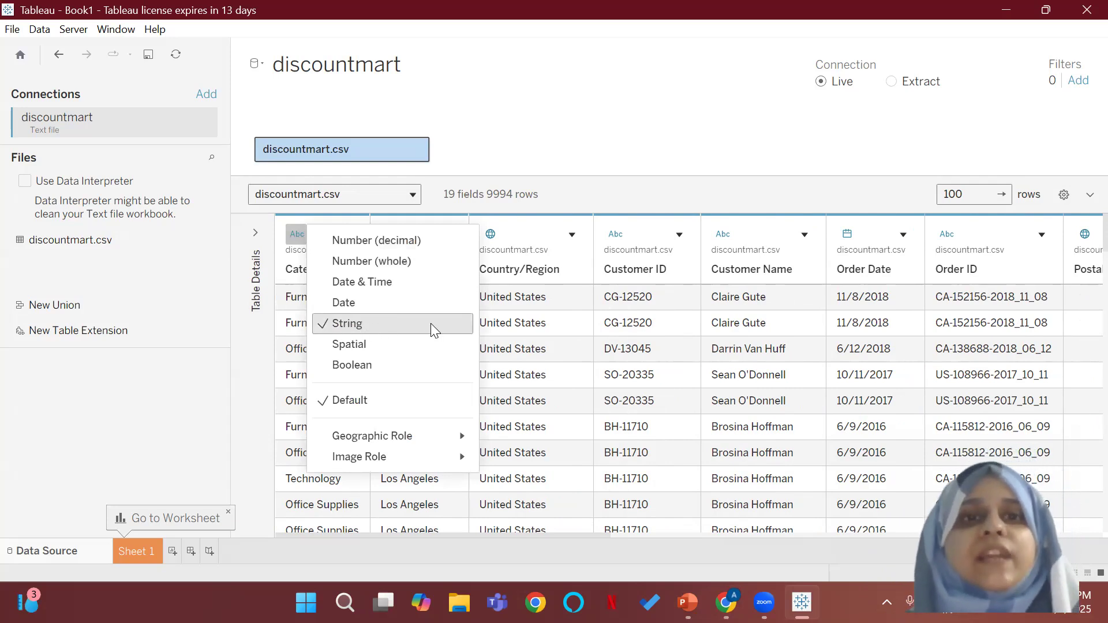
{"action": "left_click", "coordinate": [292, 329]}
{"action": "left_click", "coordinate": [326, 359]}
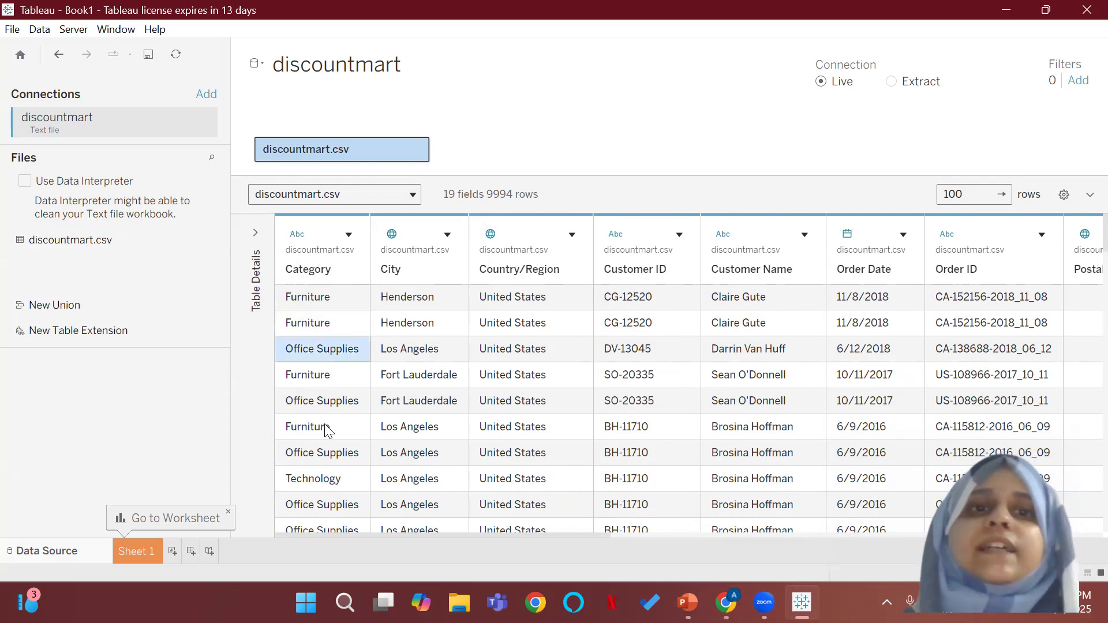
{"action": "left_click", "coordinate": [321, 427]}
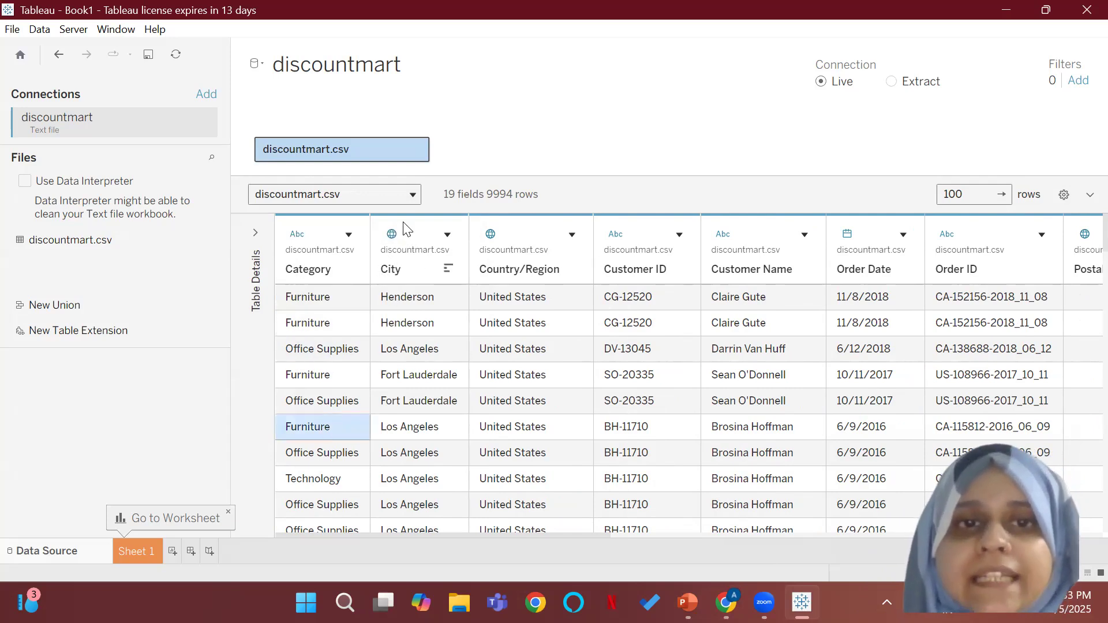
Step: Inspect the City column's values and its data type and role options without changing them
{"action": "left_click", "coordinate": [396, 348]}
{"action": "left_click", "coordinate": [399, 375]}
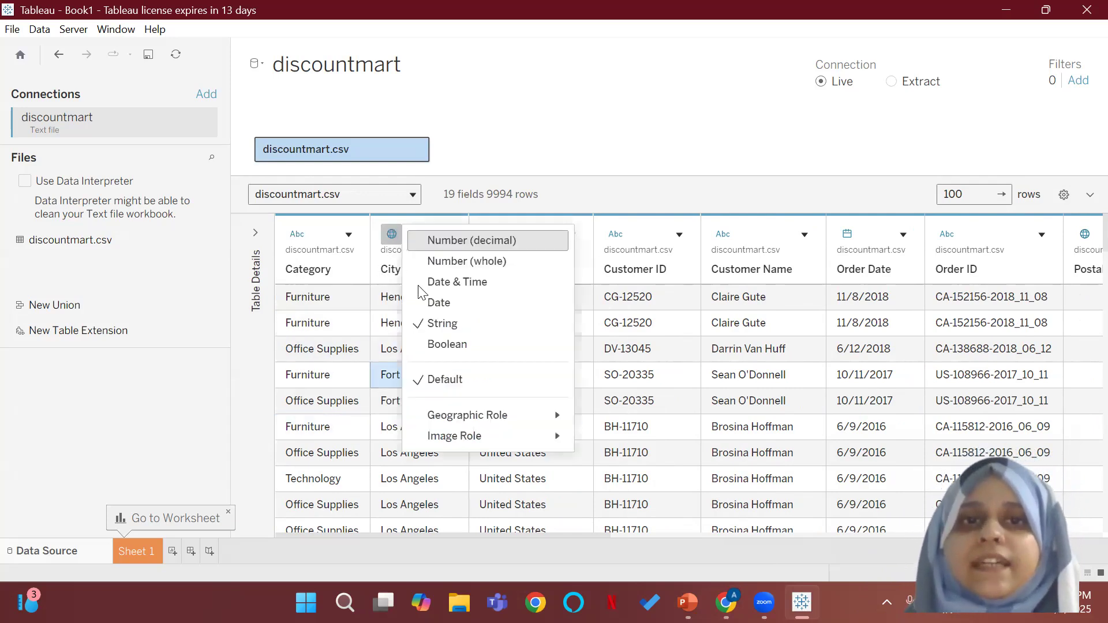
{"action": "left_click", "coordinate": [391, 234]}
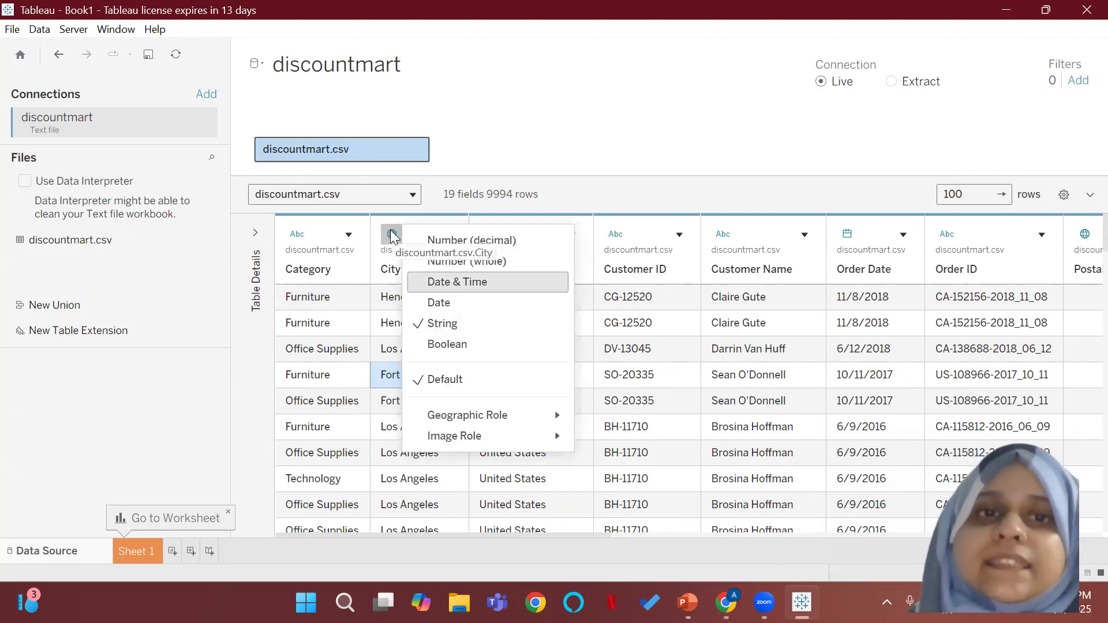
{"action": "left_click", "coordinate": [582, 206]}
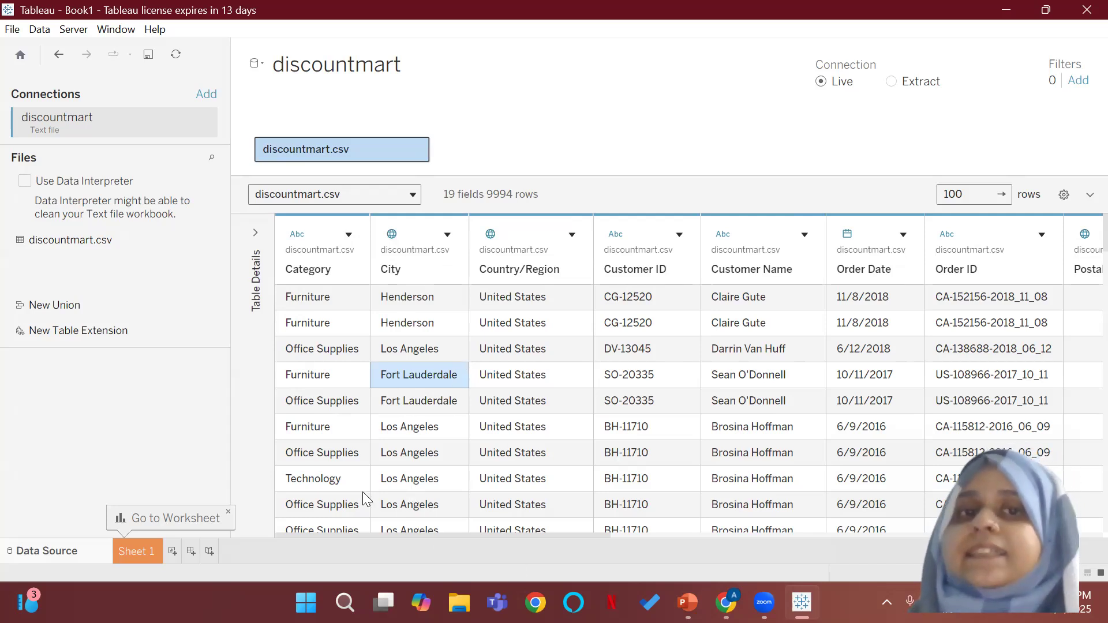
{"action": "left_click", "coordinate": [393, 232]}
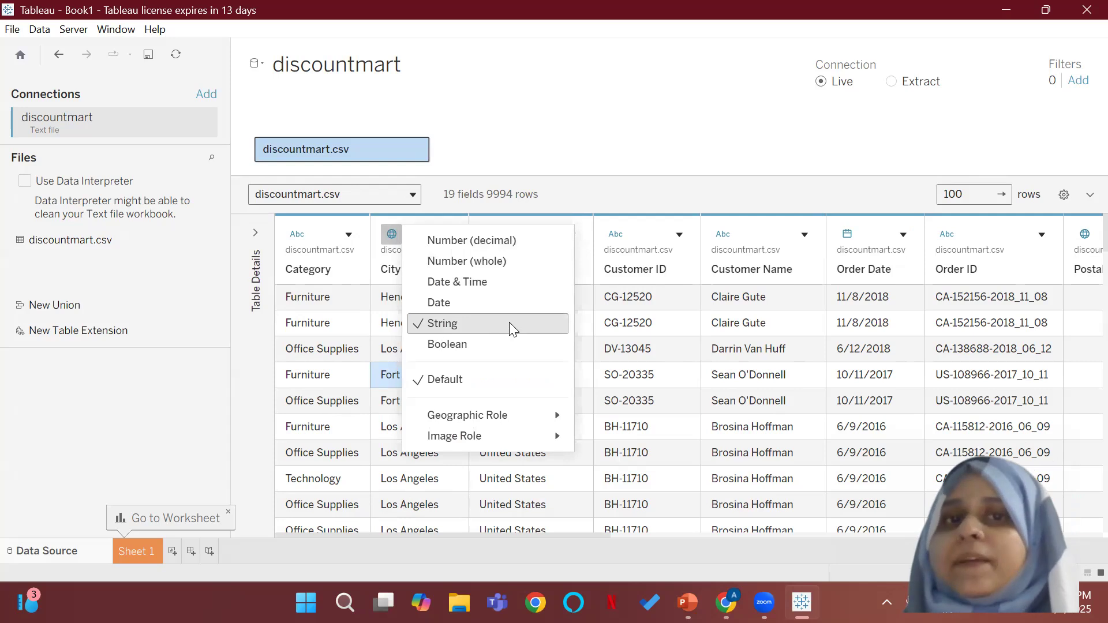
{"action": "mouse_move", "coordinate": [454, 409]}
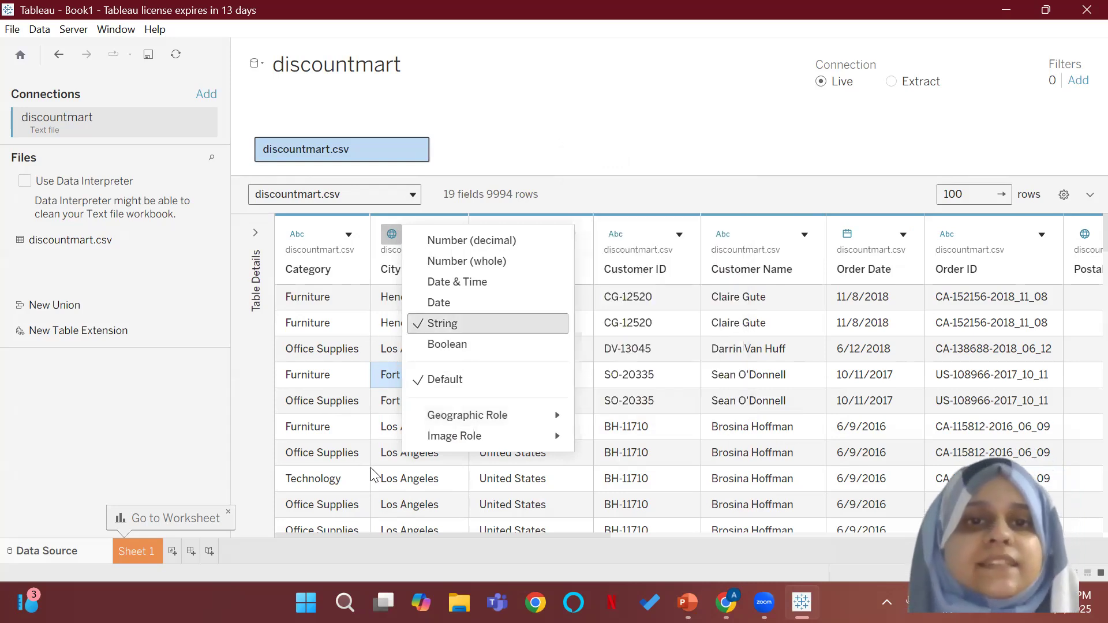
{"action": "left_click", "coordinate": [400, 542]}
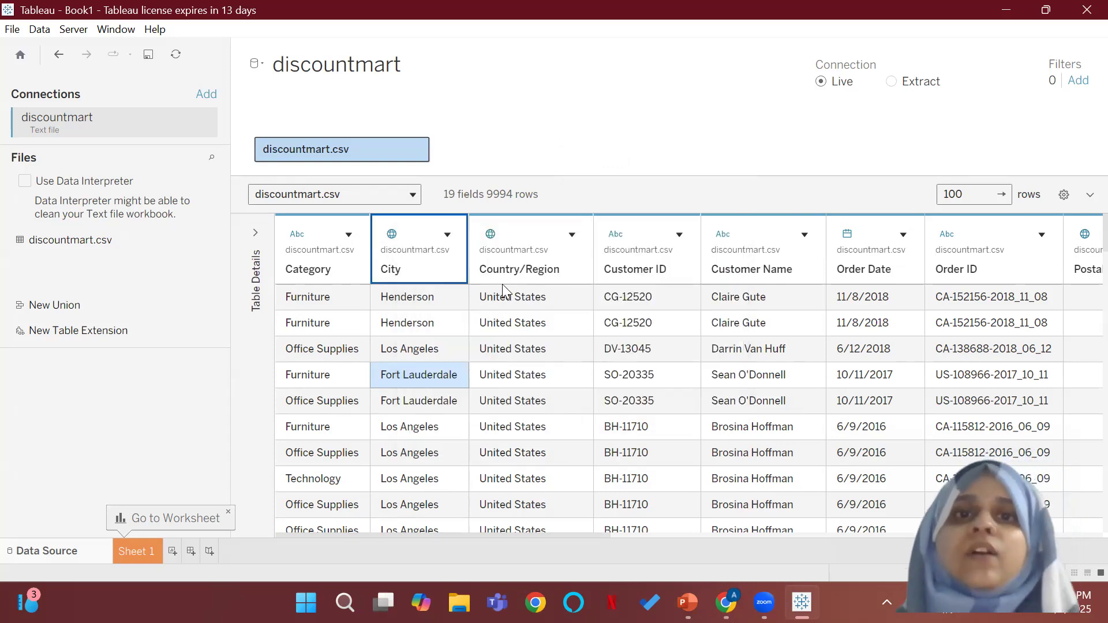
Step: Check the Country/Region field's geographic role and the Customer ID field's data type
{"action": "left_click", "coordinate": [491, 237]}
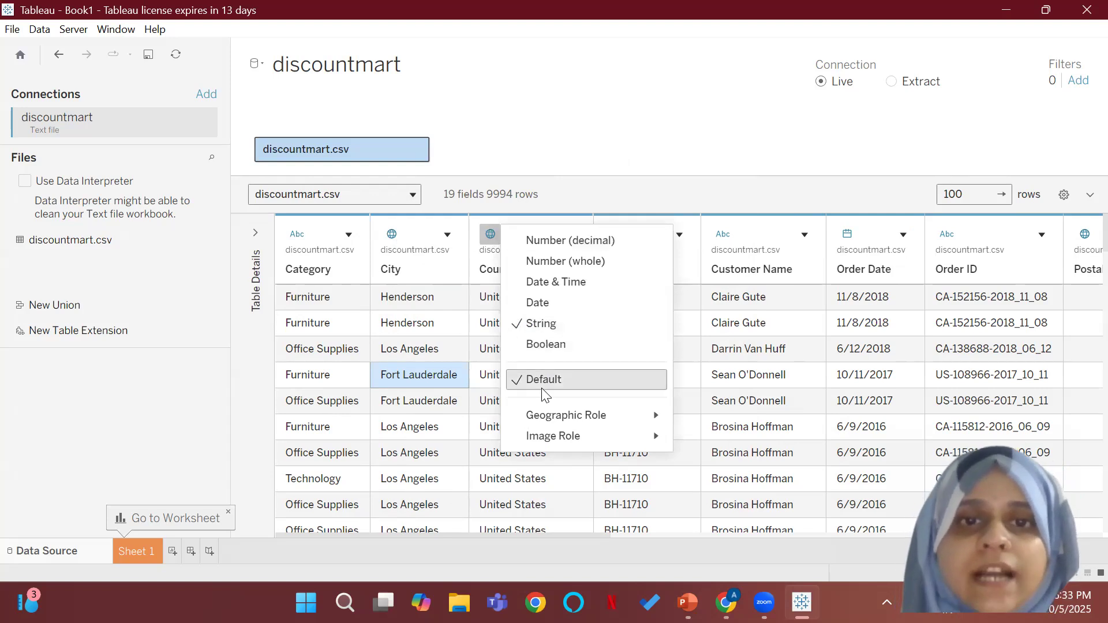
{"action": "mouse_move", "coordinate": [557, 416]}
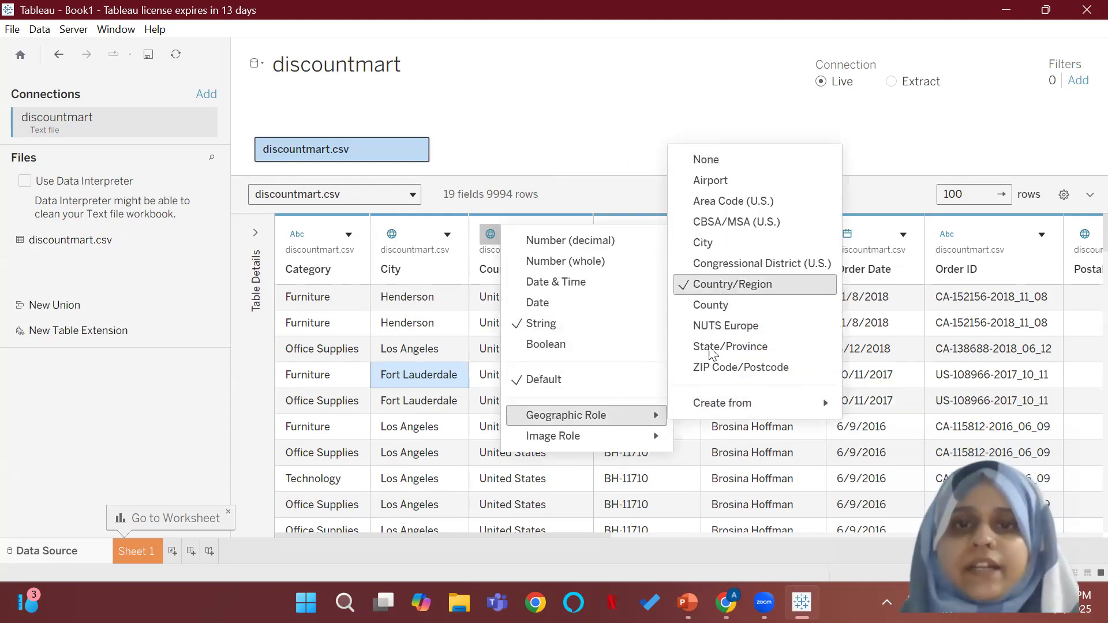
{"action": "left_click", "coordinate": [578, 509]}
{"action": "left_click", "coordinate": [622, 241]}
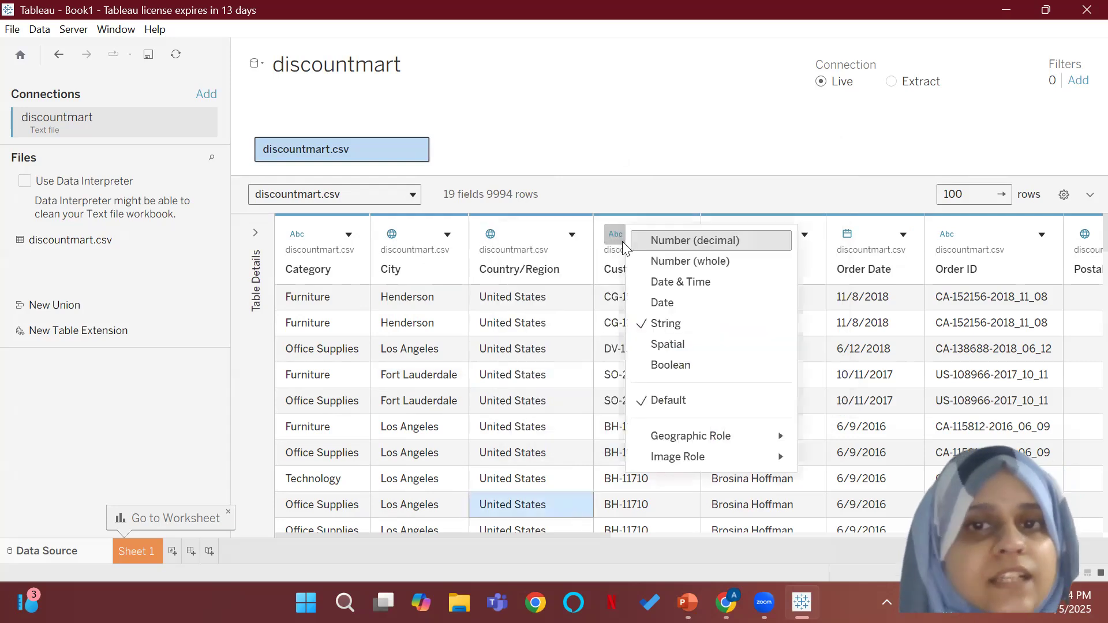
{"action": "left_click", "coordinate": [563, 346]}
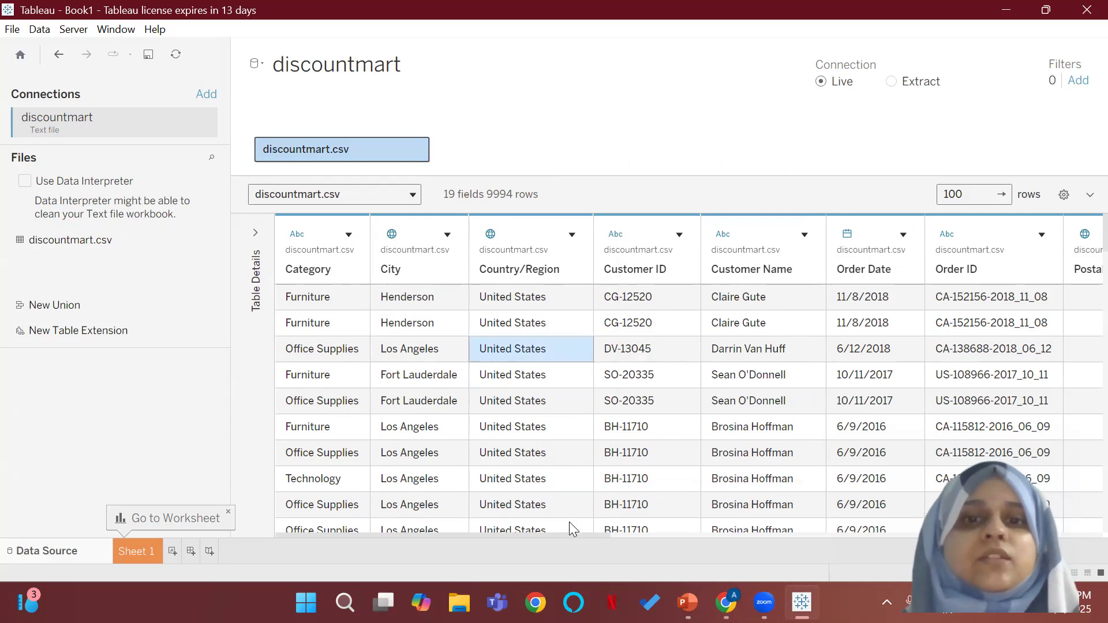
Step: Check the Order Date field's data type options and look over the columns from Order ID to Row ID
{"action": "left_click_drag", "start_coordinate": [564, 535], "coordinate": [676, 538]}
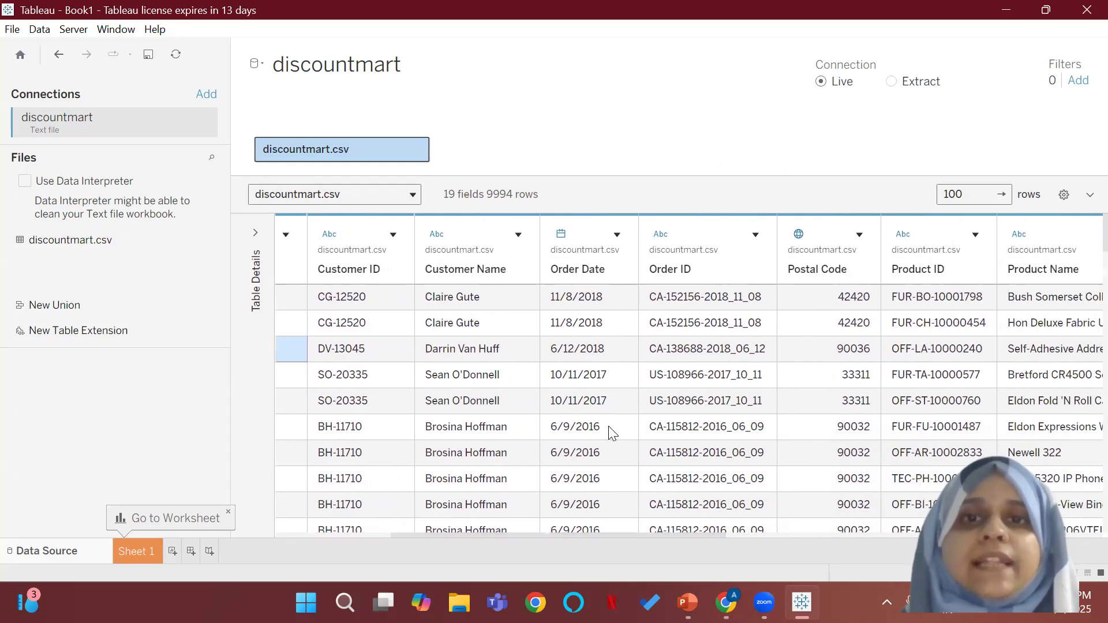
{"action": "left_click", "coordinate": [561, 235]}
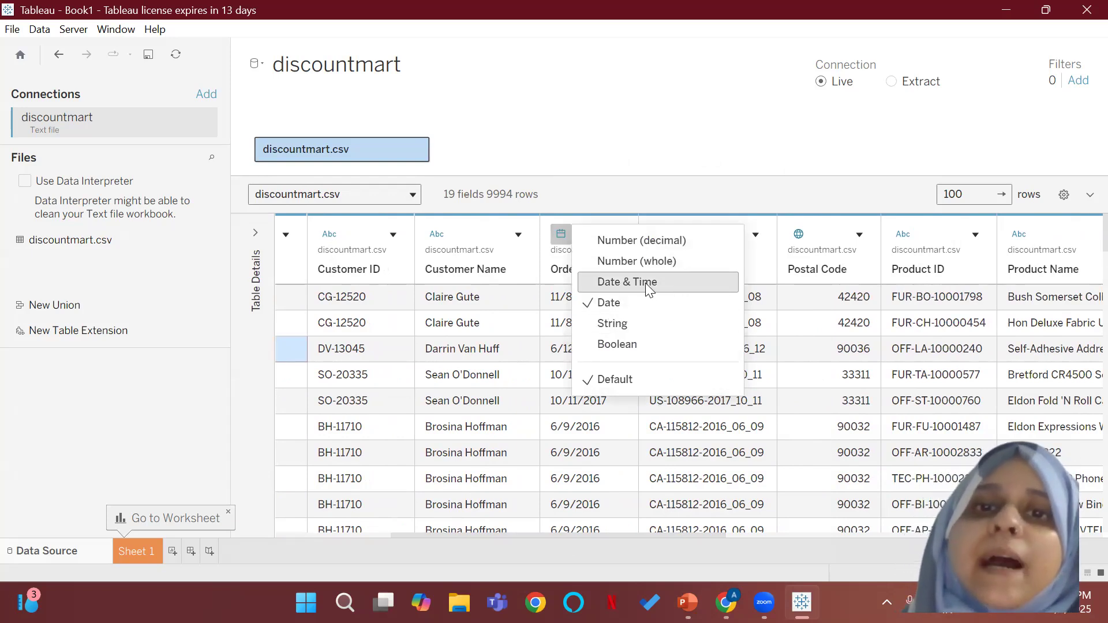
{"action": "left_click", "coordinate": [583, 456]}
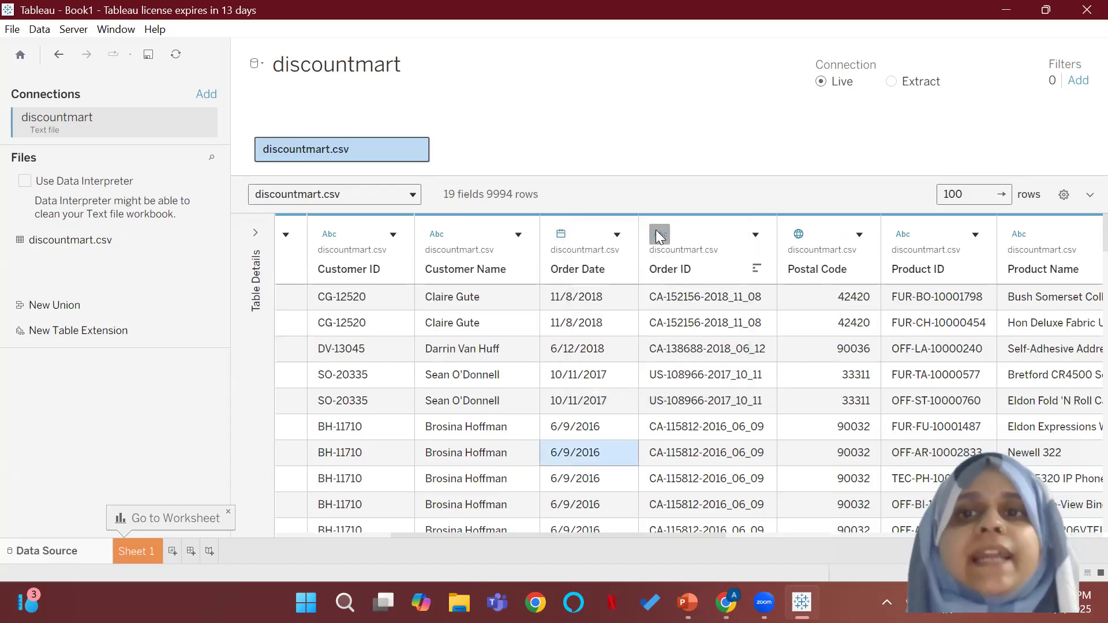
{"action": "left_click", "coordinate": [572, 530]}
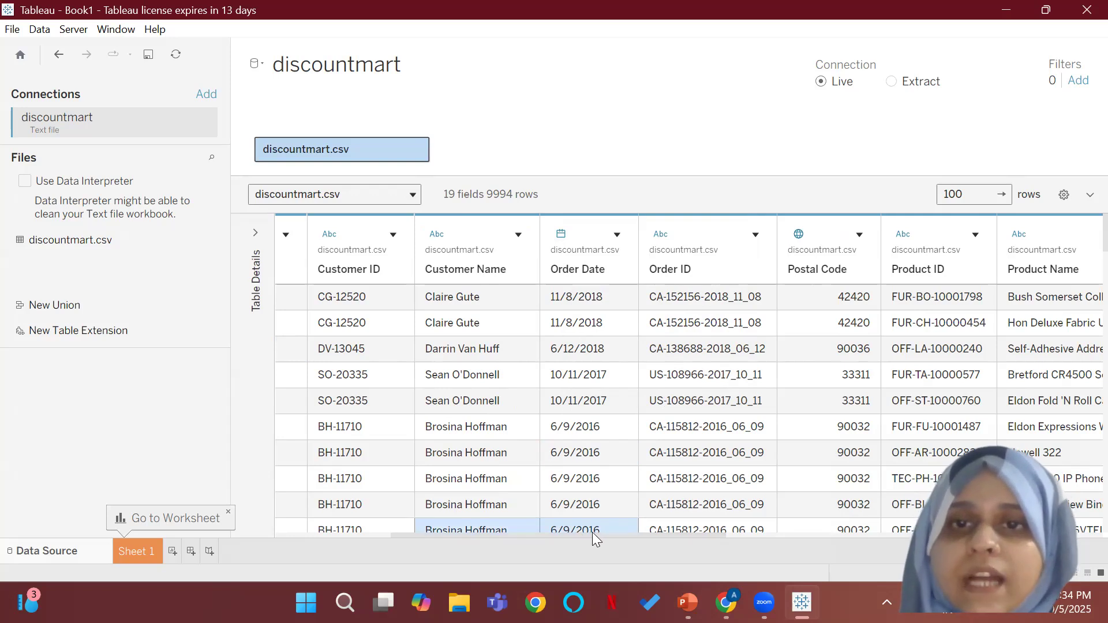
{"action": "left_click_drag", "start_coordinate": [593, 536], "coordinate": [766, 535]}
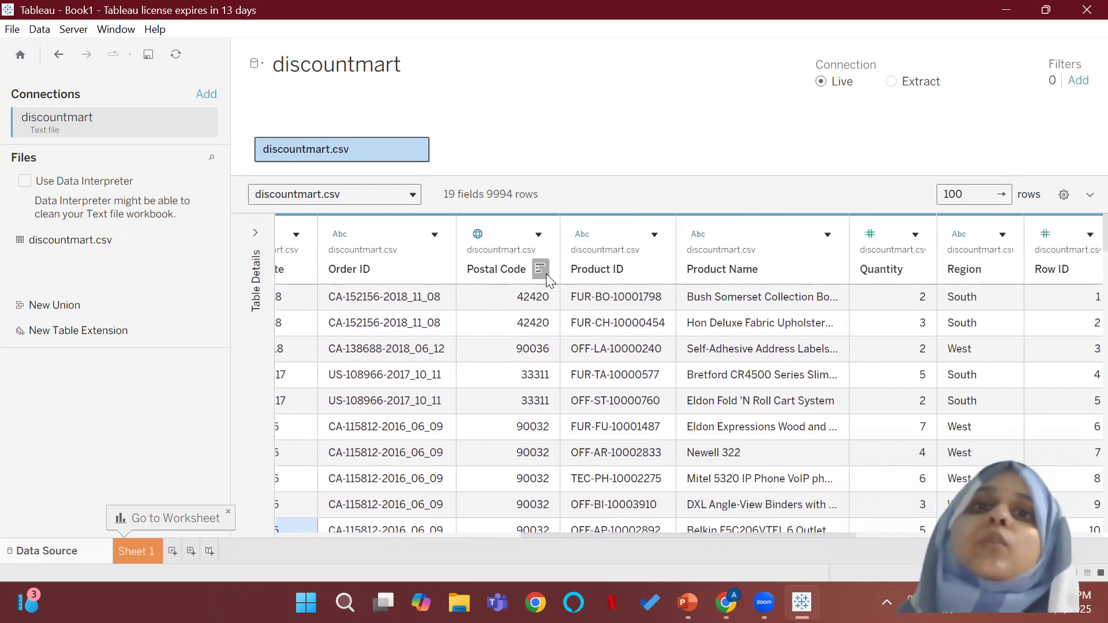
Step: Check the Postal Code field's data type and its assigned geographic role without changing them
{"action": "left_click", "coordinate": [478, 234]}
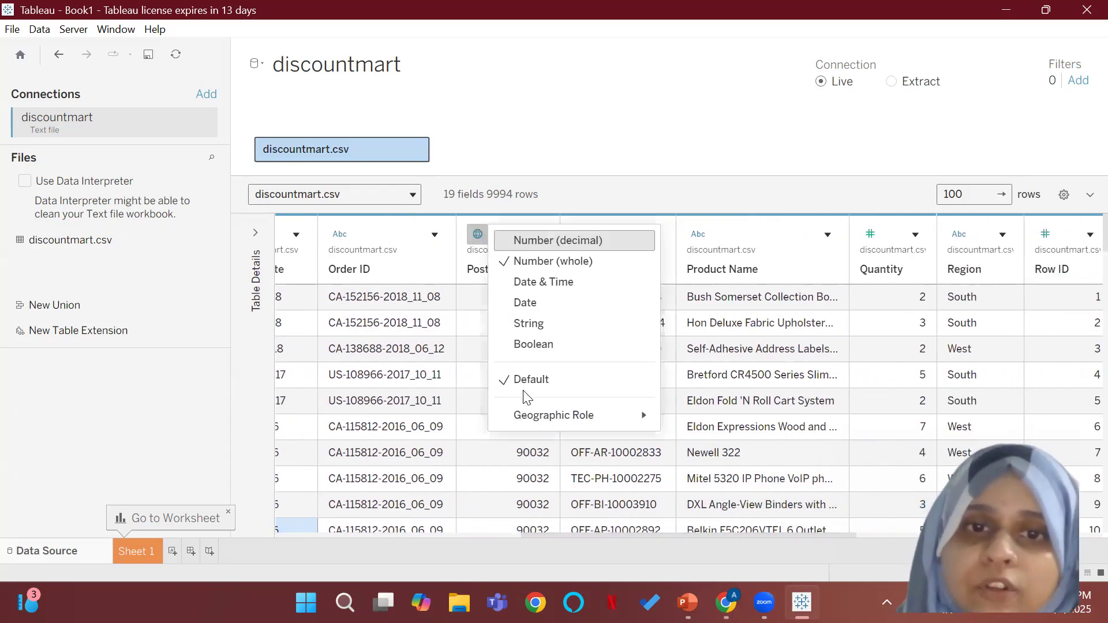
{"action": "mouse_move", "coordinate": [552, 417]}
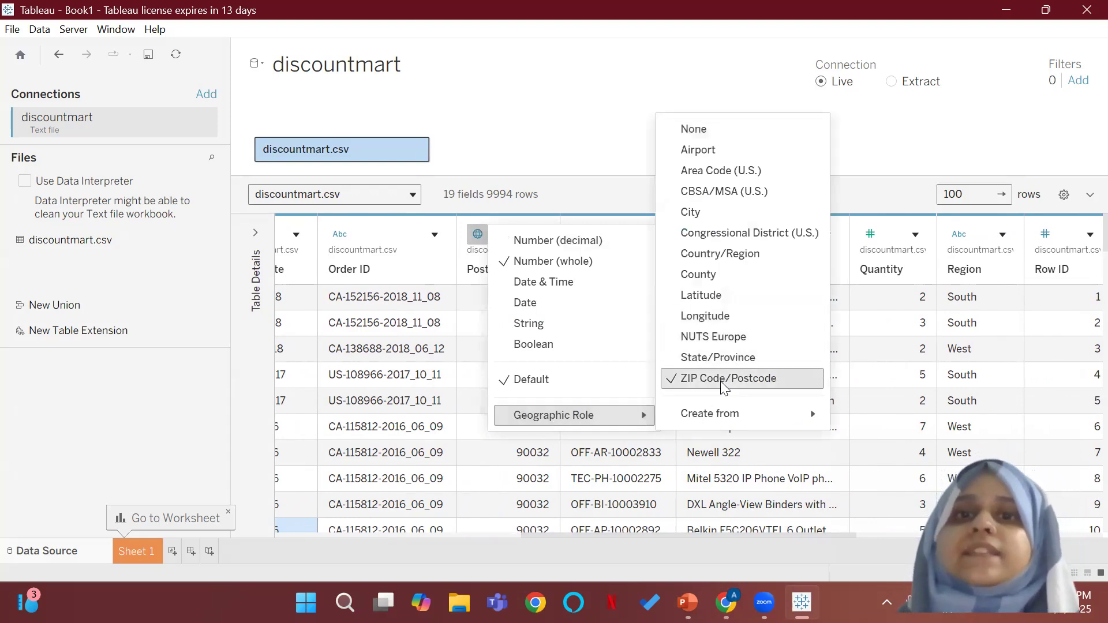
{"action": "left_click", "coordinate": [629, 507]}
{"action": "left_click", "coordinate": [731, 333]}
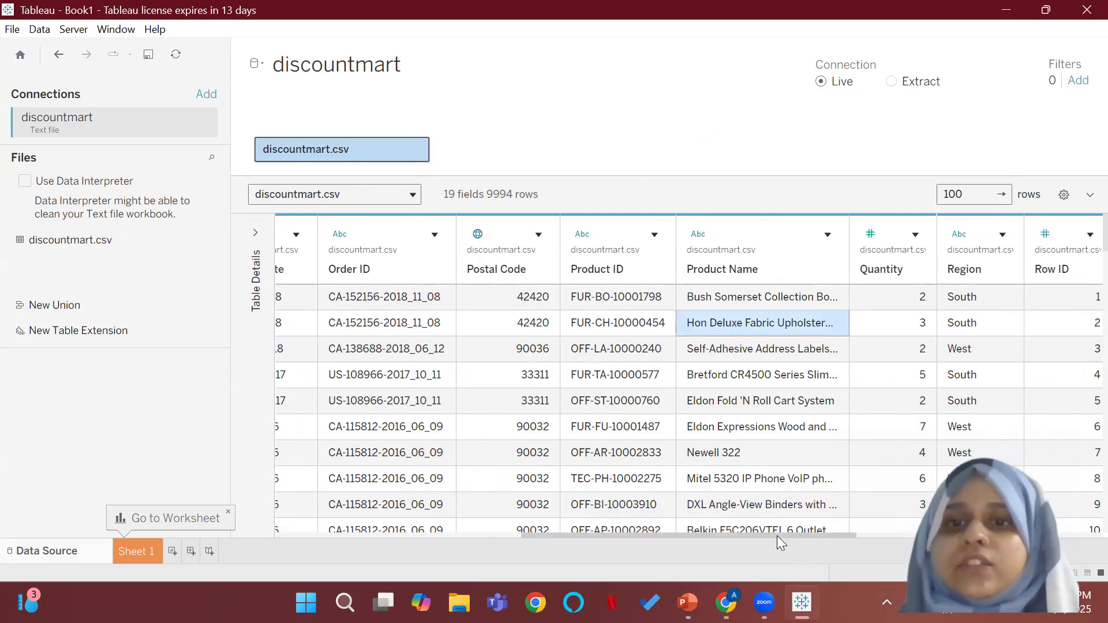
Step: Check the Quantity field's data type options without changing the type
{"action": "left_click_drag", "start_coordinate": [777, 536], "coordinate": [852, 543]}
{"action": "left_click", "coordinate": [687, 234]}
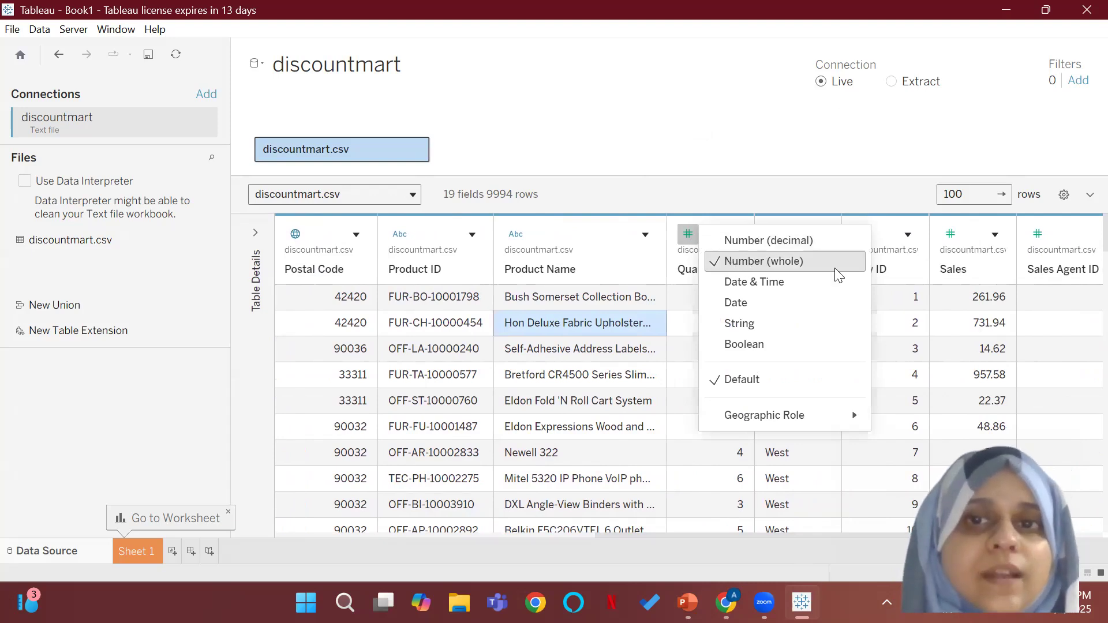
{"action": "left_click", "coordinate": [832, 500]}
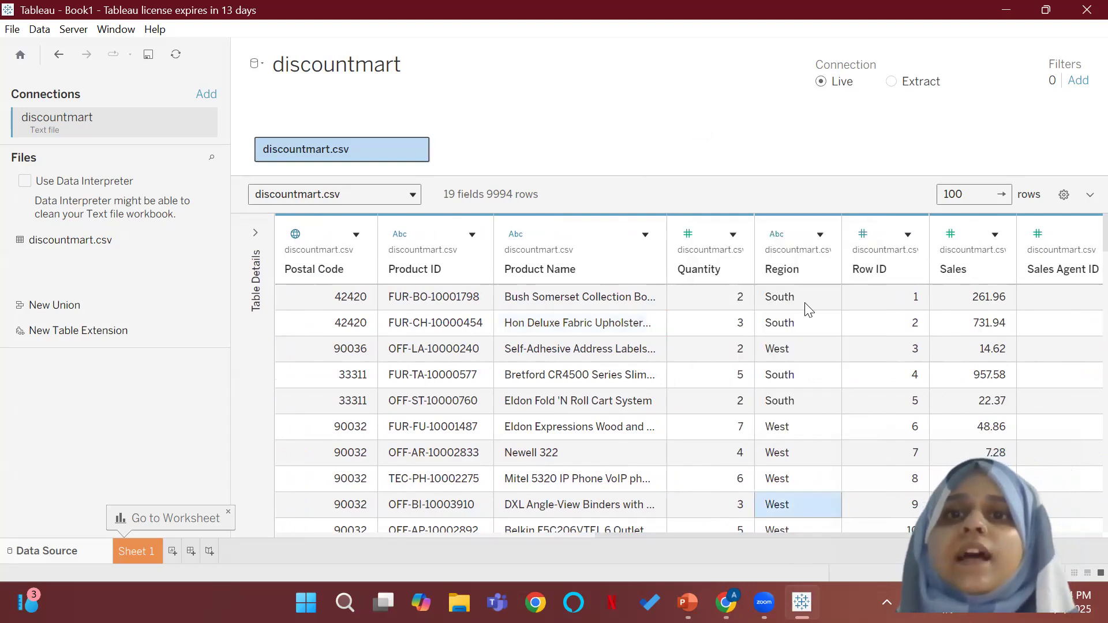
Step: Inspect the Region column's values and its data type and geographic role options without changing them
{"action": "left_click", "coordinate": [789, 271]}
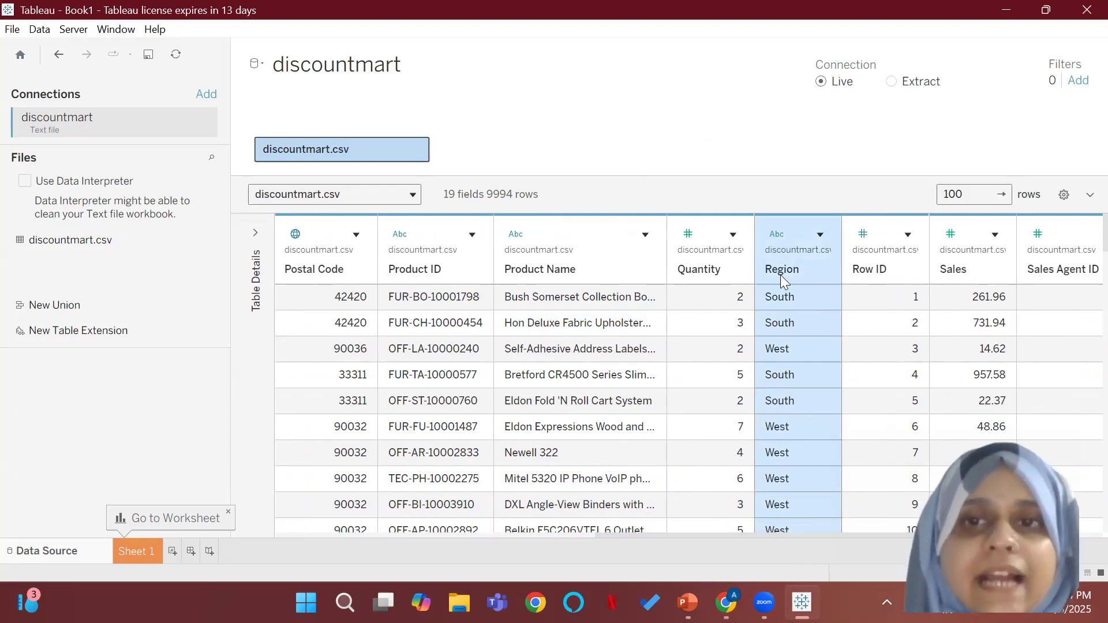
{"action": "left_click", "coordinate": [776, 233]}
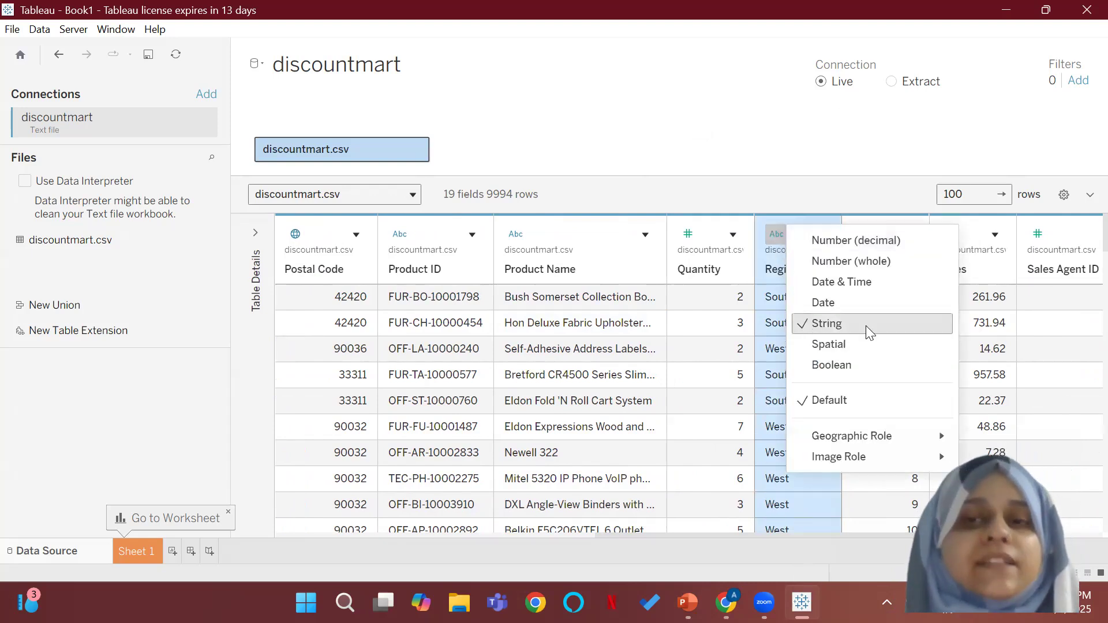
{"action": "mouse_move", "coordinate": [843, 436]}
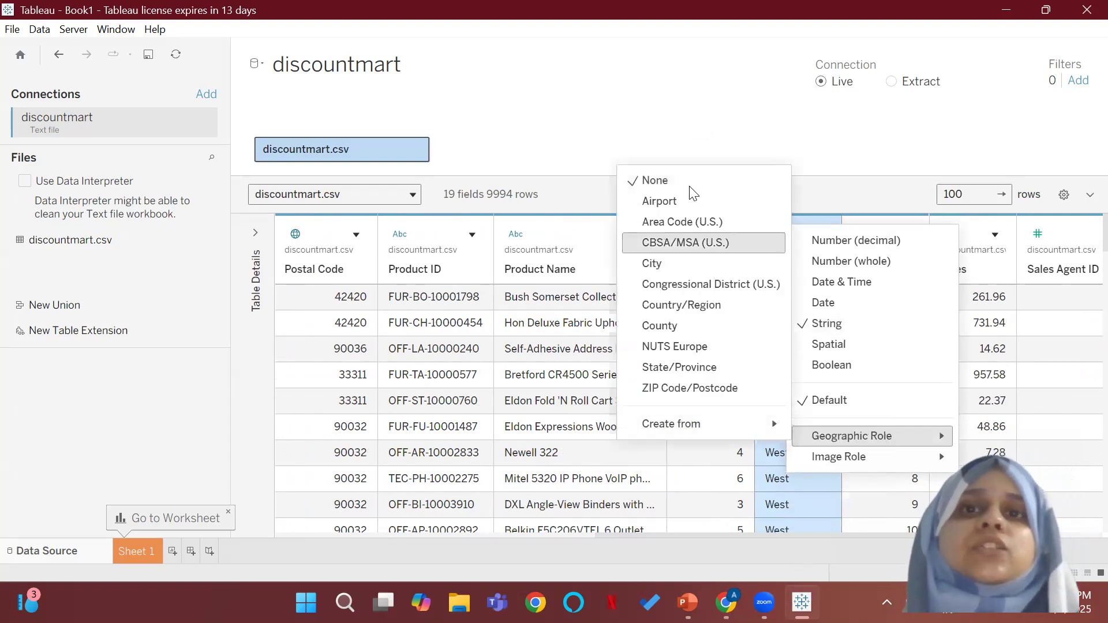
{"action": "left_click", "coordinate": [631, 485]}
{"action": "left_click", "coordinate": [780, 456]}
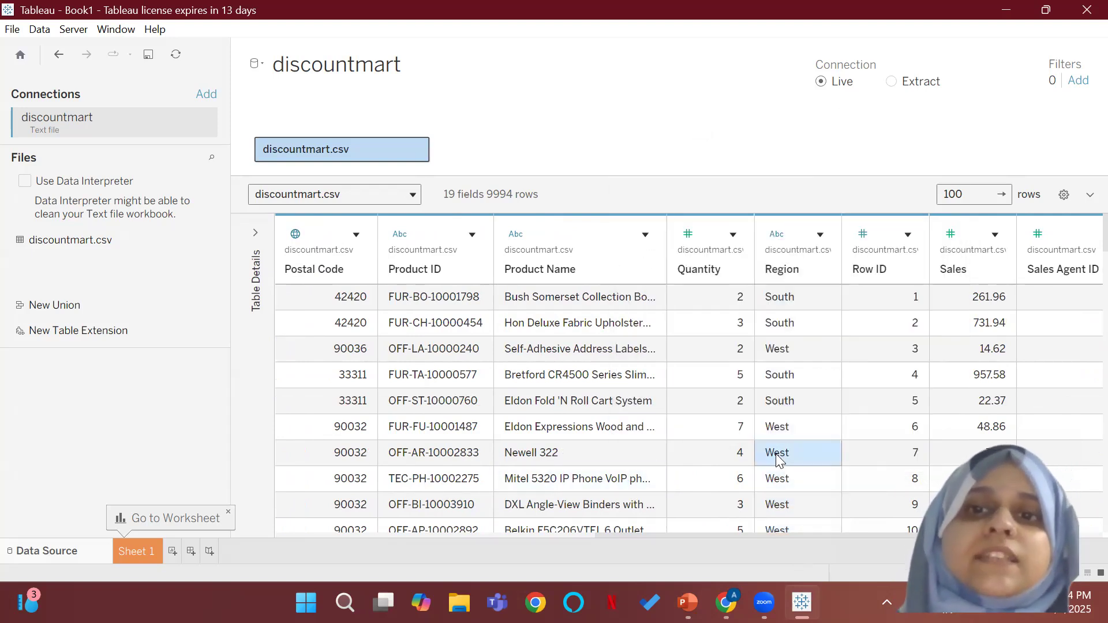
{"action": "left_click", "coordinate": [810, 353]}
{"action": "left_click", "coordinate": [803, 322]}
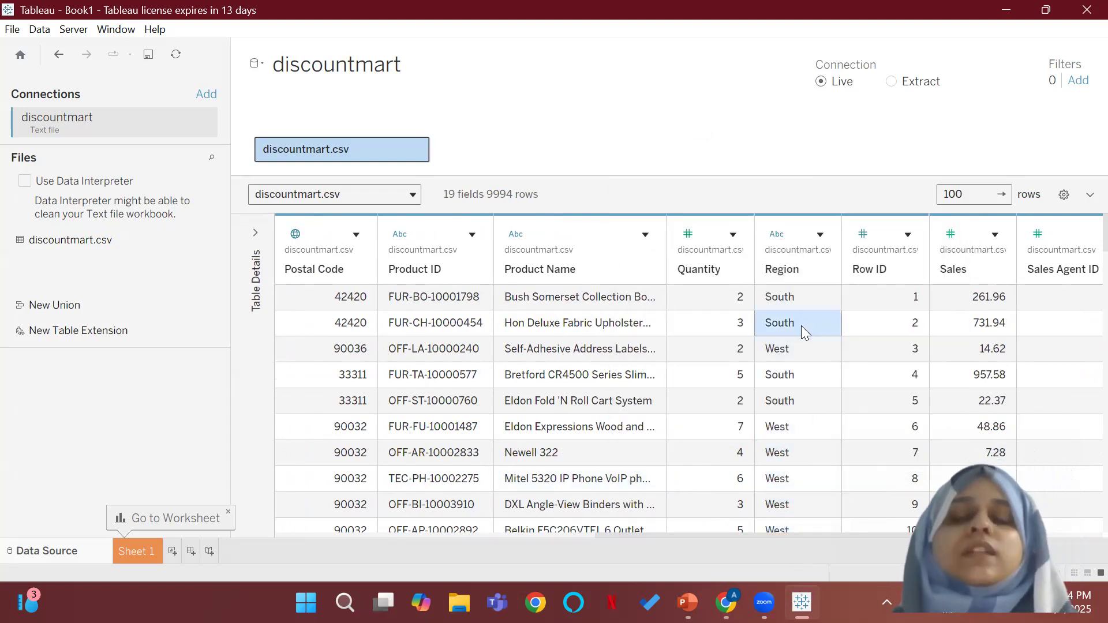
Step: Check the data type options of the Row ID and Sales fields without changing them
{"action": "left_click_drag", "start_coordinate": [774, 533], "coordinate": [885, 529]}
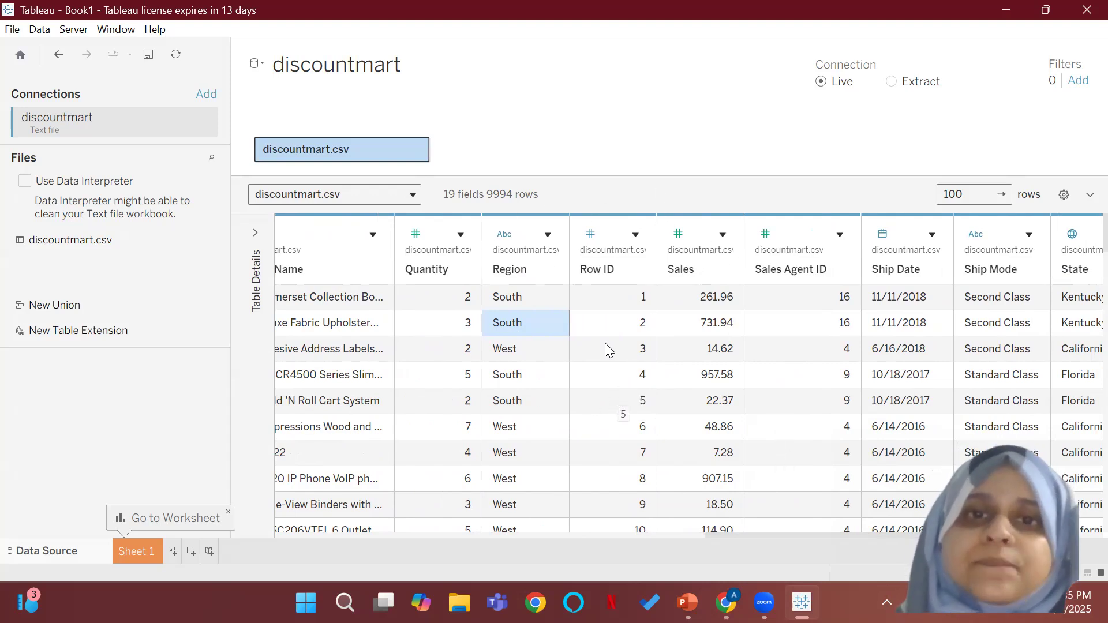
{"action": "left_click", "coordinate": [591, 235]}
{"action": "left_click", "coordinate": [558, 444]}
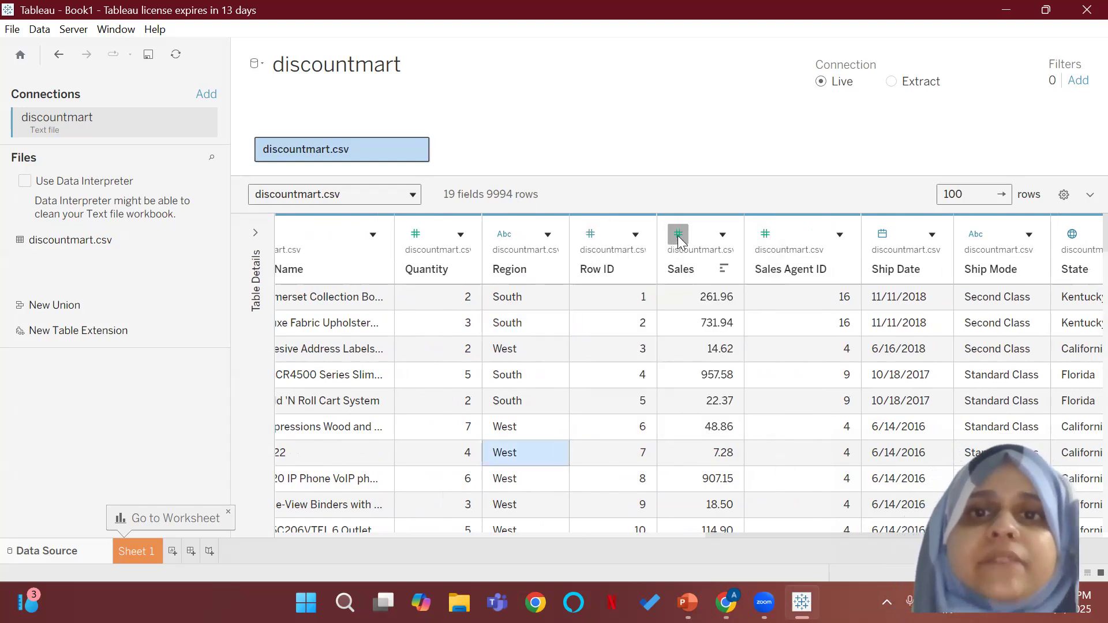
{"action": "left_click", "coordinate": [678, 233]}
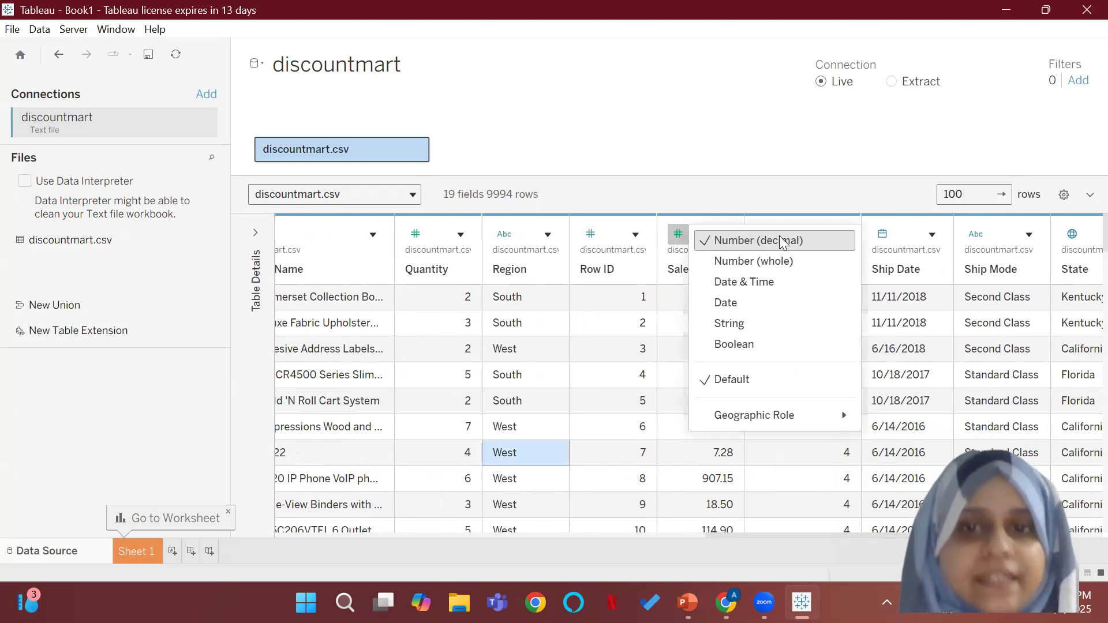
{"action": "left_click", "coordinate": [616, 399]}
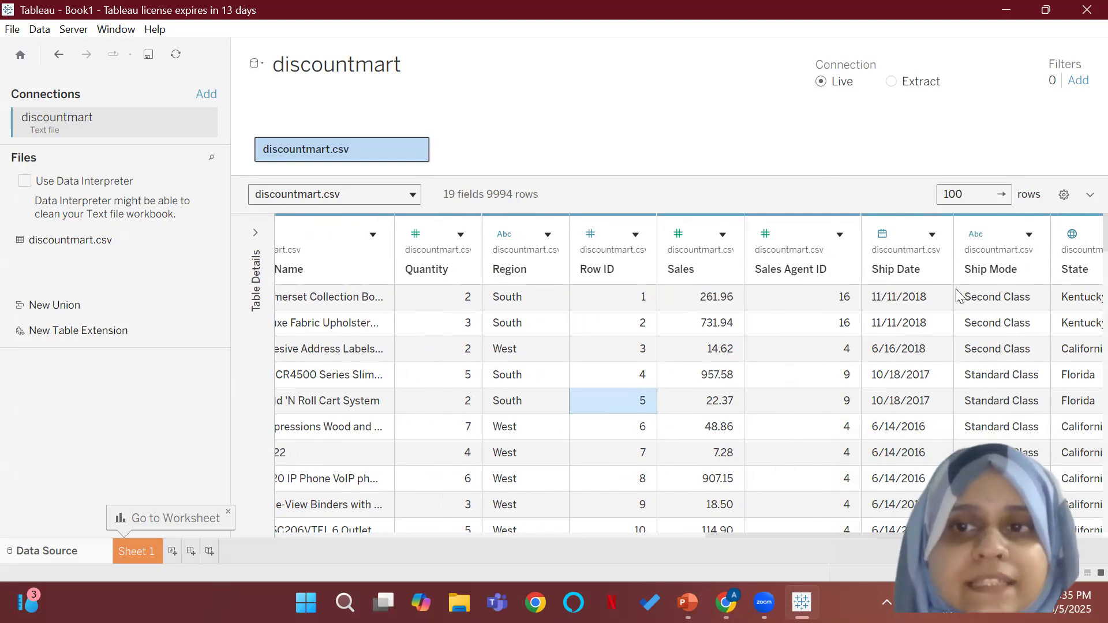
Step: Check the State field's data type and its assigned geographic role without changing them
{"action": "scroll", "coordinate": [687, 375], "scroll_direction": "right", "scroll_amount": 3}
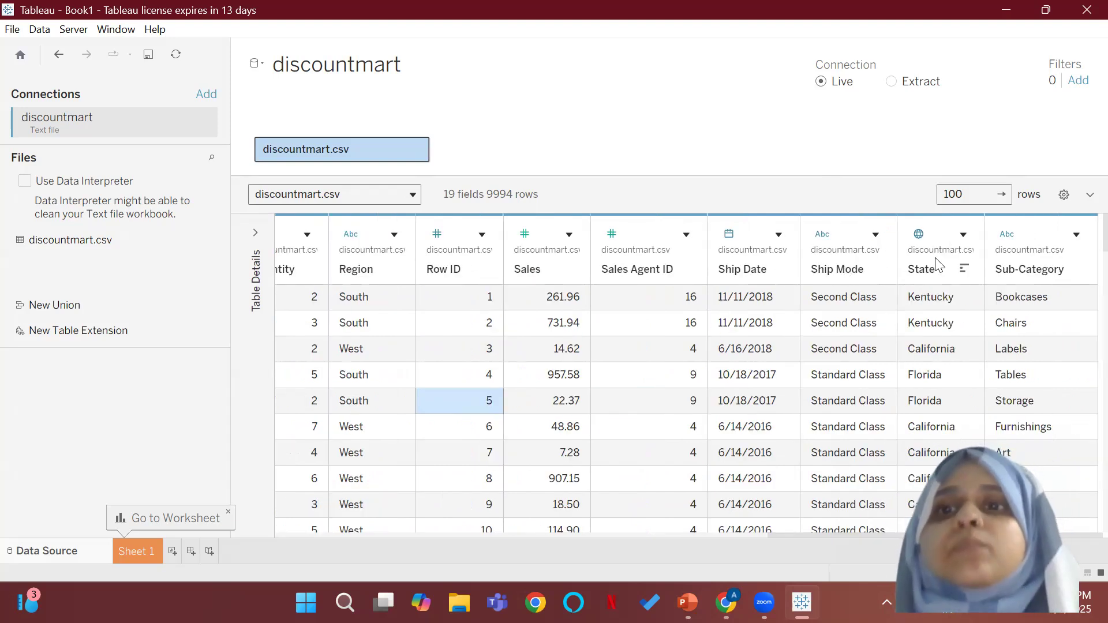
{"action": "left_click", "coordinate": [918, 234]}
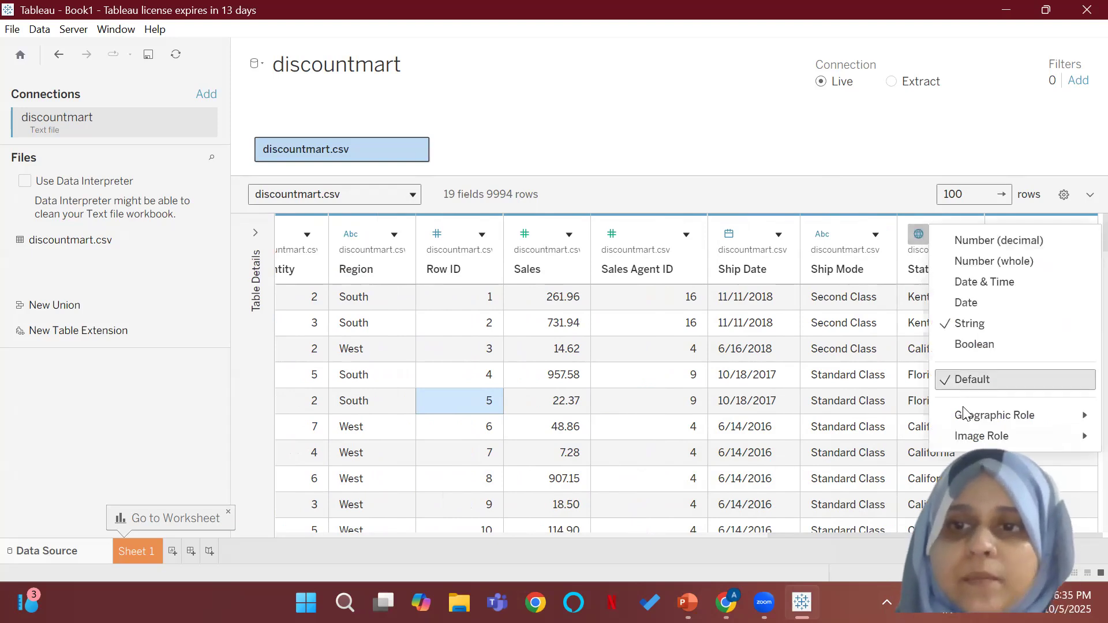
{"action": "mouse_move", "coordinate": [981, 415]}
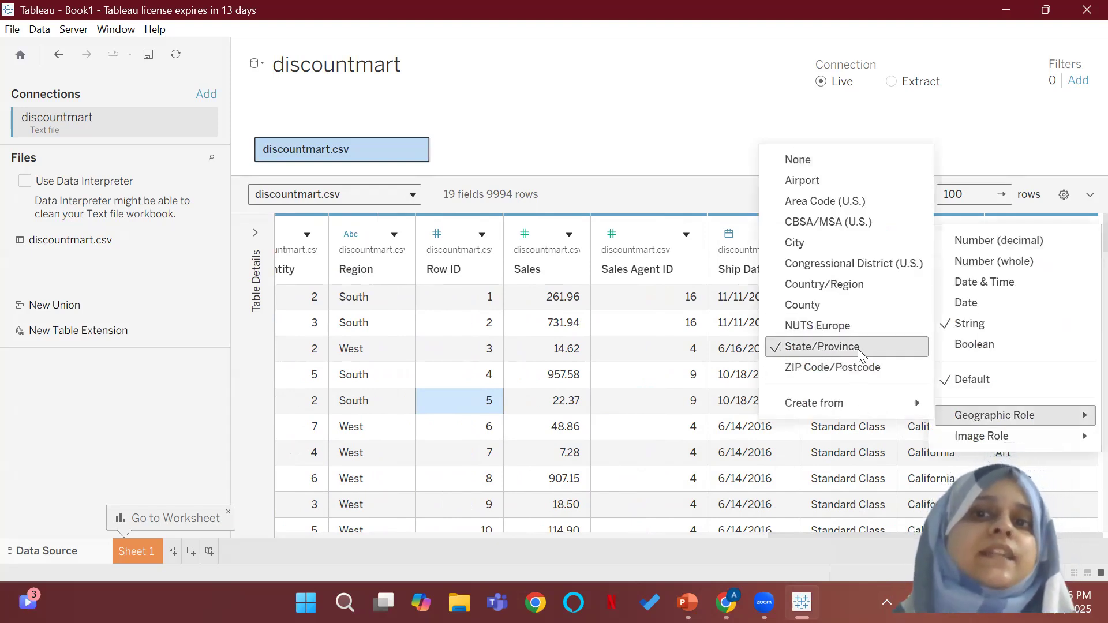
{"action": "left_click", "coordinate": [699, 384]}
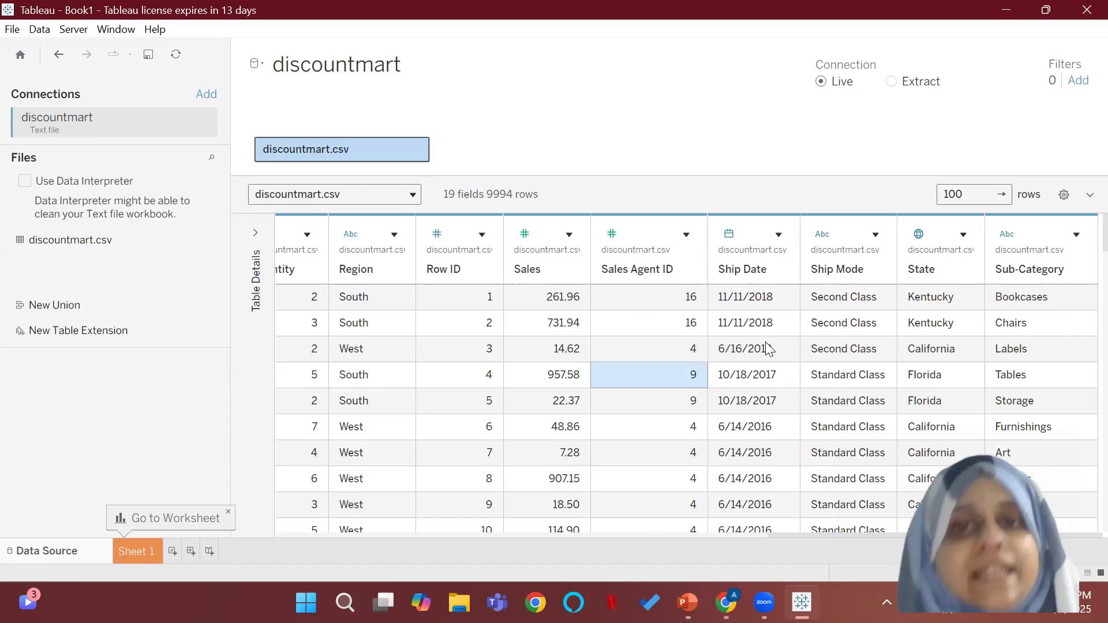
Step: Return to the first columns and review the geographic role options of the City field
{"action": "left_click_drag", "start_coordinate": [826, 536], "coordinate": [324, 539]}
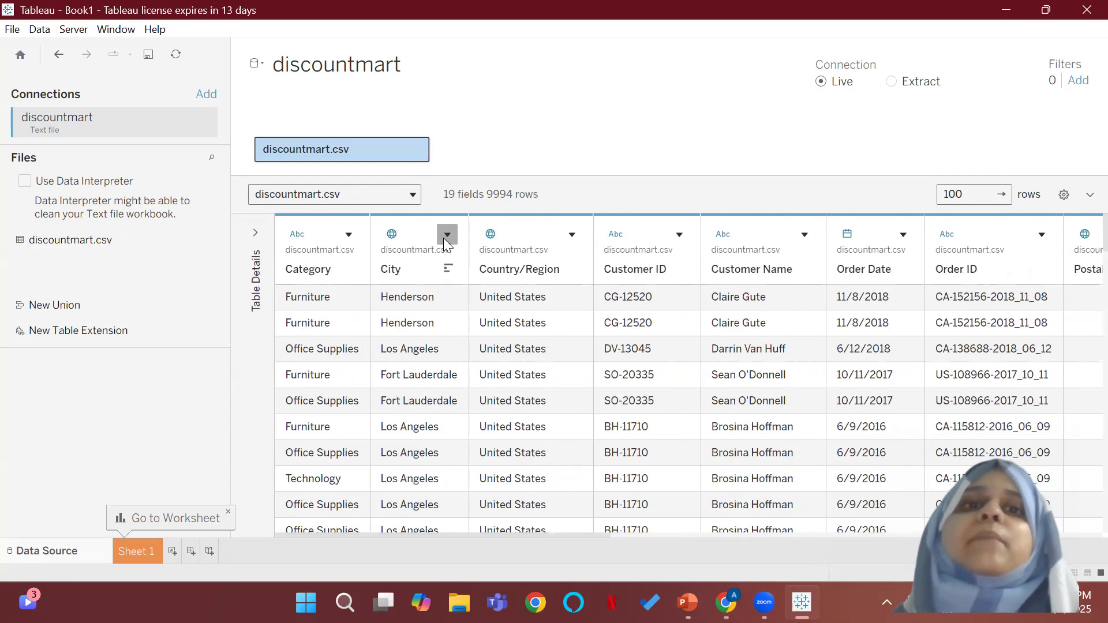
{"action": "left_click", "coordinate": [381, 235]}
{"action": "mouse_move", "coordinate": [481, 419]}
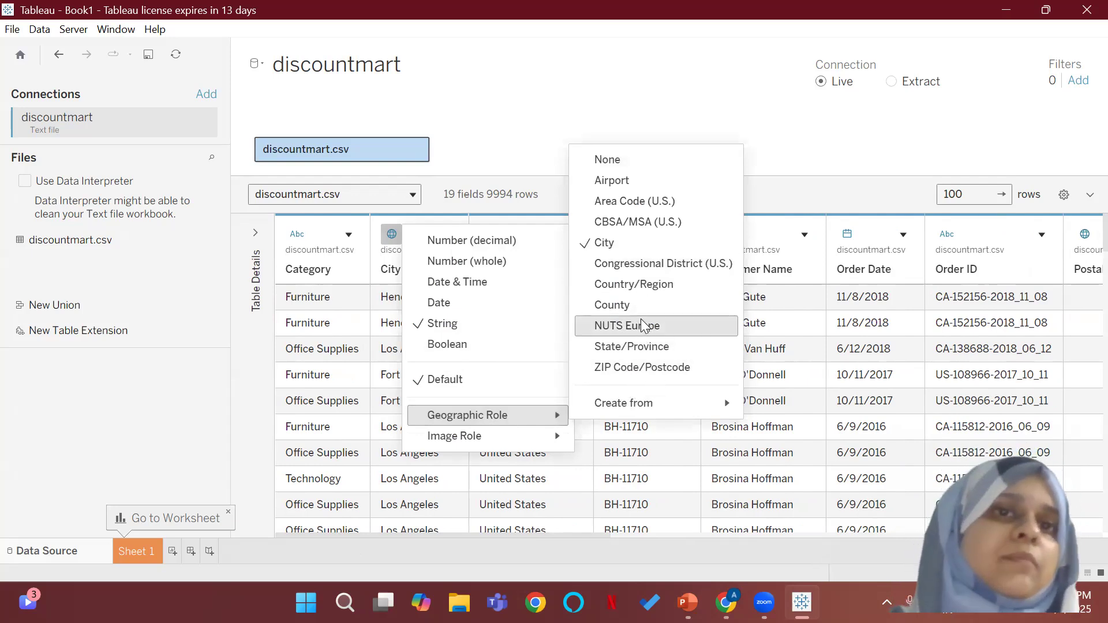
{"action": "left_click", "coordinate": [798, 112]}
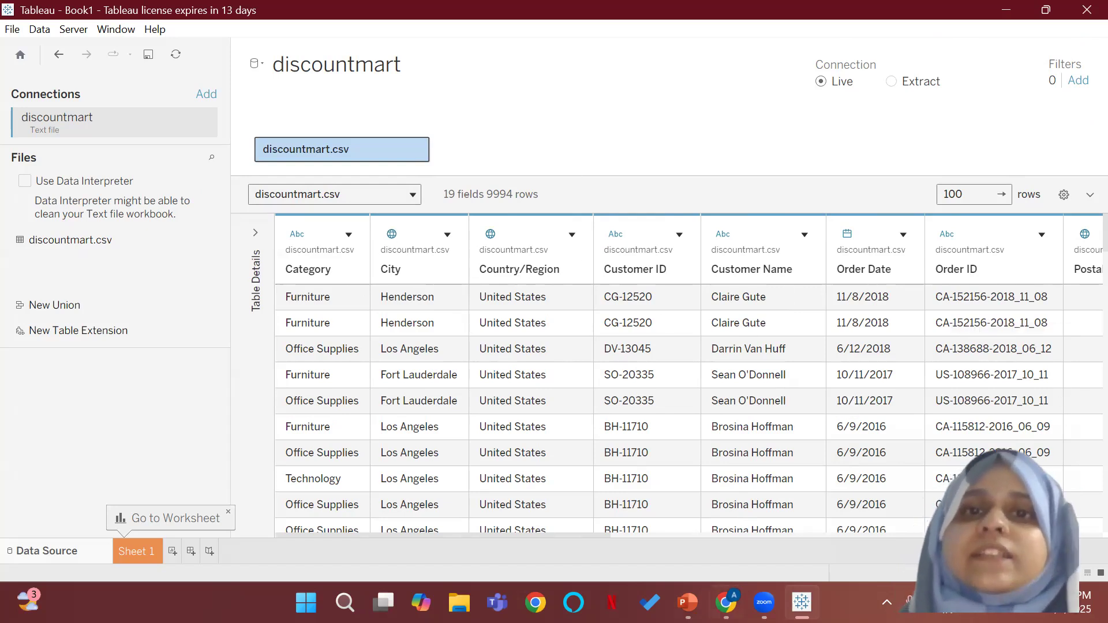
Step: Open the data source filter settings for the discountmart connection
{"action": "mouse_move", "coordinate": [764, 602]}
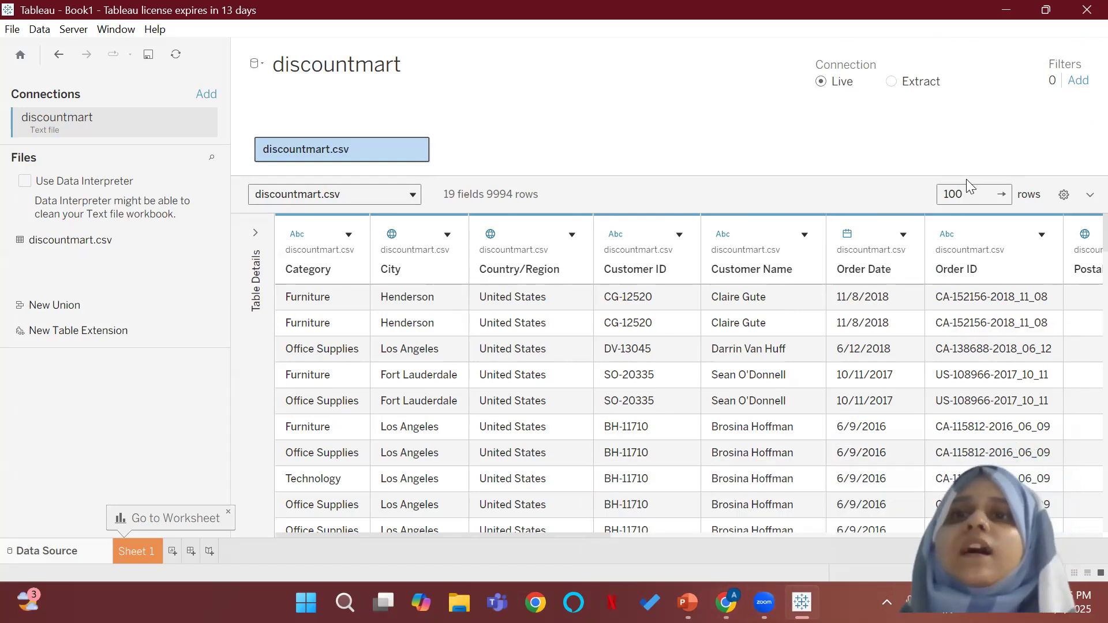
{"action": "left_click", "coordinate": [1077, 82]}
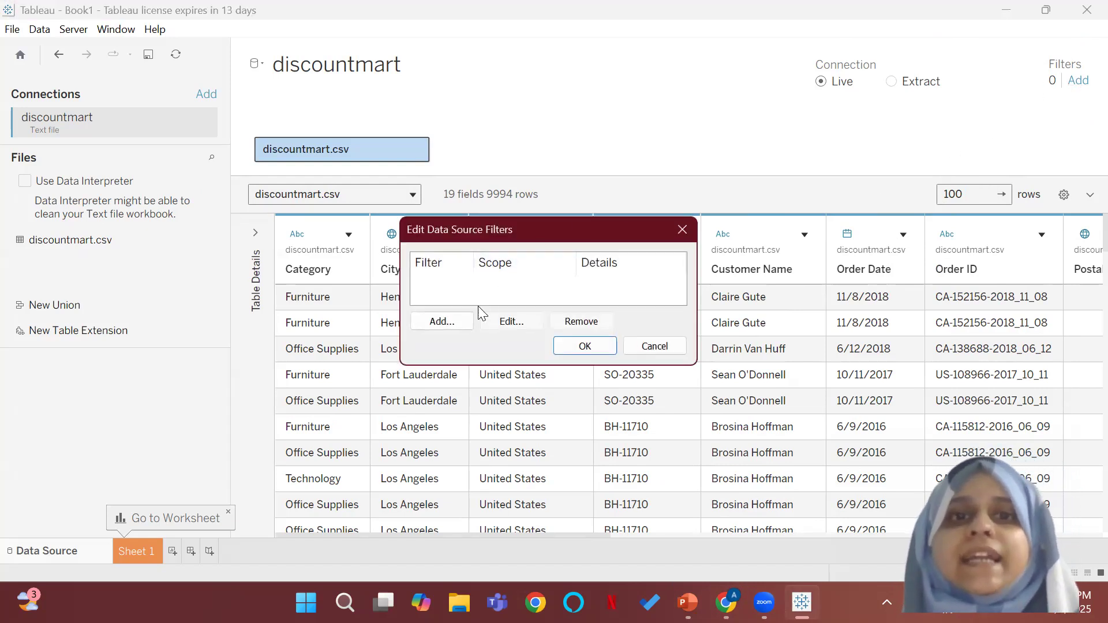
{"action": "left_click", "coordinate": [462, 323]}
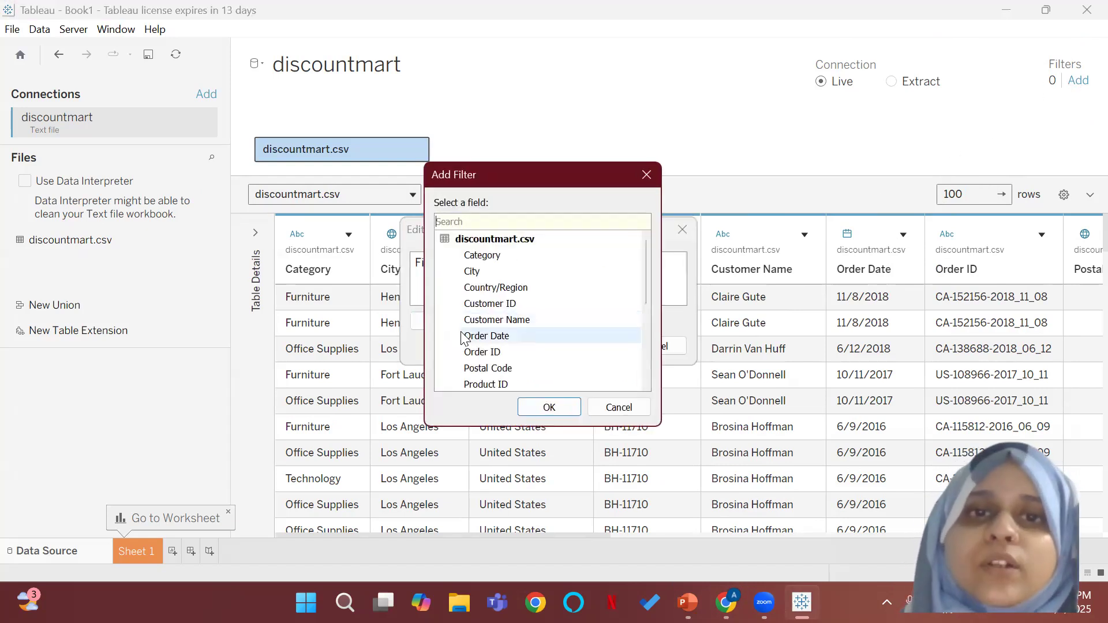
{"action": "left_click", "coordinate": [494, 292]}
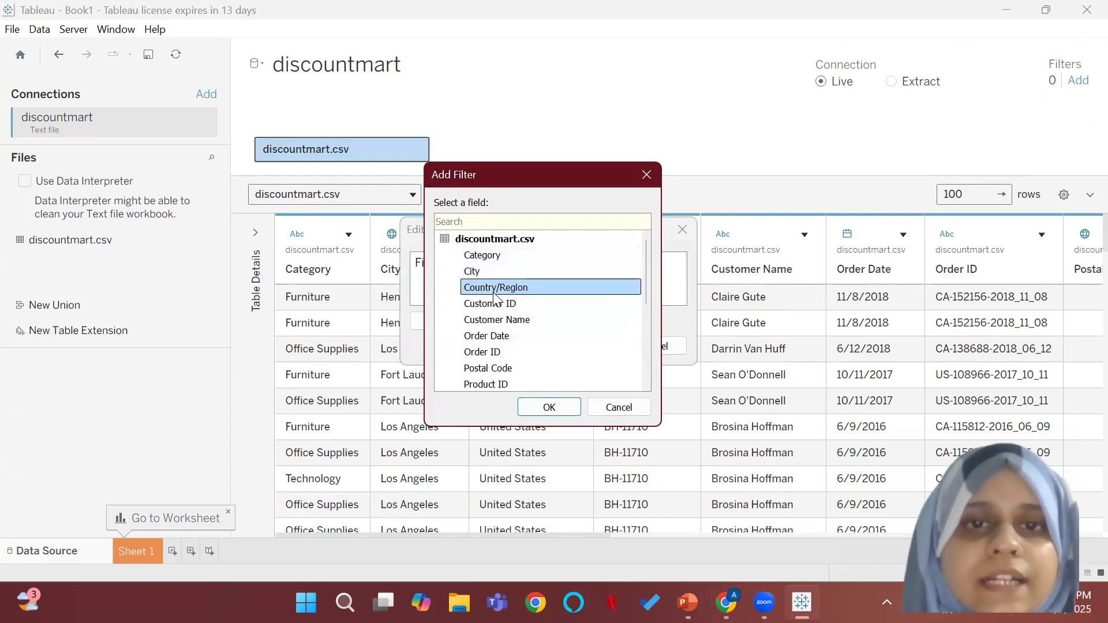
{"action": "left_click", "coordinate": [549, 407]}
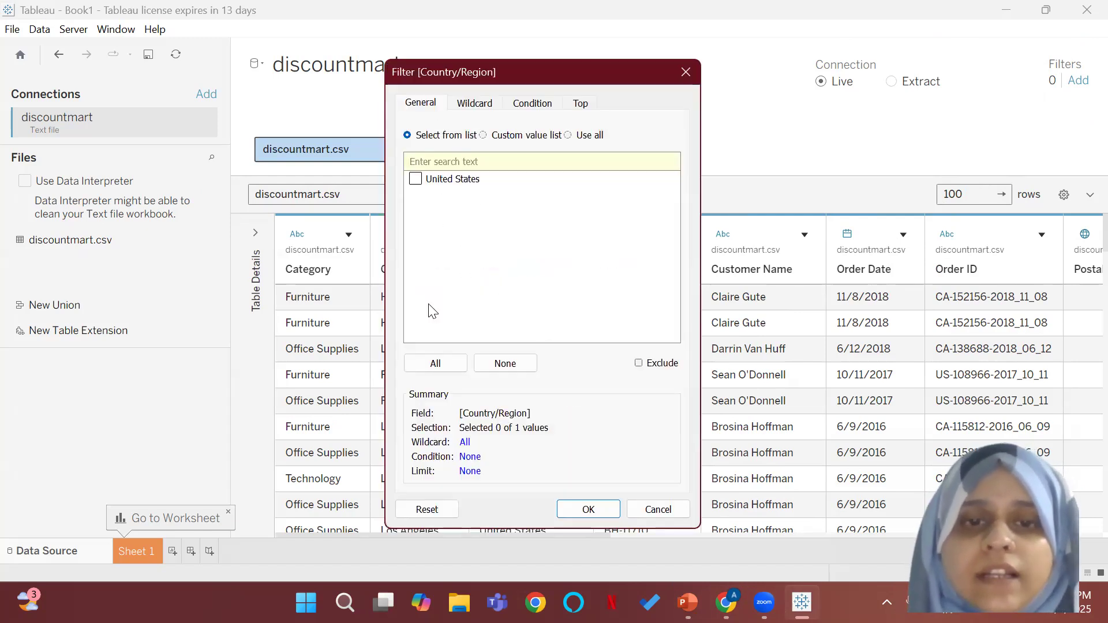
{"action": "left_click", "coordinate": [657, 509]}
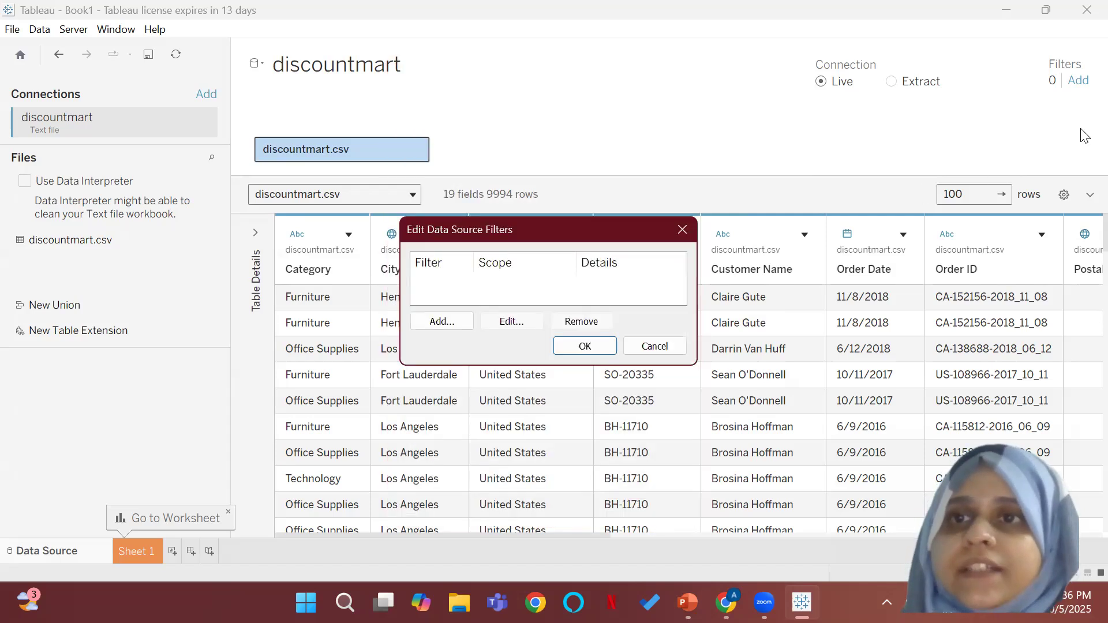
Step: Add a data source filter on the City field that keeps only Cambridge, and apply it
{"action": "left_click", "coordinate": [451, 321]}
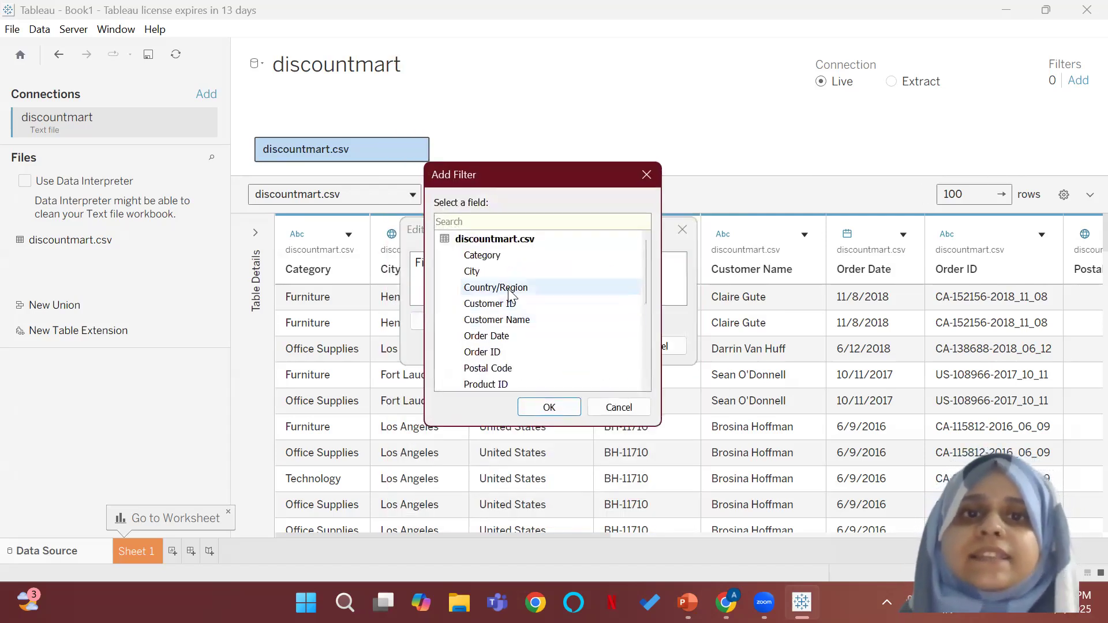
{"action": "left_click", "coordinate": [512, 270]}
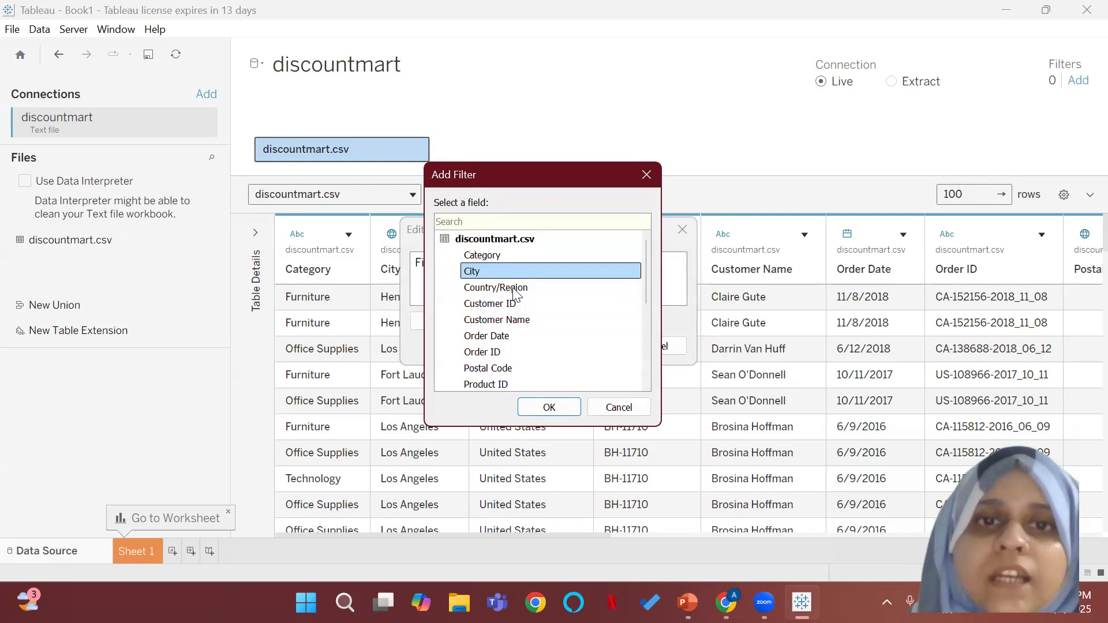
{"action": "left_click", "coordinate": [527, 408]}
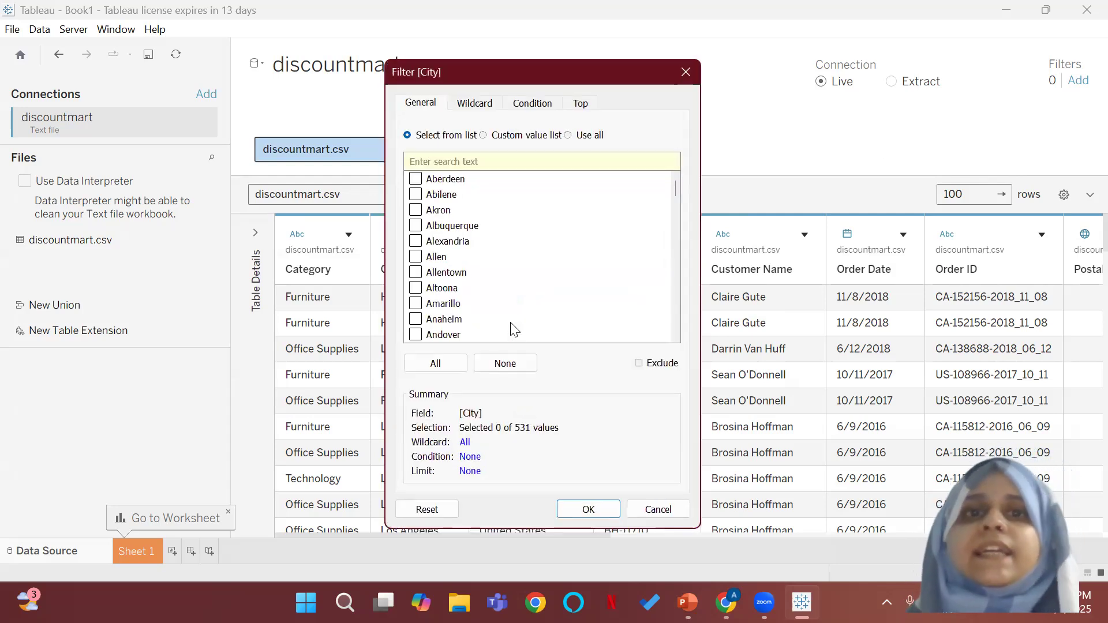
{"action": "scroll", "coordinate": [542, 326], "scroll_direction": "down", "scroll_amount": 4}
{"action": "scroll", "coordinate": [542, 326], "scroll_direction": "down", "scroll_amount": 10}
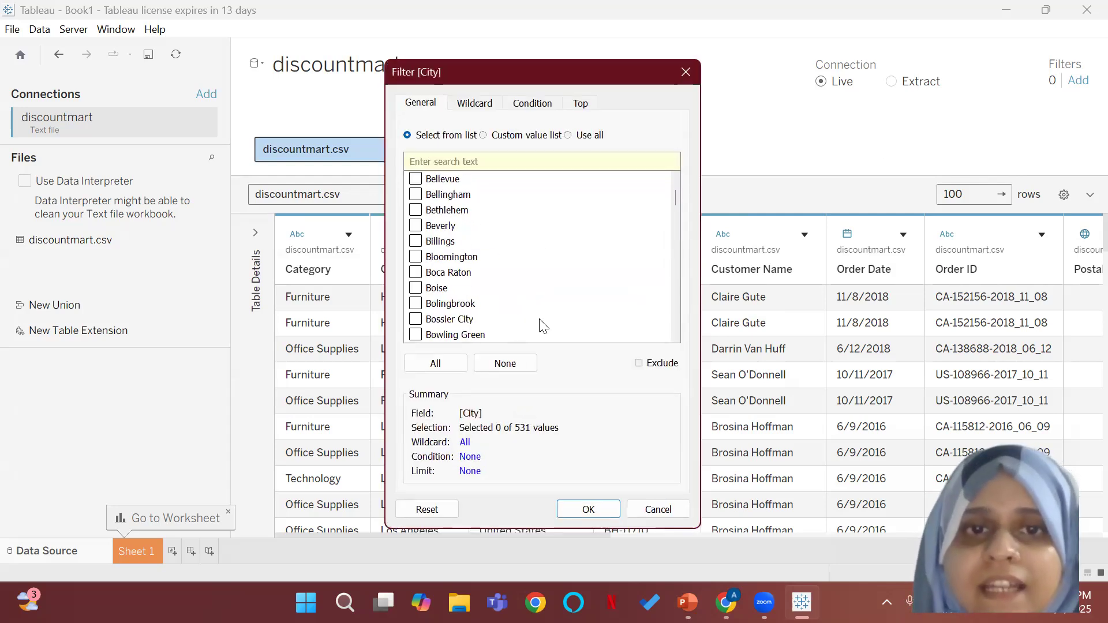
{"action": "scroll", "coordinate": [543, 326], "scroll_direction": "down", "scroll_amount": 5}
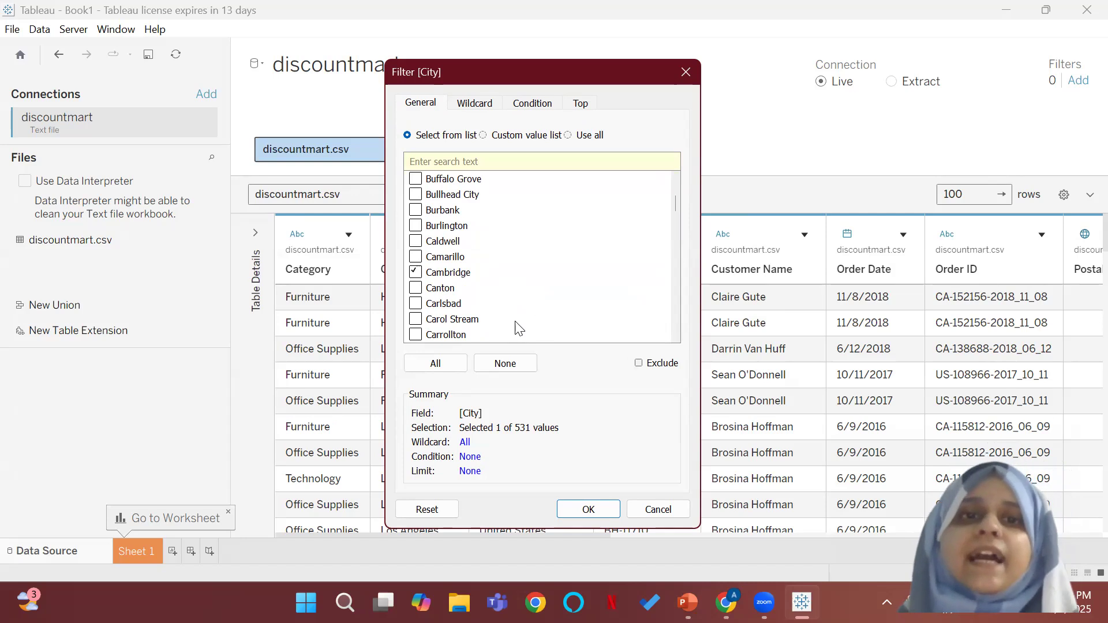
{"action": "left_click", "coordinate": [584, 517]}
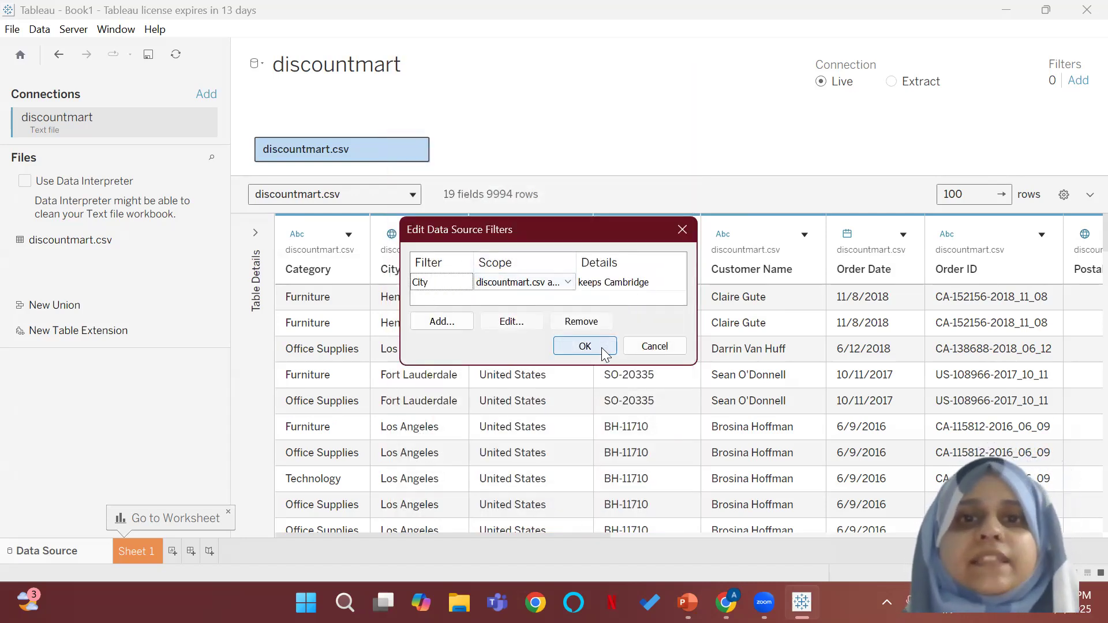
{"action": "left_click", "coordinate": [602, 348]}
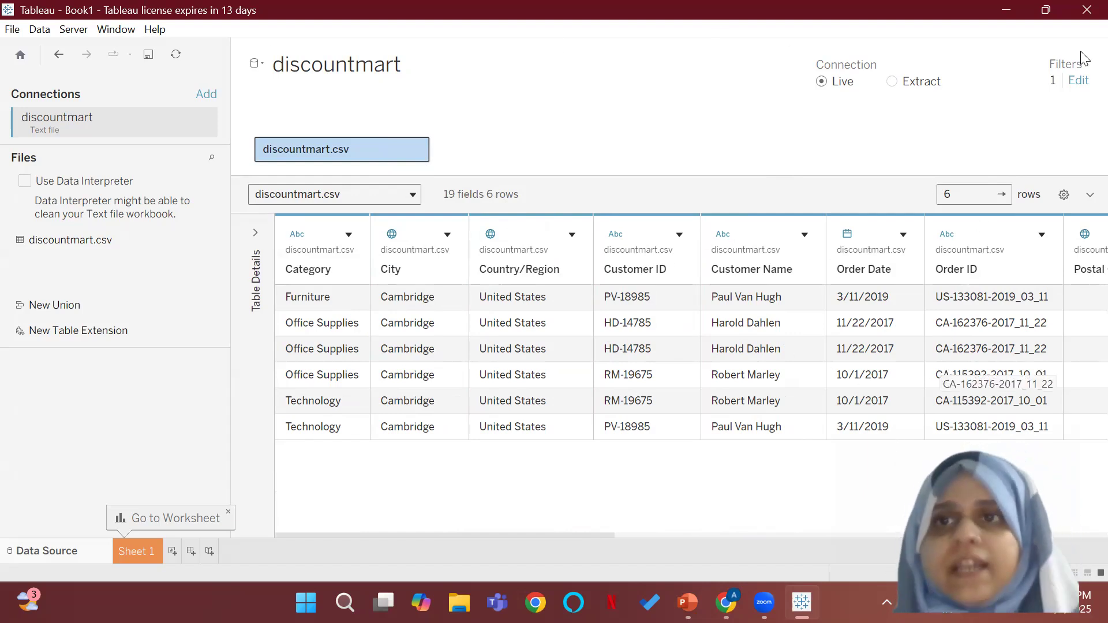
Step: Remove the City filter from the discountmart data source filters and apply the change
{"action": "left_click", "coordinate": [1079, 81]}
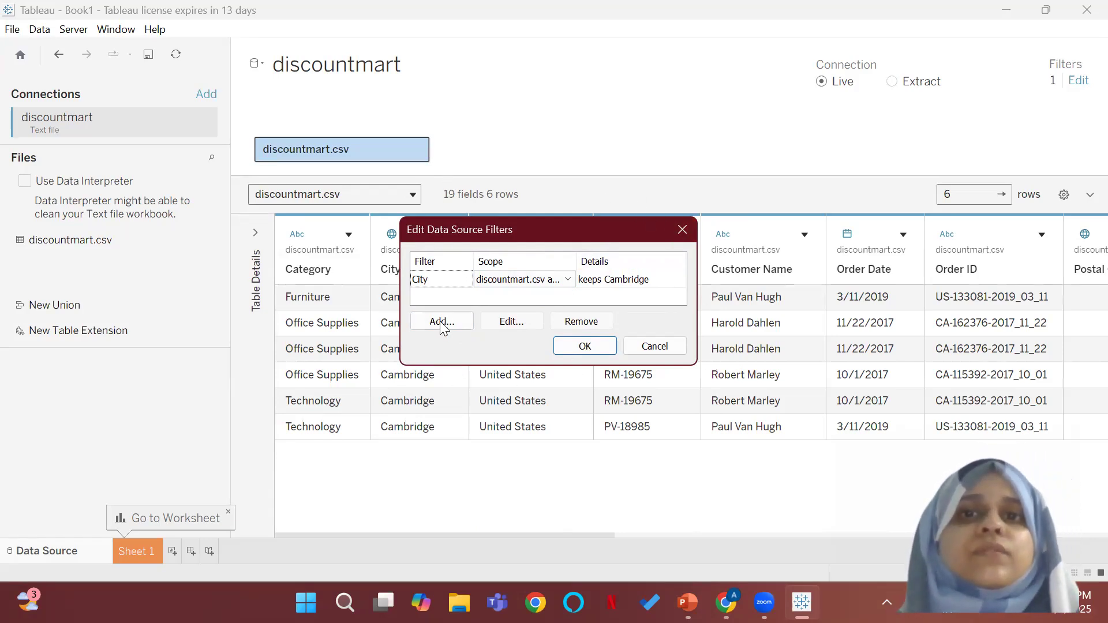
{"action": "left_click", "coordinate": [462, 280]}
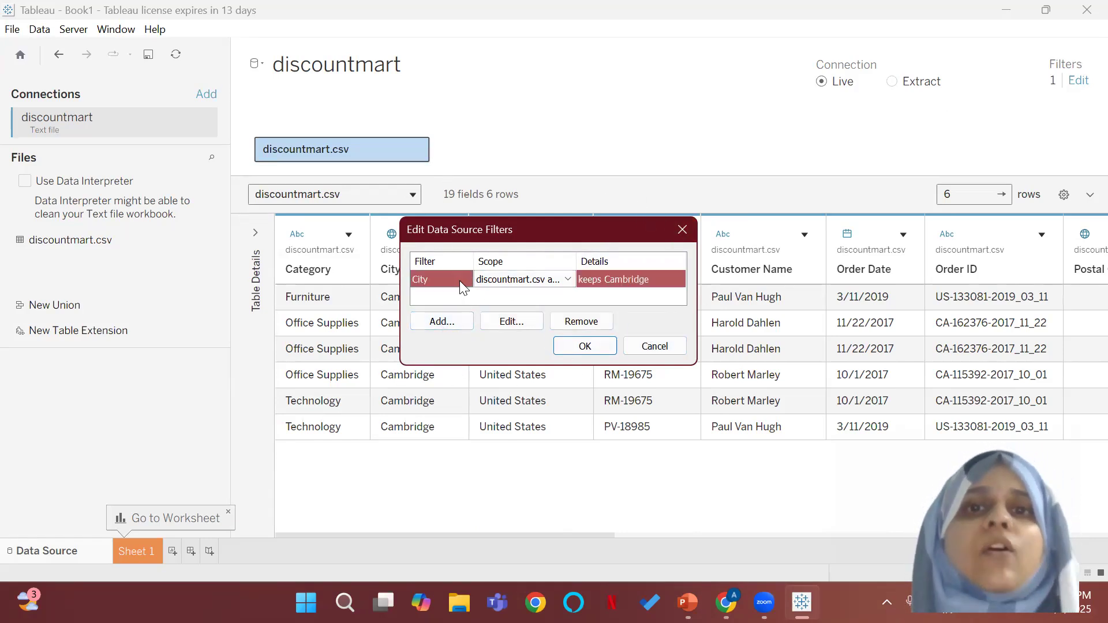
{"action": "left_click", "coordinate": [595, 322]}
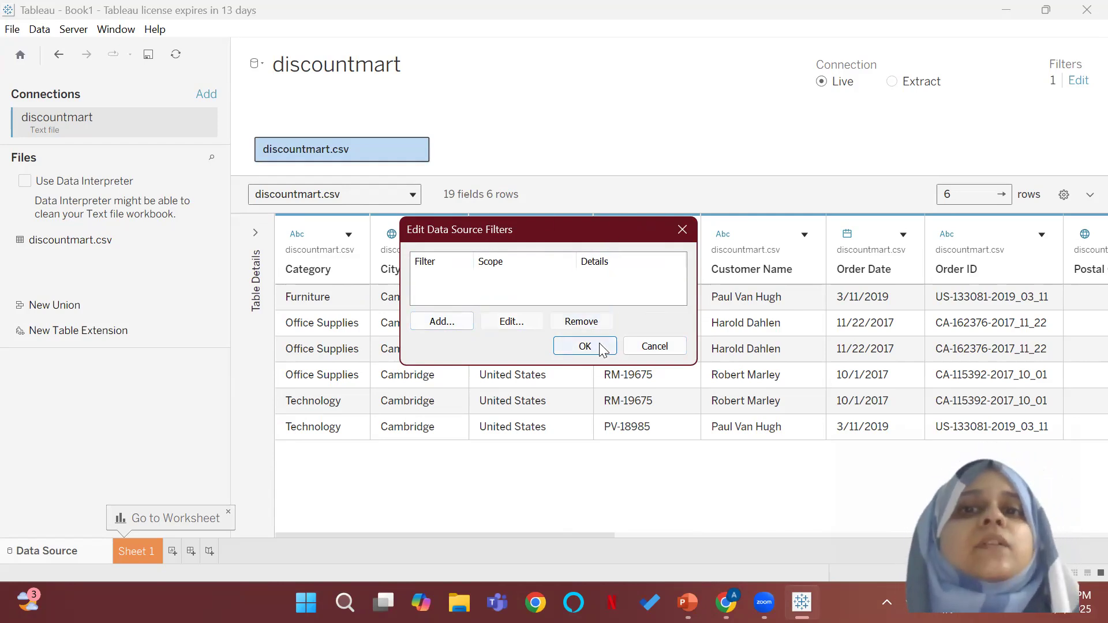
{"action": "left_click", "coordinate": [585, 346]}
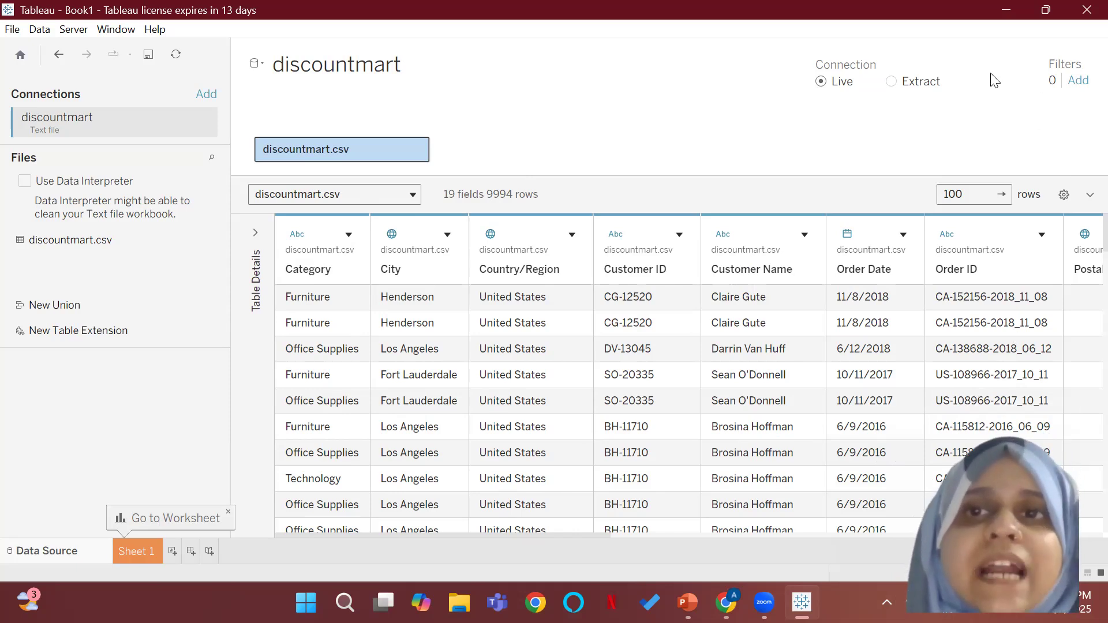
Step: Switch the discountmart connection to an extract and open Sheet 1, saving the extract as discountmart in the Downloads folder
{"action": "left_click", "coordinate": [891, 82]}
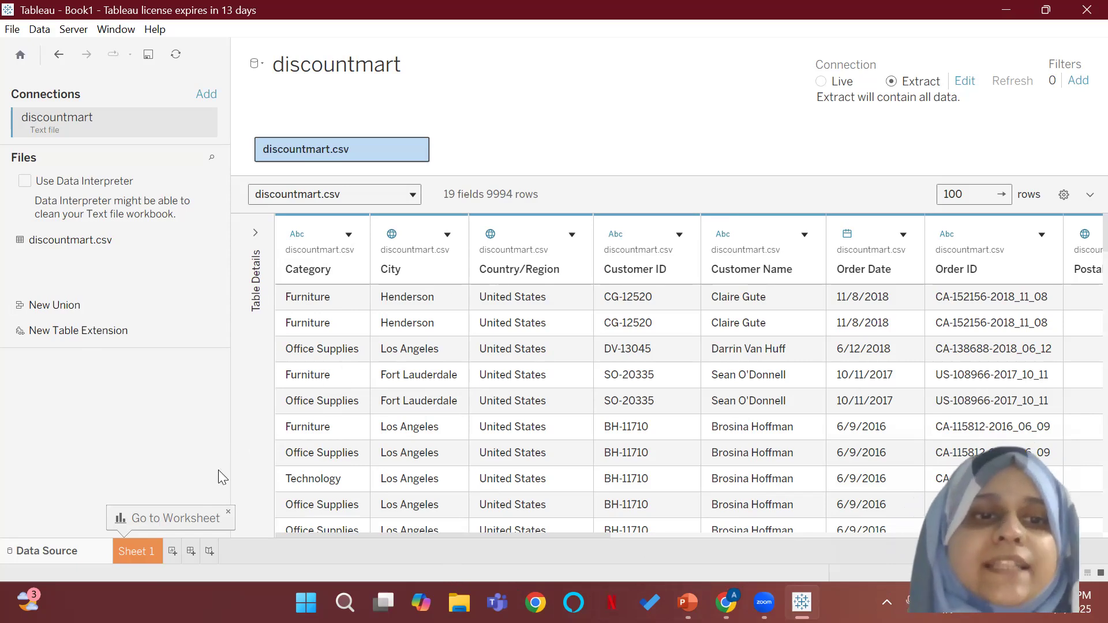
{"action": "left_click", "coordinate": [139, 561]}
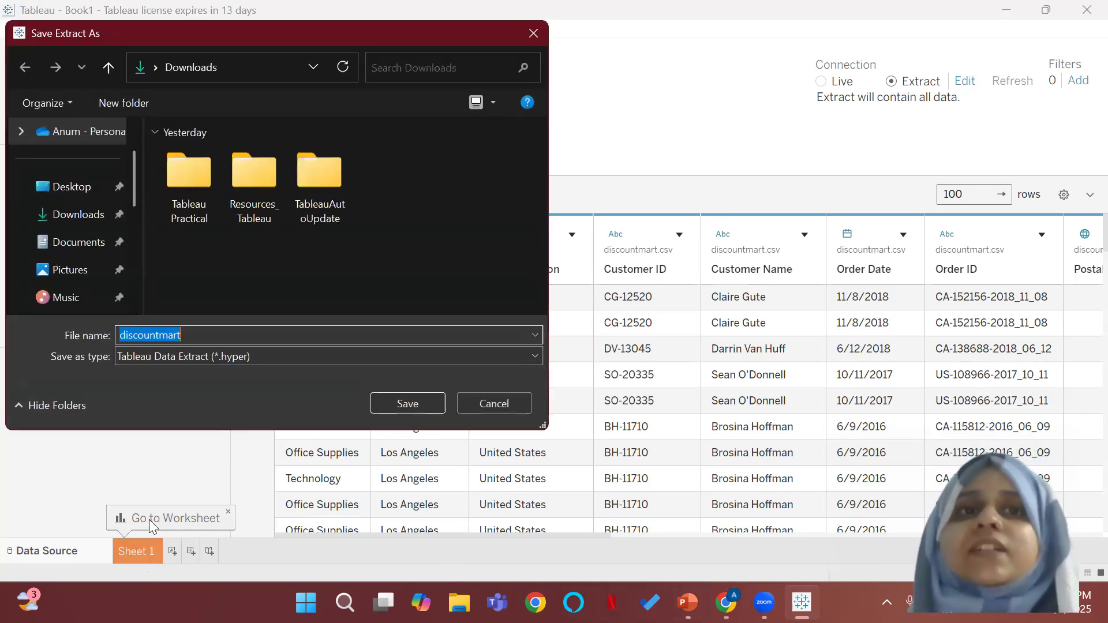
{"action": "left_click", "coordinate": [54, 219]}
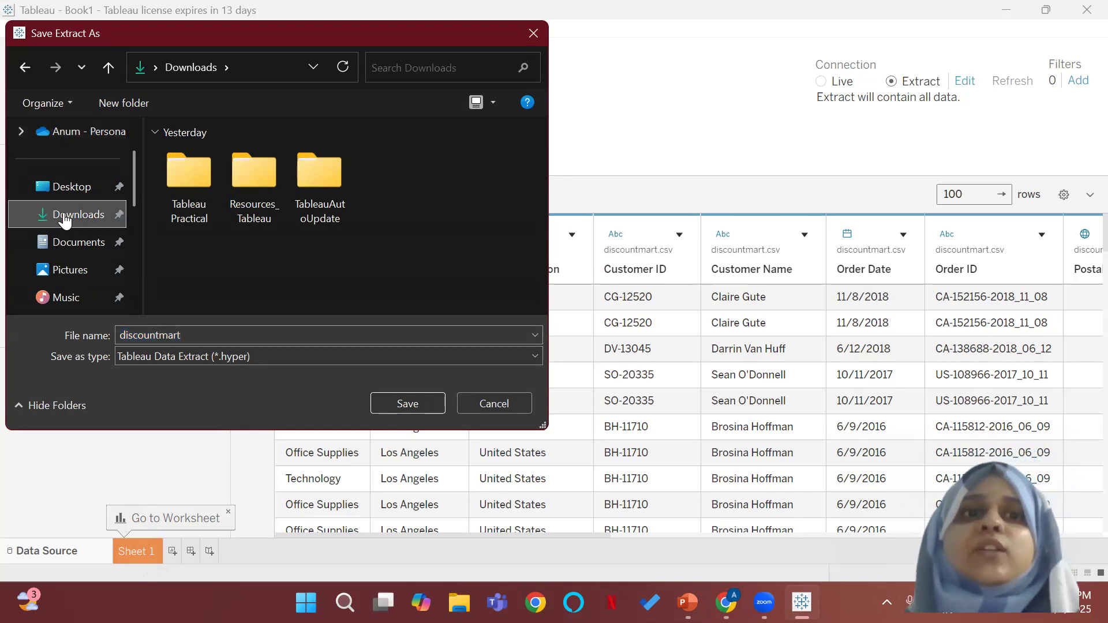
{"action": "double_click", "coordinate": [199, 336]}
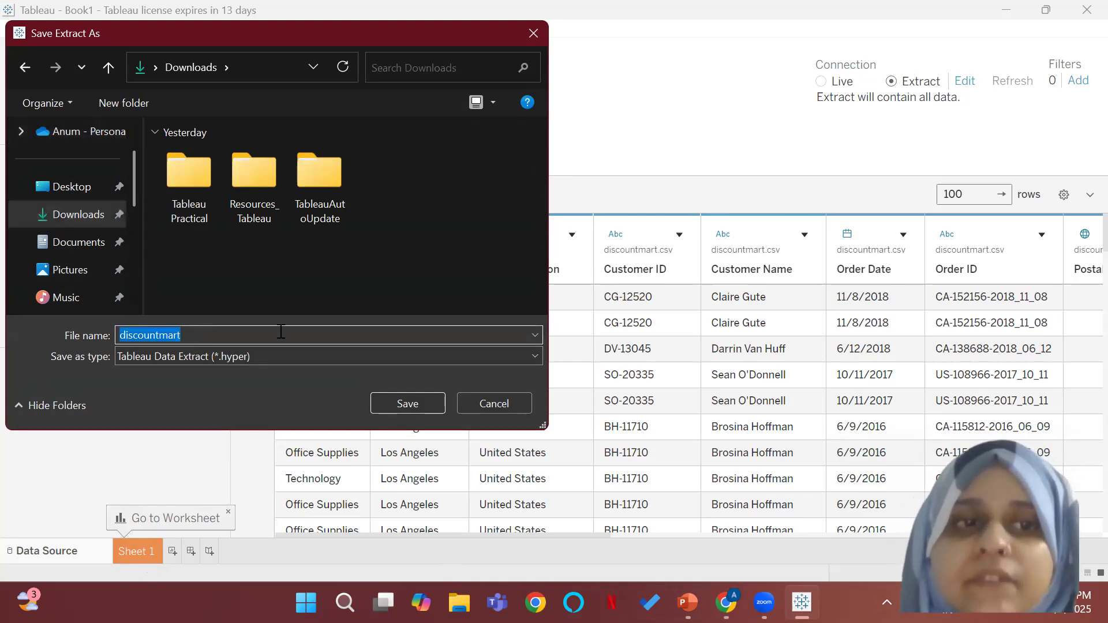
{"action": "left_click", "coordinate": [404, 398]}
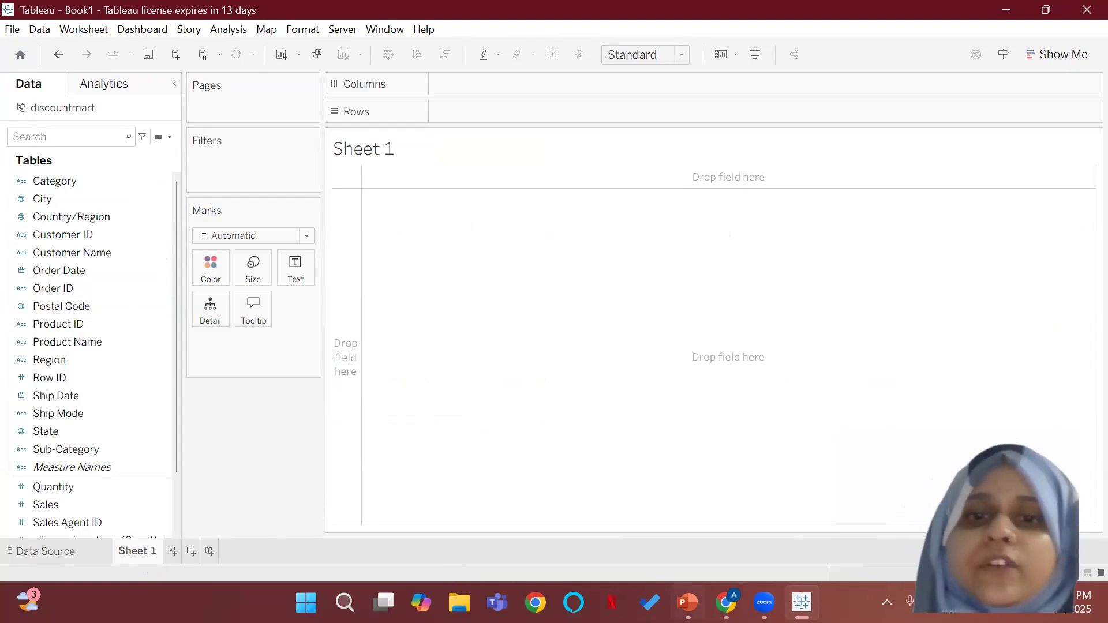
Step: Switch to PowerPoint to view the Discount Mart Analytics dashboard slide, and return to Tableau to review the discountmart dimensions and measures
{"action": "left_click", "coordinate": [687, 603]}
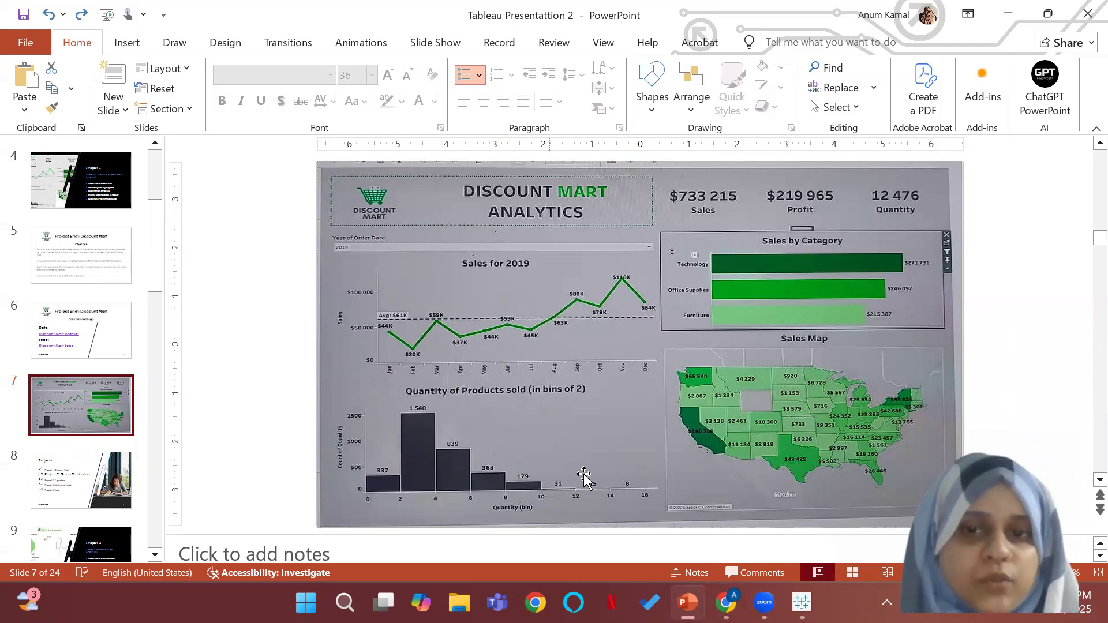
{"action": "key", "text": "alt+Tab"}
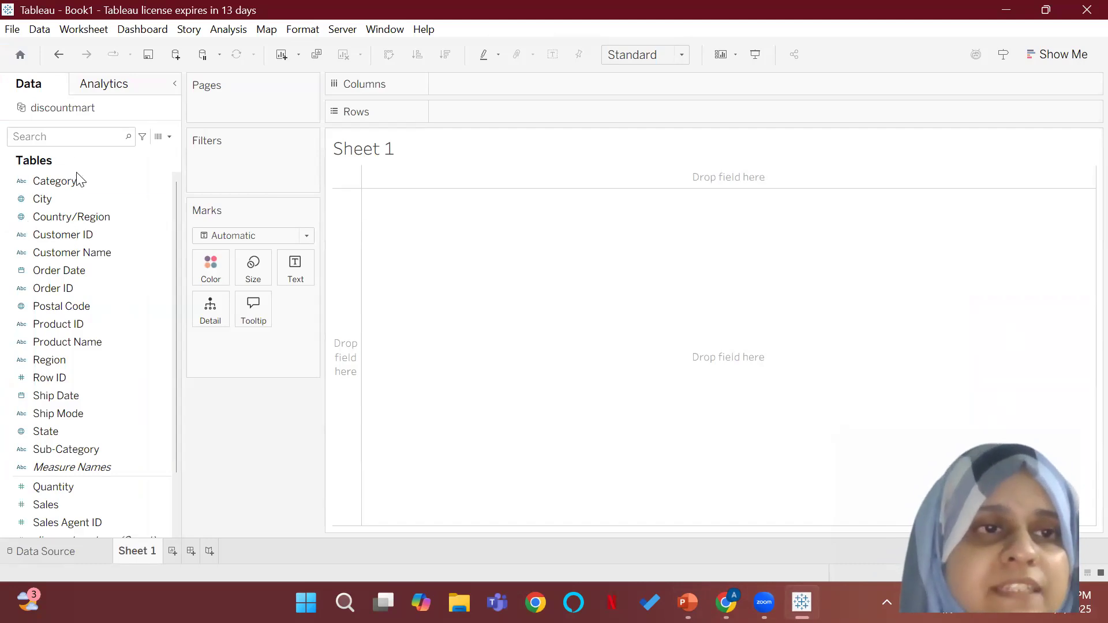
{"action": "scroll", "coordinate": [68, 485], "scroll_direction": "down", "scroll_amount": 2}
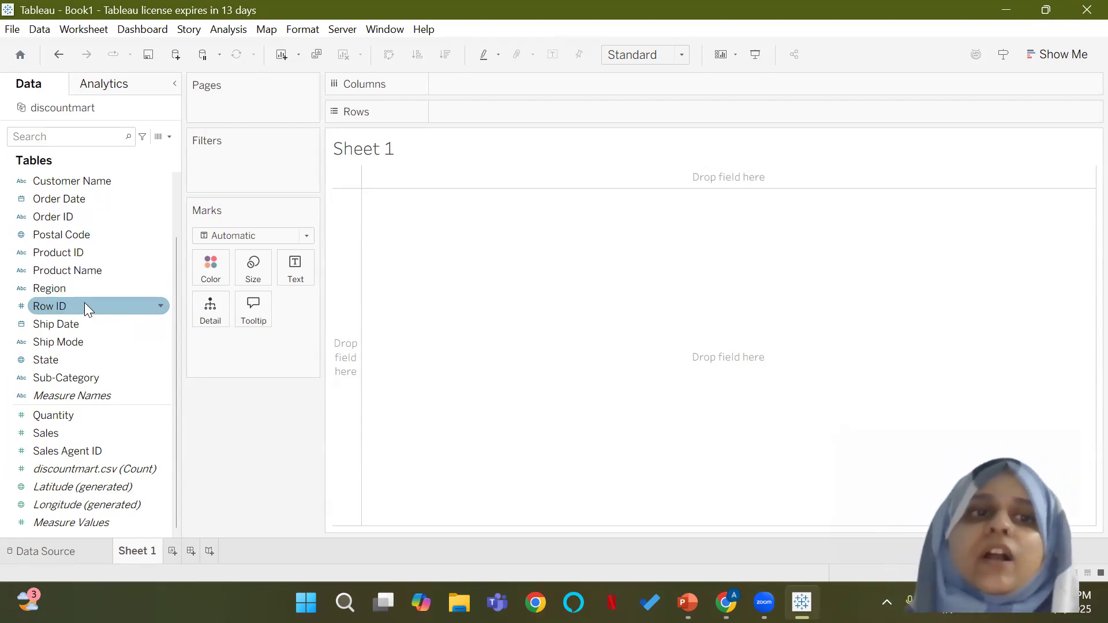
{"action": "scroll", "coordinate": [110, 202], "scroll_direction": "up", "scroll_amount": 3}
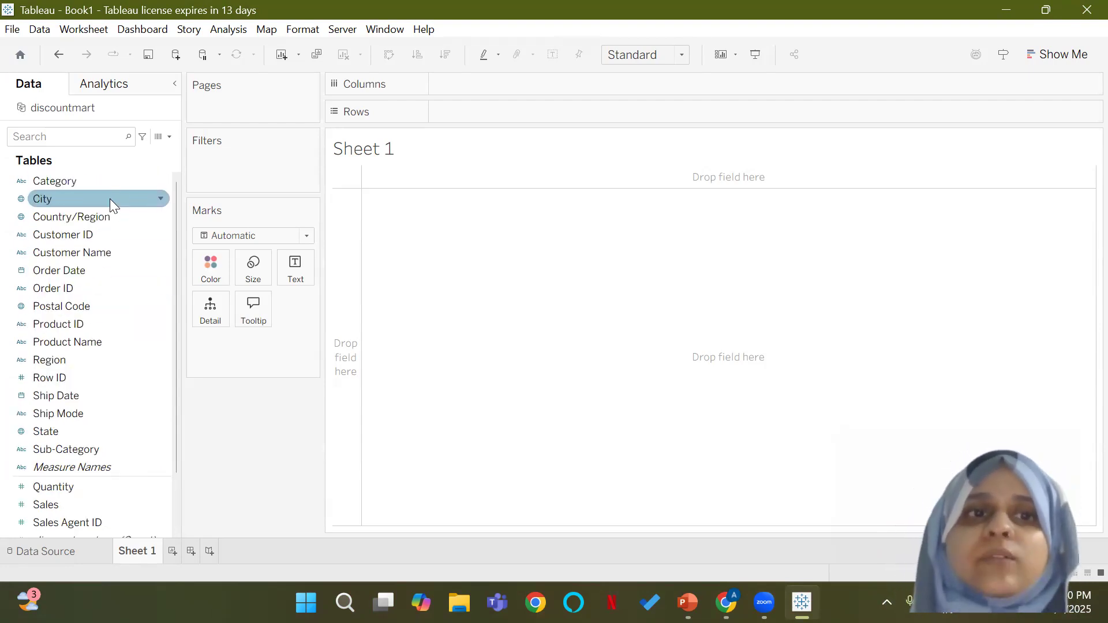
{"action": "scroll", "coordinate": [95, 289], "scroll_direction": "down", "scroll_amount": 3}
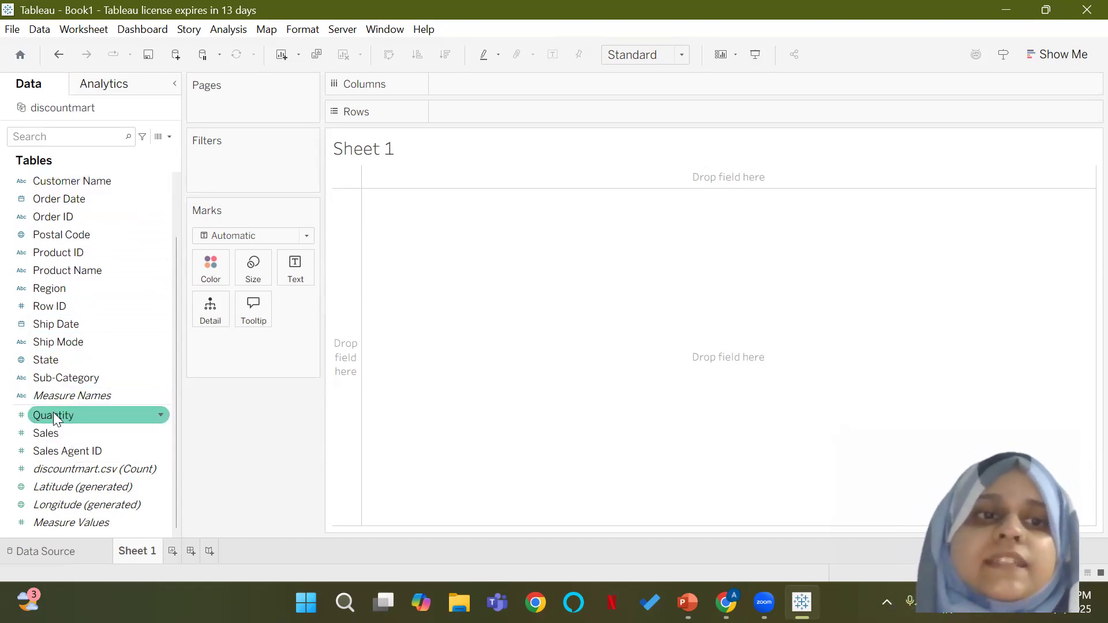
Step: Convert the Sales Agent ID measure to a dimension
{"action": "left_click_drag", "start_coordinate": [62, 429], "coordinate": [88, 451]}
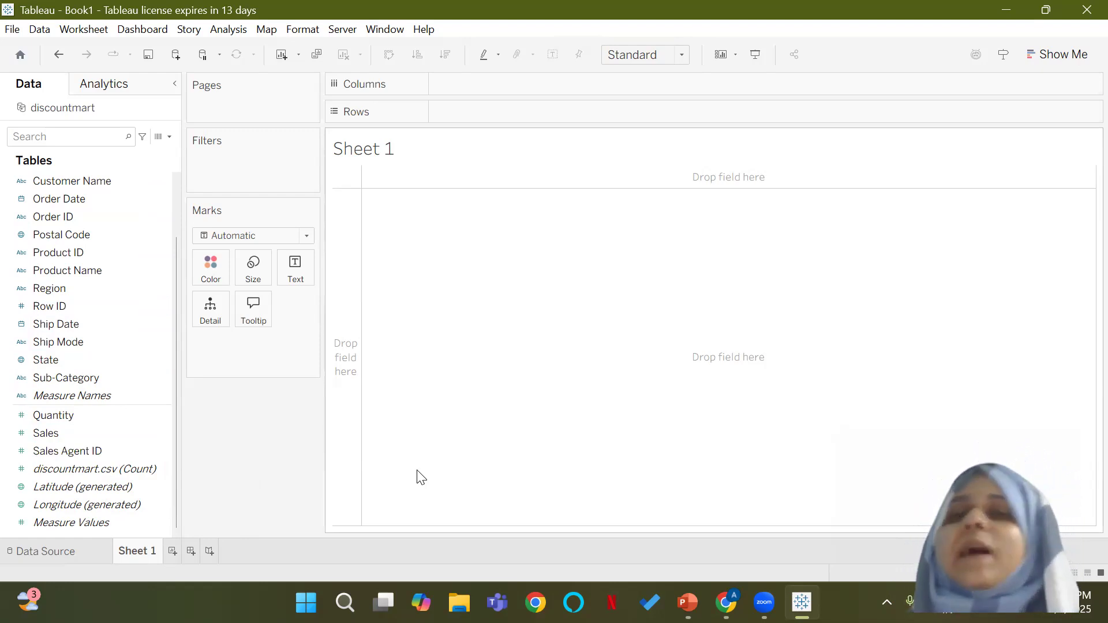
{"action": "left_click", "coordinate": [161, 452]}
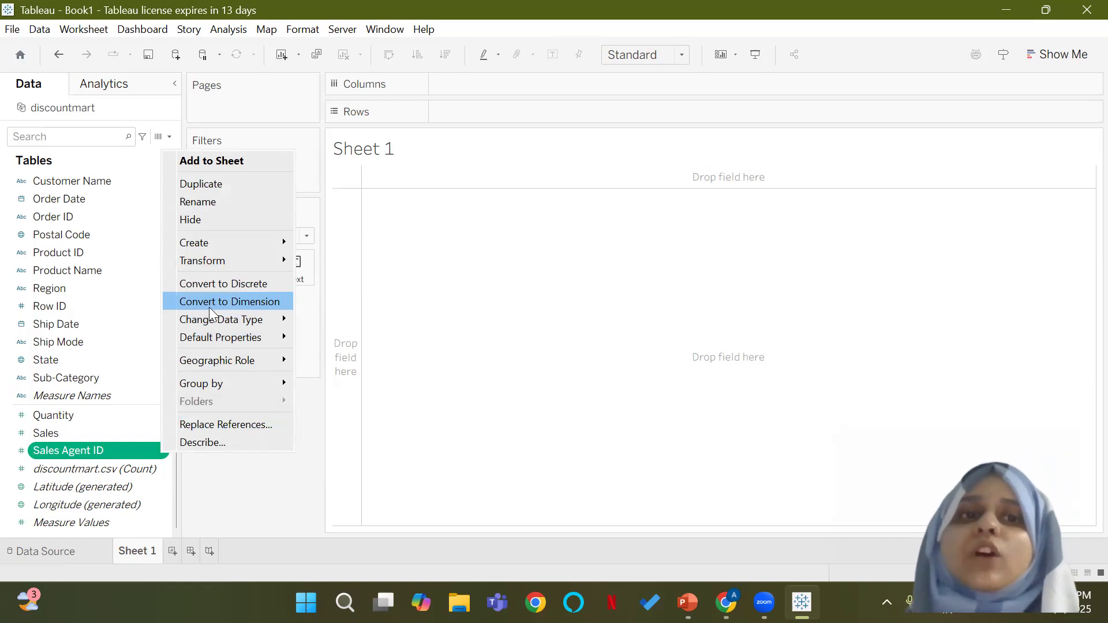
{"action": "left_click", "coordinate": [232, 301]}
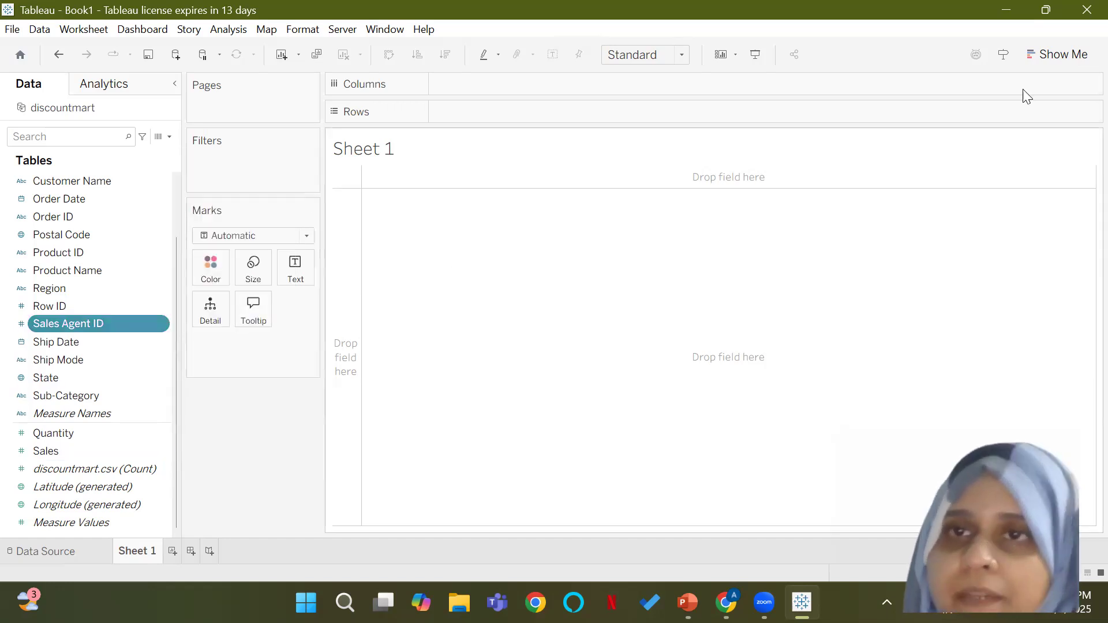
{"action": "left_click", "coordinate": [1007, 11]}
{"action": "left_click", "coordinate": [1008, 13]}
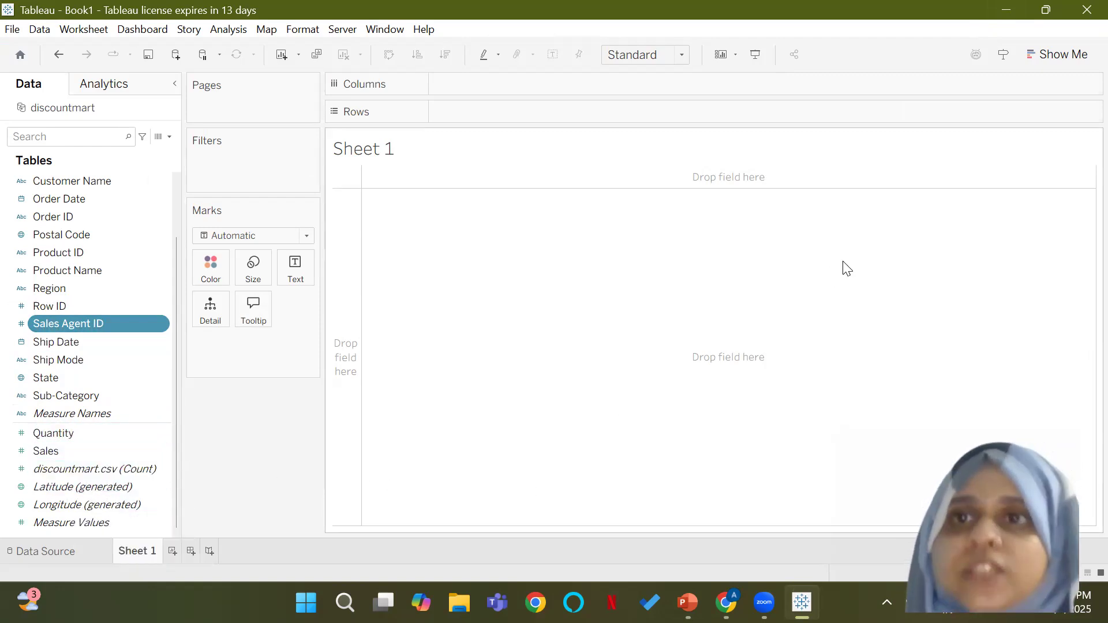
{"action": "left_click", "coordinate": [732, 104]}
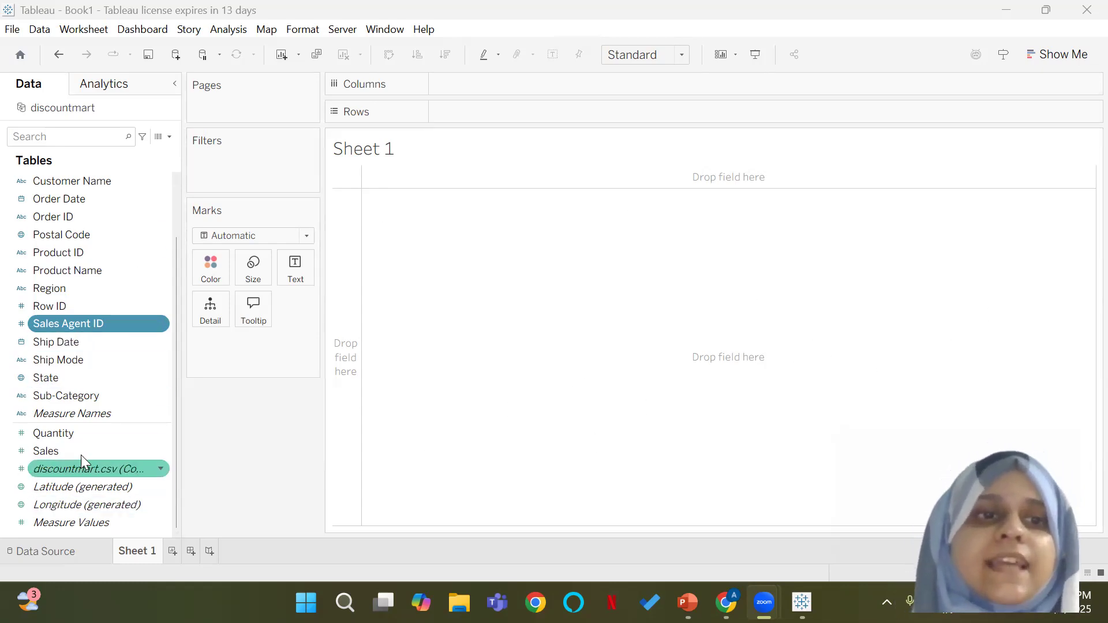
Step: Build a bar chart on Sheet 1 with Sales on Rows and Region on Columns, and inspect the values of its bars
{"action": "mouse_move", "coordinate": [73, 446]}
{"action": "left_mouse_down"}
{"action": "mouse_move", "coordinate": [332, 245]}
{"action": "mouse_move", "coordinate": [462, 101]}
{"action": "mouse_move", "coordinate": [491, 105]}
{"action": "left_mouse_up"}
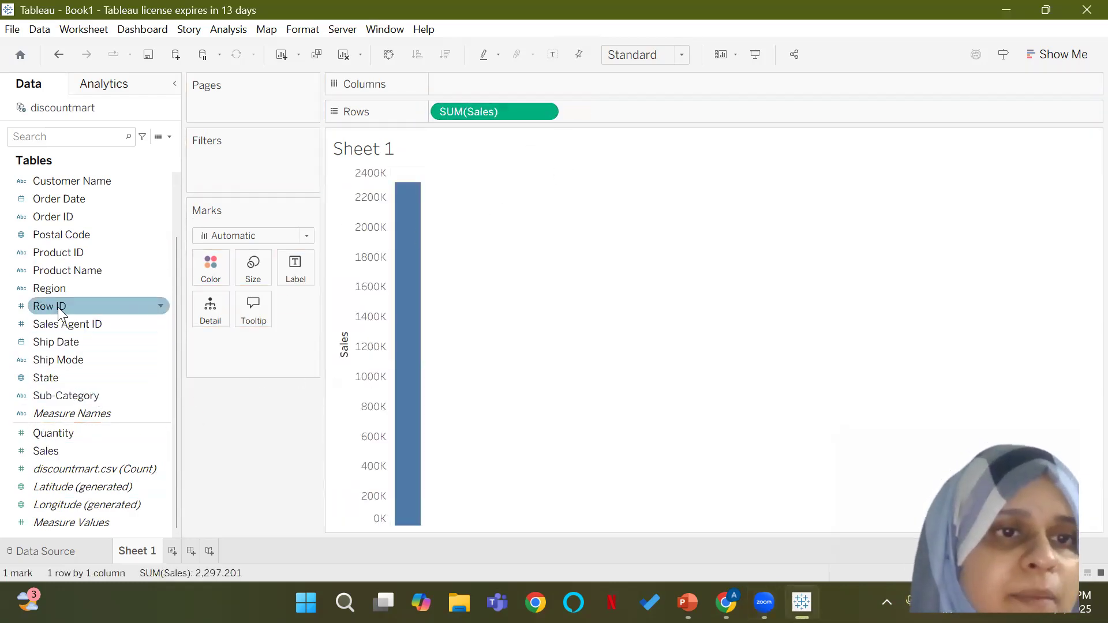
{"action": "left_click_drag", "start_coordinate": [58, 288], "coordinate": [534, 90]}
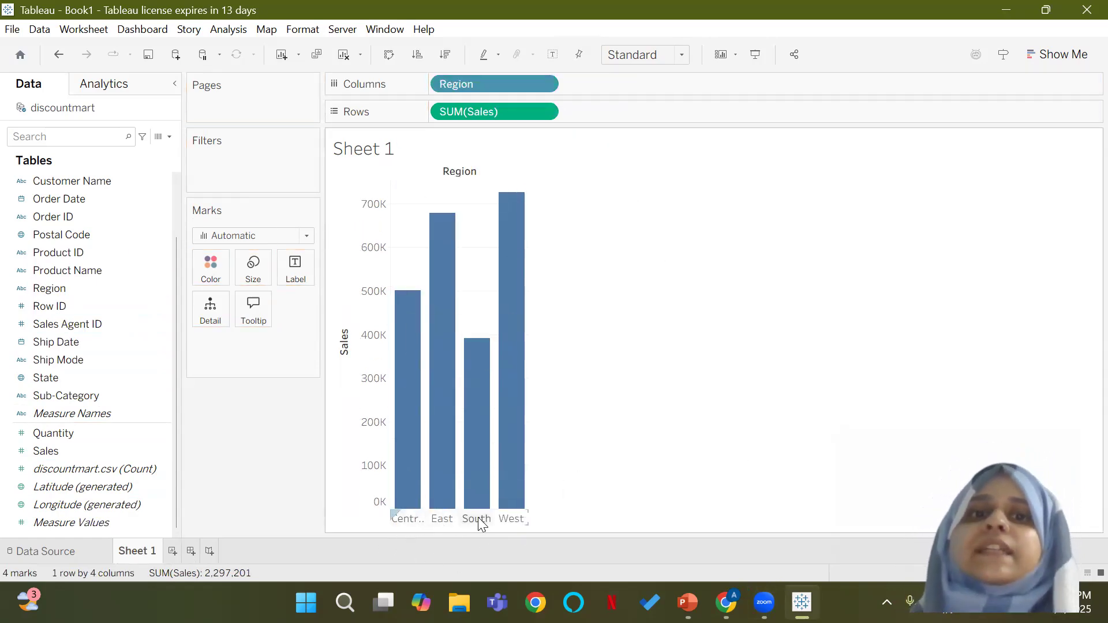
{"action": "mouse_move", "coordinate": [410, 456]}
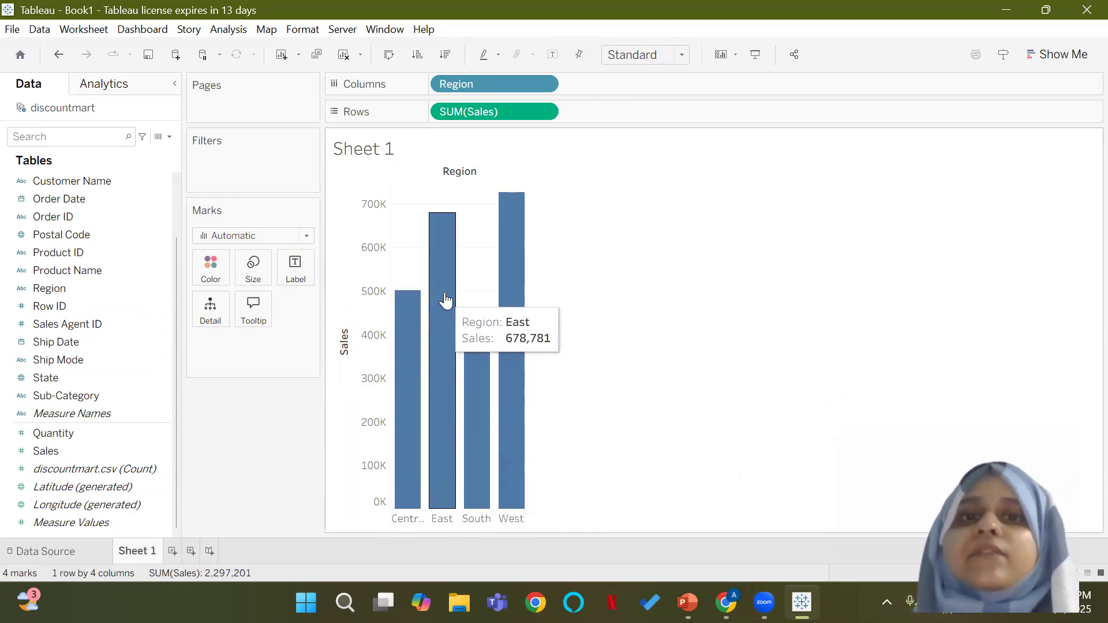
{"action": "mouse_move", "coordinate": [509, 372]}
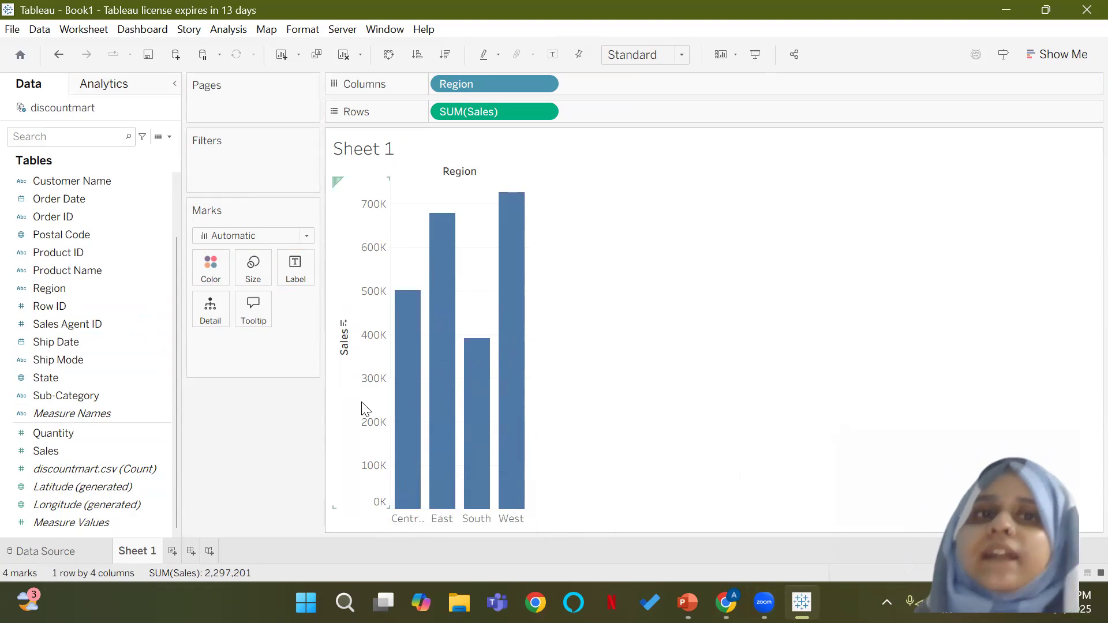
Step: Try the Sales by Region chart as a pie chart, and clear its Region and Sales fields off the sheet
{"action": "left_click", "coordinate": [1075, 58]}
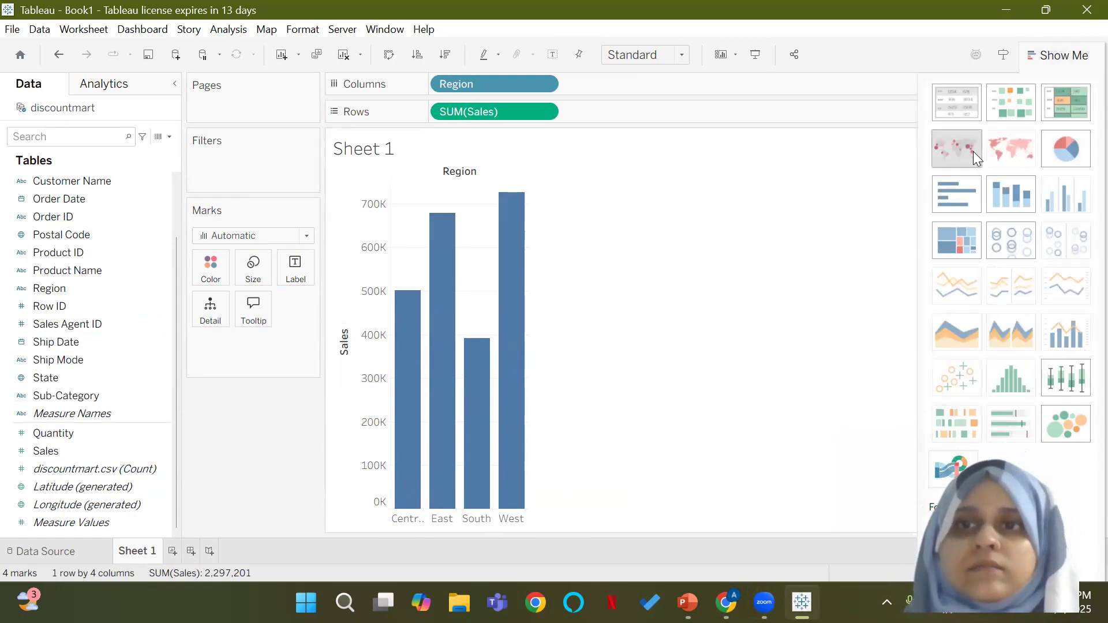
{"action": "left_click", "coordinate": [1055, 143]}
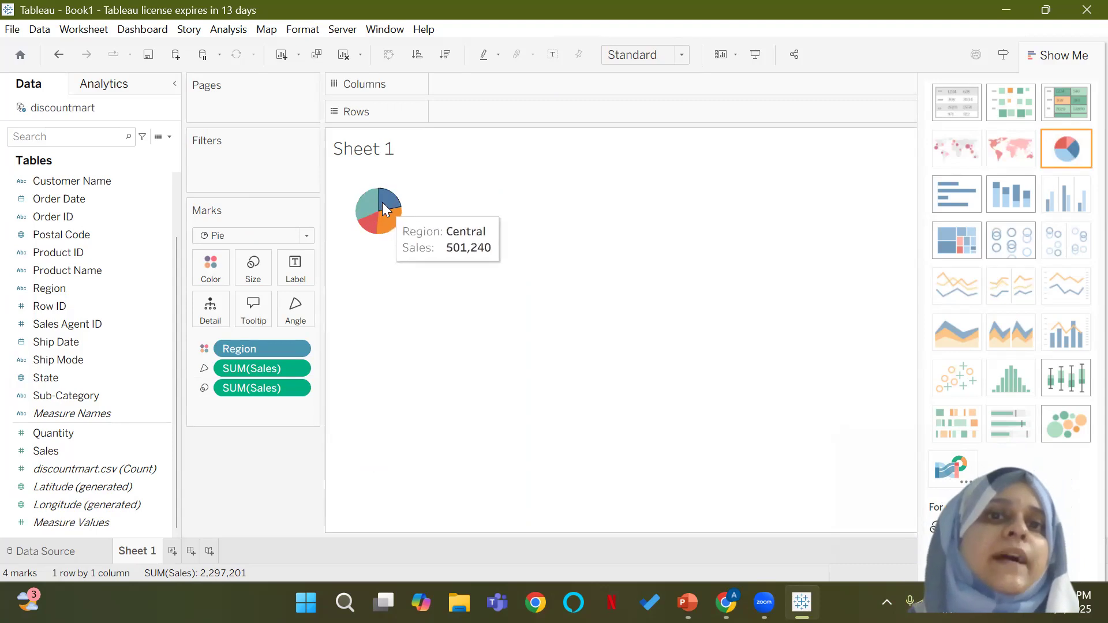
{"action": "mouse_move", "coordinate": [371, 203]}
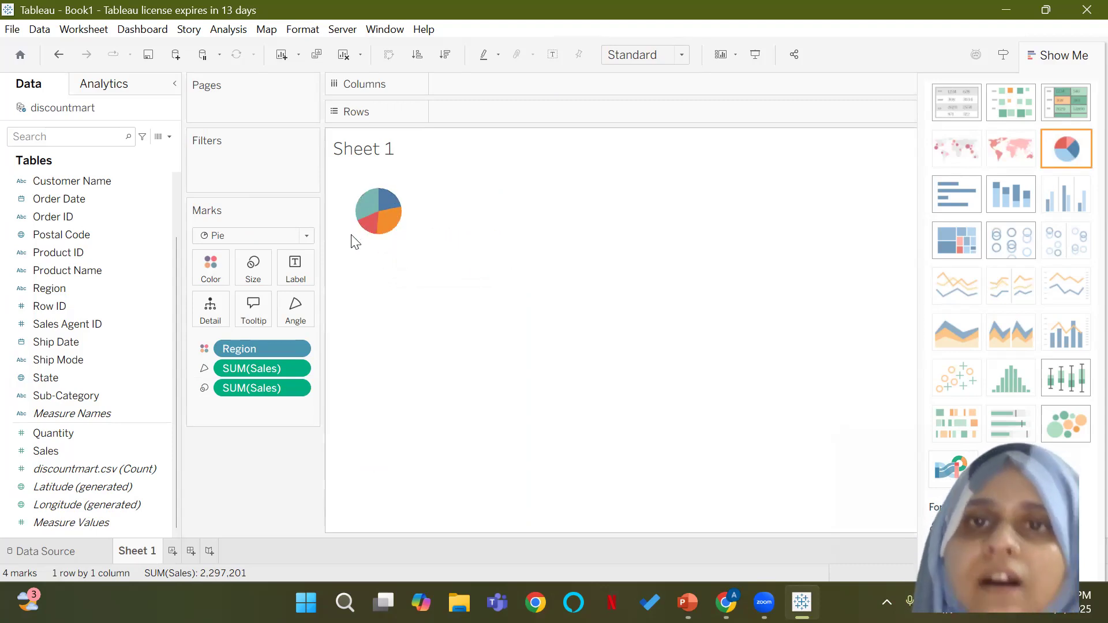
{"action": "left_click", "coordinate": [1061, 56]}
{"action": "left_click_drag", "start_coordinate": [261, 353], "coordinate": [277, 404]}
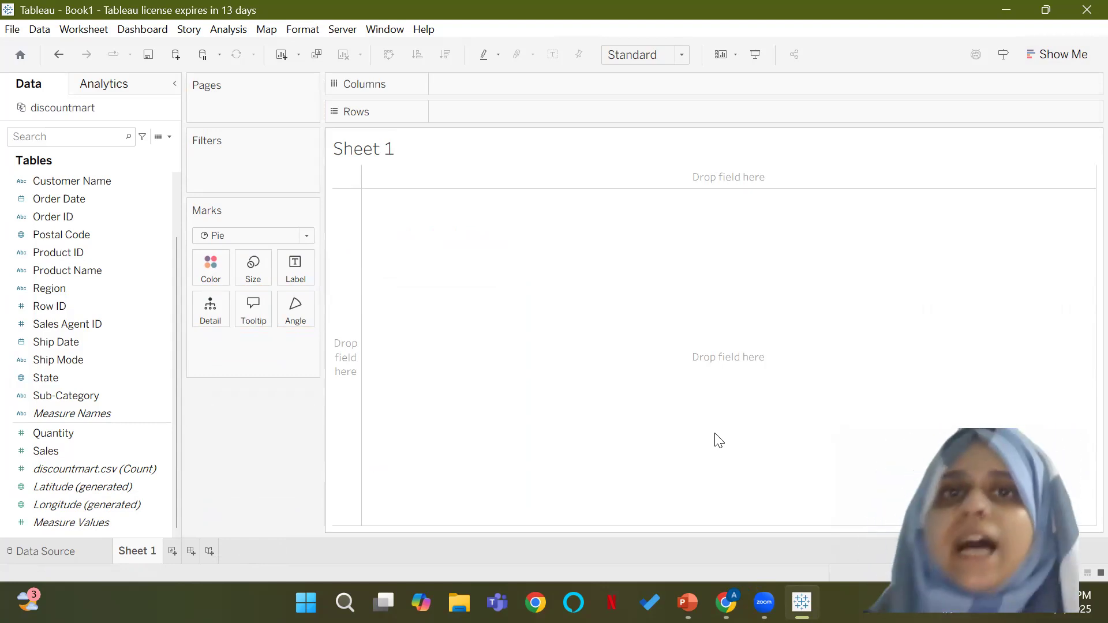
Step: Switch to PowerPoint to read the objective on the Discount Mart project brief slide, and return to Tableau
{"action": "left_click", "coordinate": [686, 602]}
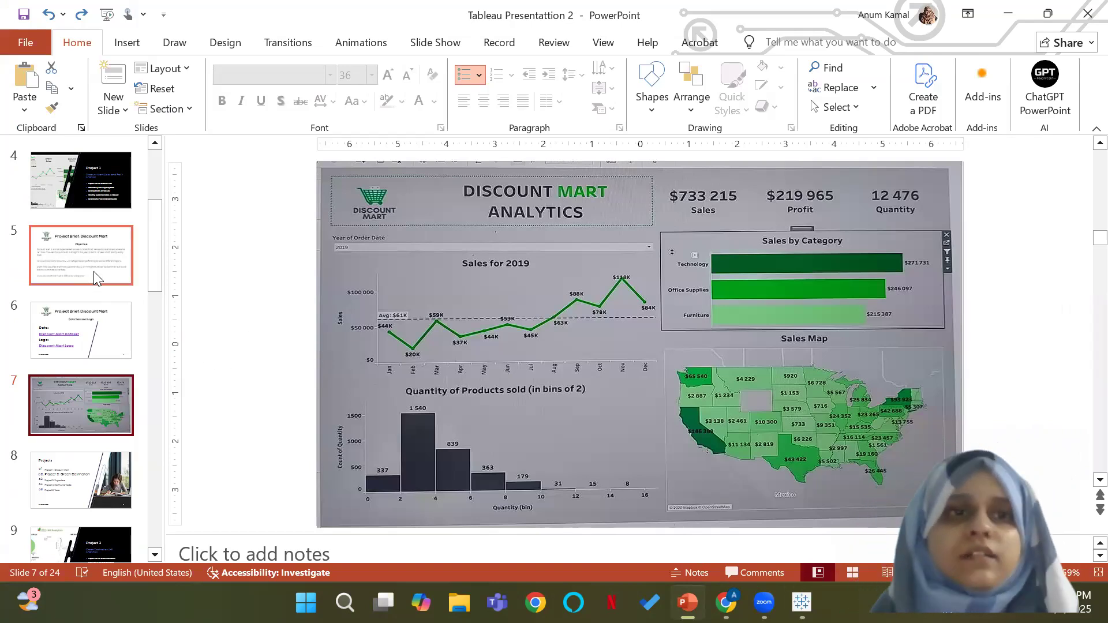
{"action": "left_click", "coordinate": [119, 276]}
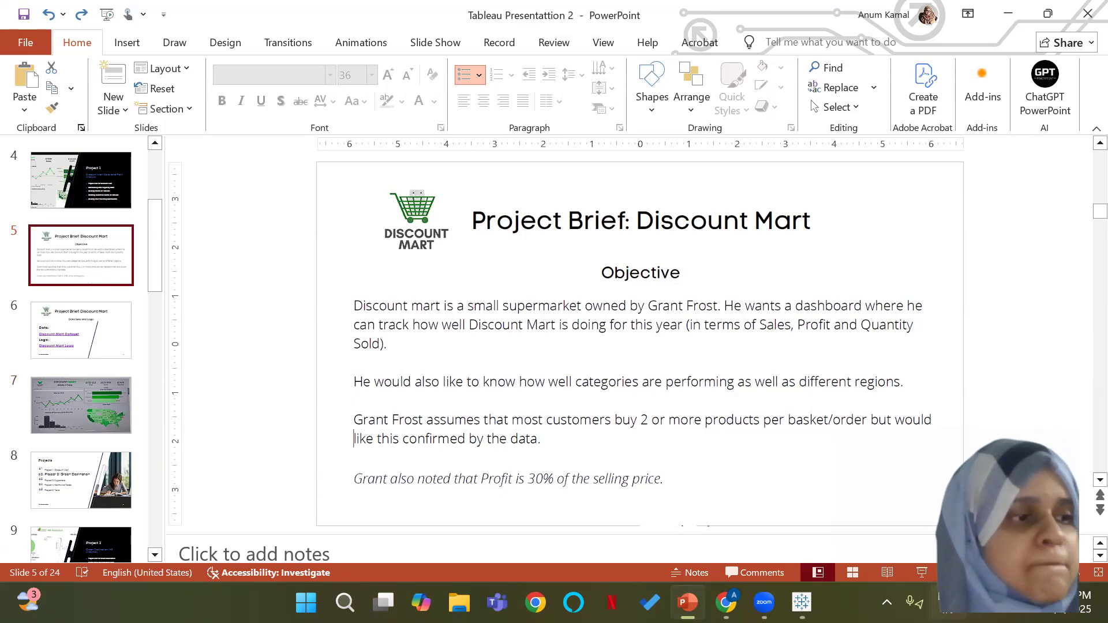
{"action": "left_click", "coordinate": [802, 603]}
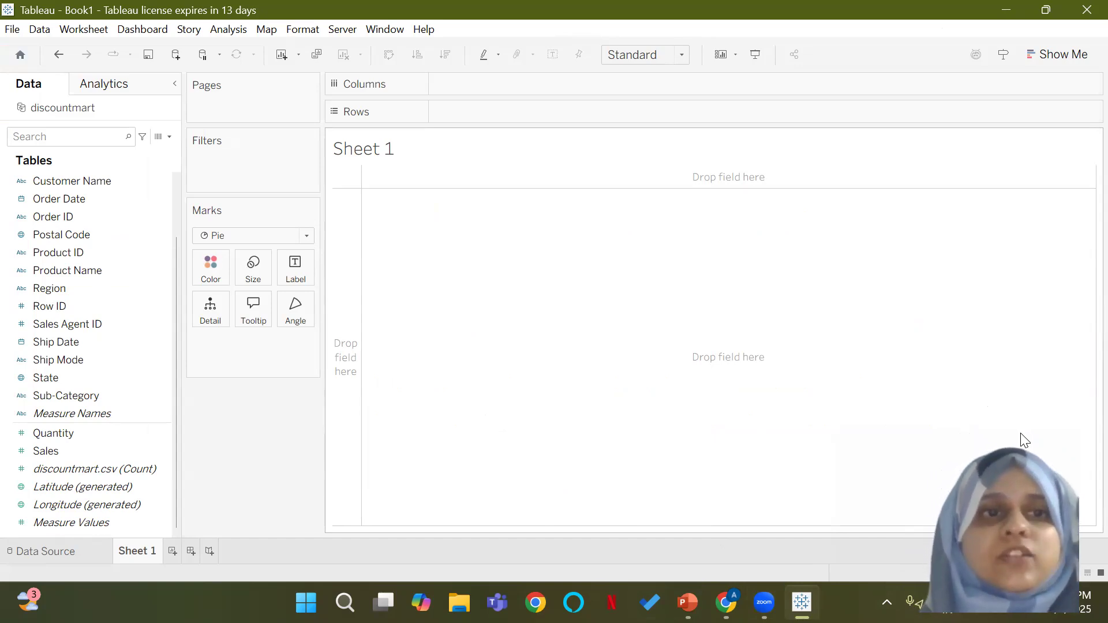
Step: Plot Sales on Rows against the year of Order Date on Columns, and take Sales back off the rows
{"action": "left_click", "coordinate": [65, 454]}
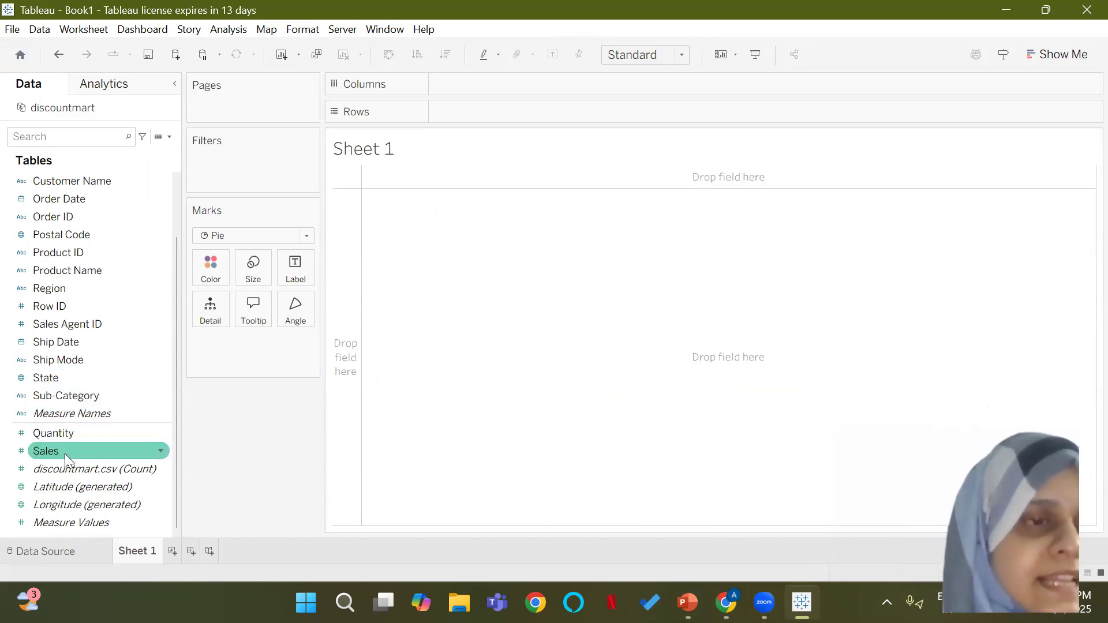
{"action": "left_click_drag", "start_coordinate": [65, 453], "coordinate": [474, 84]}
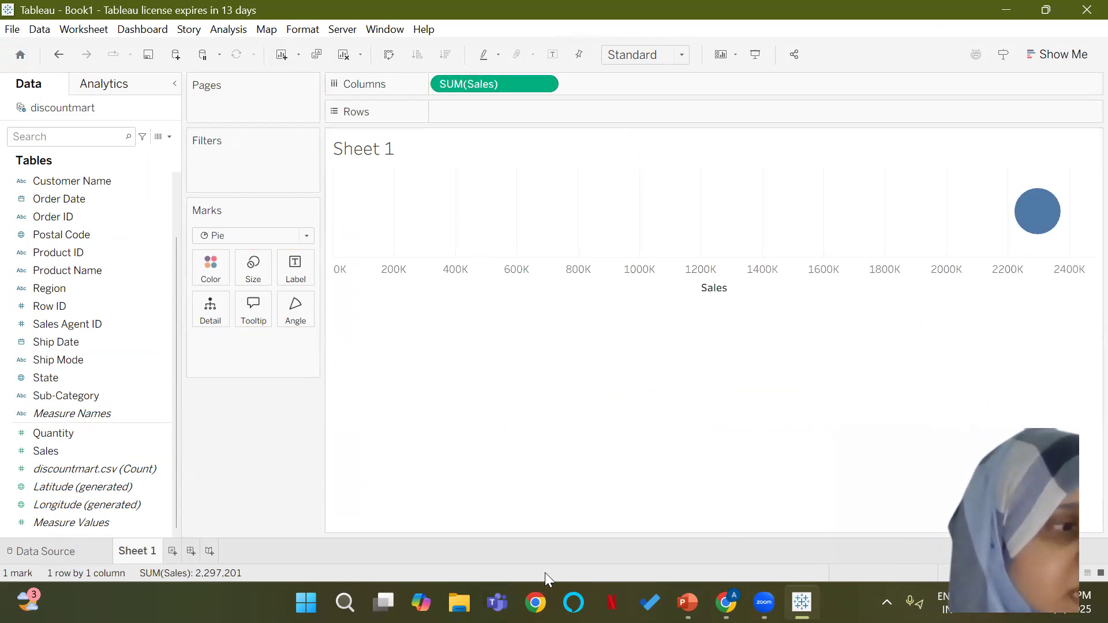
{"action": "left_click_drag", "start_coordinate": [475, 85], "coordinate": [476, 110]}
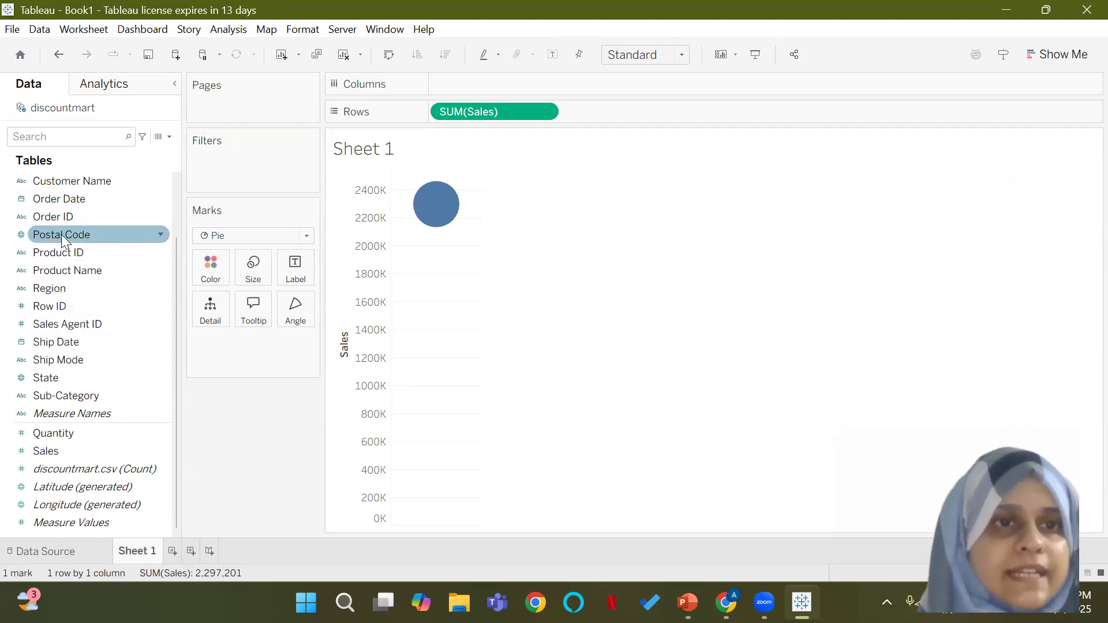
{"action": "left_click_drag", "start_coordinate": [65, 198], "coordinate": [480, 87]}
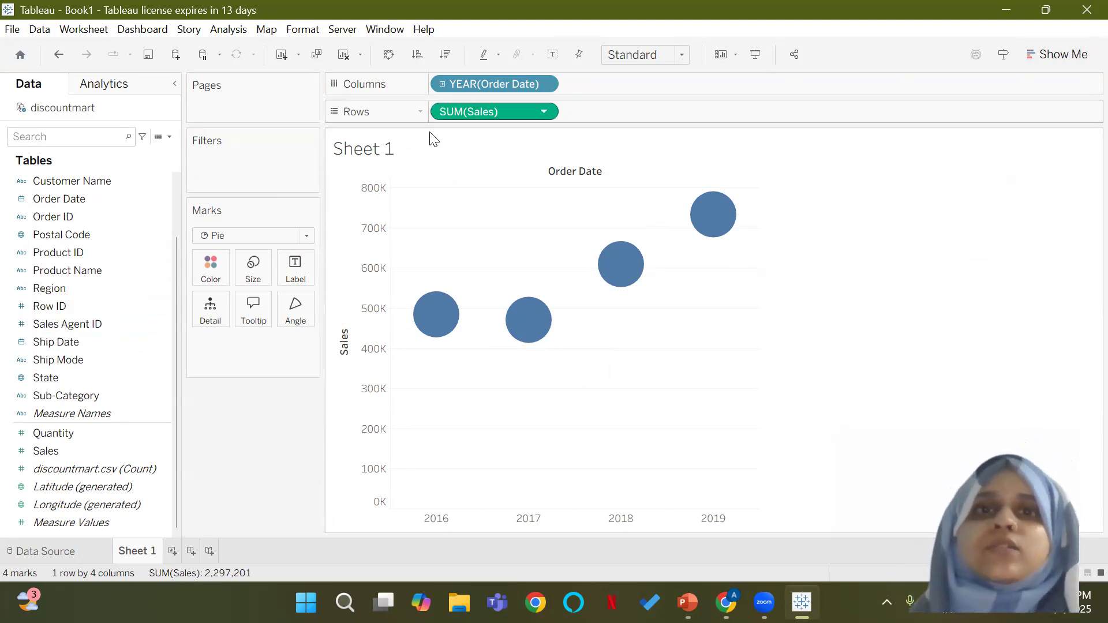
{"action": "left_click_drag", "start_coordinate": [479, 115], "coordinate": [554, 173]}
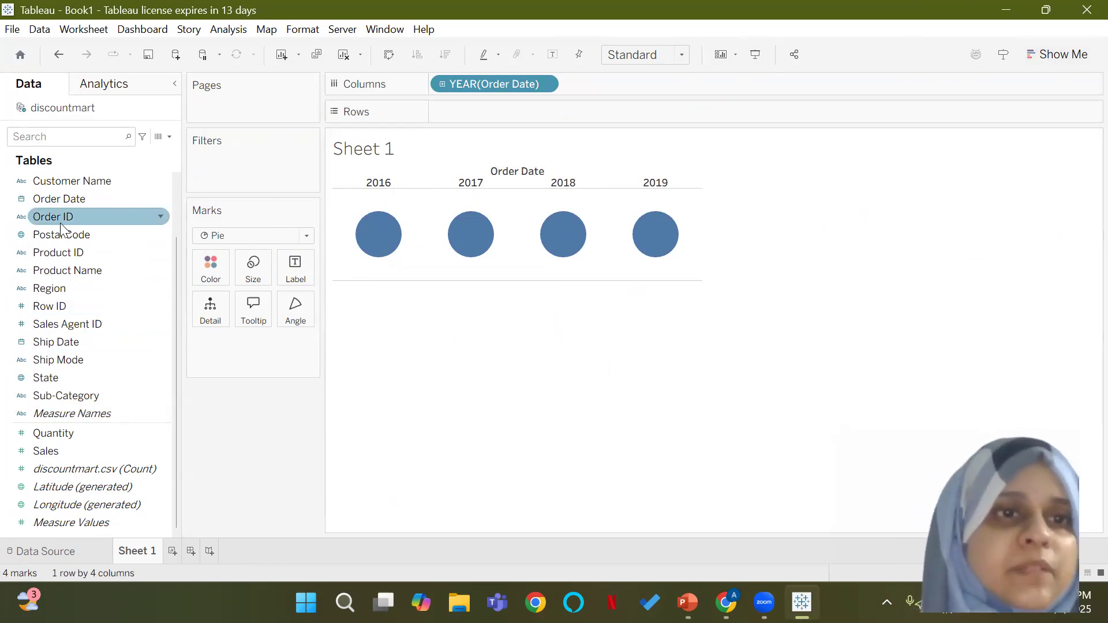
Step: Plot Sales on Rows against the year of Order Date, and try to show the view as a line chart
{"action": "left_click_drag", "start_coordinate": [46, 451], "coordinate": [470, 113]}
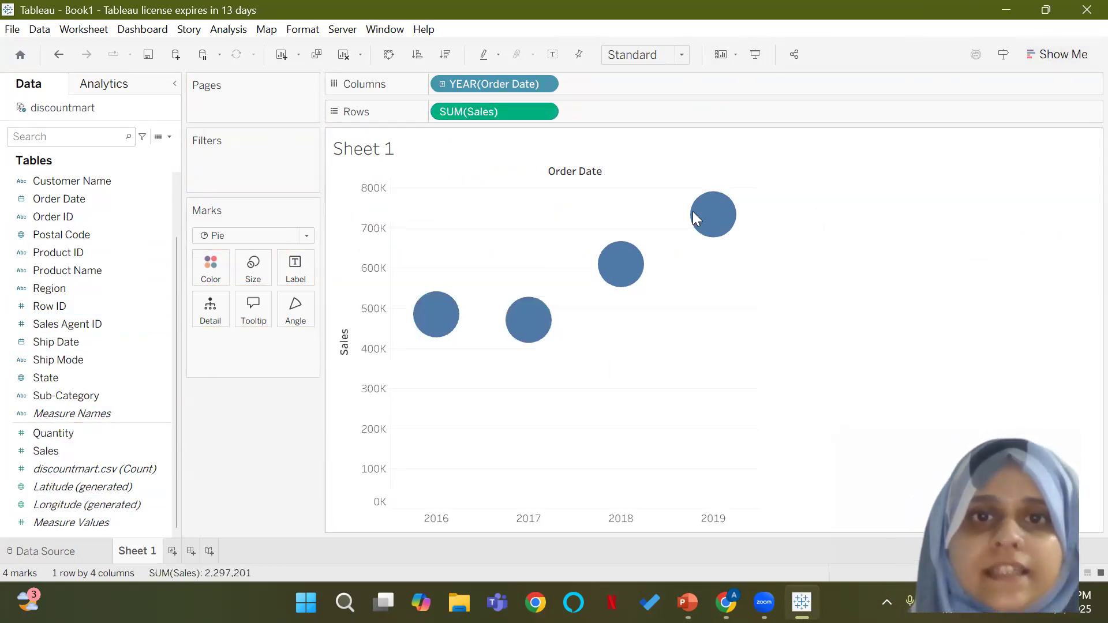
{"action": "left_click", "coordinate": [1078, 58]}
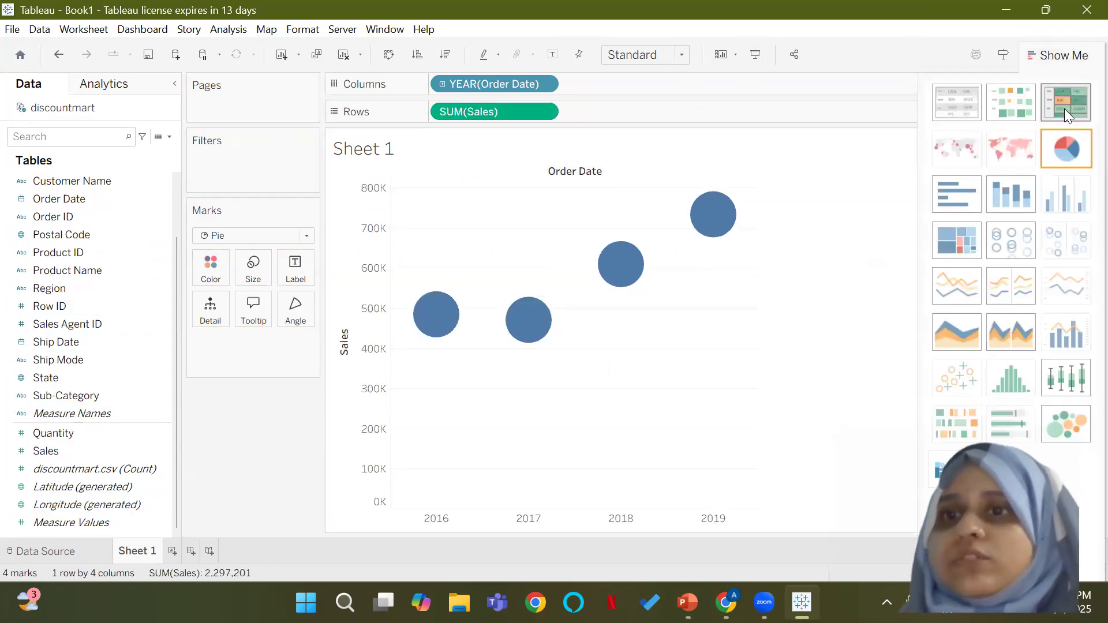
{"action": "left_click", "coordinate": [1059, 284]}
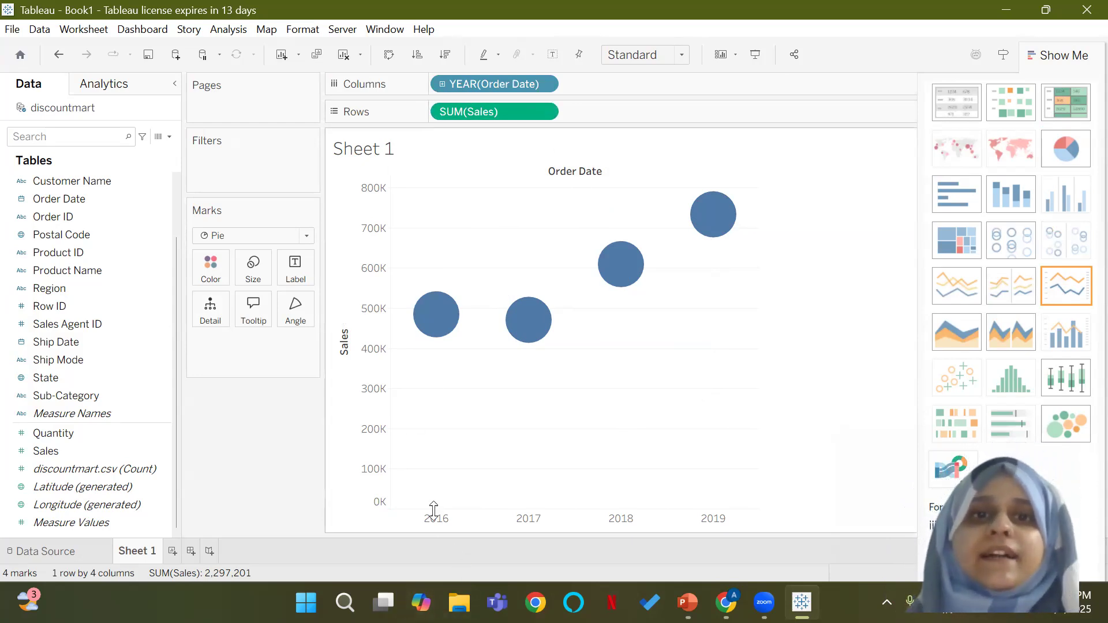
{"action": "mouse_move", "coordinate": [434, 312]}
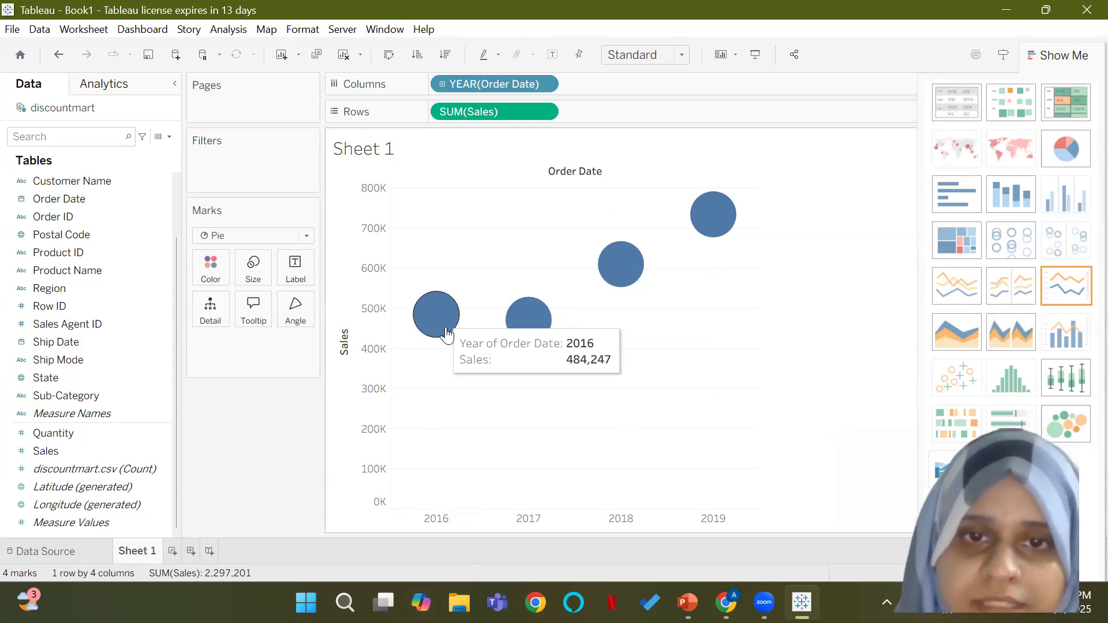
{"action": "mouse_move", "coordinate": [531, 329]}
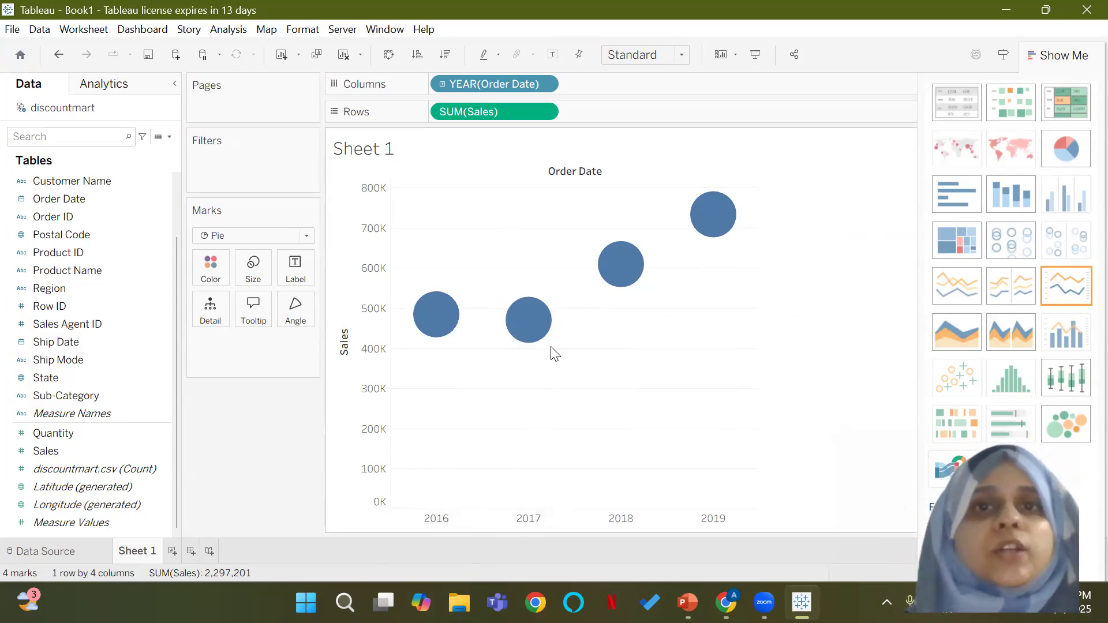
Step: Group Order Date on Columns by calendar month across all years
{"action": "left_click", "coordinate": [543, 84]}
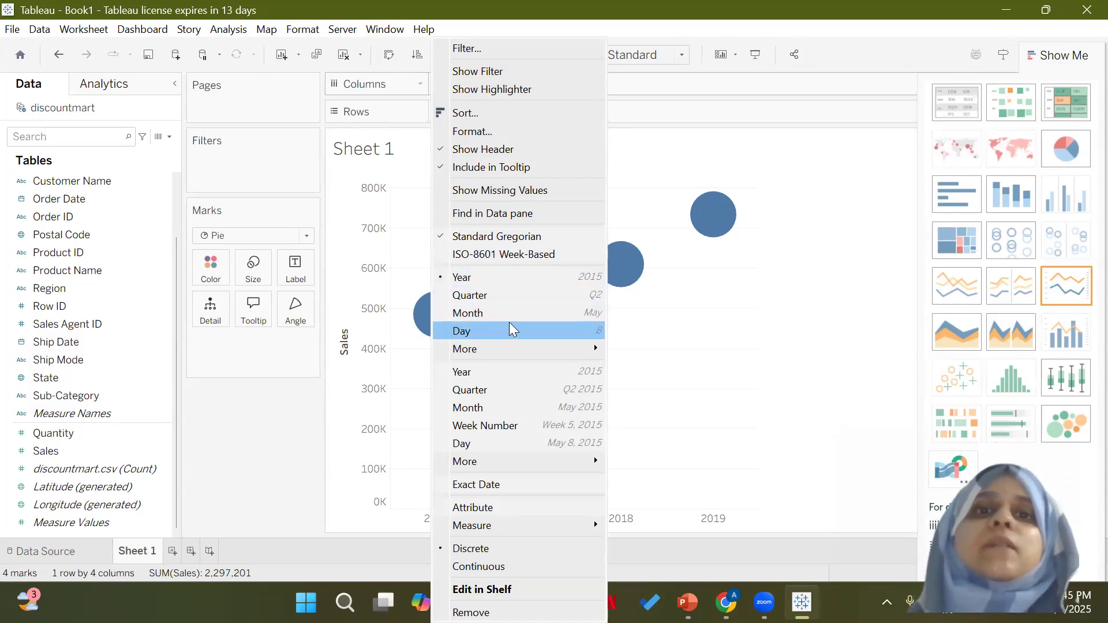
{"action": "mouse_move", "coordinate": [514, 350]}
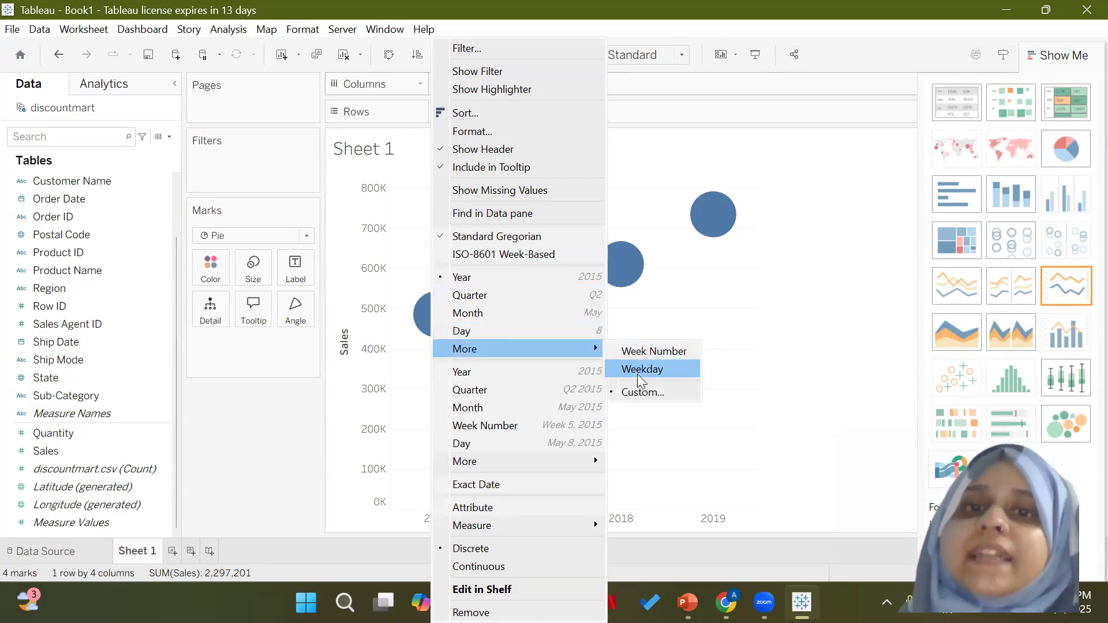
{"action": "left_click", "coordinate": [510, 313]}
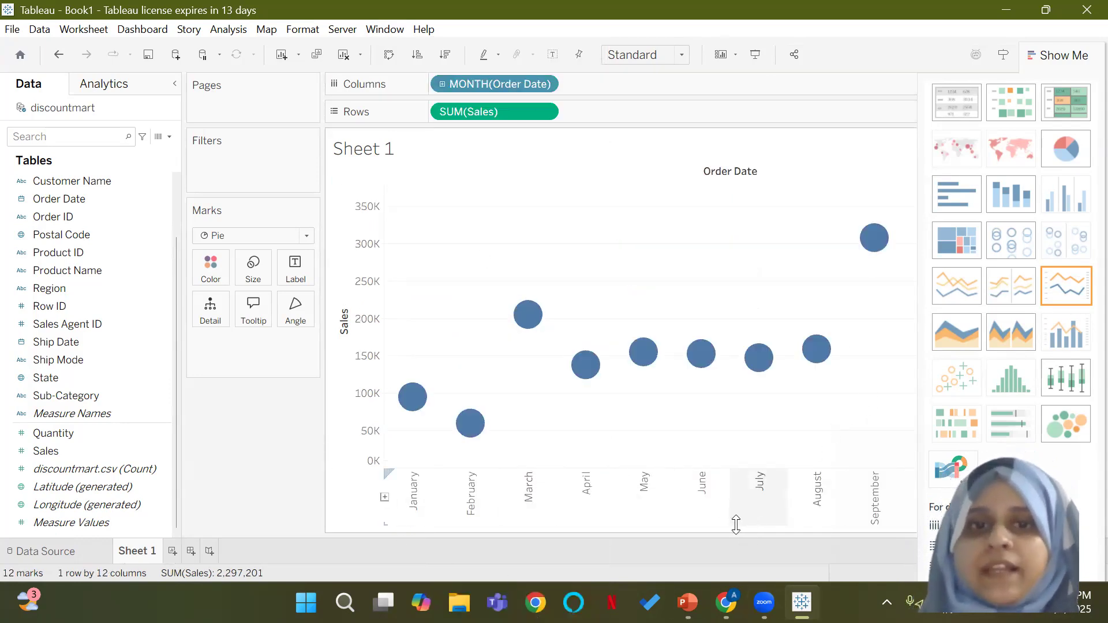
Step: Change Order Date on Columns to the continuous month-and-year level, and close the chart type suggestions
{"action": "left_click", "coordinate": [544, 84]}
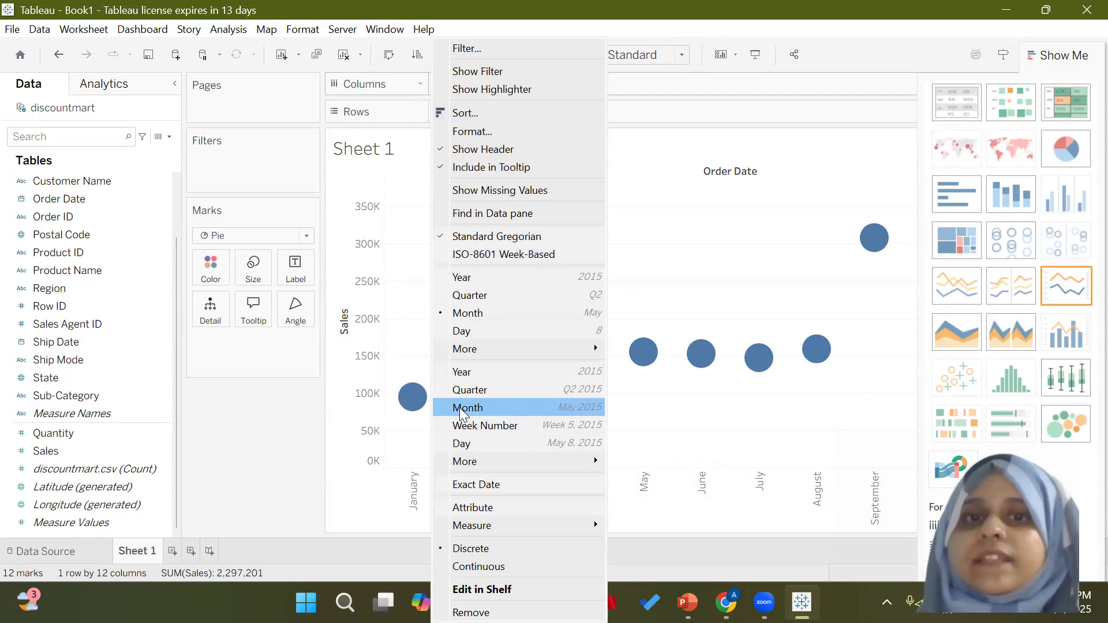
{"action": "left_click", "coordinate": [535, 409]}
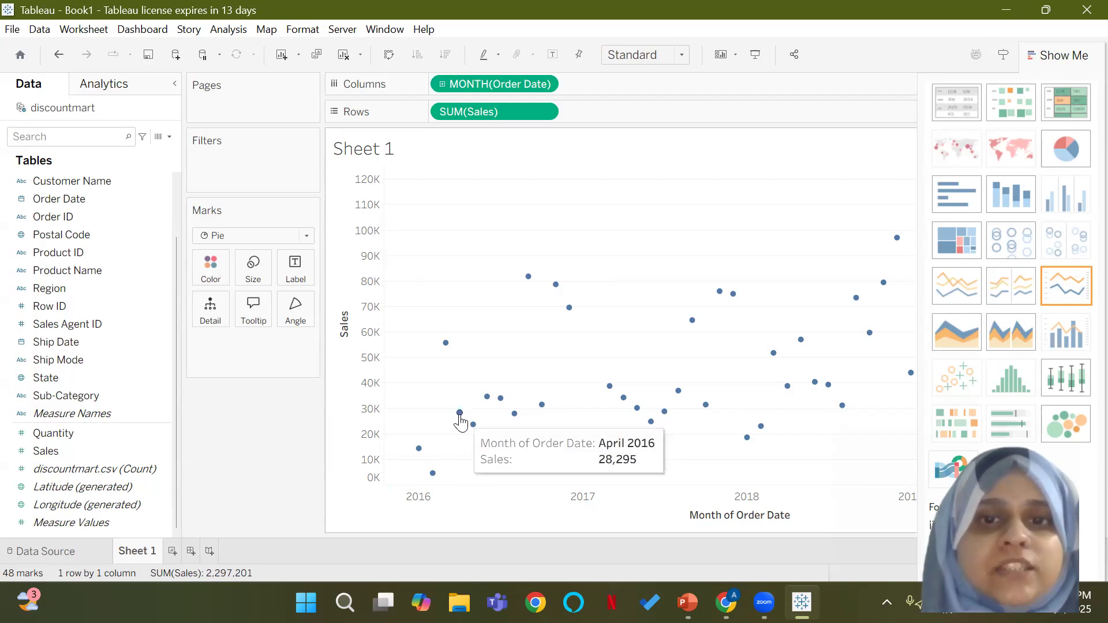
{"action": "mouse_move", "coordinate": [447, 346]}
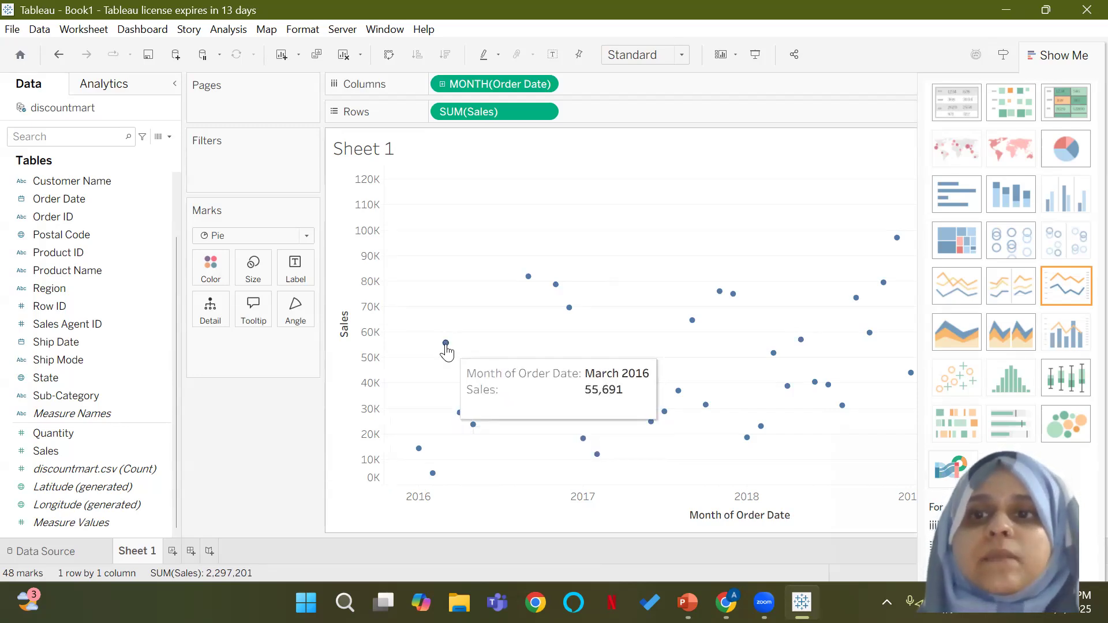
{"action": "left_click", "coordinate": [1065, 53]}
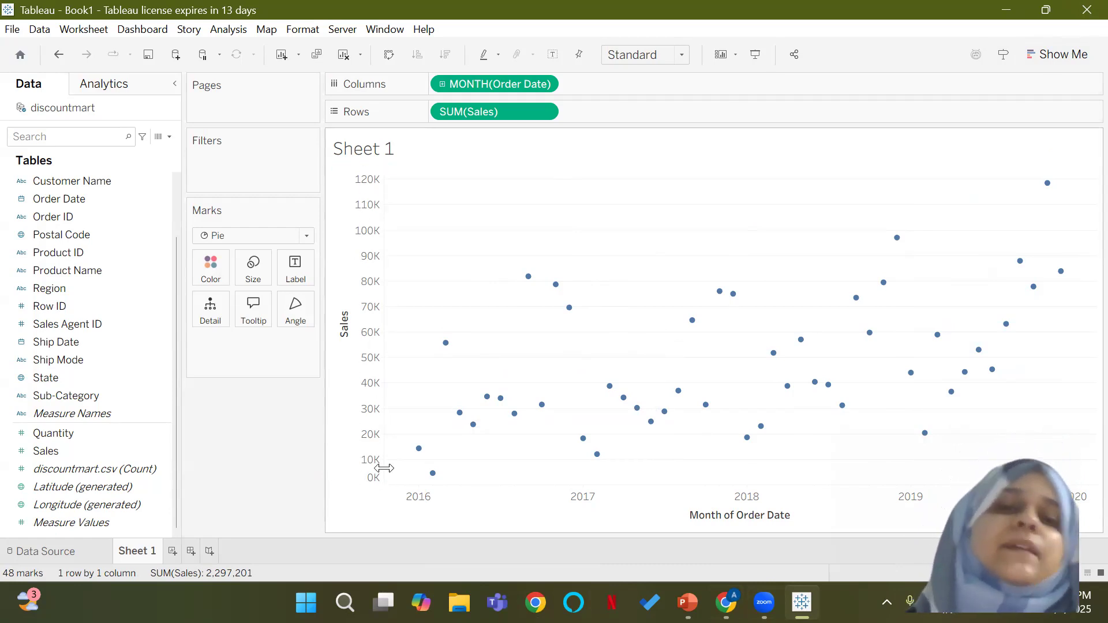
Step: Open the formatting options of the Sales axis and review its pane and axis settings
{"action": "left_click", "coordinate": [373, 334]}
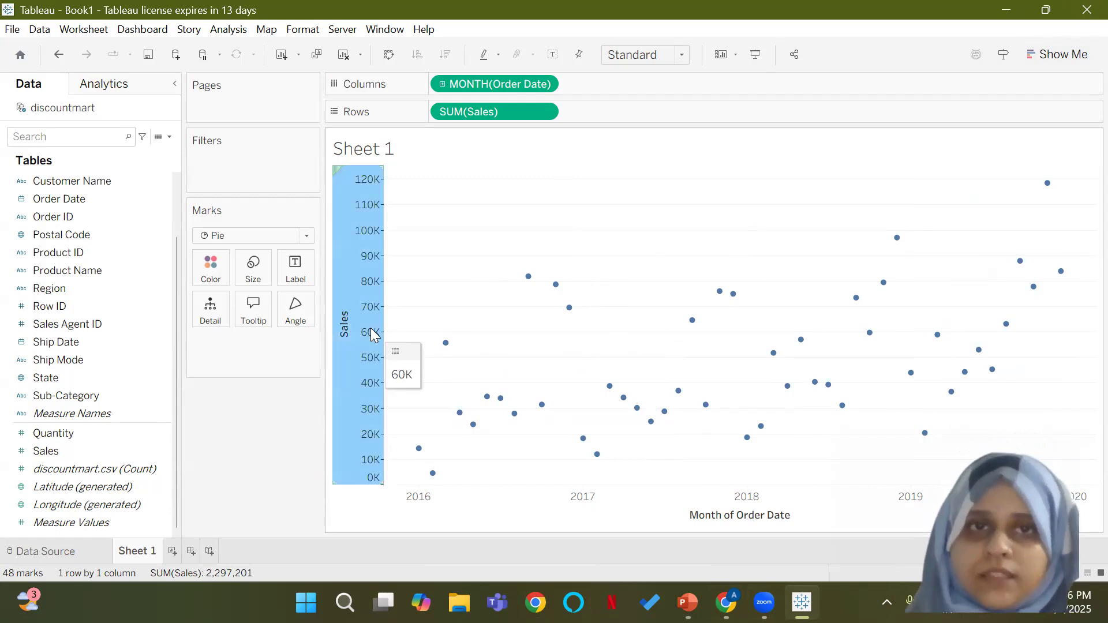
{"action": "right_click", "coordinate": [361, 315]}
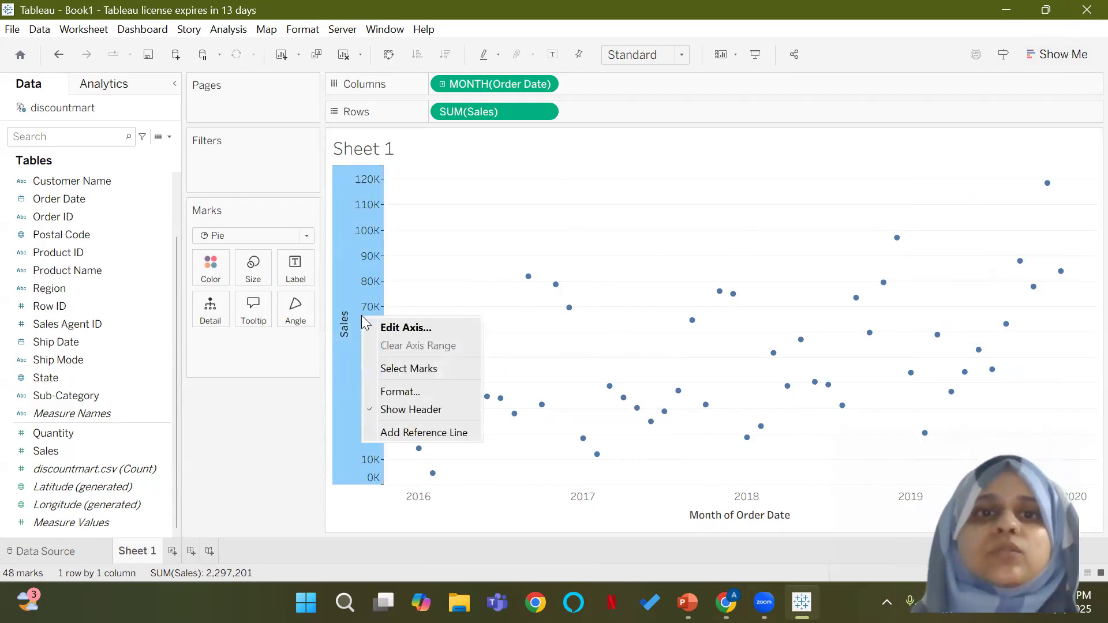
{"action": "left_click", "coordinate": [399, 391]}
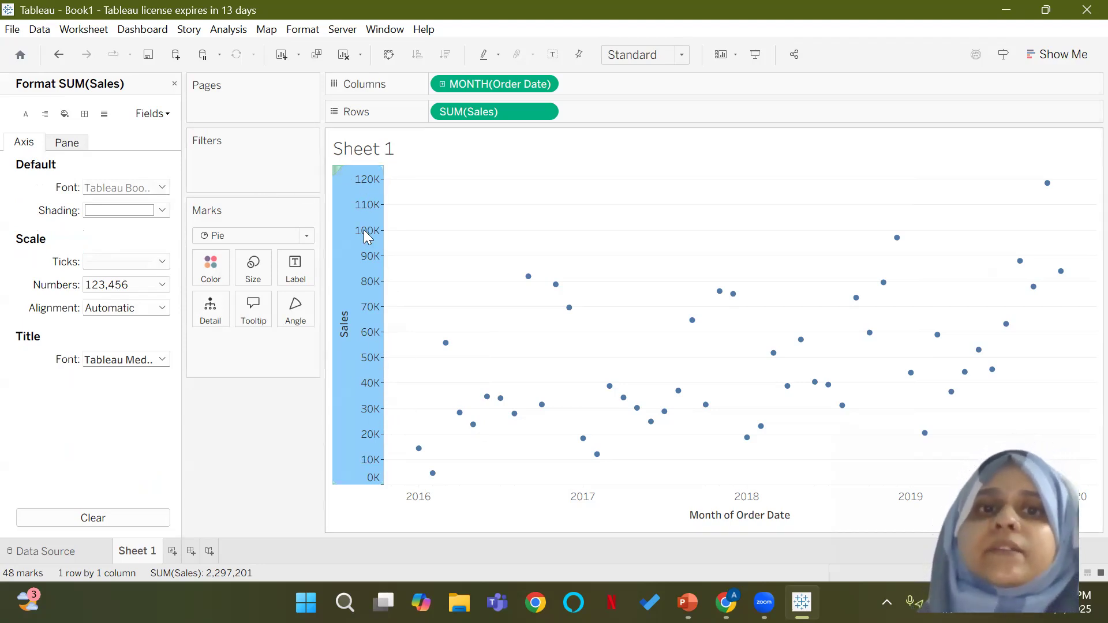
{"action": "left_click", "coordinate": [67, 143]}
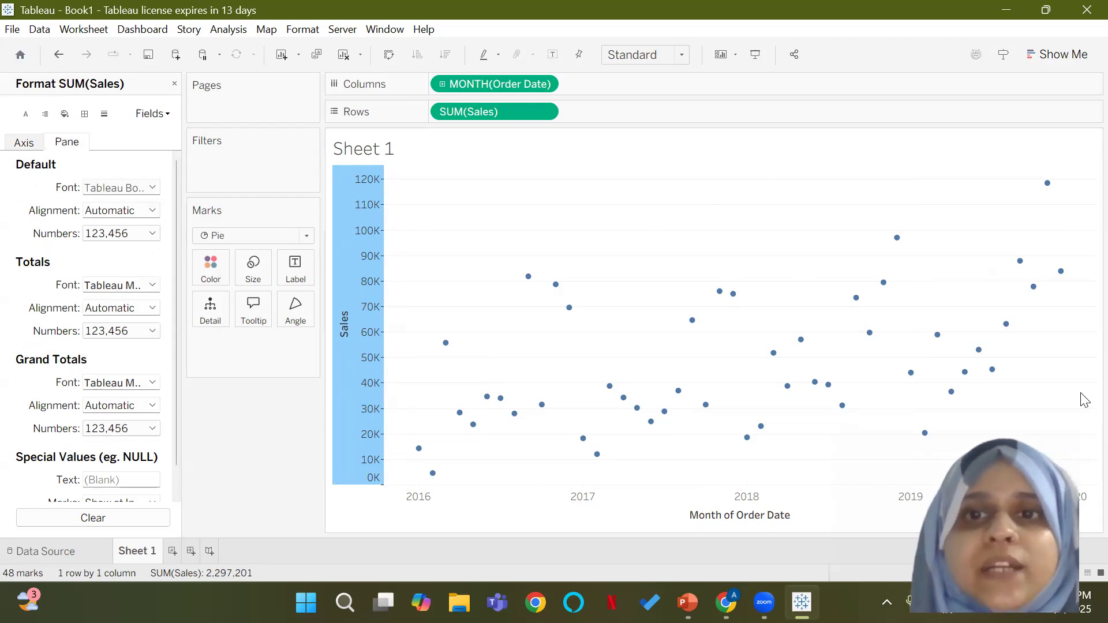
{"action": "mouse_move", "coordinate": [763, 430]}
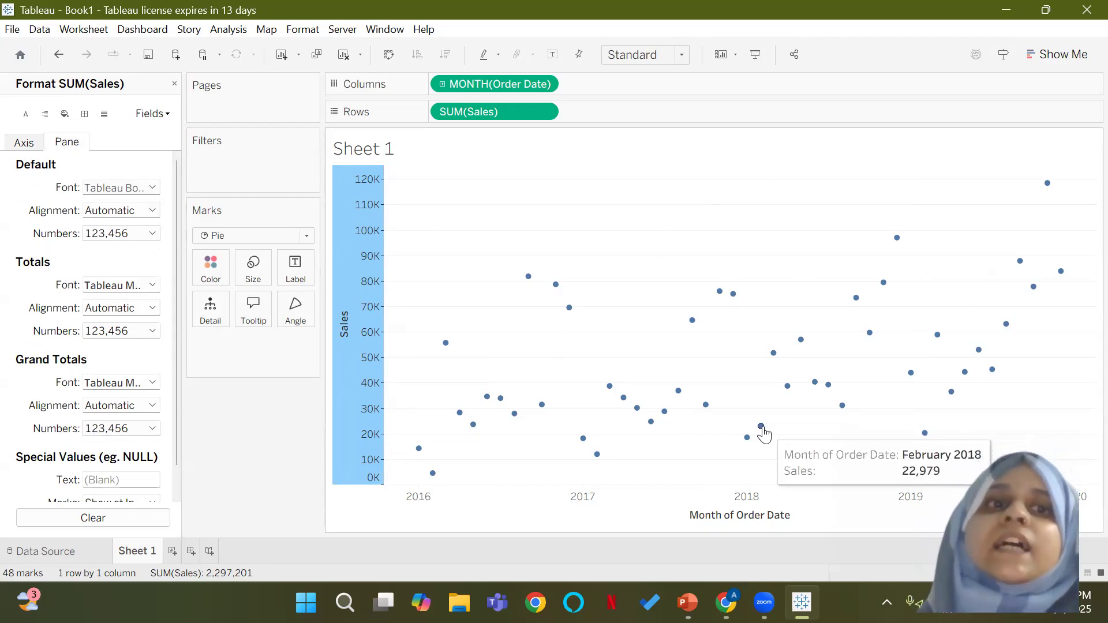
{"action": "left_click", "coordinate": [20, 145]}
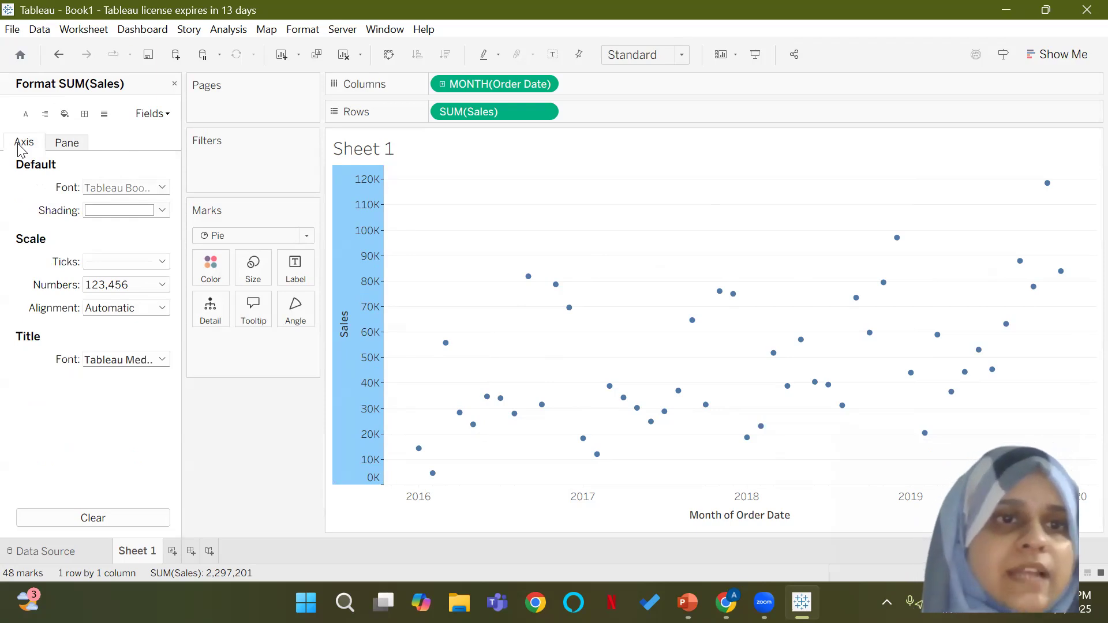
Step: Format the Sales axis numbers as Currency (Standard) with the English (India) locale
{"action": "left_click", "coordinate": [162, 286]}
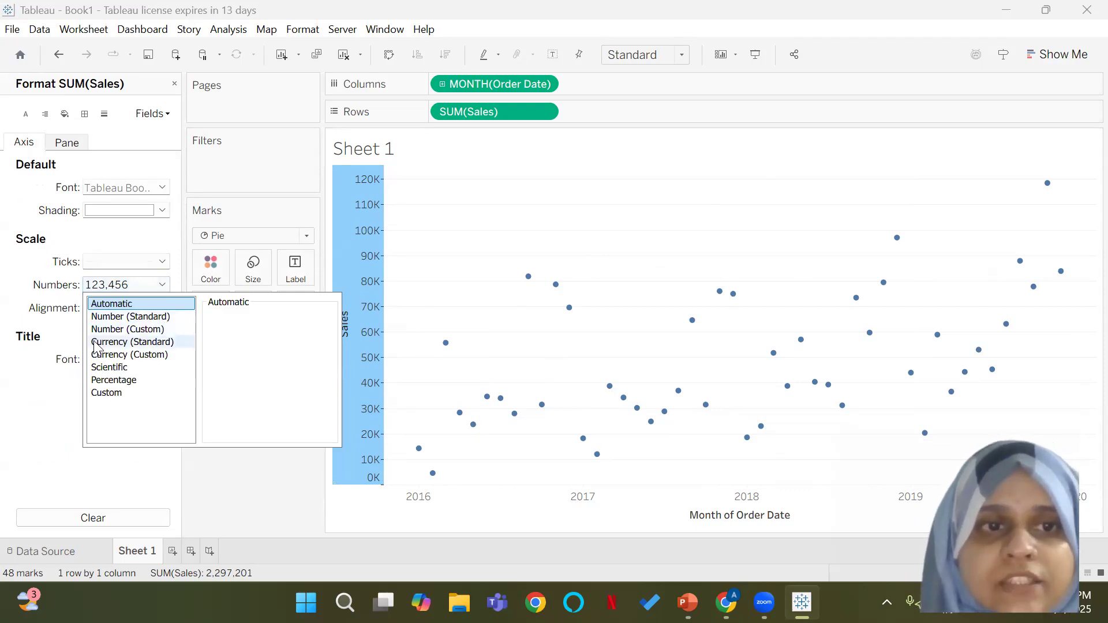
{"action": "left_click", "coordinate": [138, 342]}
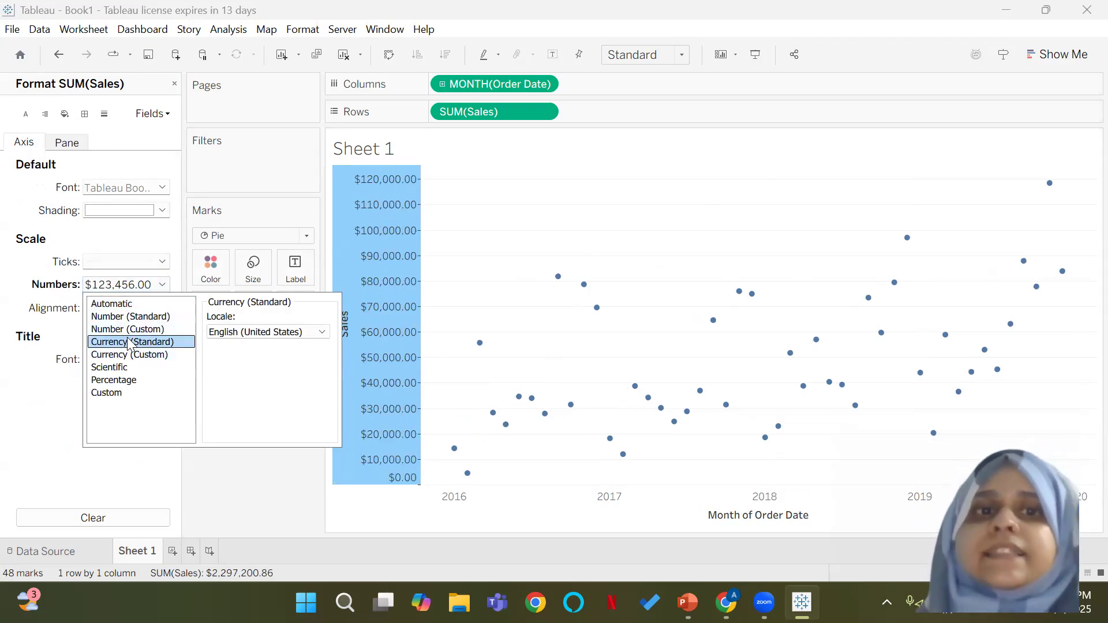
{"action": "left_click", "coordinate": [284, 332]}
{"action": "left_click", "coordinate": [285, 315]}
{"action": "type", "text": "indo"}
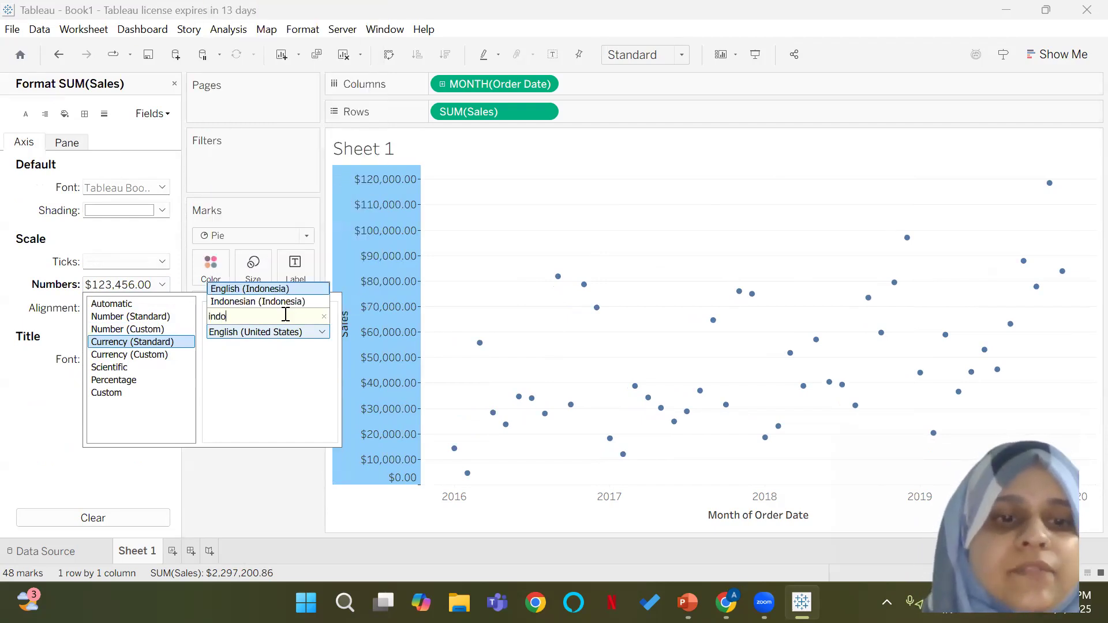
{"action": "key", "text": "BackSpace"}
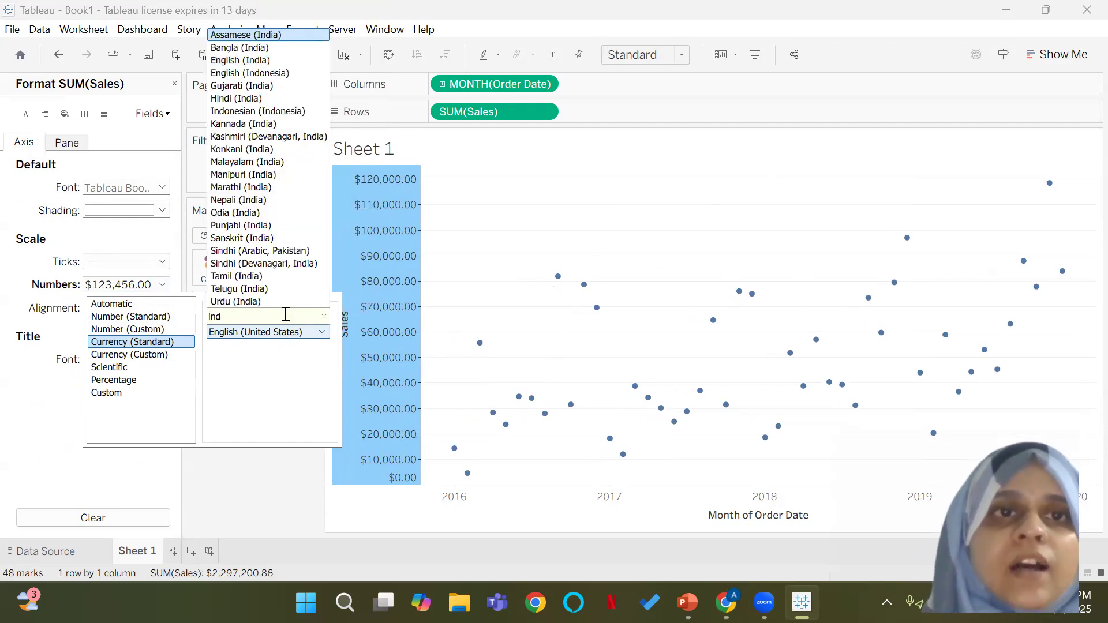
{"action": "left_click", "coordinate": [291, 60]}
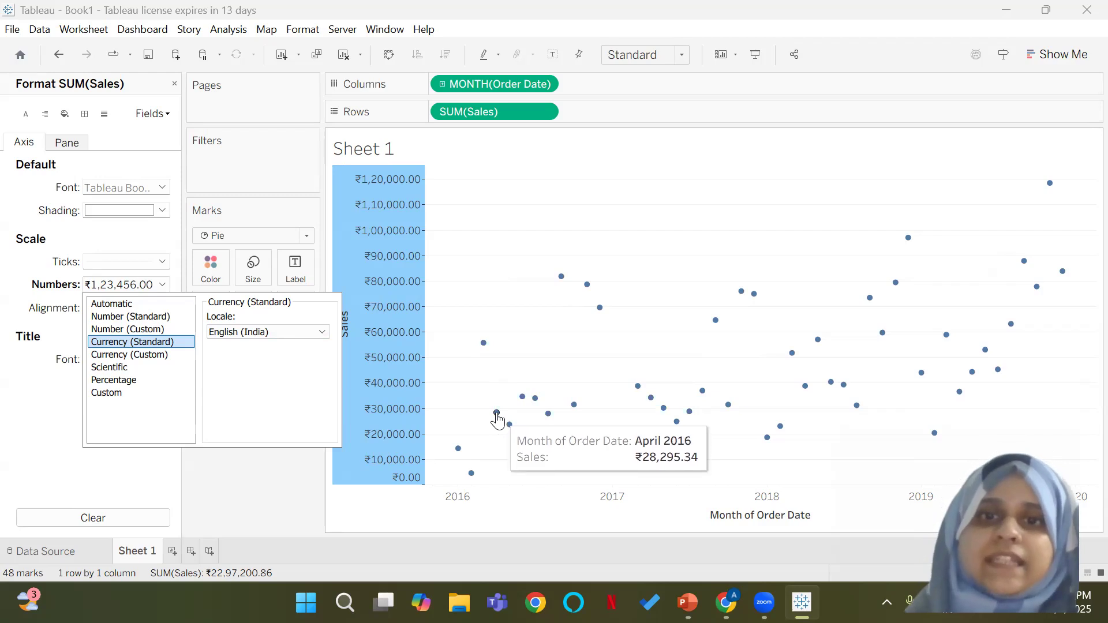
{"action": "mouse_move", "coordinate": [511, 432]}
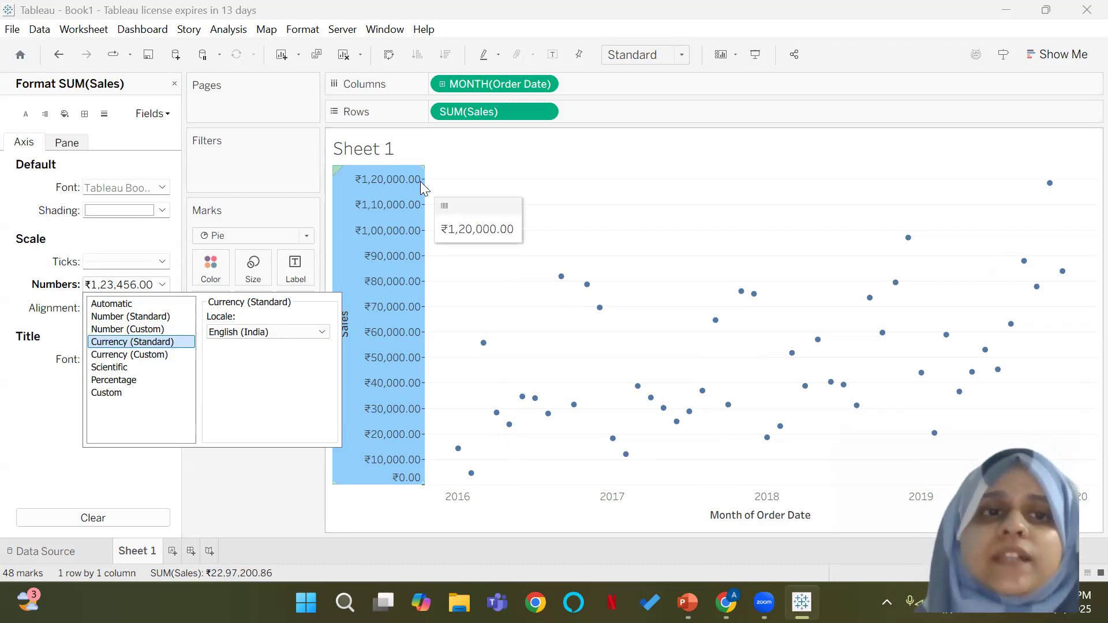
Step: Switch the Sales axis number format to Currency (Custom) with 0 decimal places
{"action": "left_click", "coordinate": [166, 355]}
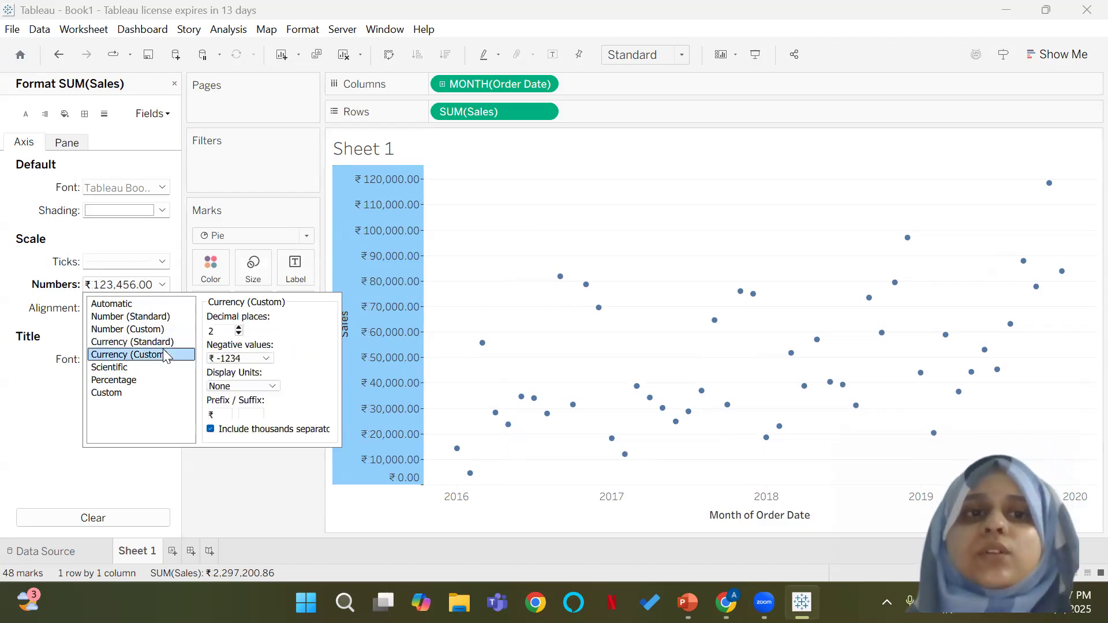
{"action": "left_click", "coordinate": [238, 333]}
{"action": "left_click", "coordinate": [238, 334]}
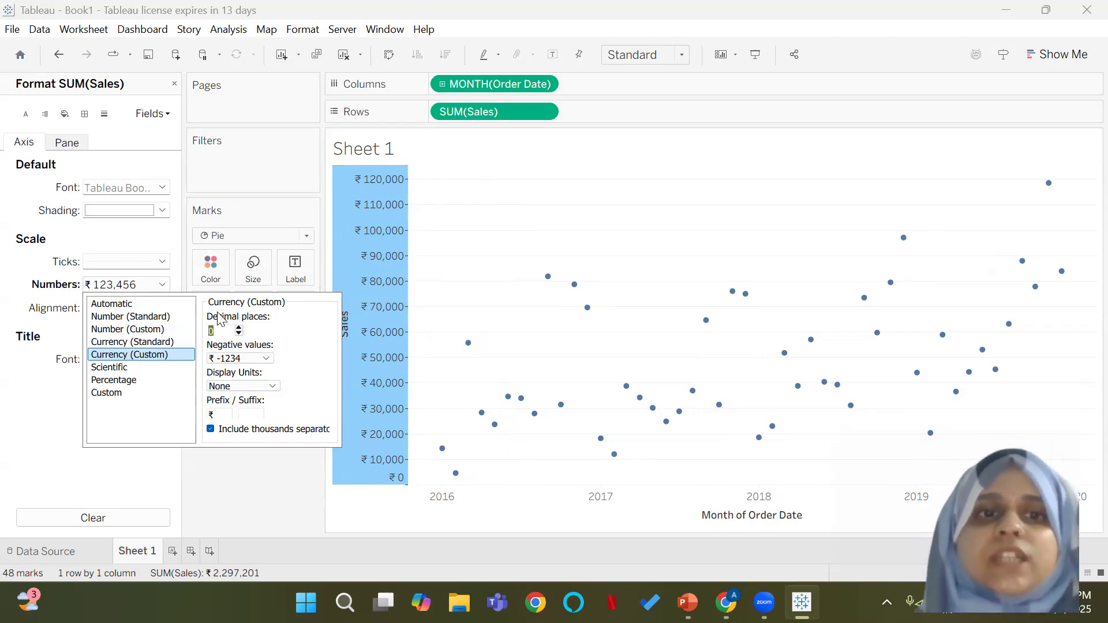
{"action": "left_click", "coordinate": [243, 468]}
Step: Set the display units of the Sales axis's custom currency format to Thousands (K)
{"action": "left_click", "coordinate": [132, 309]}
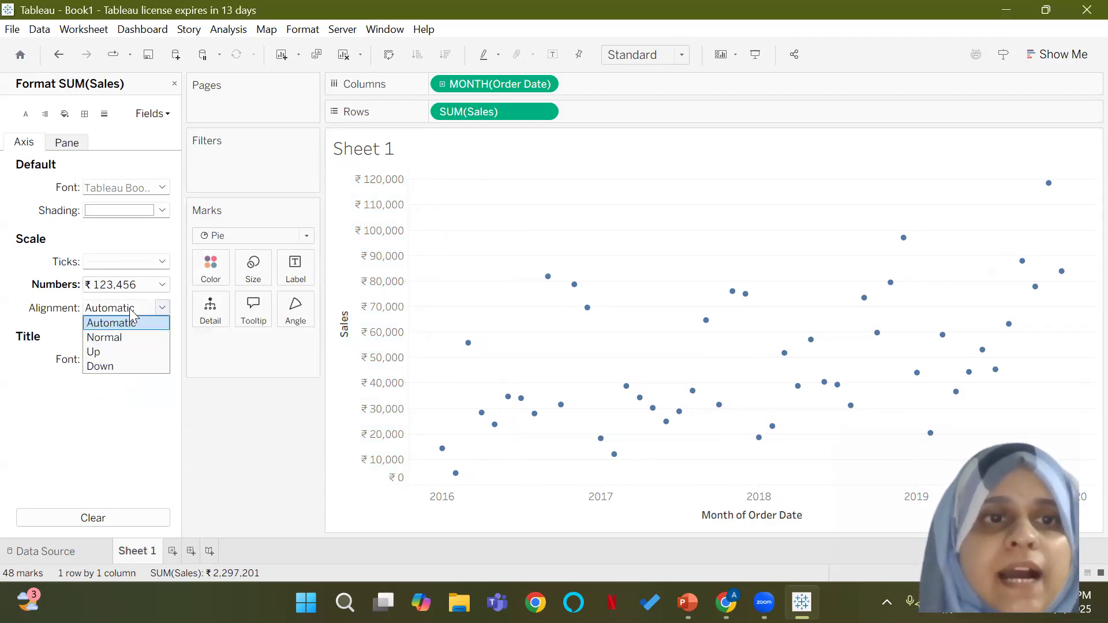
{"action": "left_click", "coordinate": [136, 285]}
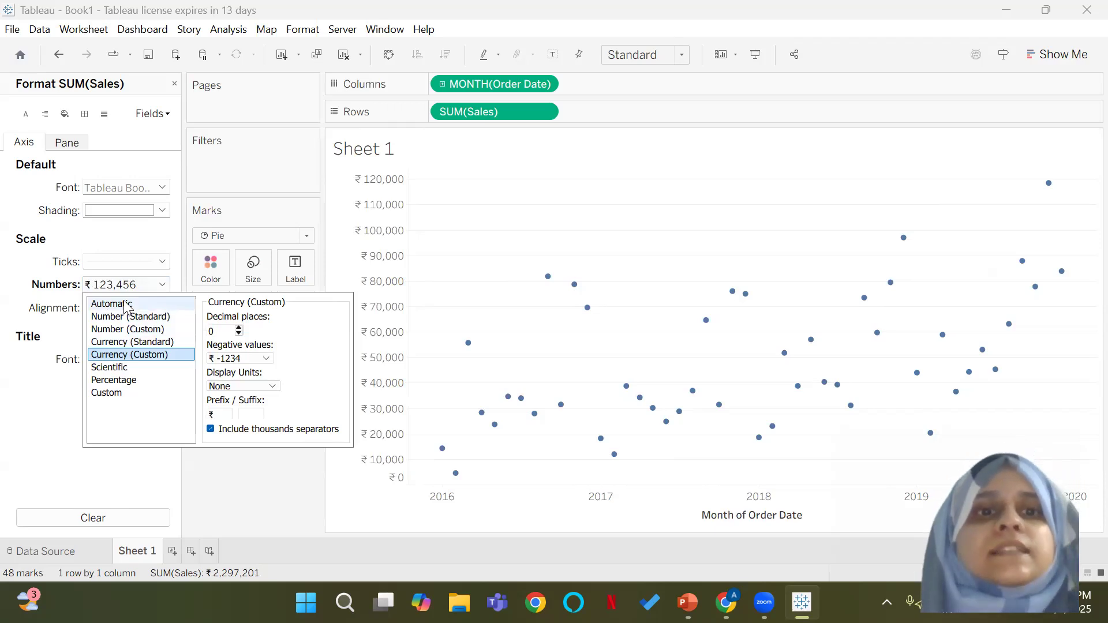
{"action": "left_click", "coordinate": [270, 387]}
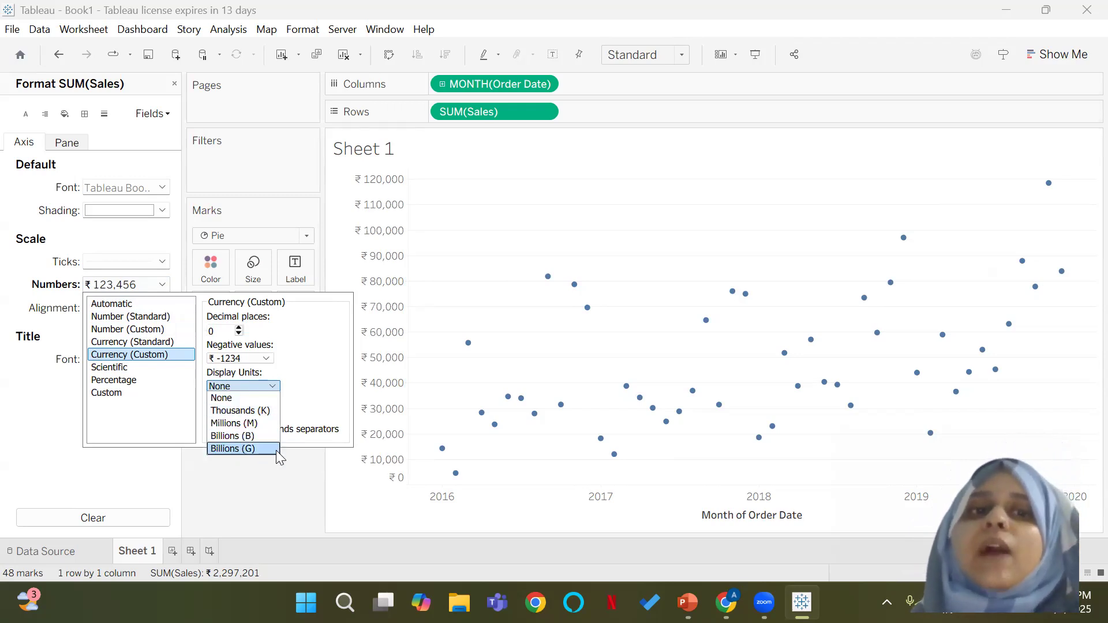
{"action": "left_click", "coordinate": [277, 413]}
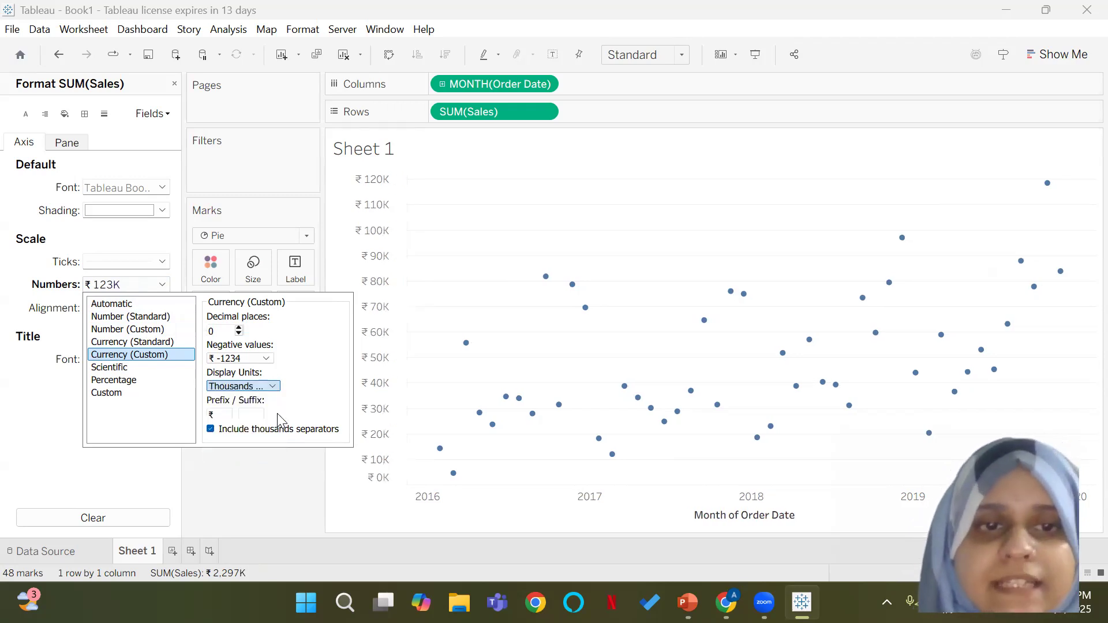
{"action": "left_click", "coordinate": [282, 465]}
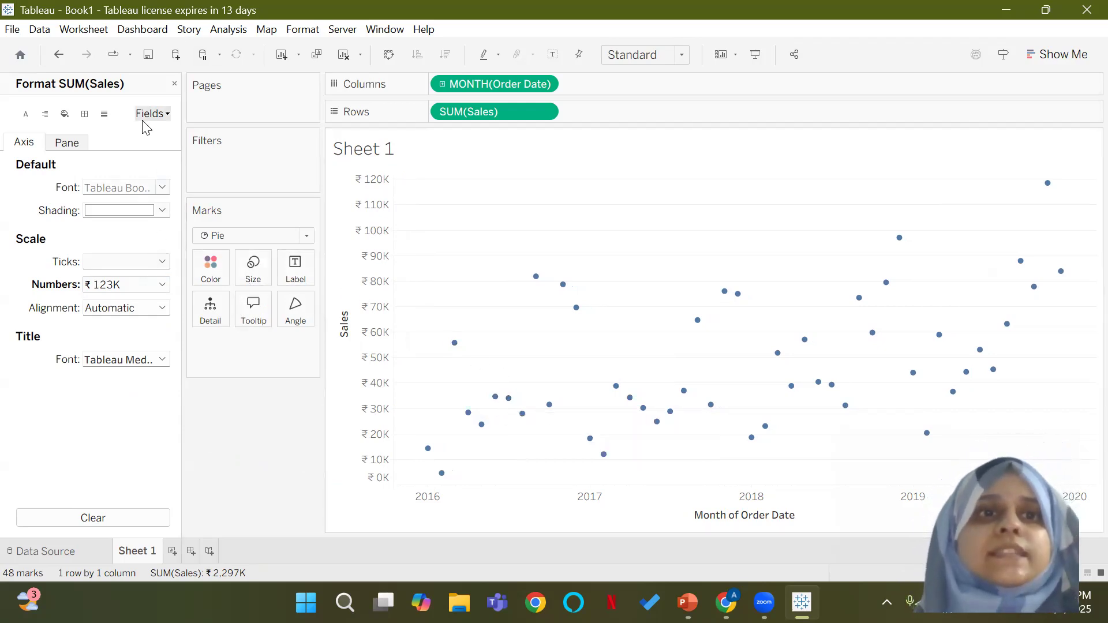
Step: Review the line formatting options for the sheet, and close the formatting settings
{"action": "left_click", "coordinate": [103, 113]}
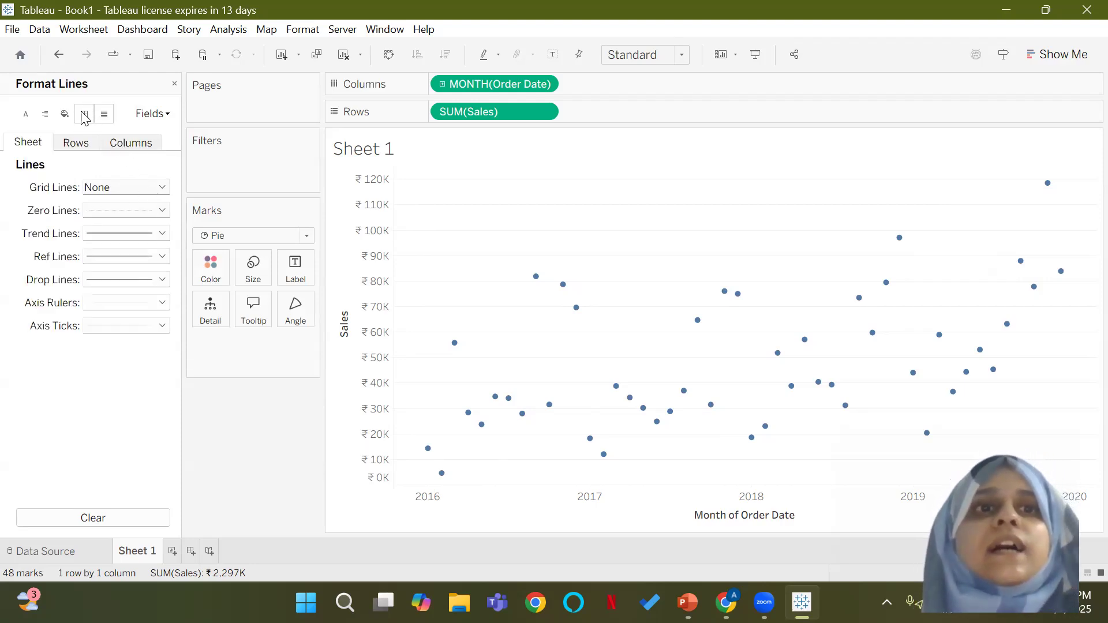
{"action": "left_click", "coordinate": [165, 115]}
{"action": "left_click", "coordinate": [174, 84]}
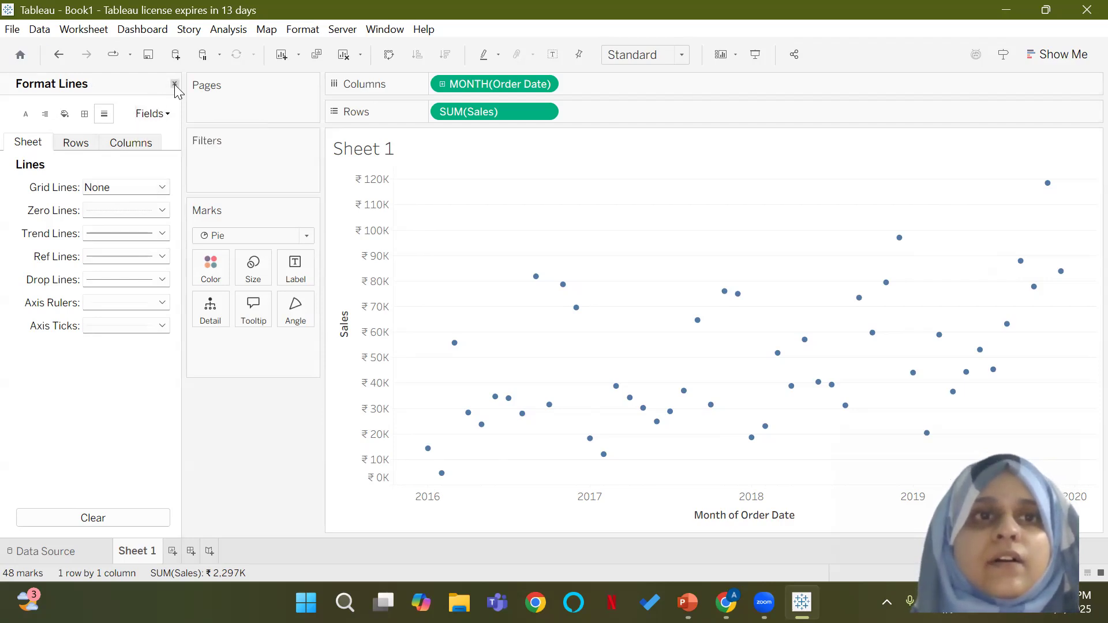
{"action": "left_click", "coordinate": [174, 84]}
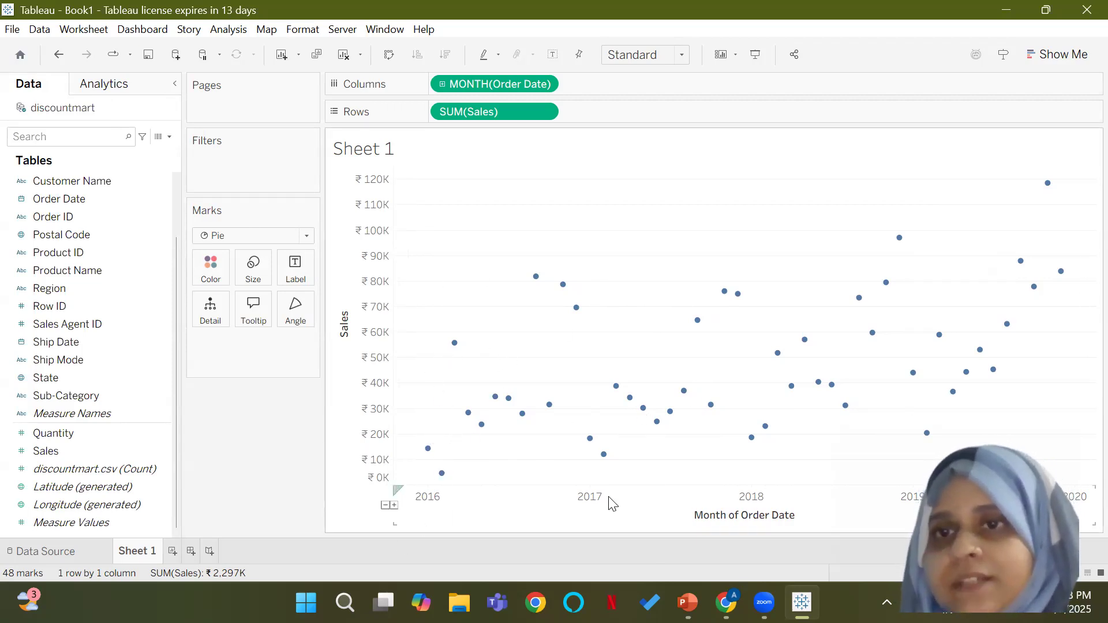
Step: Try showing a trend line on the monthly sales chart, and undo it
{"action": "right_click", "coordinate": [450, 226]}
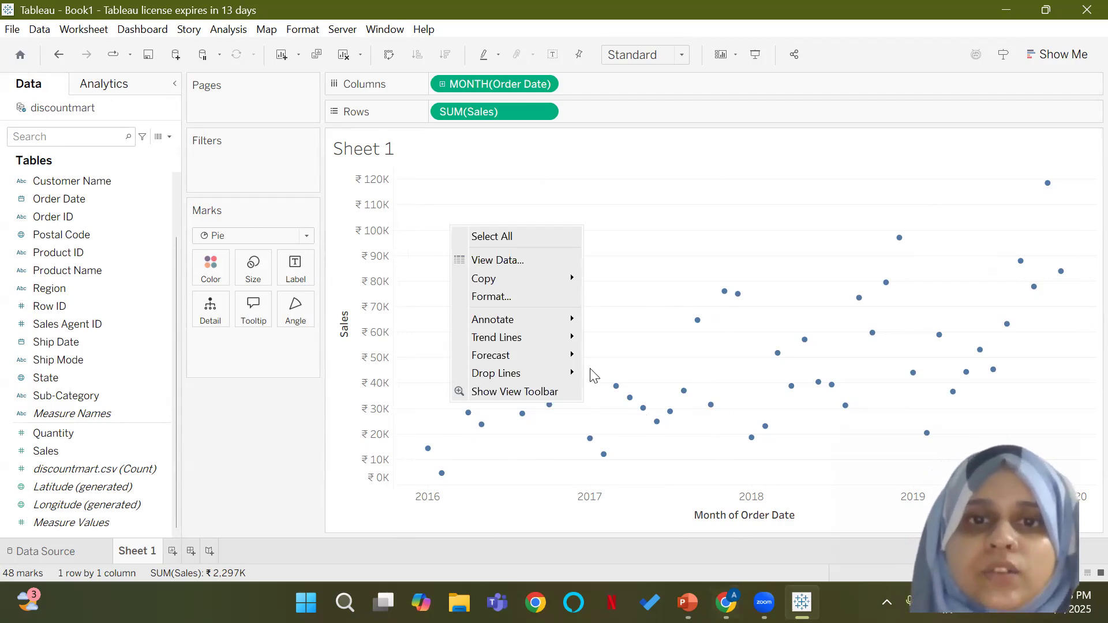
{"action": "mouse_move", "coordinate": [534, 328]}
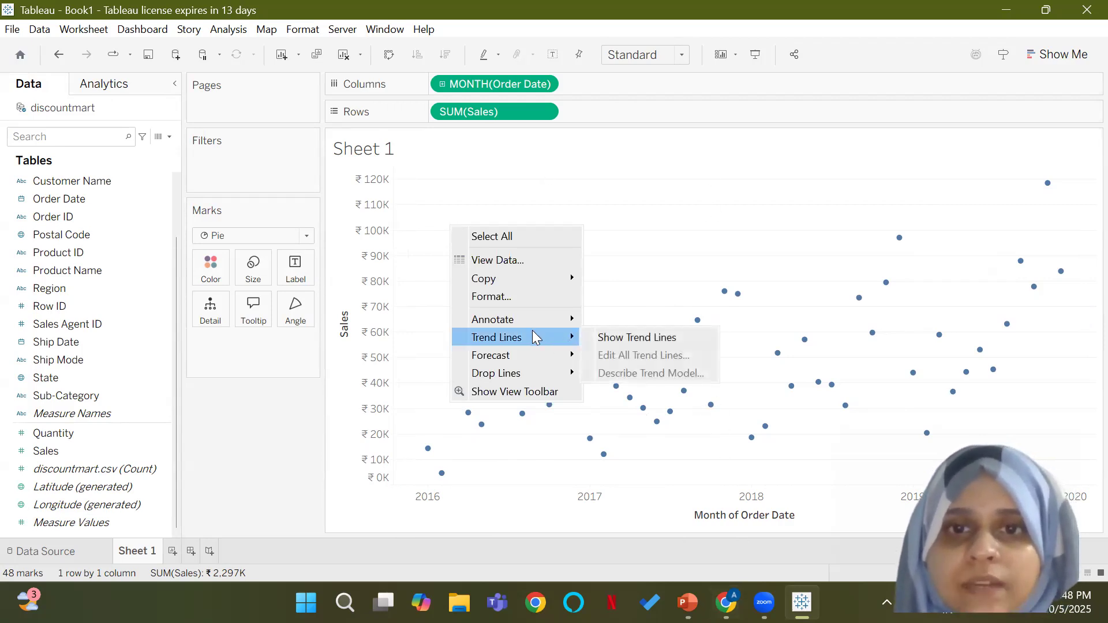
{"action": "left_click", "coordinate": [627, 333]}
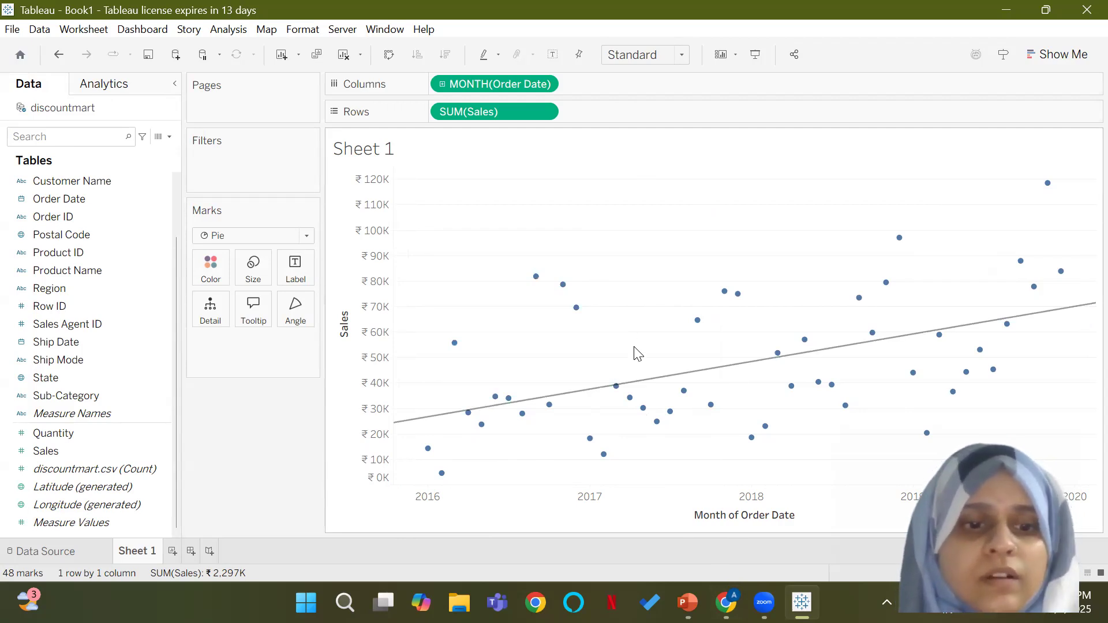
{"action": "key", "text": "ctrl+z"}
Step: Change the monthly sales chart to a continuous line chart using Show Me
{"action": "left_click", "coordinate": [1057, 55]}
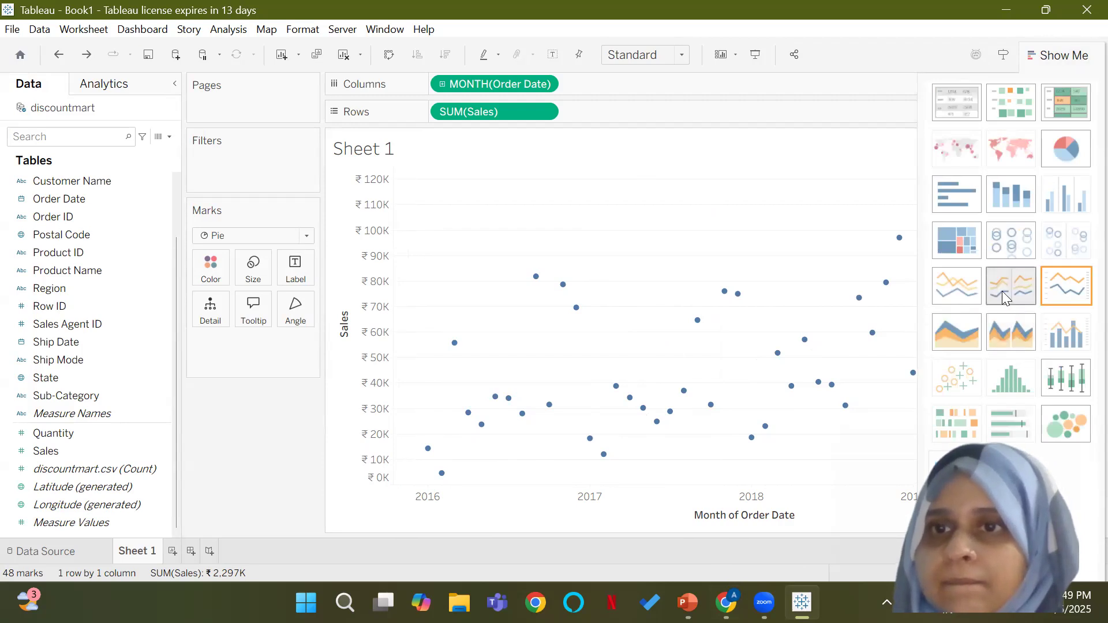
{"action": "left_click", "coordinate": [966, 272]}
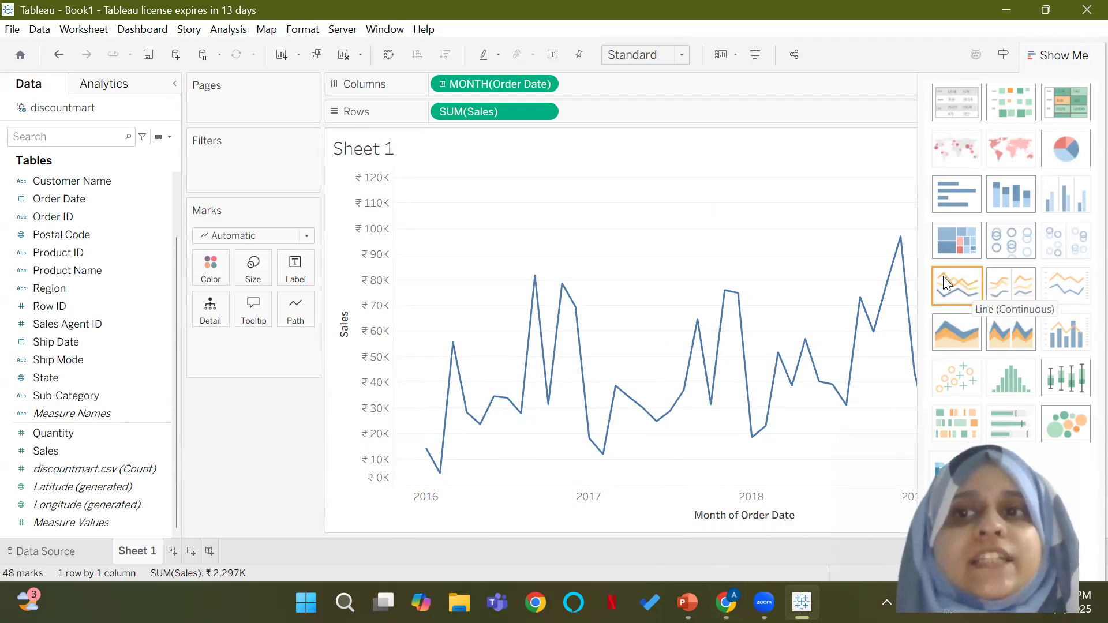
{"action": "left_click", "coordinate": [1055, 54]}
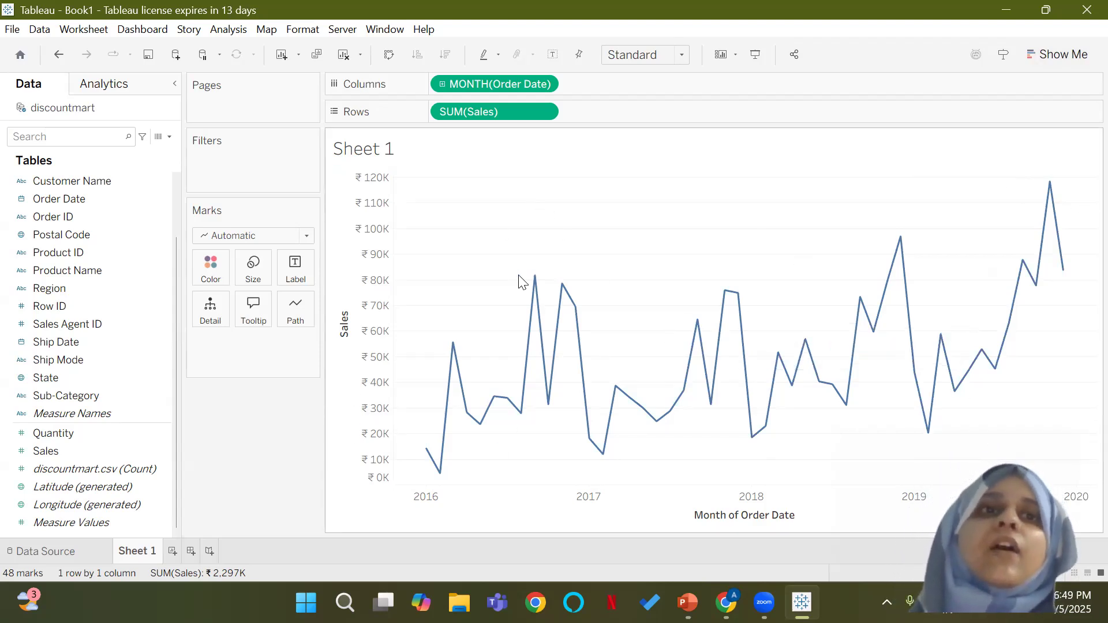
{"action": "mouse_move", "coordinate": [737, 278]}
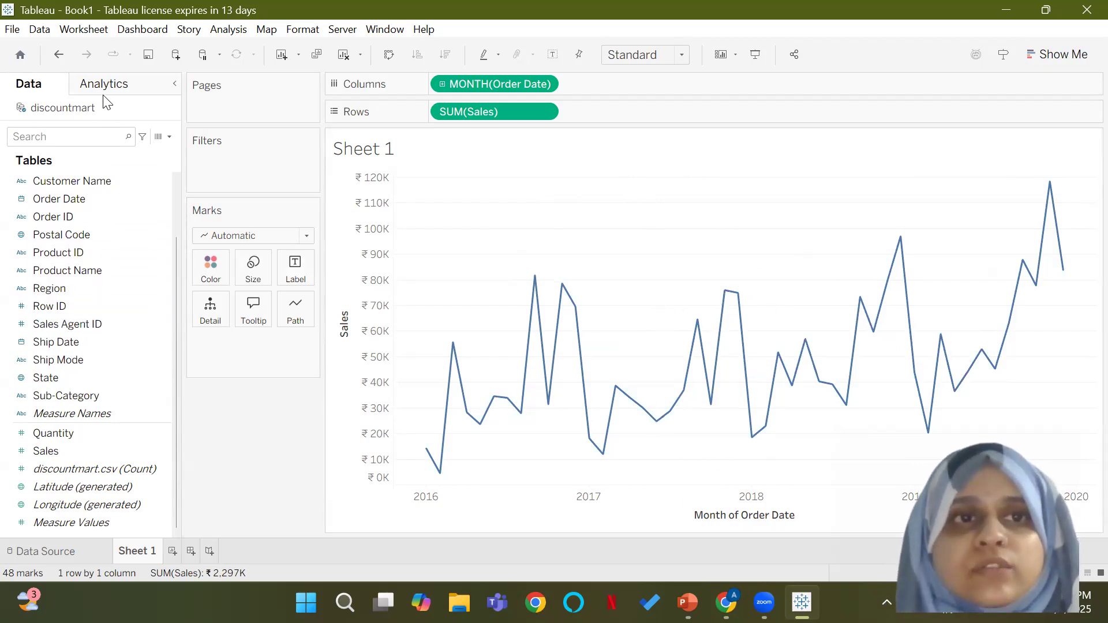
Step: Set the grid lines of the whole sheet to None in the line formatting
{"action": "right_click", "coordinate": [477, 222]}
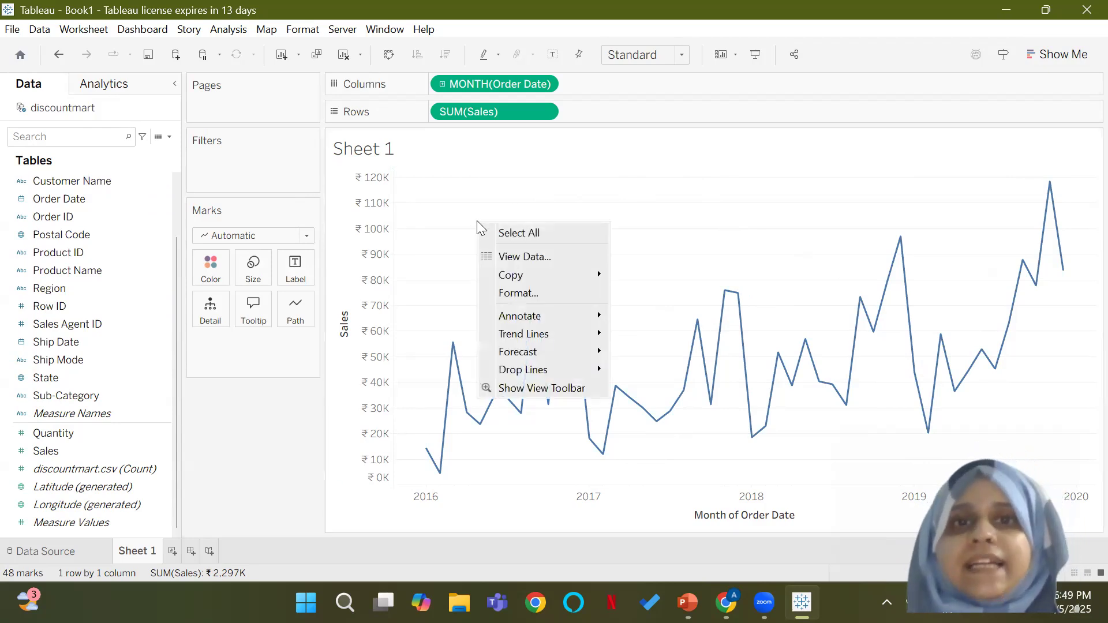
{"action": "left_click", "coordinate": [513, 299]}
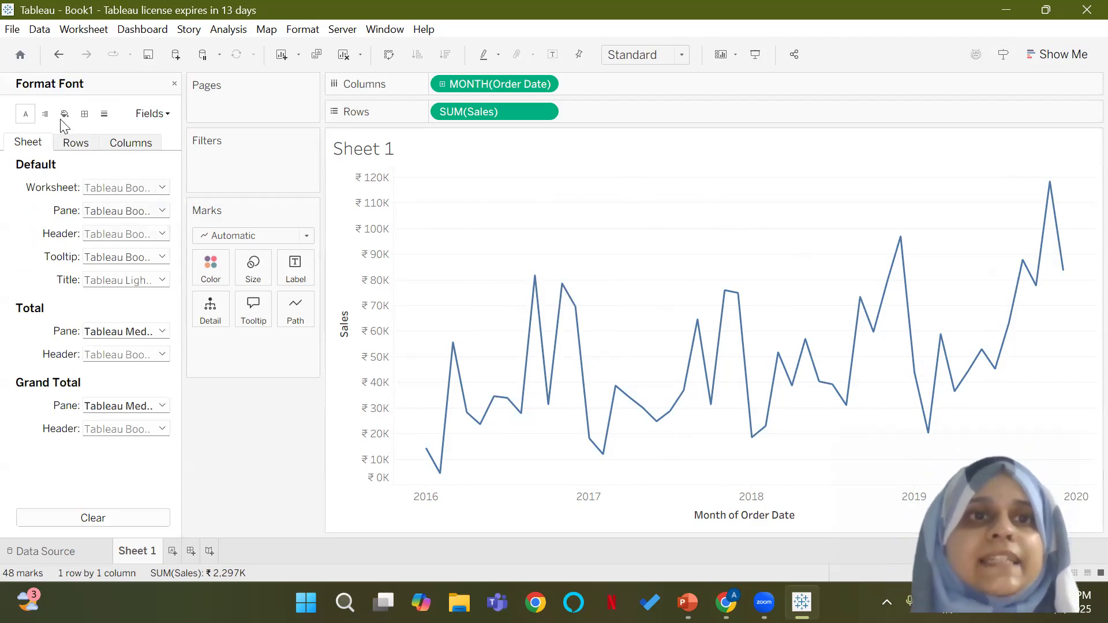
{"action": "left_click", "coordinate": [105, 115]}
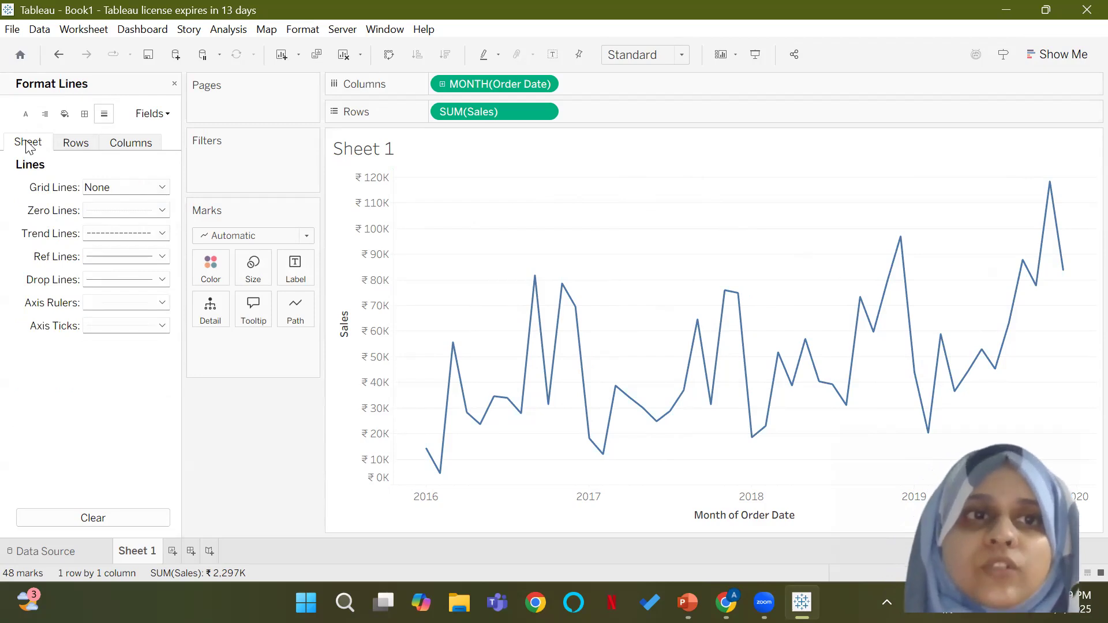
{"action": "left_click", "coordinate": [142, 189]}
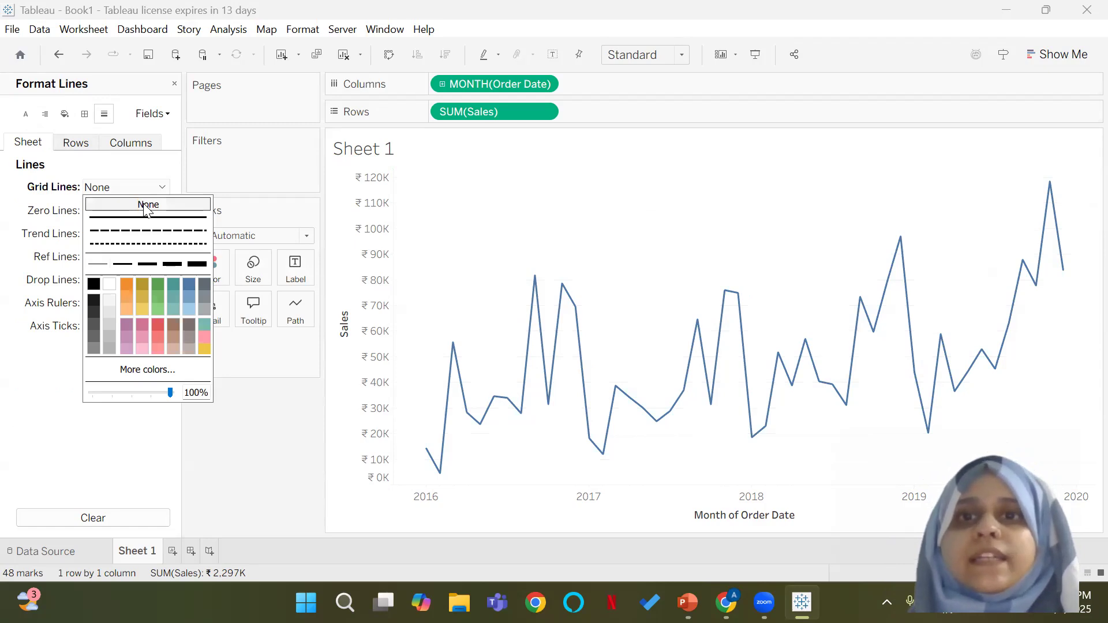
{"action": "left_click", "coordinate": [143, 451]}
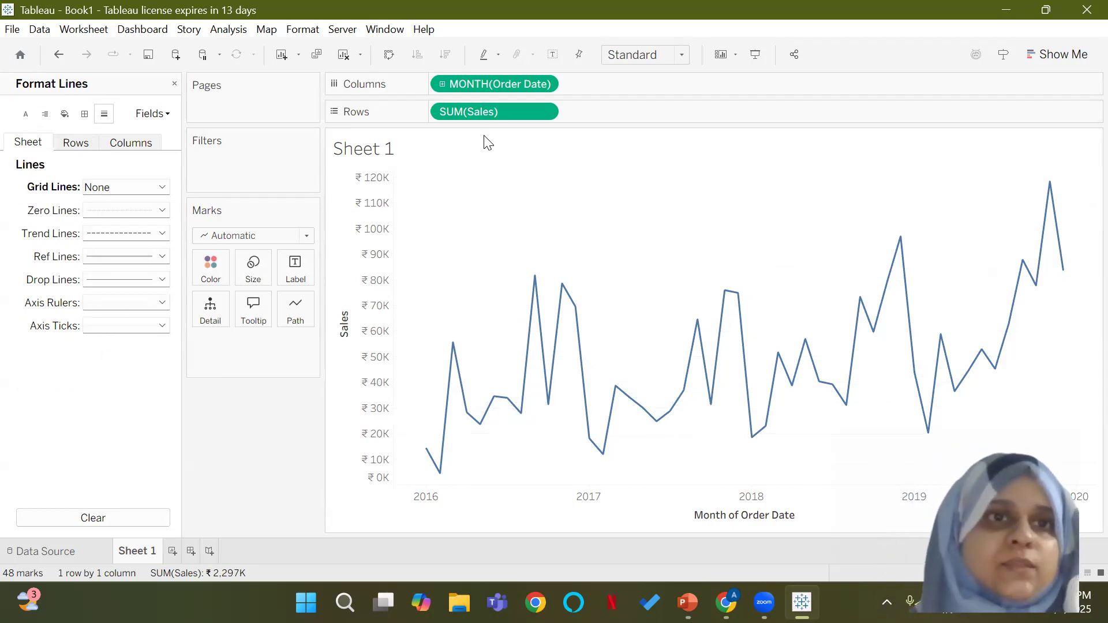
Step: Try a solid line for the column grid lines, set them back to None, and review the row and sheet line settings
{"action": "left_click", "coordinate": [77, 144]}
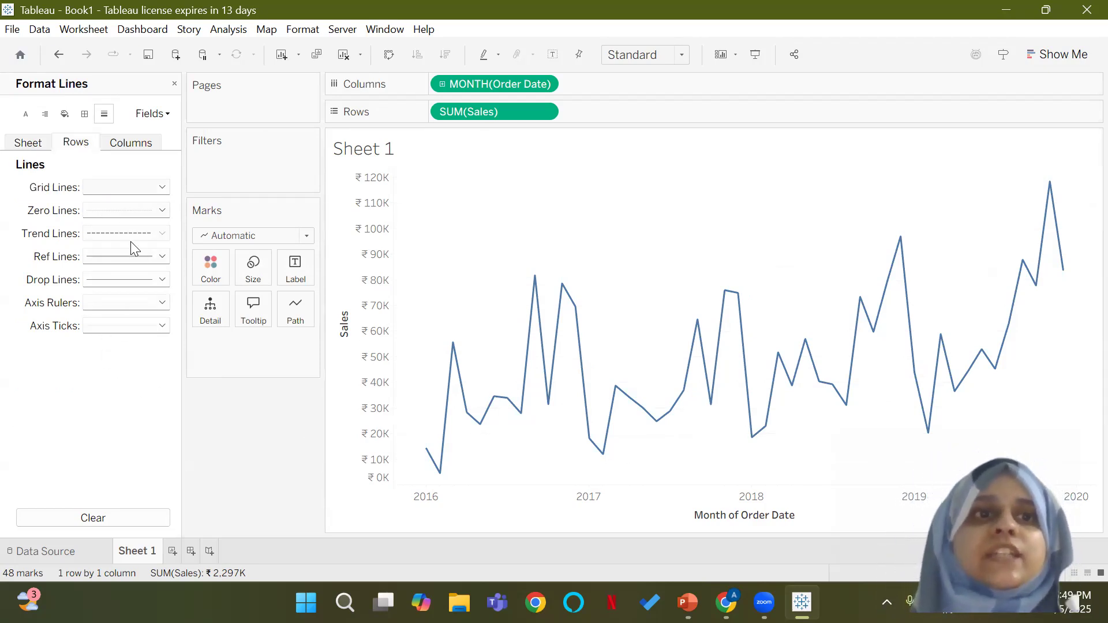
{"action": "left_click", "coordinate": [144, 146]}
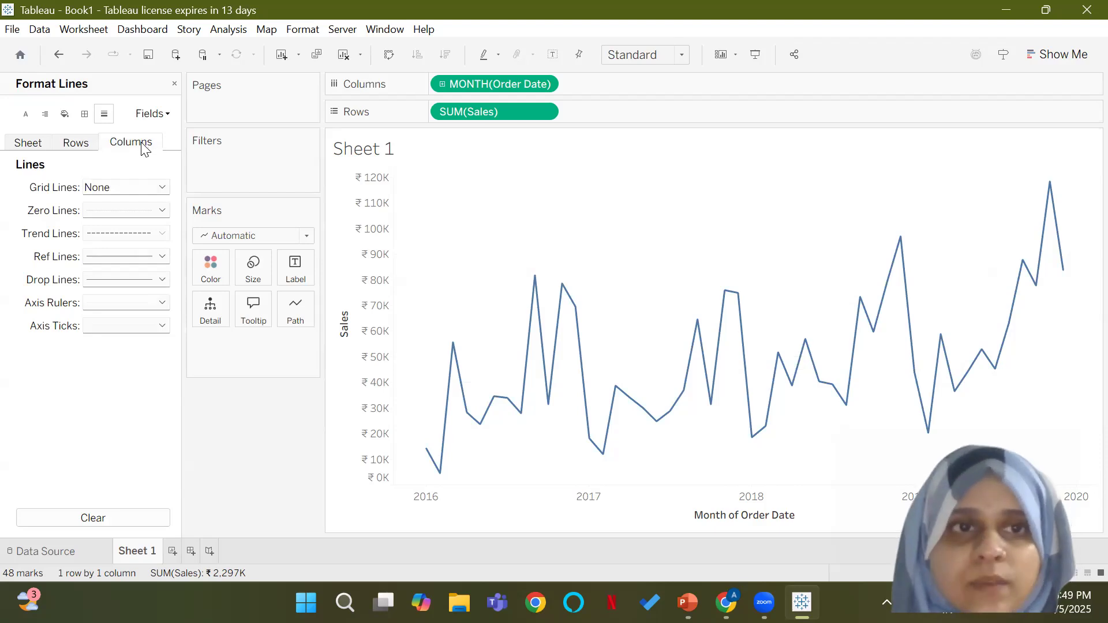
{"action": "left_click", "coordinate": [121, 189]}
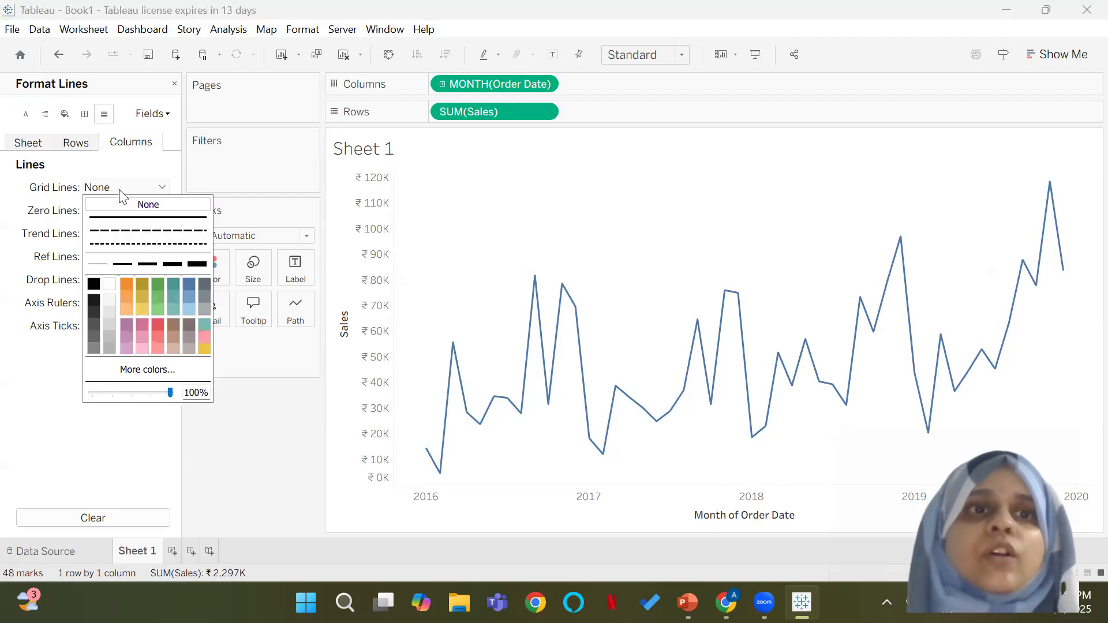
{"action": "left_click", "coordinate": [145, 219]}
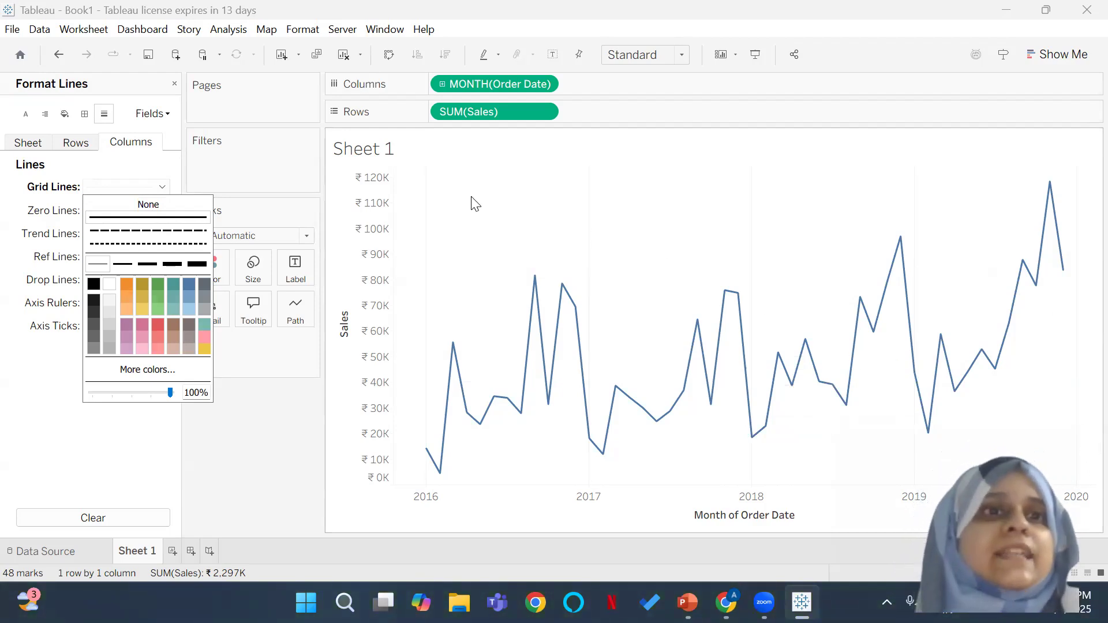
{"action": "left_click", "coordinate": [146, 204]}
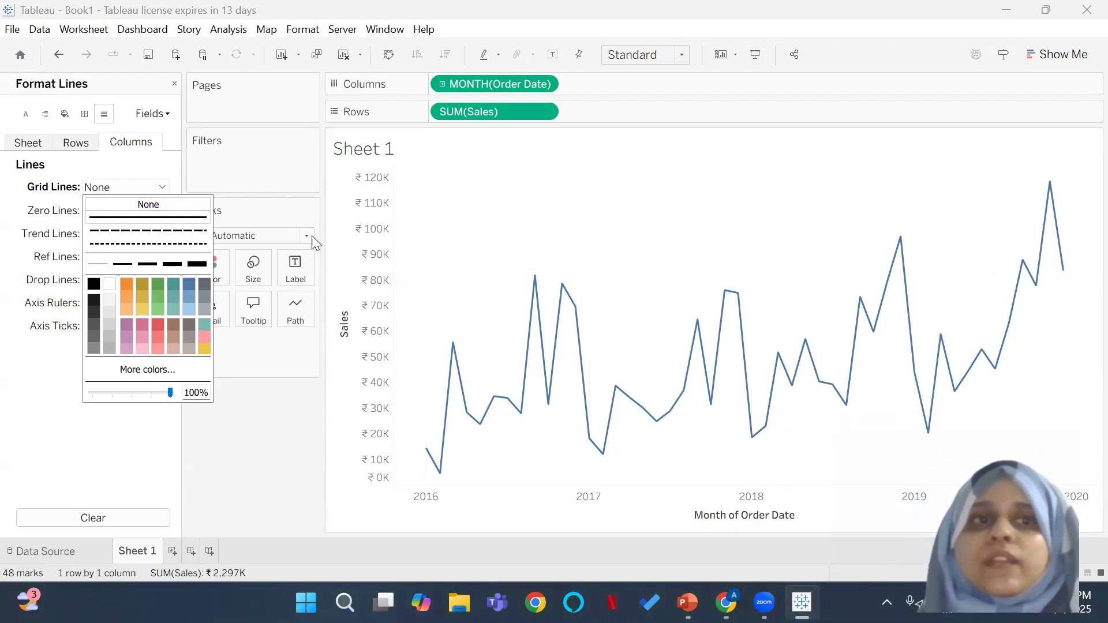
{"action": "left_click", "coordinate": [72, 144]}
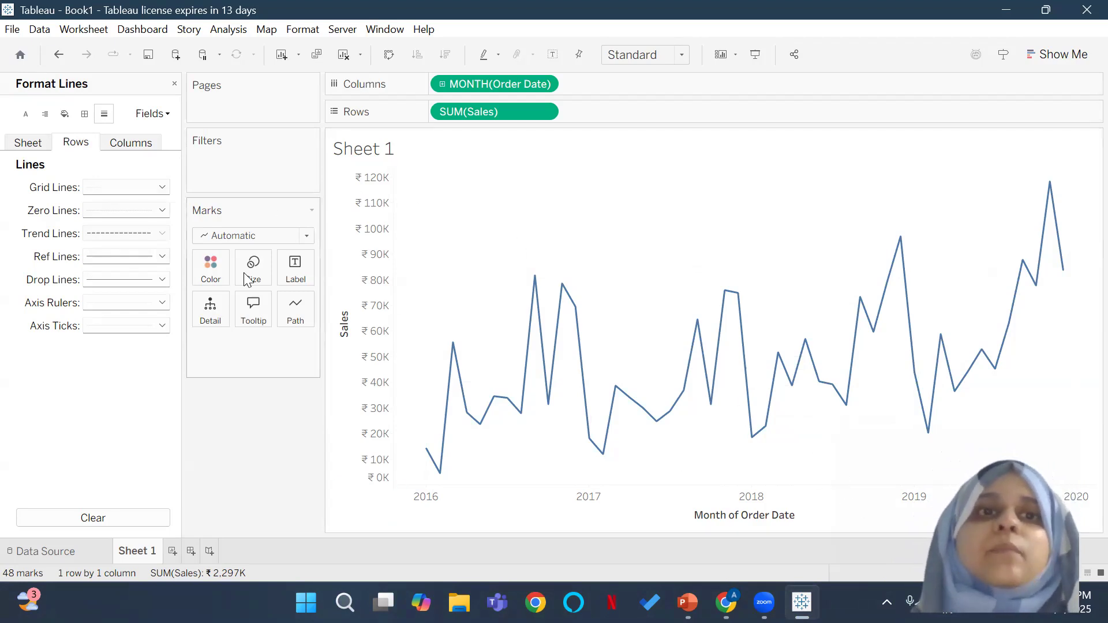
{"action": "left_click", "coordinate": [13, 145]}
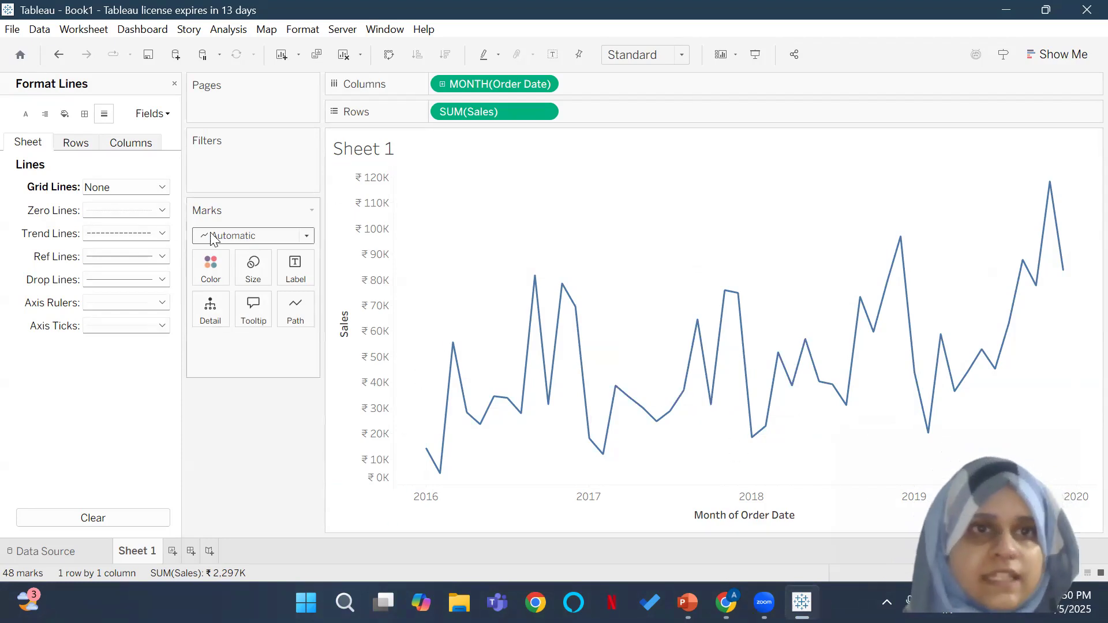
Step: Shade the worksheet background with a pale blue-green colour, and close the formatting settings
{"action": "left_click", "coordinate": [63, 115]}
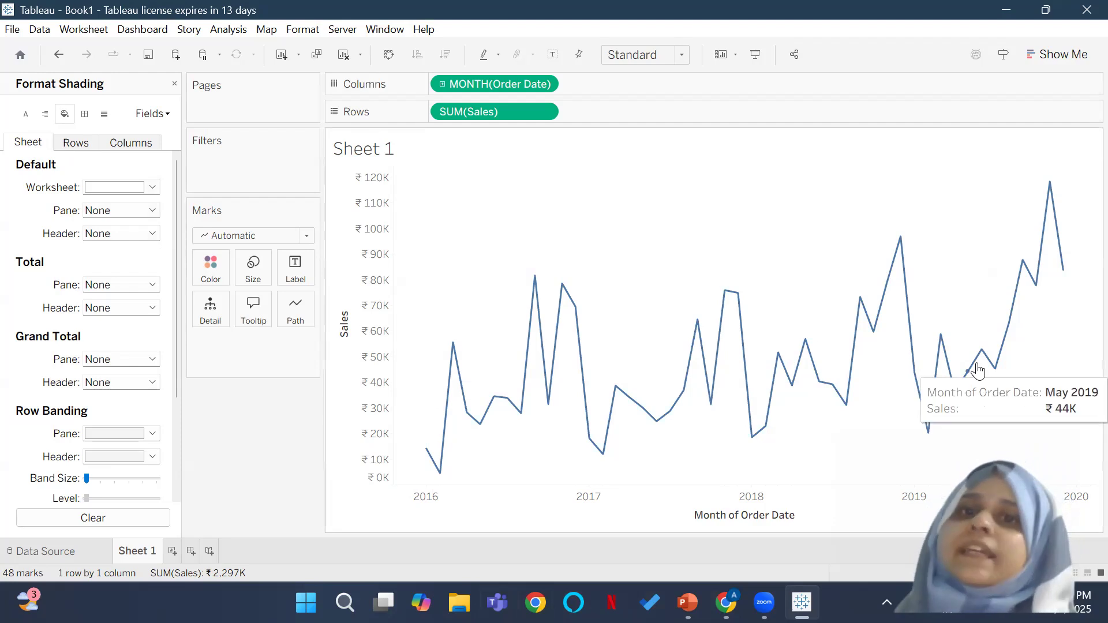
{"action": "left_click", "coordinate": [152, 187]}
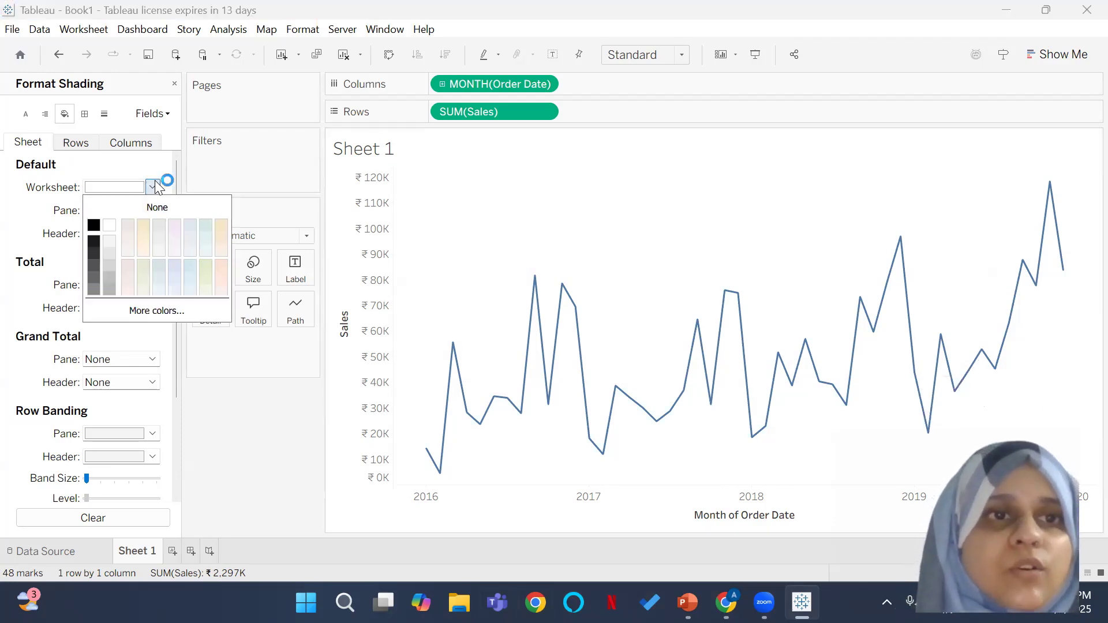
{"action": "left_click", "coordinate": [208, 240]}
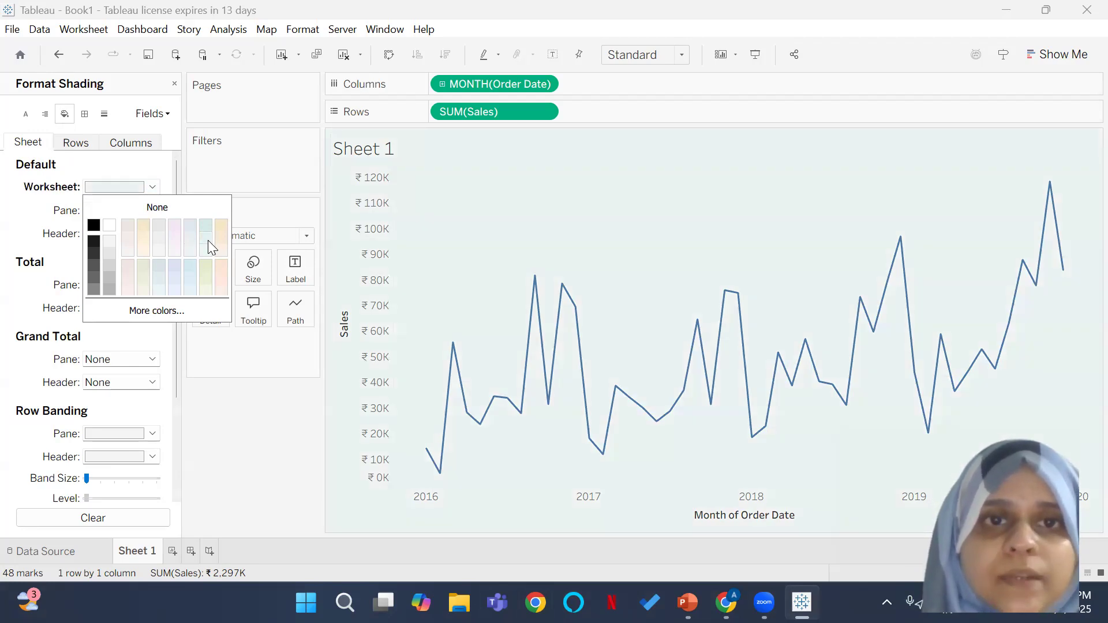
{"action": "left_click", "coordinate": [234, 439]}
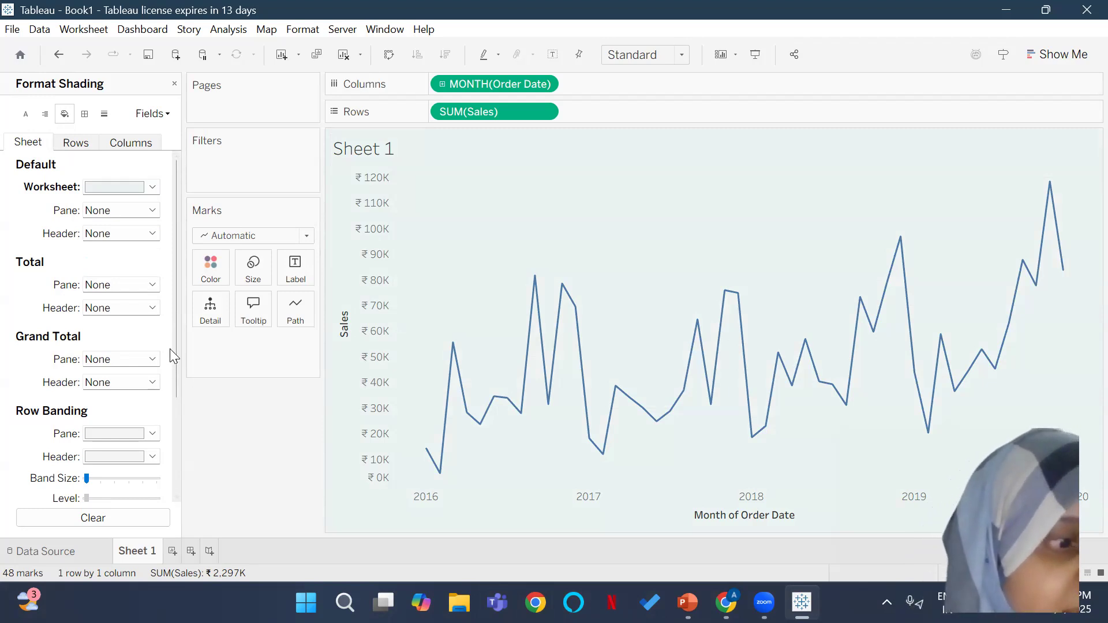
{"action": "left_click", "coordinate": [174, 85]}
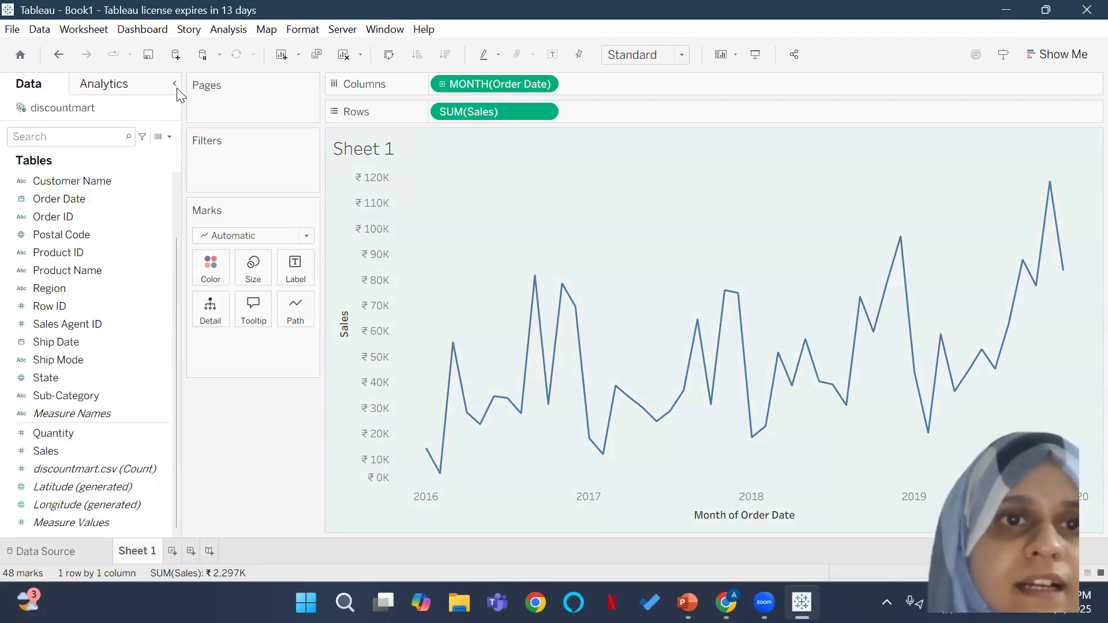
Step: Format the title of the Sales axis in Tableau Bold at font size 8
{"action": "right_click", "coordinate": [357, 301]}
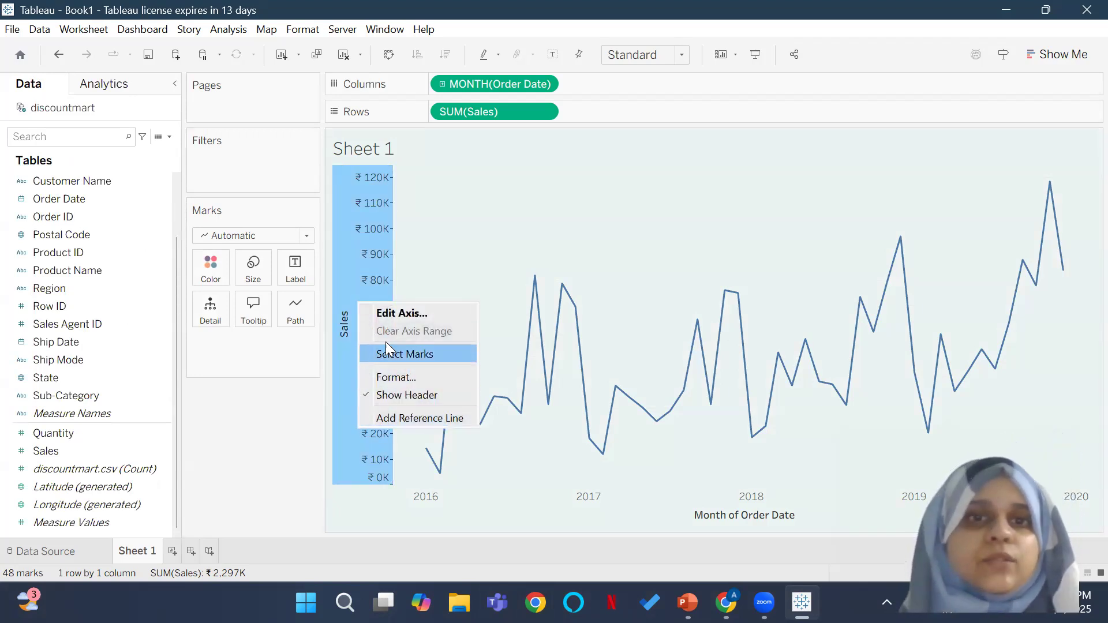
{"action": "left_click", "coordinate": [405, 378]}
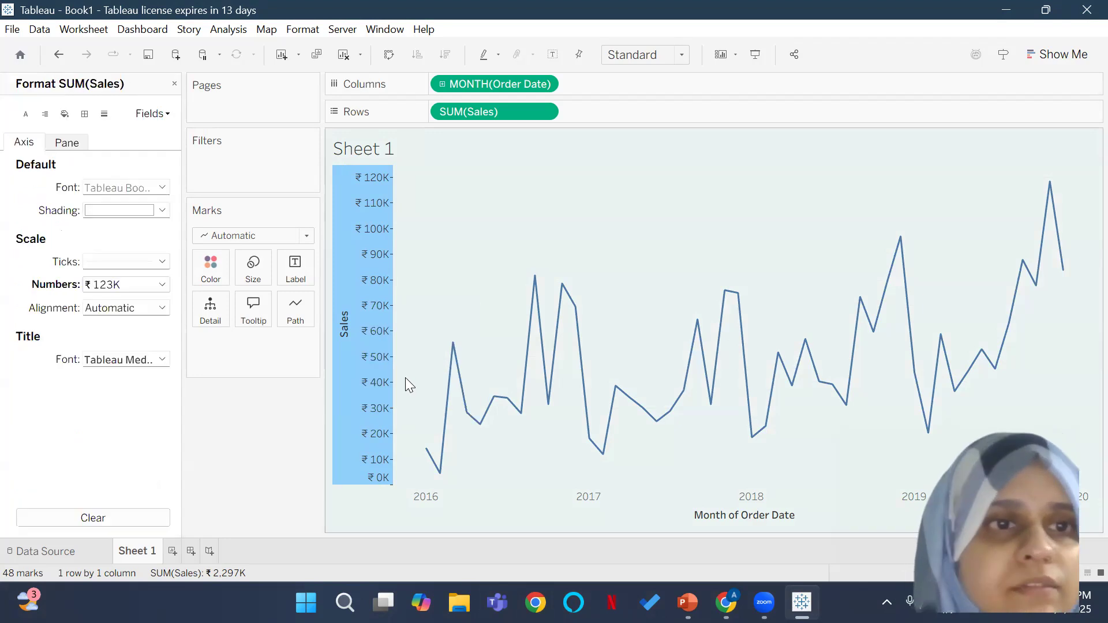
{"action": "left_click", "coordinate": [162, 360]}
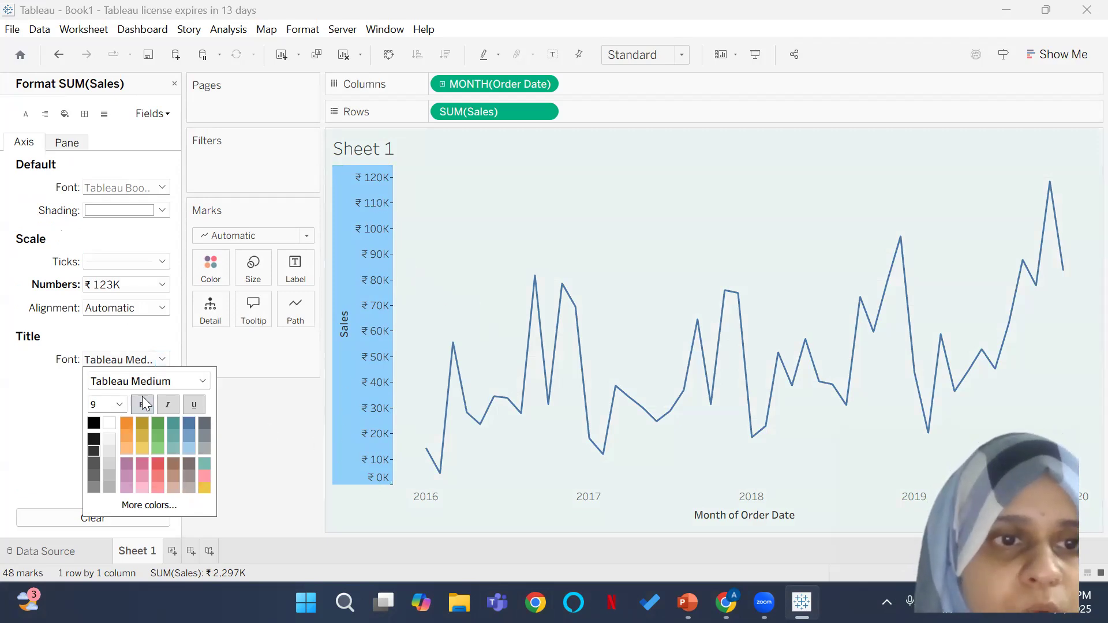
{"action": "left_click", "coordinate": [202, 381]}
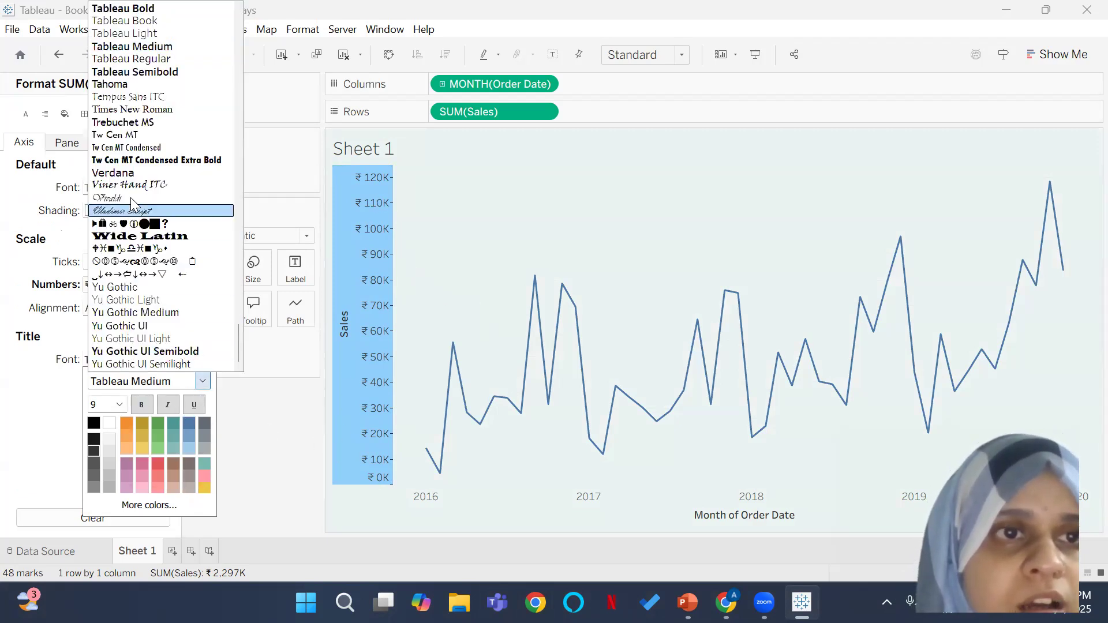
{"action": "left_click", "coordinate": [143, 9]}
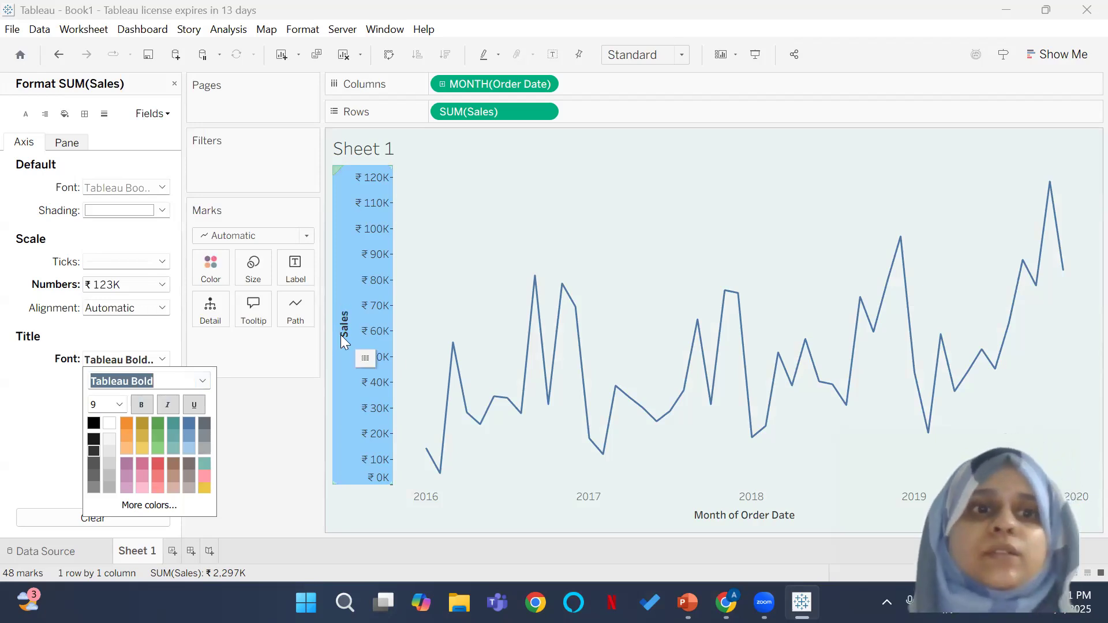
{"action": "left_click", "coordinate": [119, 405]}
{"action": "left_click", "coordinate": [102, 186]}
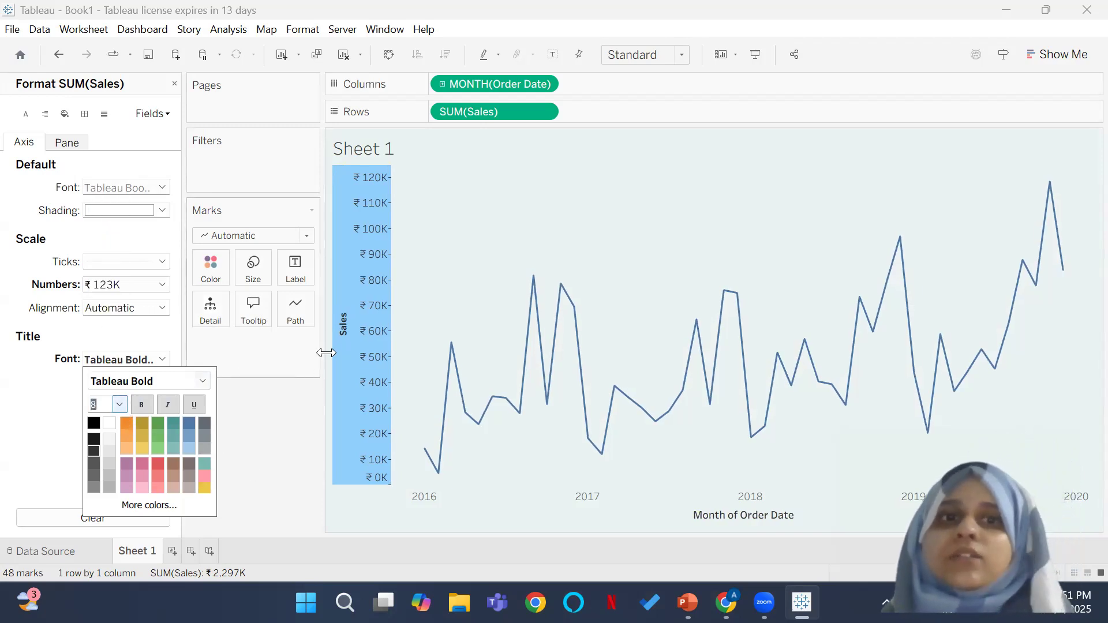
{"action": "left_click", "coordinate": [419, 322]}
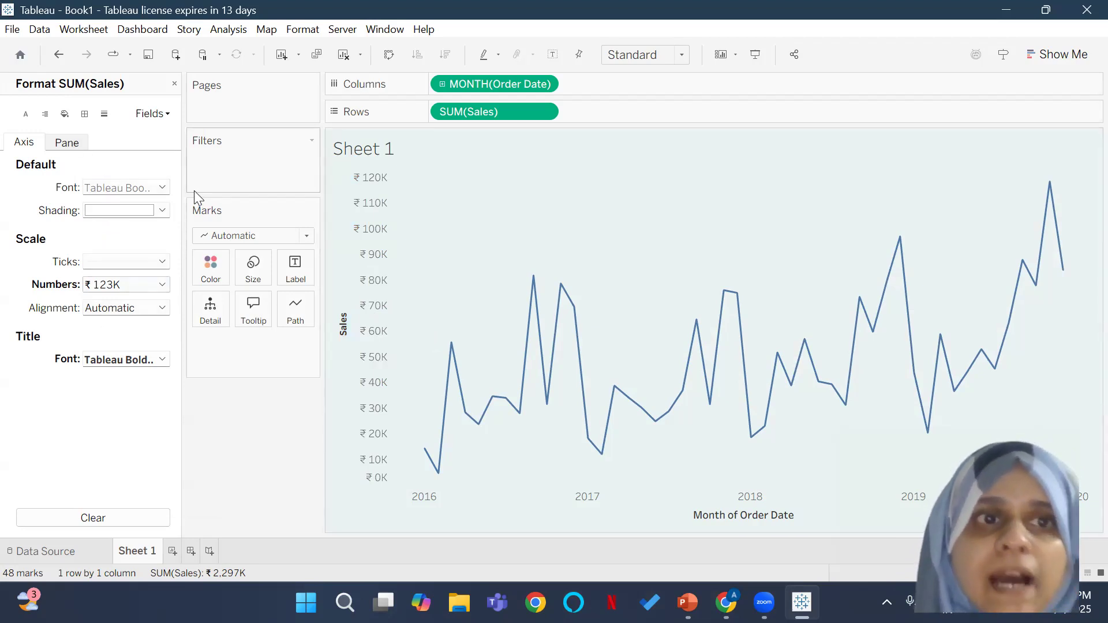
Step: Set the default font of the Sales axis labels to Tableau Bold at font size 8
{"action": "left_click", "coordinate": [162, 187]}
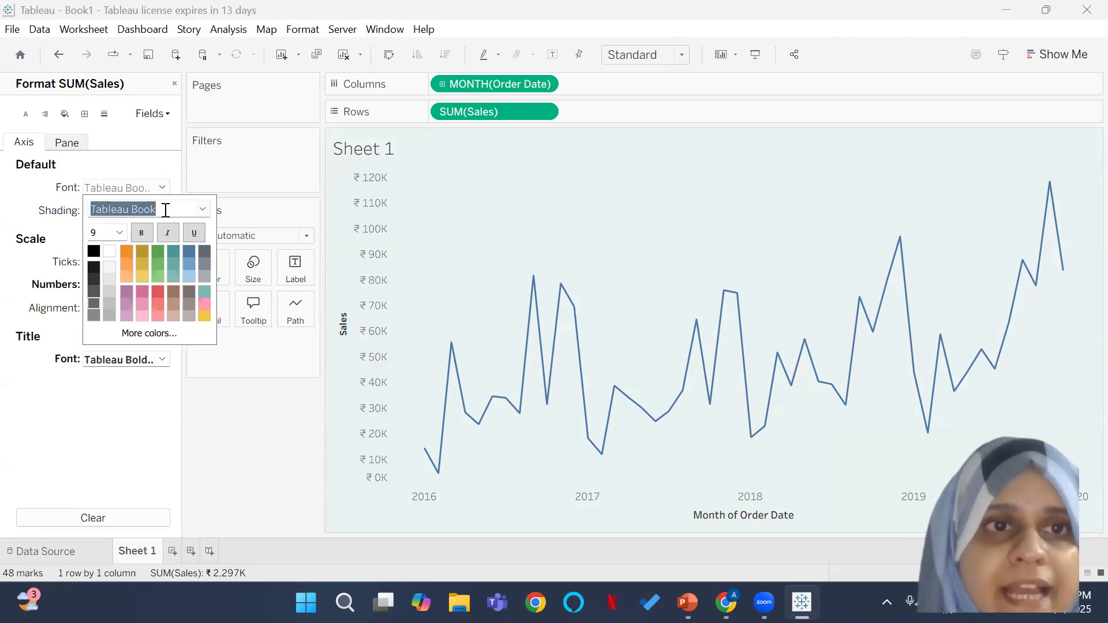
{"action": "left_click", "coordinate": [202, 209]}
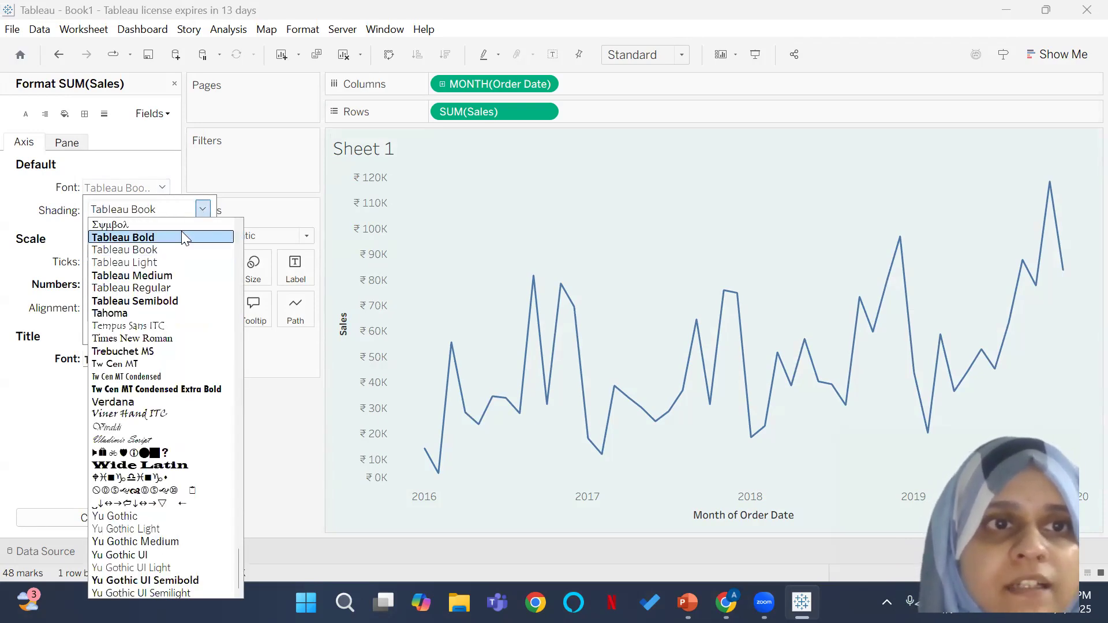
{"action": "left_click", "coordinate": [182, 231]}
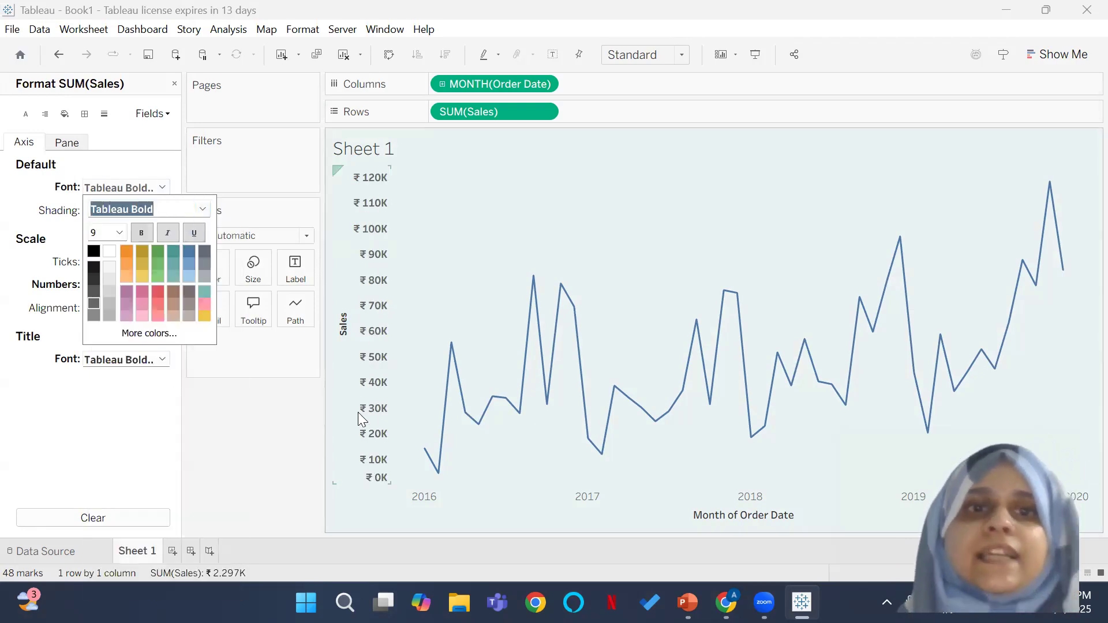
{"action": "left_click", "coordinate": [120, 232]}
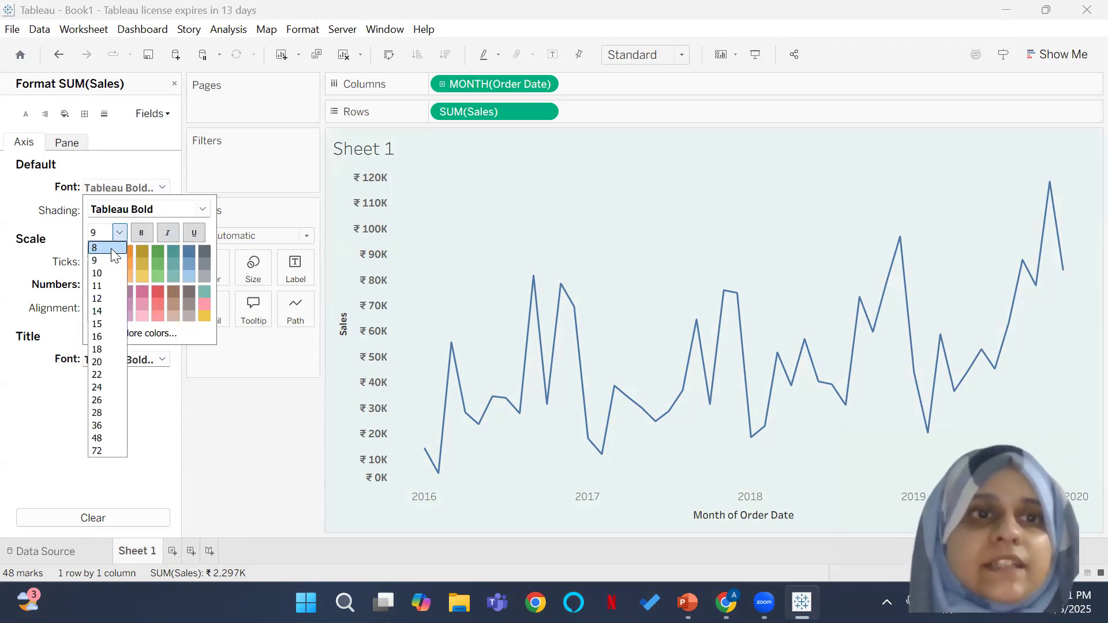
{"action": "left_click", "coordinate": [112, 249]}
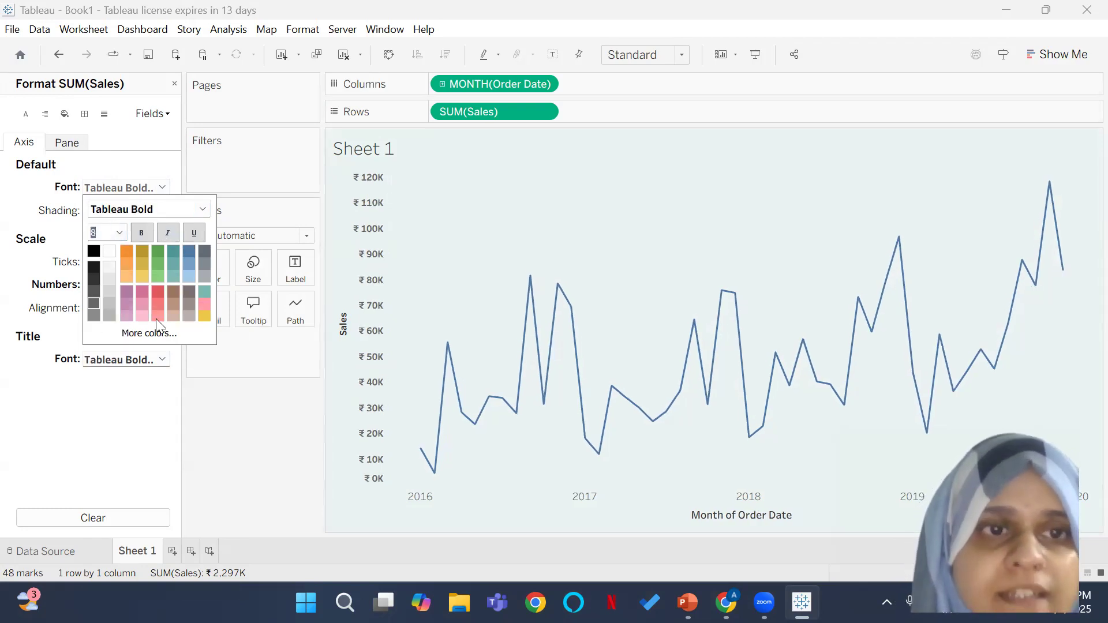
{"action": "left_click", "coordinate": [225, 426]}
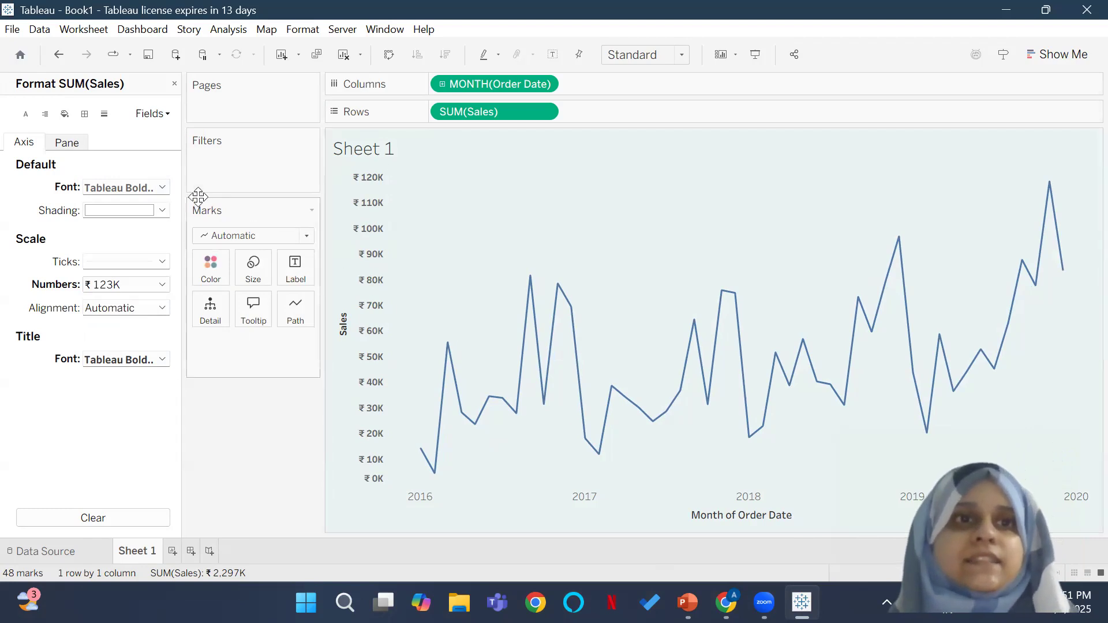
Step: Set the default pane font of the Sales field to Tableau Bold, size 8, and check its alignment options
{"action": "left_click", "coordinate": [65, 144]}
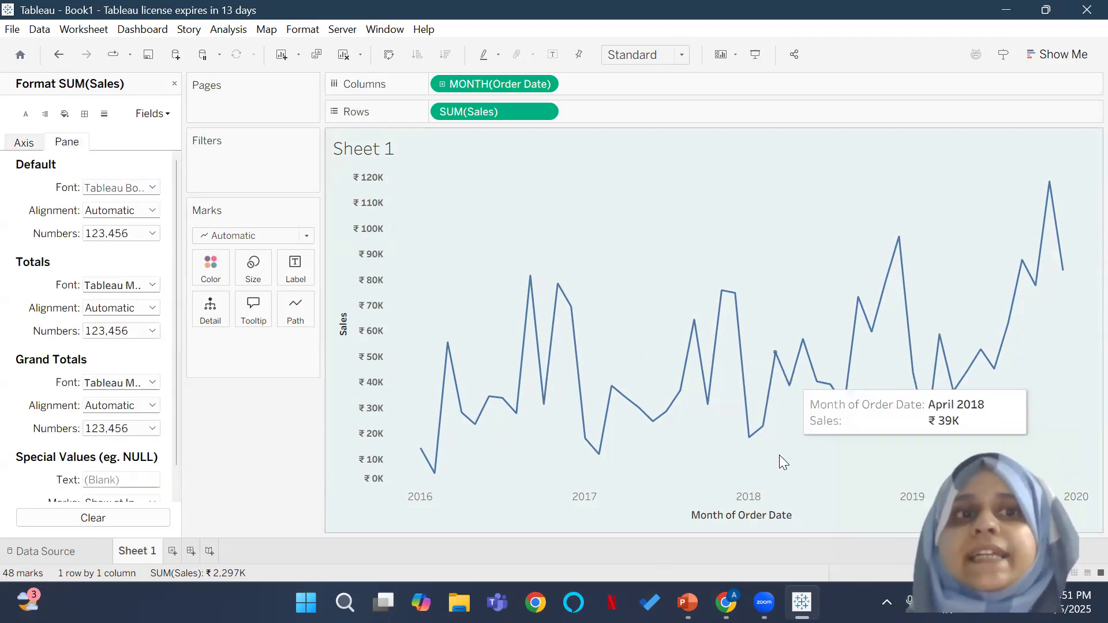
{"action": "left_click", "coordinate": [152, 187]}
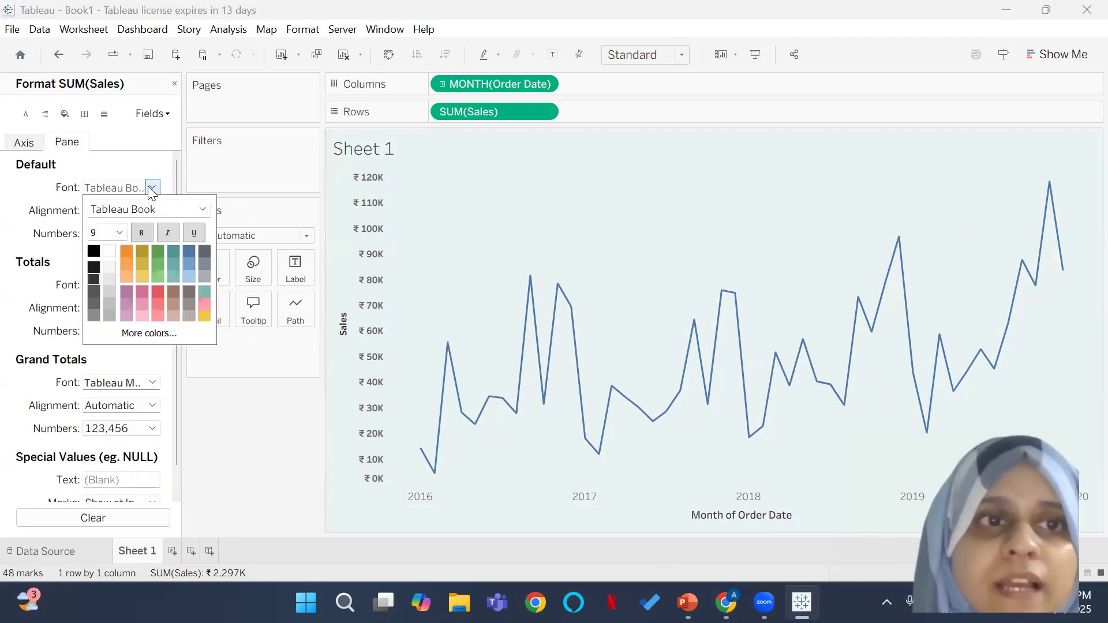
{"action": "left_click", "coordinate": [204, 209]}
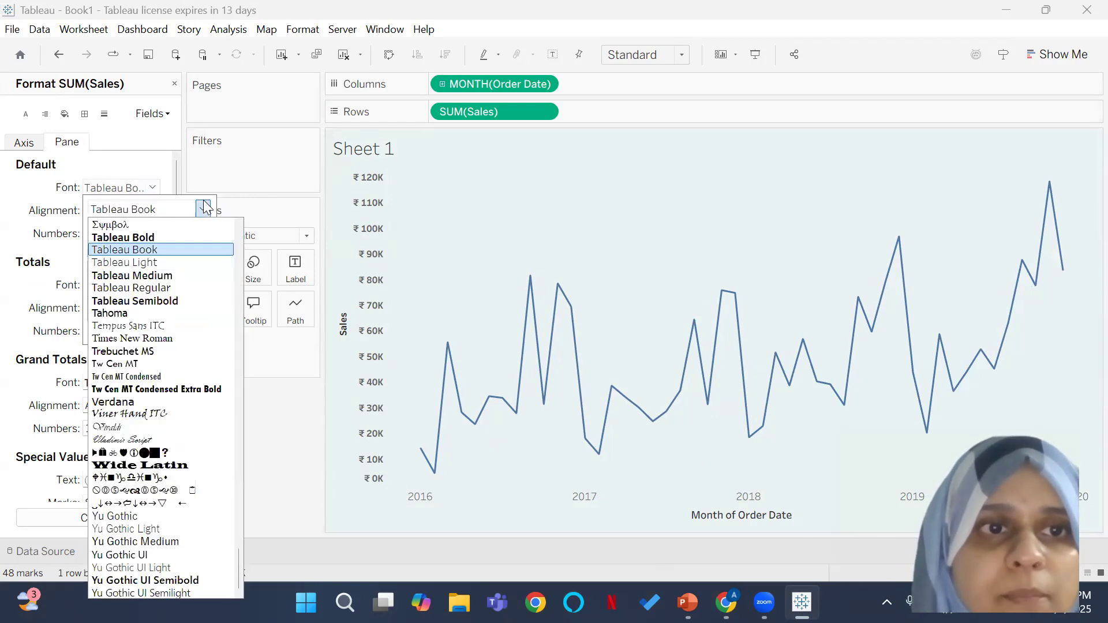
{"action": "left_click", "coordinate": [191, 235]}
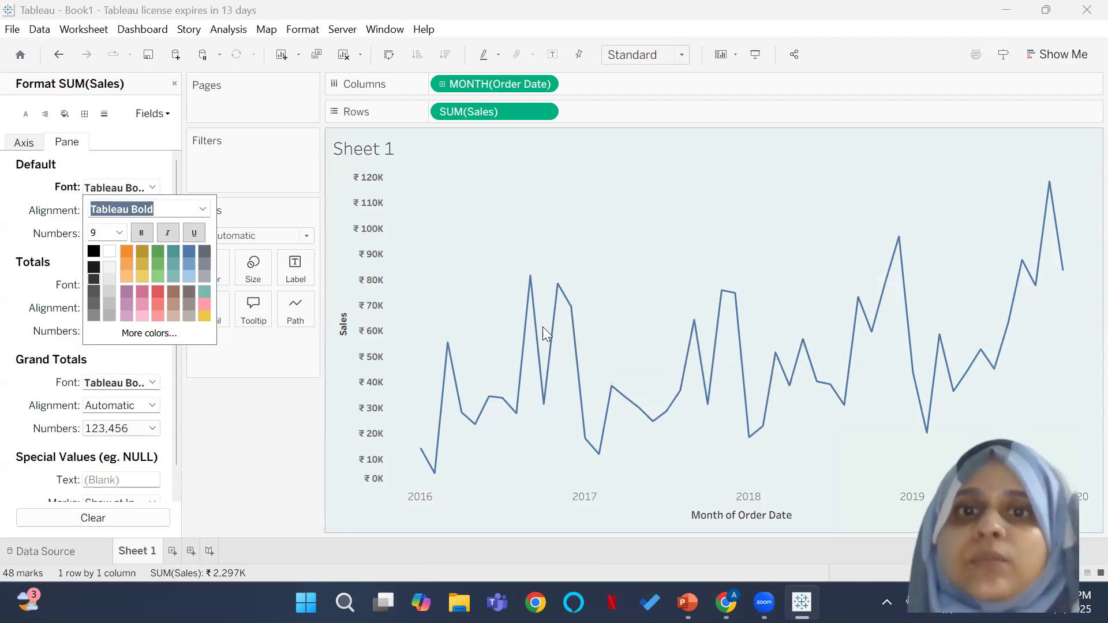
{"action": "left_click", "coordinate": [120, 232]}
{"action": "left_click", "coordinate": [117, 248]}
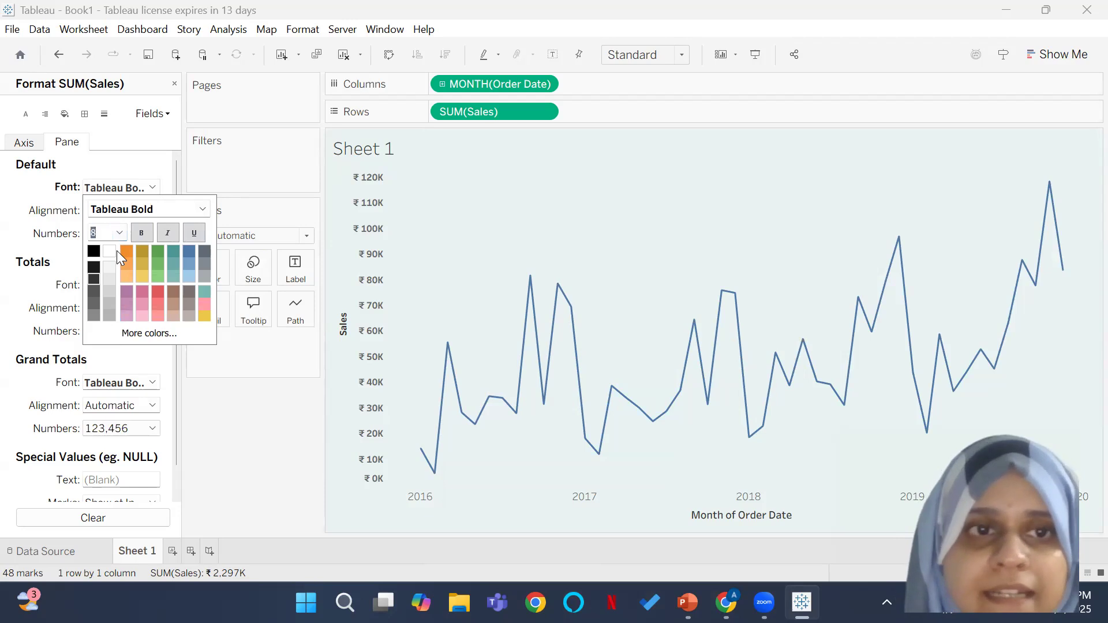
{"action": "left_click", "coordinate": [246, 414]}
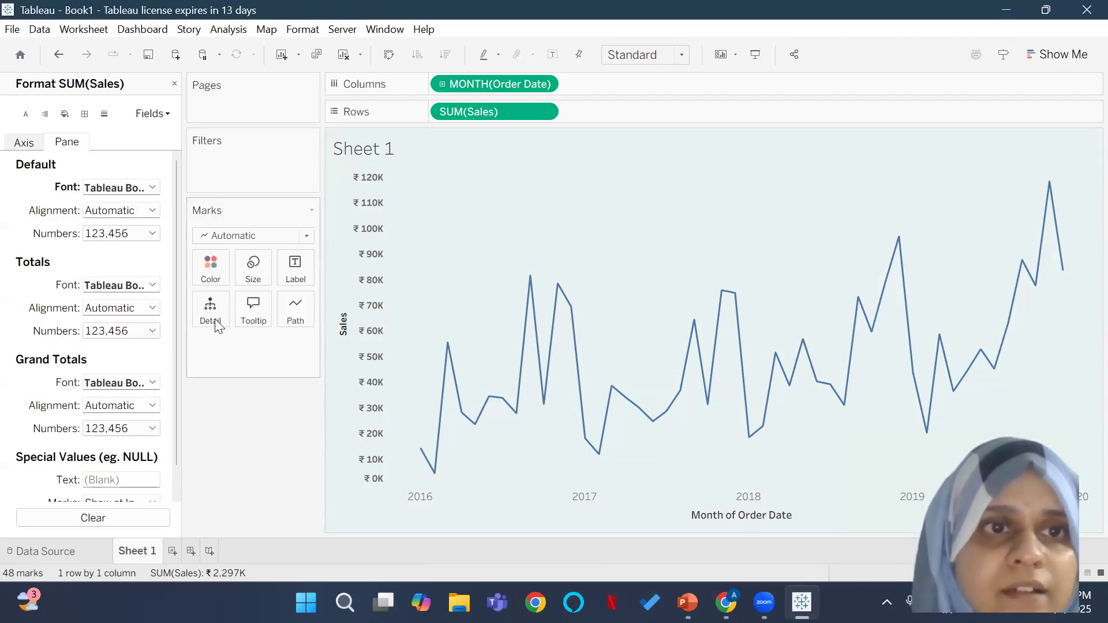
{"action": "left_click", "coordinate": [148, 214]}
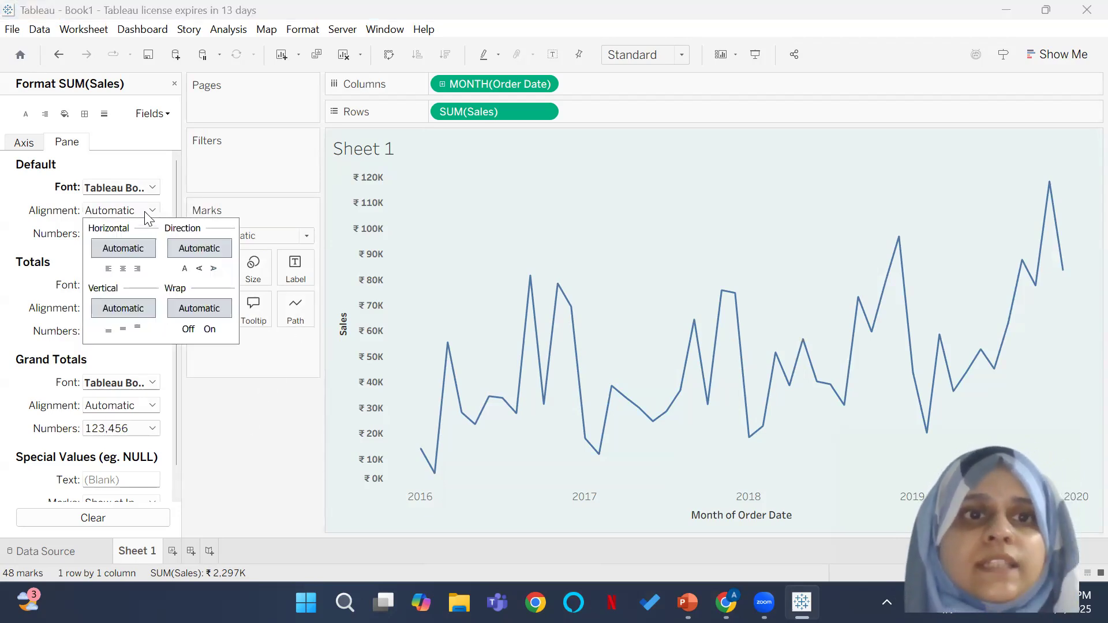
{"action": "left_click", "coordinate": [252, 476]}
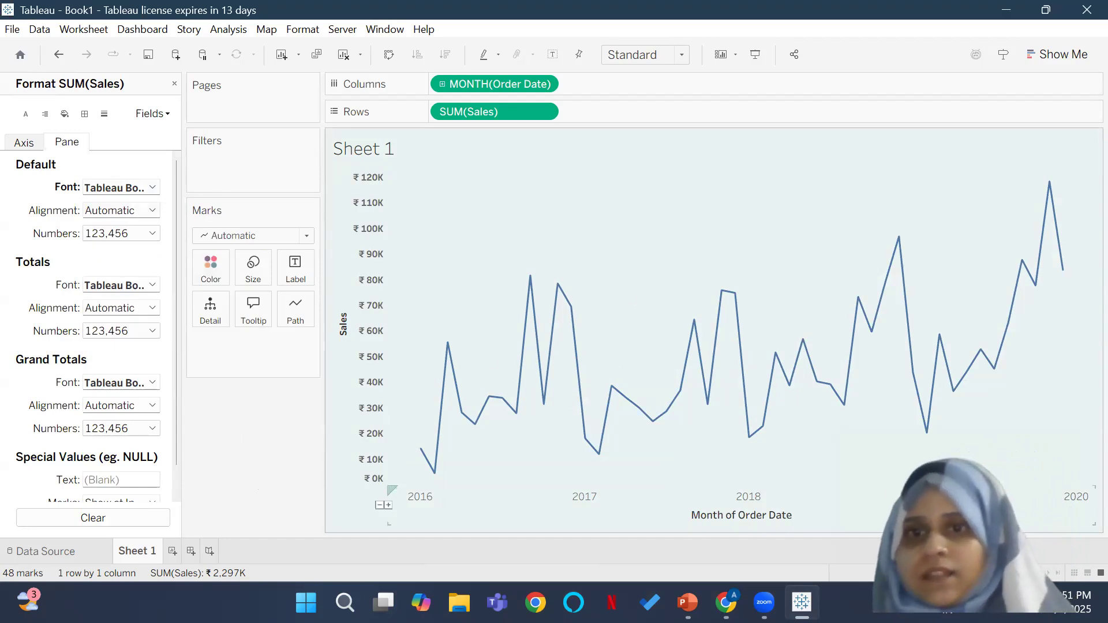
Step: Set the default font of the whole worksheet to Tableau Bold, size 8, and close the formatting settings
{"action": "right_click", "coordinate": [540, 195]}
{"action": "left_click", "coordinate": [591, 269]}
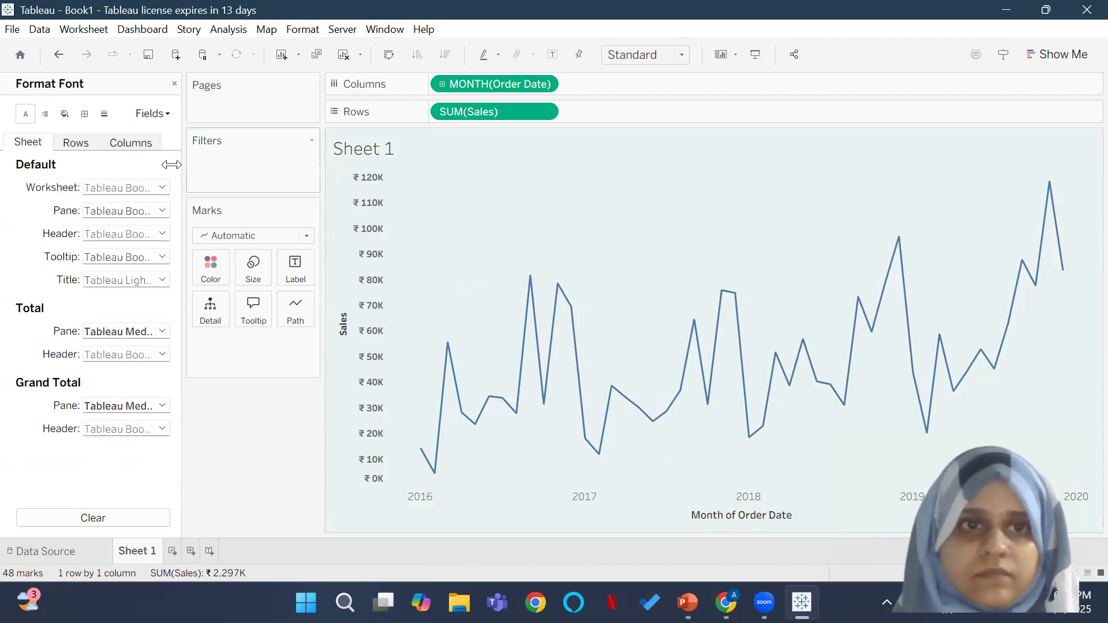
{"action": "left_click", "coordinate": [125, 188]}
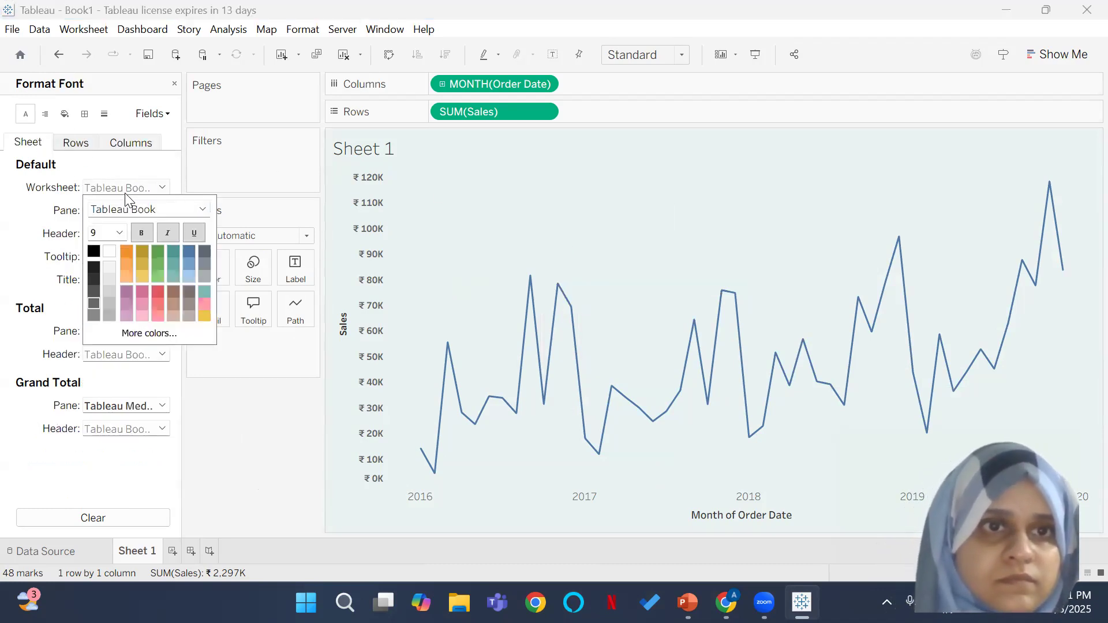
{"action": "left_click", "coordinate": [198, 210]}
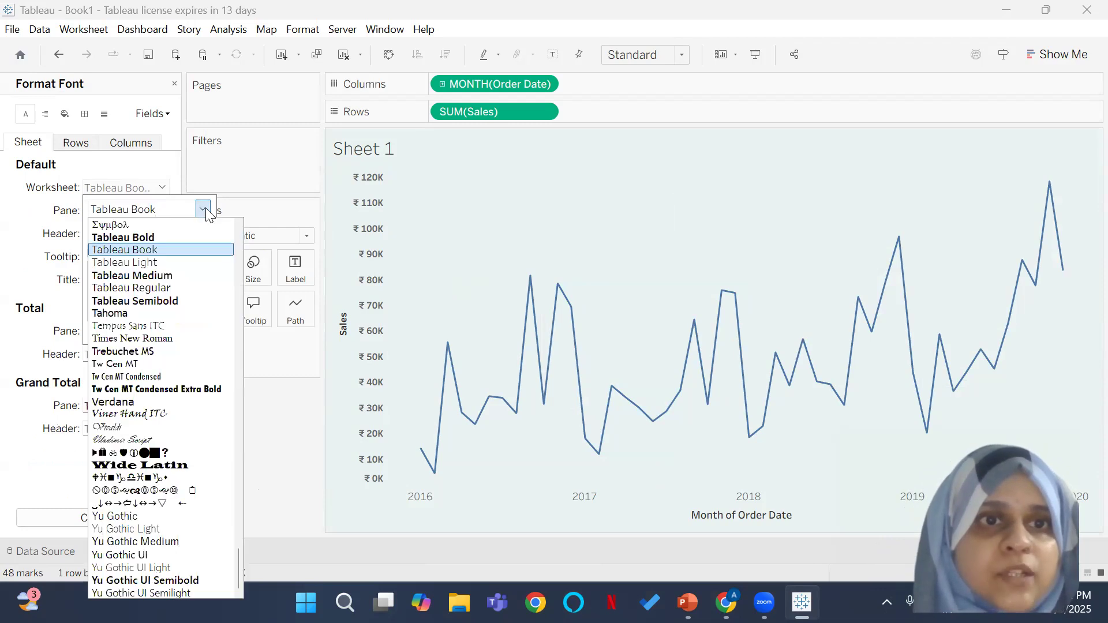
{"action": "left_click", "coordinate": [184, 234]}
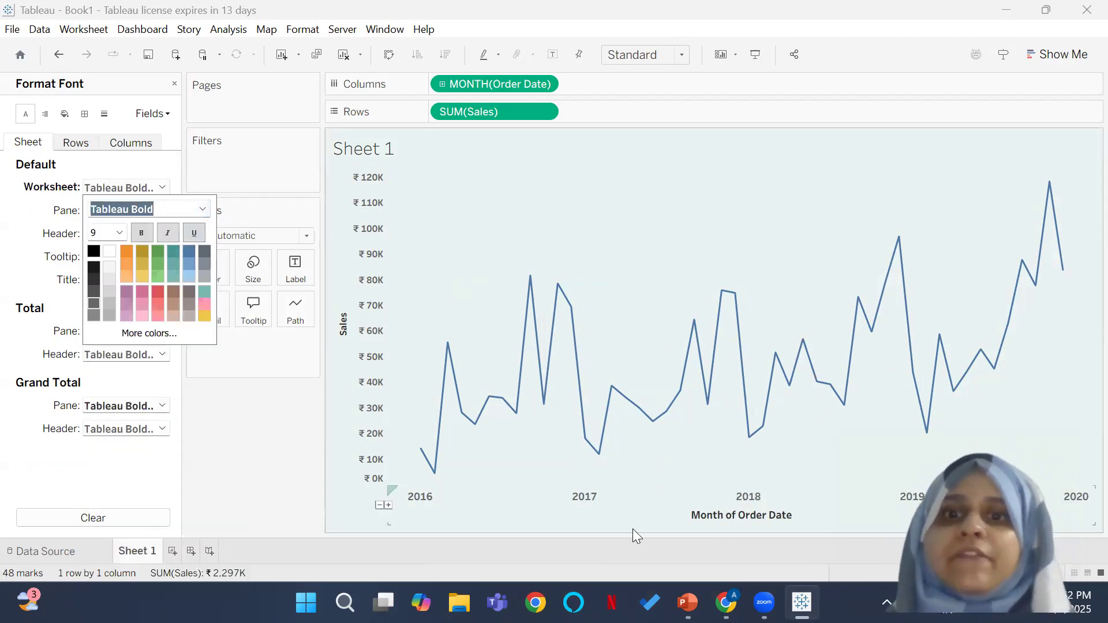
{"action": "left_click", "coordinate": [119, 234]}
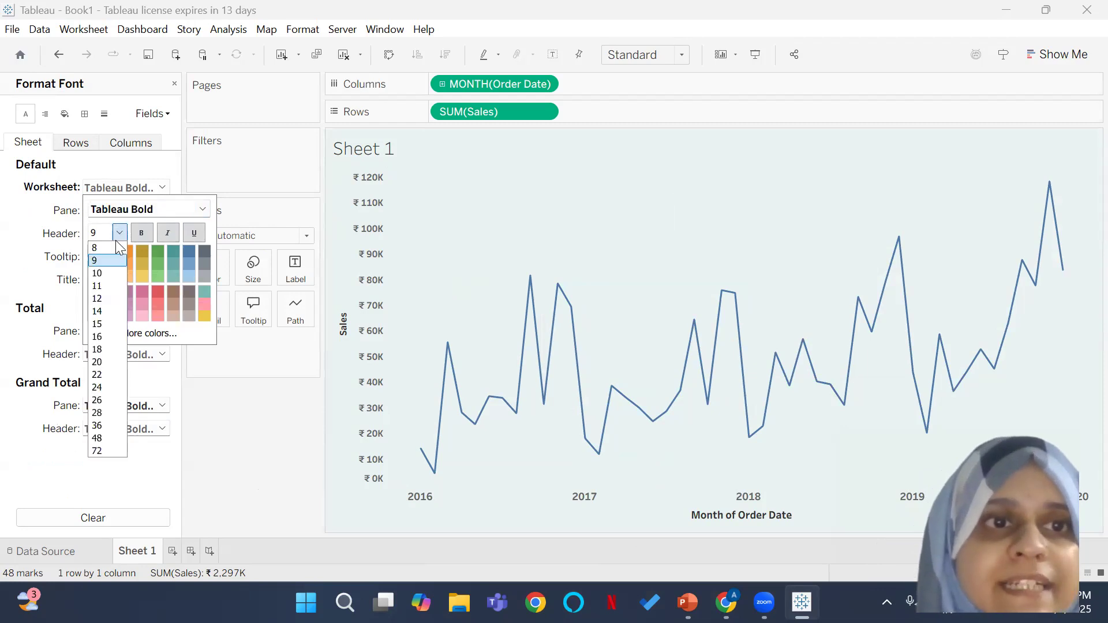
{"action": "left_click", "coordinate": [108, 247]}
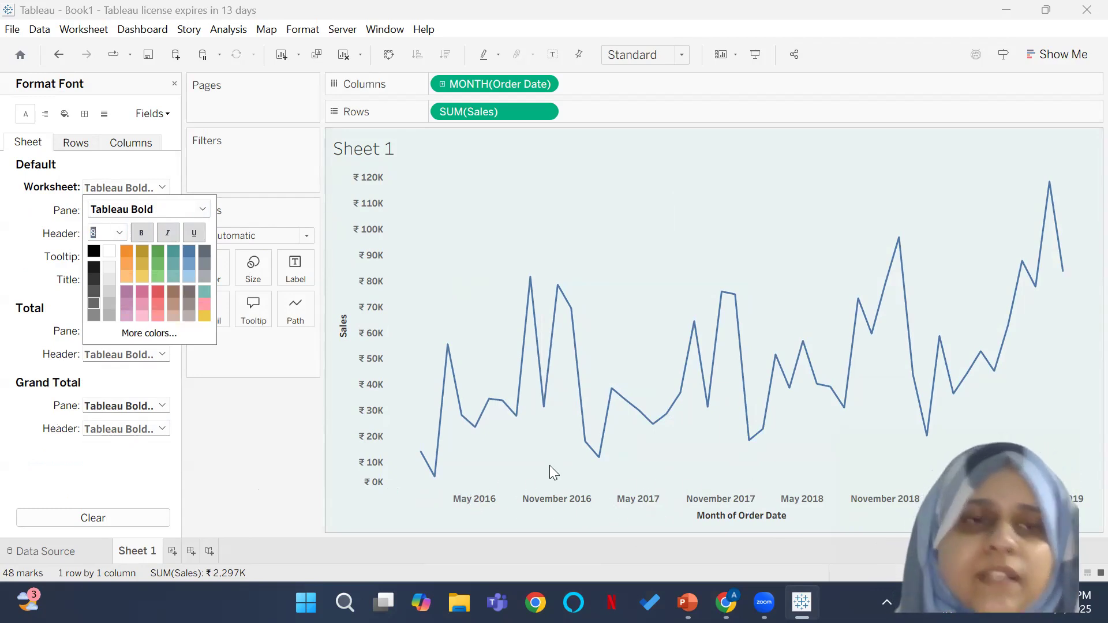
{"action": "left_click", "coordinate": [287, 439]}
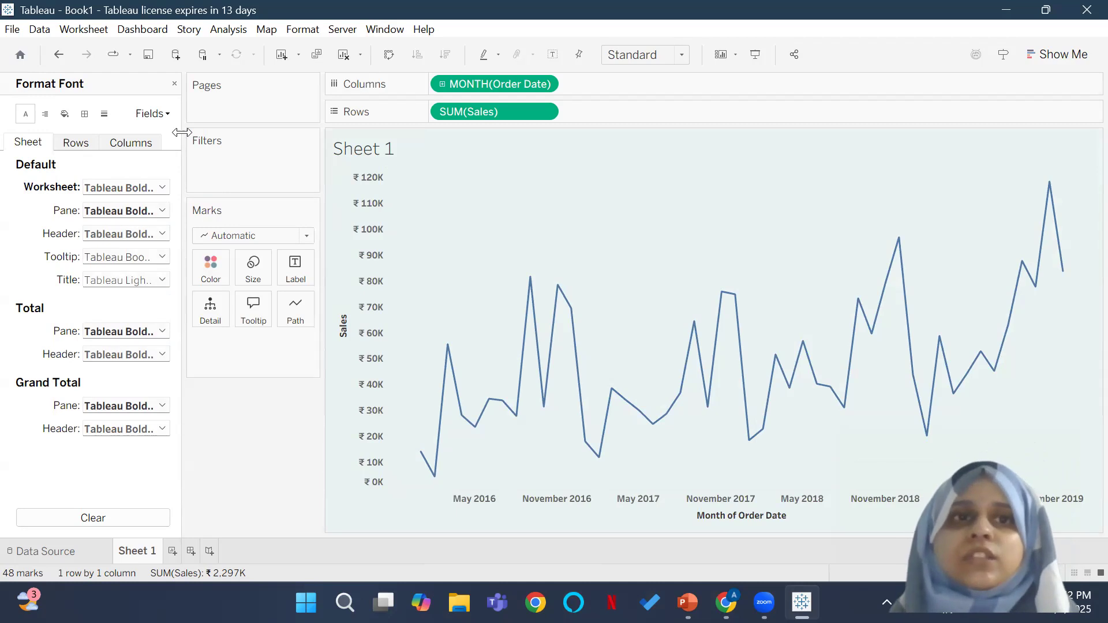
{"action": "left_click", "coordinate": [176, 84]}
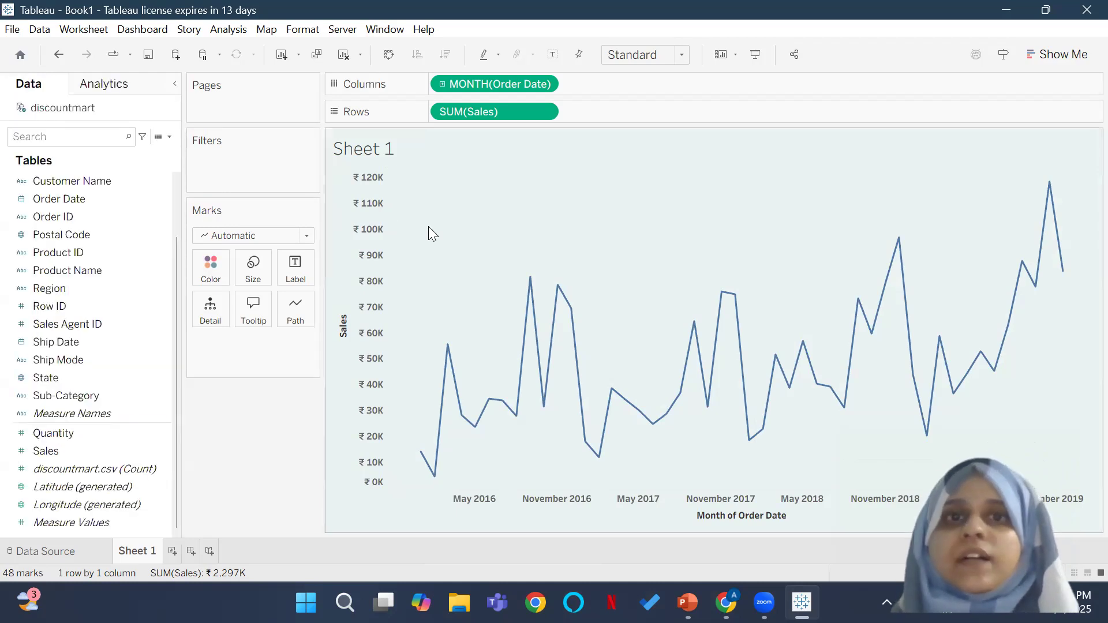
Step: Replace the sheet name placeholder in the chart title with "Sales by Months"
{"action": "double_click", "coordinate": [373, 146]}
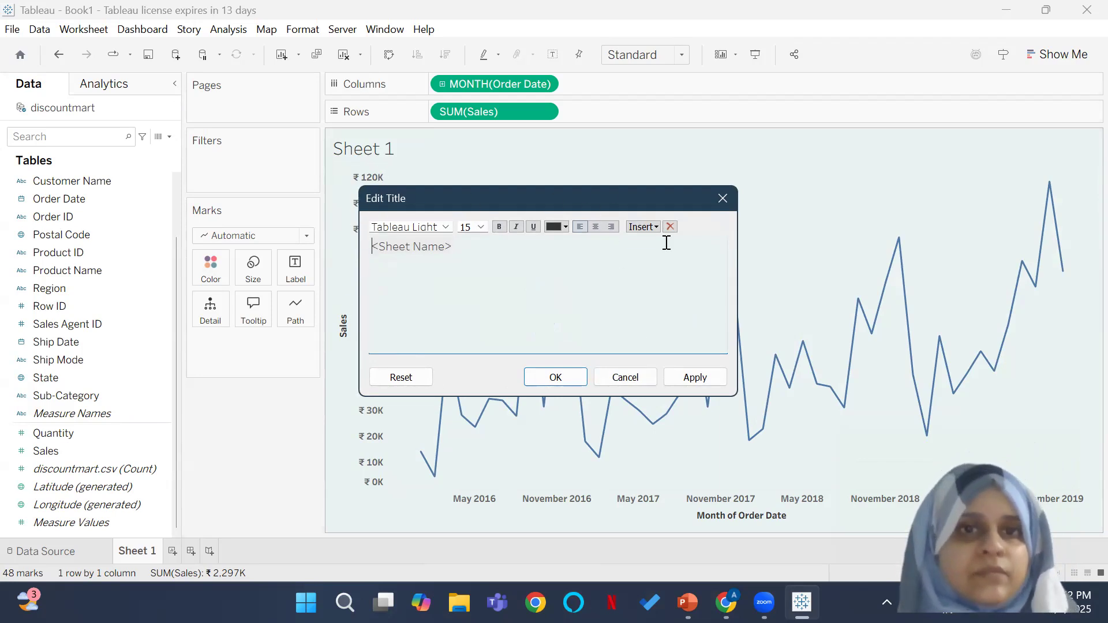
{"action": "left_click", "coordinate": [443, 228]}
{"action": "left_click", "coordinate": [442, 250]}
{"action": "left_click_drag", "start_coordinate": [463, 254], "coordinate": [306, 234]}
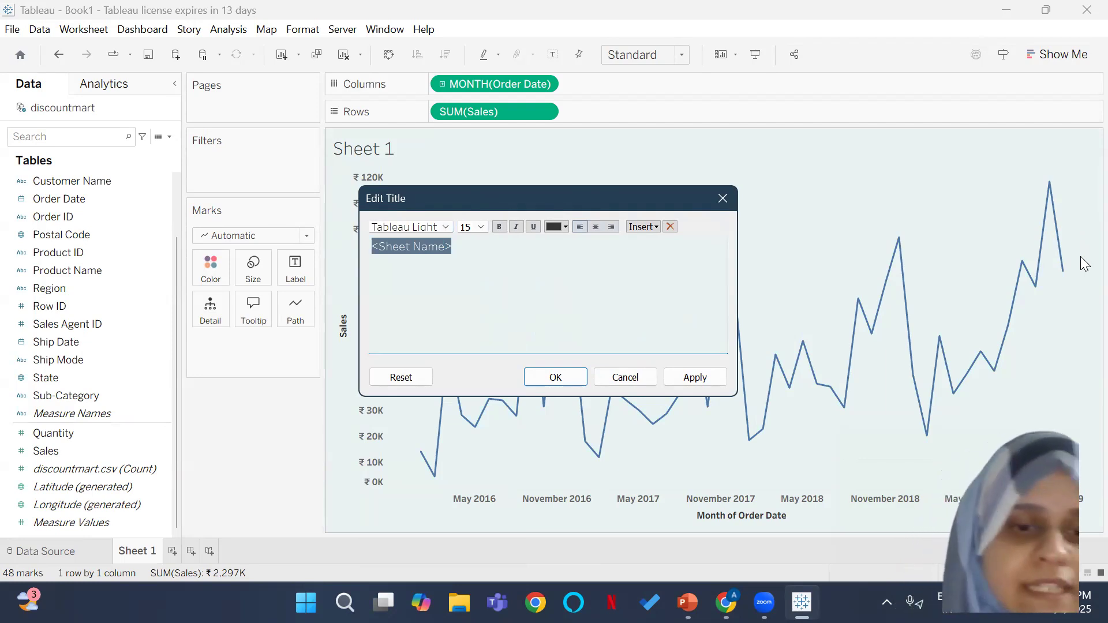
{"action": "type", "text": "Sales by Months"}
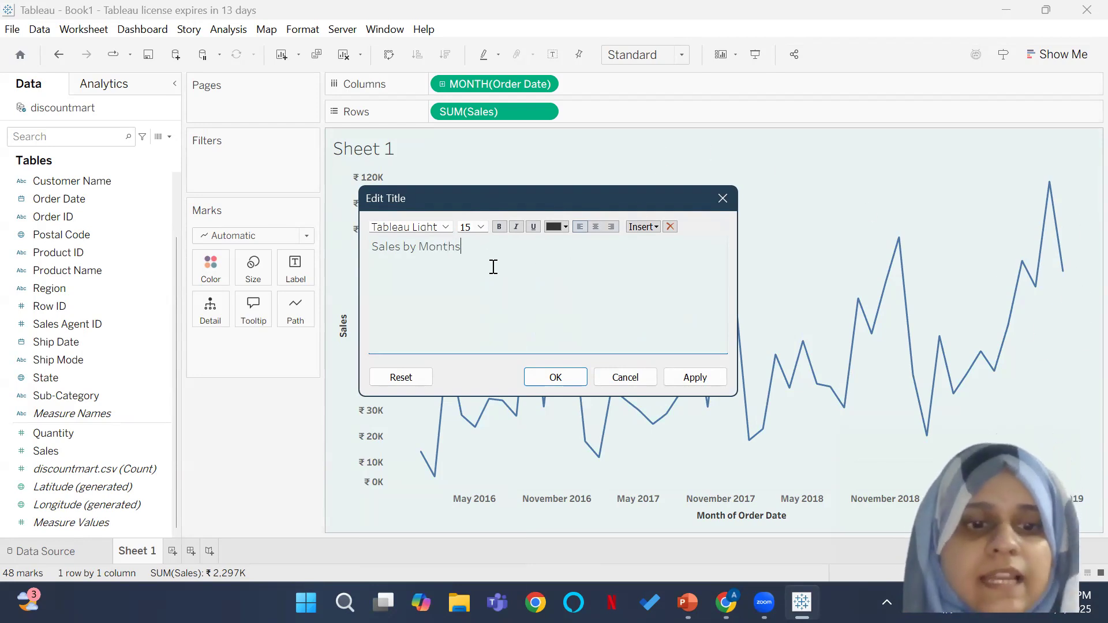
Step: Centre the title text, make it bold at font size 10, and apply the title changes
{"action": "key", "text": "ctrl+a"}
{"action": "left_click", "coordinate": [596, 230]}
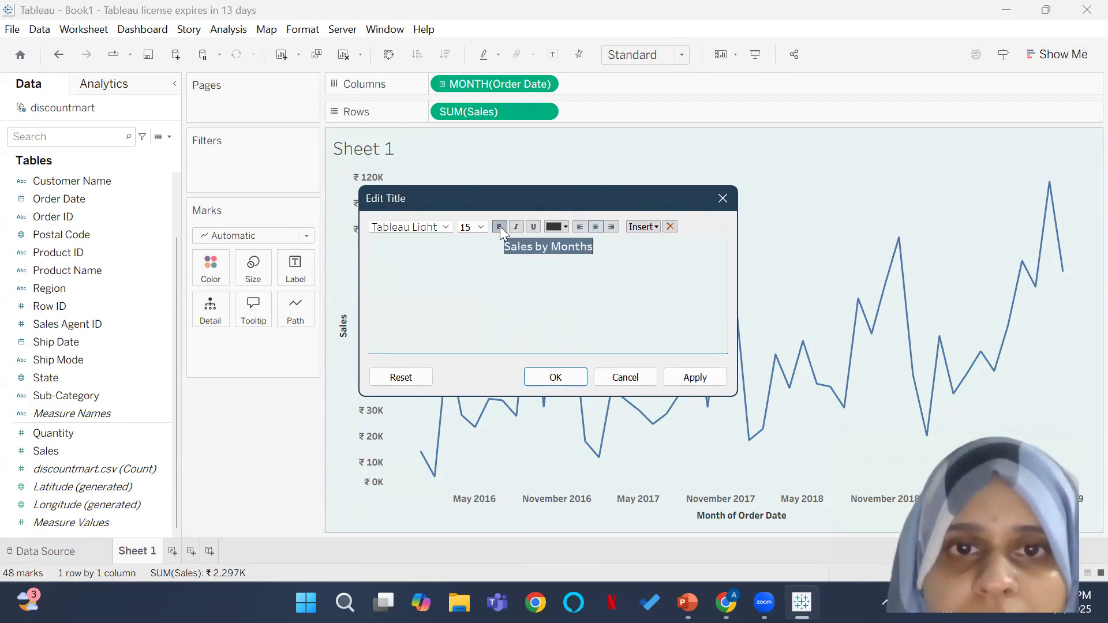
{"action": "left_click", "coordinate": [481, 226]}
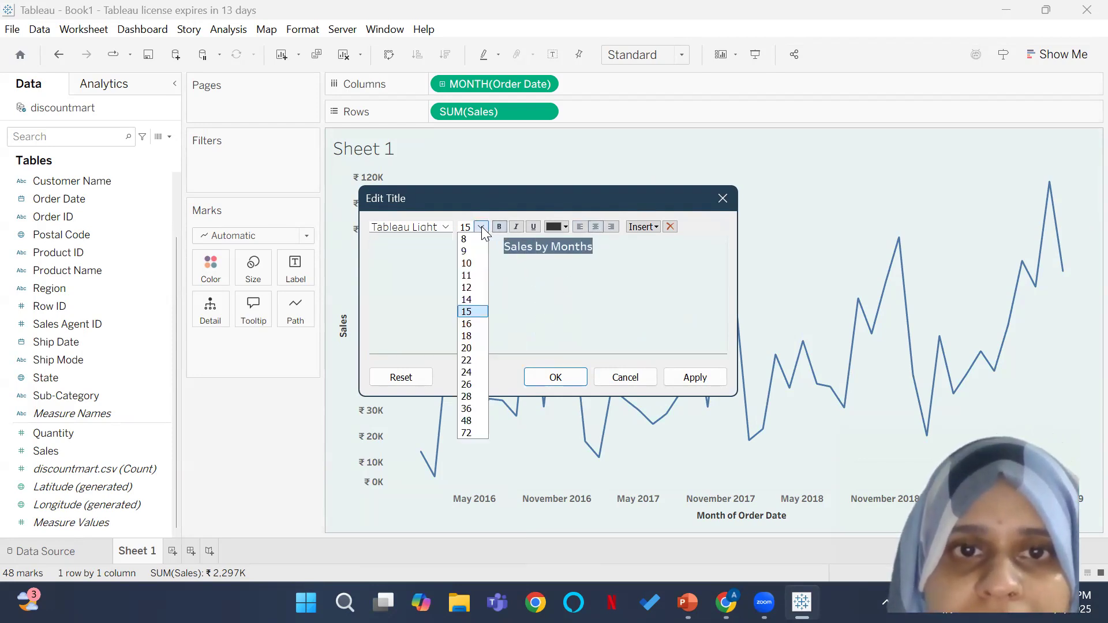
{"action": "left_click", "coordinate": [469, 265]}
{"action": "left_click", "coordinate": [555, 377]}
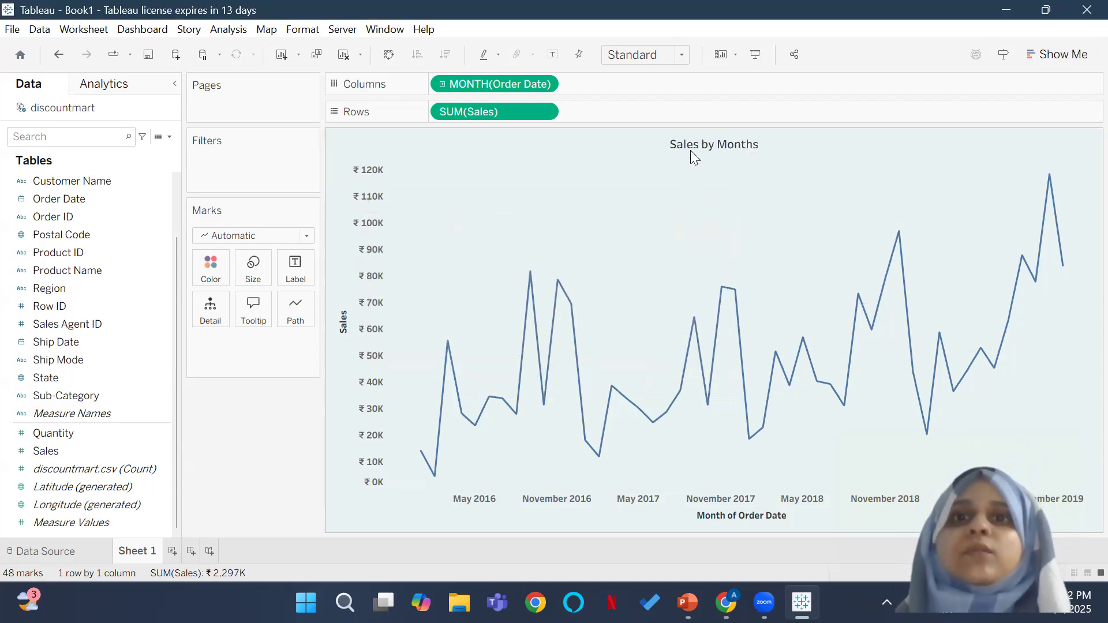
Step: Recolour the "Sales by Months" title text green and apply the change
{"action": "double_click", "coordinate": [727, 147]}
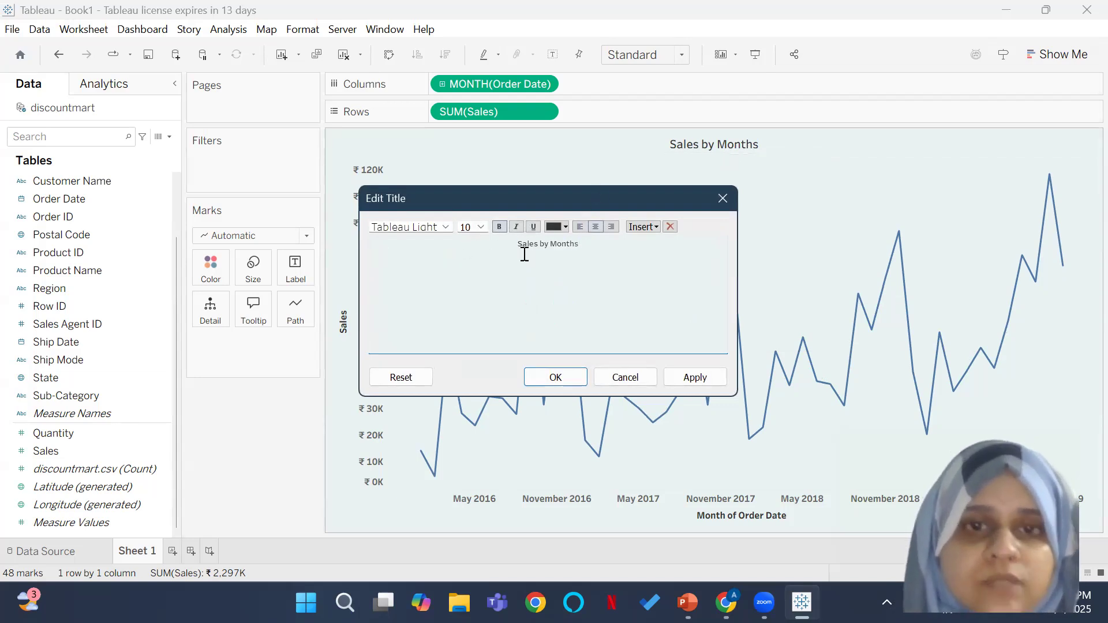
{"action": "left_click_drag", "start_coordinate": [583, 242], "coordinate": [490, 248]}
{"action": "left_click", "coordinate": [487, 250]}
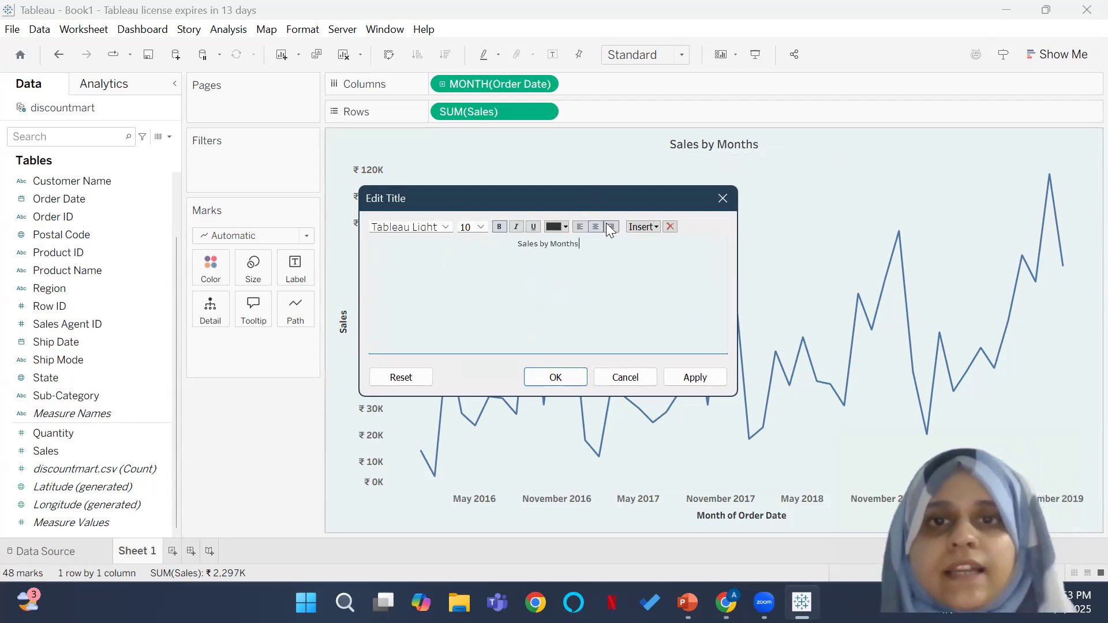
{"action": "triple_click", "coordinate": [547, 245]}
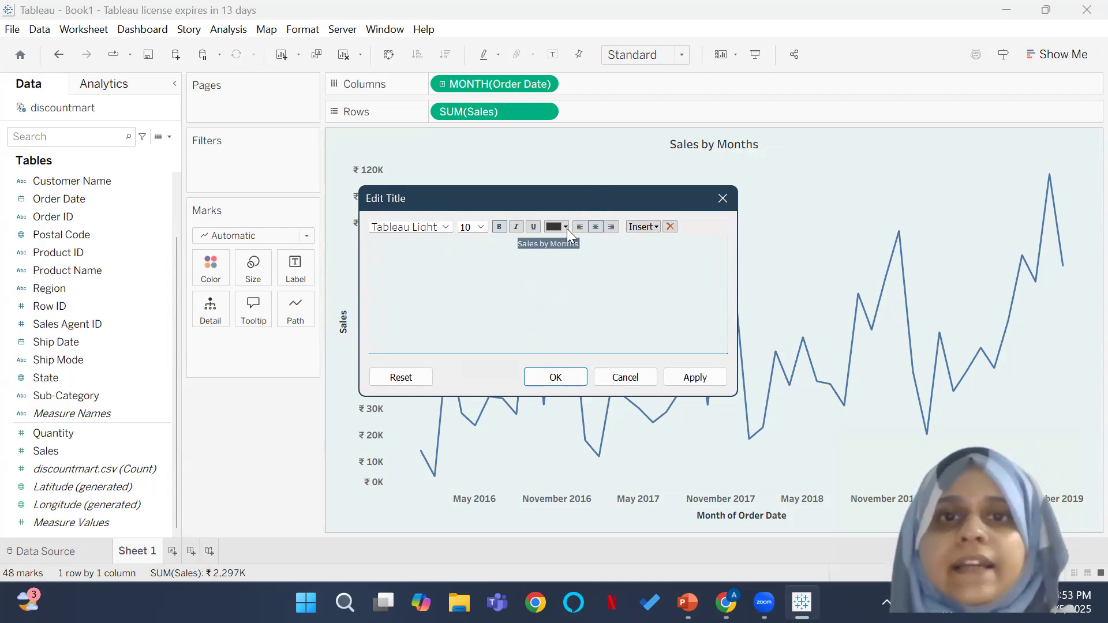
{"action": "left_click", "coordinate": [567, 229]}
{"action": "left_click", "coordinate": [624, 245]}
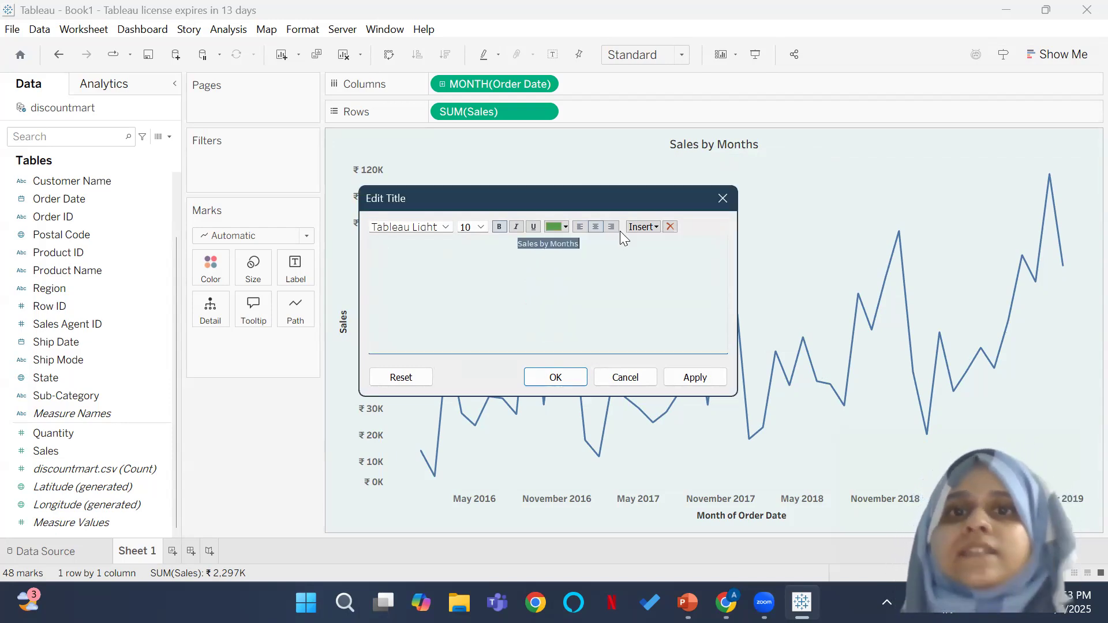
{"action": "left_click", "coordinate": [556, 375]}
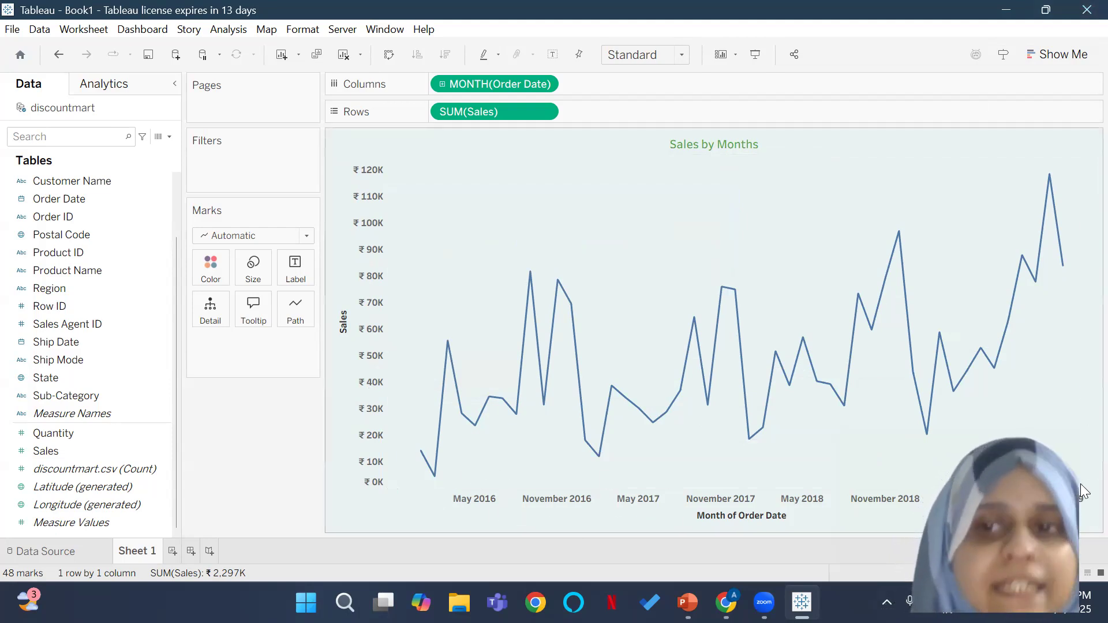
Step: Switch to the PowerPoint presentation and review the Discount Mart project brief slide
{"action": "left_click", "coordinate": [687, 602]}
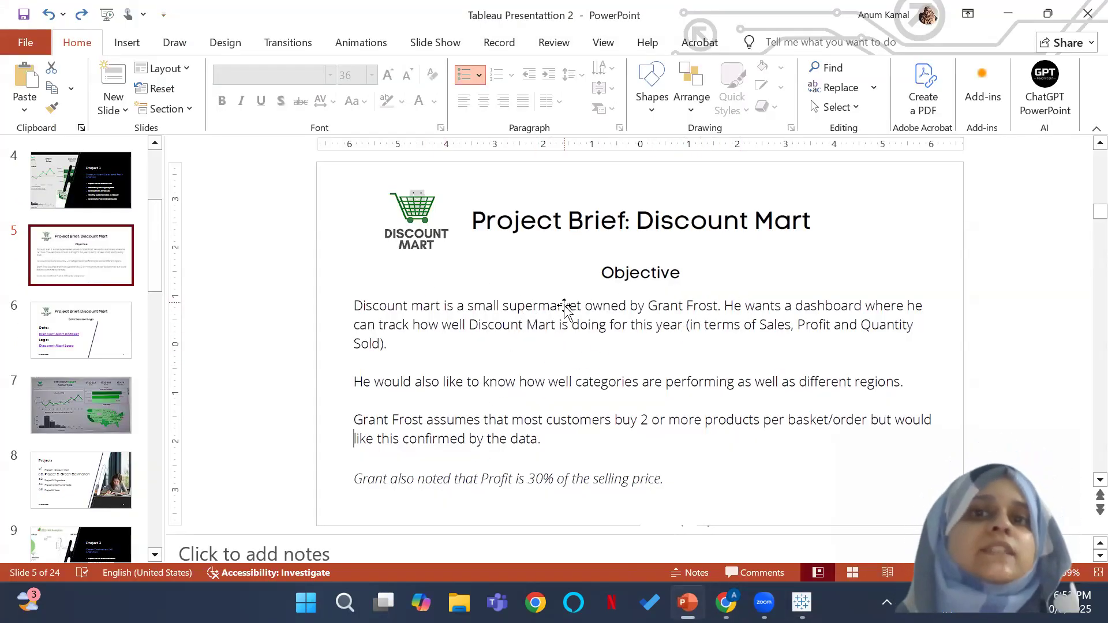
{"action": "mouse_move", "coordinate": [763, 601]}
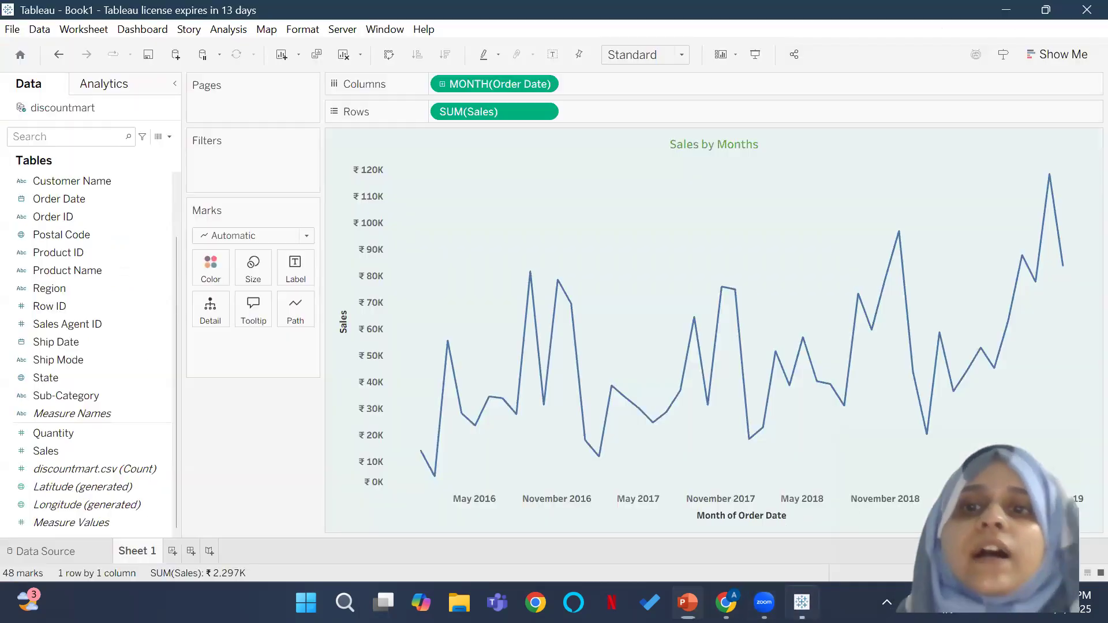
Step: Switch back to Tableau and add an Order Date filter by Years with 2016 through 2019 all included
{"action": "left_click", "coordinate": [802, 602]}
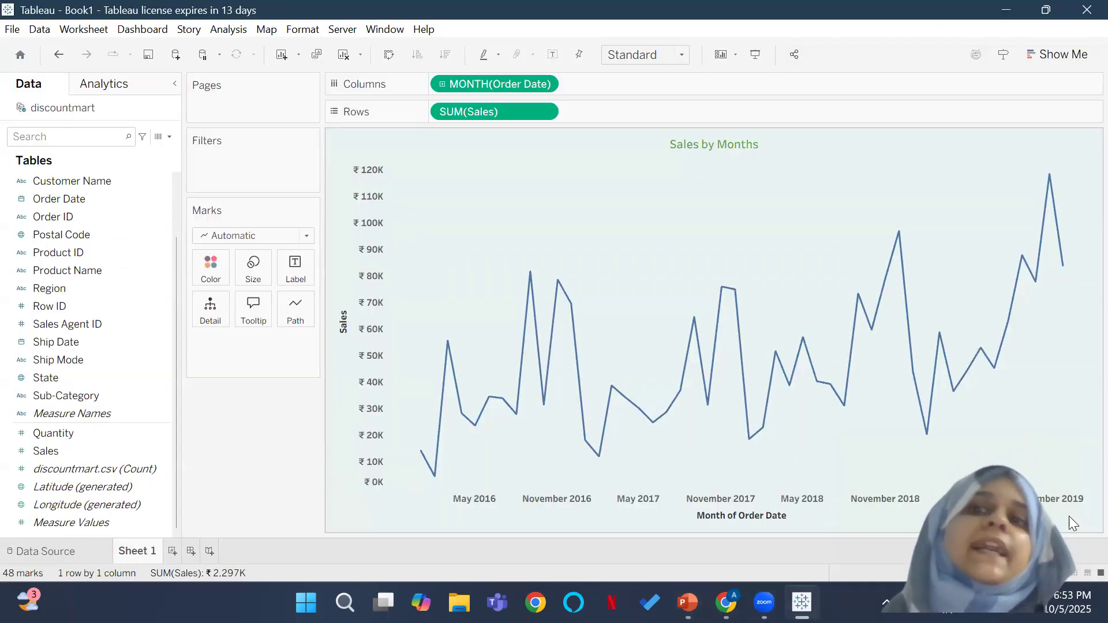
{"action": "mouse_move", "coordinate": [483, 437]}
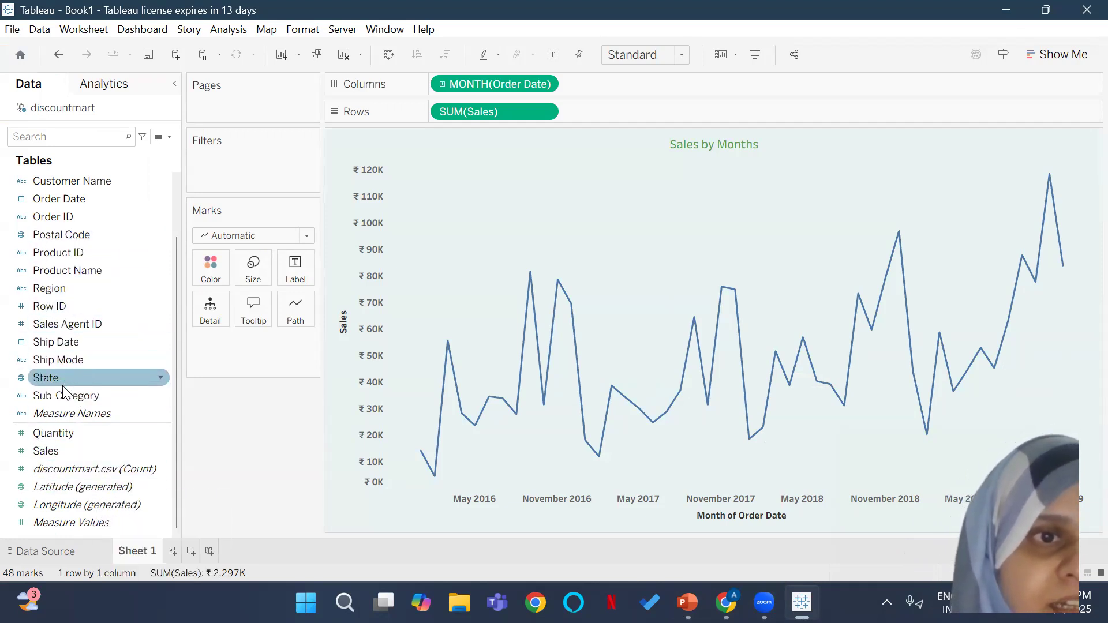
{"action": "left_click_drag", "start_coordinate": [47, 197], "coordinate": [199, 164]}
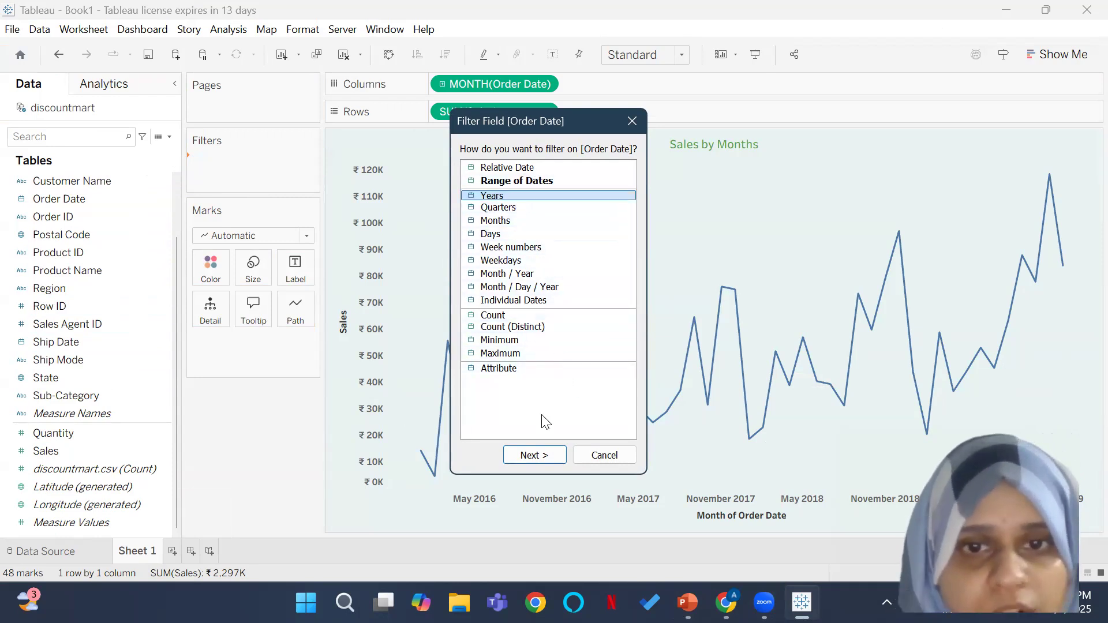
{"action": "left_click", "coordinate": [546, 457]}
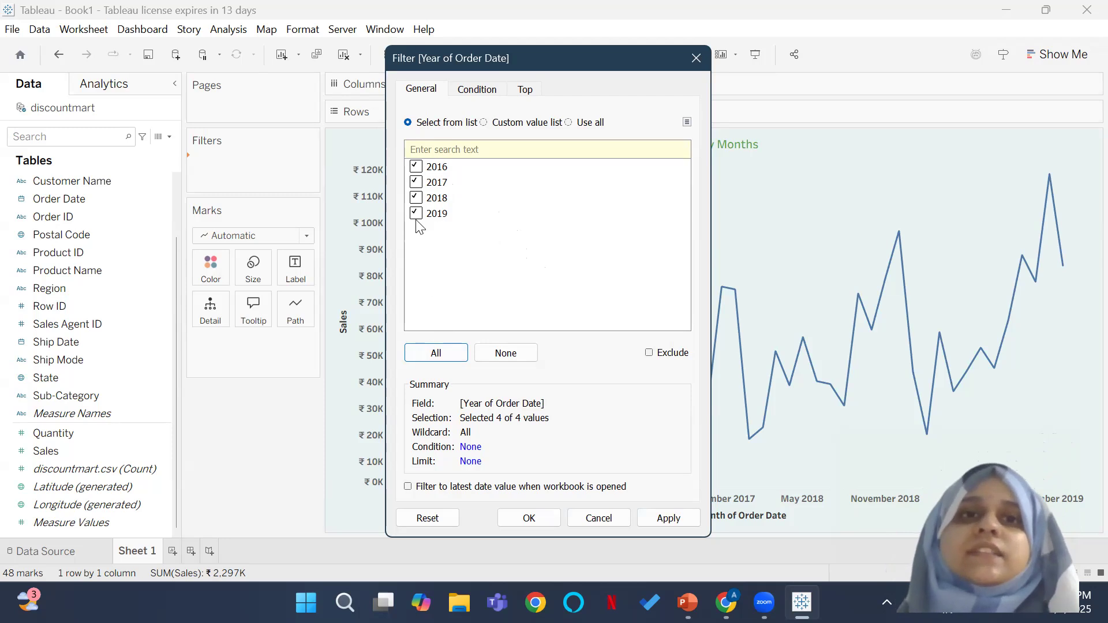
{"action": "left_click", "coordinate": [530, 518]}
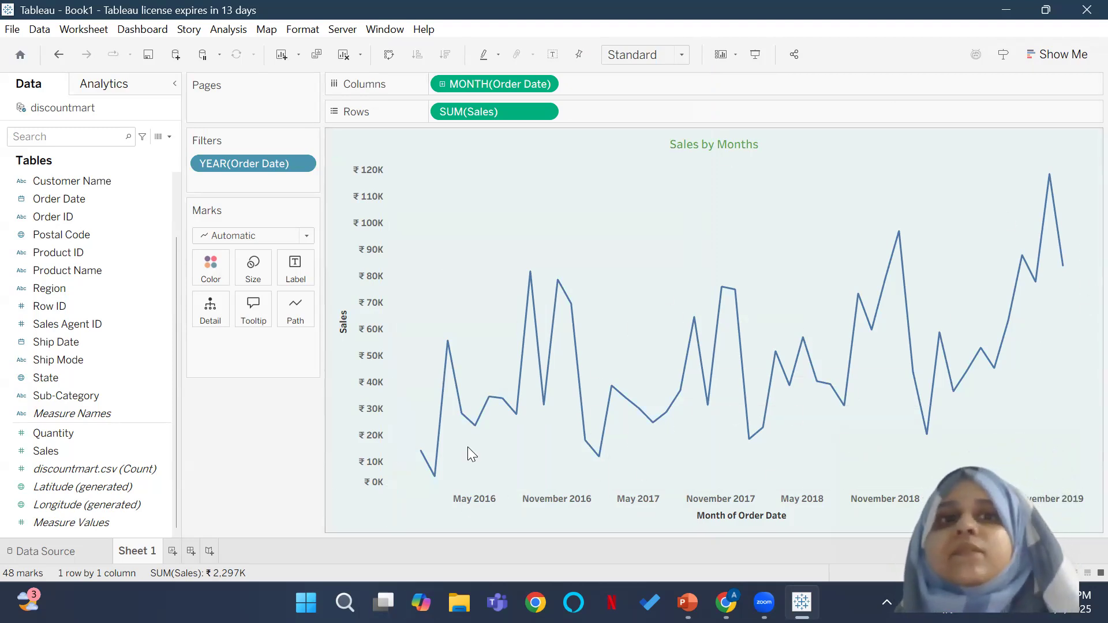
Step: Show the year filter control beside the chart and restrict the data to 2019 only
{"action": "left_click", "coordinate": [303, 162]}
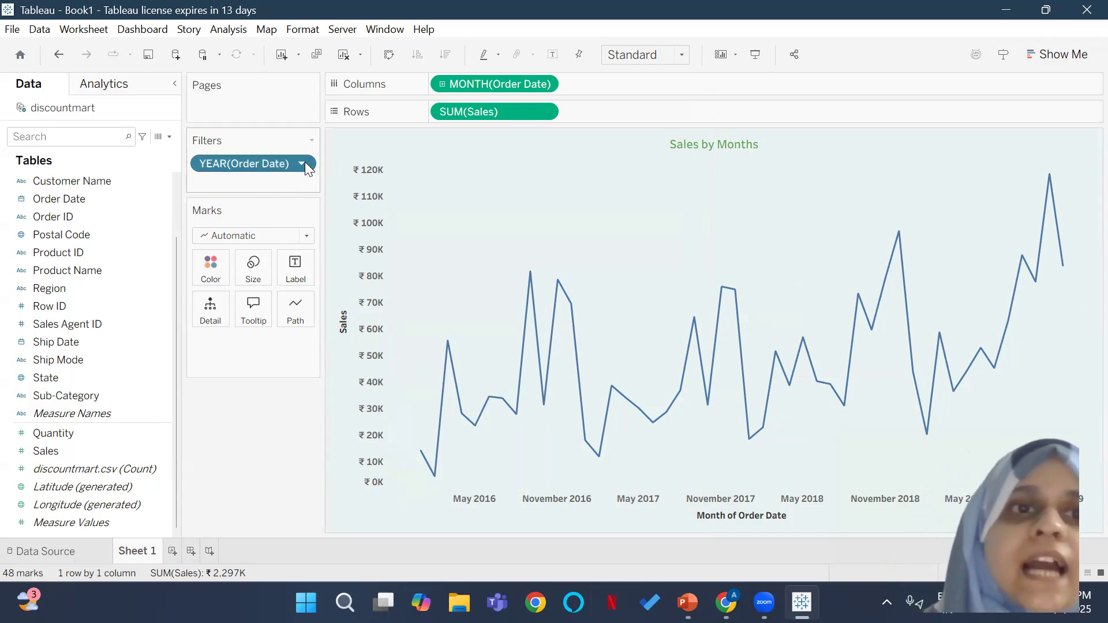
{"action": "left_click", "coordinate": [254, 135]}
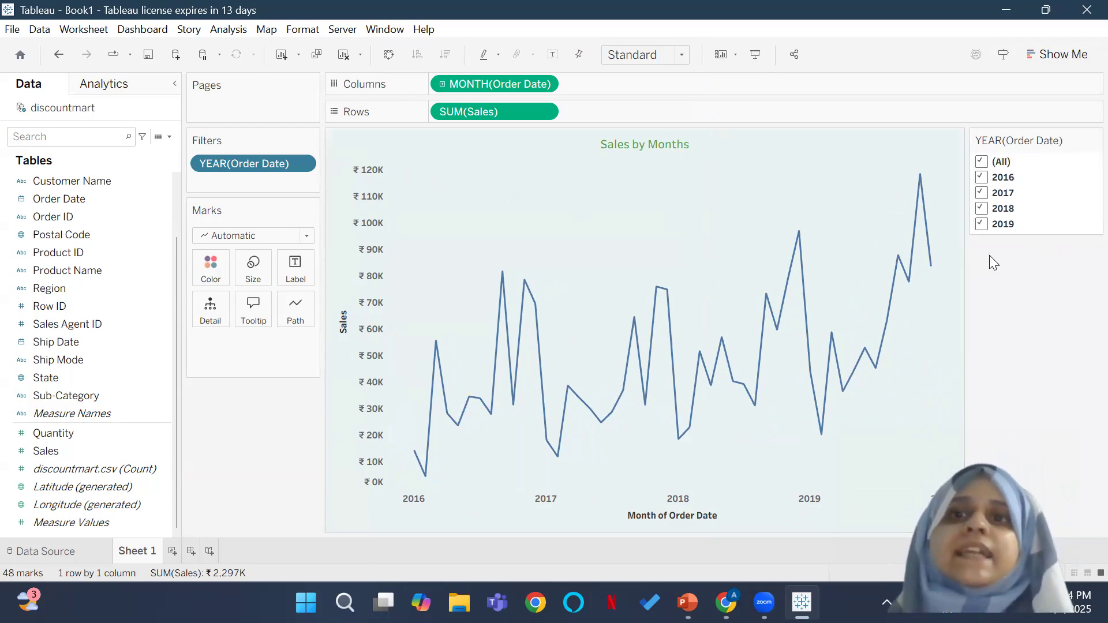
{"action": "left_click", "coordinate": [982, 162]}
{"action": "left_click", "coordinate": [982, 224]}
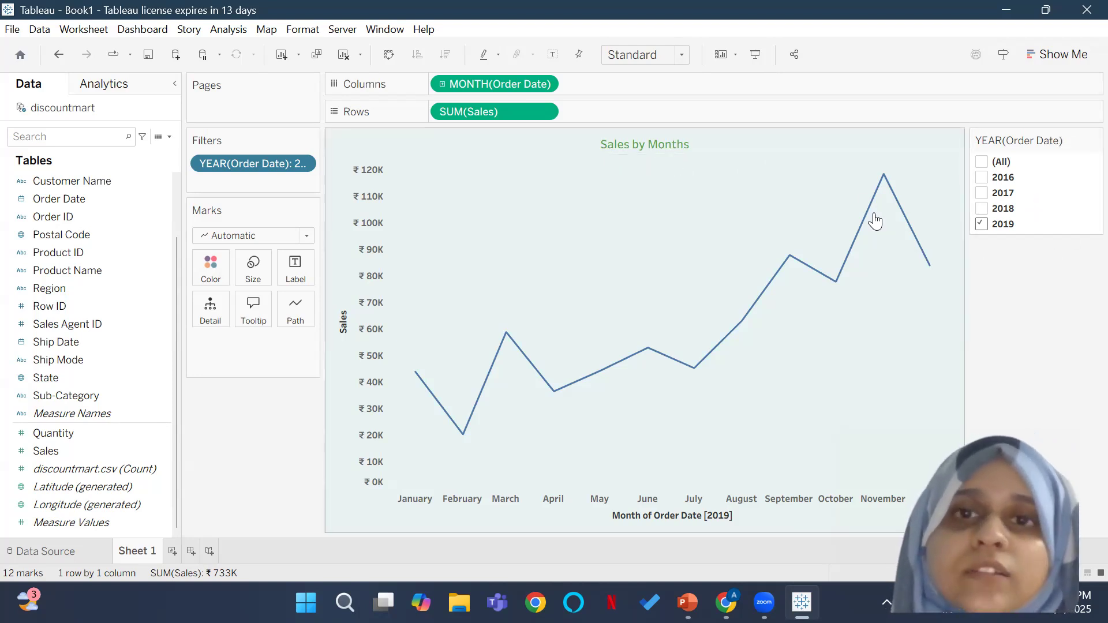
Step: Replace "Months" in the chart title with the dynamic YEAR(Order Date) field and apply the title change
{"action": "double_click", "coordinate": [625, 145]}
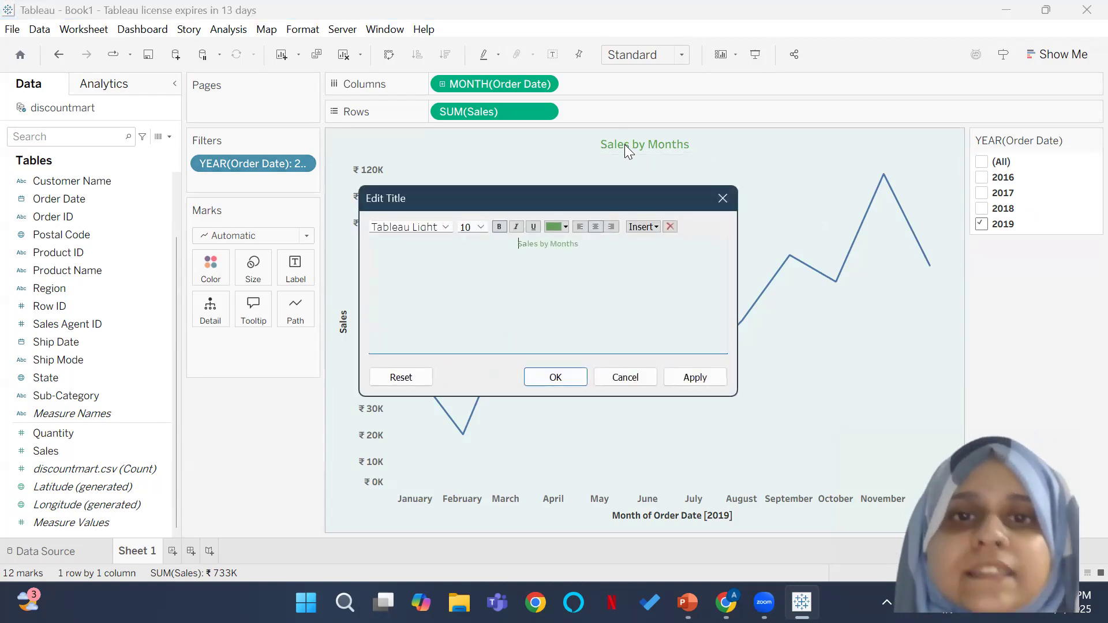
{"action": "left_click", "coordinate": [586, 245]}
{"action": "key", "text": "BackSpace"}
{"action": "key", "text": "BackSpace"}
{"action": "key", "text": "BackSpace"}
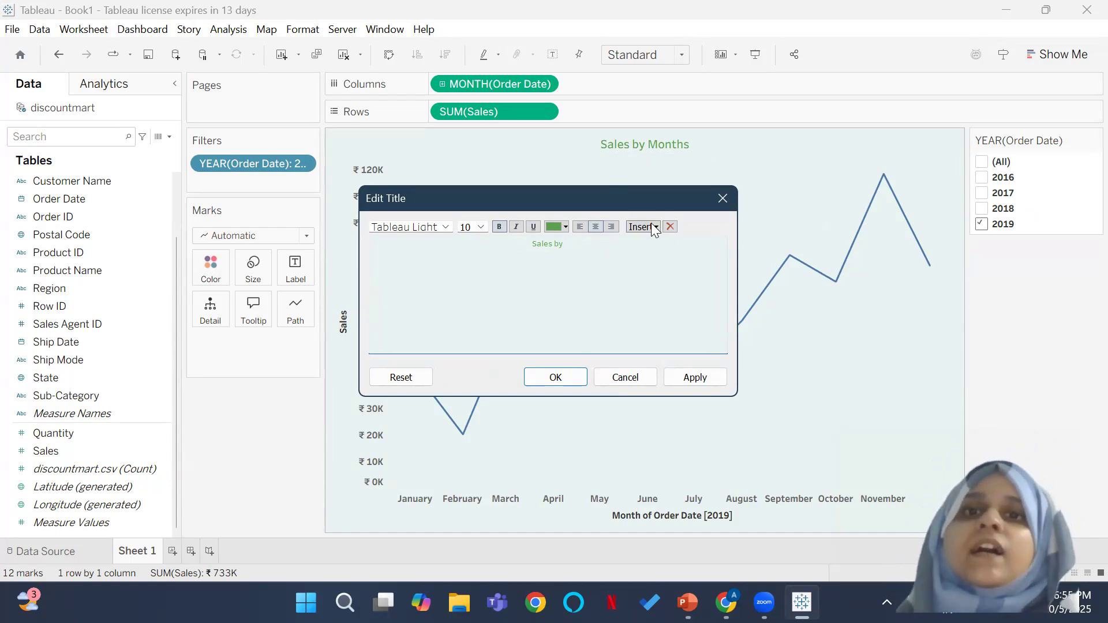
{"action": "left_click", "coordinate": [649, 226]}
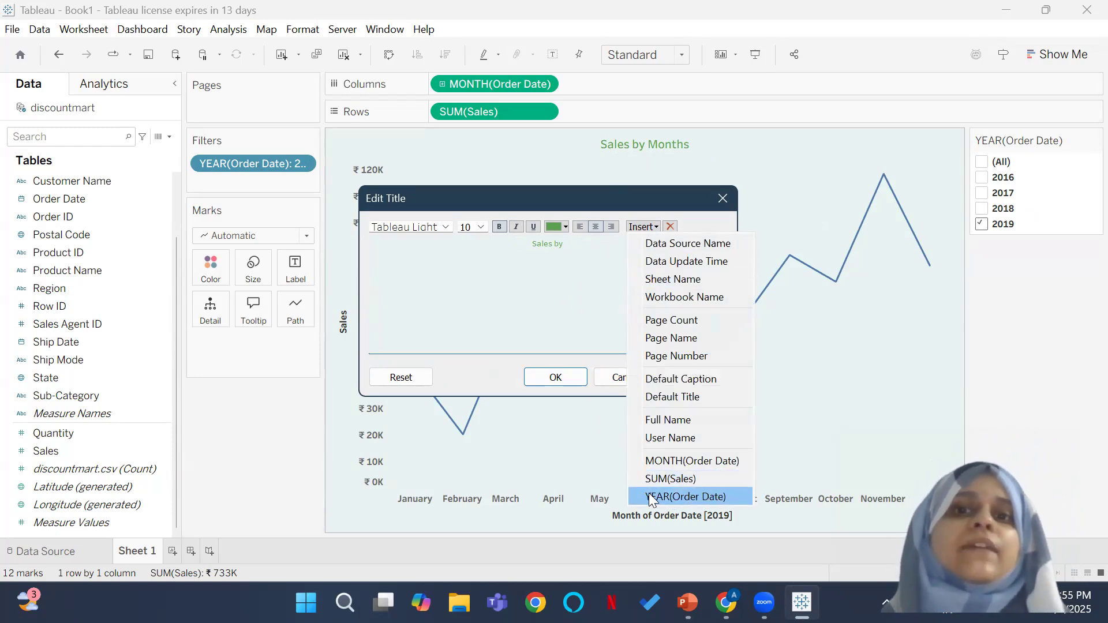
{"action": "left_click", "coordinate": [696, 497]}
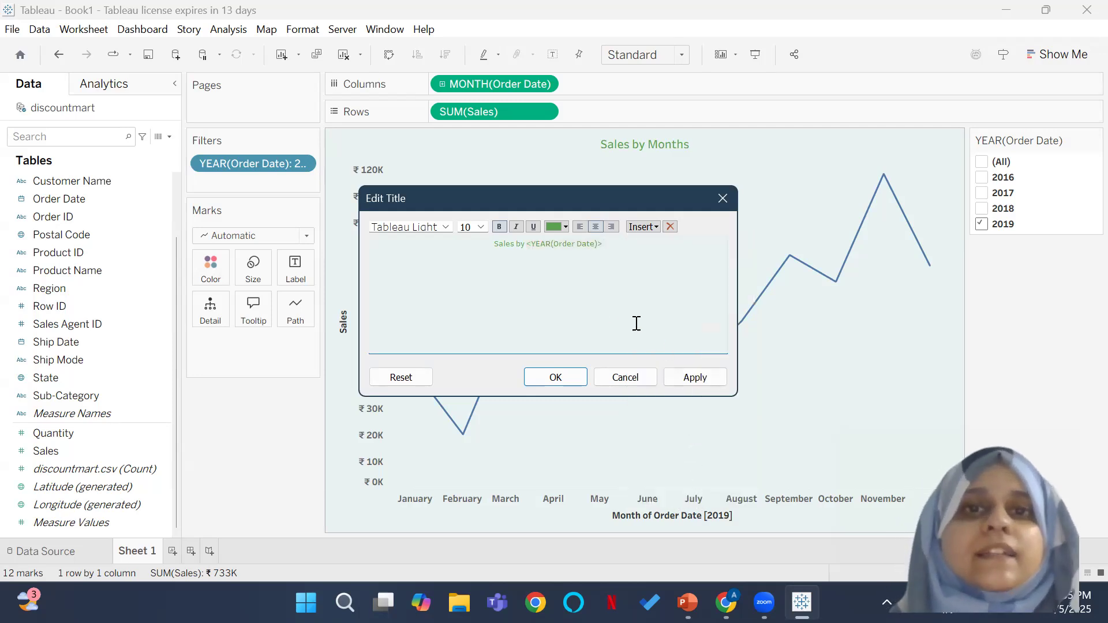
{"action": "left_click", "coordinate": [573, 381]}
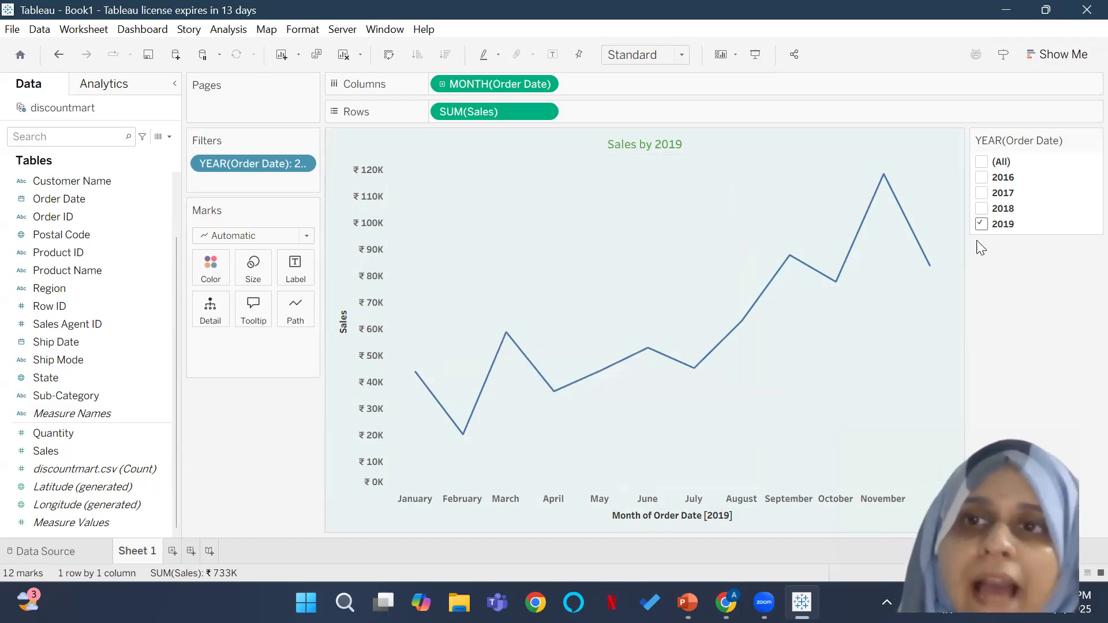
Step: Try other year combinations in the filter, including 2018 alone and all years, and restore the selection to 2019 only
{"action": "left_click", "coordinate": [982, 179]}
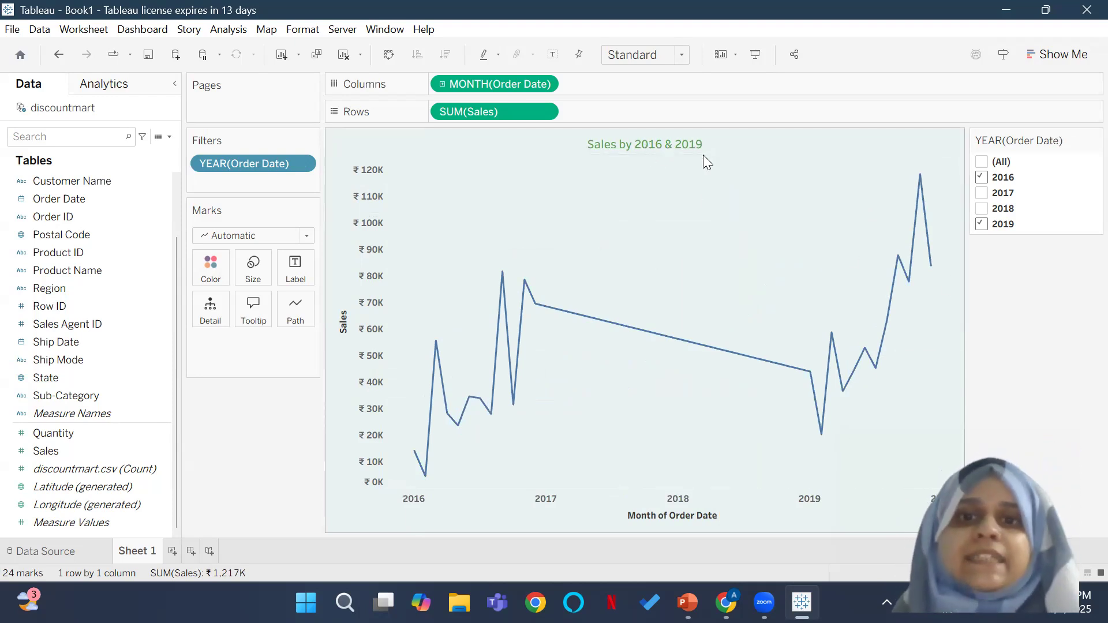
{"action": "left_click", "coordinate": [982, 177]}
{"action": "left_click", "coordinate": [981, 208]}
{"action": "left_click", "coordinate": [981, 224]}
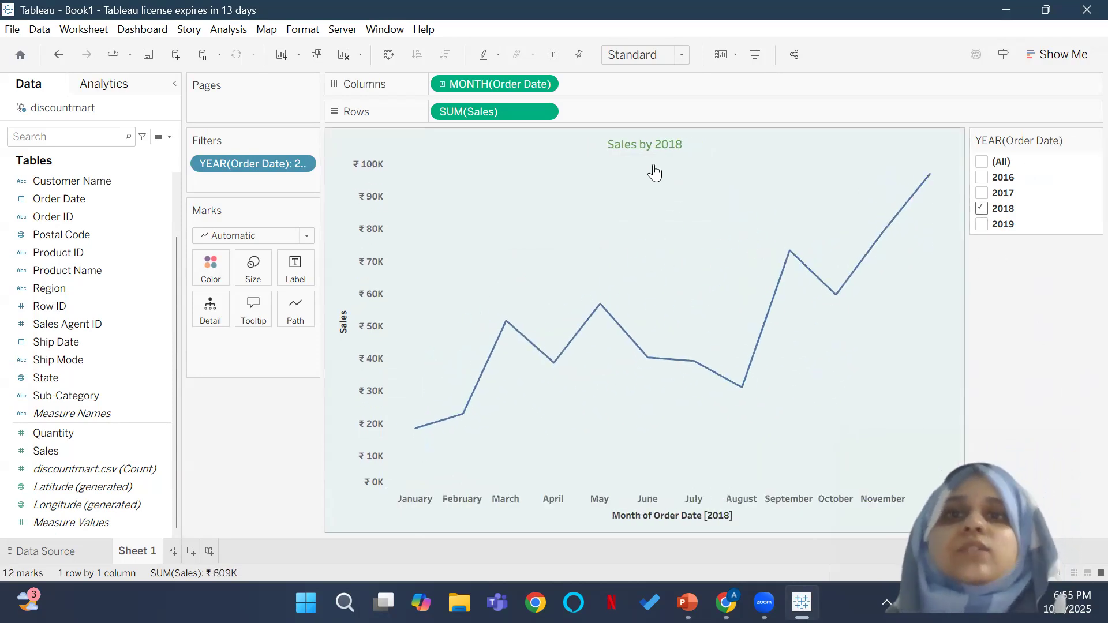
{"action": "left_click", "coordinate": [982, 224]}
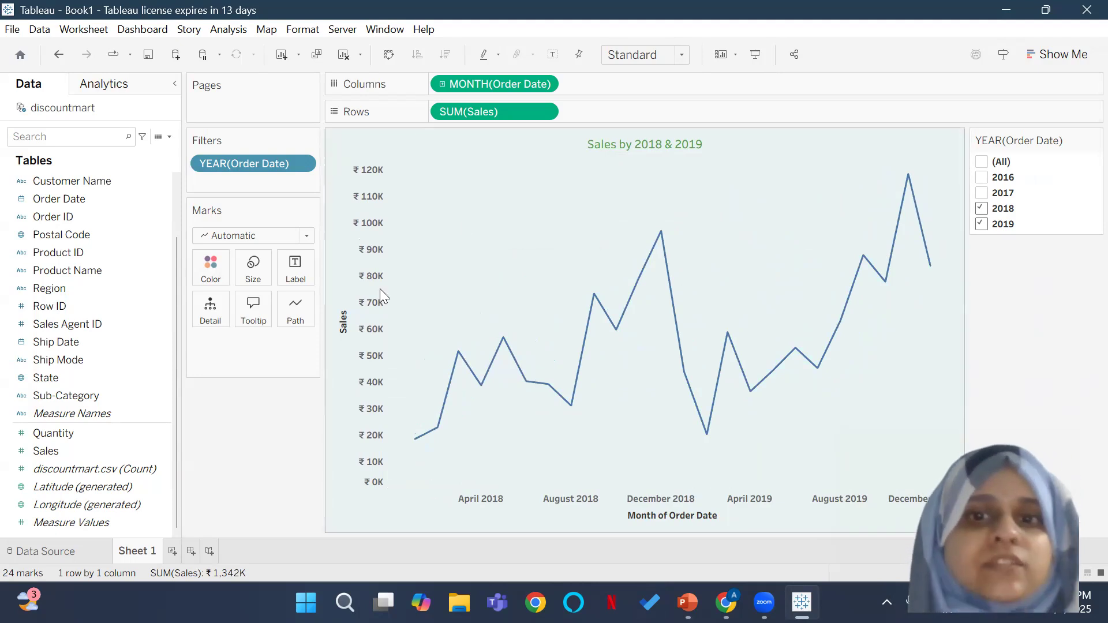
{"action": "left_click", "coordinate": [982, 193]}
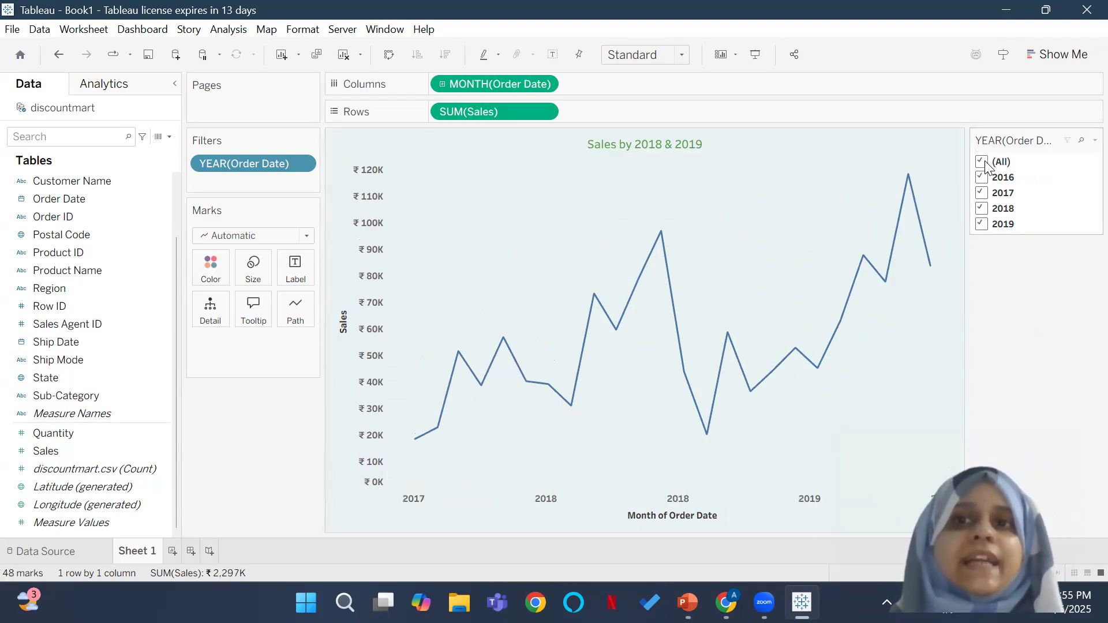
{"action": "left_click", "coordinate": [982, 178]}
{"action": "left_click", "coordinate": [982, 162]}
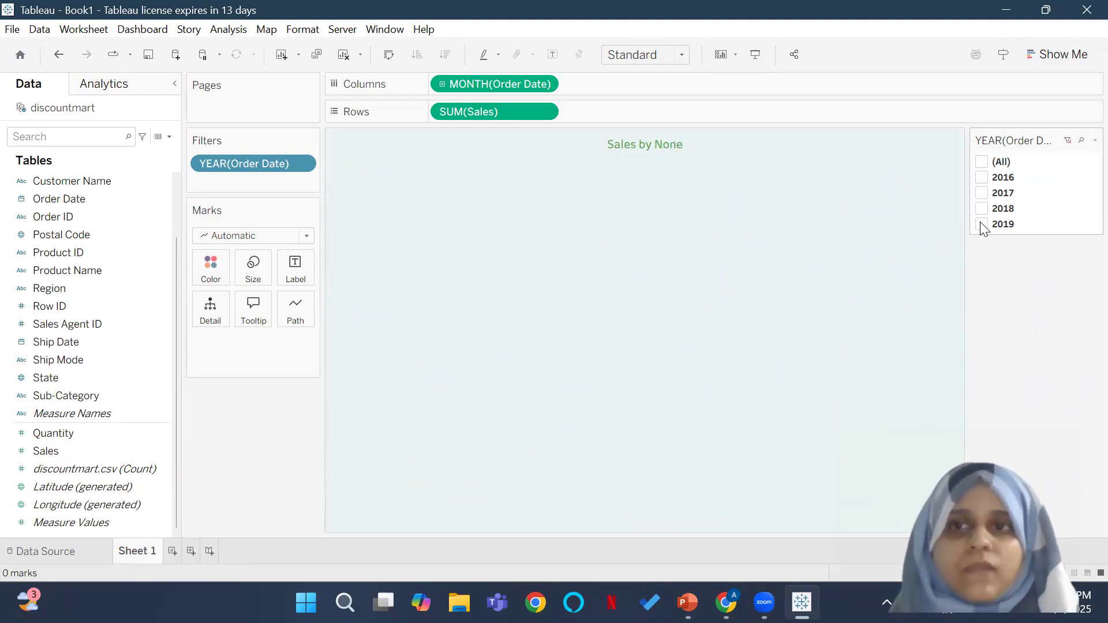
{"action": "left_click", "coordinate": [982, 224]}
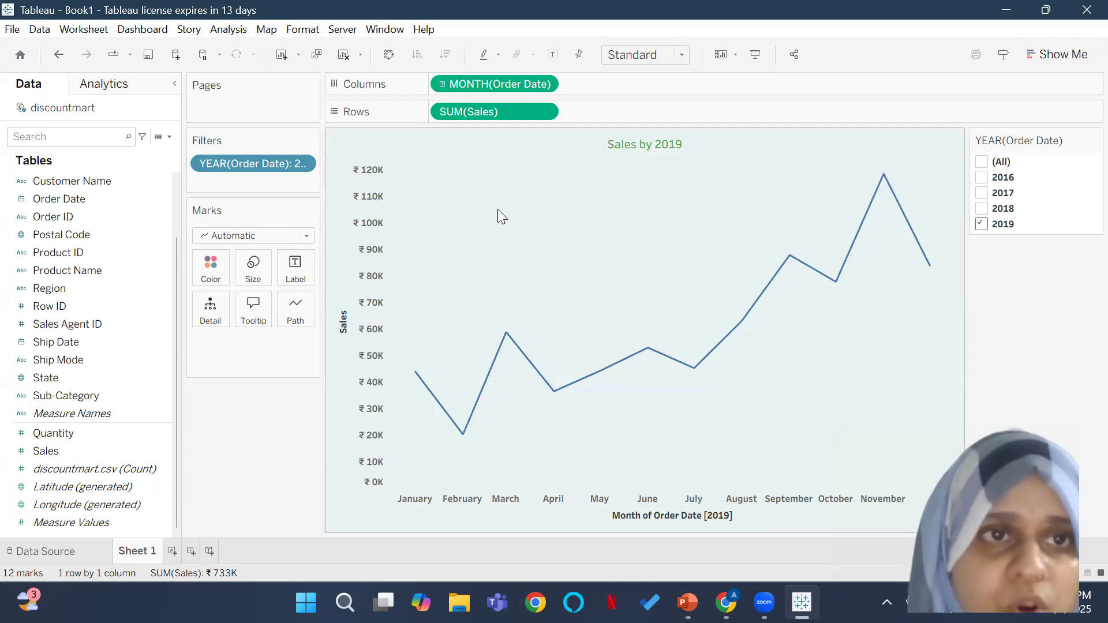
Step: Add an average line for Sales across the entire table of the line chart
{"action": "left_click", "coordinate": [106, 84]}
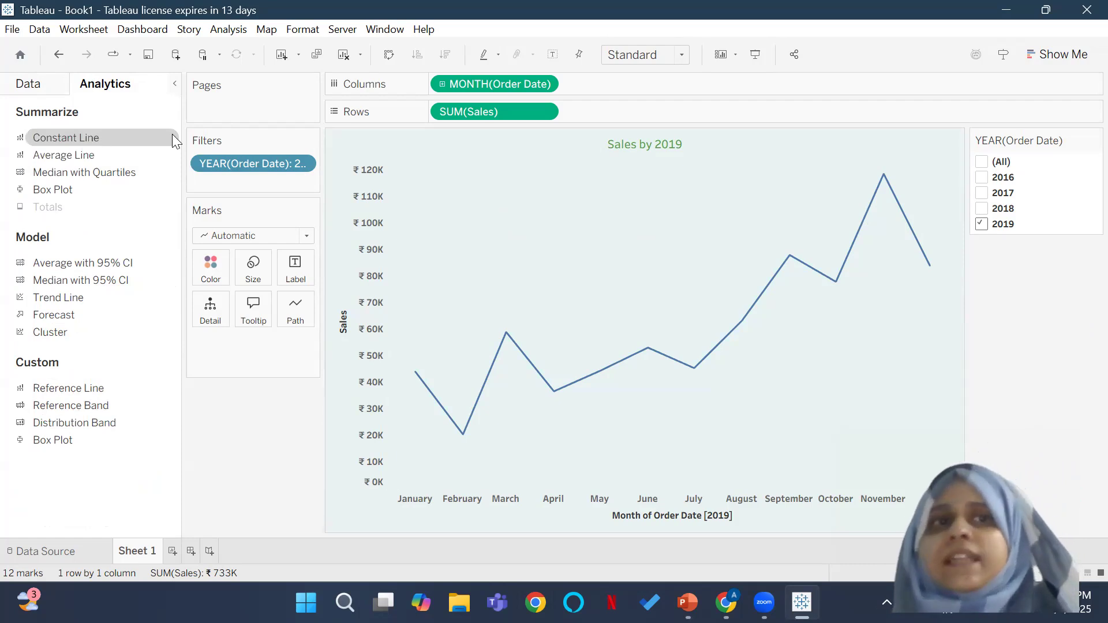
{"action": "left_click_drag", "start_coordinate": [91, 159], "coordinate": [466, 184]}
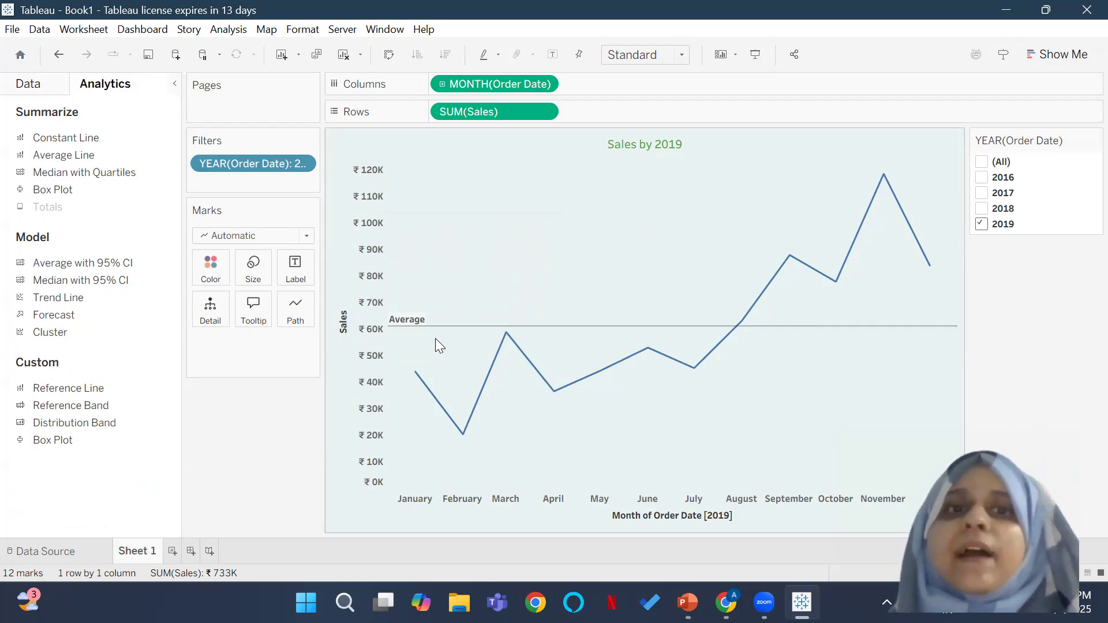
{"action": "mouse_move", "coordinate": [417, 325]}
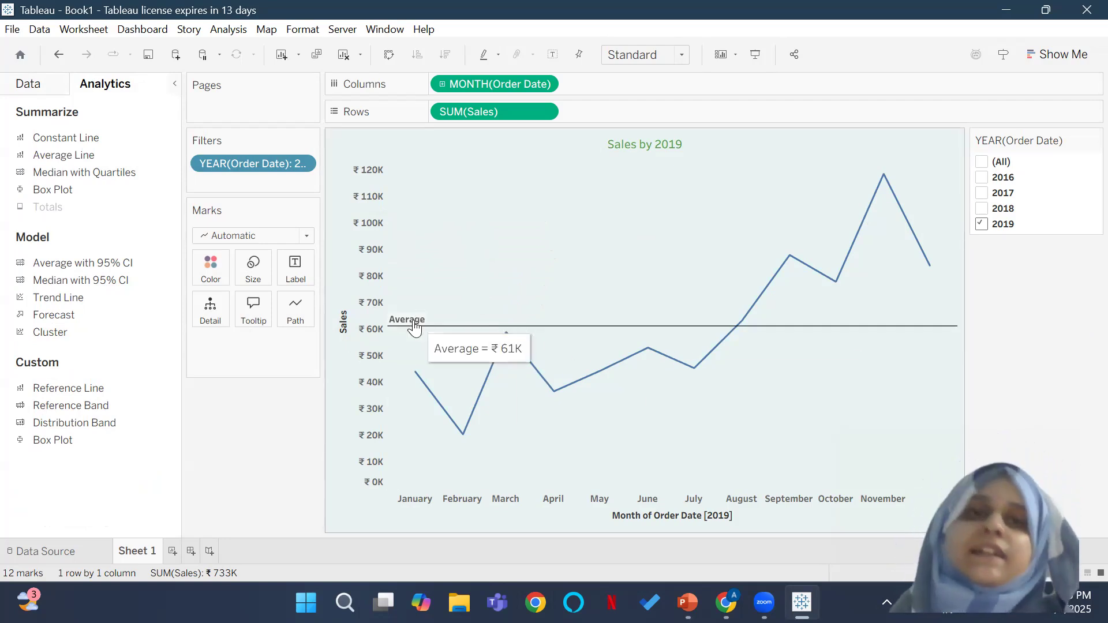
Step: Edit the average reference line to use a custom label starting with "Average:"
{"action": "right_click", "coordinate": [414, 322]}
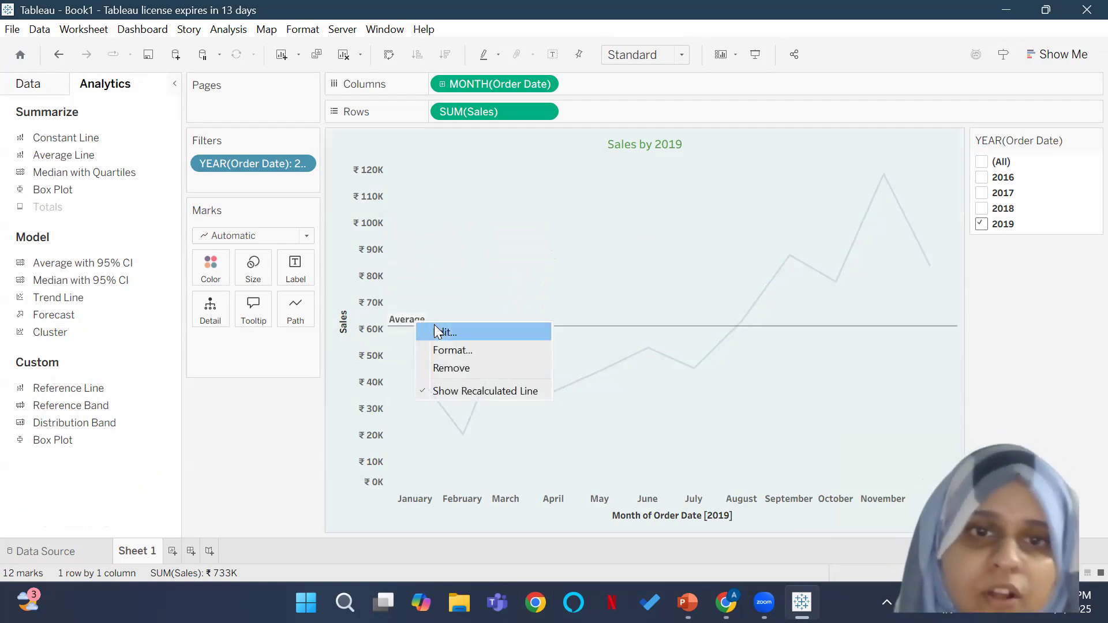
{"action": "left_click", "coordinate": [429, 328]}
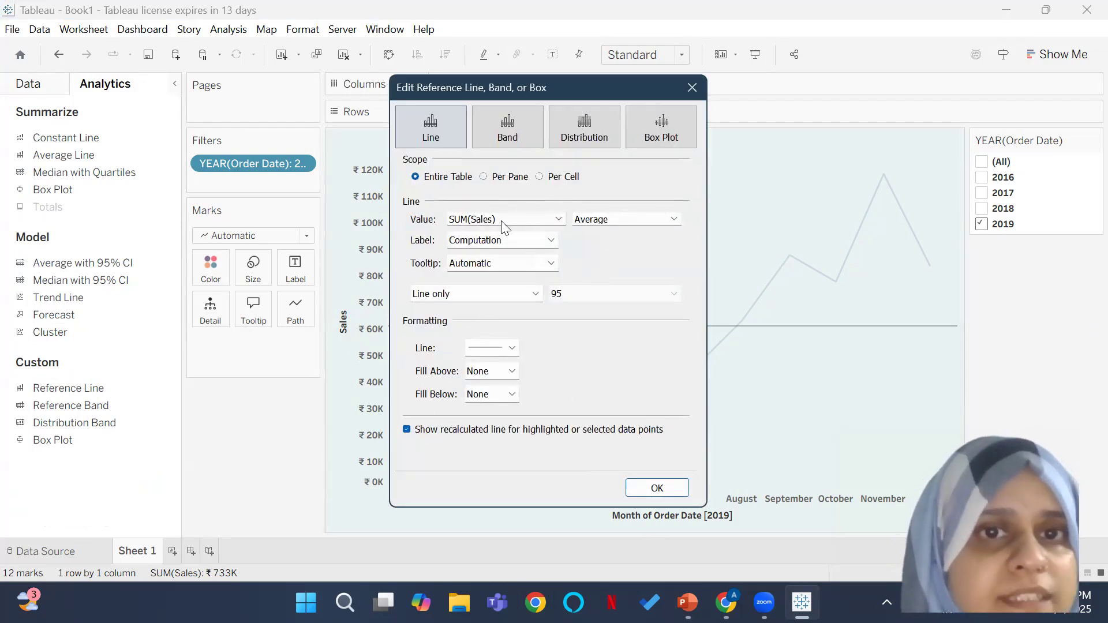
{"action": "left_click", "coordinate": [552, 246]}
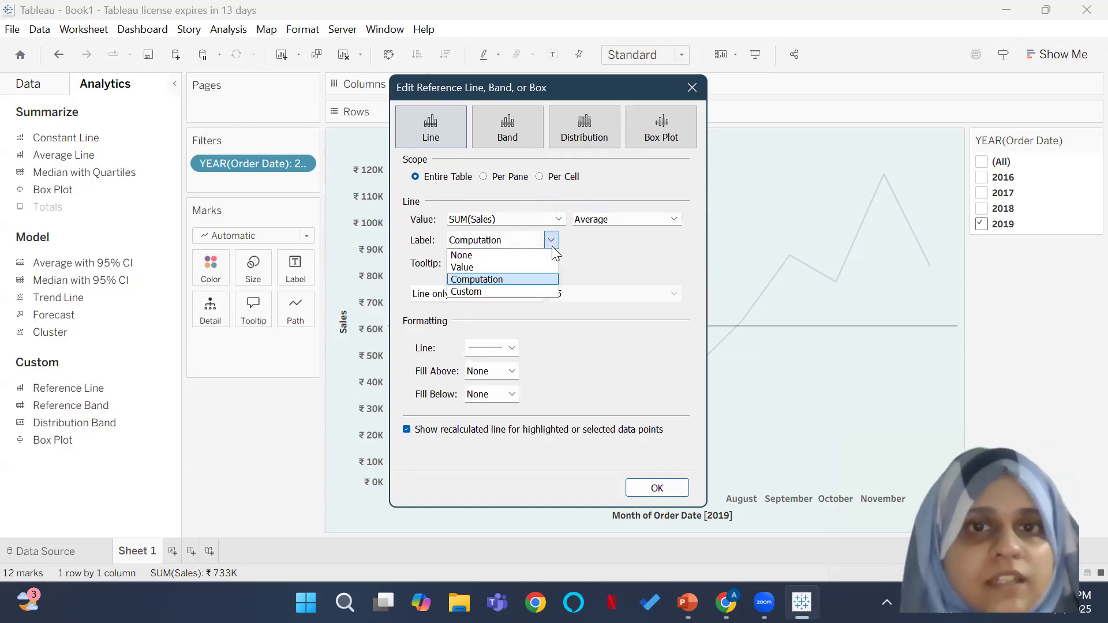
{"action": "left_click", "coordinate": [527, 288]}
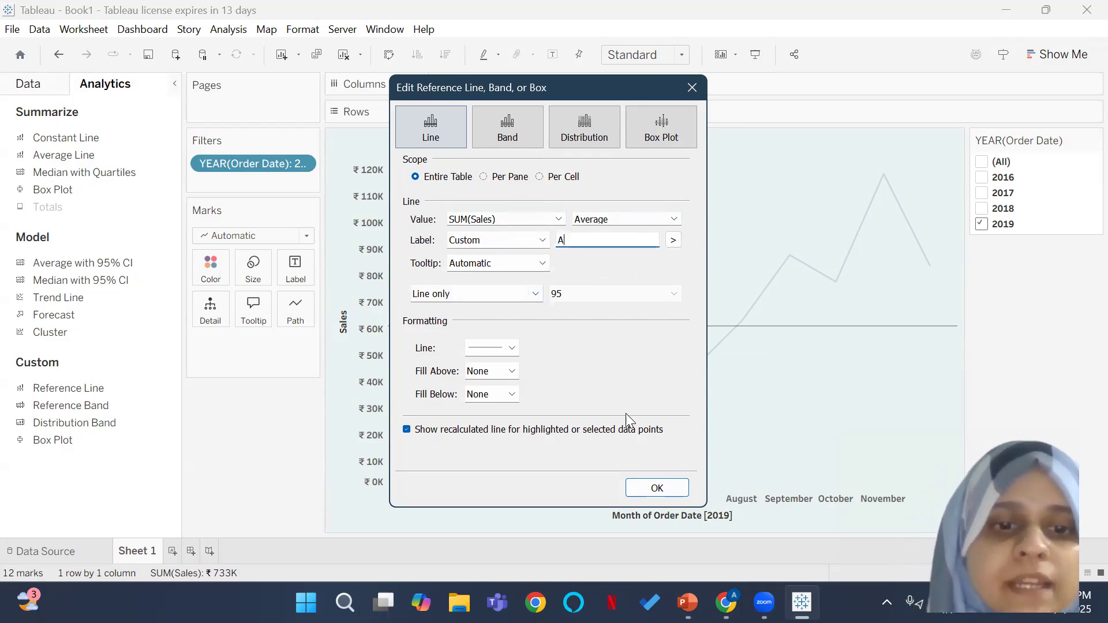
{"action": "type", "text": "Average"}
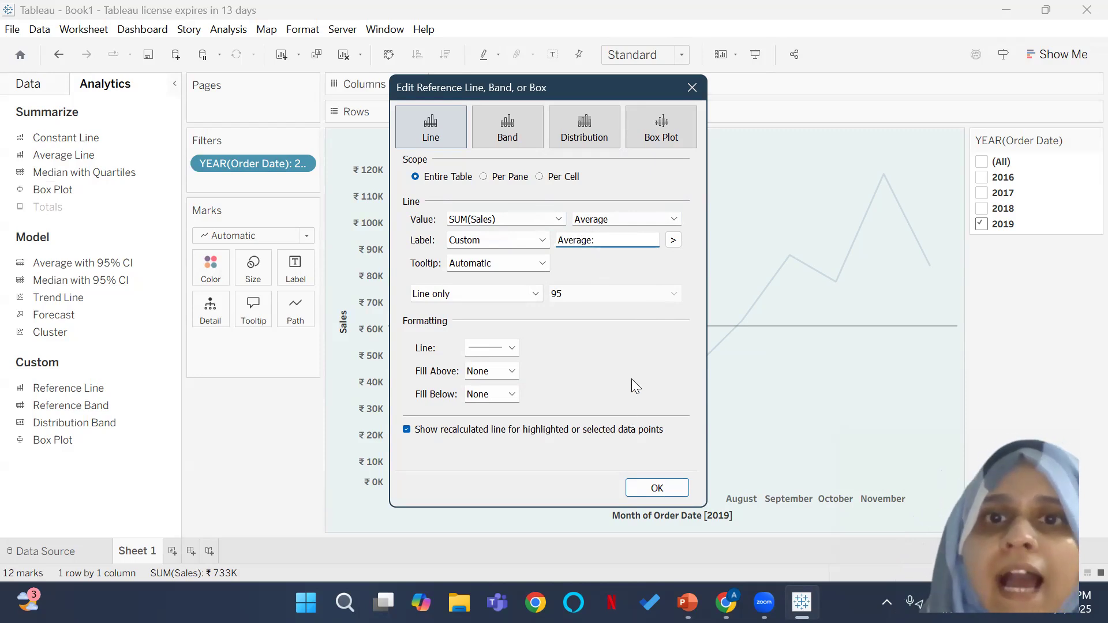
{"action": "type", "text": ":"}
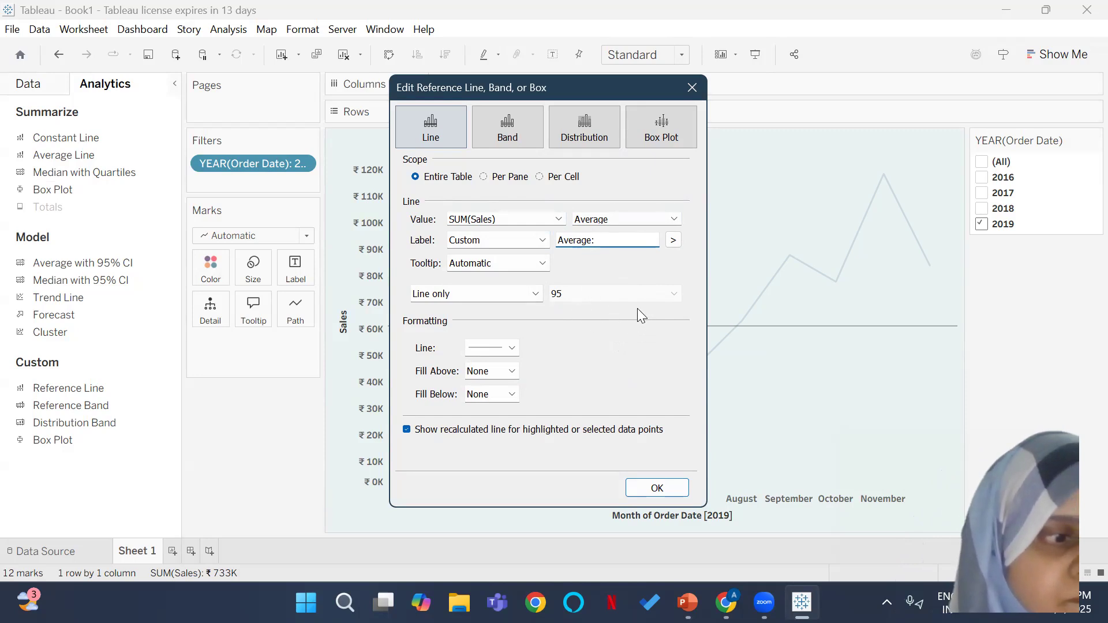
{"action": "type", "text": "V"}
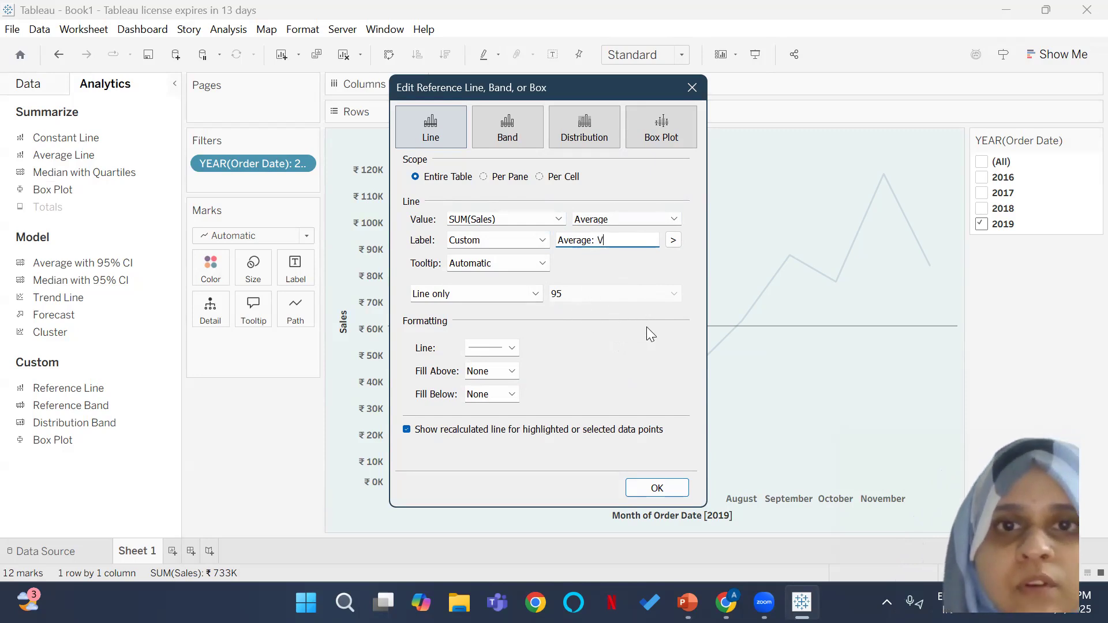
{"action": "type", "text": "alu"}
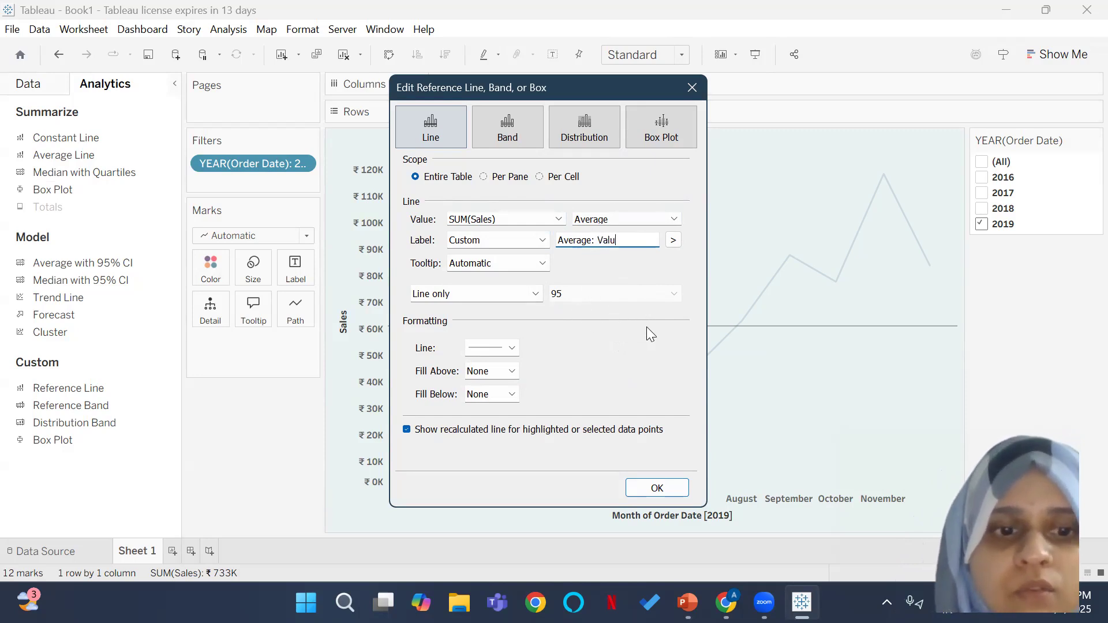
{"action": "type", "text": "e"}
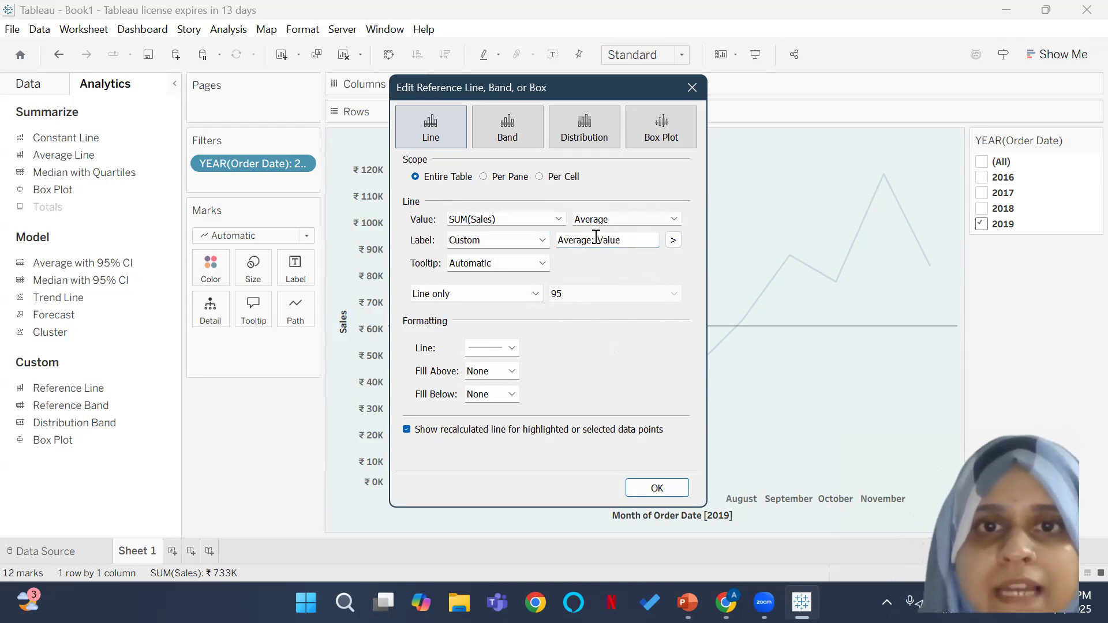
{"action": "left_click", "coordinate": [676, 241]}
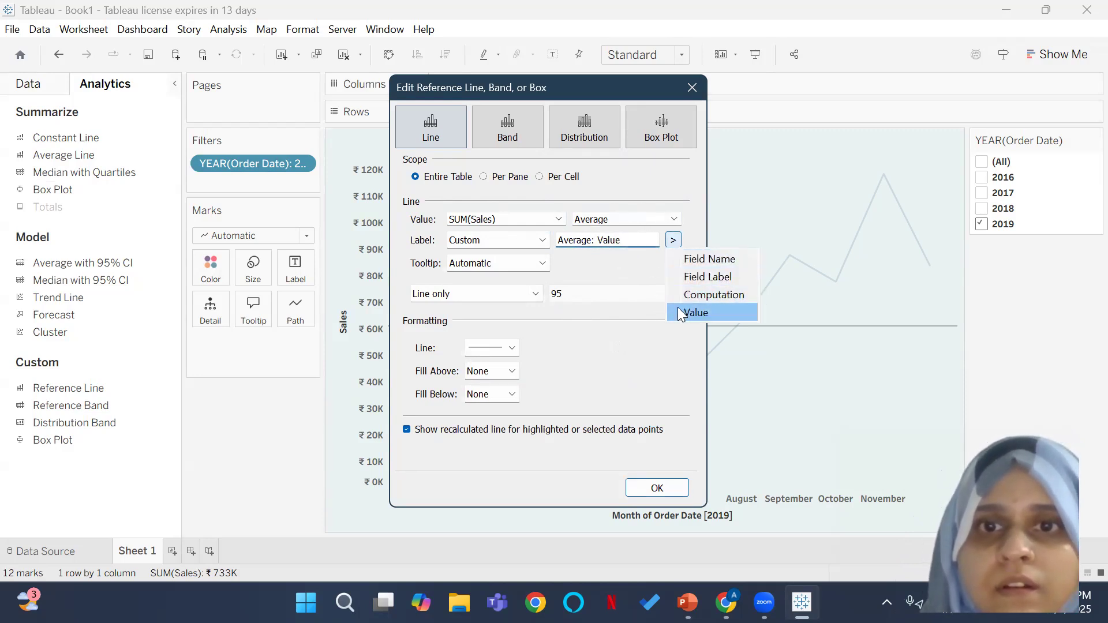
{"action": "left_click", "coordinate": [633, 239]}
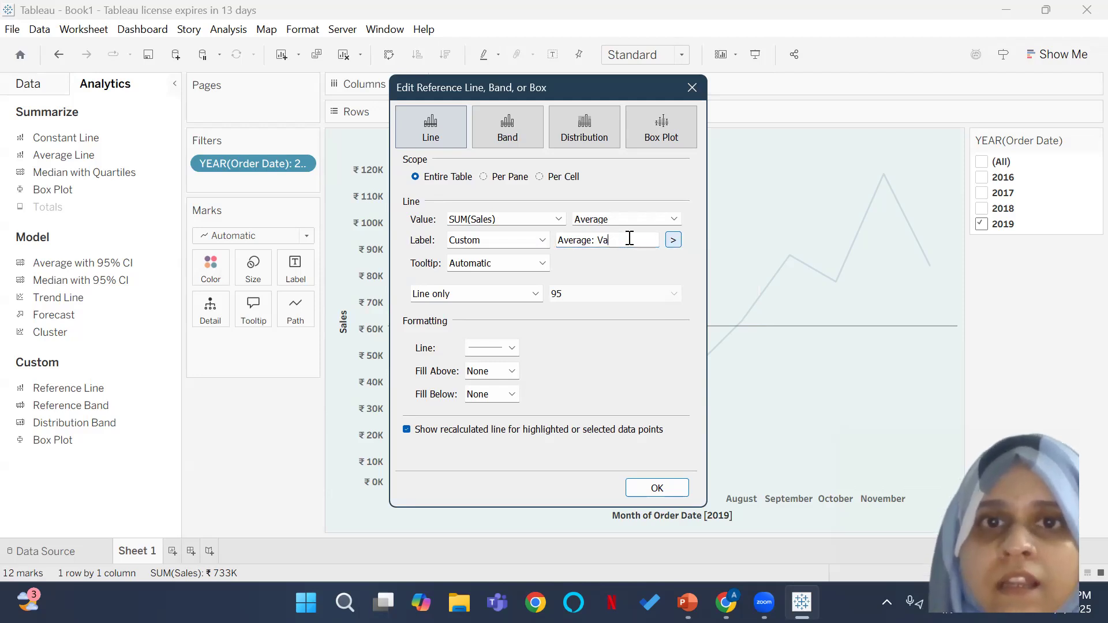
{"action": "left_click", "coordinate": [630, 238]}
Step: Insert the dynamic Value field after "Average:" in the reference line's custom label
{"action": "left_click", "coordinate": [674, 241]}
{"action": "left_click", "coordinate": [704, 306]}
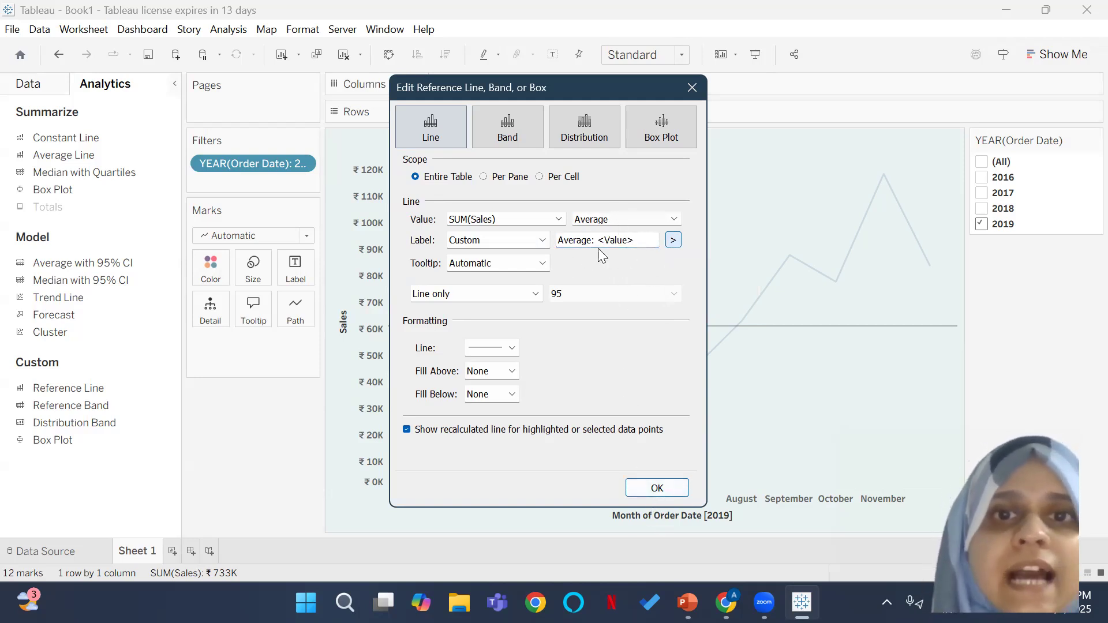
{"action": "left_click", "coordinate": [626, 246]}
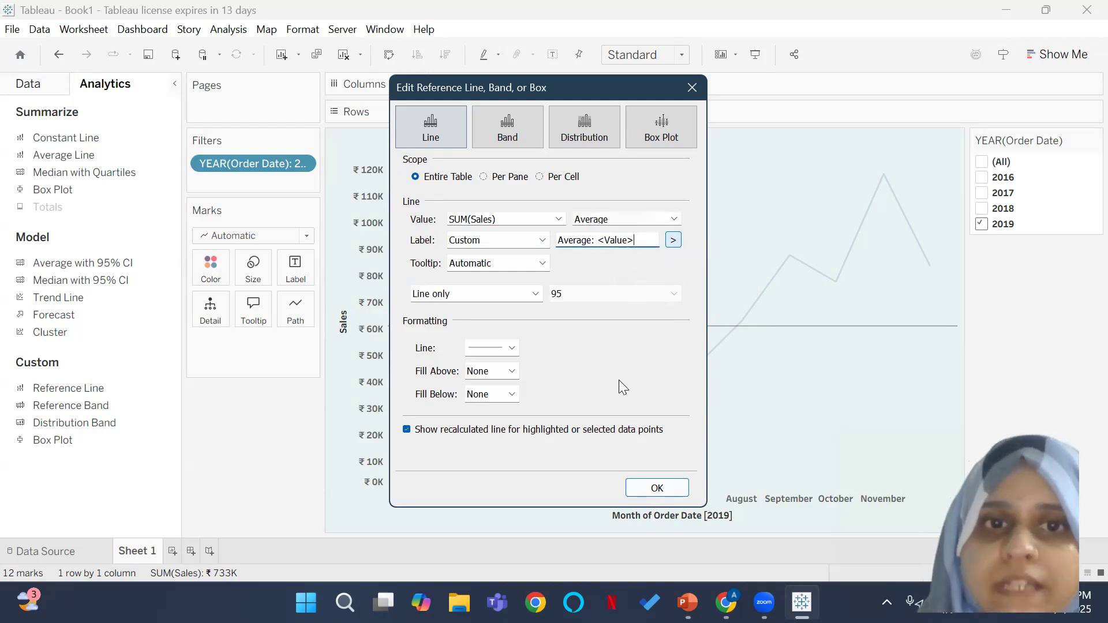
Step: Apply the custom average label to the reference line
{"action": "left_click", "coordinate": [656, 489]}
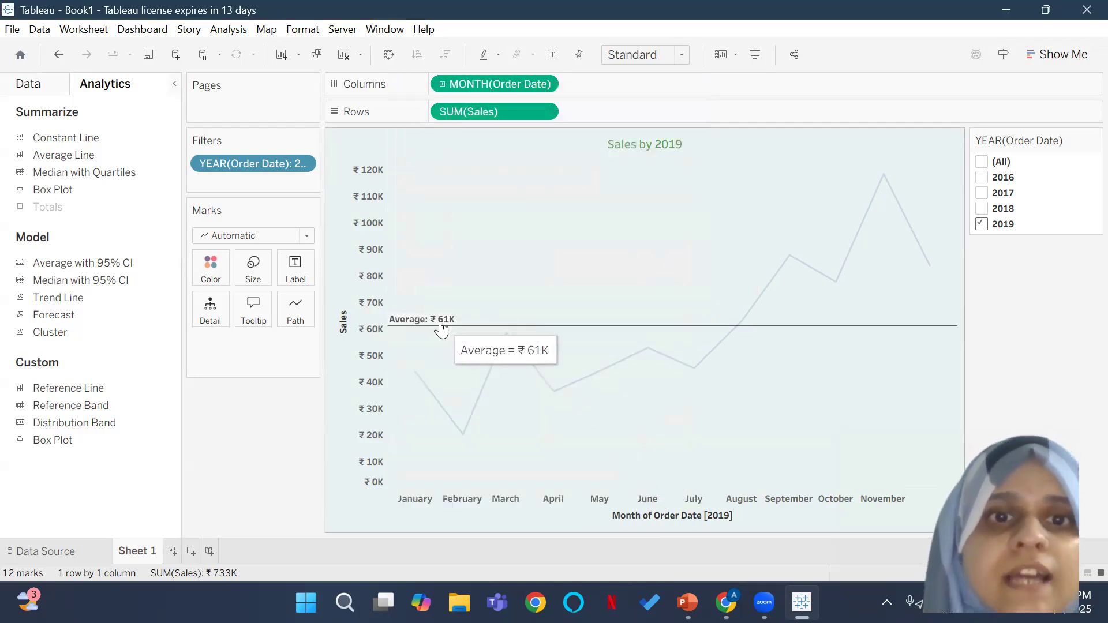
Step: Examine the average line's shading and line formatting options and its reference line settings, leaving them as they are
{"action": "mouse_move", "coordinate": [442, 332]}
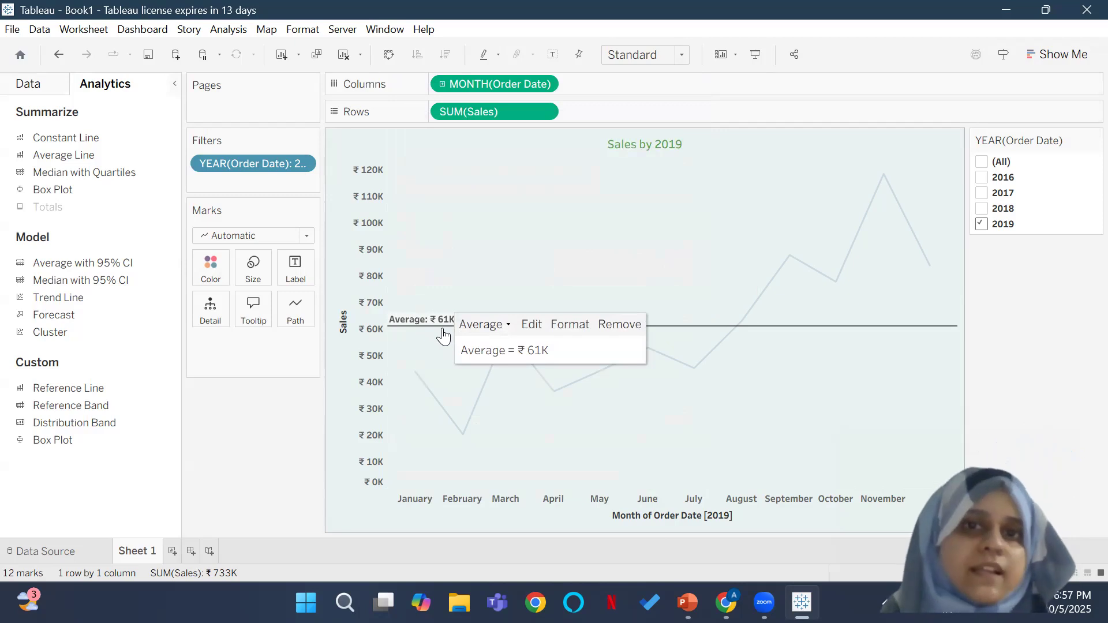
{"action": "left_click", "coordinate": [571, 328]}
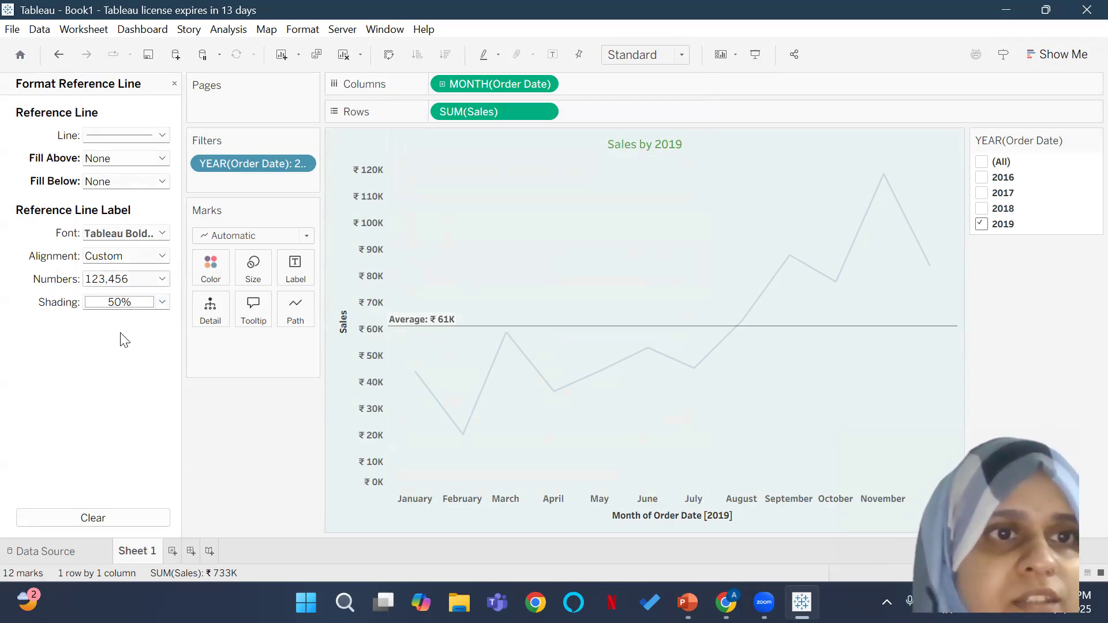
{"action": "left_click", "coordinate": [161, 303]}
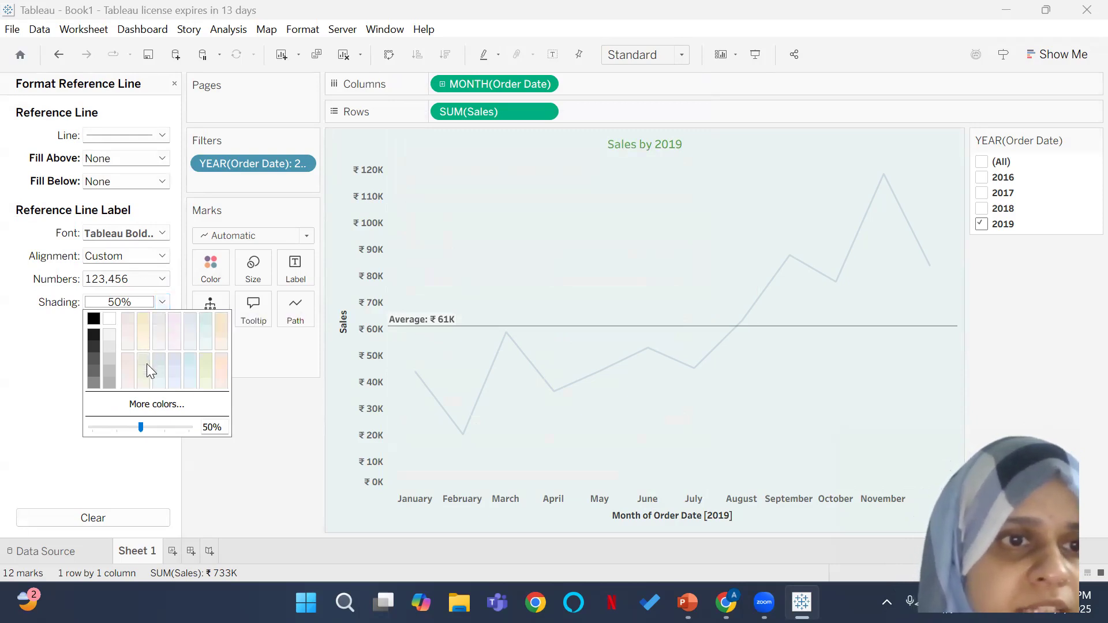
{"action": "left_click", "coordinate": [19, 184]}
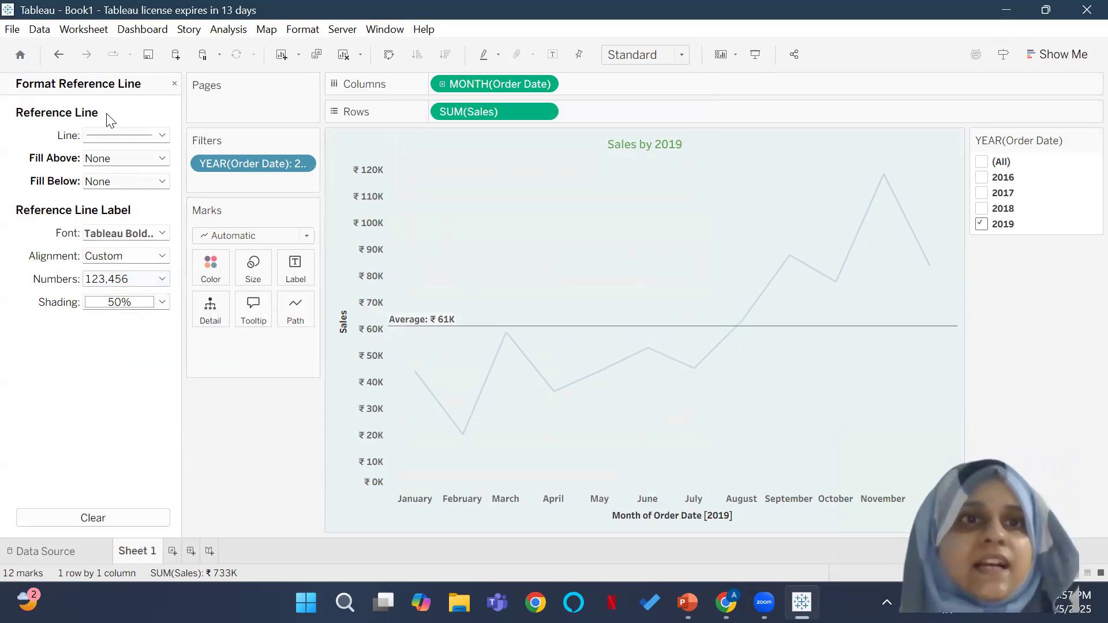
{"action": "left_click", "coordinate": [132, 137]}
{"action": "left_click", "coordinate": [130, 452]}
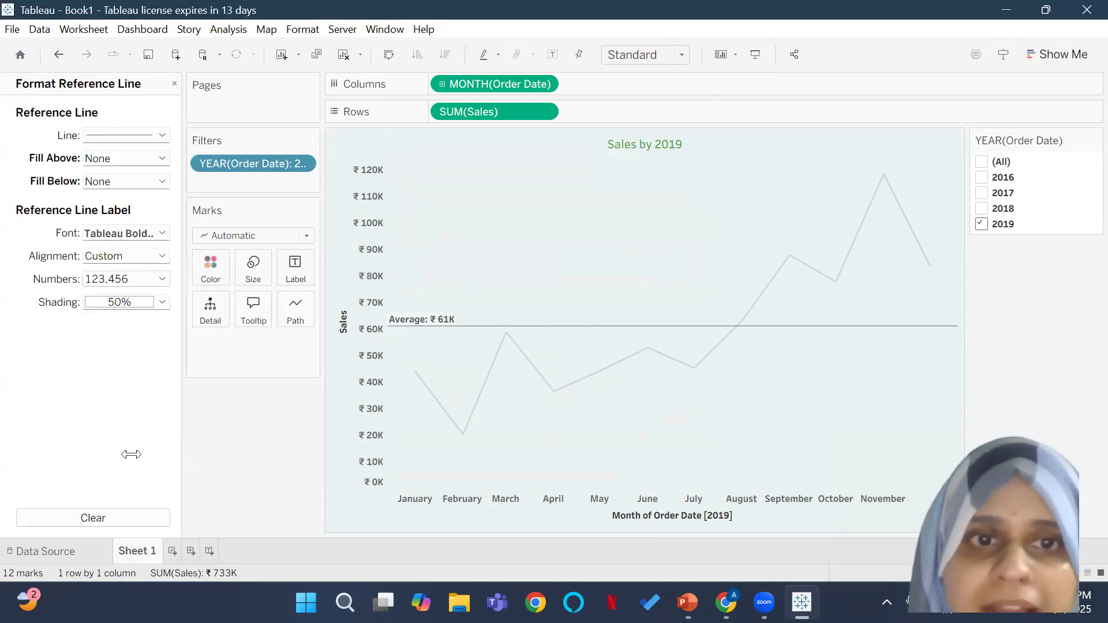
{"action": "left_click", "coordinate": [174, 83]}
{"action": "right_click", "coordinate": [425, 324]}
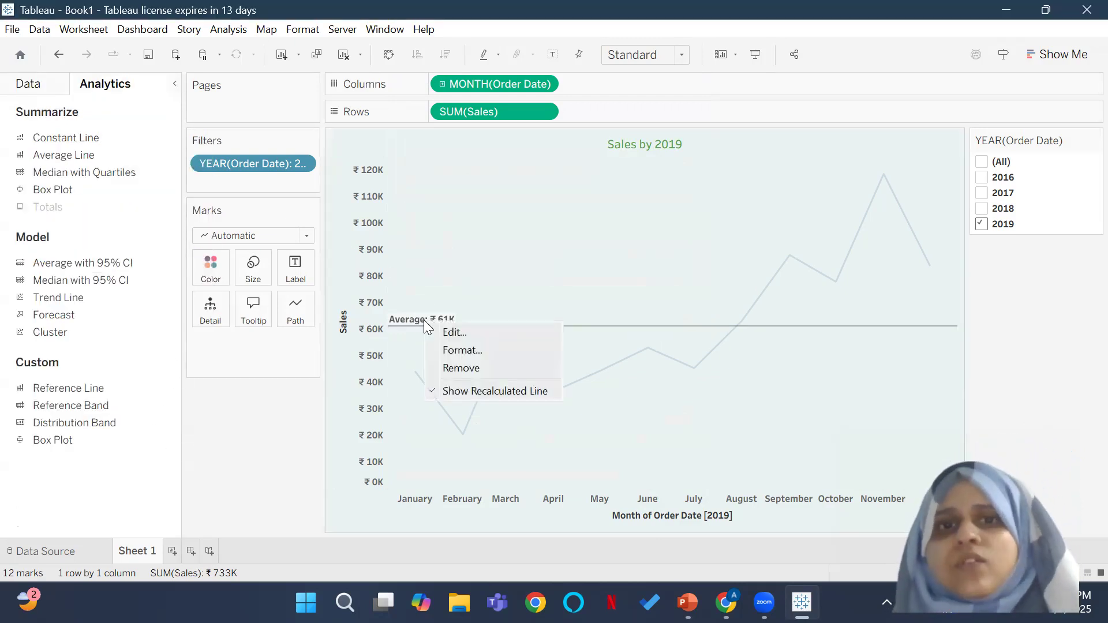
{"action": "left_click", "coordinate": [462, 334]}
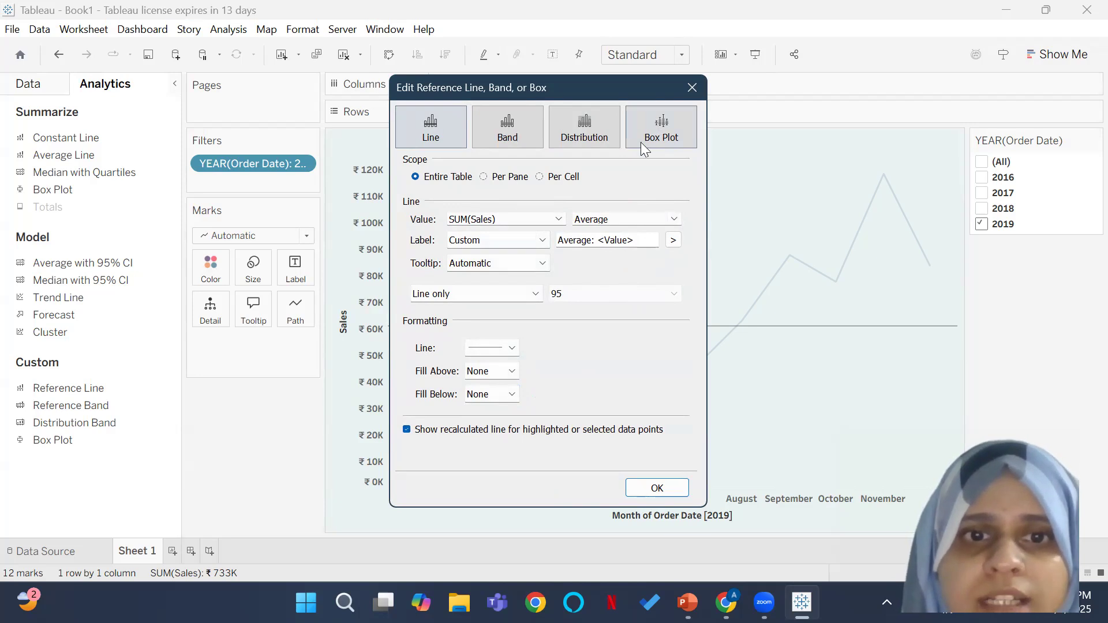
{"action": "left_click", "coordinate": [692, 86]}
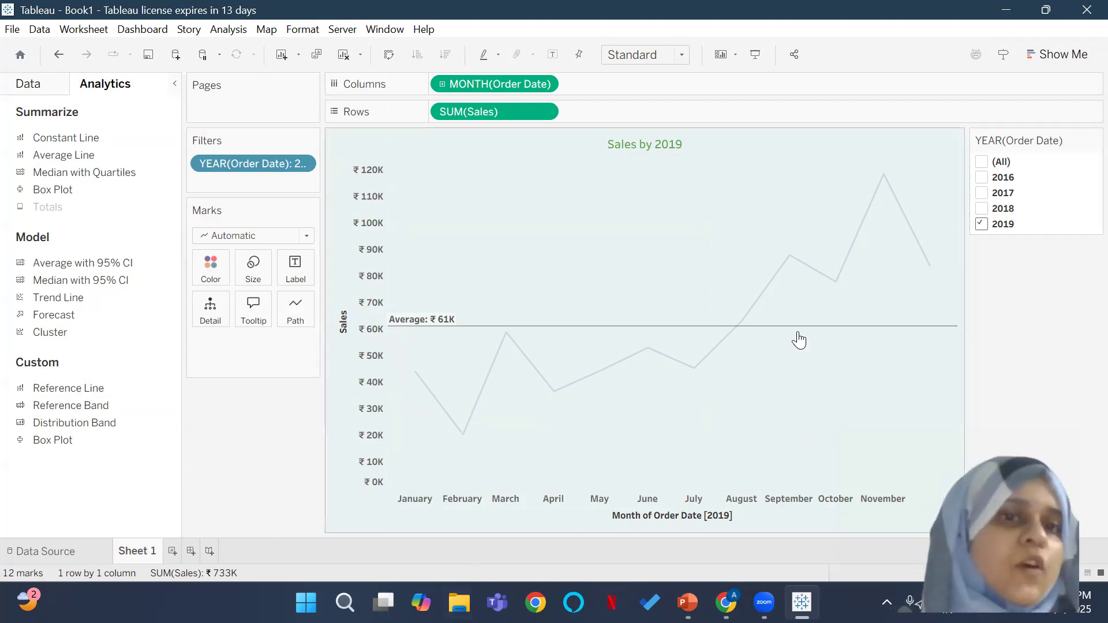
Step: Rename the Sheet 1 worksheet as Sales
{"action": "right_click", "coordinate": [137, 552]}
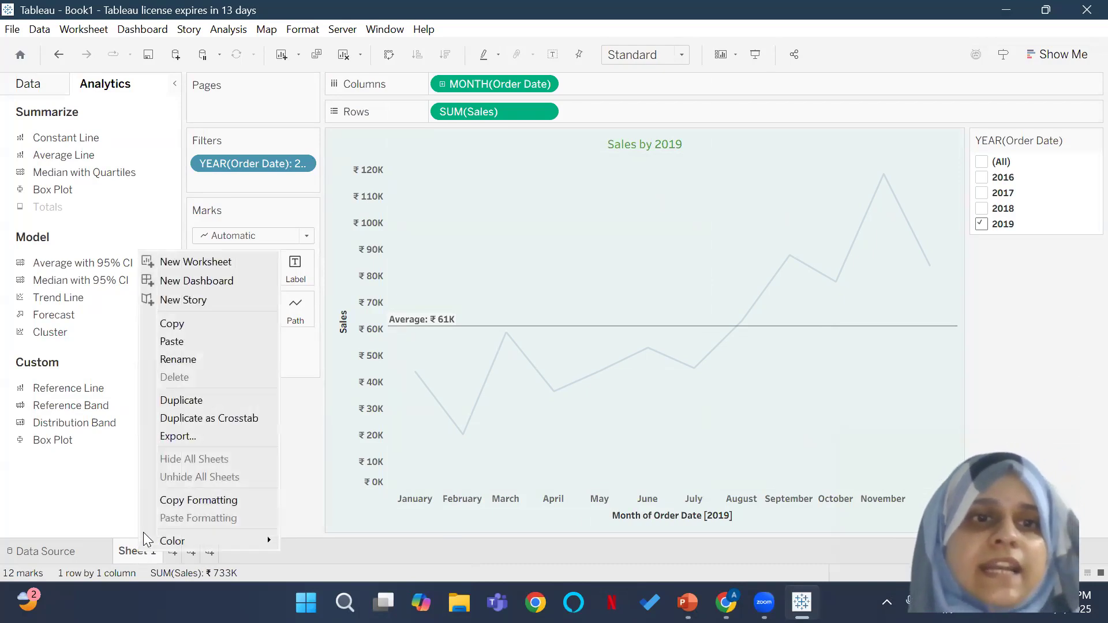
{"action": "left_click", "coordinate": [200, 356]}
{"action": "type", "text": "Sales"}
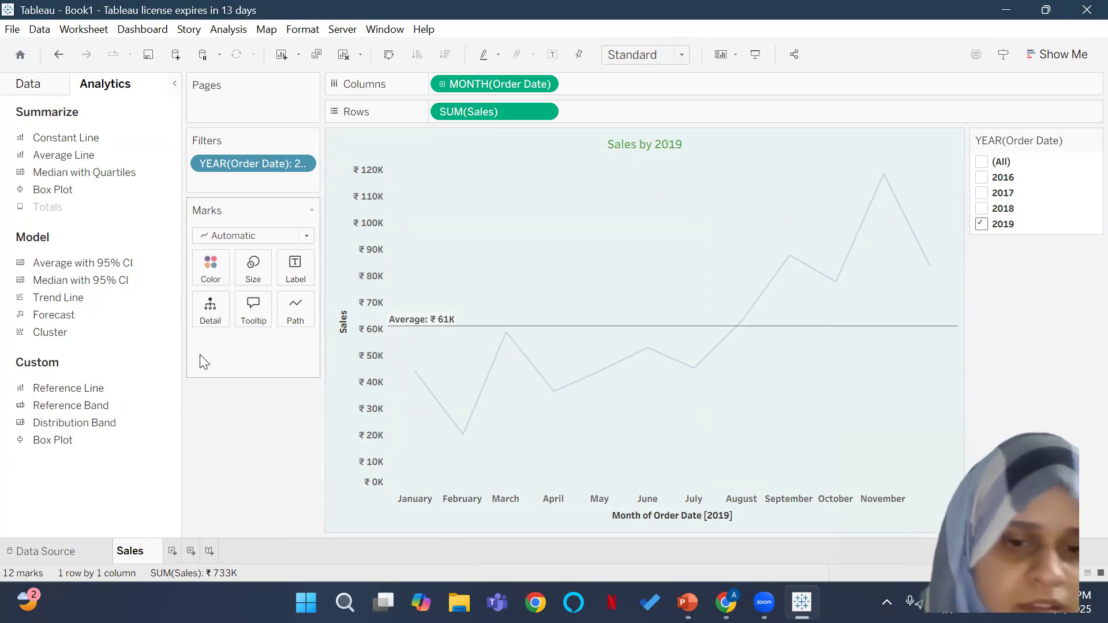
{"action": "key", "text": "BackSpace"}
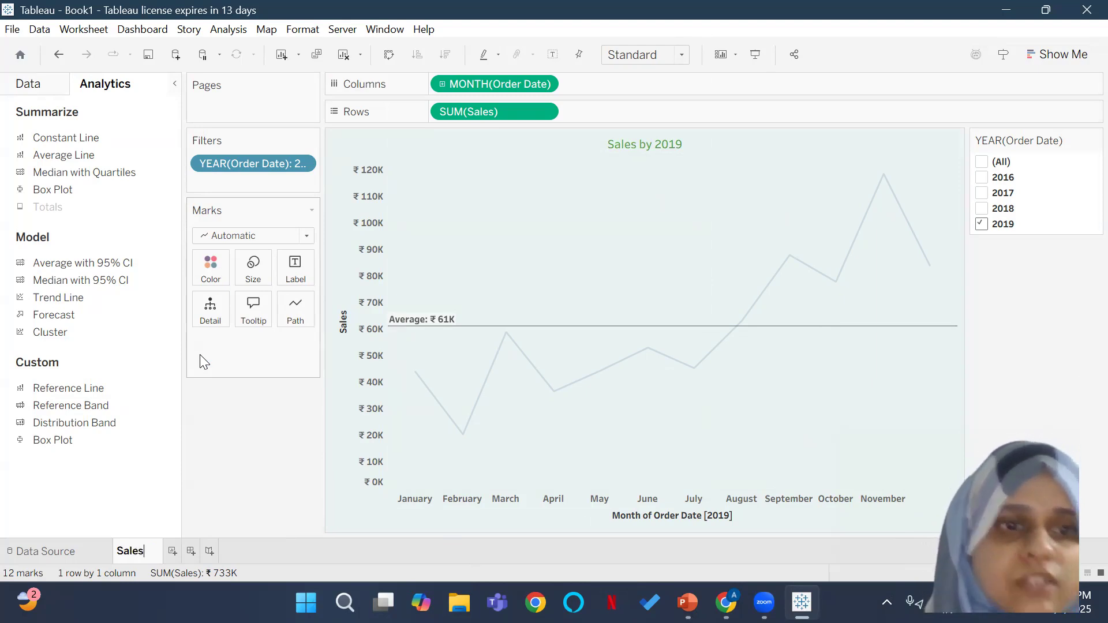
{"action": "left_click", "coordinate": [290, 557]}
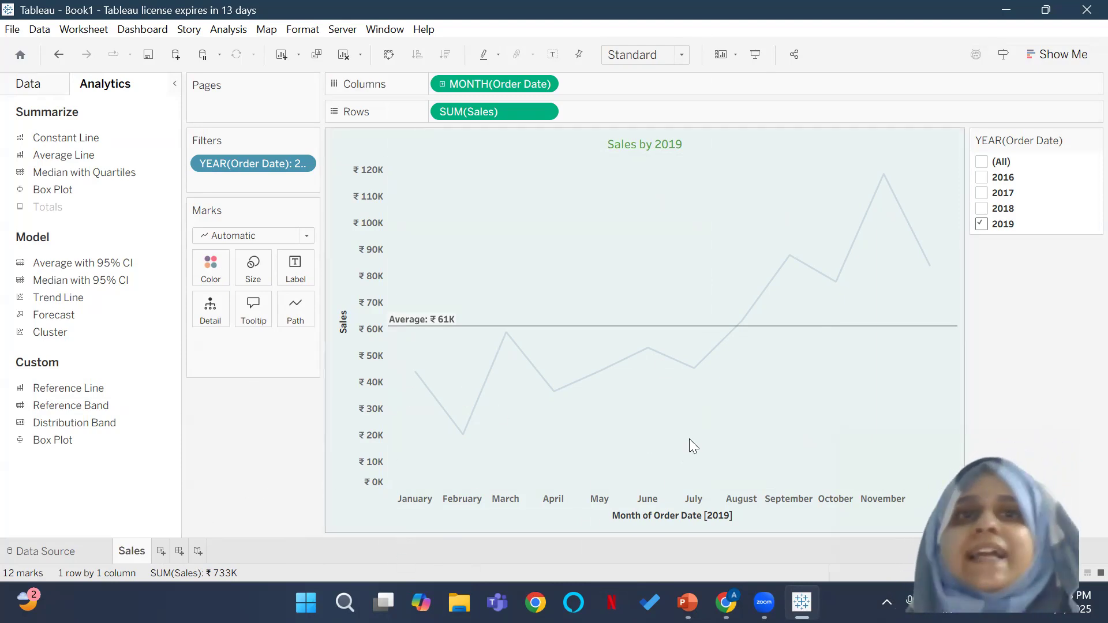
Step: Duplicate the Sales worksheet
{"action": "right_click", "coordinate": [122, 554]}
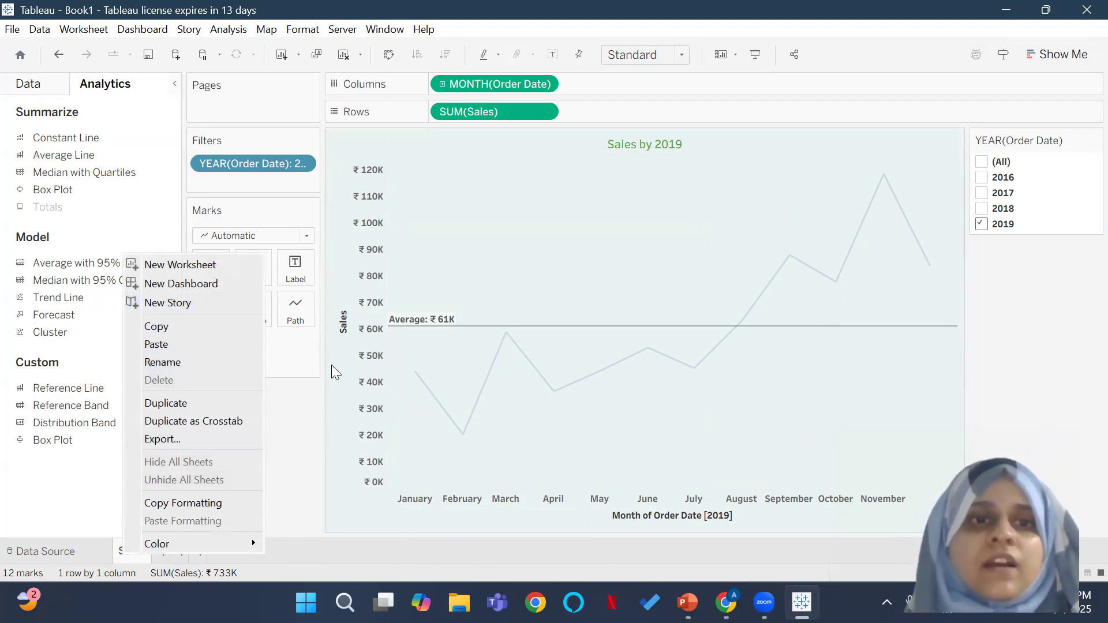
{"action": "left_click", "coordinate": [287, 453]}
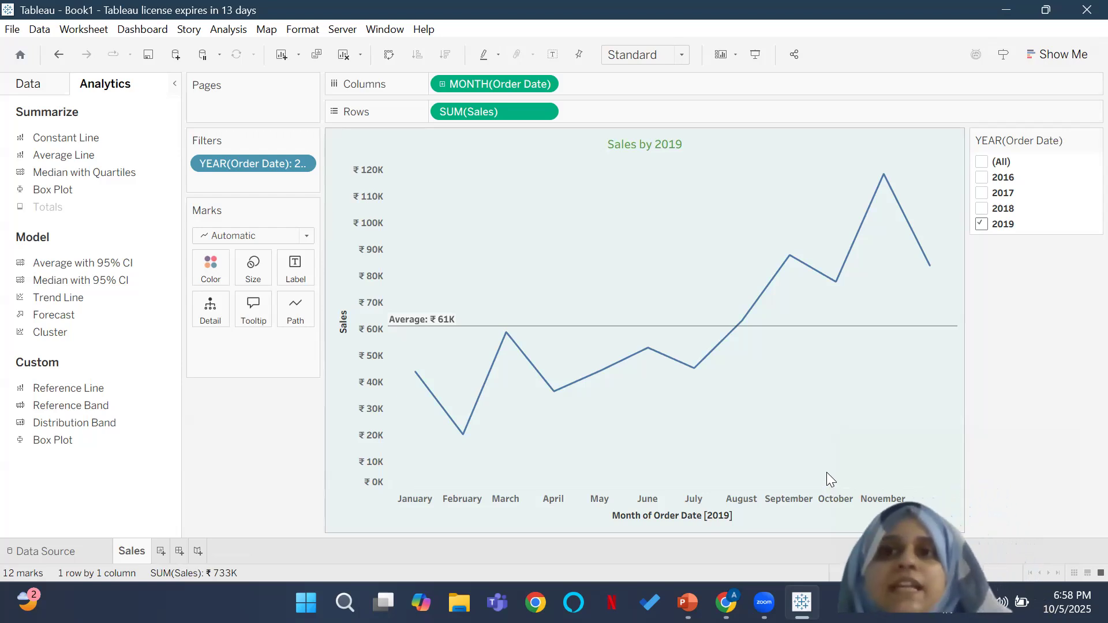
{"action": "right_click", "coordinate": [112, 550]}
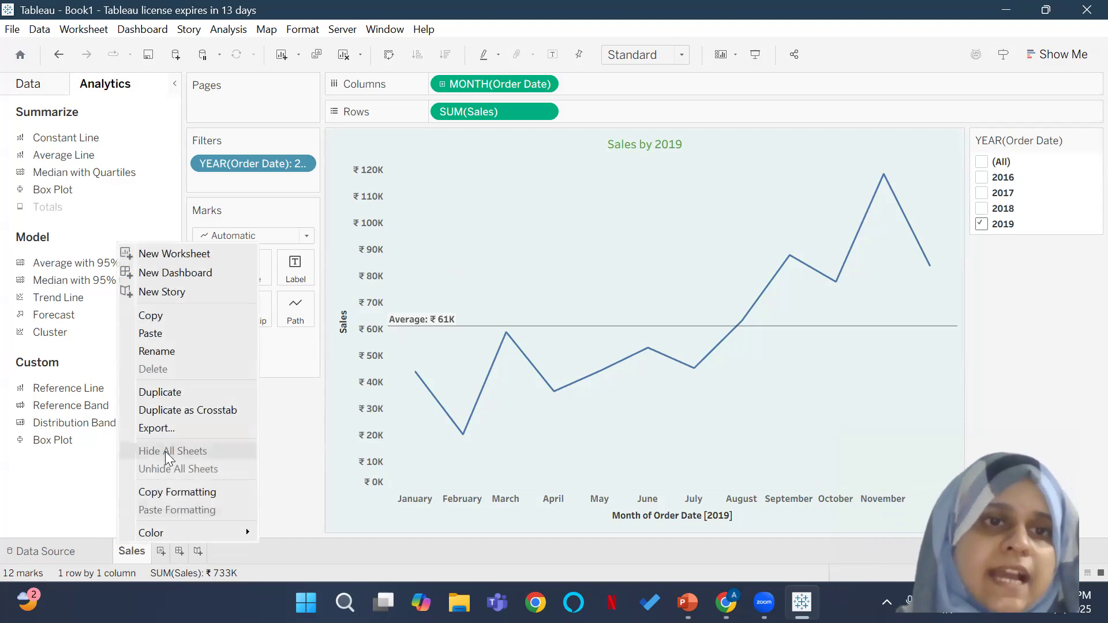
{"action": "left_click", "coordinate": [184, 399]}
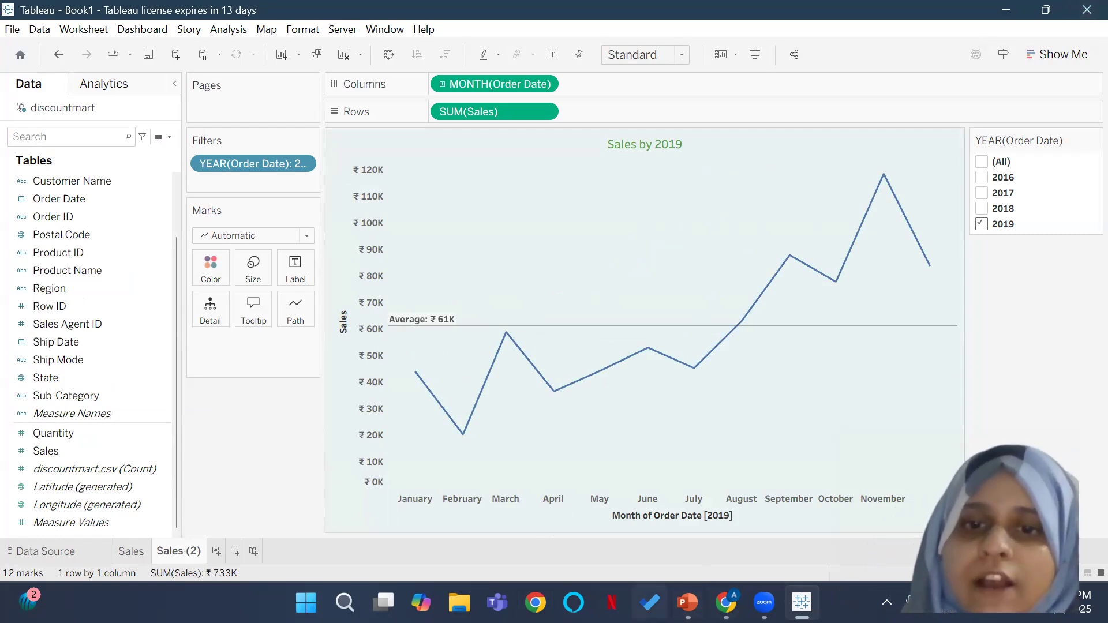
Step: Switch to PowerPoint, view the sample Discount Mart dashboard on slide 7, and return to Tableau
{"action": "left_click", "coordinate": [687, 603]}
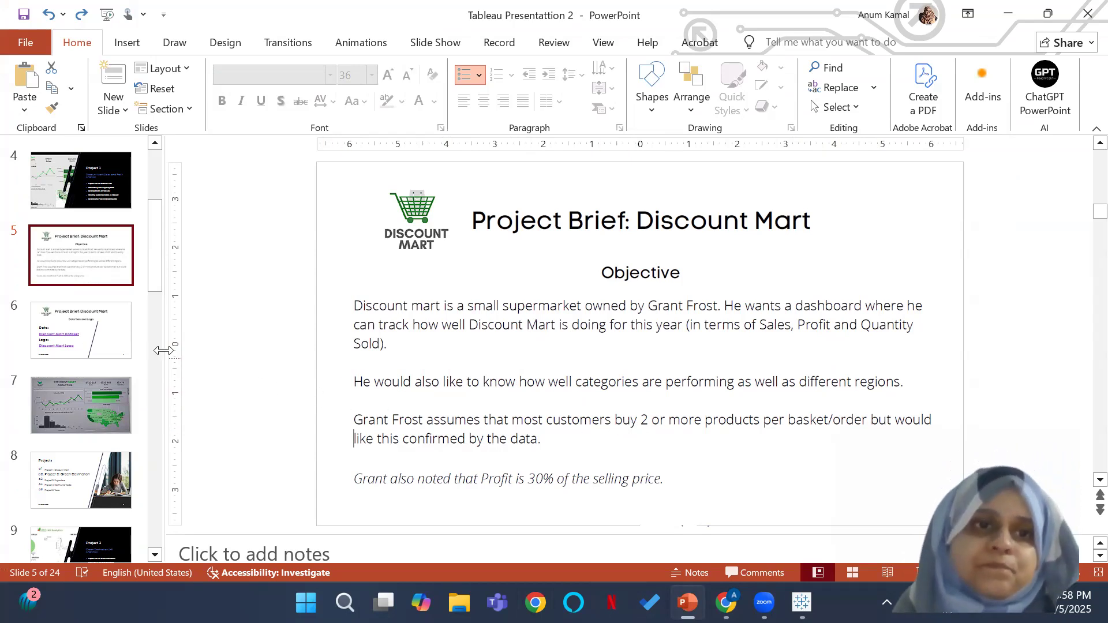
{"action": "left_click", "coordinate": [108, 406]}
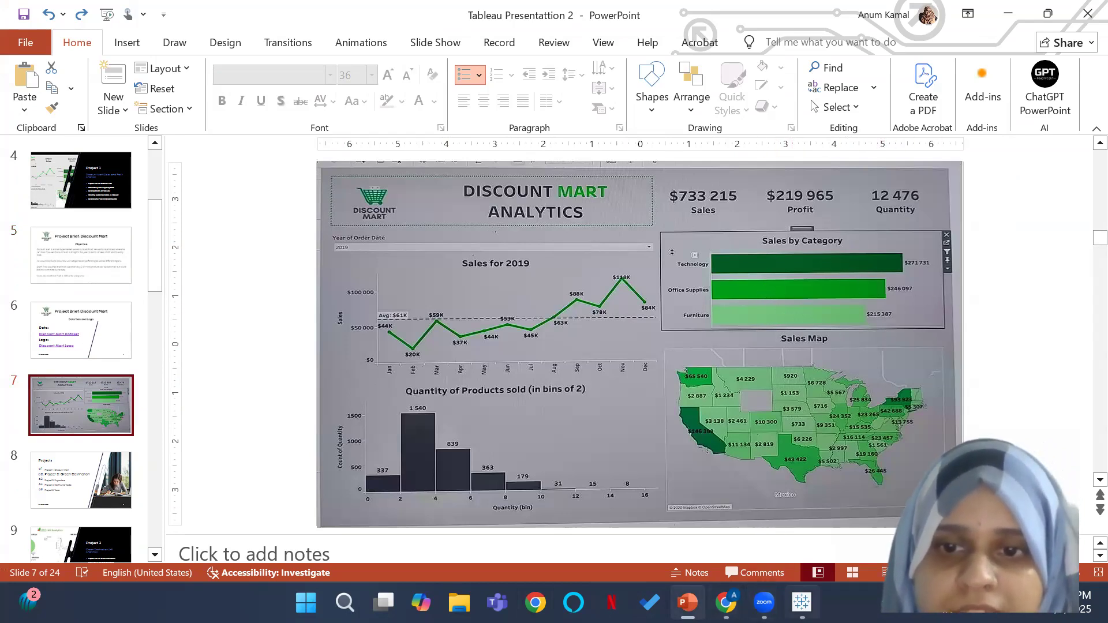
{"action": "left_click", "coordinate": [802, 602]}
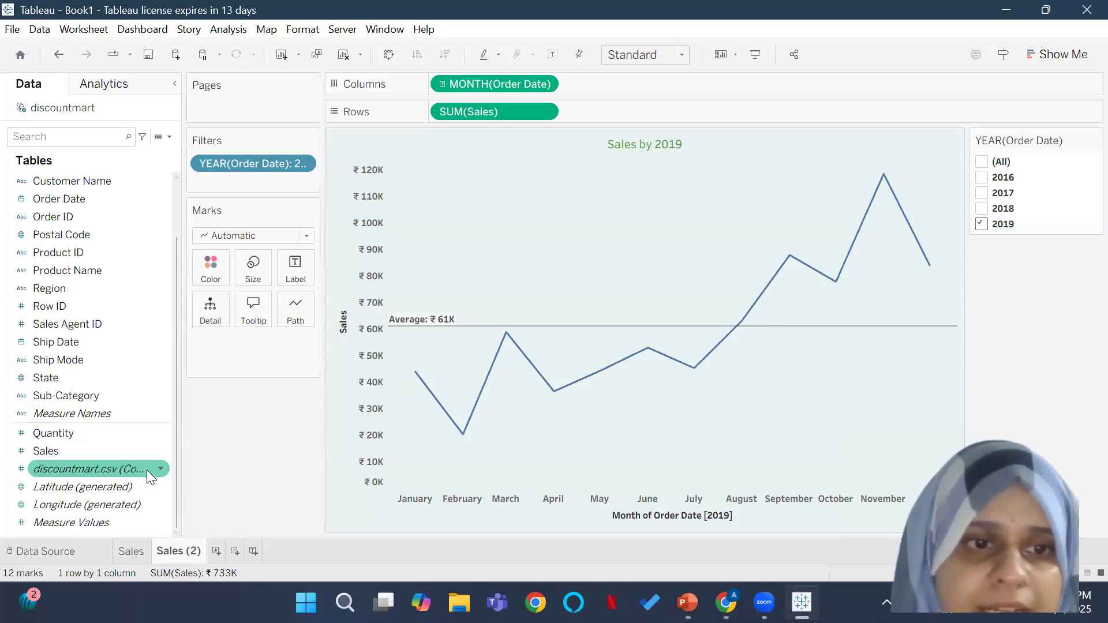
Step: Reword the Sales worksheet's title to "Sales for" followed by the dynamic YEAR(Order Date) field
{"action": "double_click", "coordinate": [648, 143]}
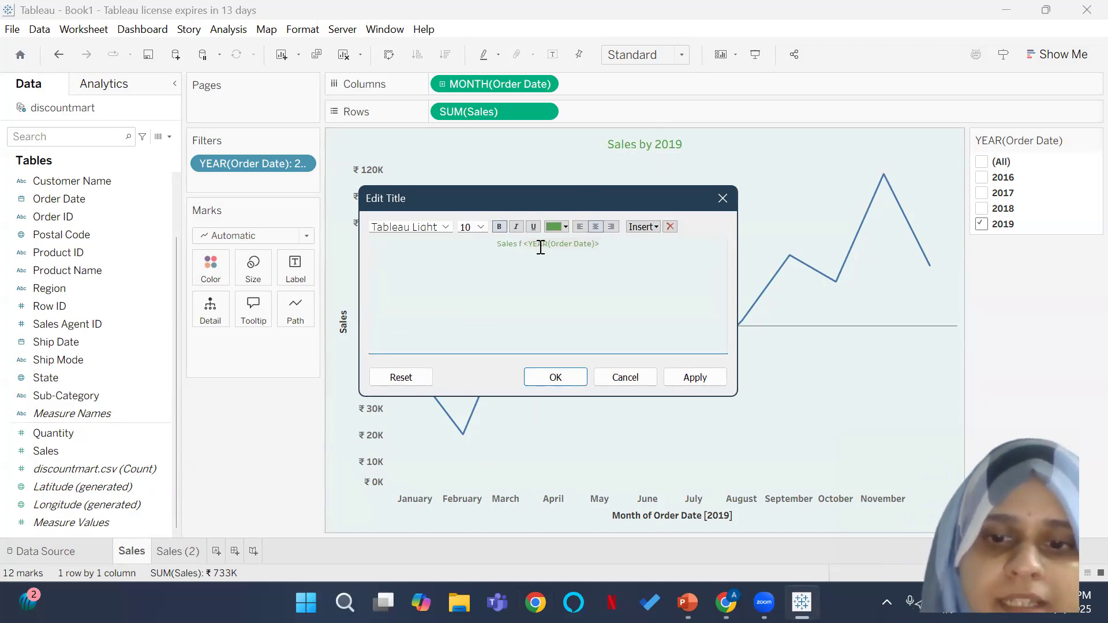
{"action": "left_click", "coordinate": [562, 377]}
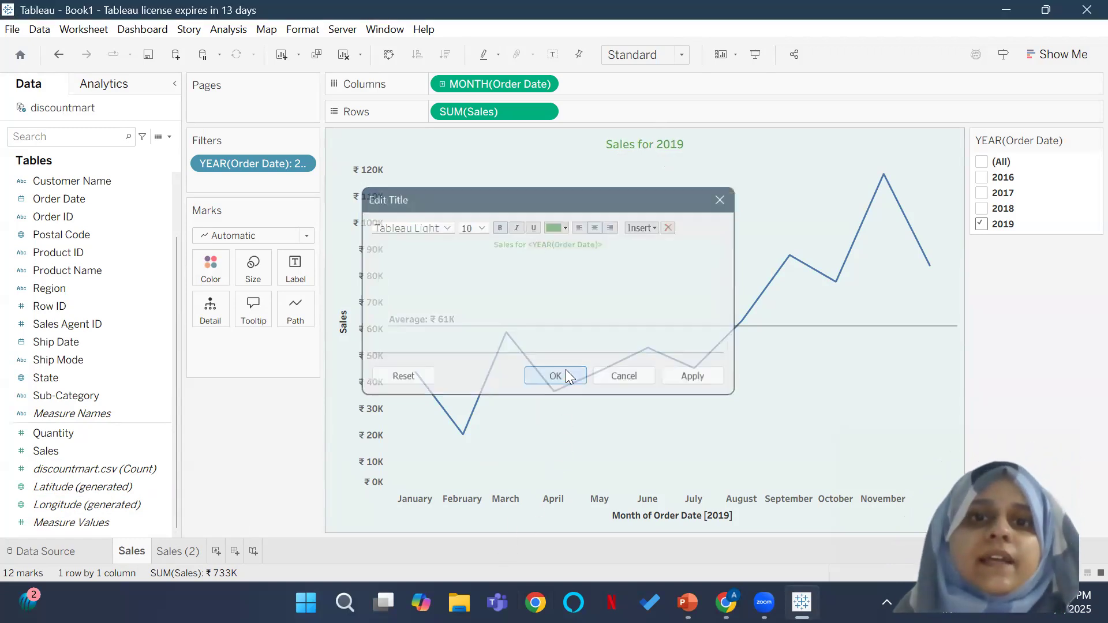
Step: Clear the Sales (2) worksheet's chart by removing MONTH(Order Date) from the columns and SUM(Sales) from the rows
{"action": "left_click", "coordinate": [169, 548]}
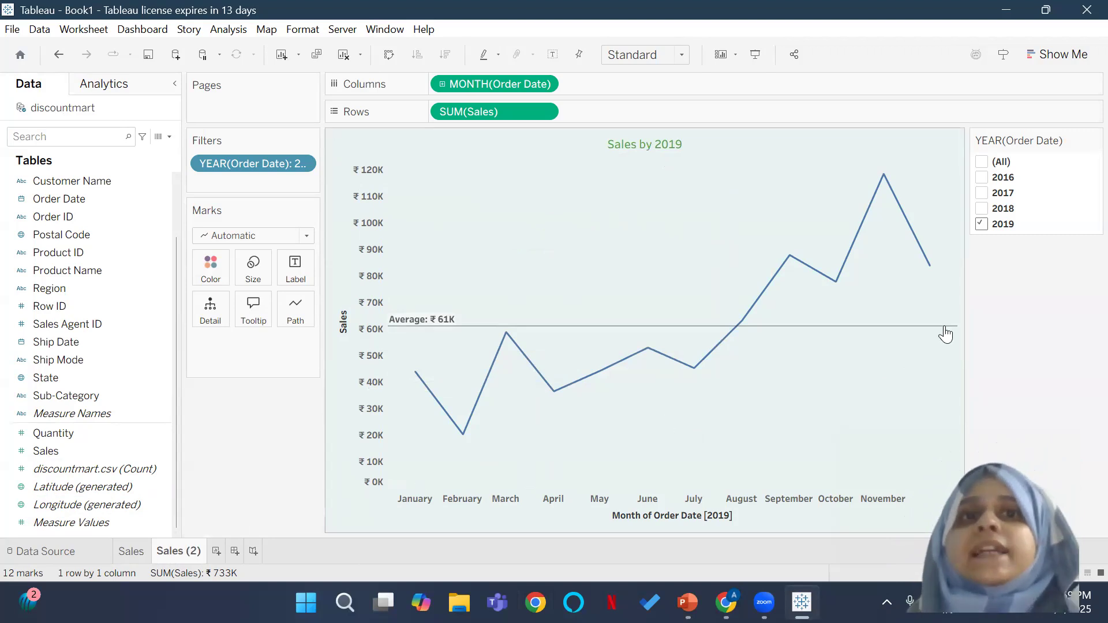
{"action": "left_click_drag", "start_coordinate": [506, 81], "coordinate": [780, 51]}
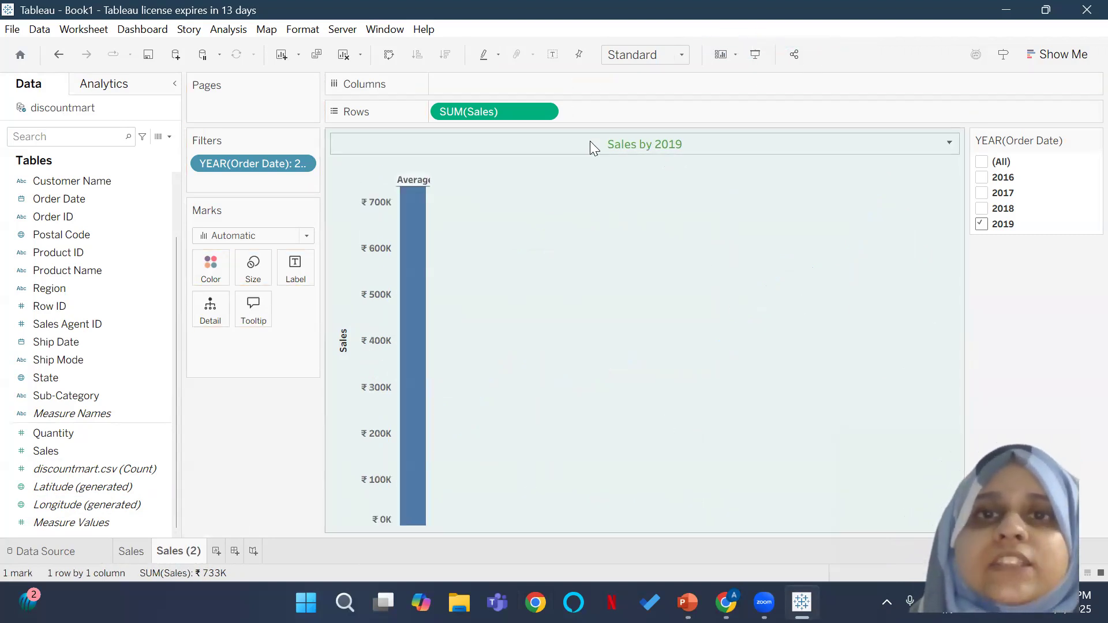
{"action": "left_click_drag", "start_coordinate": [531, 110], "coordinate": [895, 38]}
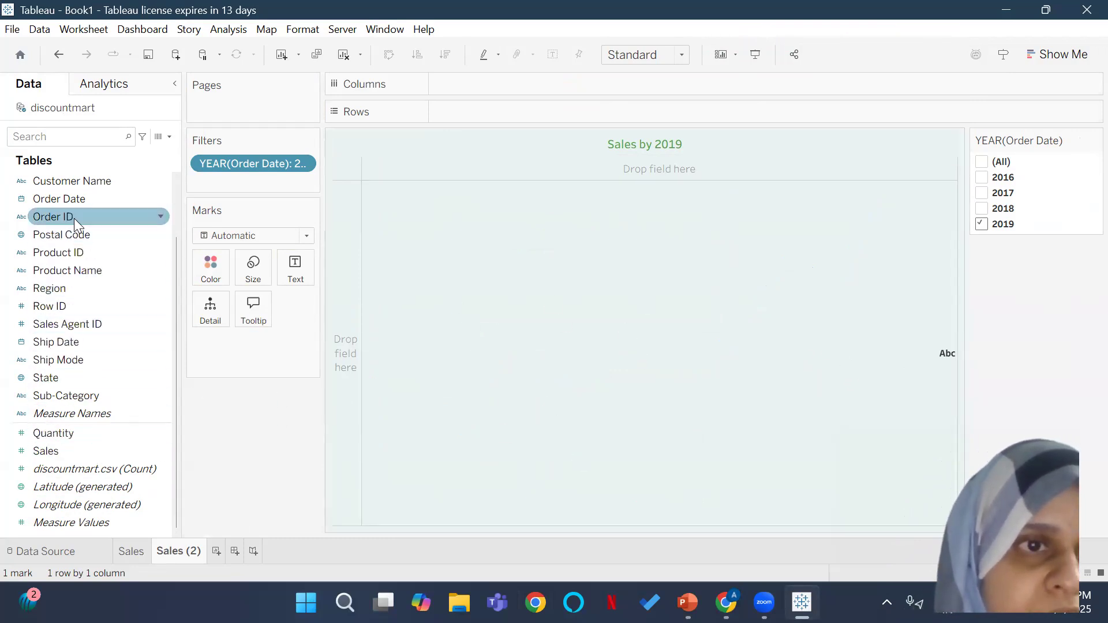
Step: Build a sales by category chart with Category on the rows and Sales on the columns
{"action": "scroll", "coordinate": [71, 221], "scroll_direction": "up", "scroll_amount": 3}
{"action": "left_click_drag", "start_coordinate": [52, 179], "coordinate": [474, 112]}
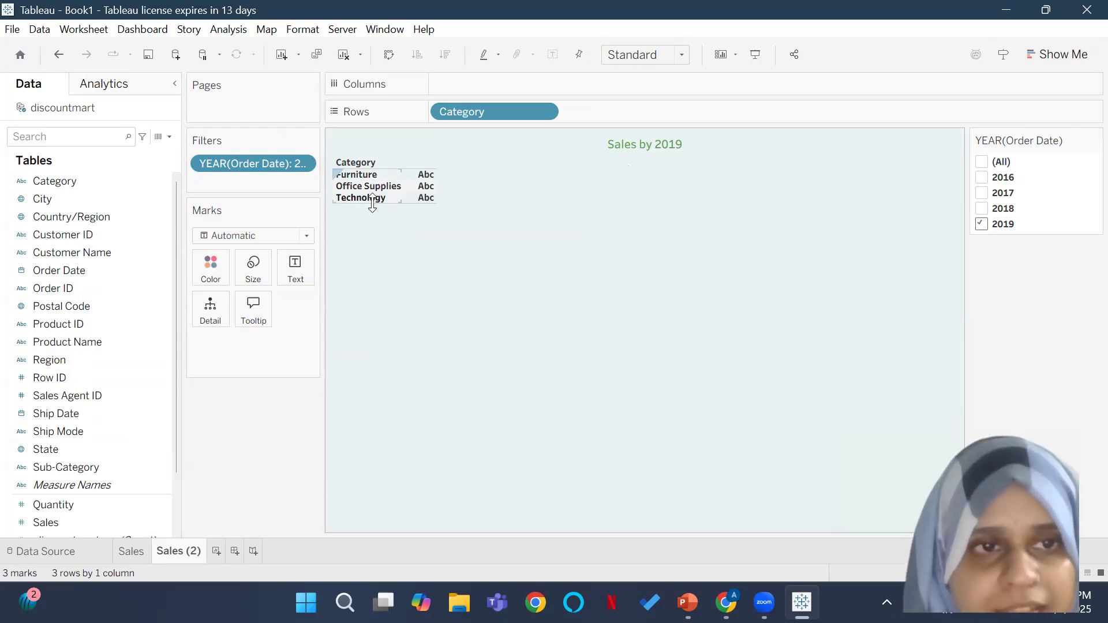
{"action": "left_click_drag", "start_coordinate": [45, 521], "coordinate": [463, 85]}
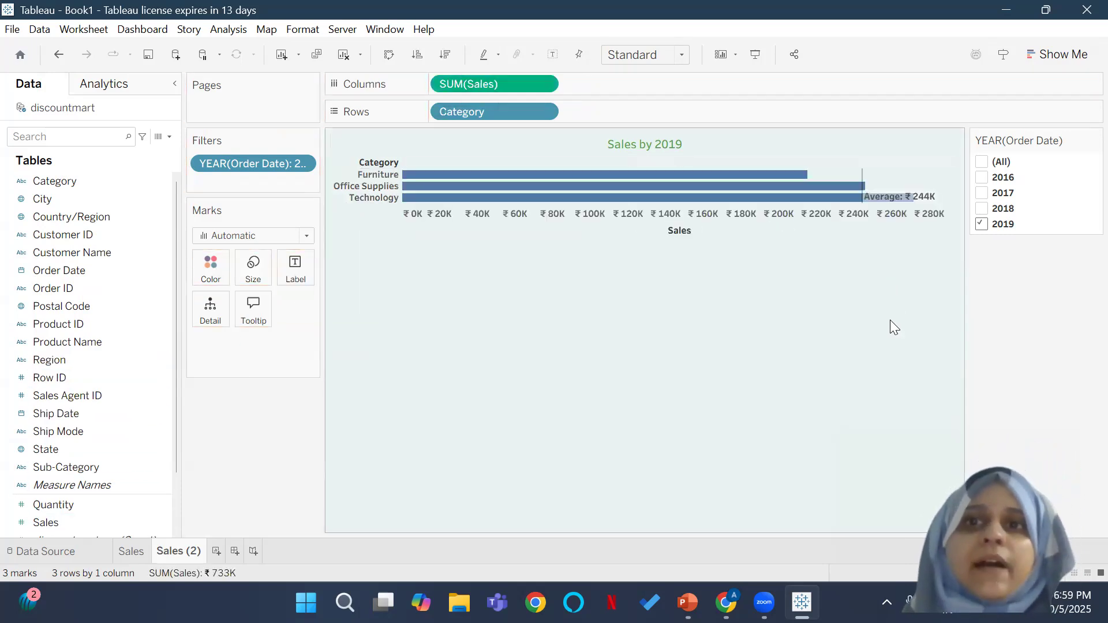
Step: Remove the average reference line from the category sales chart
{"action": "left_click", "coordinate": [890, 199]}
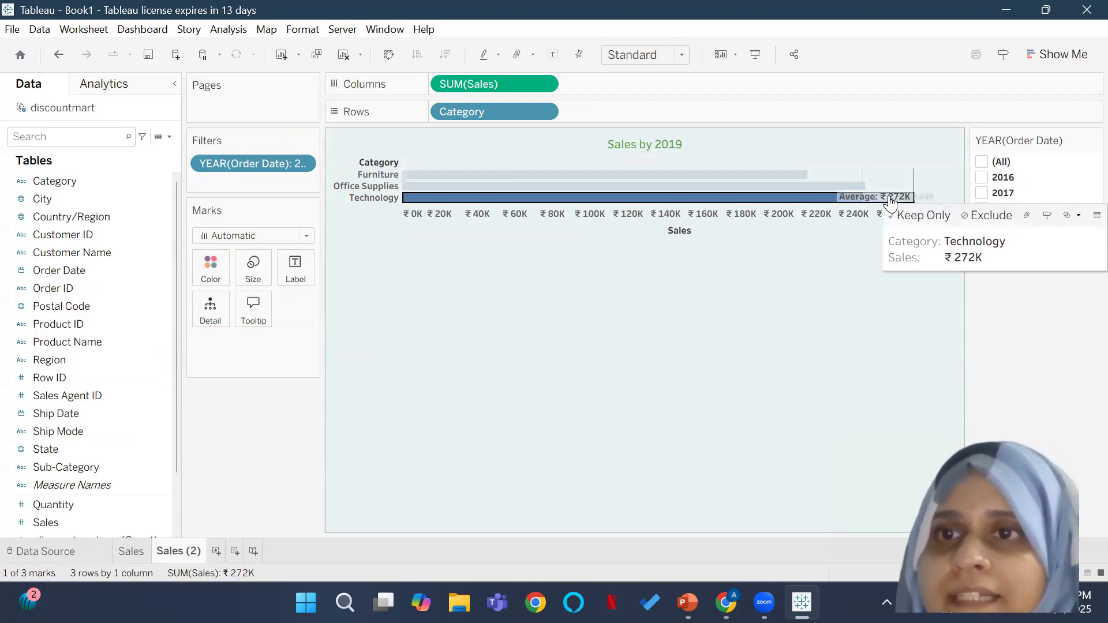
{"action": "left_click", "coordinate": [835, 277]}
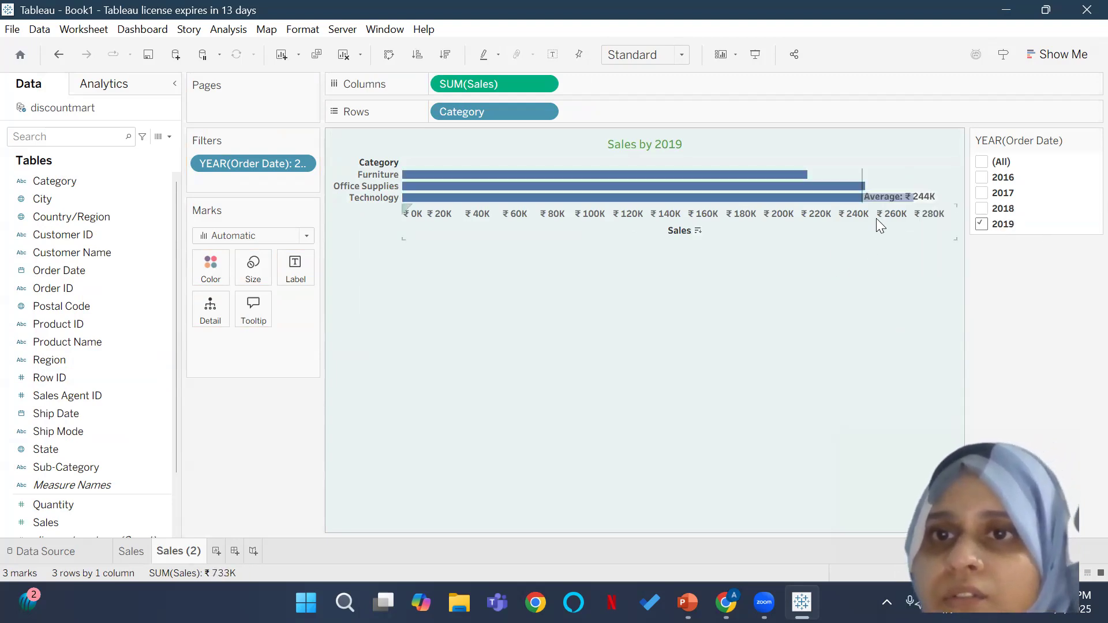
{"action": "left_click", "coordinate": [928, 196]}
{"action": "left_click", "coordinate": [1075, 217]}
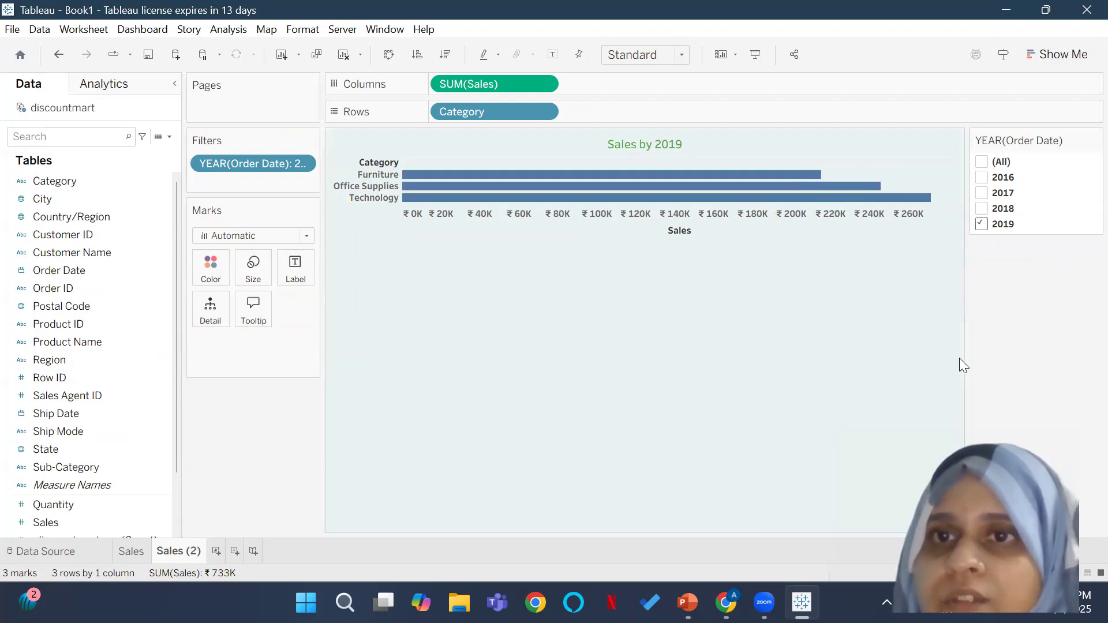
Step: Set the category chart's type to horizontal bars and its fit to Entire View
{"action": "mouse_move", "coordinate": [740, 194]}
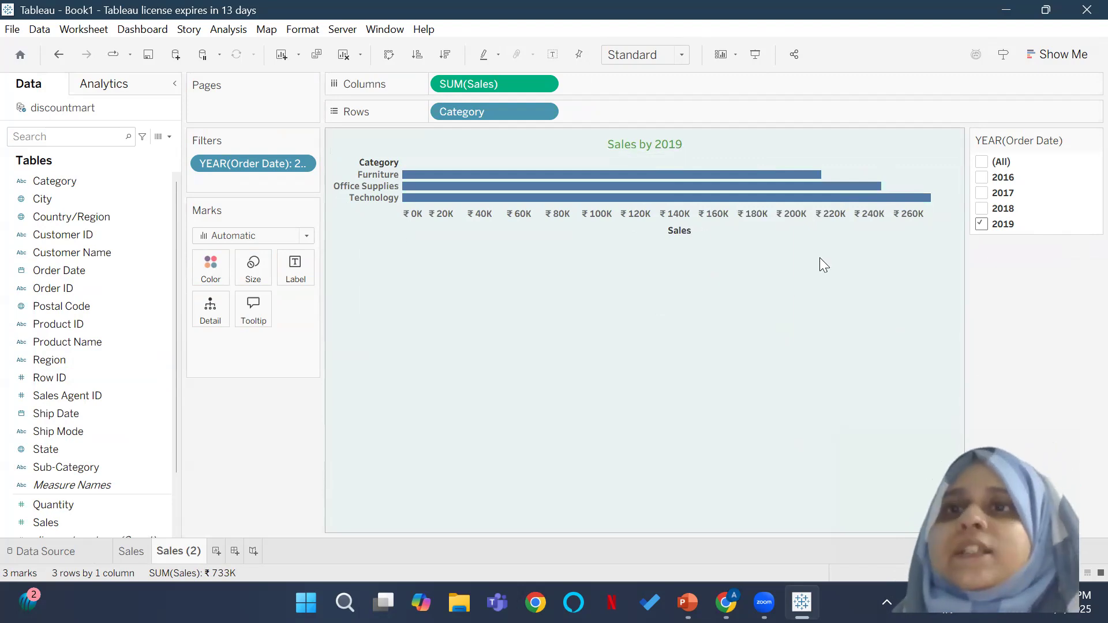
{"action": "left_click", "coordinate": [1052, 58]}
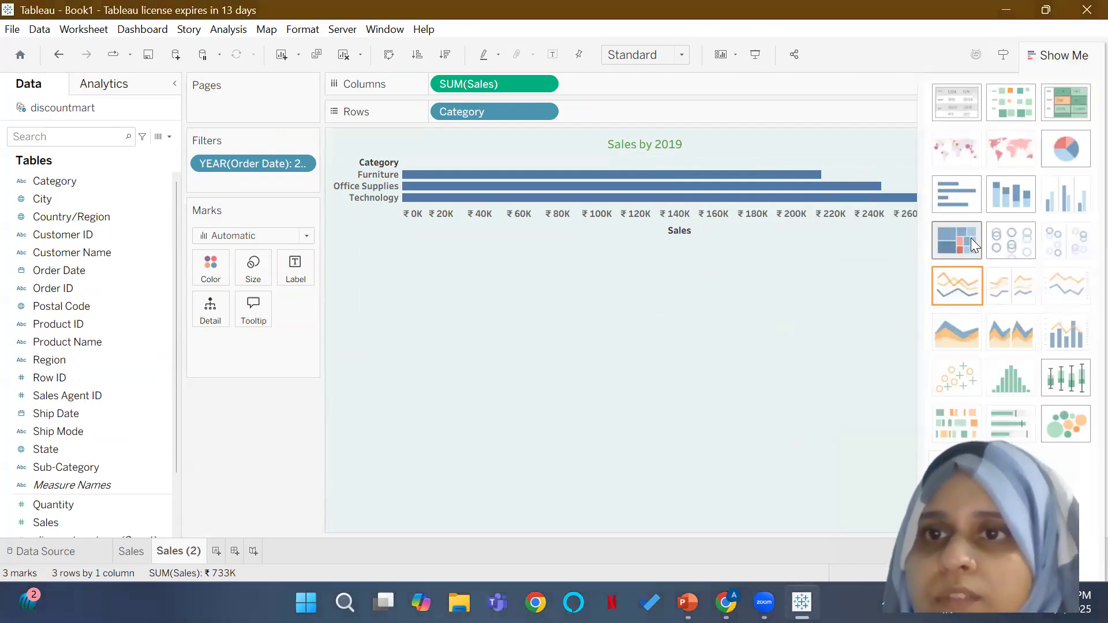
{"action": "left_click", "coordinate": [957, 197]}
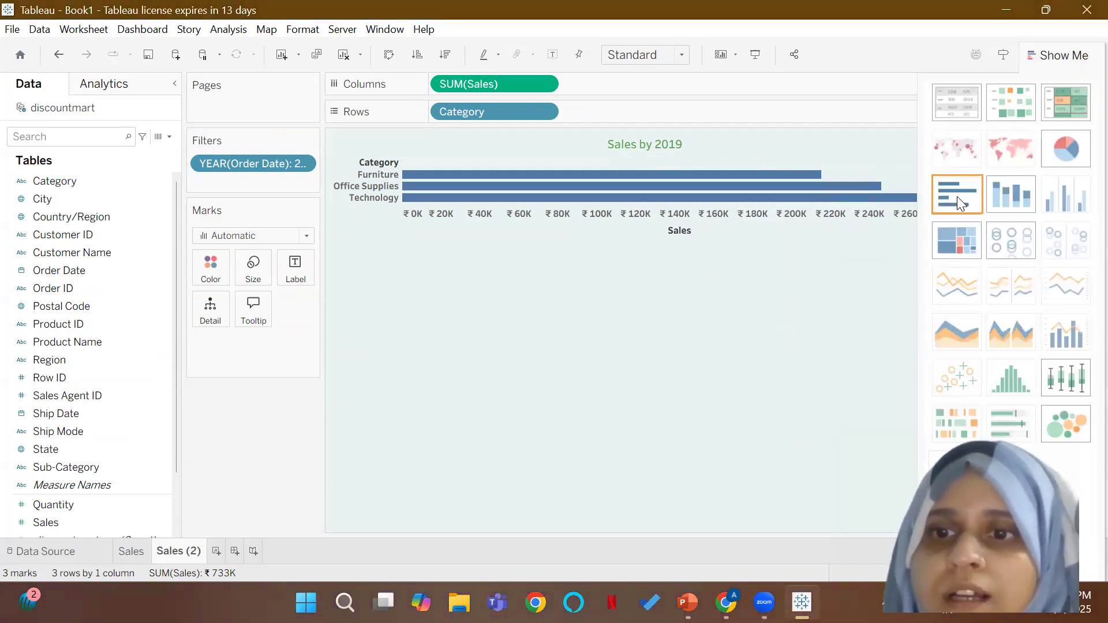
{"action": "mouse_move", "coordinate": [782, 185]}
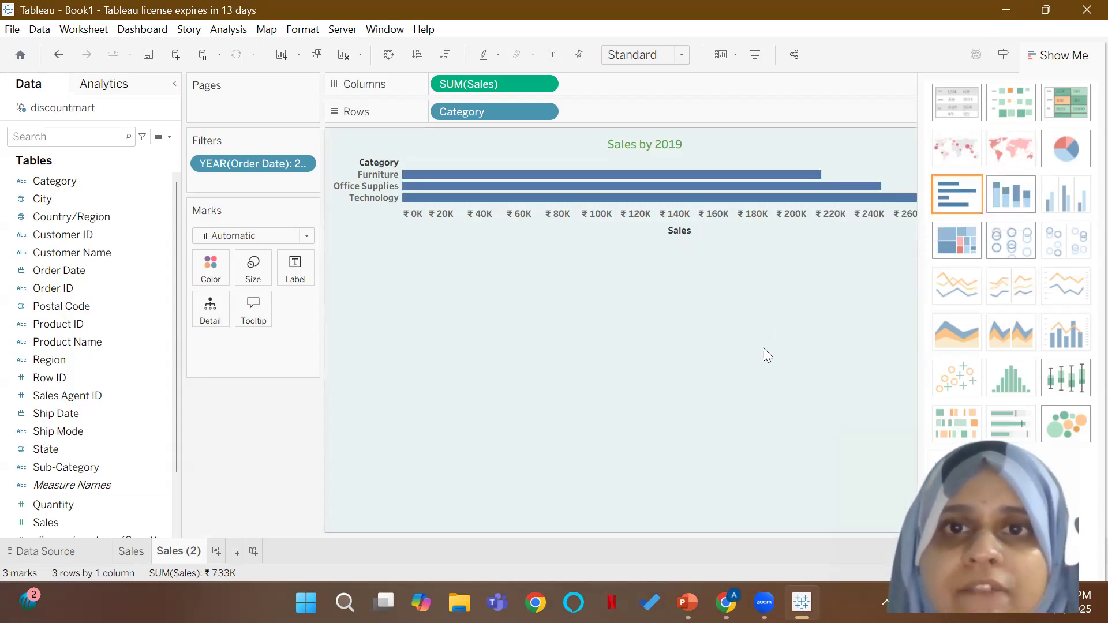
{"action": "left_click", "coordinate": [1077, 57]}
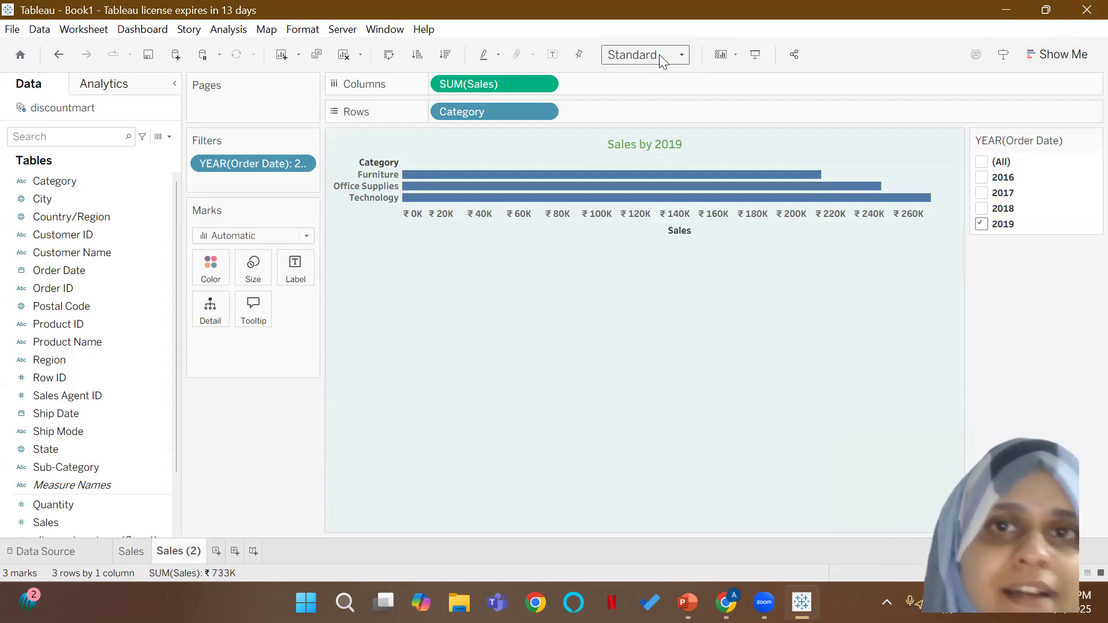
{"action": "left_click", "coordinate": [677, 60]}
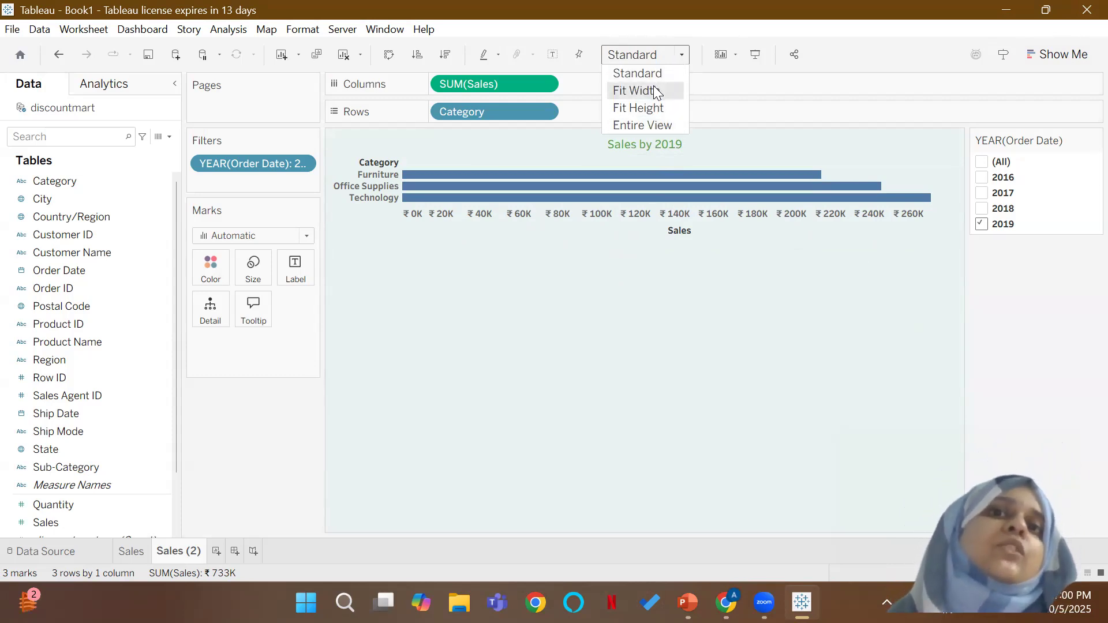
{"action": "left_click", "coordinate": [659, 125]}
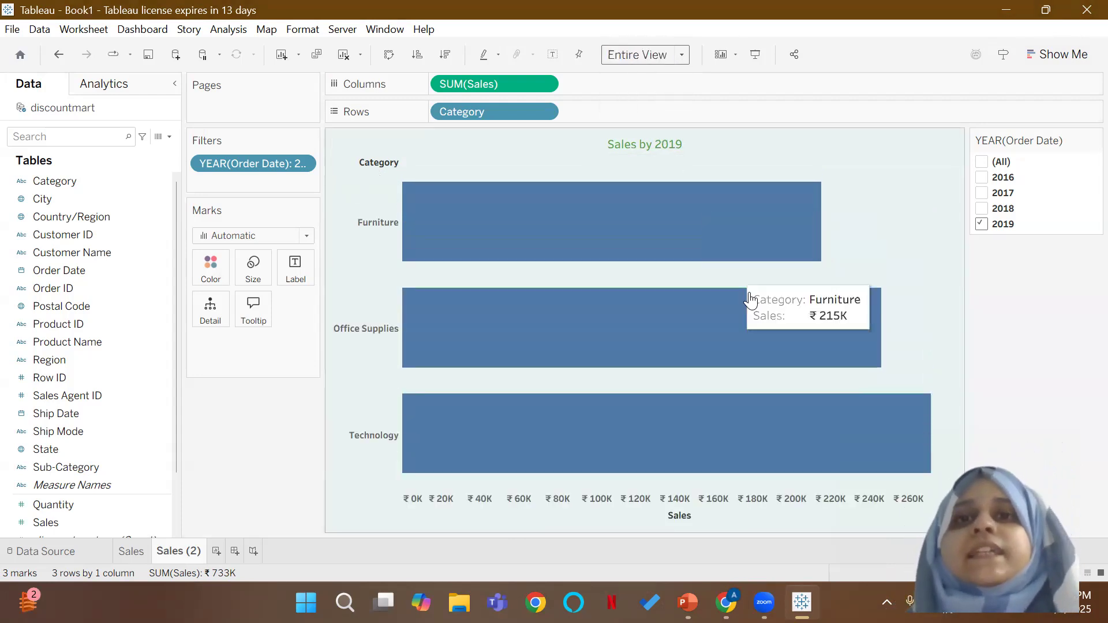
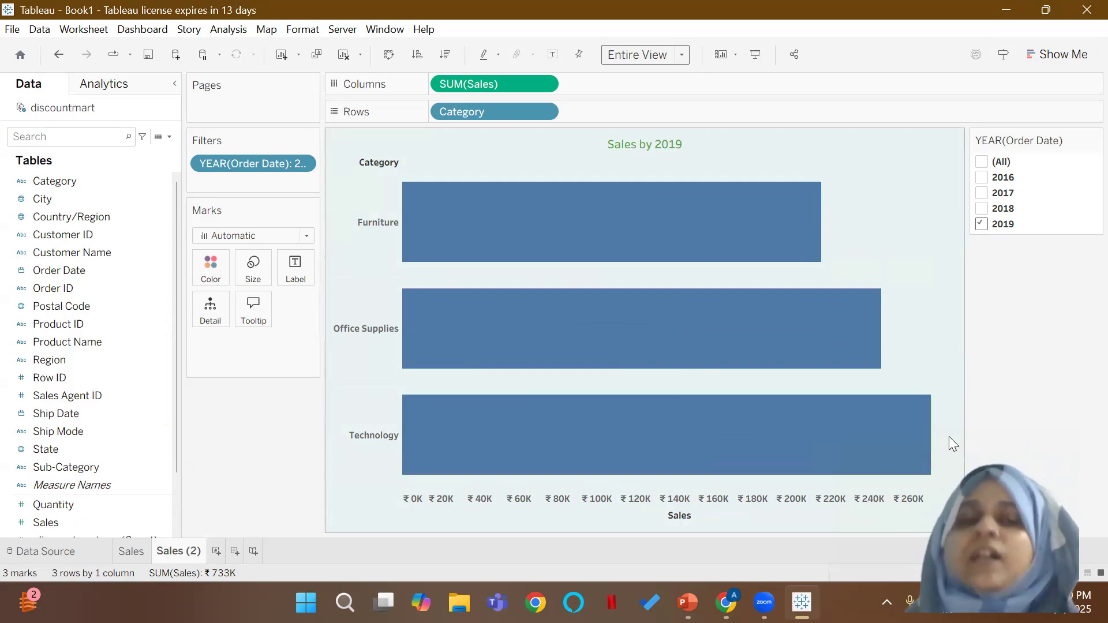
Step: Add the Sales measure as mark labels on the category bar chart
{"action": "mouse_move", "coordinate": [617, 329]}
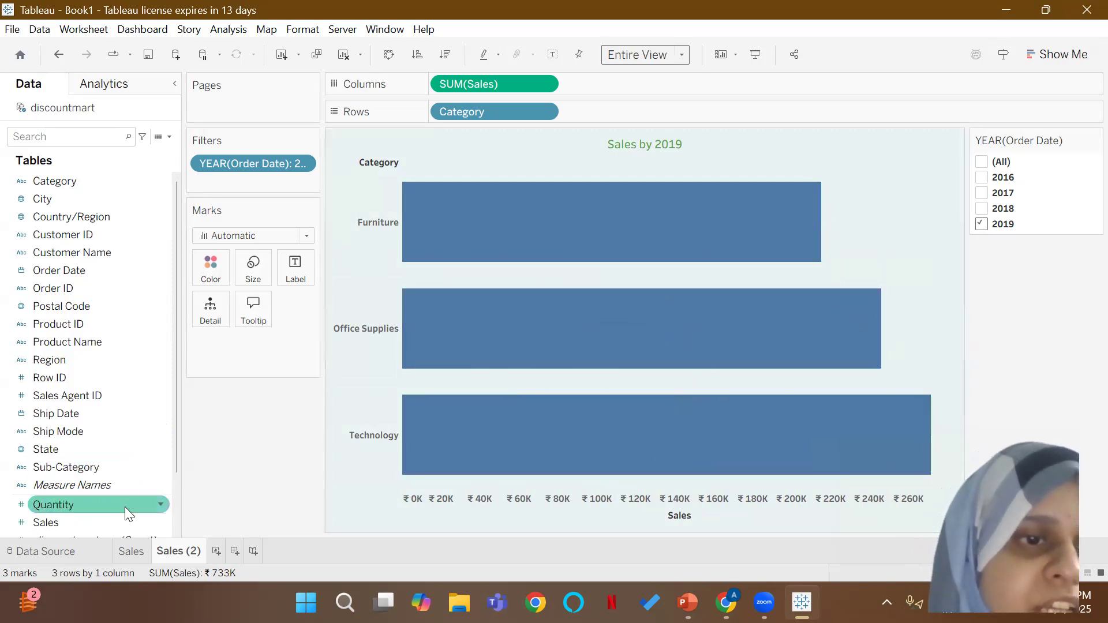
{"action": "left_click_drag", "start_coordinate": [113, 520], "coordinate": [305, 273]}
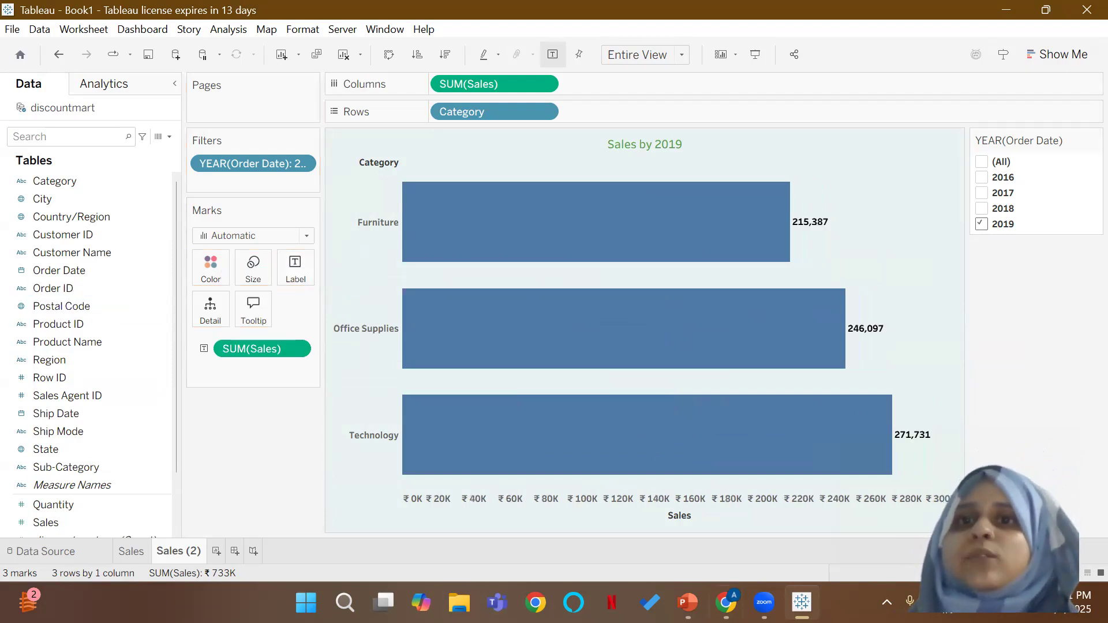
{"action": "mouse_move", "coordinate": [804, 232]}
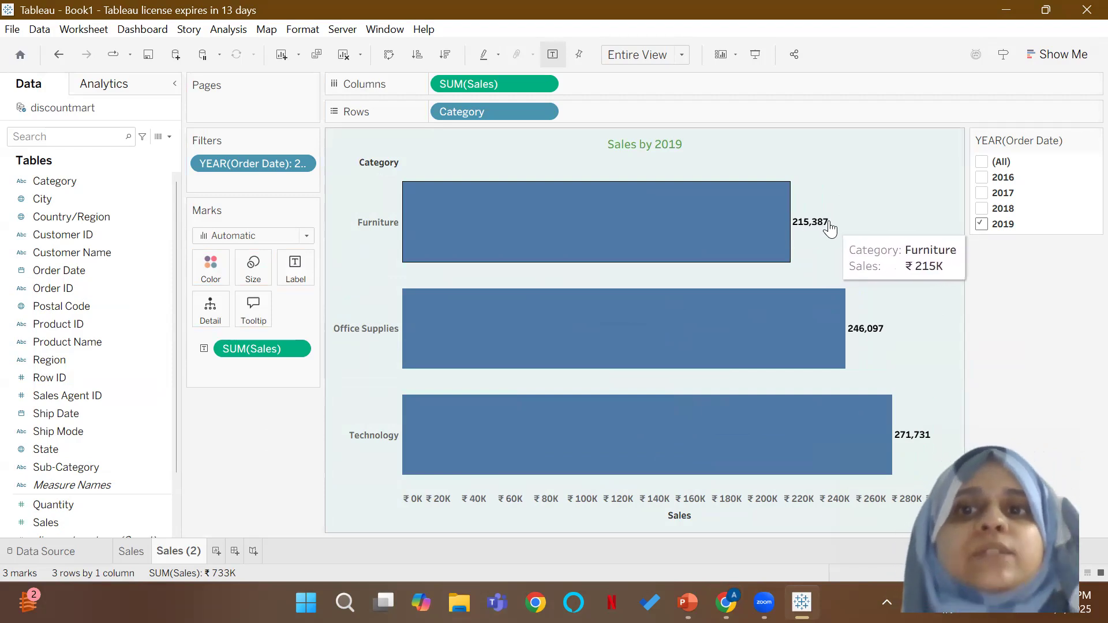
{"action": "mouse_move", "coordinate": [825, 293]}
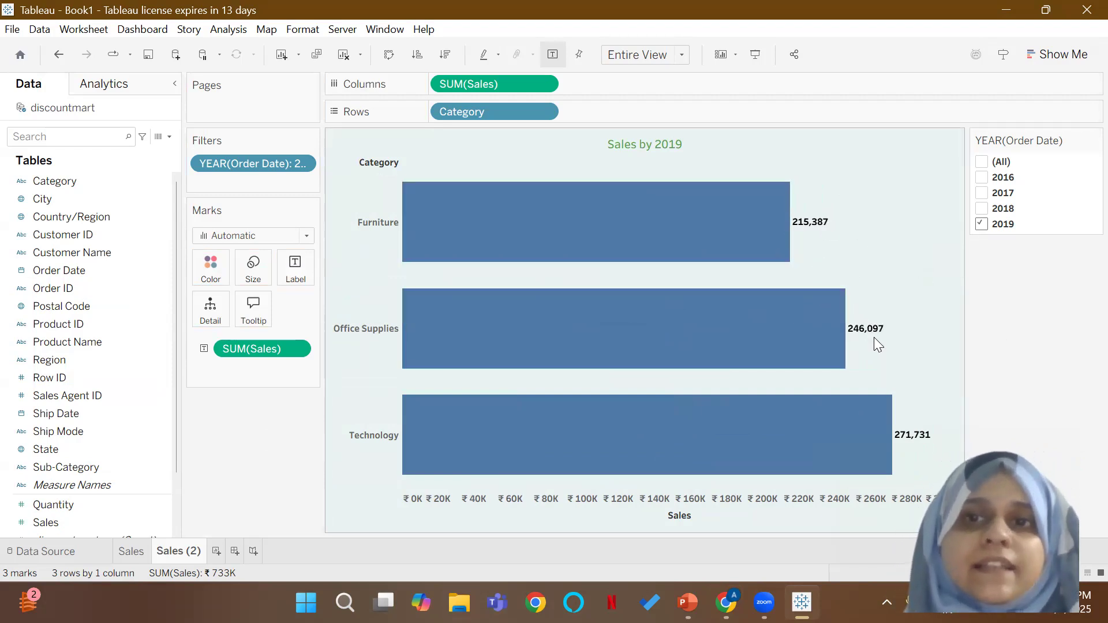
Step: Center the sales labels horizontally inside the category bars, trying right and left alignment as well
{"action": "left_click", "coordinate": [306, 271]}
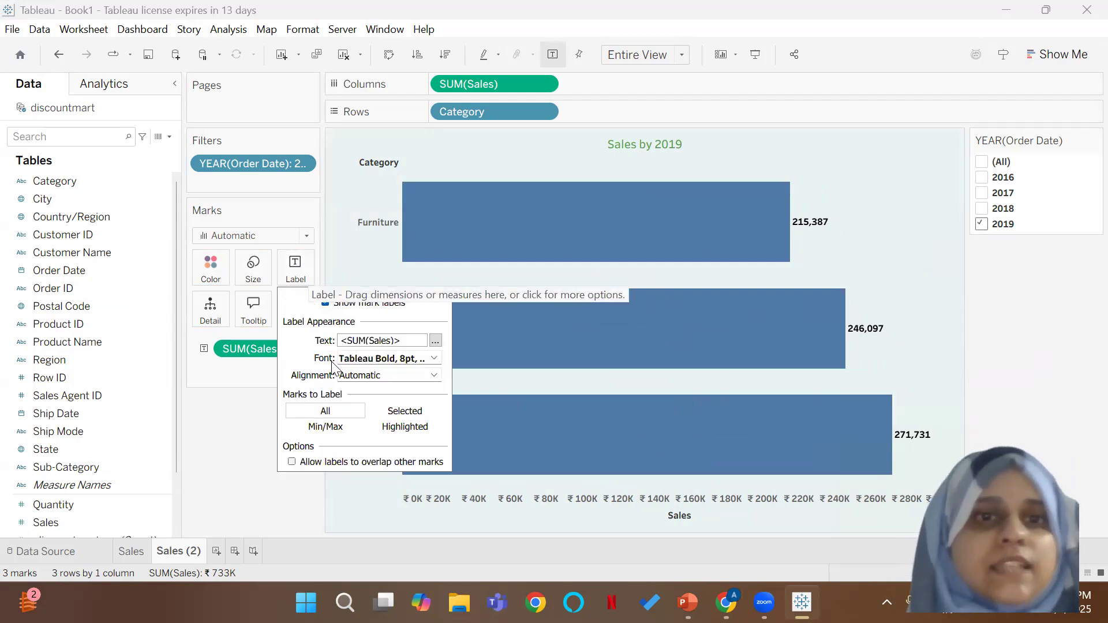
{"action": "left_click", "coordinate": [432, 376]}
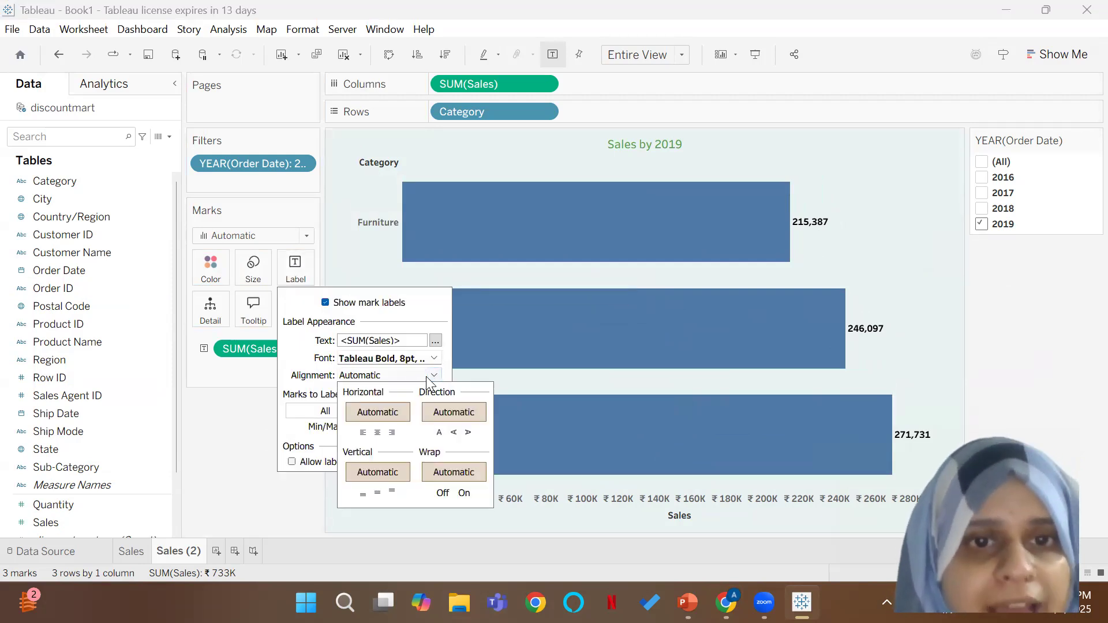
{"action": "left_click", "coordinate": [381, 433]}
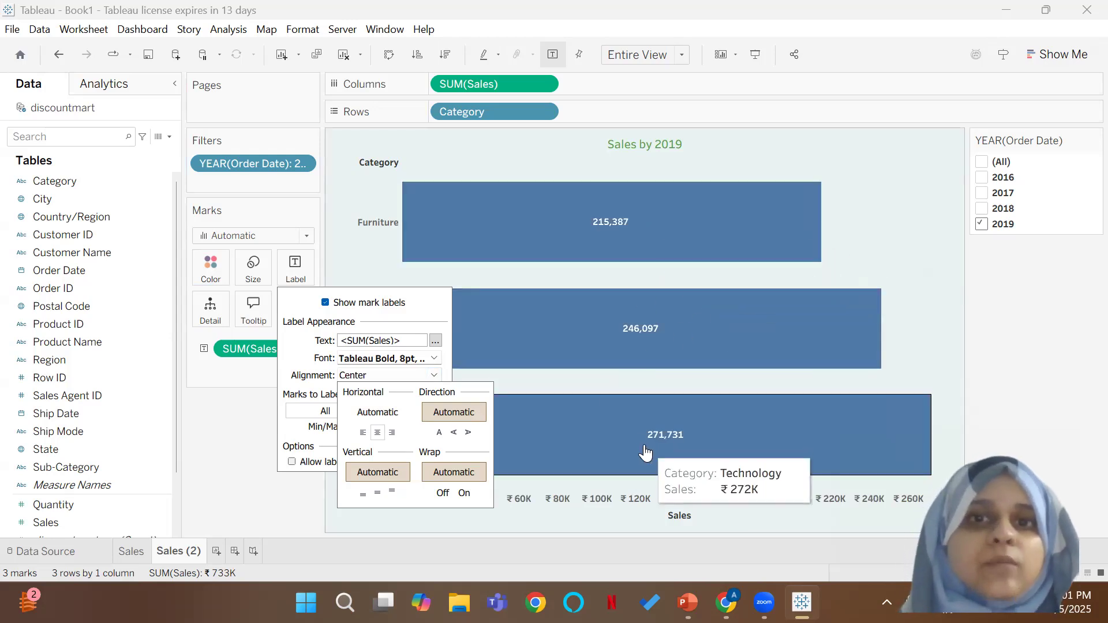
{"action": "mouse_move", "coordinate": [584, 443]}
{"action": "left_click", "coordinate": [392, 433]}
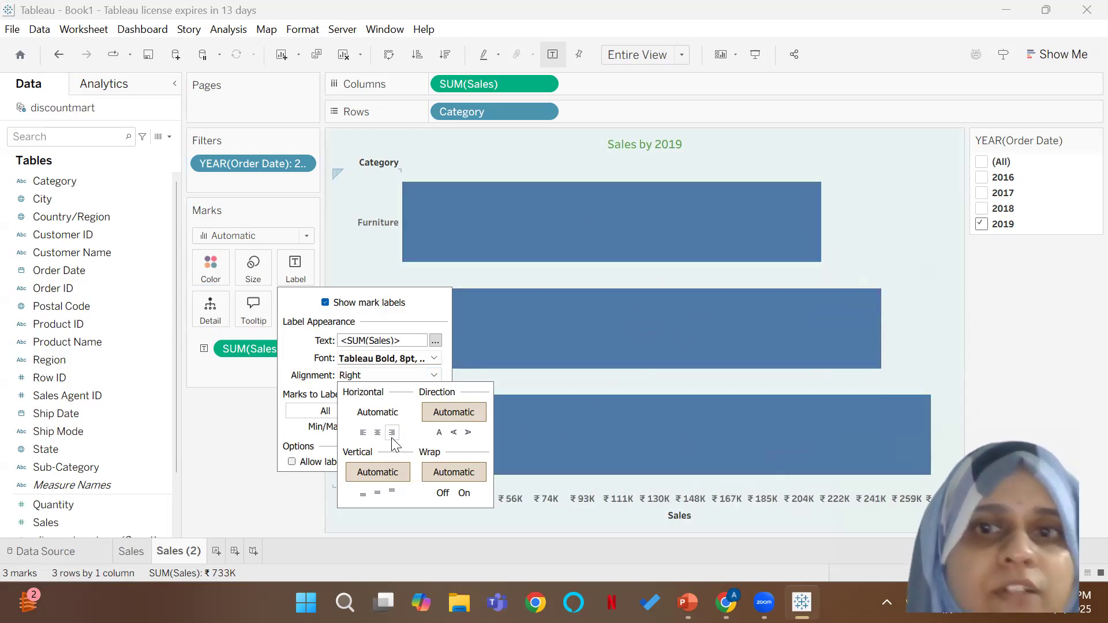
{"action": "left_click", "coordinate": [363, 433]}
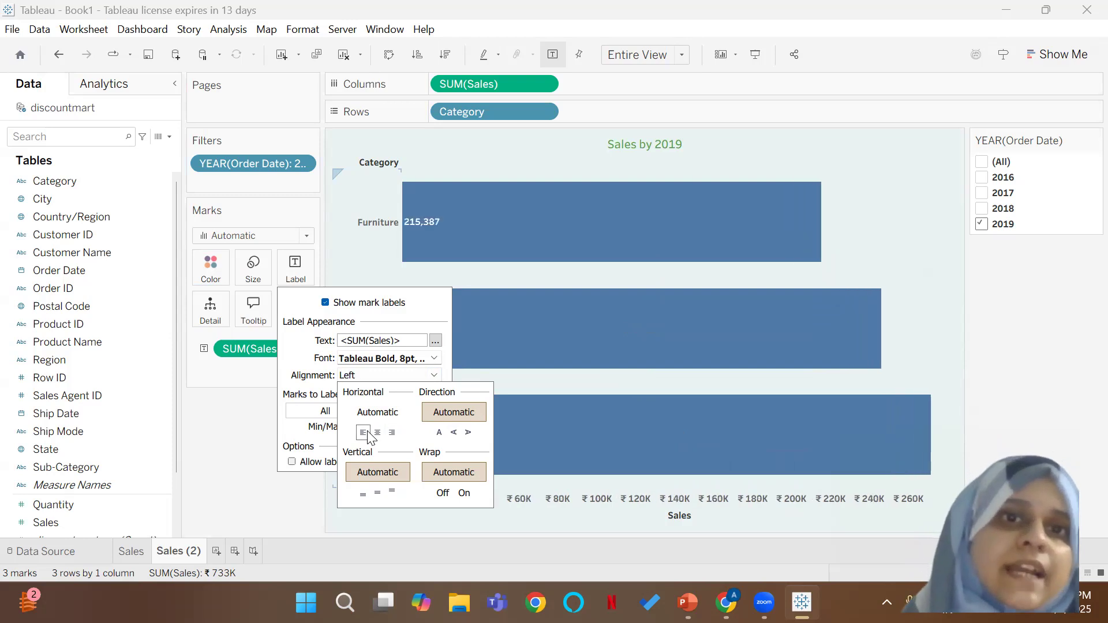
{"action": "left_click", "coordinate": [378, 433]}
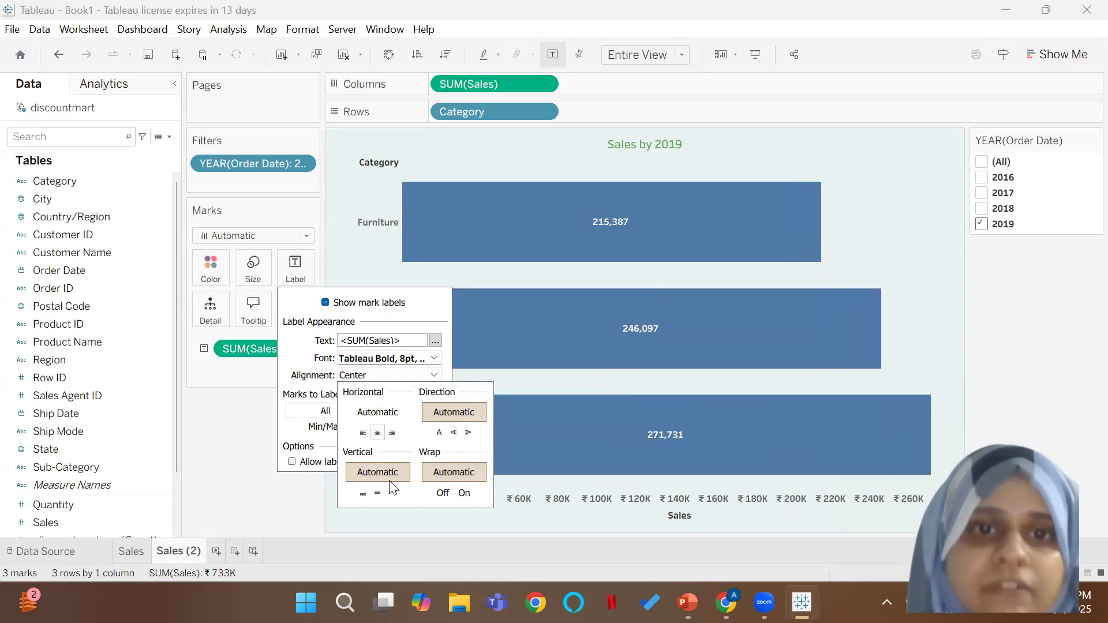
{"action": "left_click", "coordinate": [296, 503]}
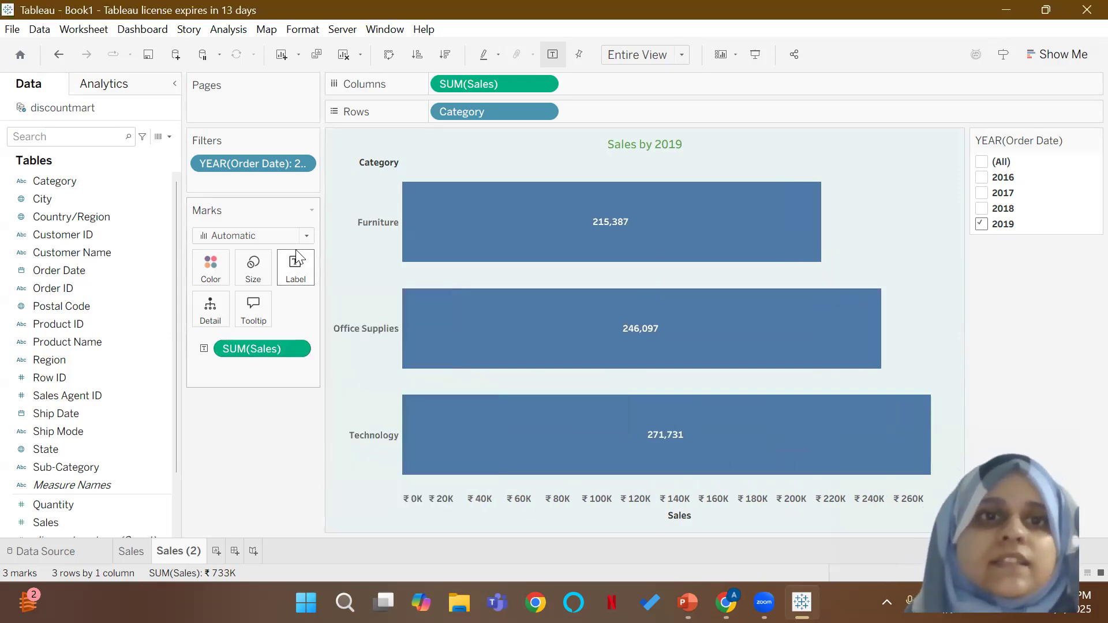
{"action": "left_click", "coordinate": [296, 274]}
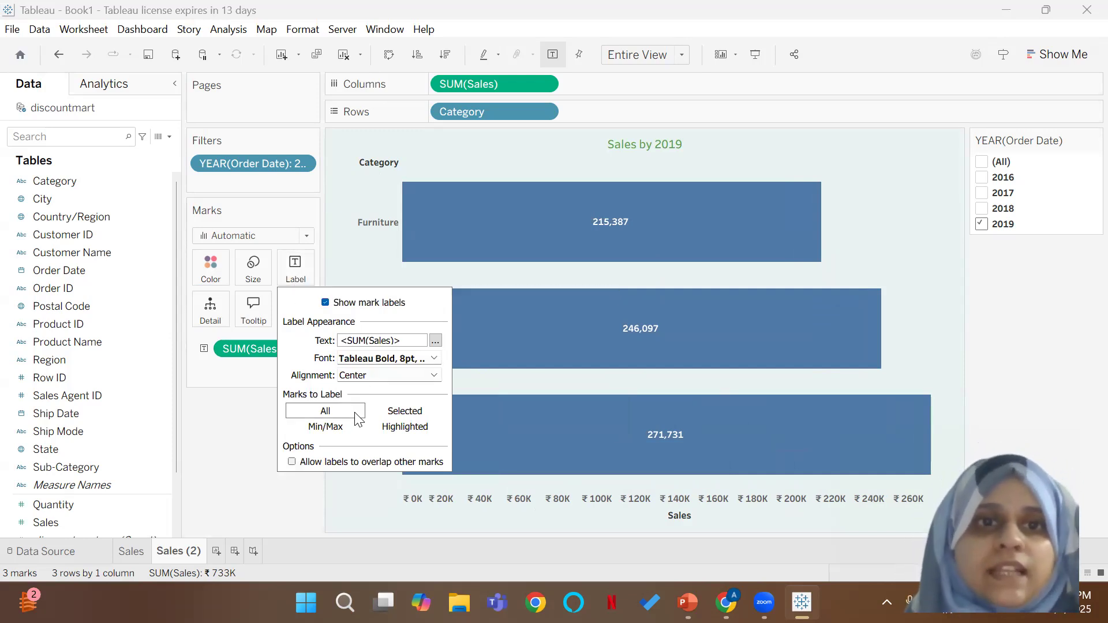
Step: Label the monthly line chart on the Sales worksheet with the Sales measure
{"action": "left_click", "coordinate": [132, 552]}
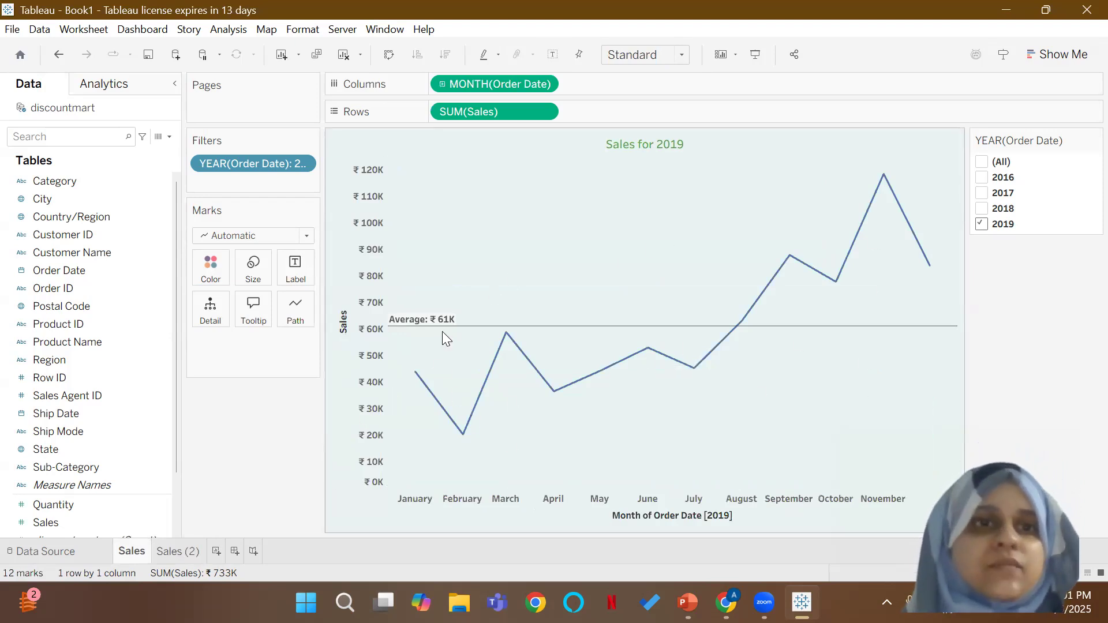
{"action": "left_click_drag", "start_coordinate": [81, 522], "coordinate": [299, 269]}
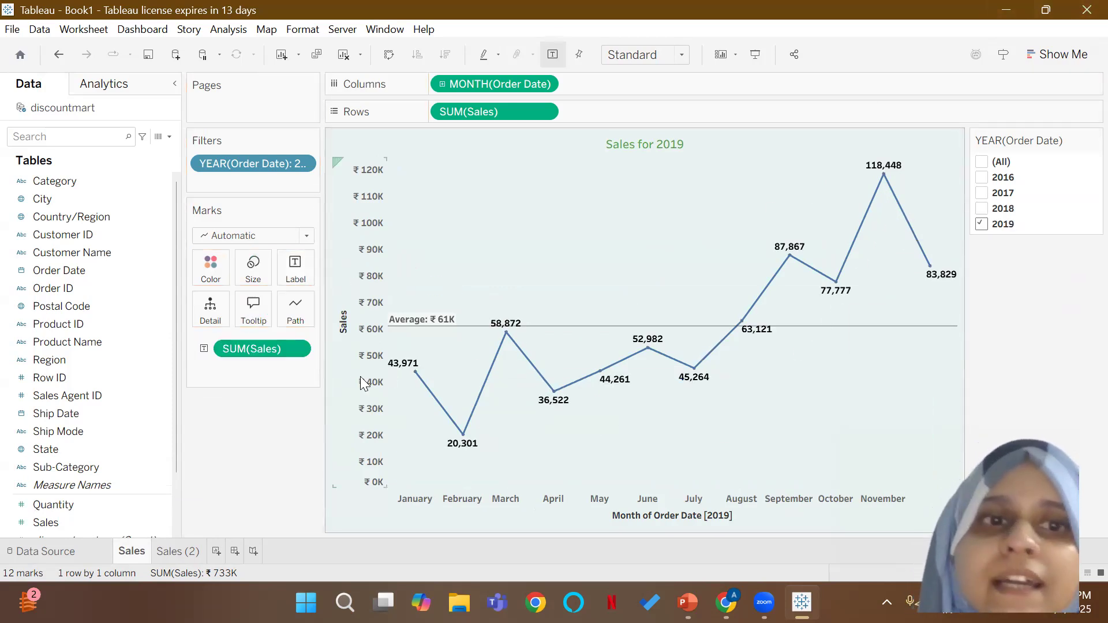
{"action": "right_click", "coordinate": [296, 344]}
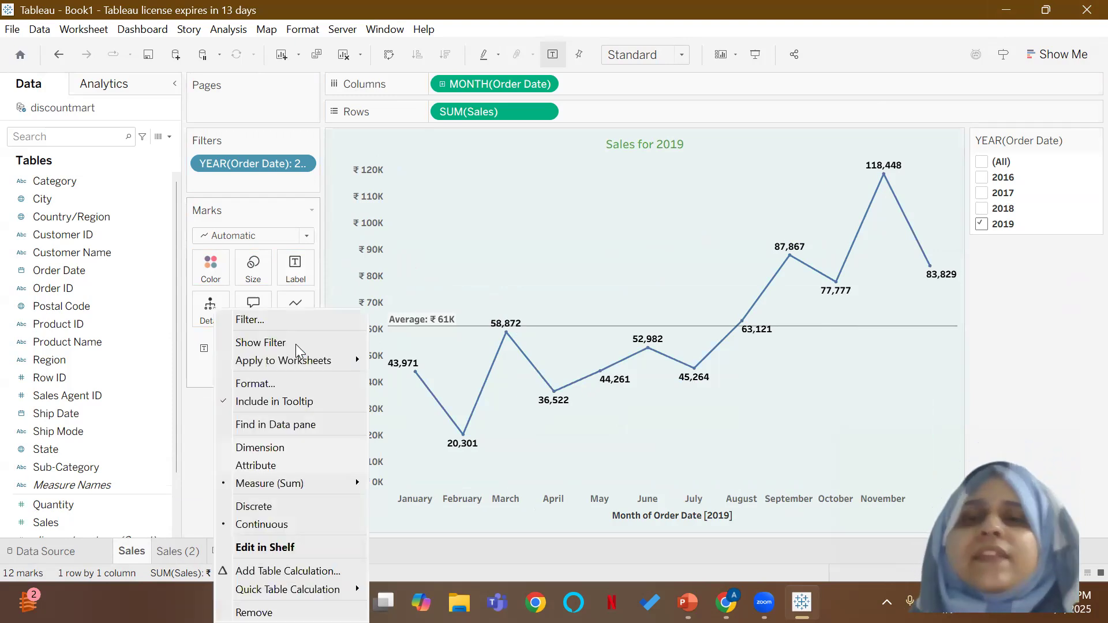
{"action": "left_click", "coordinate": [431, 345]}
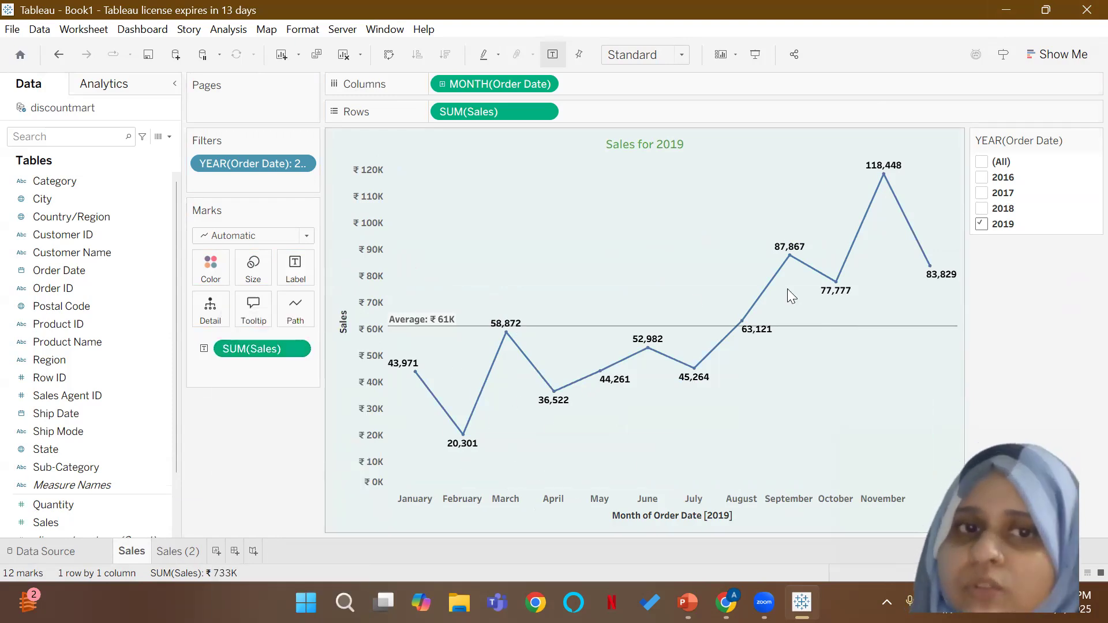
{"action": "mouse_move", "coordinate": [889, 189]}
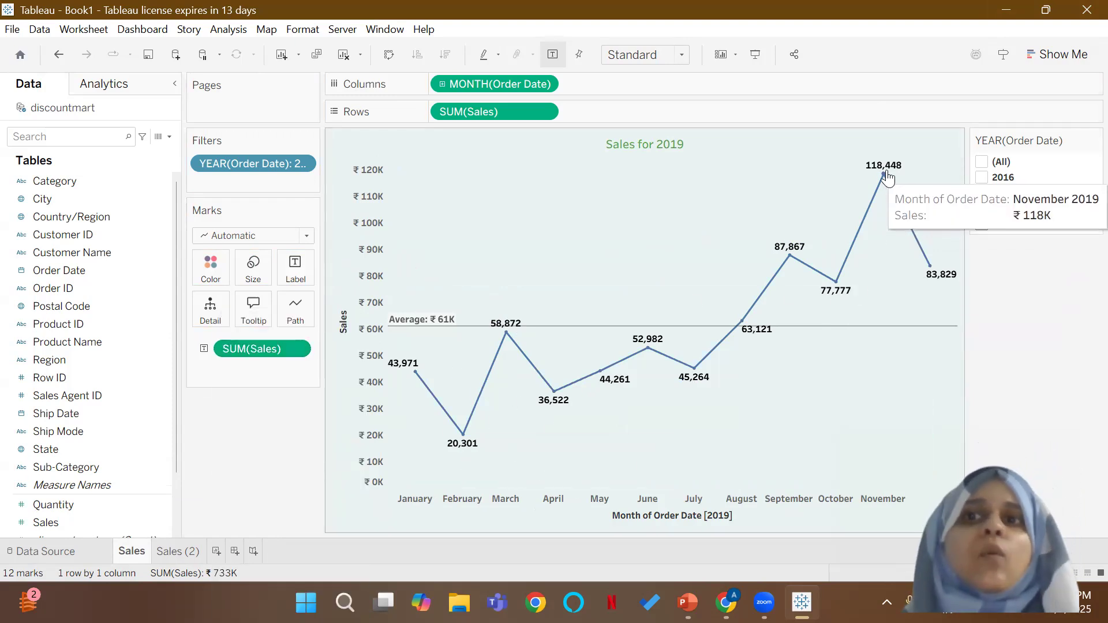
Step: Format the monthly chart's sales labels as standard currency with the English (India) locale
{"action": "left_click", "coordinate": [297, 351]}
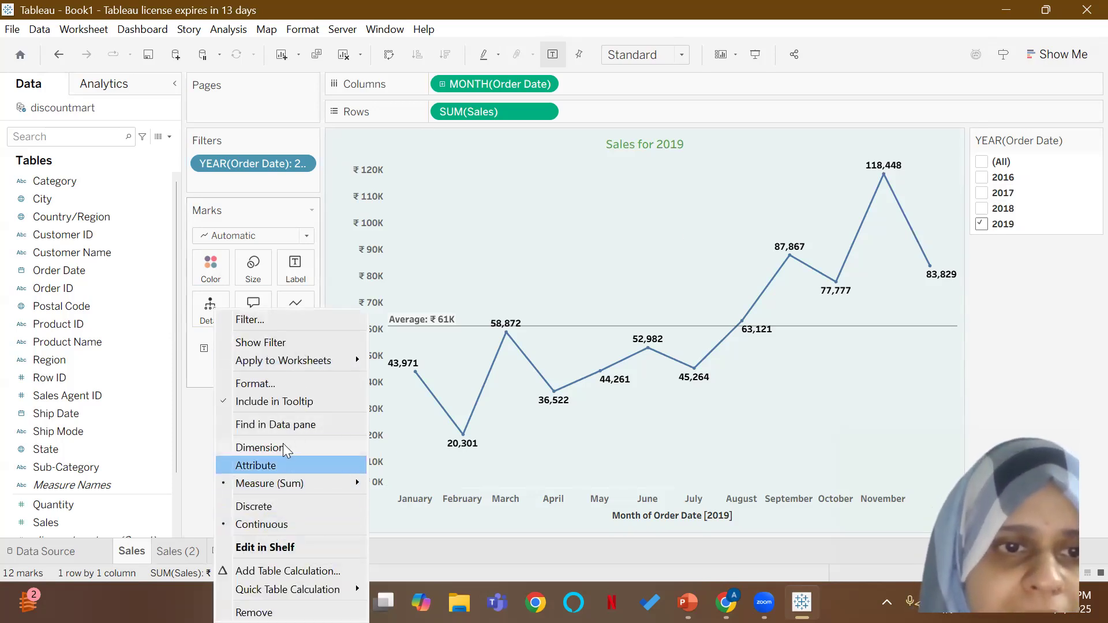
{"action": "left_click", "coordinate": [288, 383]}
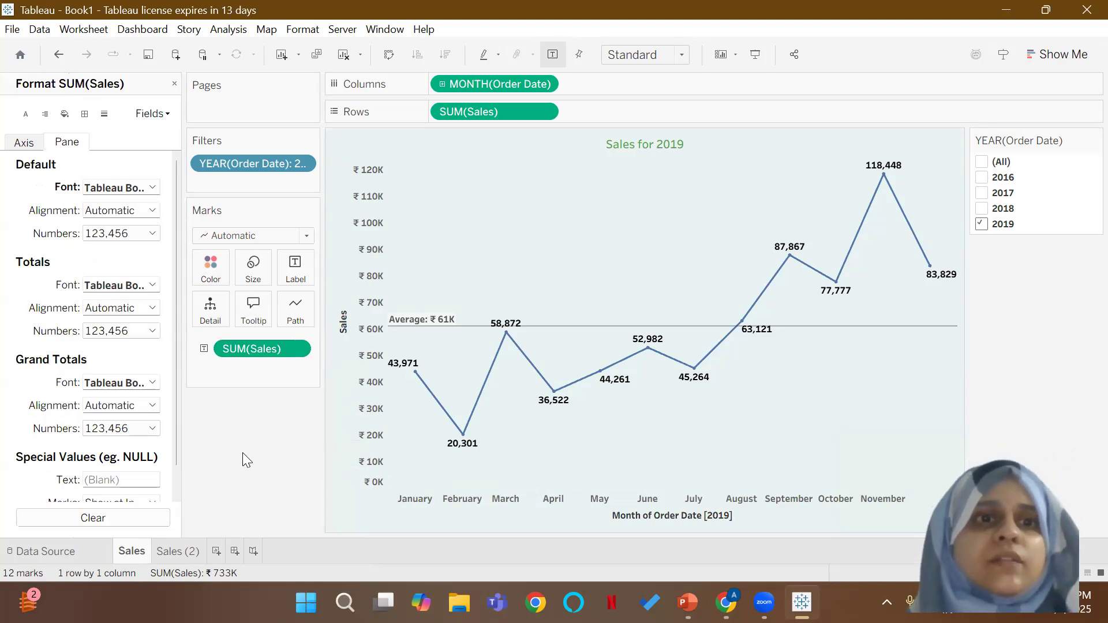
{"action": "left_click", "coordinate": [133, 230]}
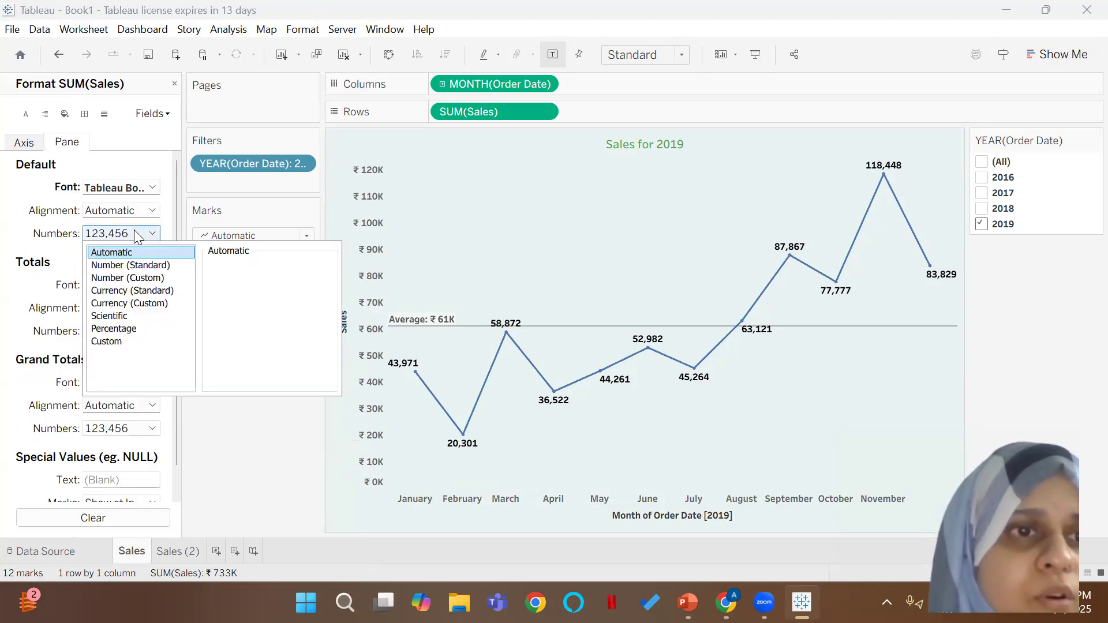
{"action": "left_click", "coordinate": [133, 293]}
{"action": "left_click", "coordinate": [271, 281]}
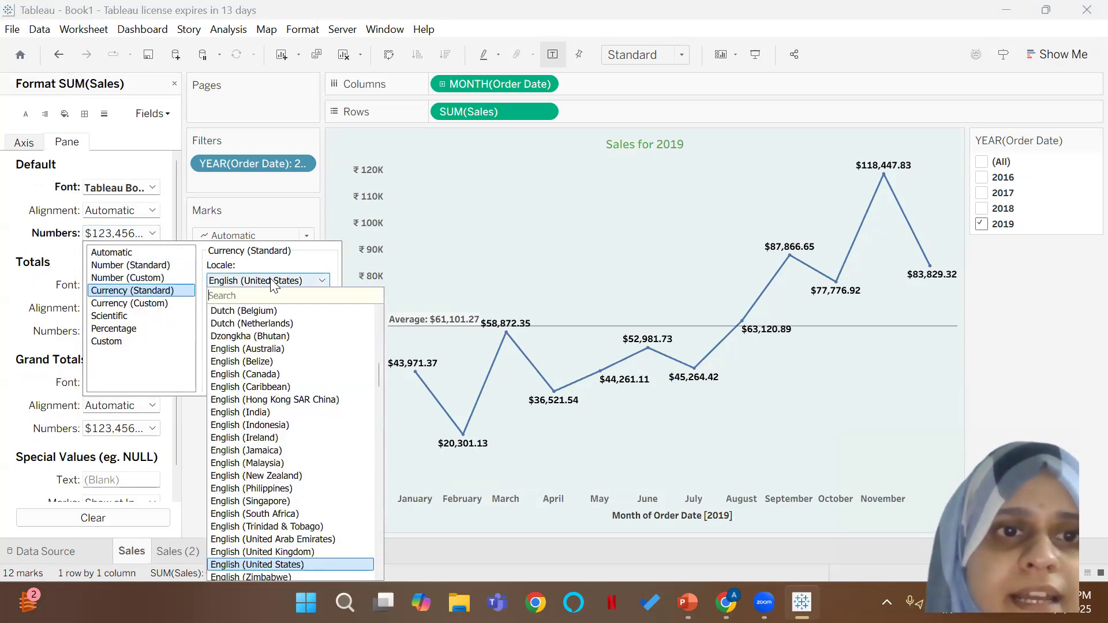
{"action": "type", "text": "indi"}
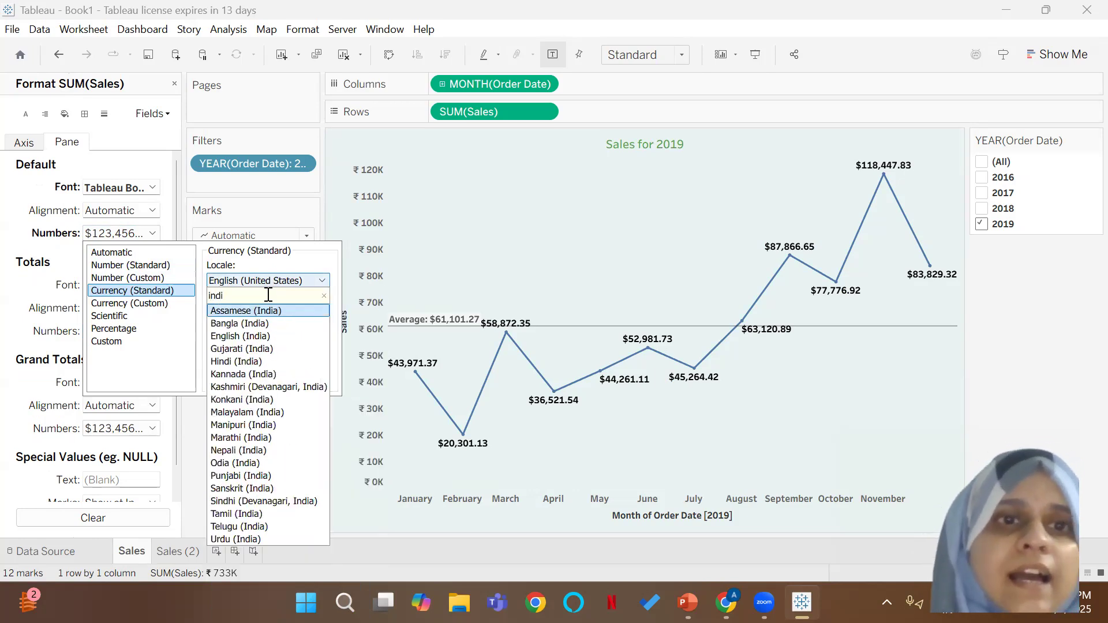
{"action": "left_click", "coordinate": [254, 336]}
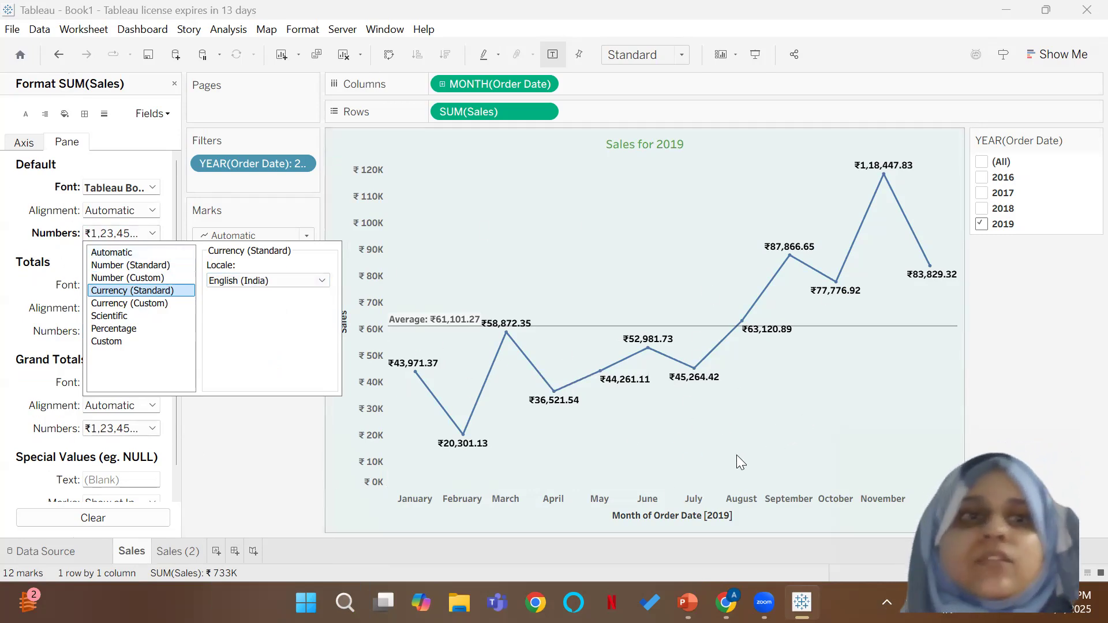
Step: Switch the monthly chart's labels to custom currency with 0 decimal places and thousands as display units, and close the formatting
{"action": "left_click", "coordinate": [132, 303]}
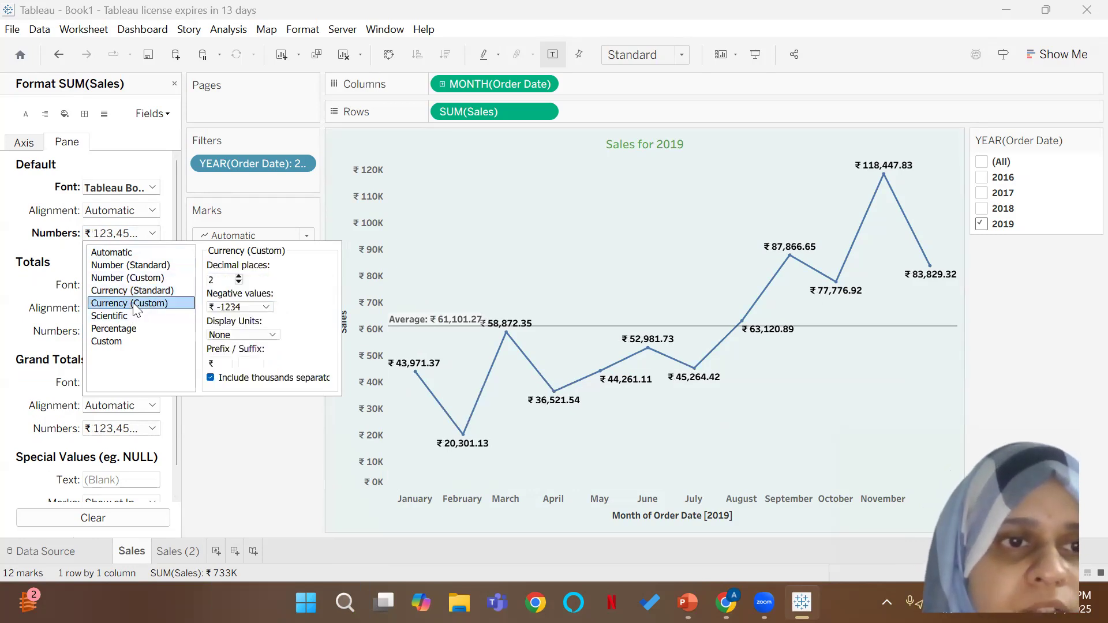
{"action": "left_click", "coordinate": [239, 282]}
{"action": "left_click", "coordinate": [239, 282]}
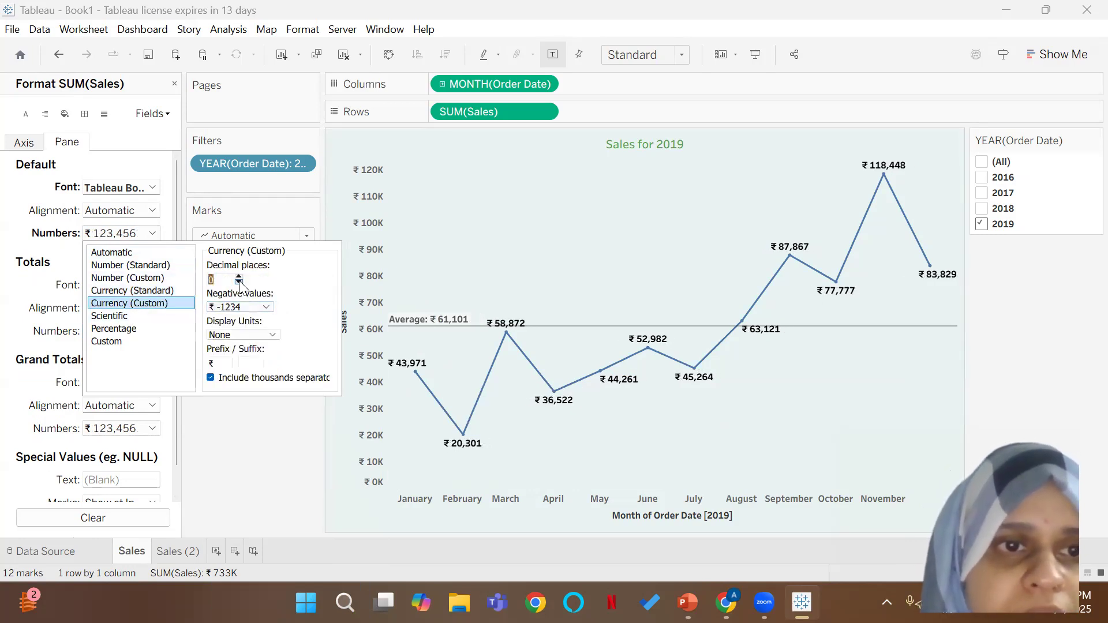
{"action": "left_click", "coordinate": [272, 335]}
{"action": "left_click", "coordinate": [254, 355]}
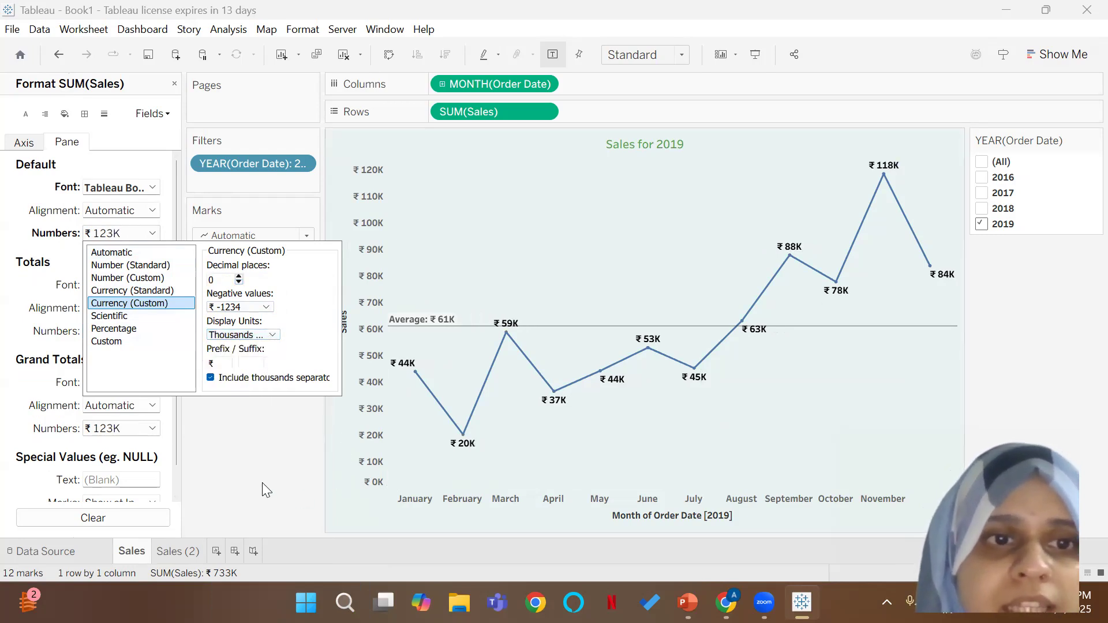
{"action": "left_click", "coordinate": [262, 483]}
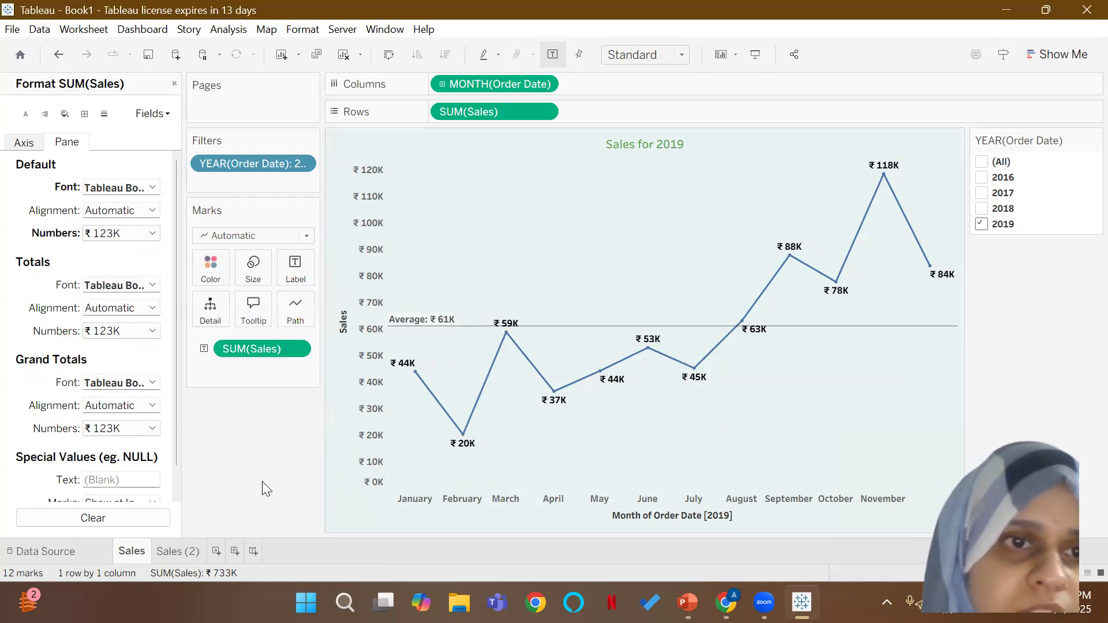
{"action": "left_click", "coordinate": [174, 85]}
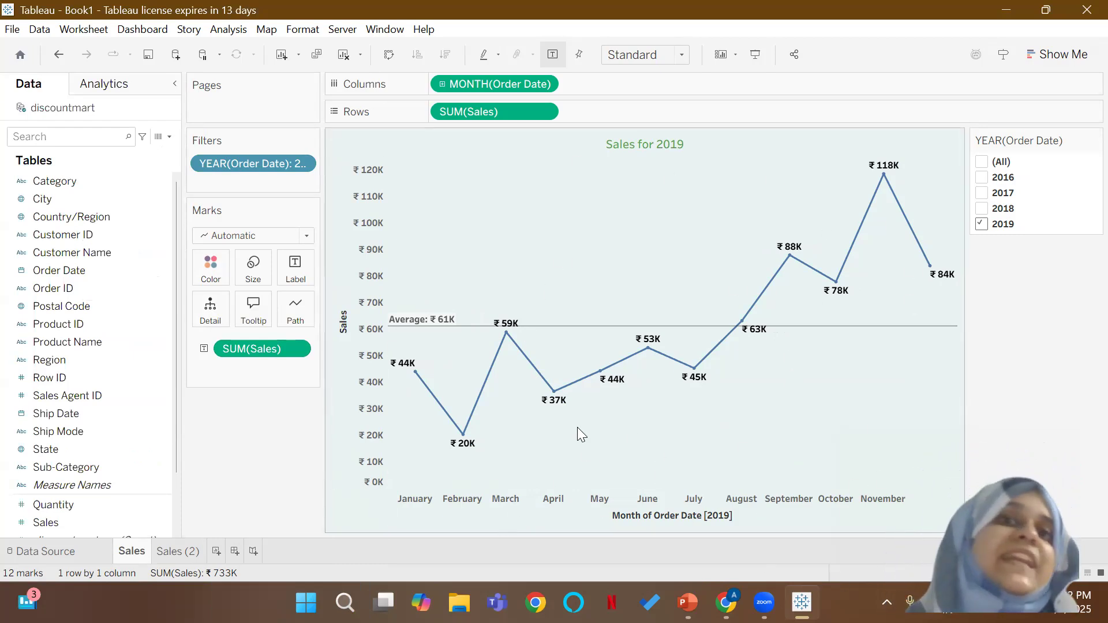
{"action": "mouse_move", "coordinate": [502, 350]}
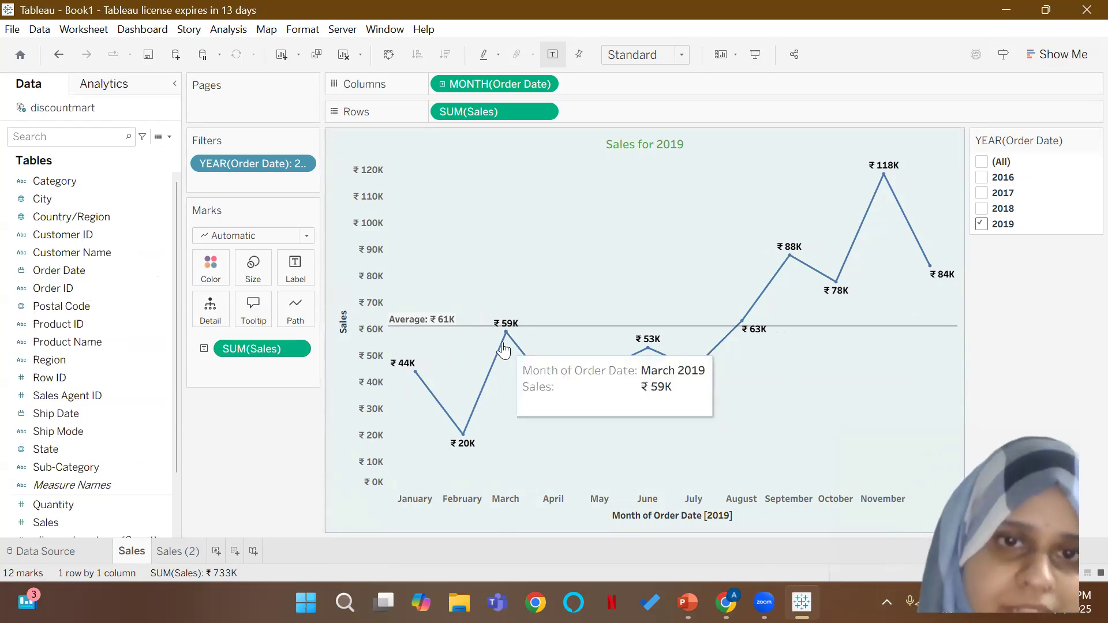
Step: On the Sales (2) worksheet, format the category bars' sales labels as standard currency with the English (India) locale
{"action": "left_click", "coordinate": [178, 551]}
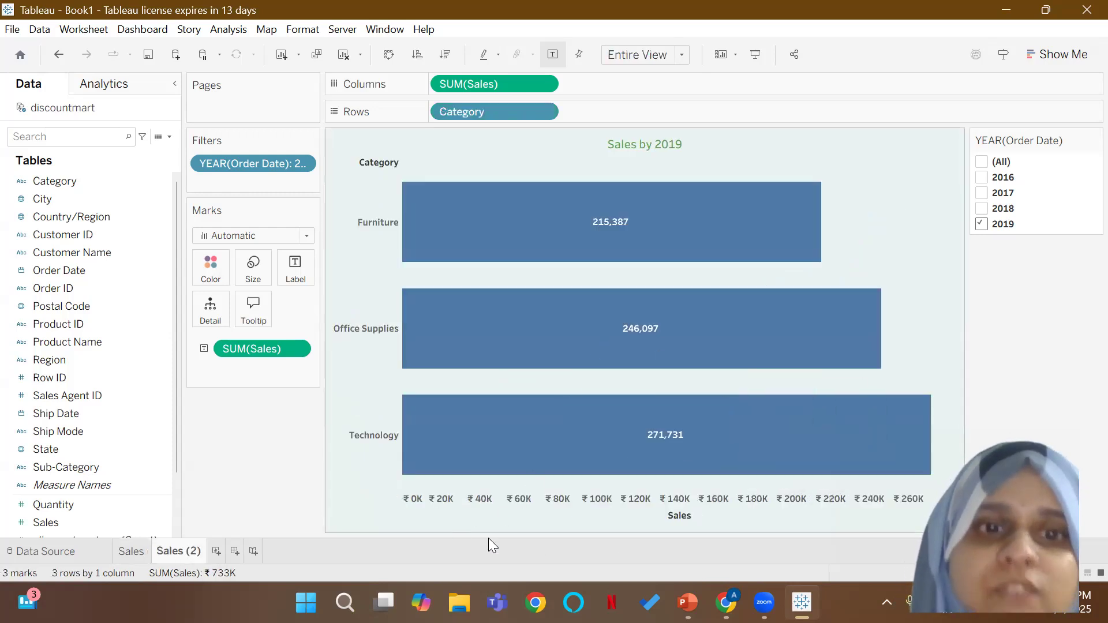
{"action": "right_click", "coordinate": [296, 349]}
{"action": "left_click", "coordinate": [292, 382]}
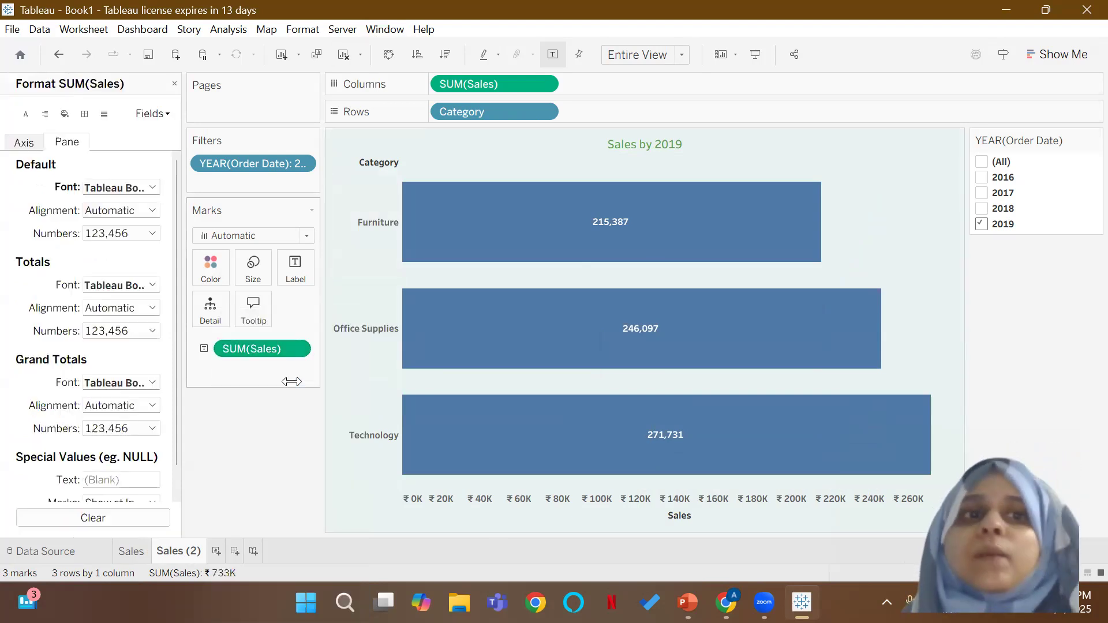
{"action": "left_click", "coordinate": [145, 235]}
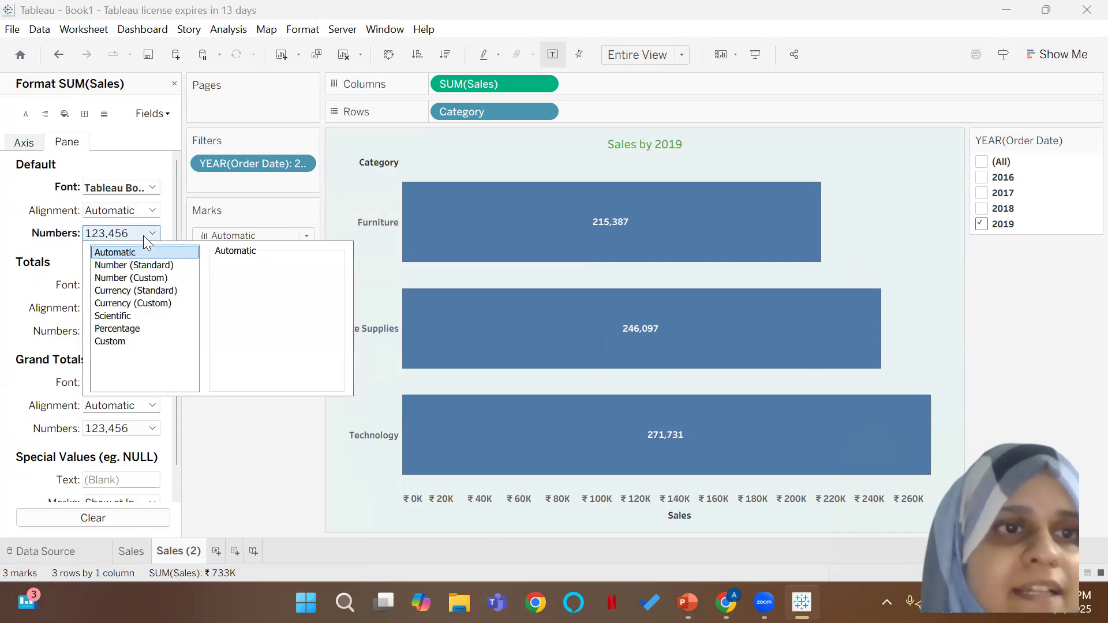
{"action": "left_click", "coordinate": [137, 291]}
{"action": "left_click", "coordinate": [278, 280]}
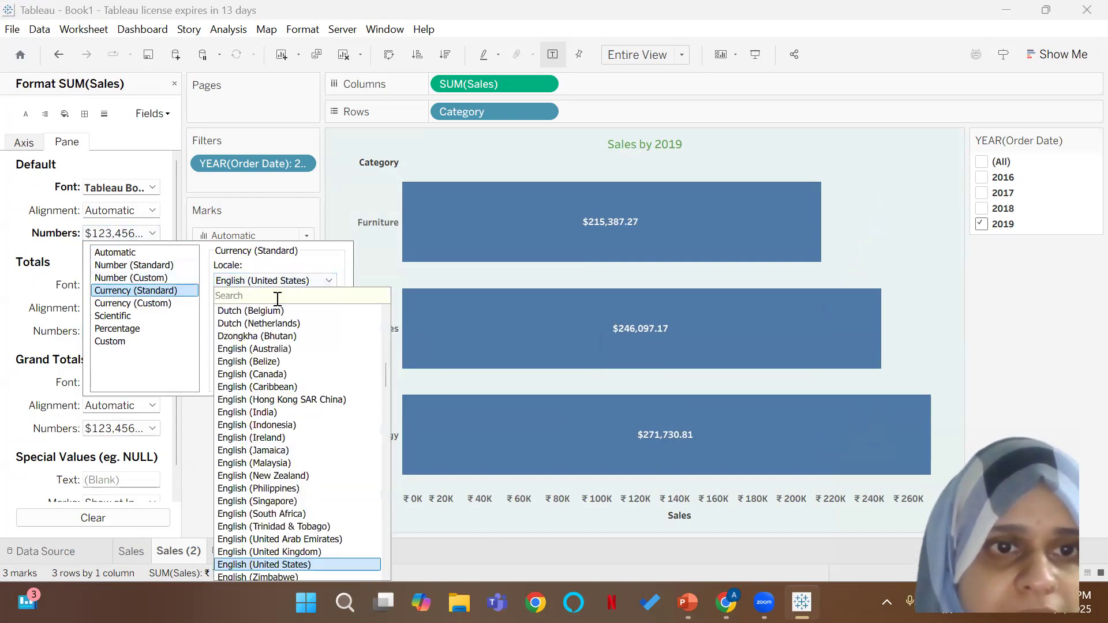
{"action": "type", "text": "indi"}
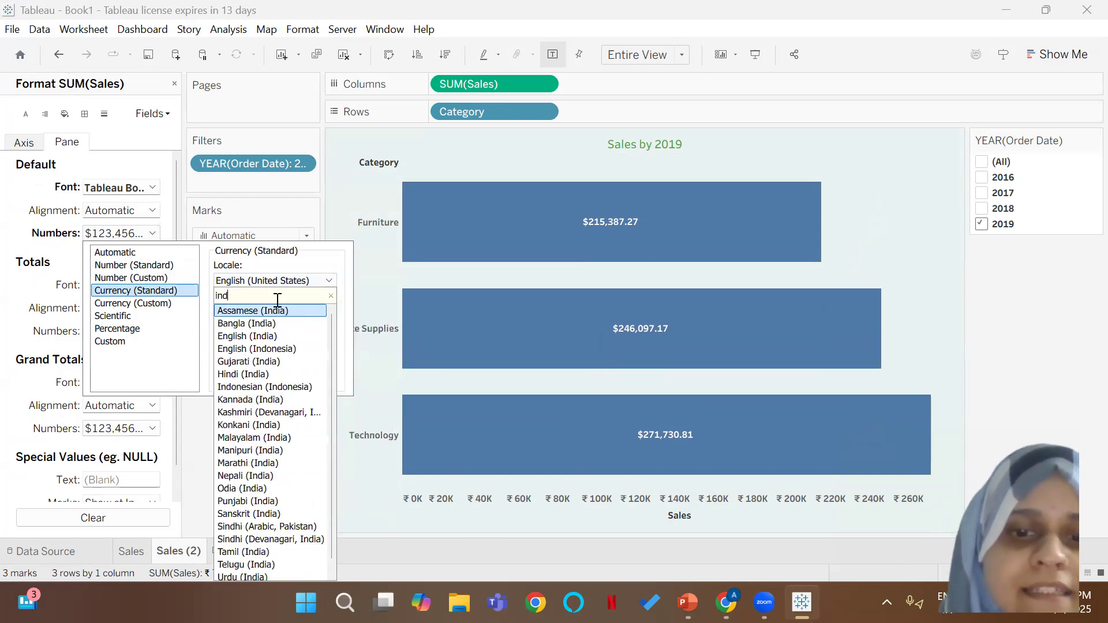
{"action": "left_click", "coordinate": [271, 336]}
Step: Switch the category chart's sales labels to custom currency with 0 decimal places and no display units, and close the formatting
{"action": "left_click", "coordinate": [145, 308]}
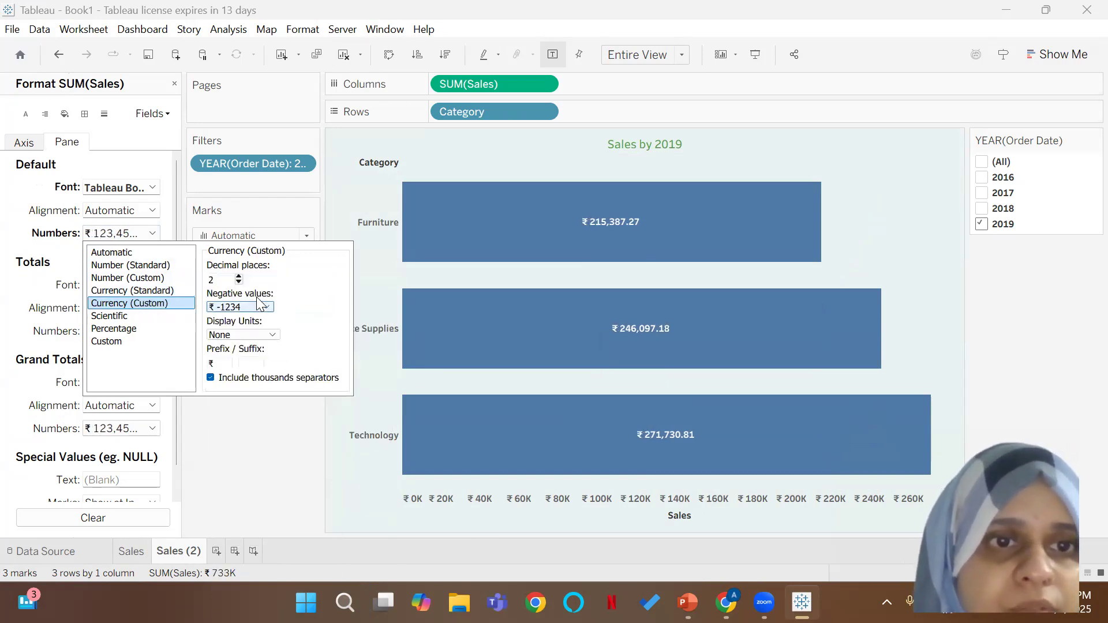
{"action": "left_click", "coordinate": [265, 334]}
{"action": "left_click", "coordinate": [261, 359]}
{"action": "left_click", "coordinate": [268, 335]}
{"action": "left_click", "coordinate": [265, 350]}
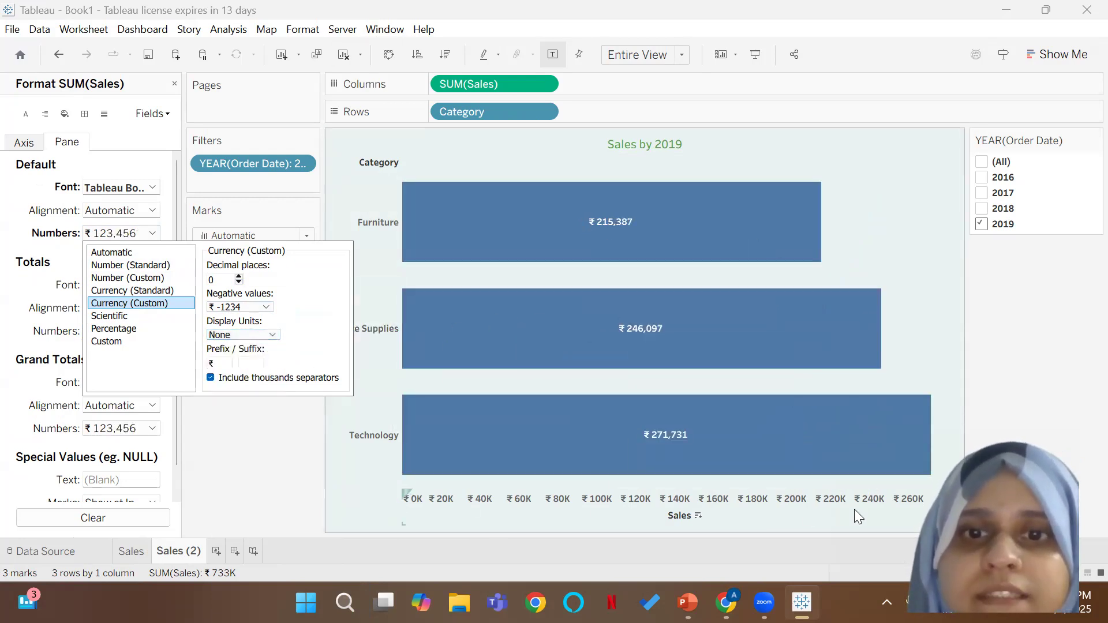
{"action": "left_click", "coordinate": [204, 425]}
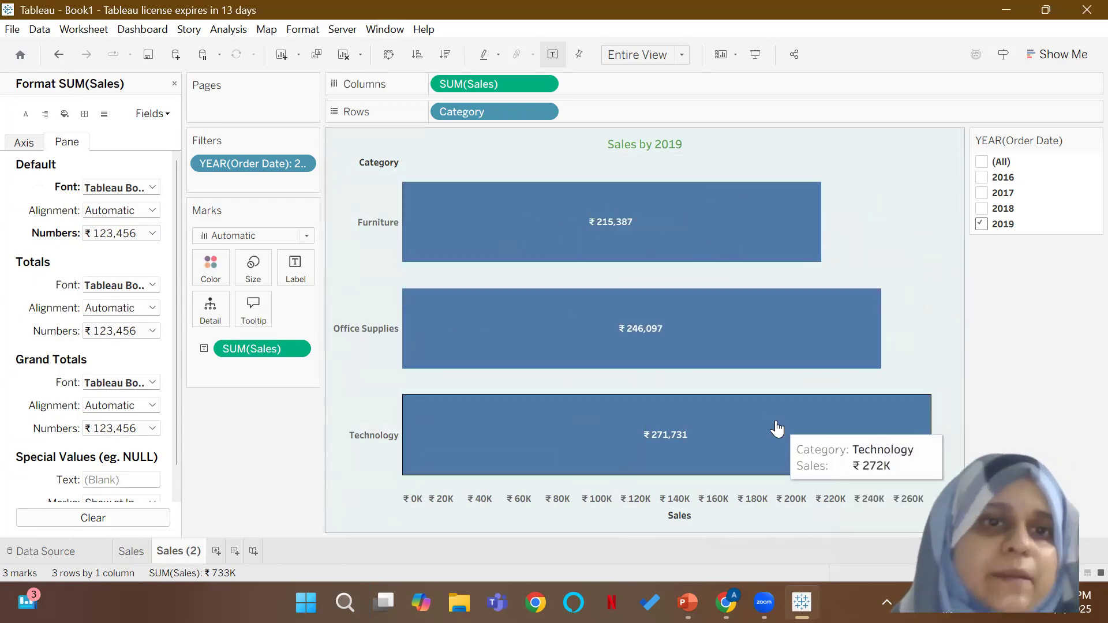
{"action": "left_click", "coordinate": [174, 82]}
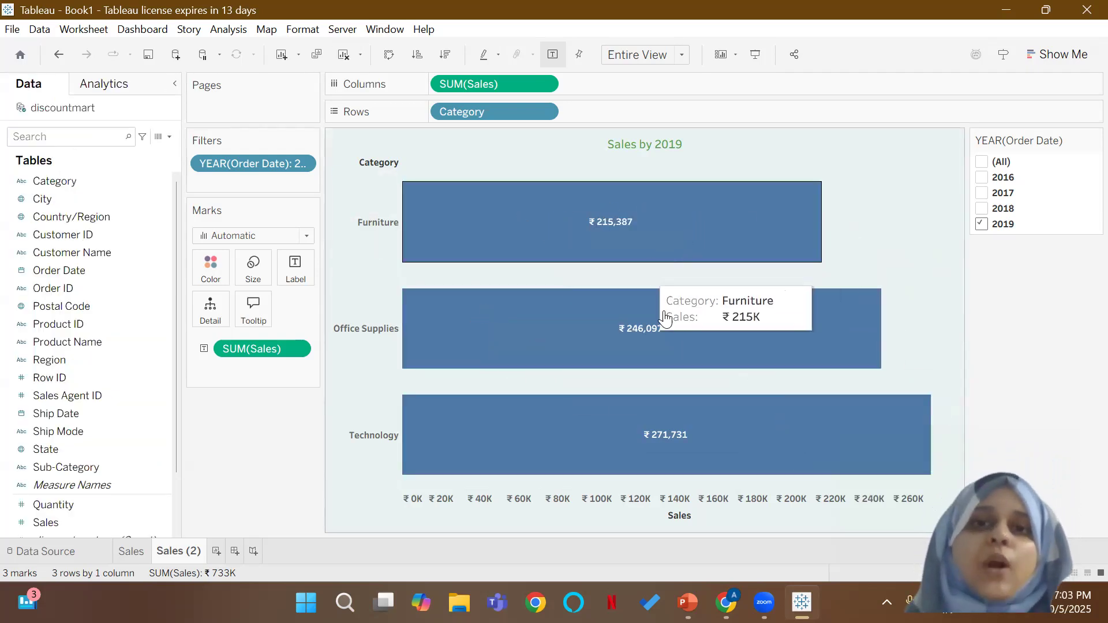
Step: Retitle the category chart "Sales by Category (<YEAR(Order Date)>)" and set the title font to Tableau Bold
{"action": "double_click", "coordinate": [635, 151]}
{"action": "left_click", "coordinate": [625, 246]}
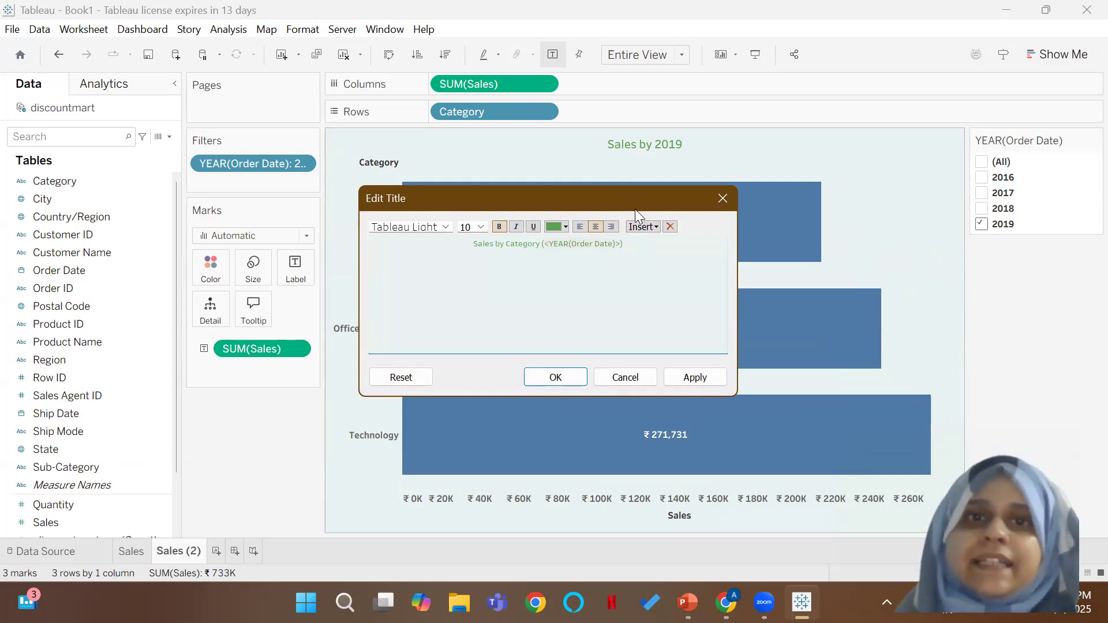
{"action": "left_click_drag", "start_coordinate": [622, 248], "coordinate": [448, 235]}
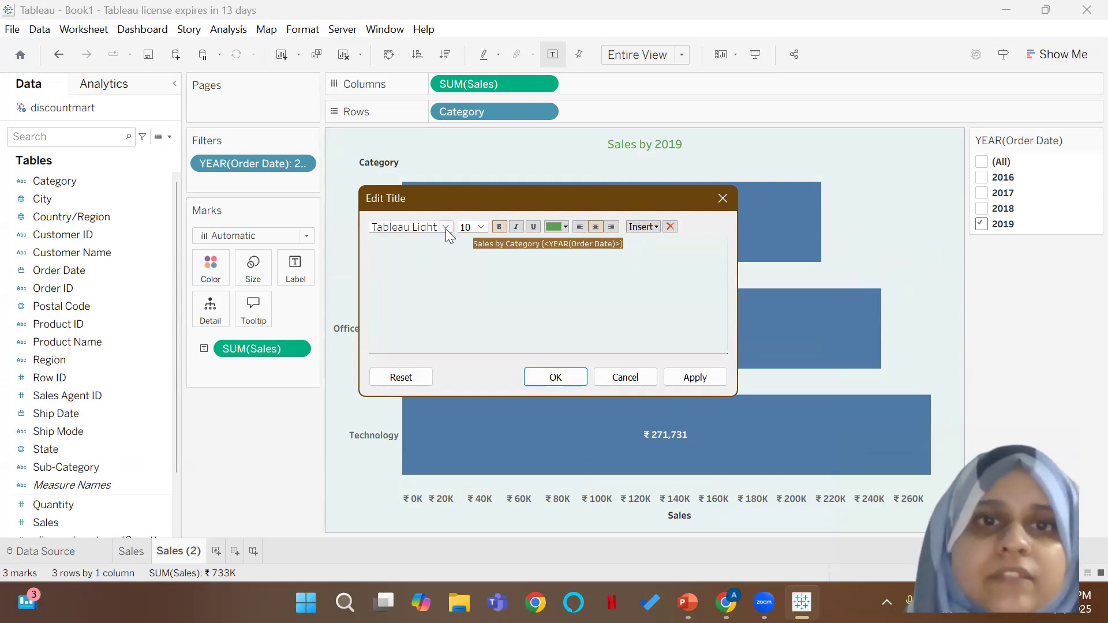
{"action": "left_click", "coordinate": [445, 229]}
{"action": "left_click", "coordinate": [437, 249]}
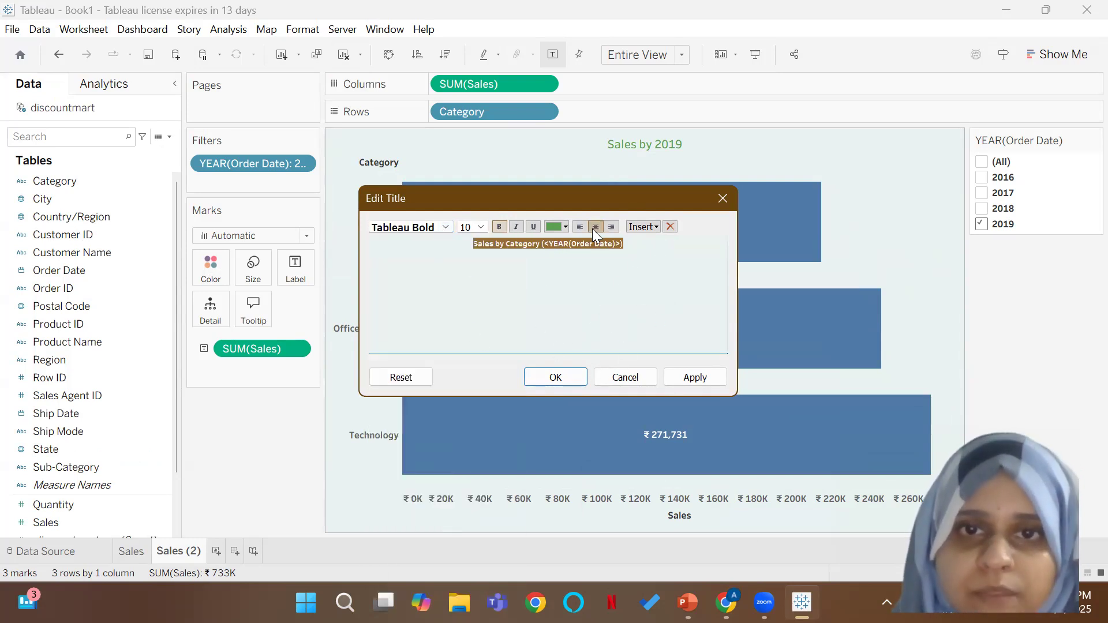
{"action": "left_click", "coordinate": [565, 382]}
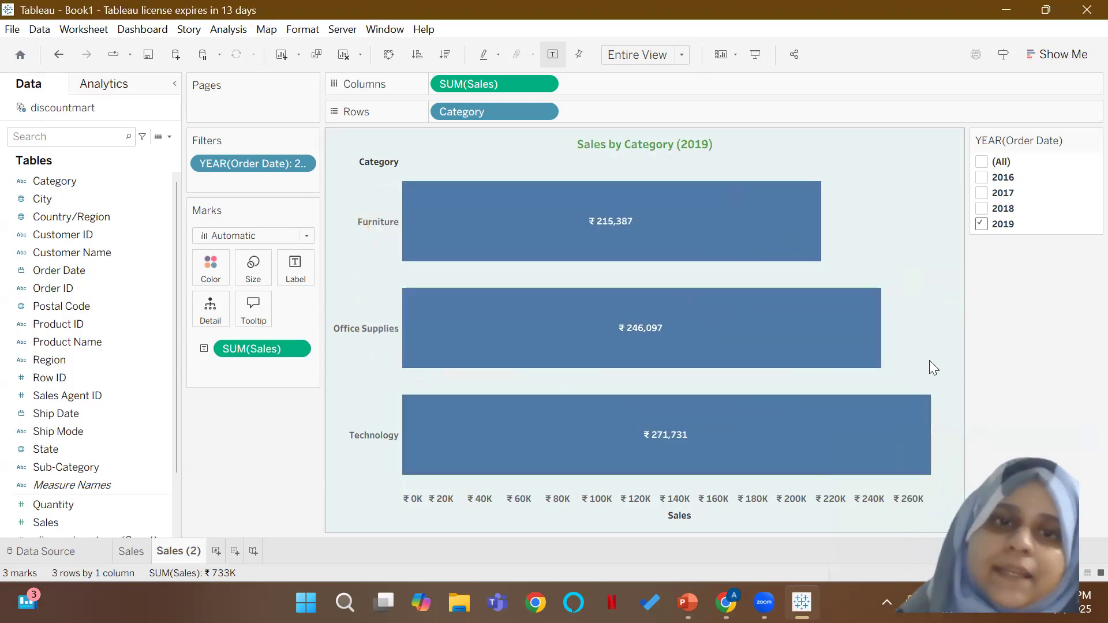
Step: Set the title of the monthly line chart on the Sales worksheet to the Tableau Bold font
{"action": "left_click", "coordinate": [127, 548]}
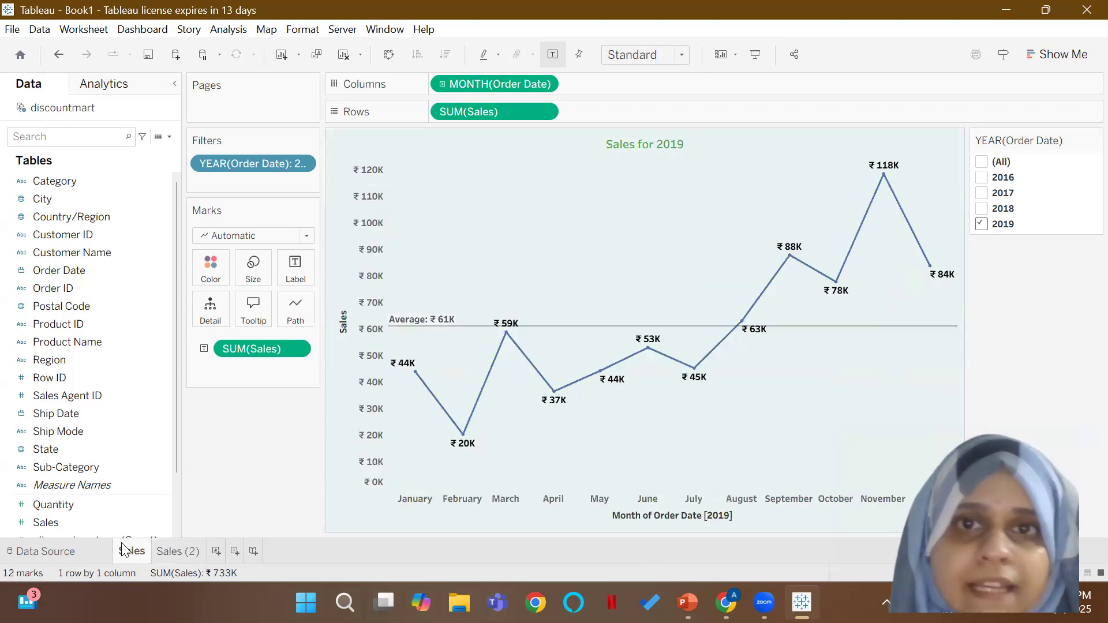
{"action": "right_click", "coordinate": [647, 142]}
{"action": "left_click", "coordinate": [646, 142]}
{"action": "double_click", "coordinate": [646, 142]}
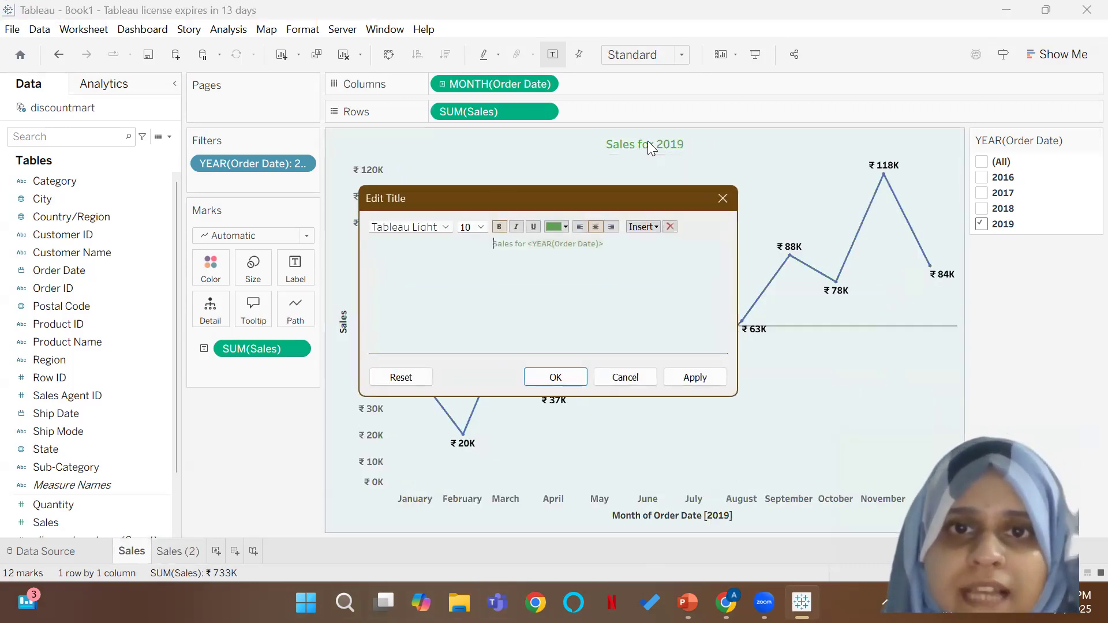
{"action": "left_click", "coordinate": [446, 228]}
{"action": "left_click", "coordinate": [434, 252]}
{"action": "left_click", "coordinate": [557, 377]}
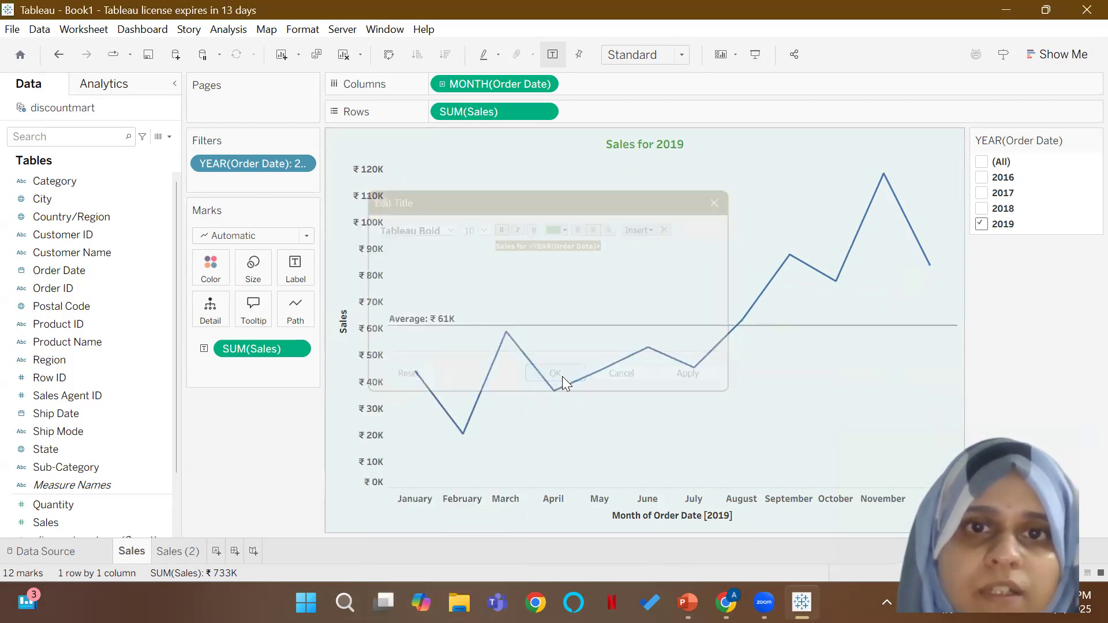
Step: Return to the Sales (2) worksheet and review the text and font of the category chart's title
{"action": "left_click", "coordinate": [172, 556]}
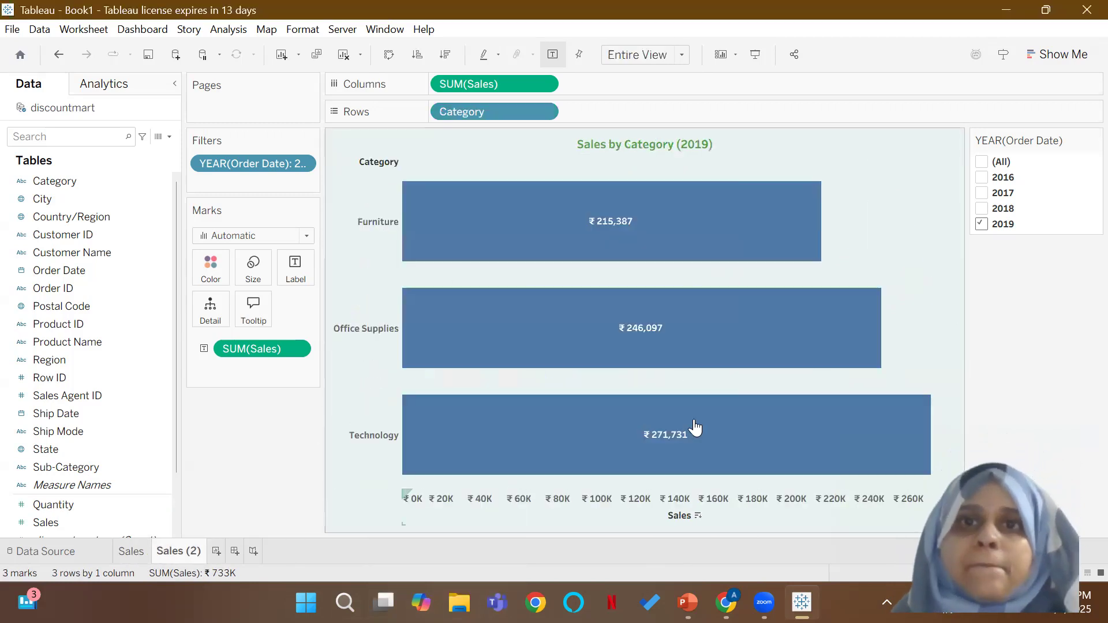
{"action": "double_click", "coordinate": [635, 146]}
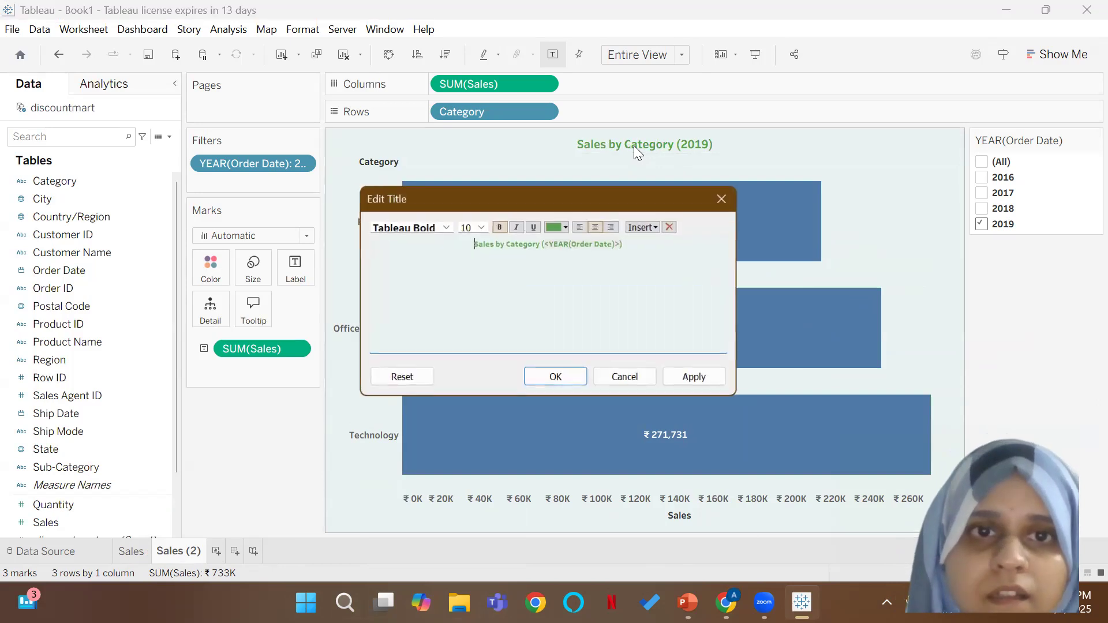
{"action": "left_click", "coordinate": [563, 381]}
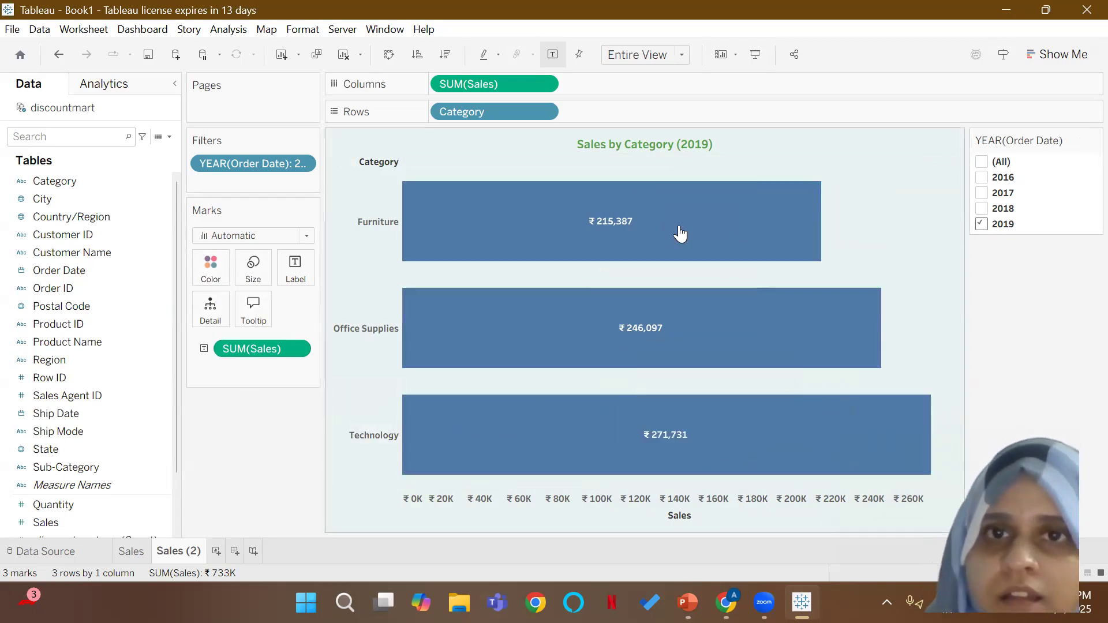
{"action": "left_click", "coordinate": [464, 221]}
{"action": "right_click", "coordinate": [464, 220]}
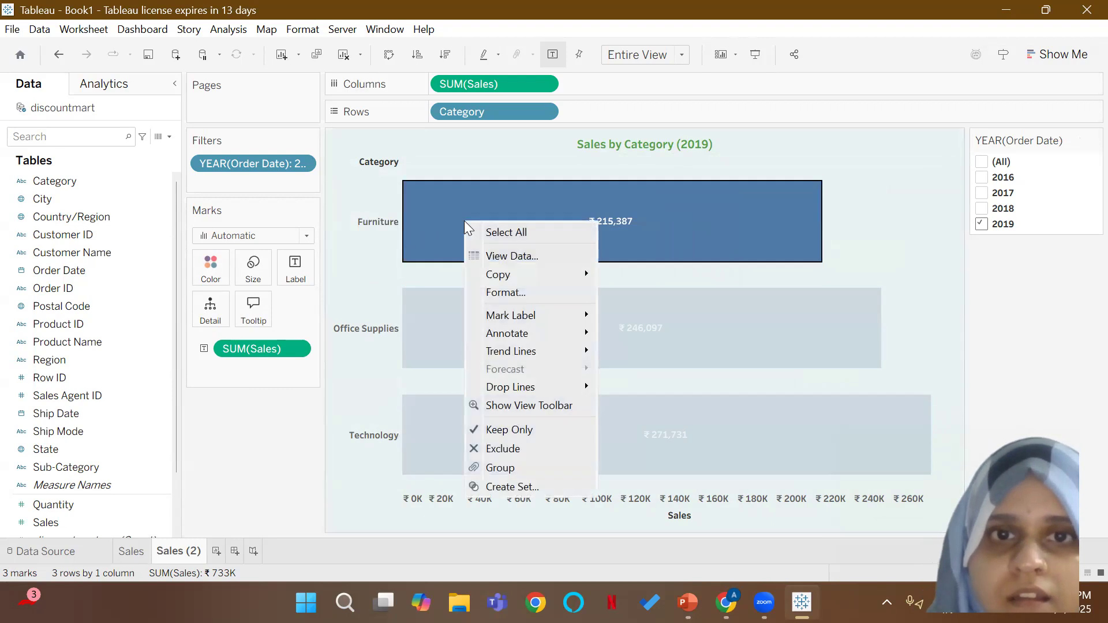
{"action": "left_click", "coordinate": [491, 294]}
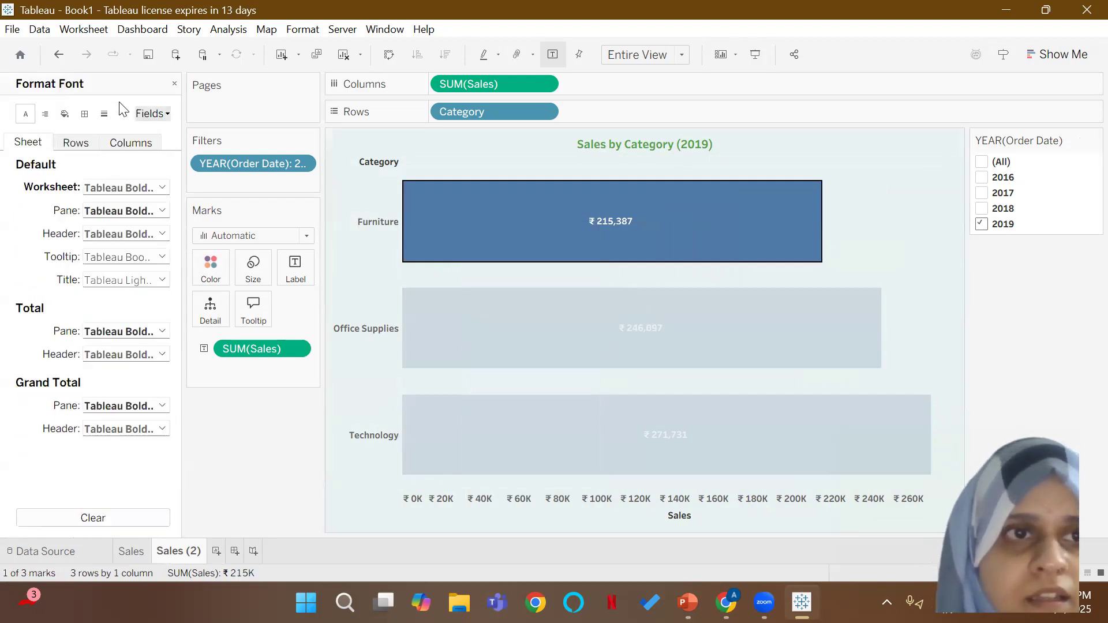
{"action": "left_click", "coordinate": [90, 139]}
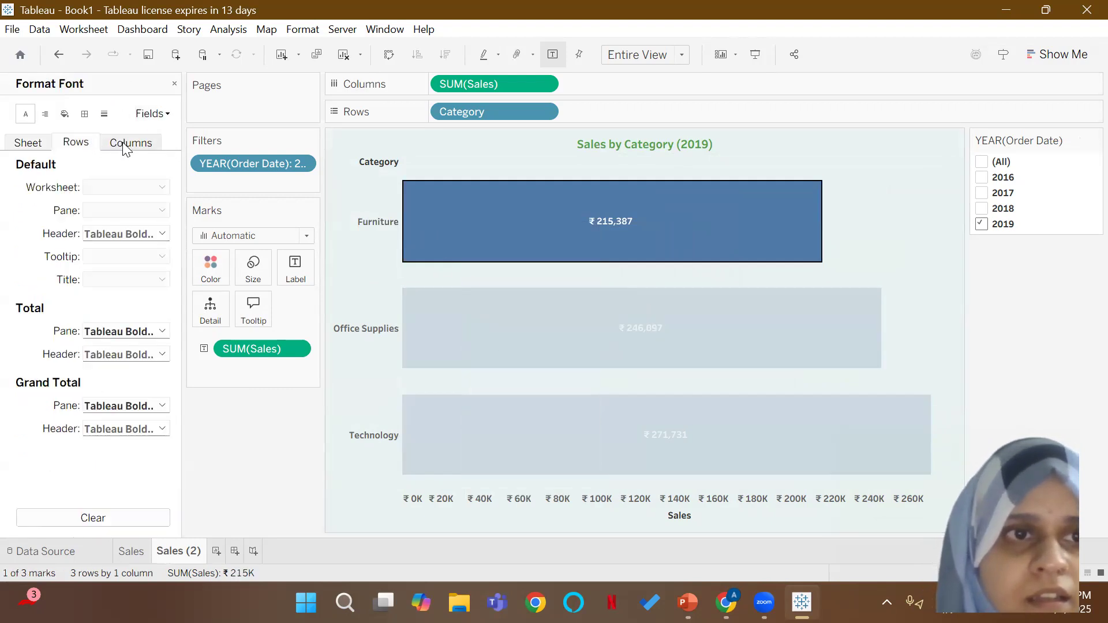
{"action": "left_click", "coordinate": [175, 83]}
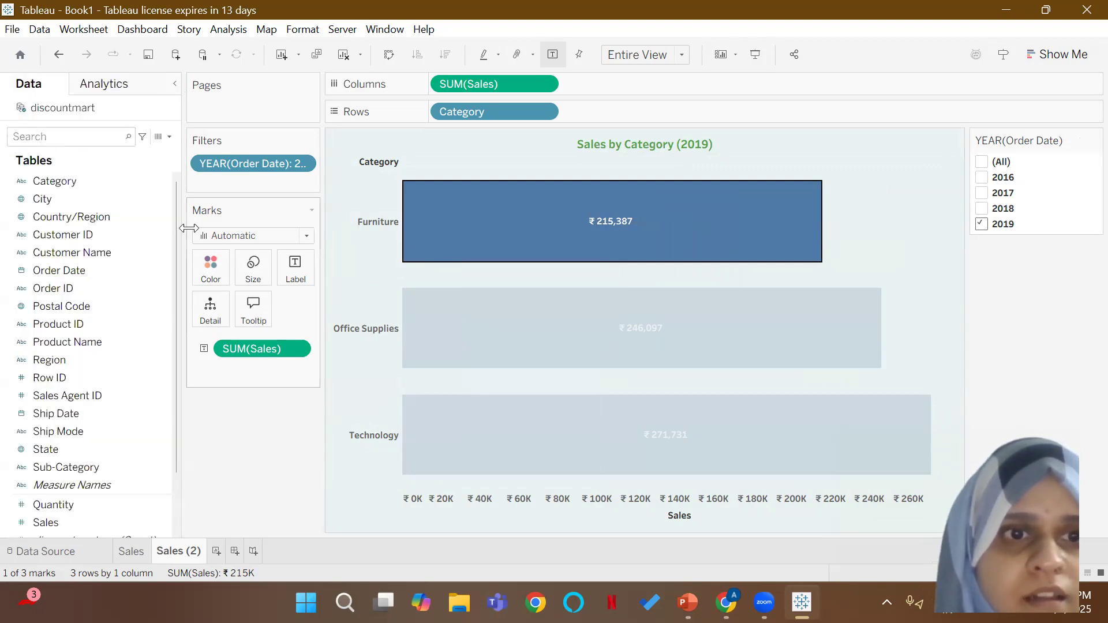
{"action": "left_click", "coordinate": [214, 263]}
{"action": "left_click", "coordinate": [351, 491]}
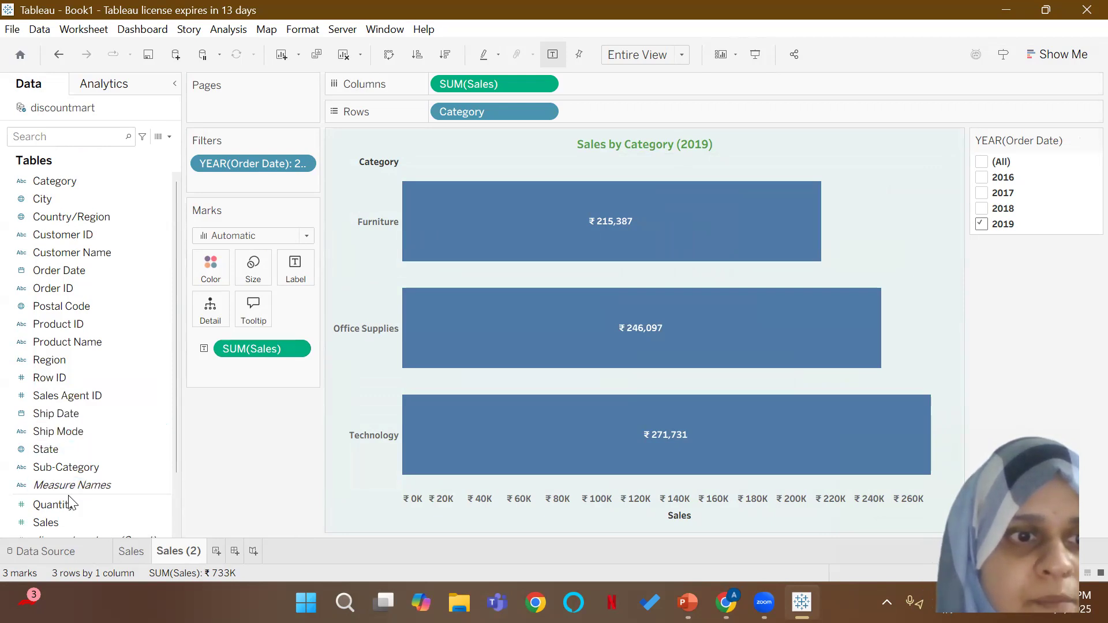
Step: Color the category bars by the Sales measure and vary their size by Sales as well
{"action": "left_click_drag", "start_coordinate": [61, 521], "coordinate": [199, 270]}
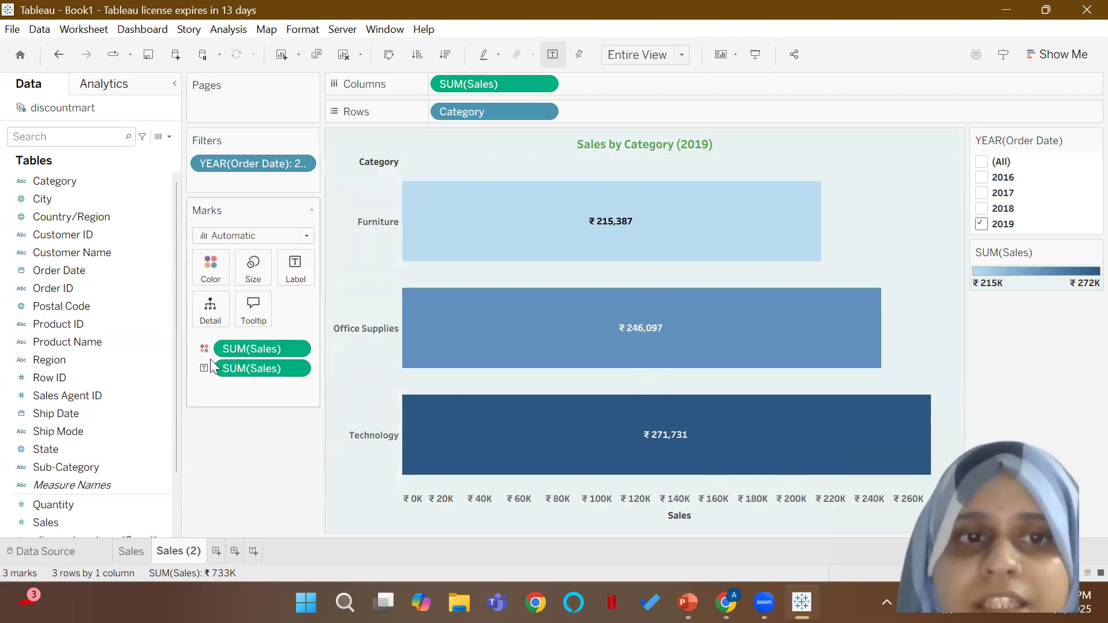
{"action": "mouse_move", "coordinate": [613, 358]}
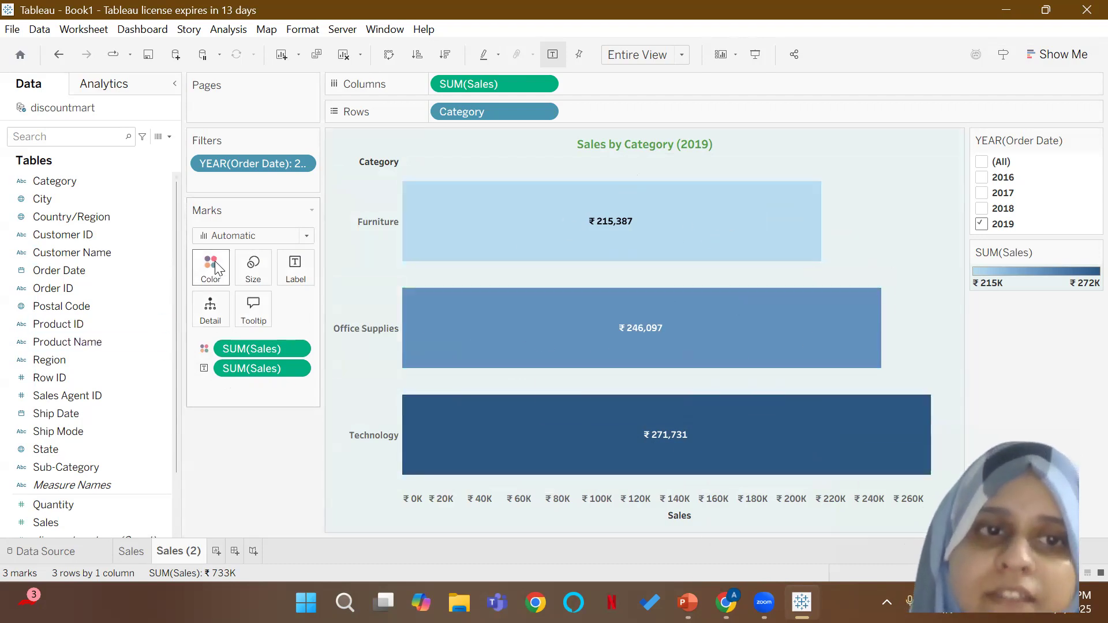
{"action": "left_click_drag", "start_coordinate": [64, 527], "coordinate": [251, 273]}
{"action": "mouse_move", "coordinate": [628, 209]}
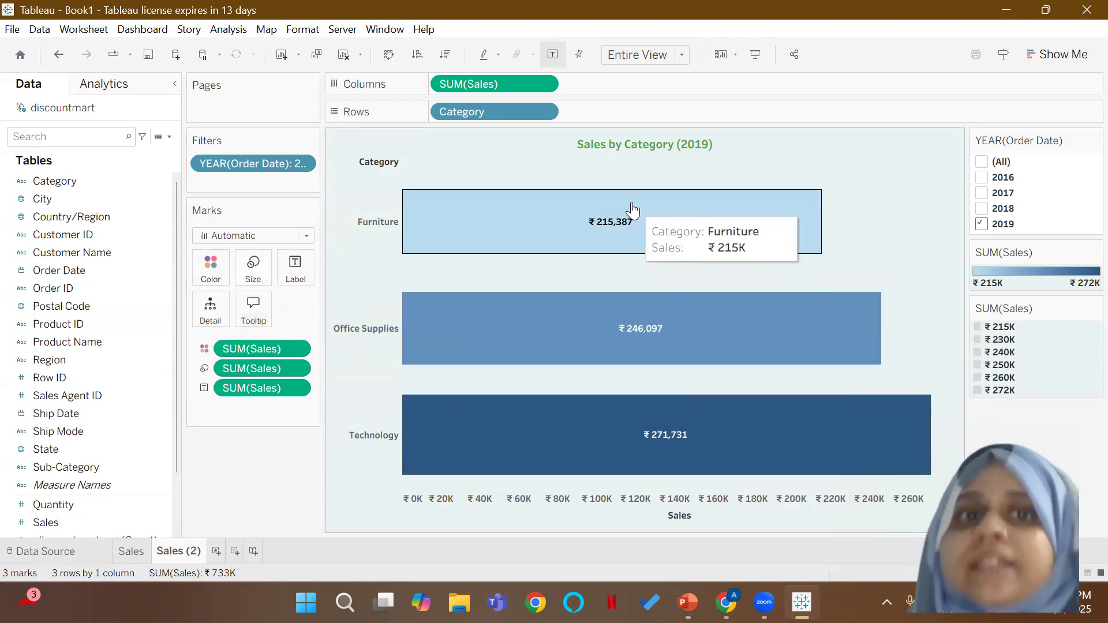
{"action": "mouse_move", "coordinate": [657, 330]}
{"action": "mouse_move", "coordinate": [665, 466]}
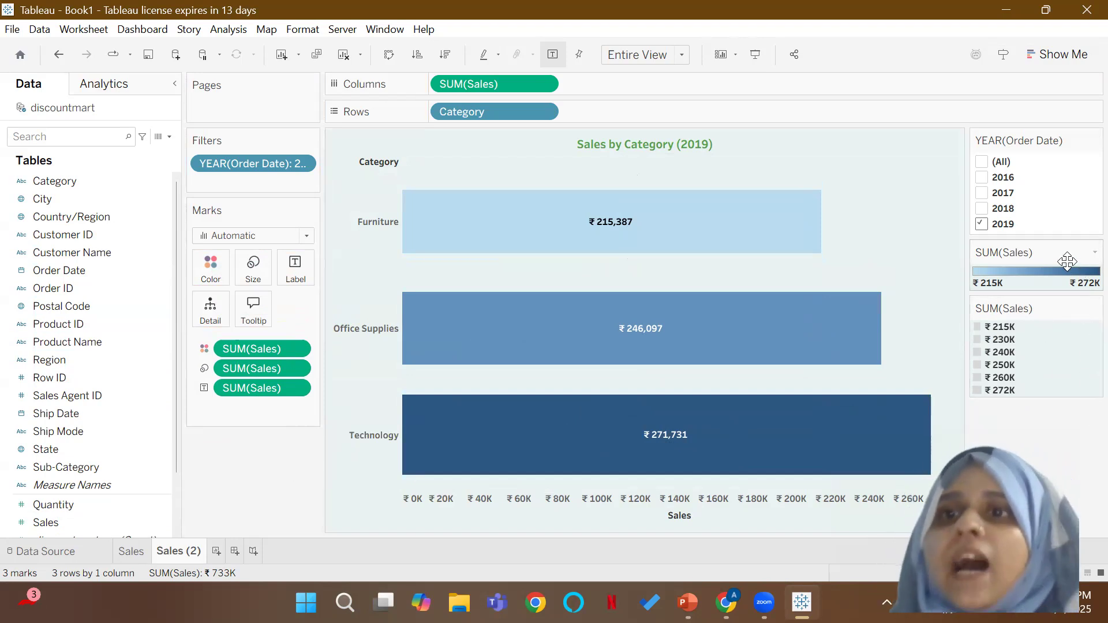
{"action": "mouse_move", "coordinate": [708, 254]}
{"action": "mouse_move", "coordinate": [632, 371]}
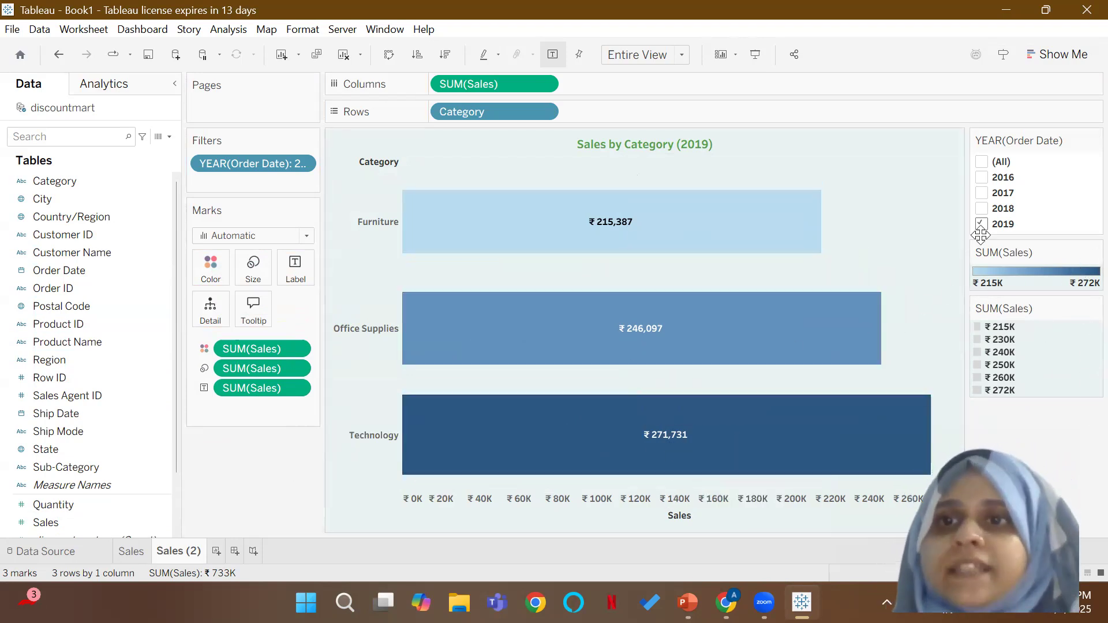
Step: Apply the Green palette to the category chart's Sales color legend, and go back to the Sales worksheet
{"action": "left_click", "coordinate": [1094, 252]}
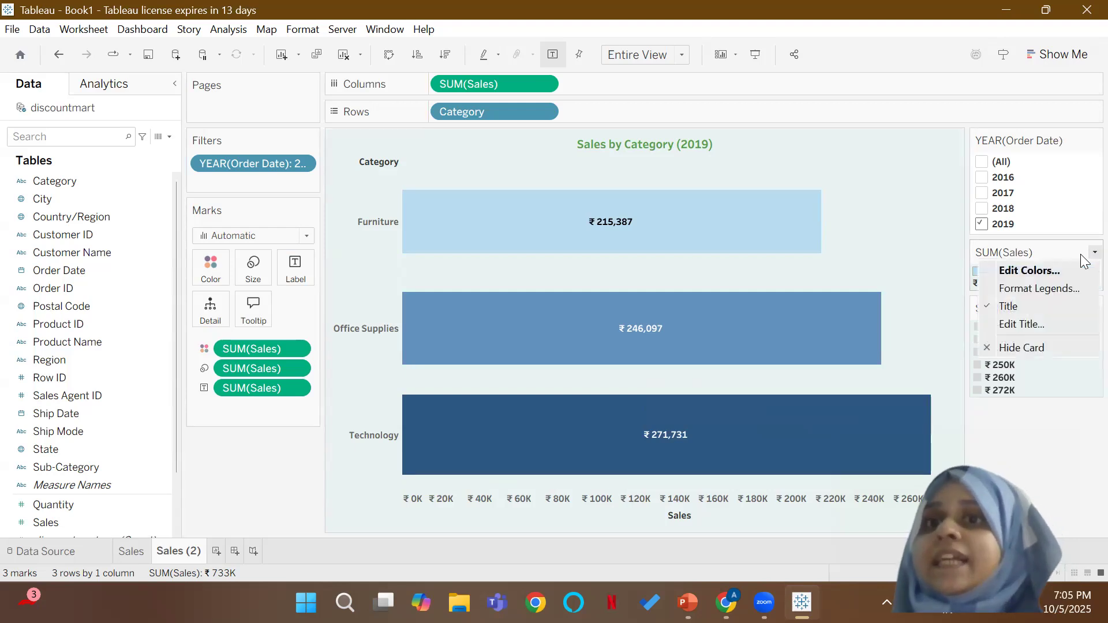
{"action": "left_click", "coordinate": [1084, 271]}
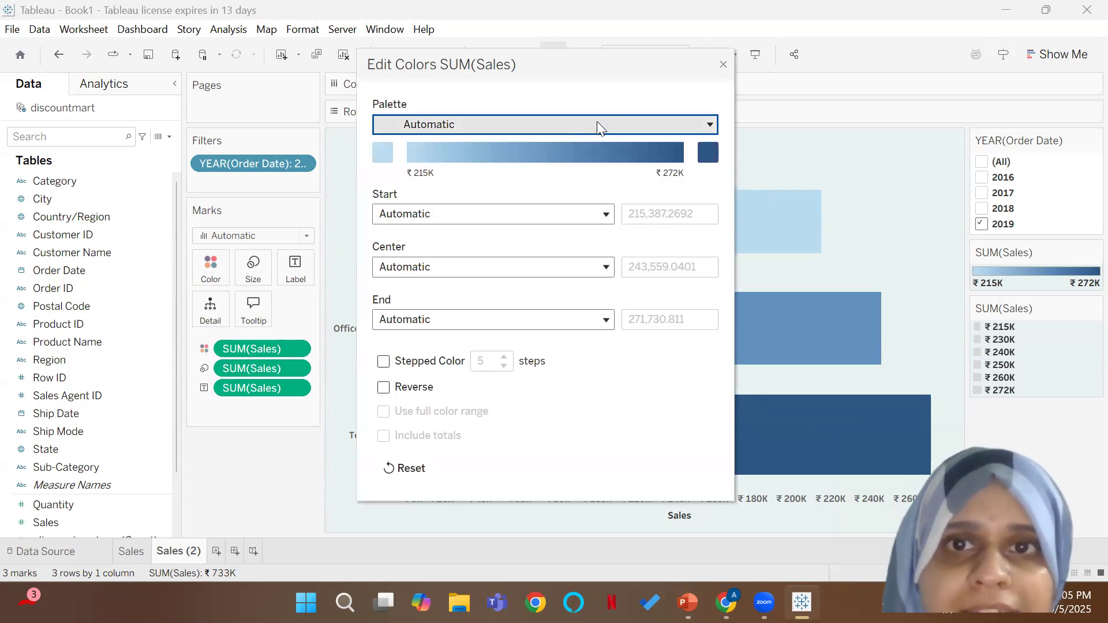
{"action": "left_click", "coordinate": [684, 124]}
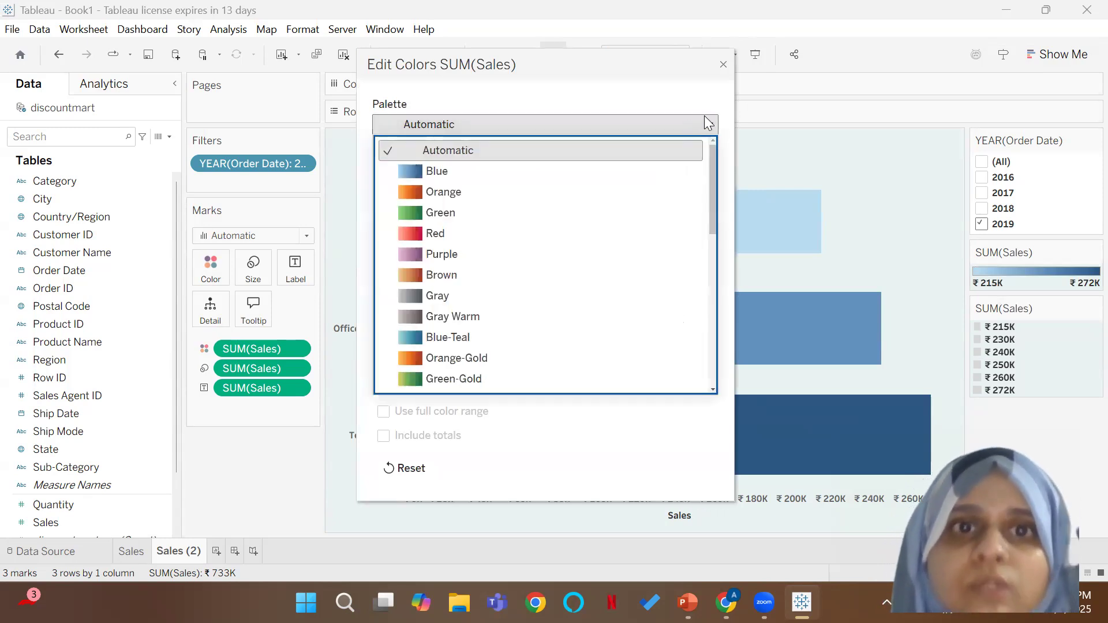
{"action": "left_click", "coordinate": [525, 215]}
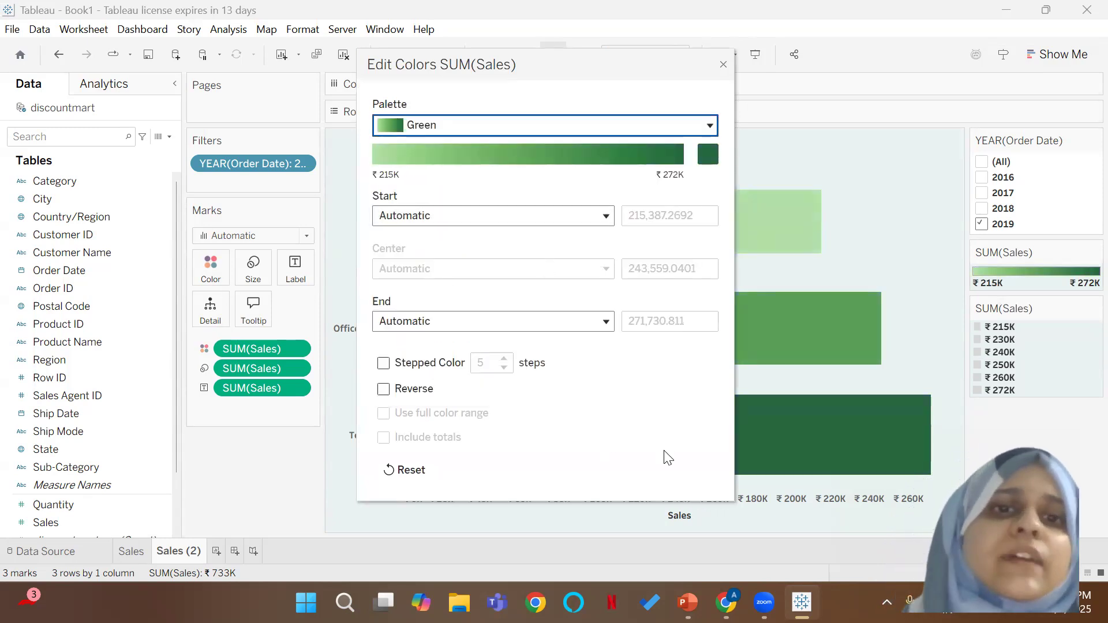
{"action": "left_click", "coordinate": [723, 66]}
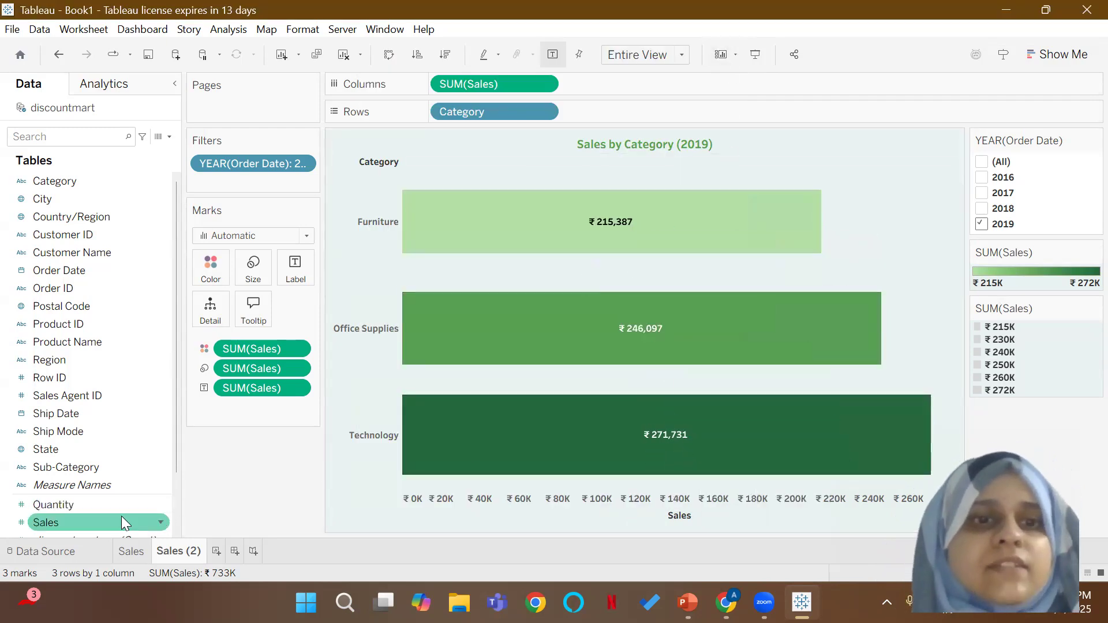
{"action": "left_click", "coordinate": [134, 553]}
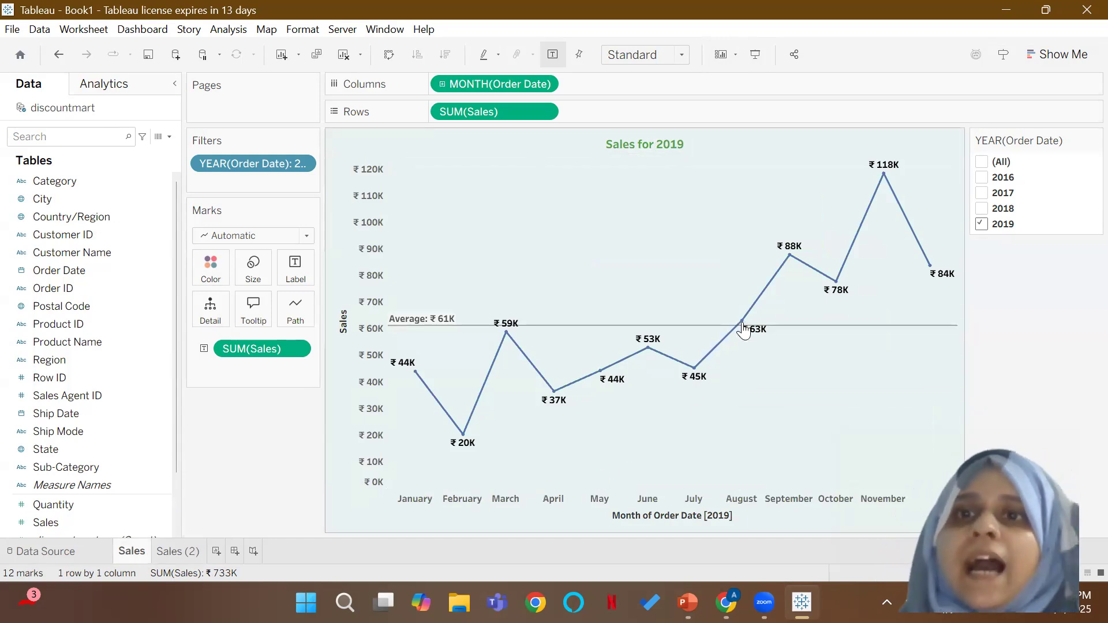
Step: Change the color of the monthly sales line on the Sales worksheet to green
{"action": "mouse_move", "coordinate": [775, 279]}
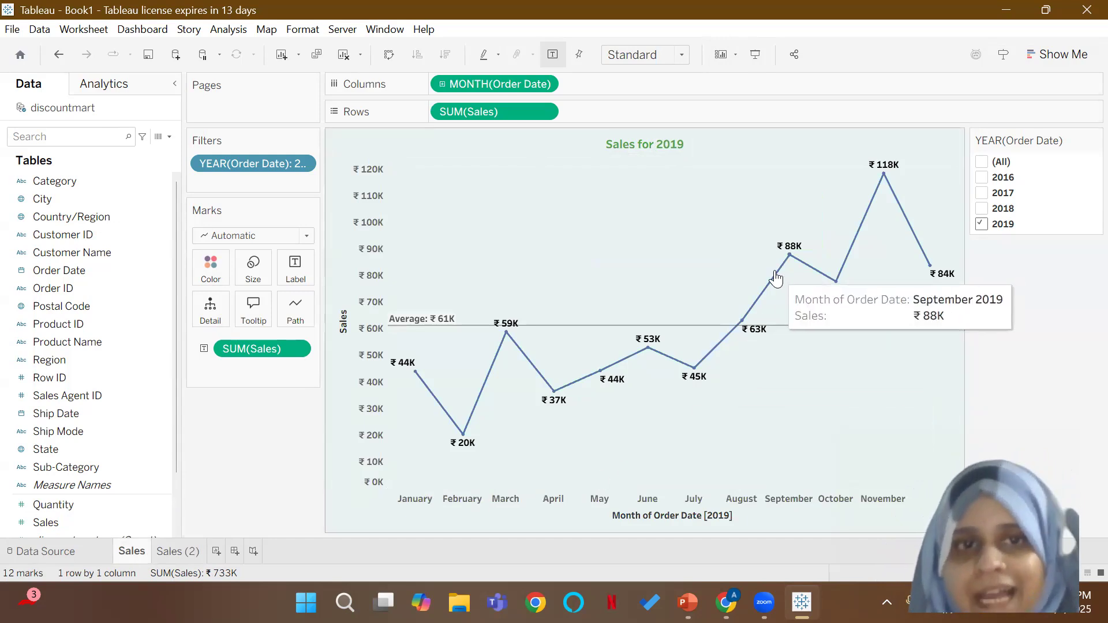
{"action": "left_click", "coordinate": [306, 321]}
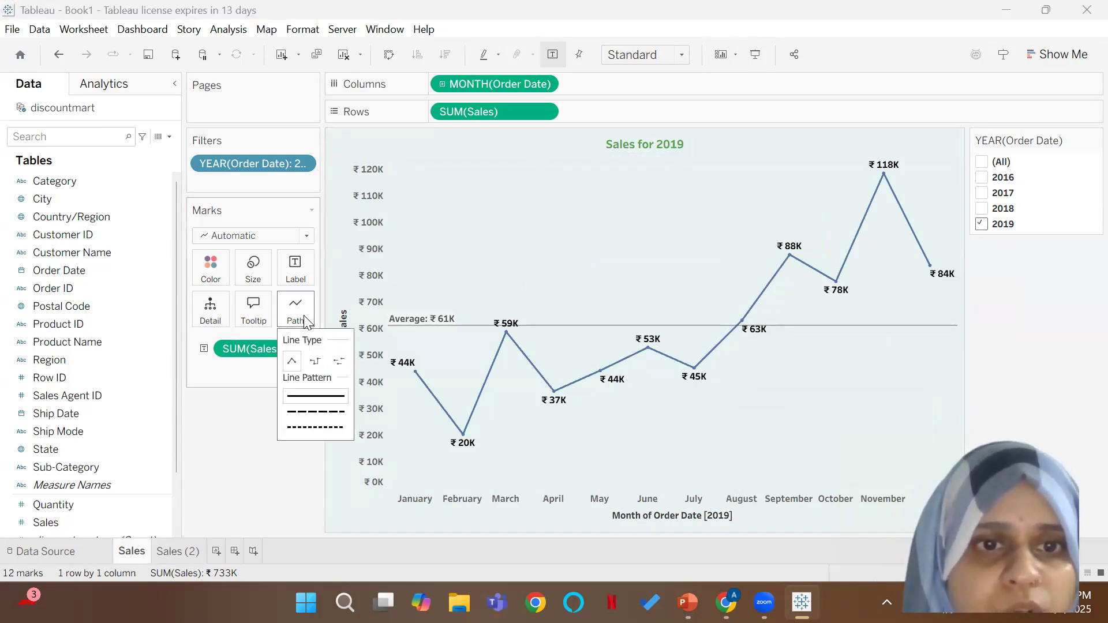
{"action": "left_click", "coordinate": [211, 265]}
{"action": "left_click", "coordinate": [214, 266]}
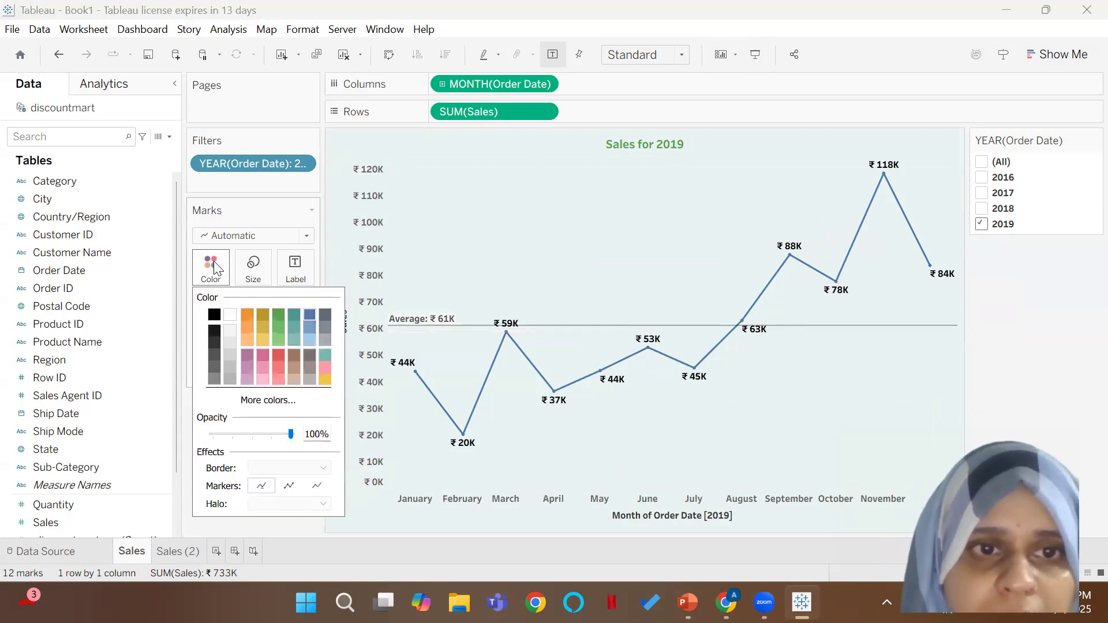
{"action": "left_click", "coordinate": [273, 317]}
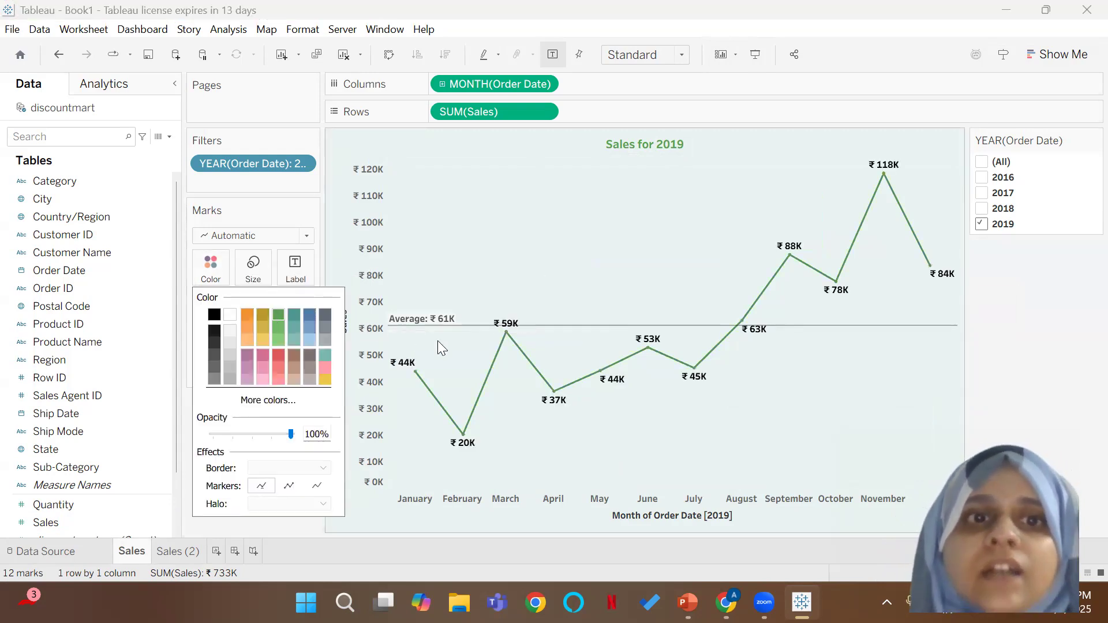
{"action": "left_click", "coordinate": [767, 376]}
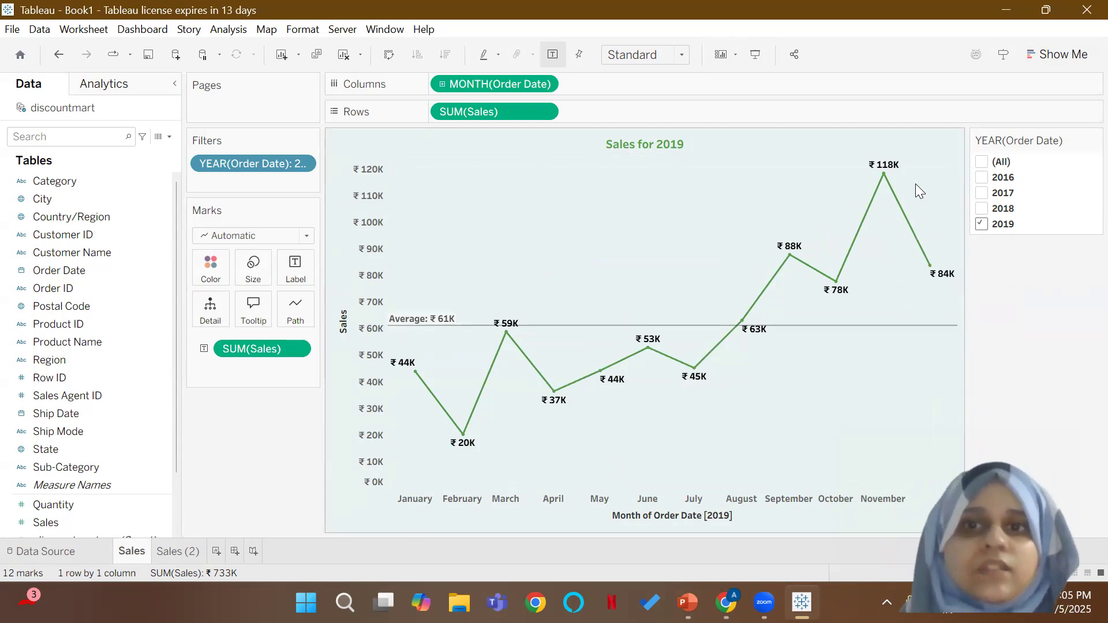
Step: Rename the Sales (2) worksheet as Sales by Category
{"action": "left_click", "coordinate": [177, 550]}
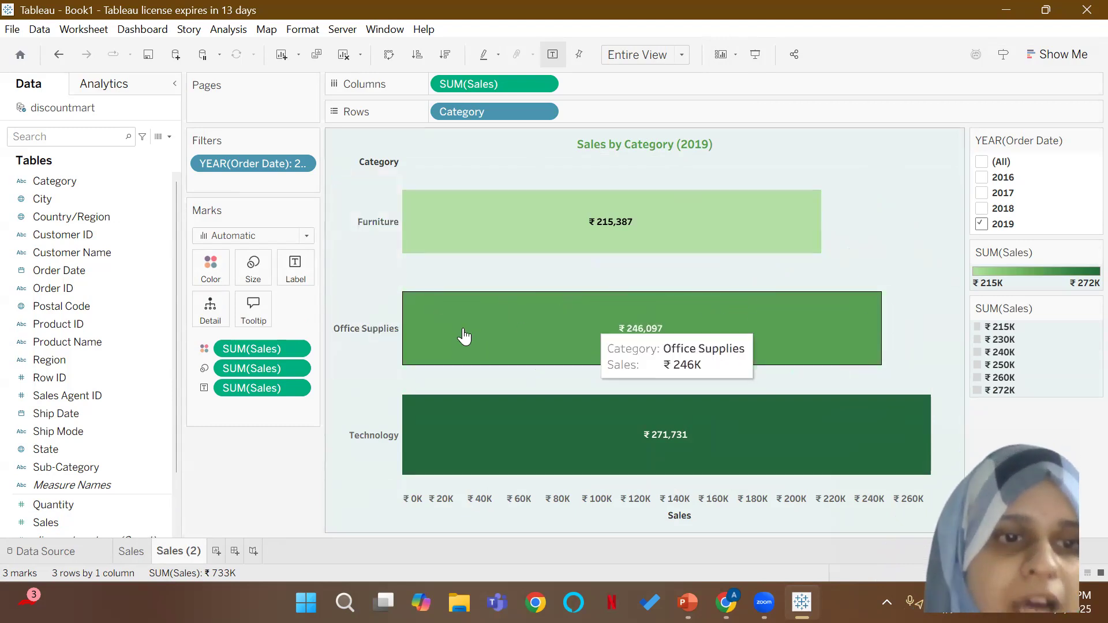
{"action": "right_click", "coordinate": [179, 557]}
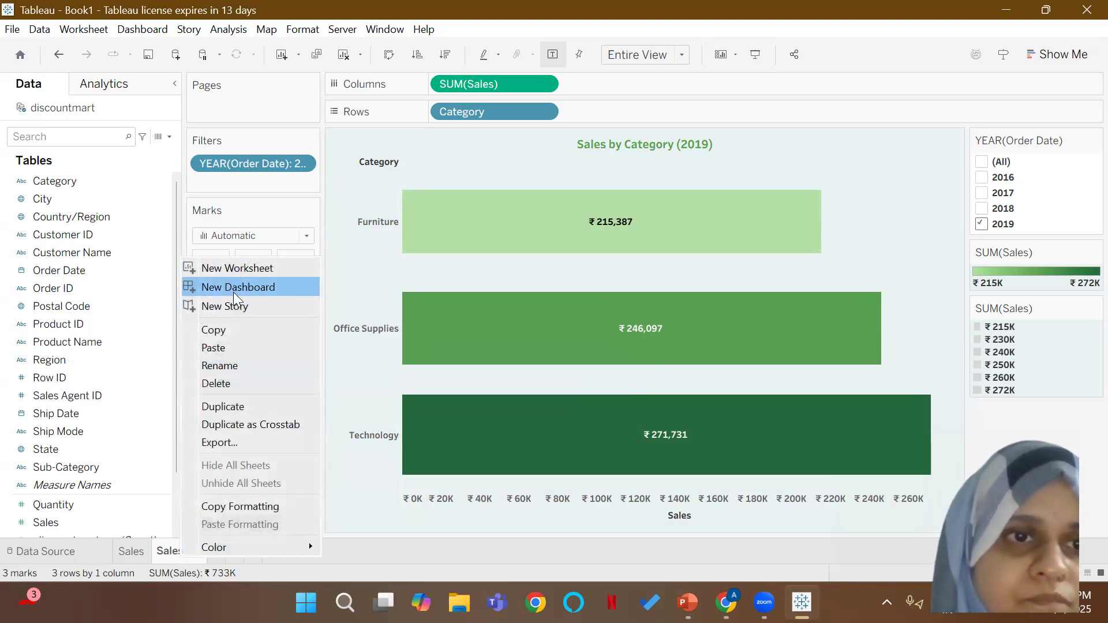
{"action": "left_click", "coordinate": [217, 366]}
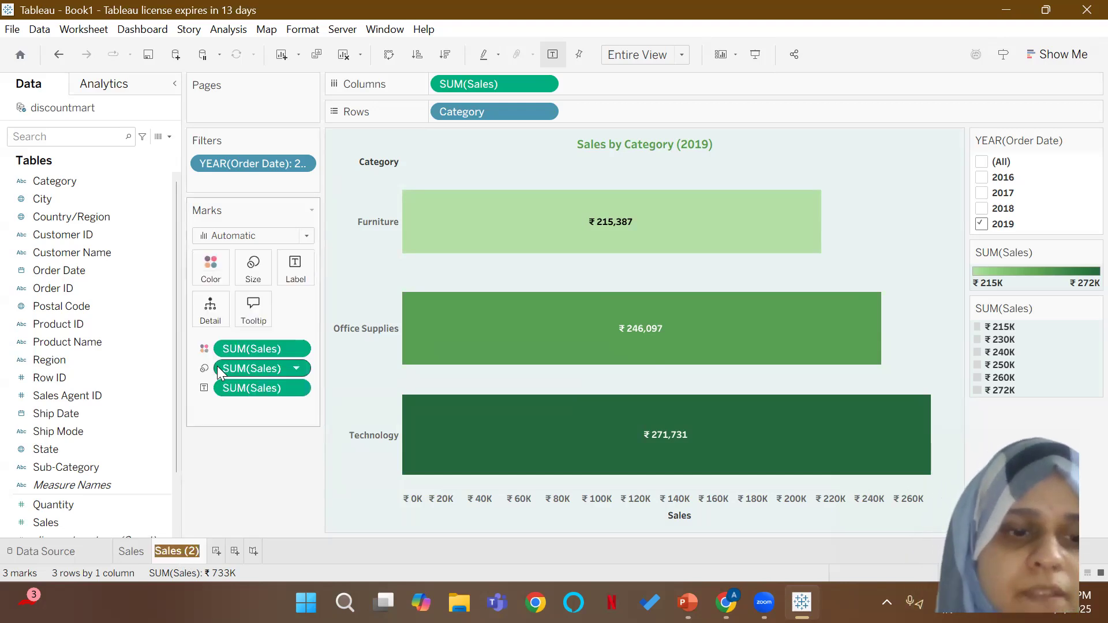
{"action": "type", "text": "Sales"}
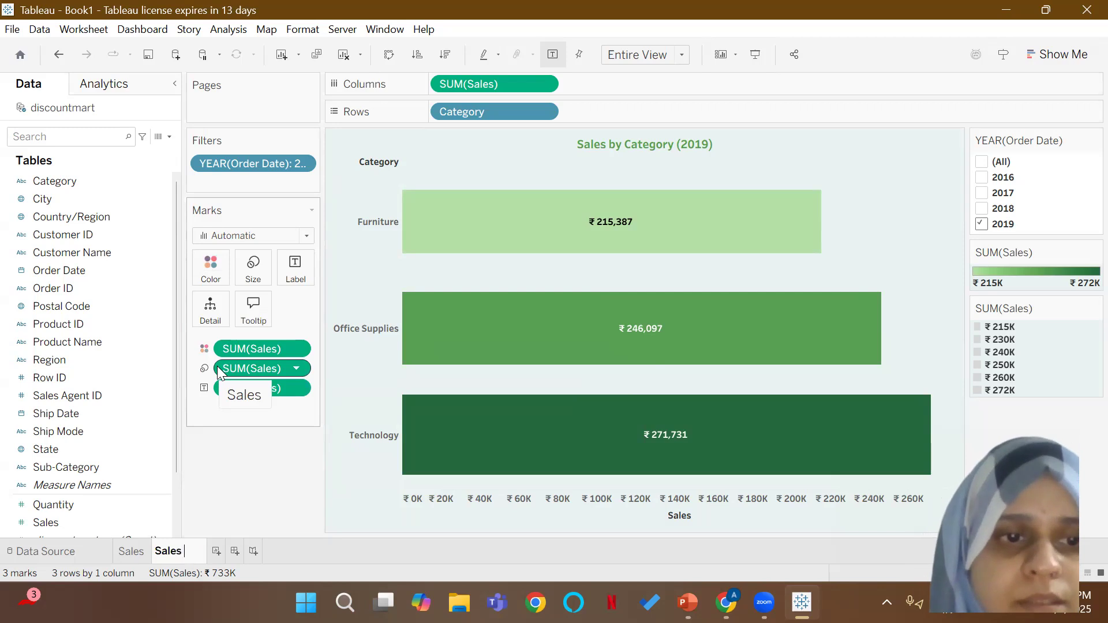
{"action": "type", "text": " by Cate"}
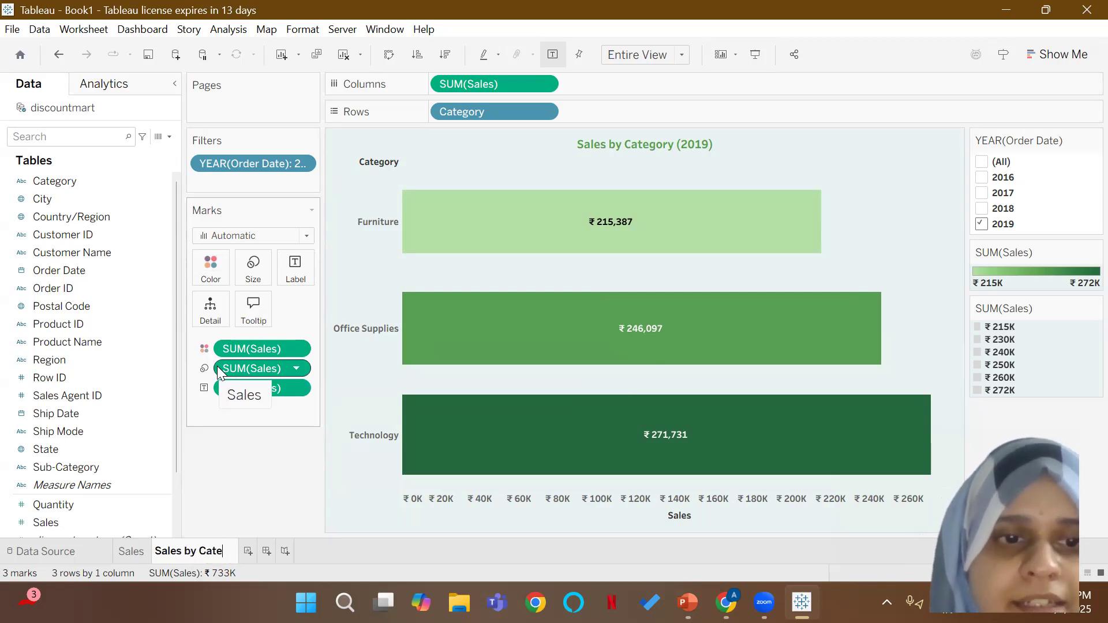
{"action": "type", "text": "gory"}
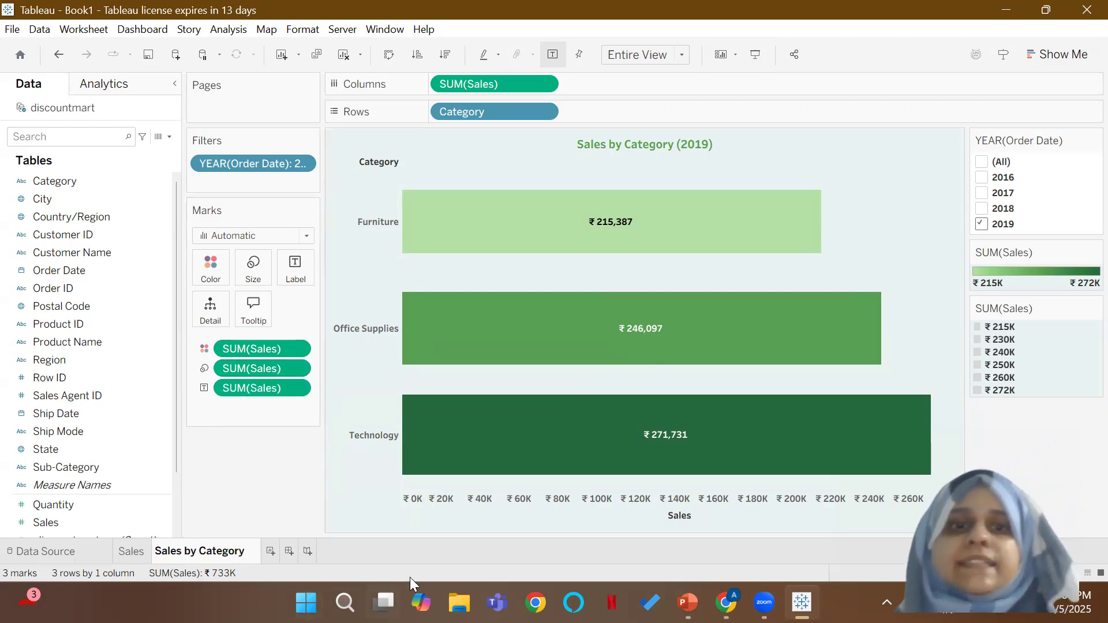
{"action": "key", "text": "Return"}
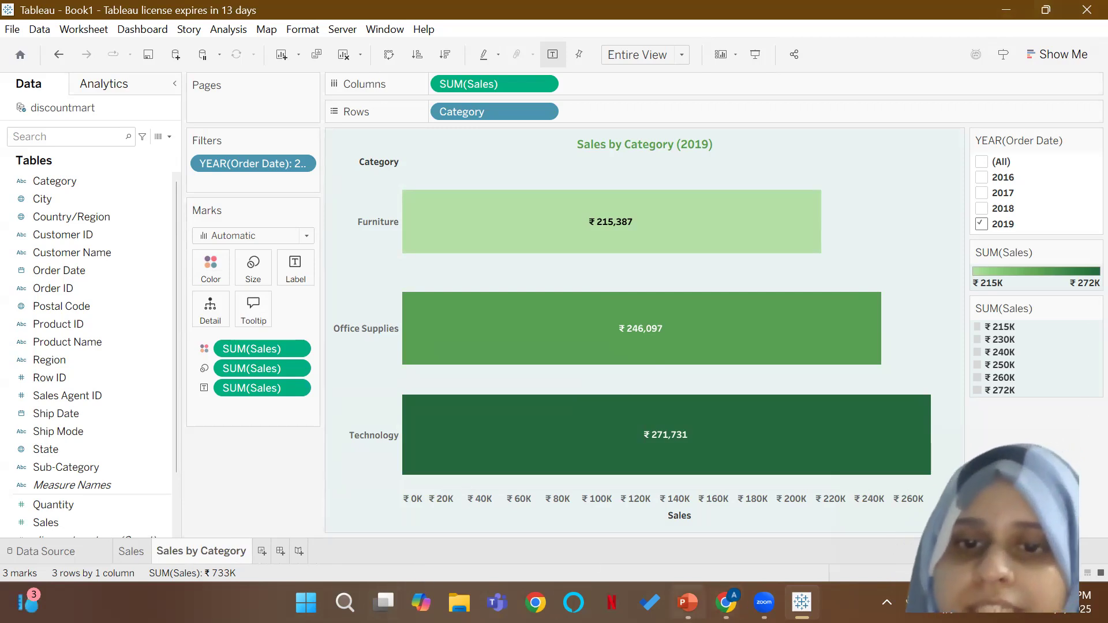
Step: Switch to PowerPoint to review the reference dashboard and the Discount Mart project brief slide, and return to Tableau
{"action": "left_click", "coordinate": [687, 603]}
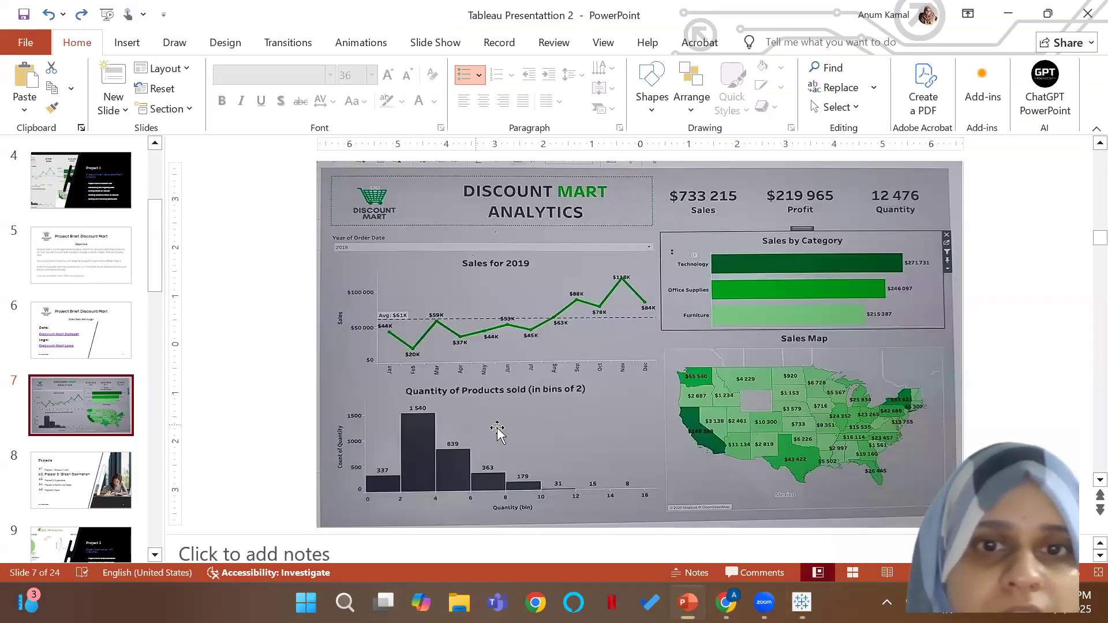
{"action": "left_click", "coordinate": [57, 249]}
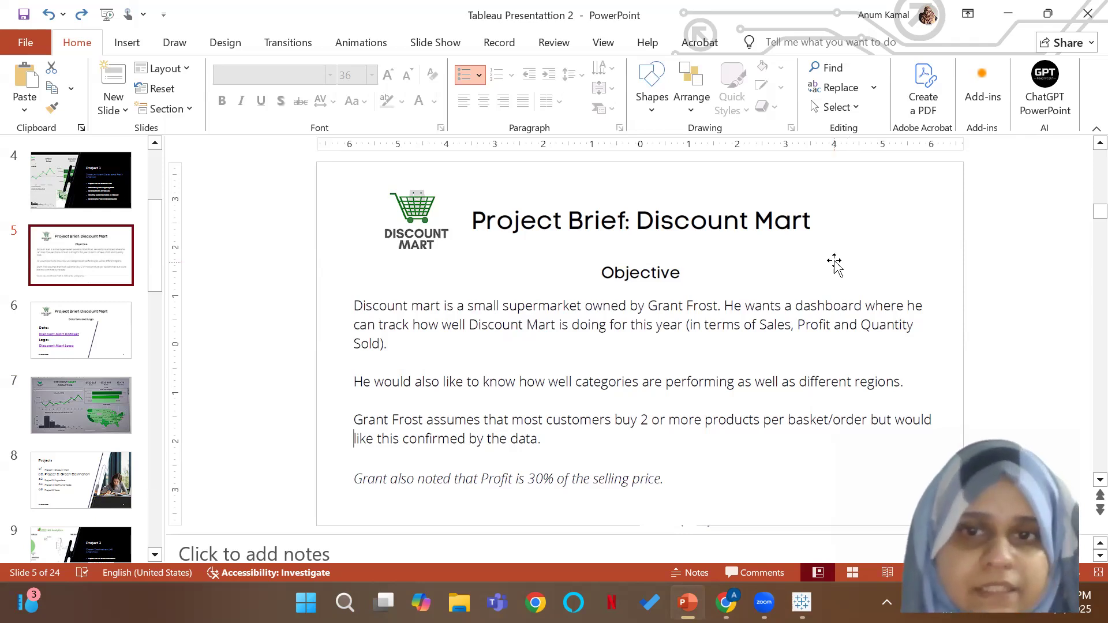
{"action": "left_click", "coordinate": [802, 602]}
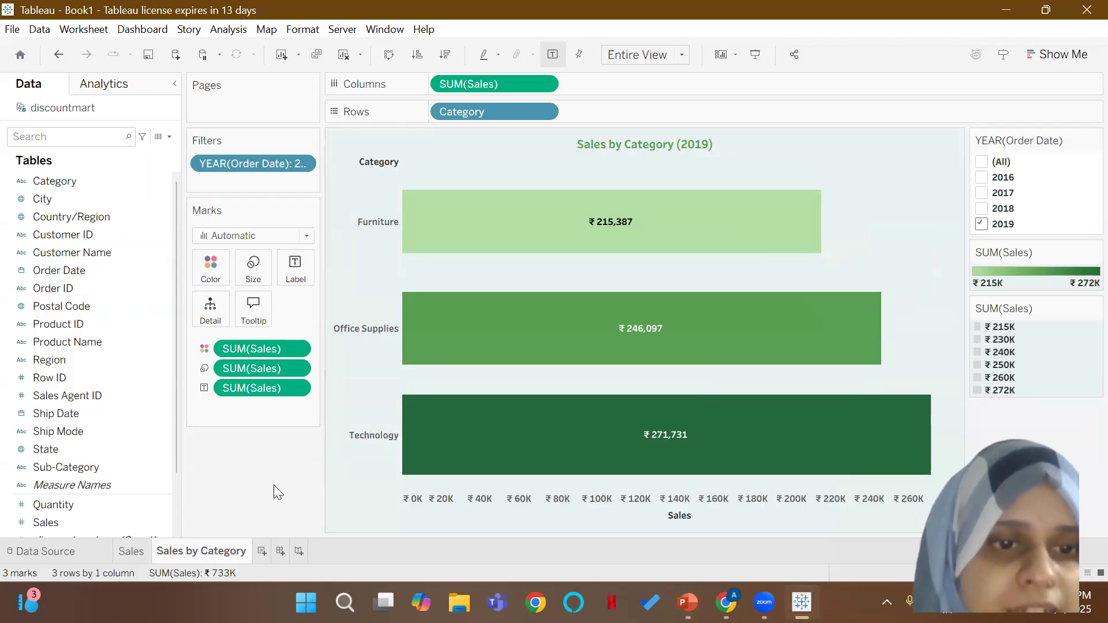
Step: Duplicate the Sales by Category worksheet and name the copy Product per Order
{"action": "right_click", "coordinate": [234, 550]}
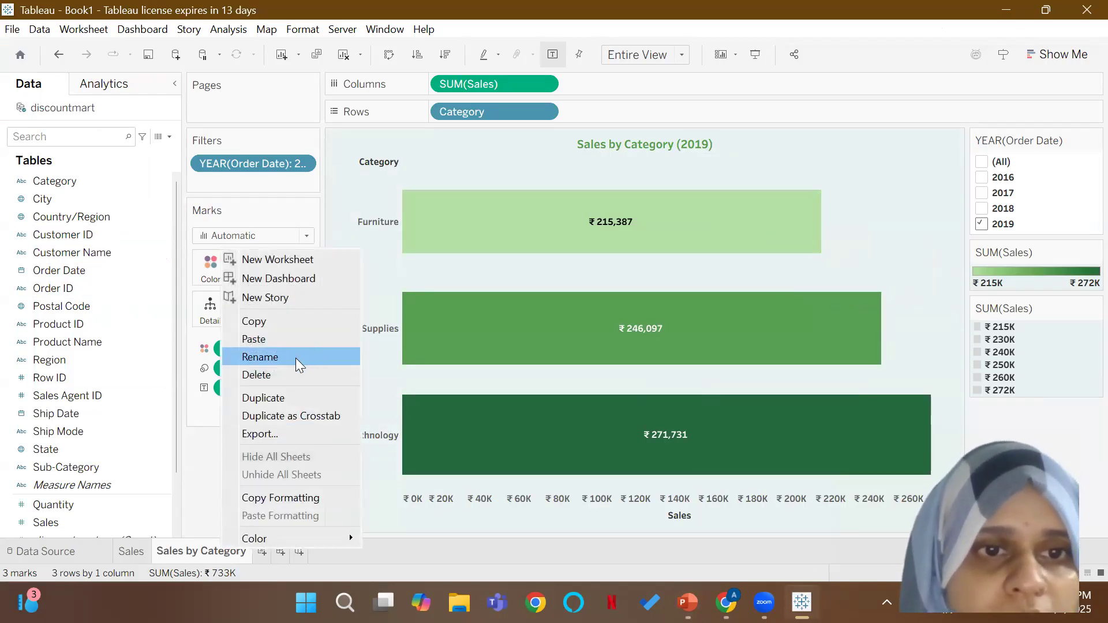
{"action": "left_click", "coordinate": [270, 400]}
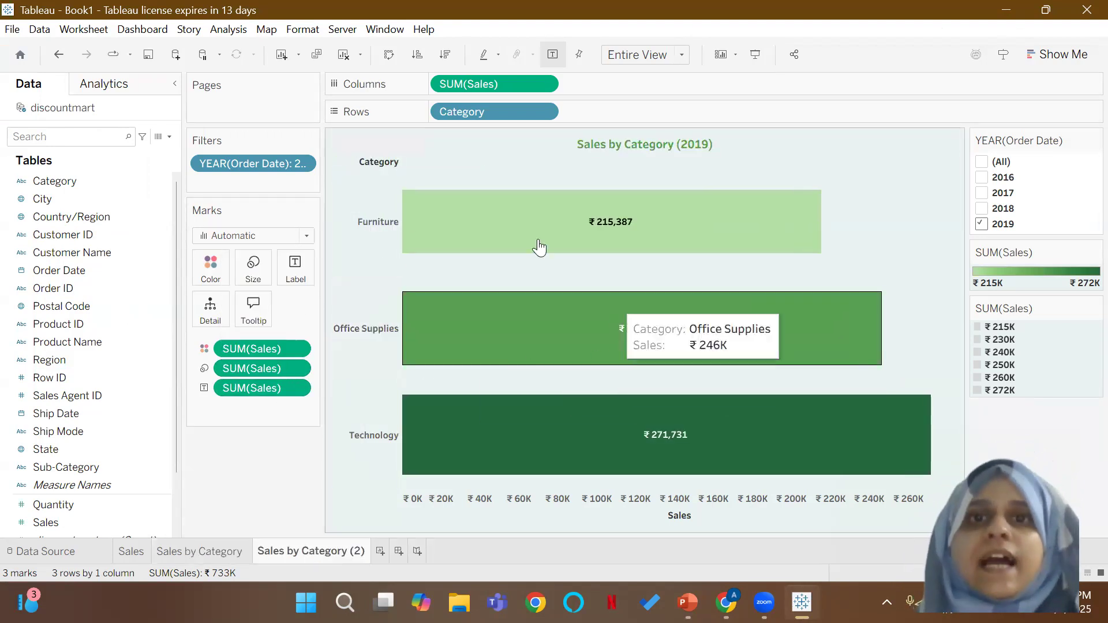
{"action": "double_click", "coordinate": [307, 551]}
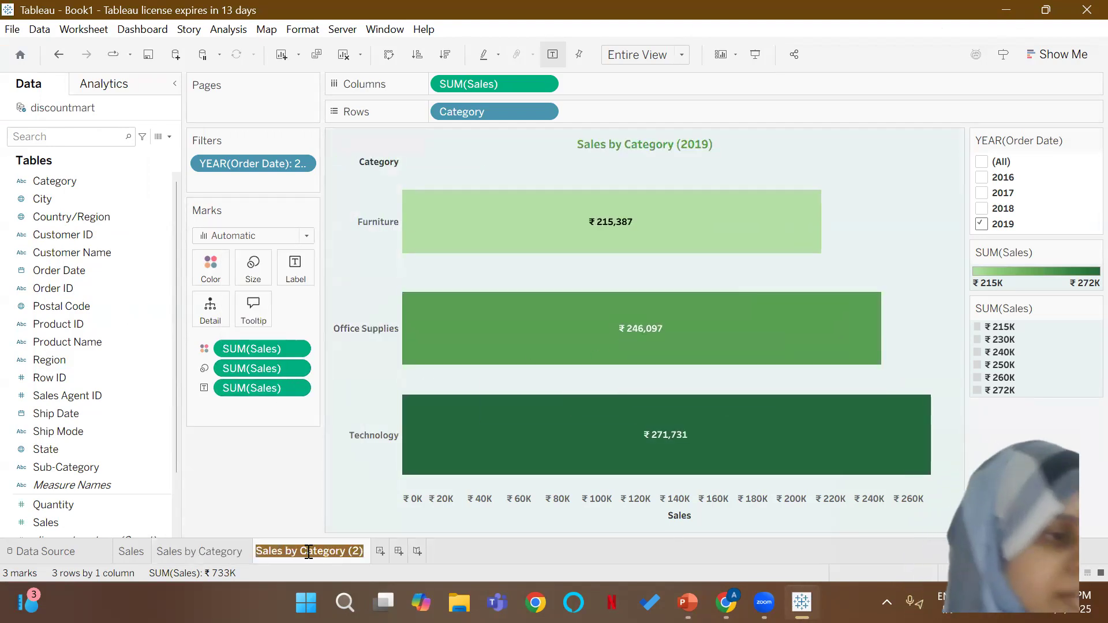
{"action": "type", "text": "Product per Order"}
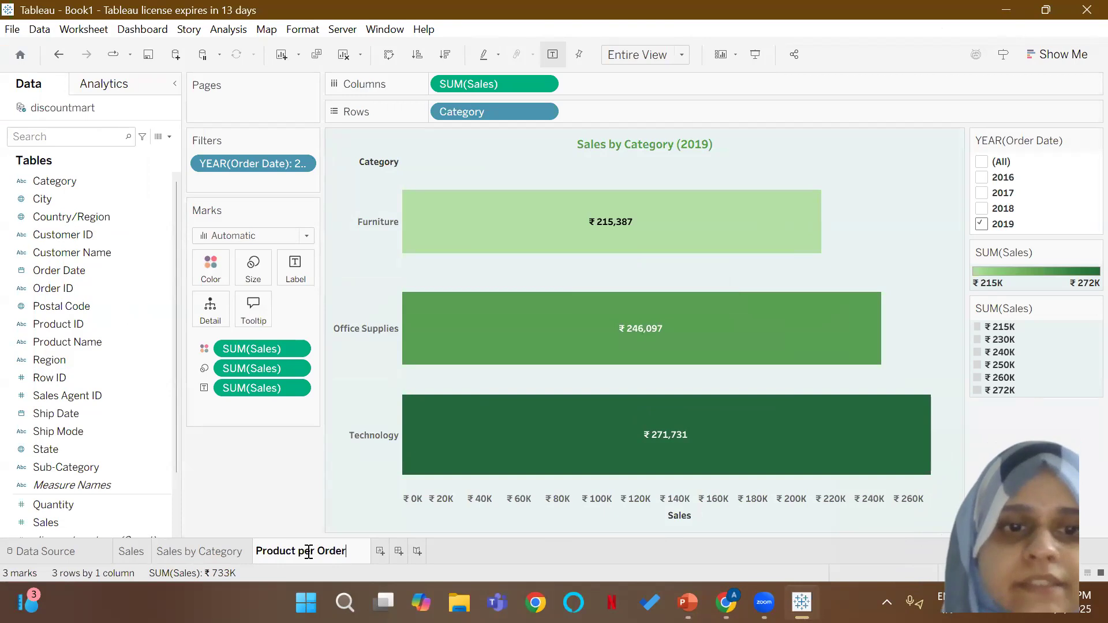
{"action": "key", "text": "Return"}
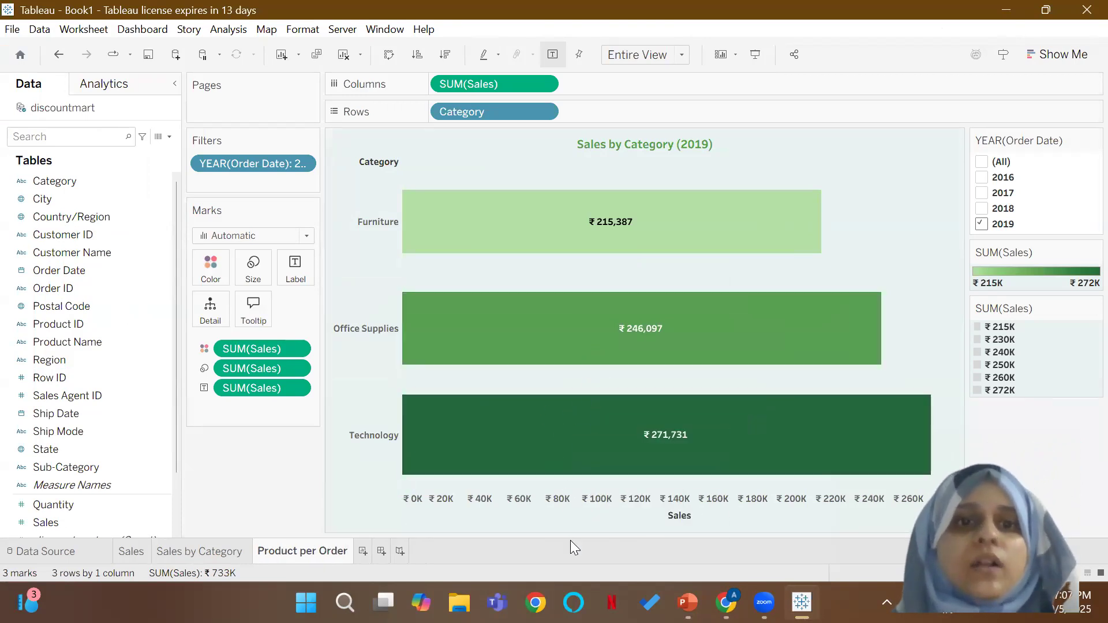
Step: Clear the Product per Order view by removing the Sales fields from the marks and columns and Category from the rows
{"action": "left_click_drag", "start_coordinate": [261, 388], "coordinate": [259, 438]}
{"action": "left_click_drag", "start_coordinate": [267, 347], "coordinate": [393, 243]}
{"action": "left_click_drag", "start_coordinate": [477, 113], "coordinate": [652, 133]}
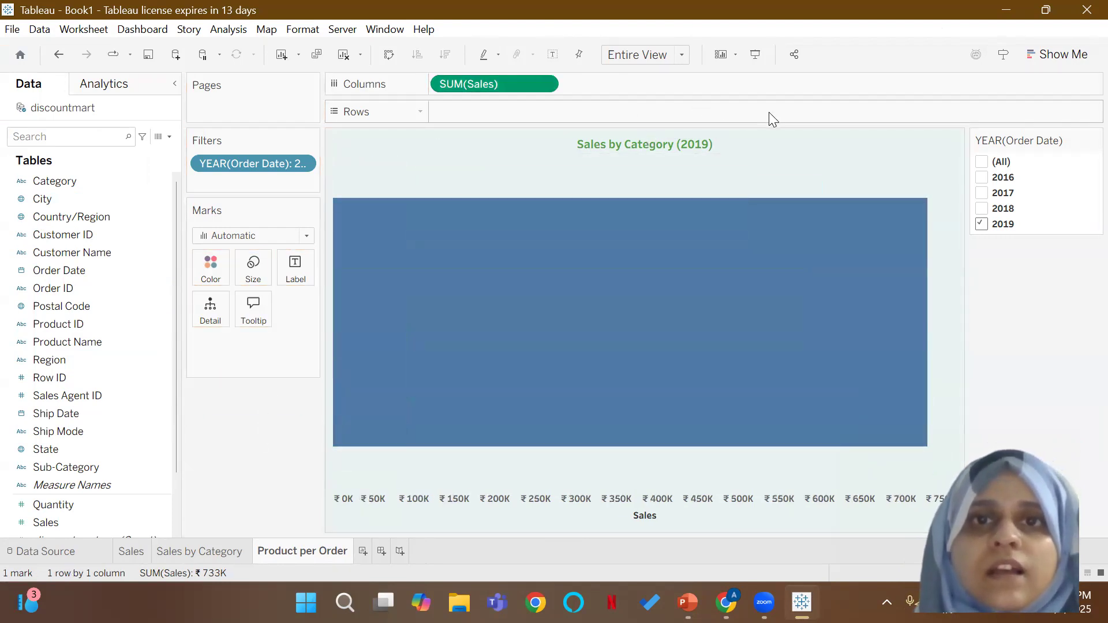
{"action": "left_click_drag", "start_coordinate": [511, 89], "coordinate": [883, 30]}
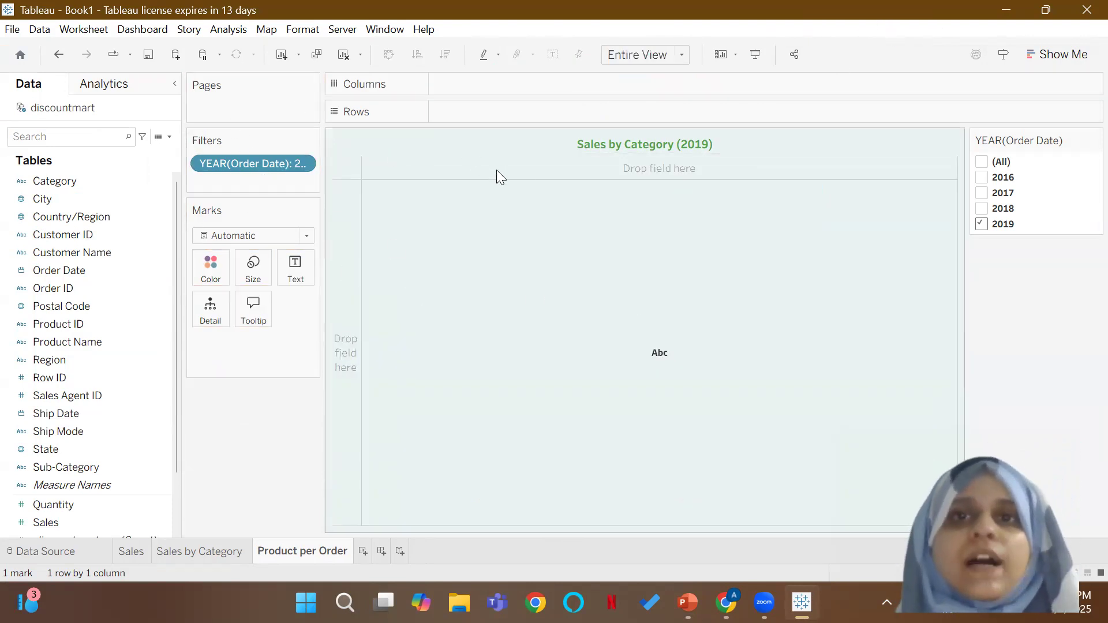
Step: Replace the Product per Order worksheet's chart title with "Product per Order (quantity bins of 2)"
{"action": "double_click", "coordinate": [661, 144]}
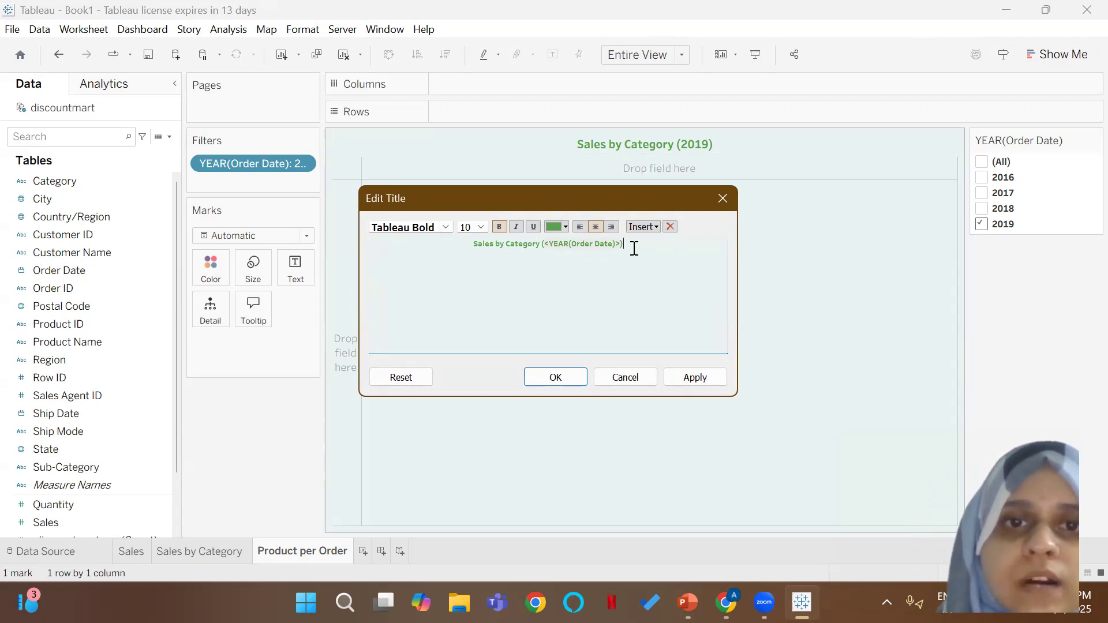
{"action": "left_click_drag", "start_coordinate": [633, 248], "coordinate": [479, 247]}
{"action": "type", "text": "Product per Order (quantity"}
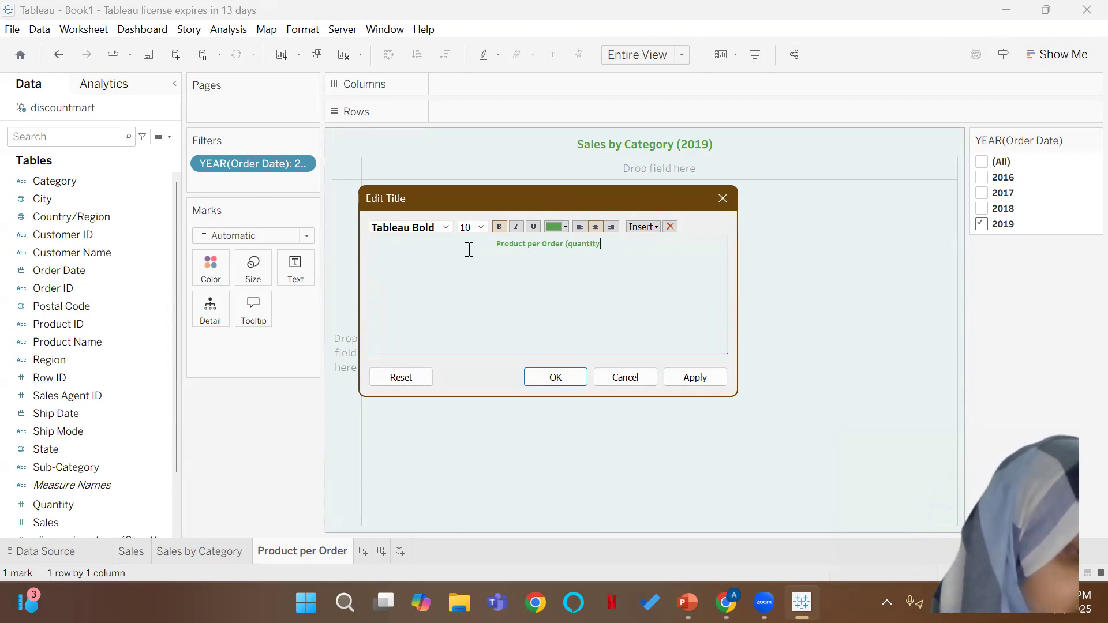
{"action": "type", "text": "ns"}
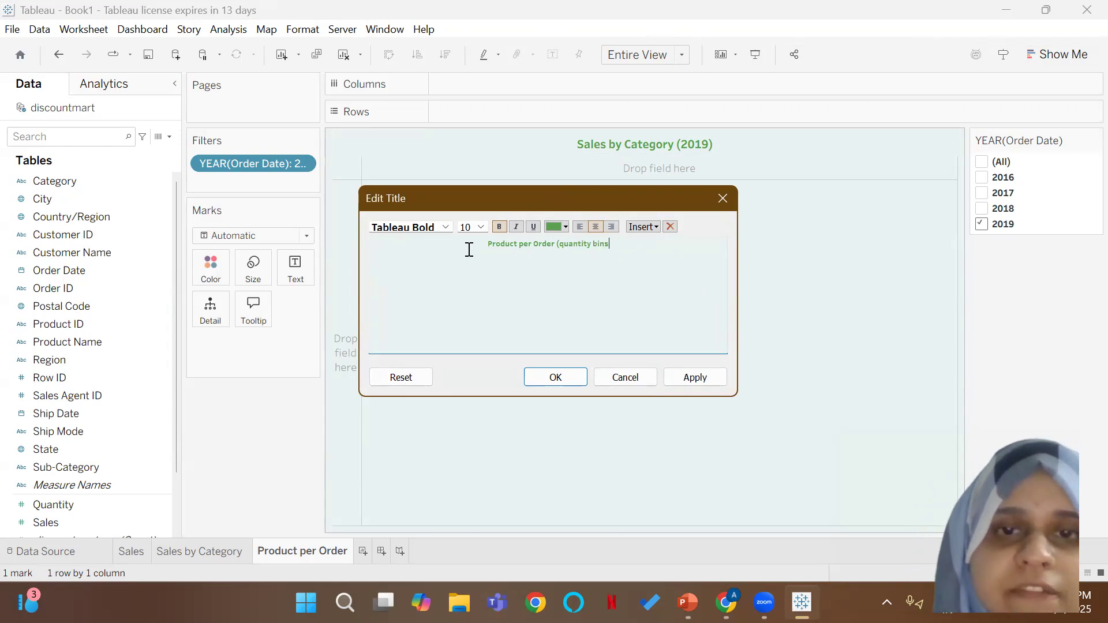
{"action": "type", "text": " of"}
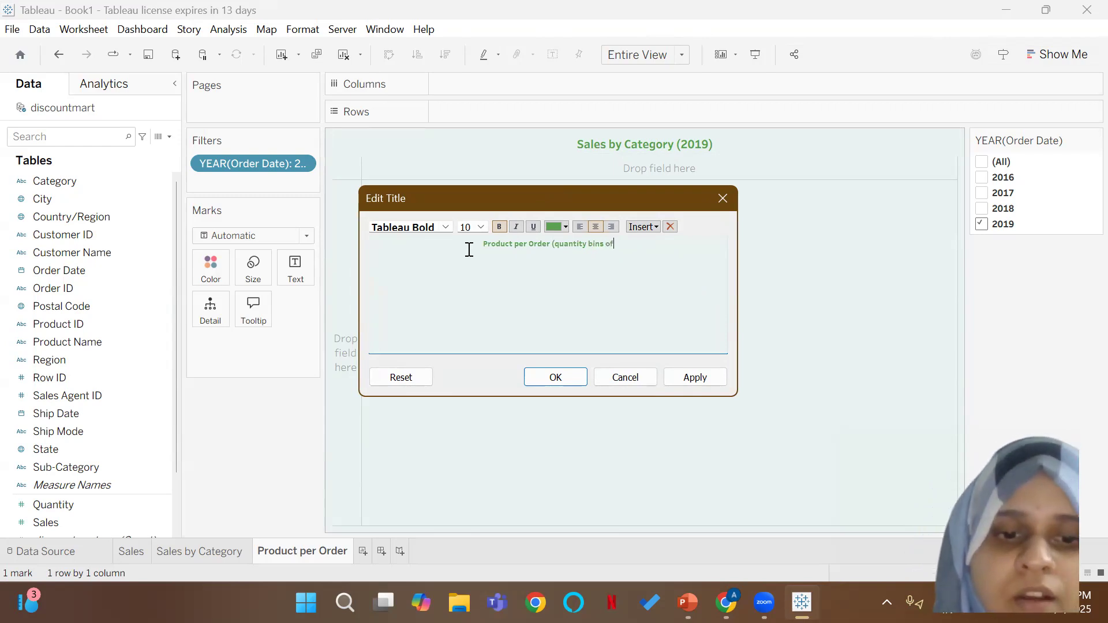
{"action": "type", "text": " 2)"}
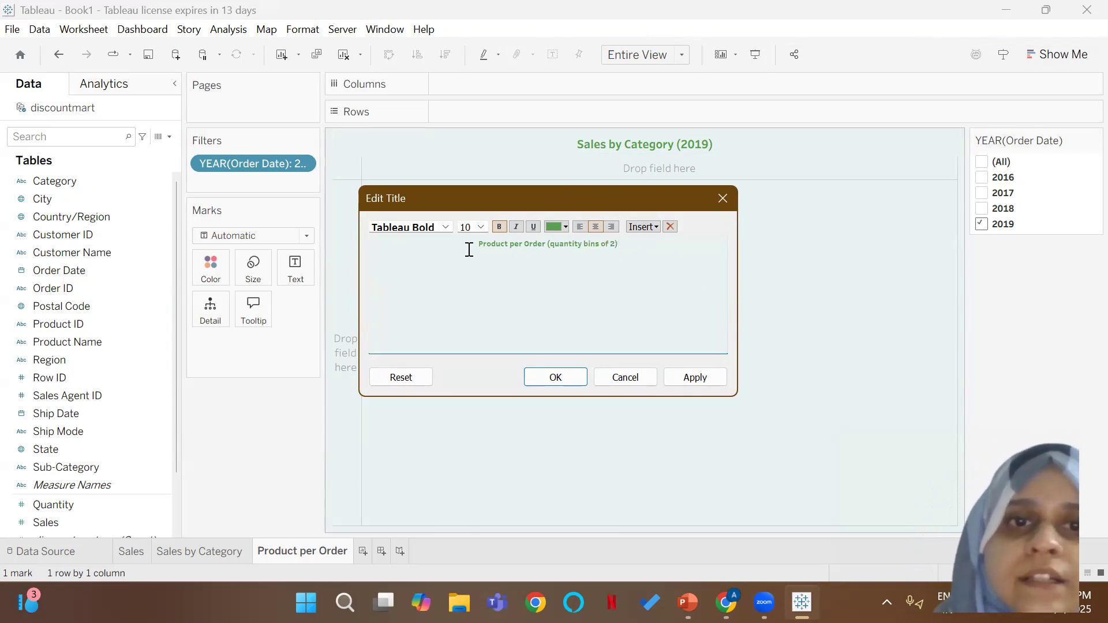
{"action": "left_click", "coordinate": [560, 375]}
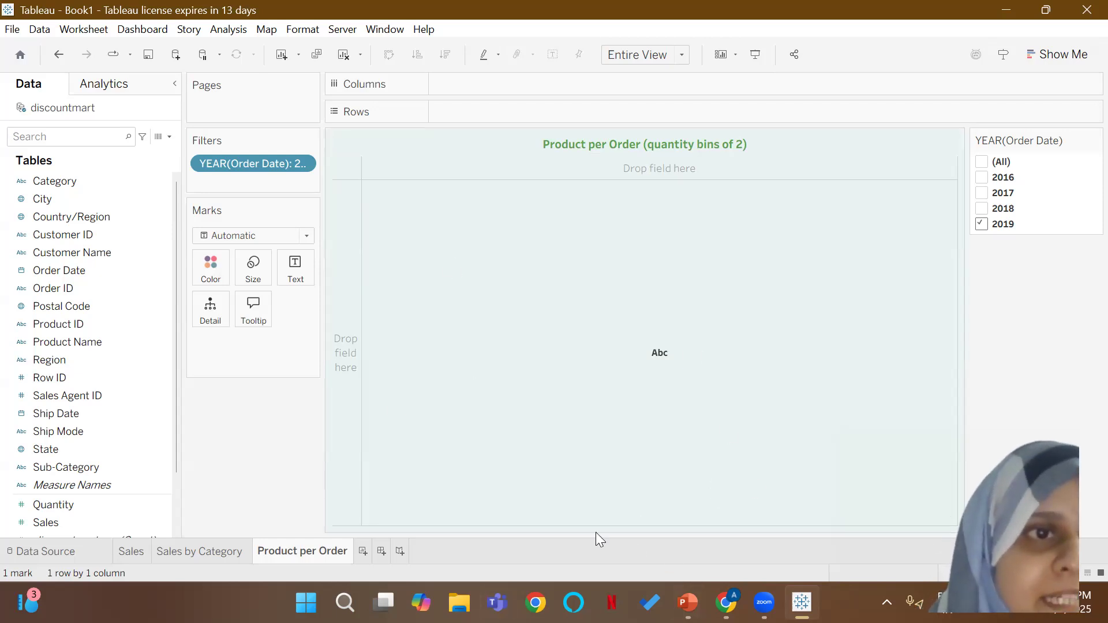
Step: Add the Quantity measure to the rows of the empty view and convert the chart to a histogram
{"action": "left_click", "coordinate": [75, 507]}
{"action": "left_click_drag", "start_coordinate": [75, 507], "coordinate": [503, 112]}
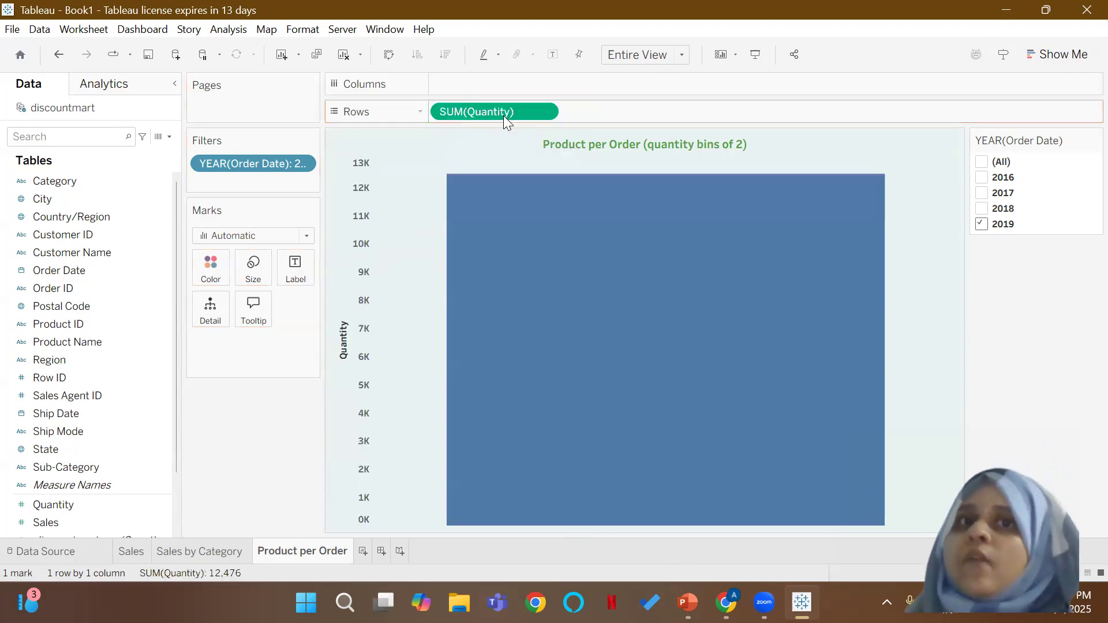
{"action": "mouse_move", "coordinate": [546, 332]}
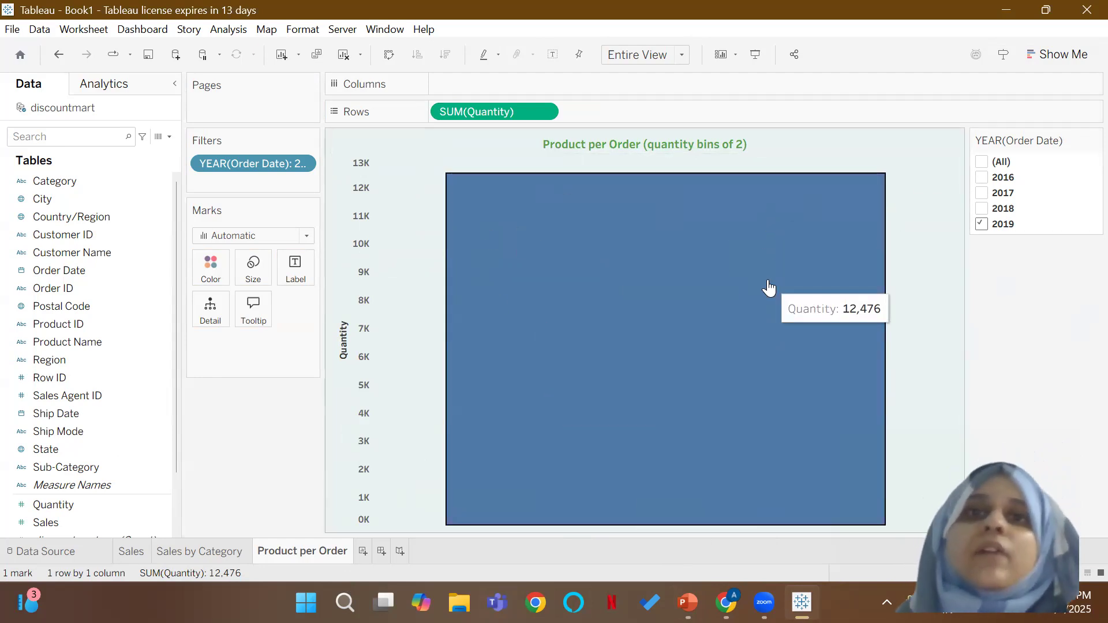
{"action": "left_click", "coordinate": [1058, 53]}
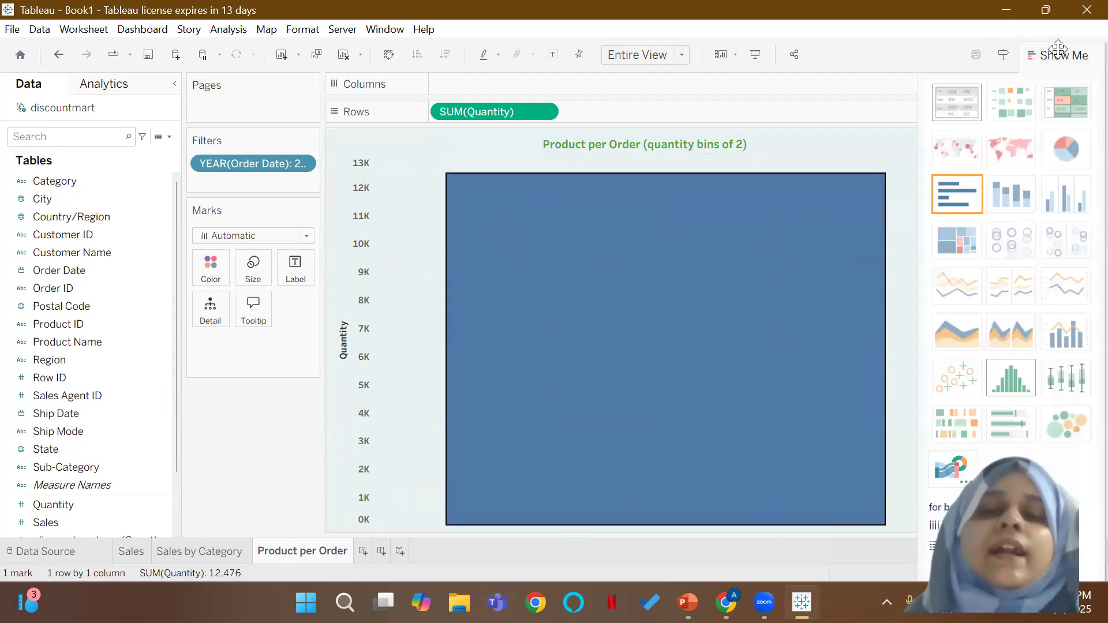
{"action": "mouse_move", "coordinate": [819, 505]}
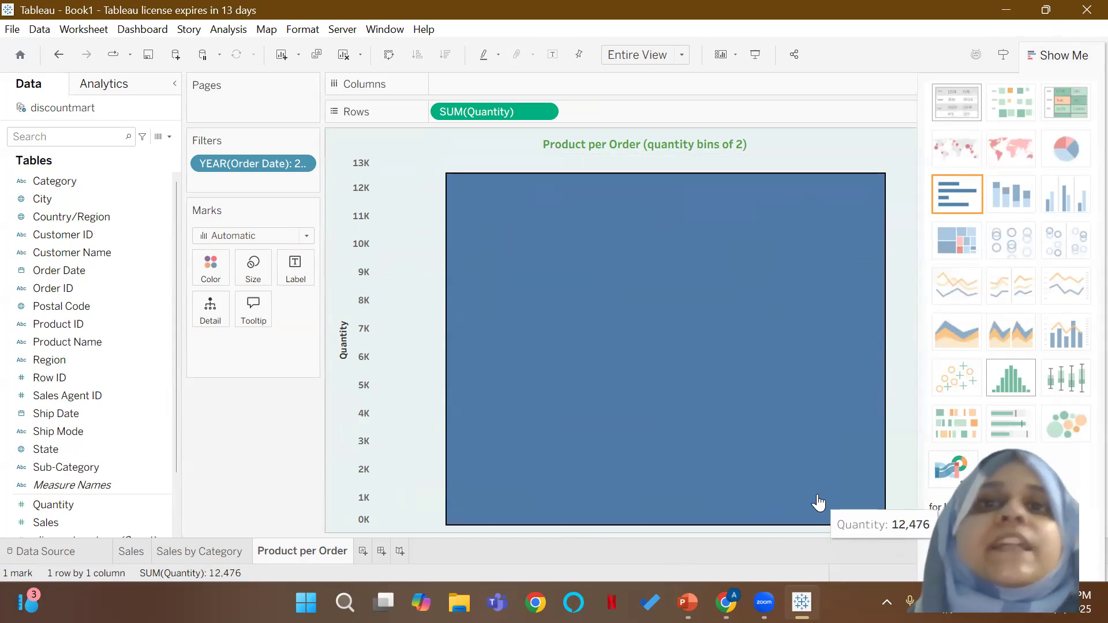
{"action": "left_click", "coordinate": [1018, 381]}
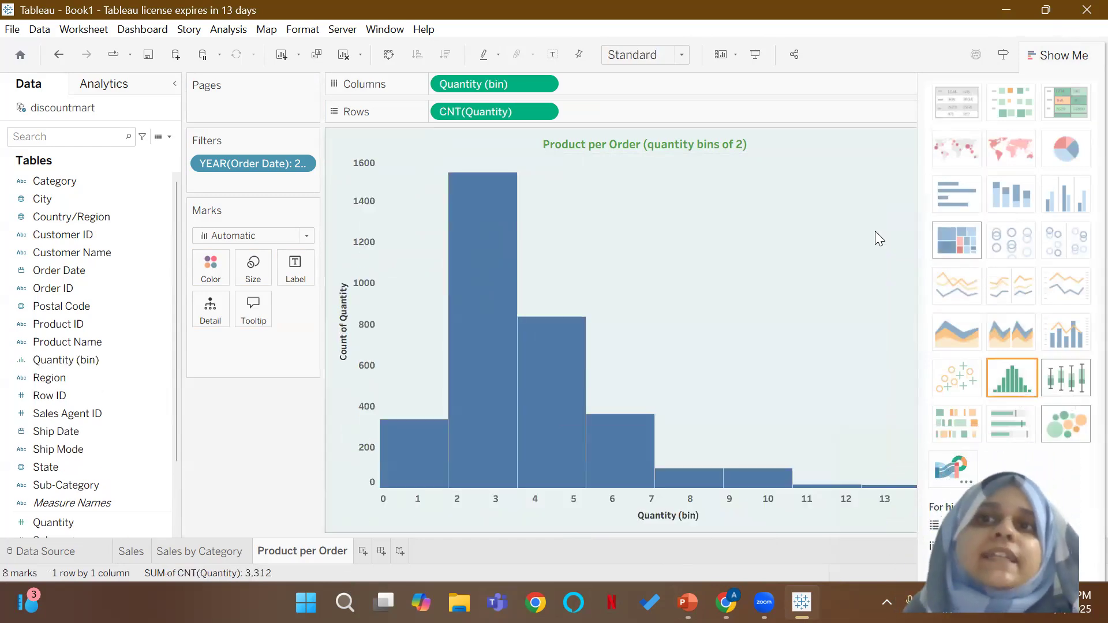
{"action": "left_click", "coordinate": [1060, 62]}
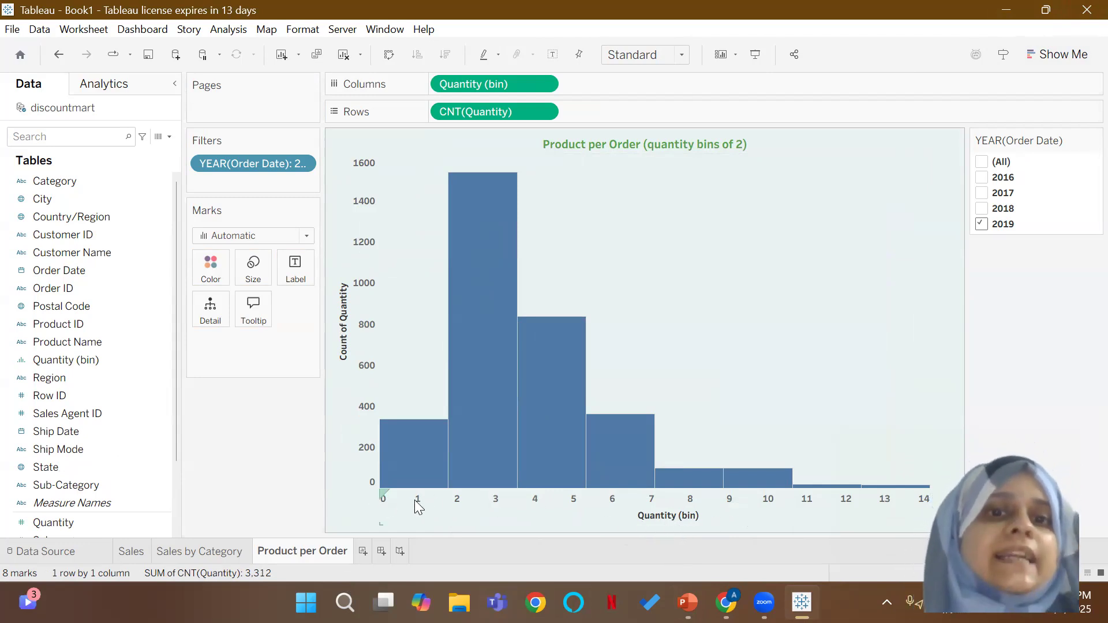
{"action": "mouse_move", "coordinate": [421, 482]}
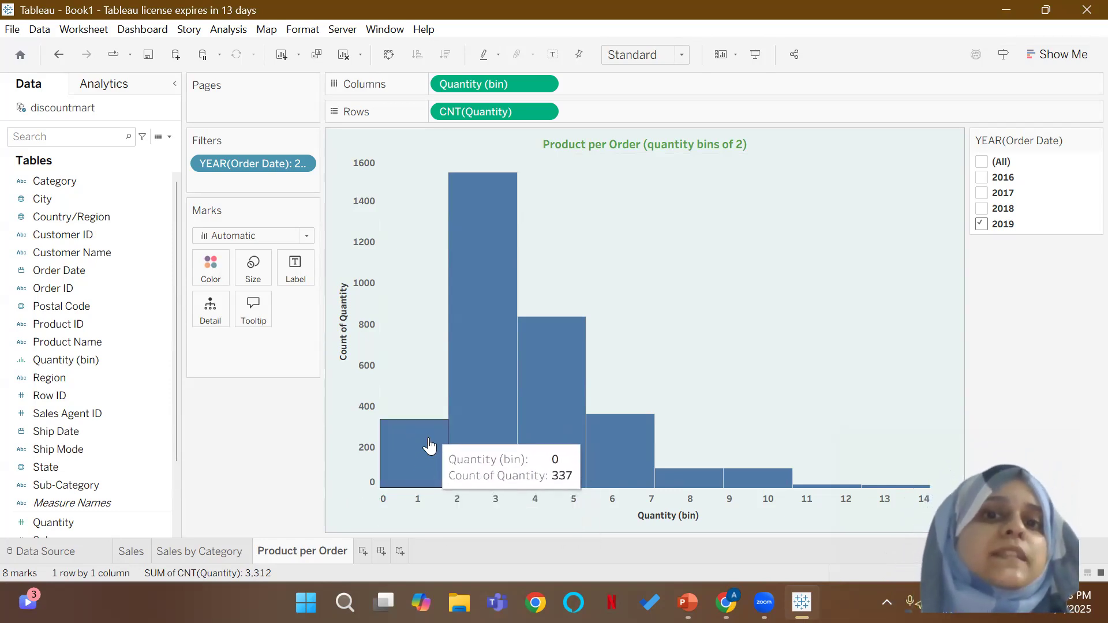
{"action": "mouse_move", "coordinate": [505, 348]}
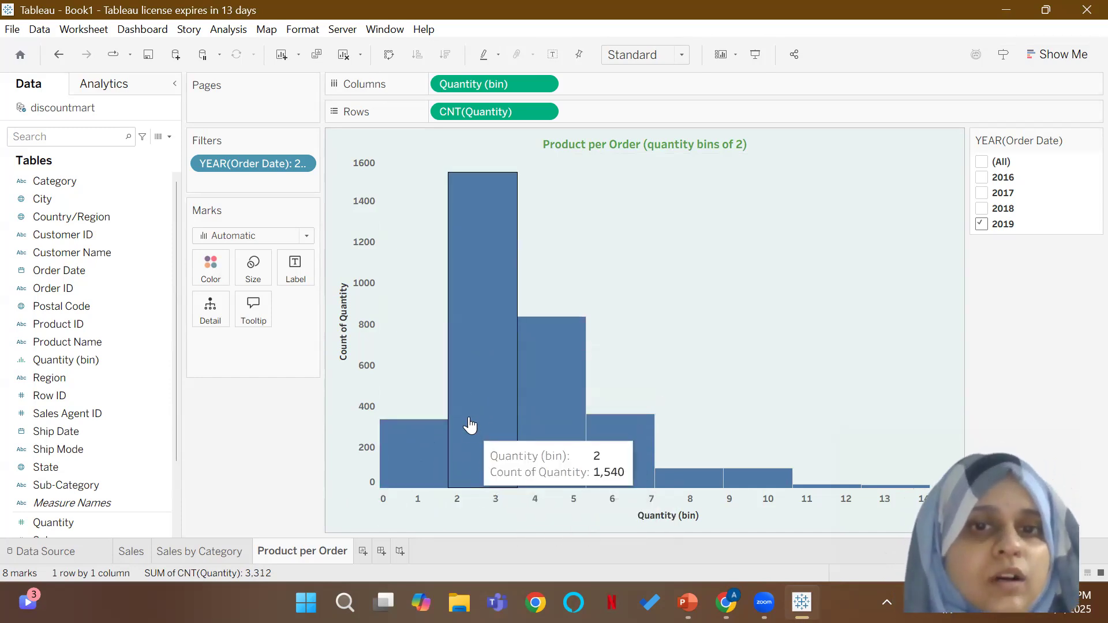
{"action": "mouse_move", "coordinate": [537, 399]}
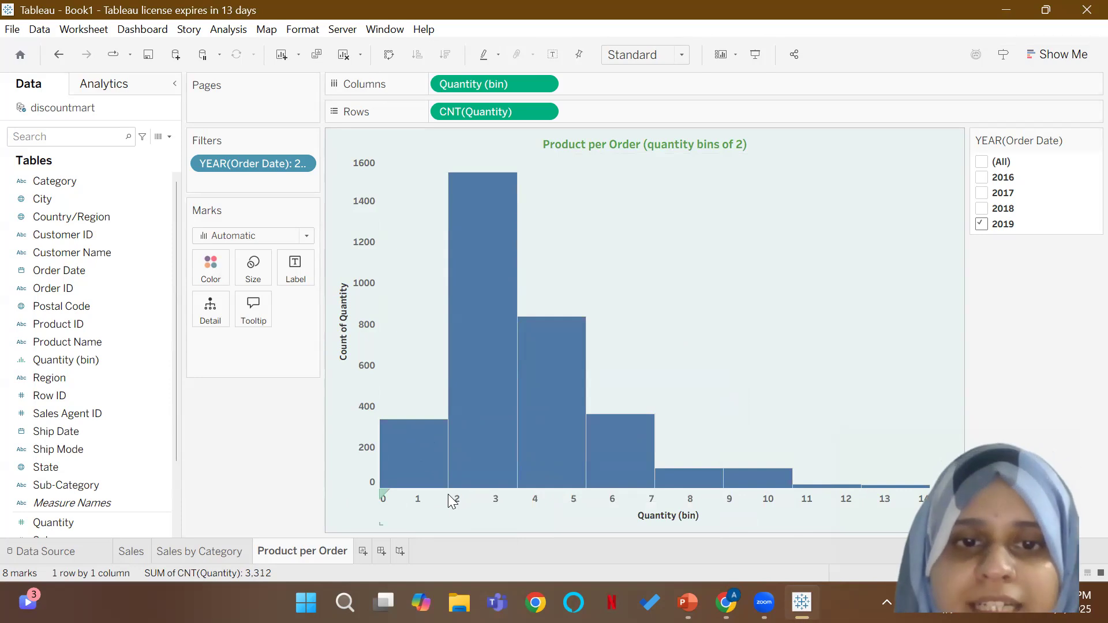
{"action": "left_click", "coordinate": [547, 84]}
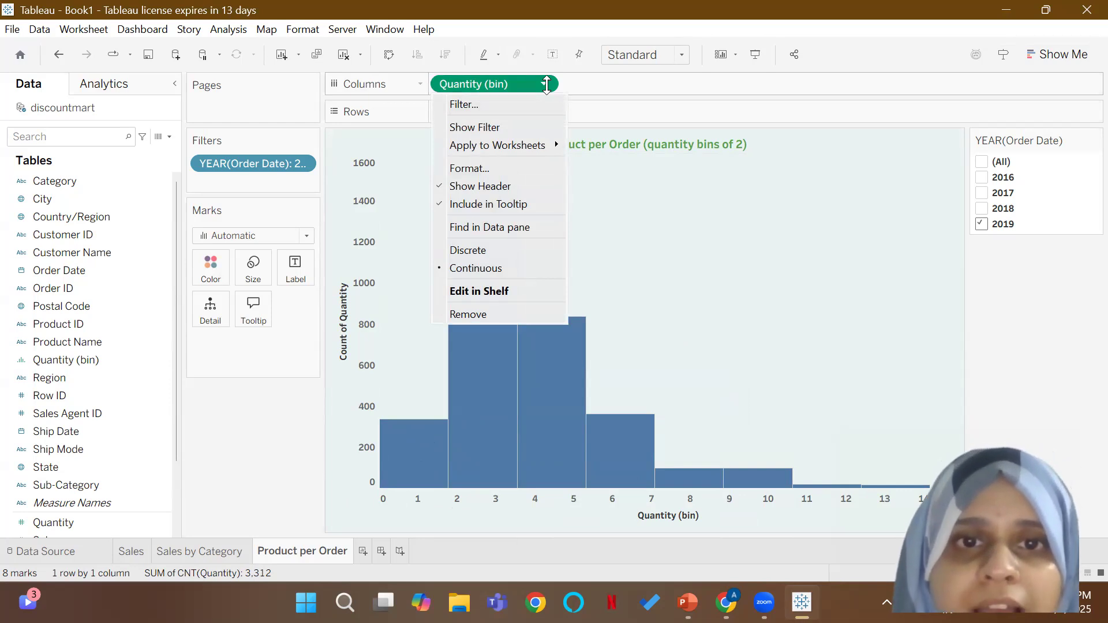
{"action": "left_click", "coordinate": [491, 291]}
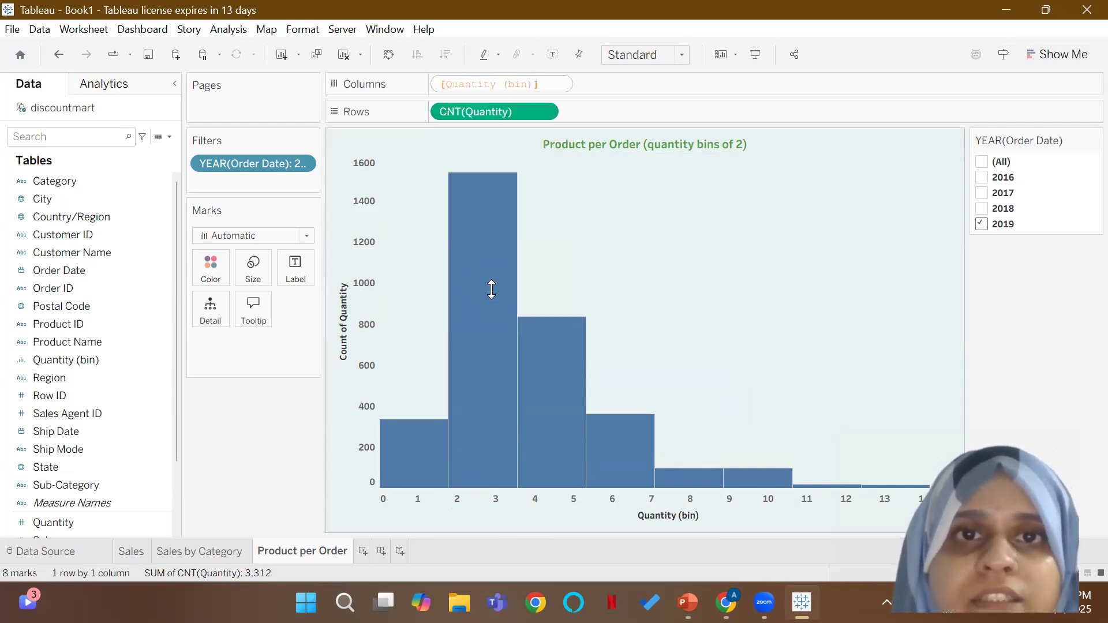
{"action": "left_click", "coordinate": [623, 89]}
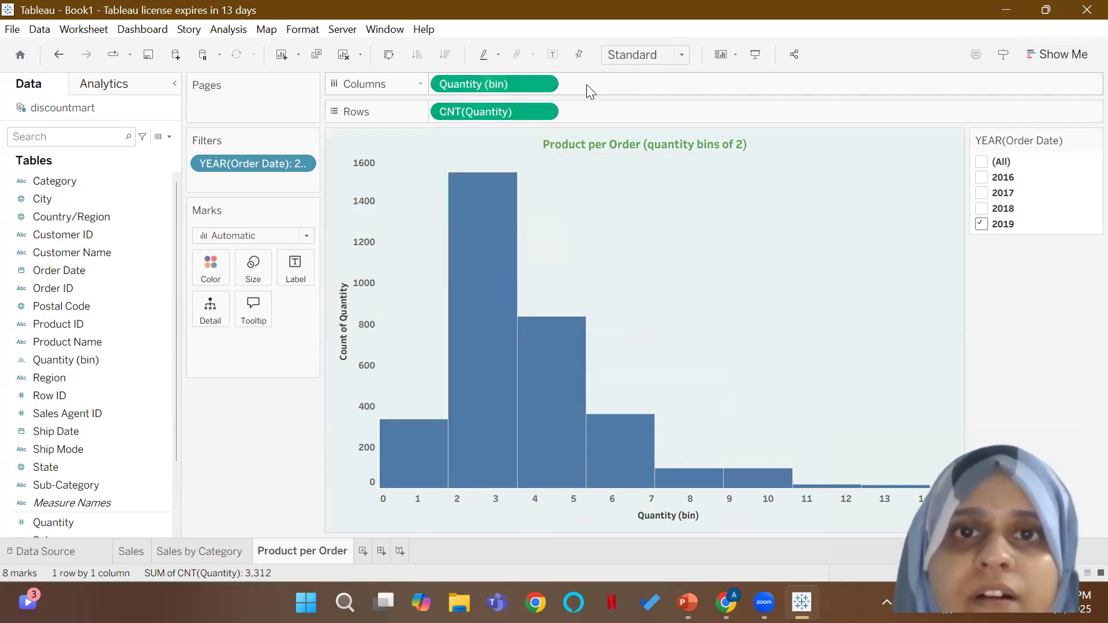
{"action": "left_click", "coordinate": [544, 85]}
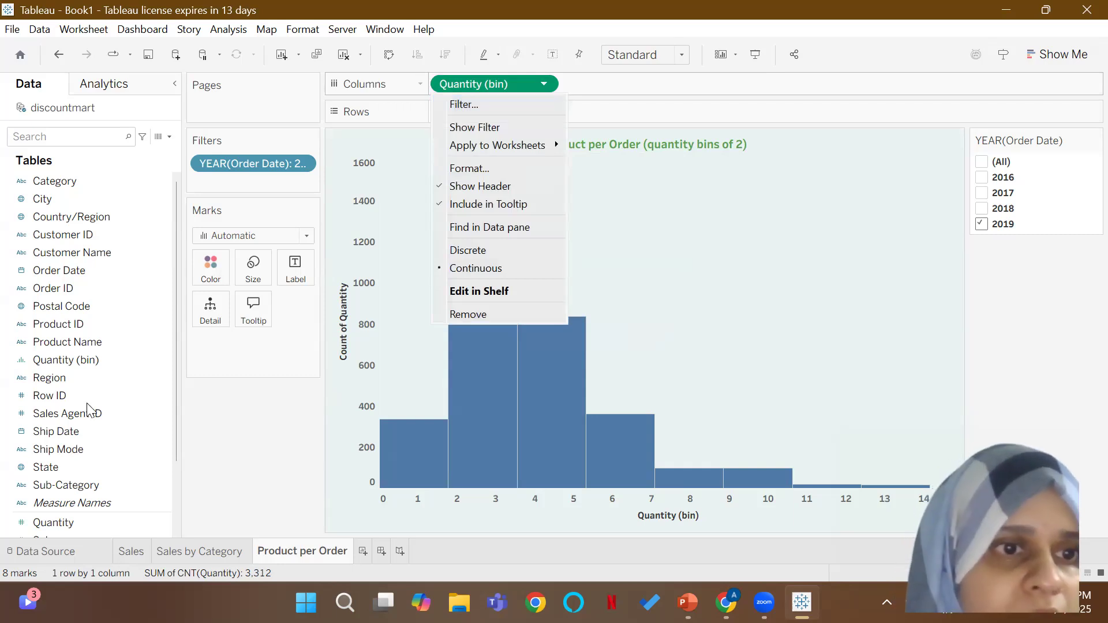
Step: Edit the Quantity (bin) field and set its bin size to 2
{"action": "left_click", "coordinate": [61, 358]}
{"action": "left_click", "coordinate": [162, 360]}
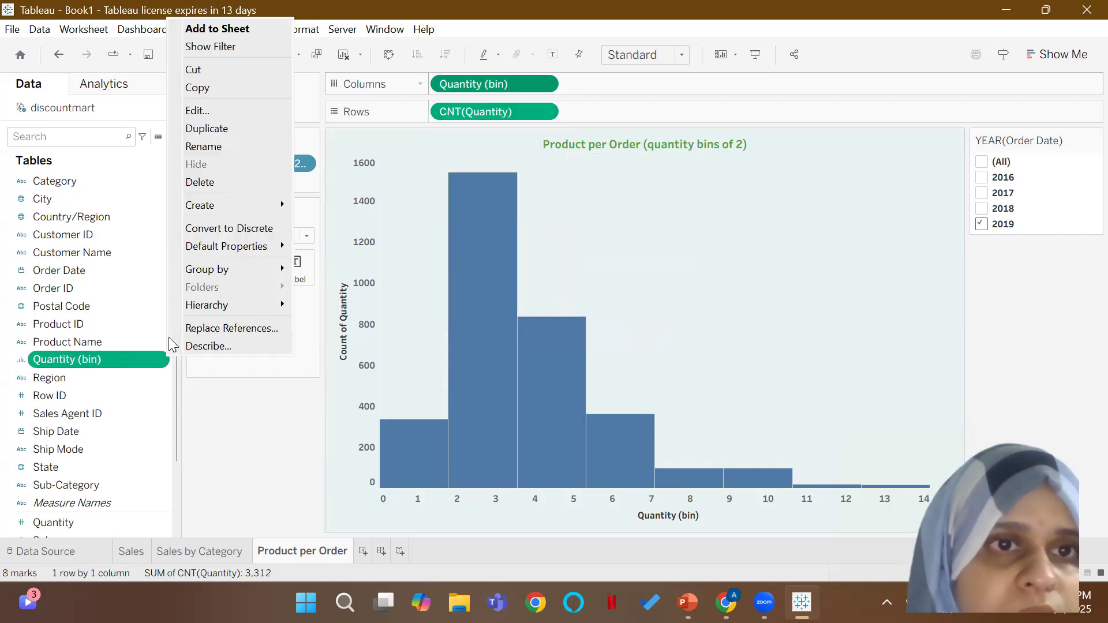
{"action": "left_click", "coordinate": [223, 110]}
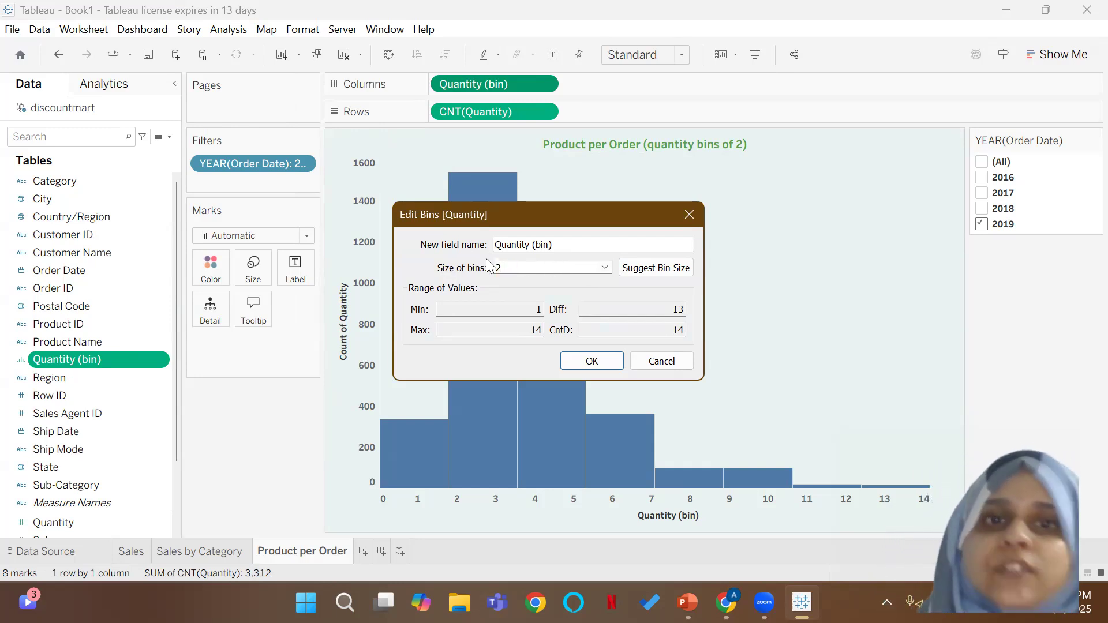
{"action": "left_click", "coordinate": [607, 361]}
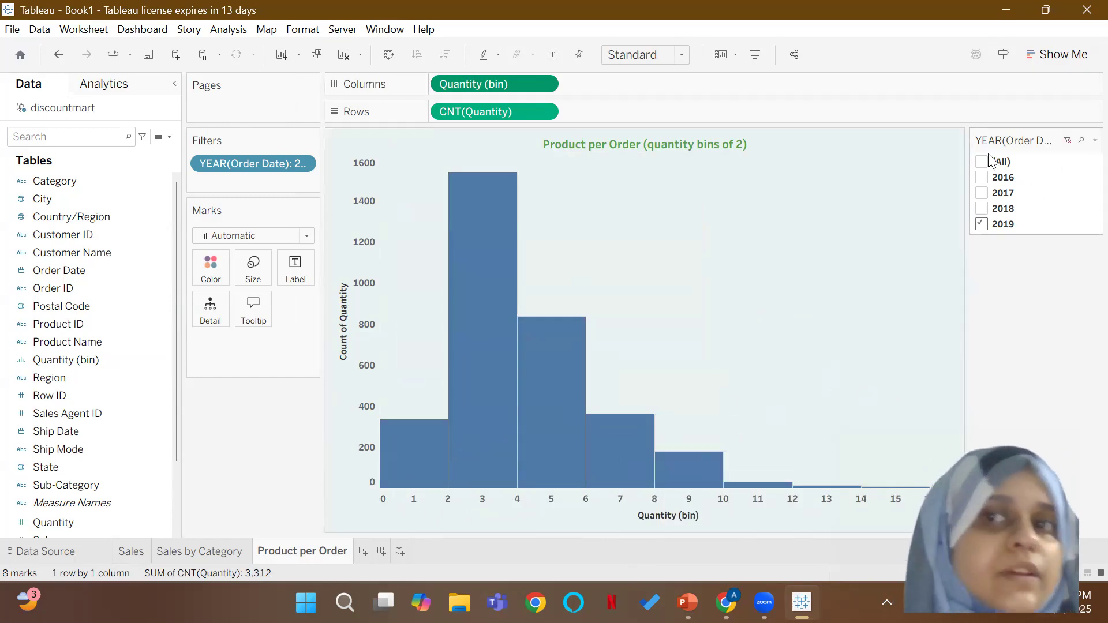
Step: Filter the histogram to 2016 orders only and inspect the counts of its quantity bins
{"action": "left_click", "coordinate": [982, 177]}
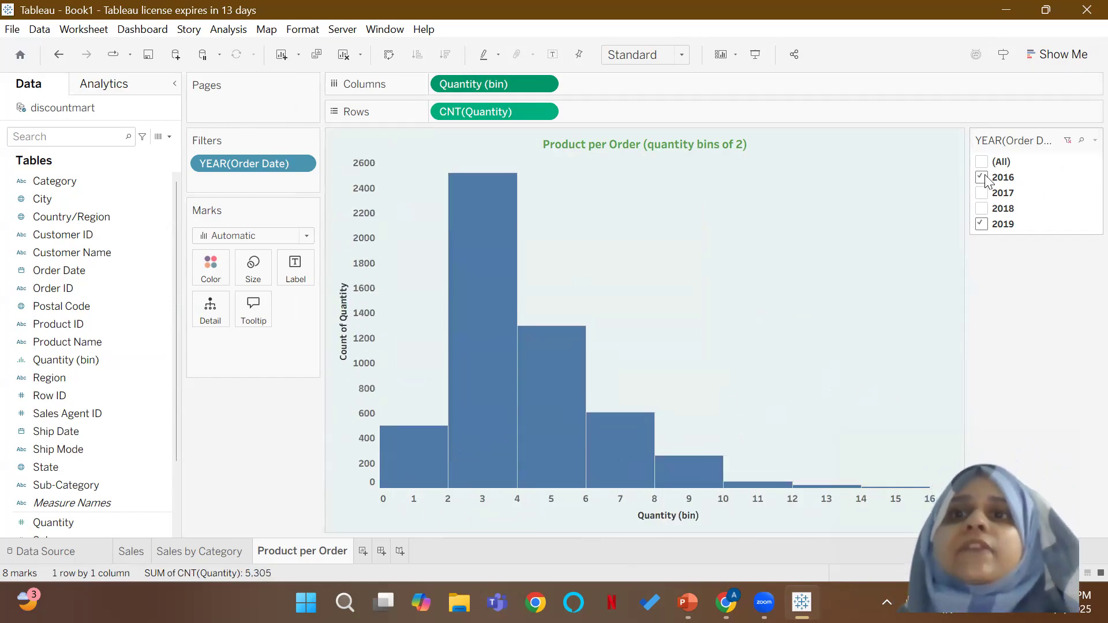
{"action": "left_click", "coordinate": [982, 222]}
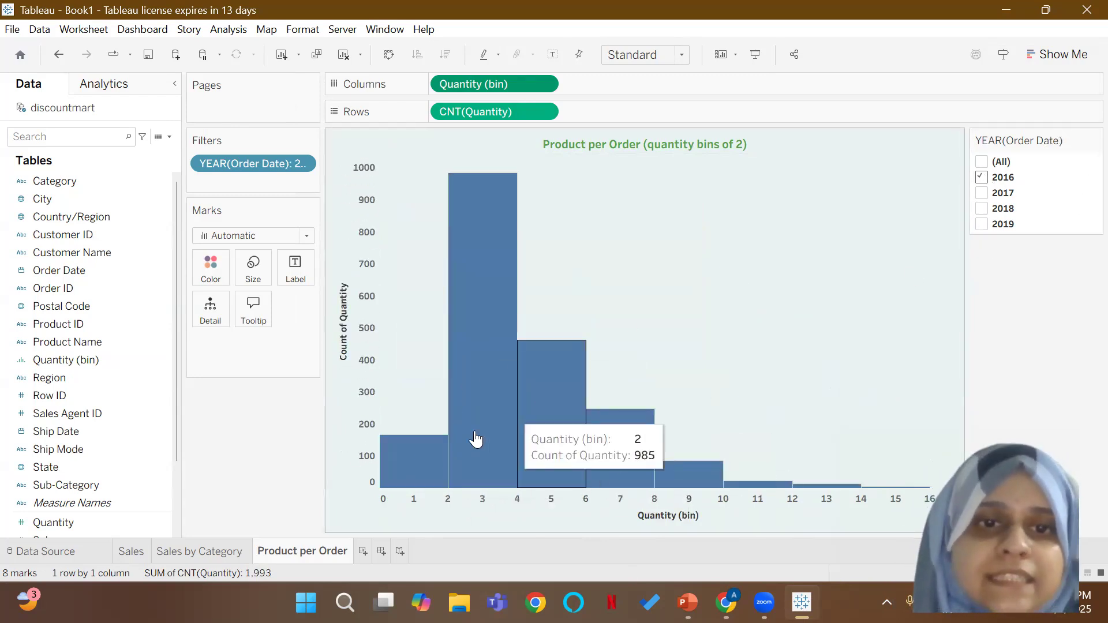
{"action": "mouse_move", "coordinate": [422, 454]}
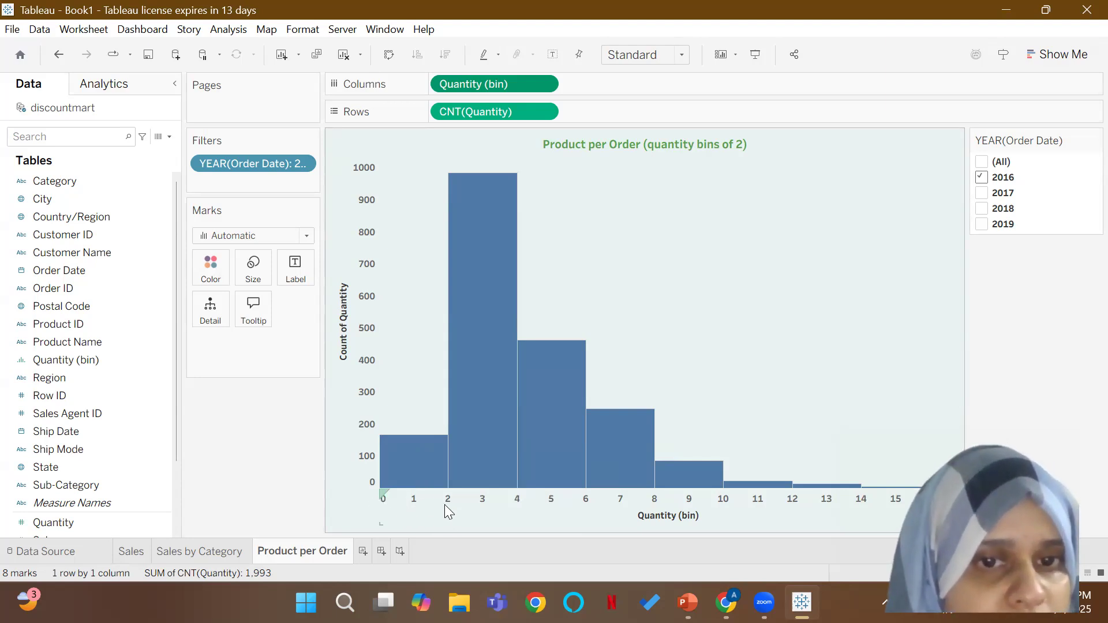
{"action": "mouse_move", "coordinate": [496, 420]}
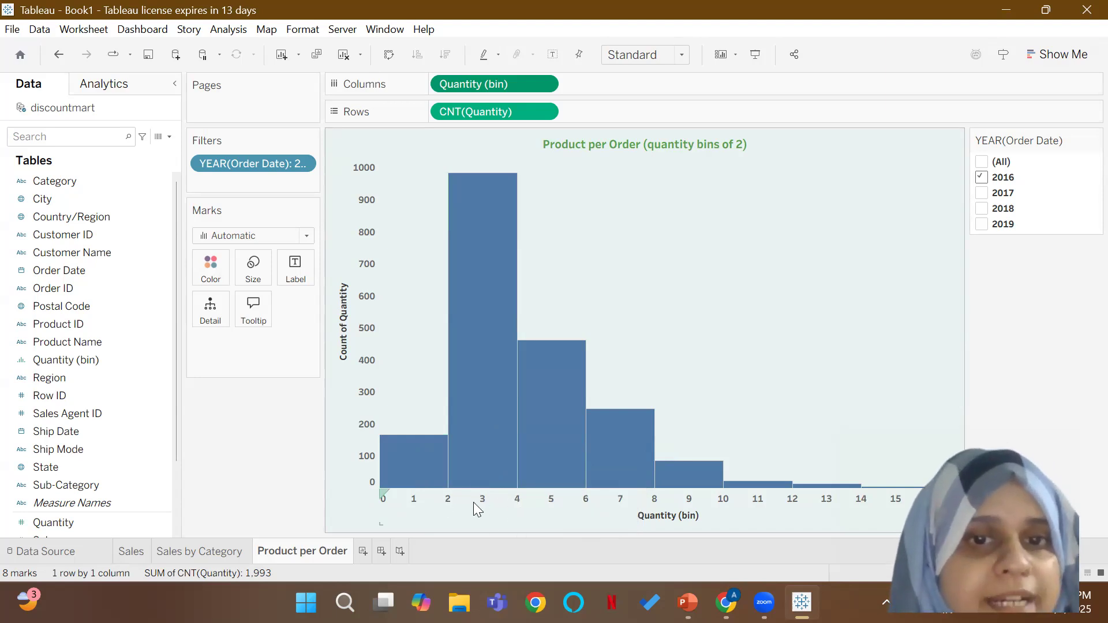
{"action": "mouse_move", "coordinate": [566, 445]}
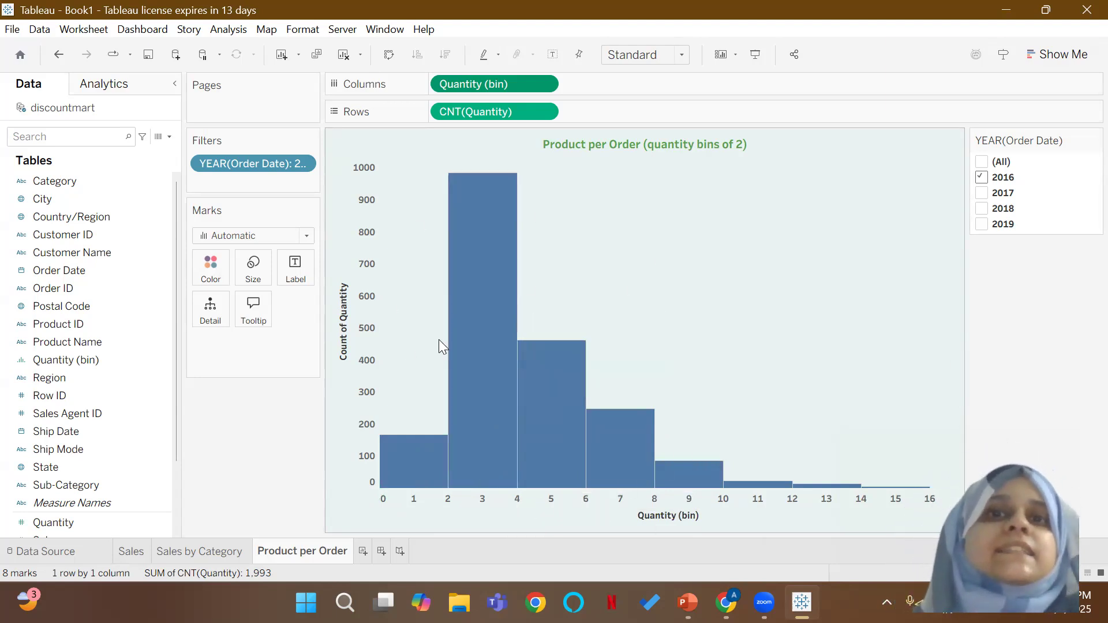
{"action": "mouse_move", "coordinate": [468, 323]}
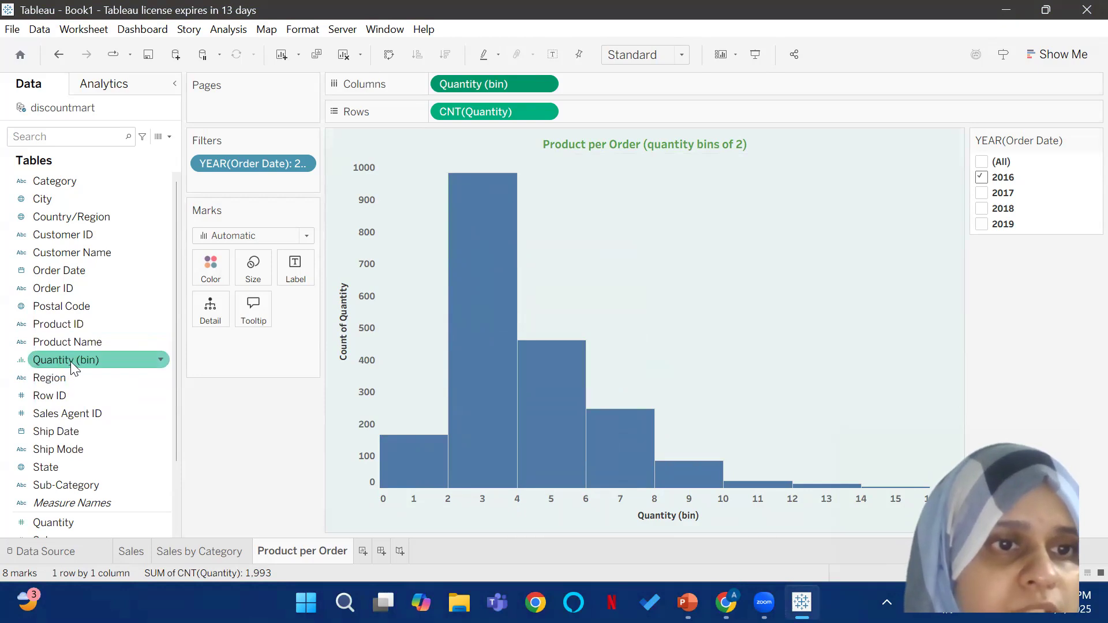
Step: Edit the Quantity (bin) field and set its bin size to 1
{"action": "right_click", "coordinate": [158, 360]}
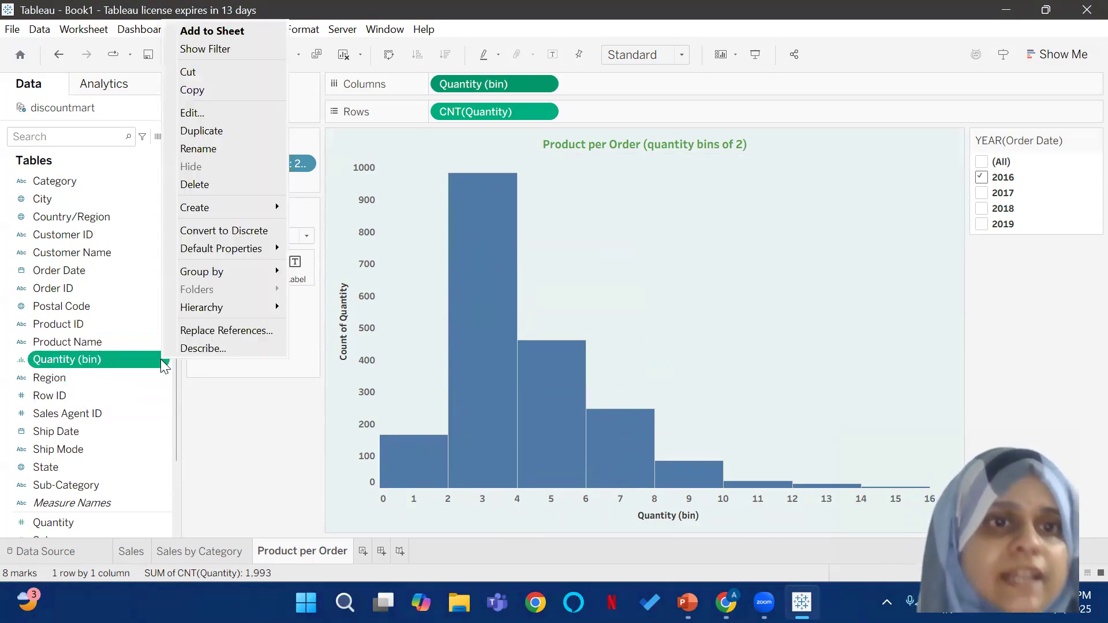
{"action": "left_click", "coordinate": [226, 113]}
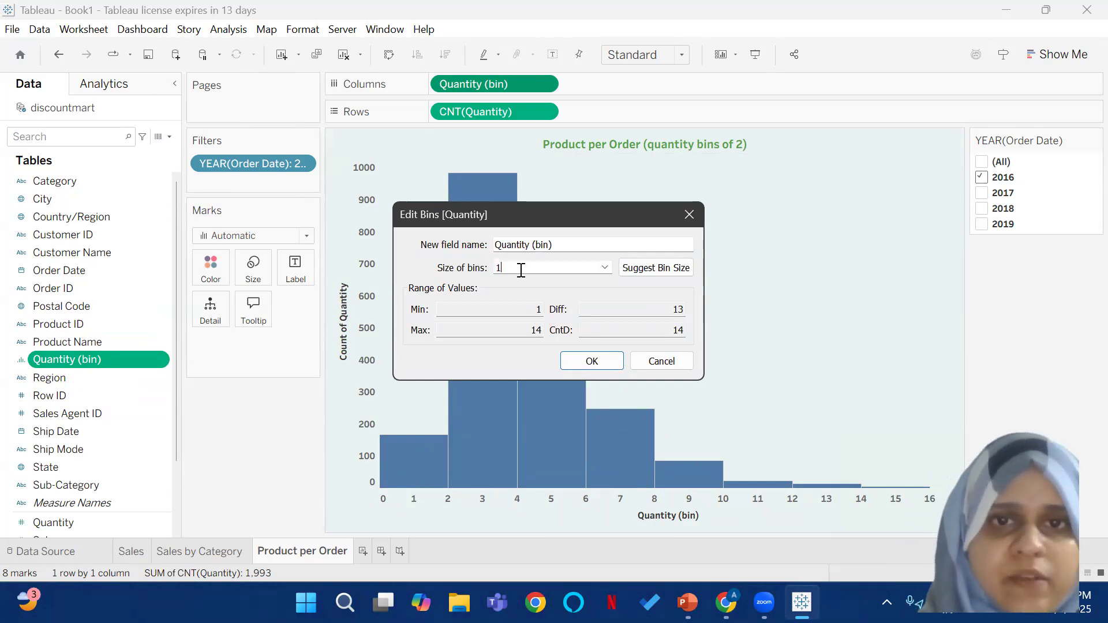
{"action": "left_click", "coordinate": [603, 359]}
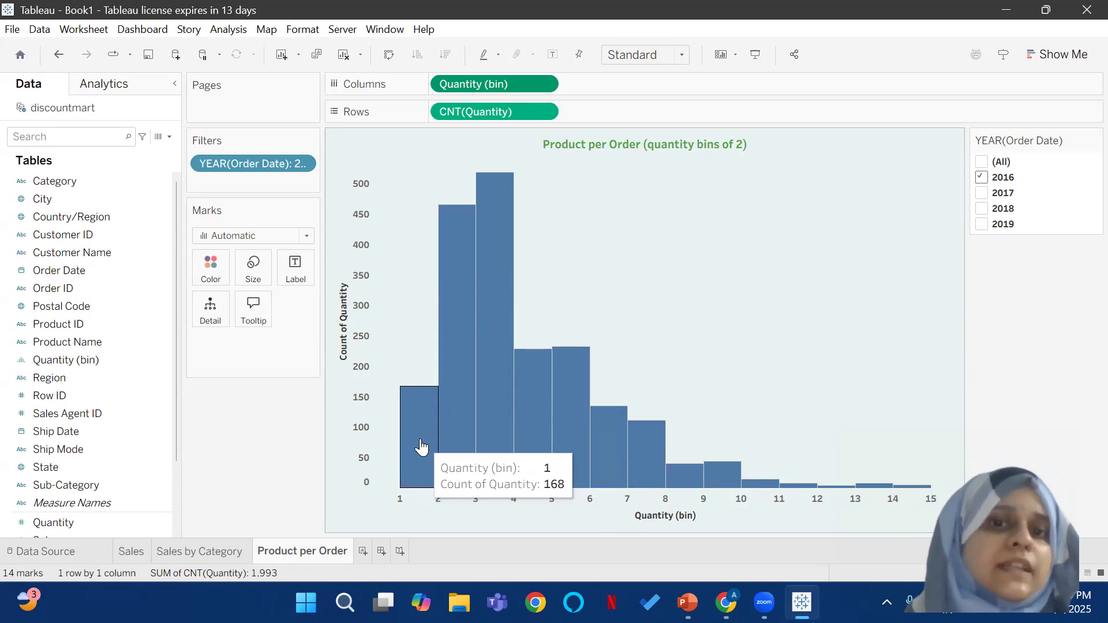
{"action": "mouse_move", "coordinate": [472, 441]}
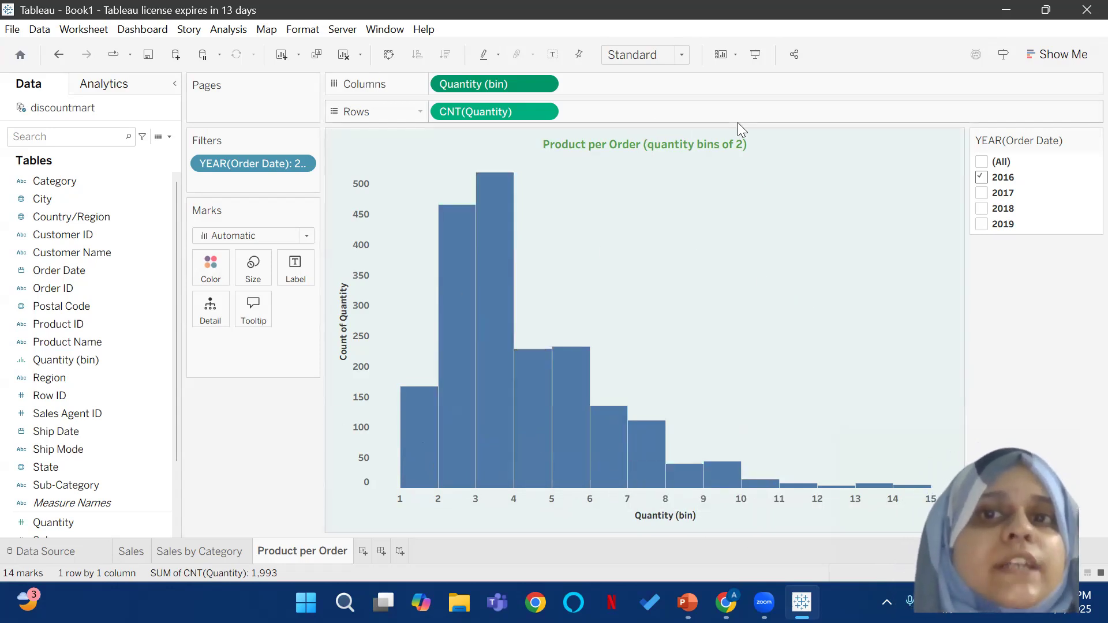
Step: Change the histogram's title to "Product per Order (quantity bins of 1)"
{"action": "double_click", "coordinate": [739, 145]}
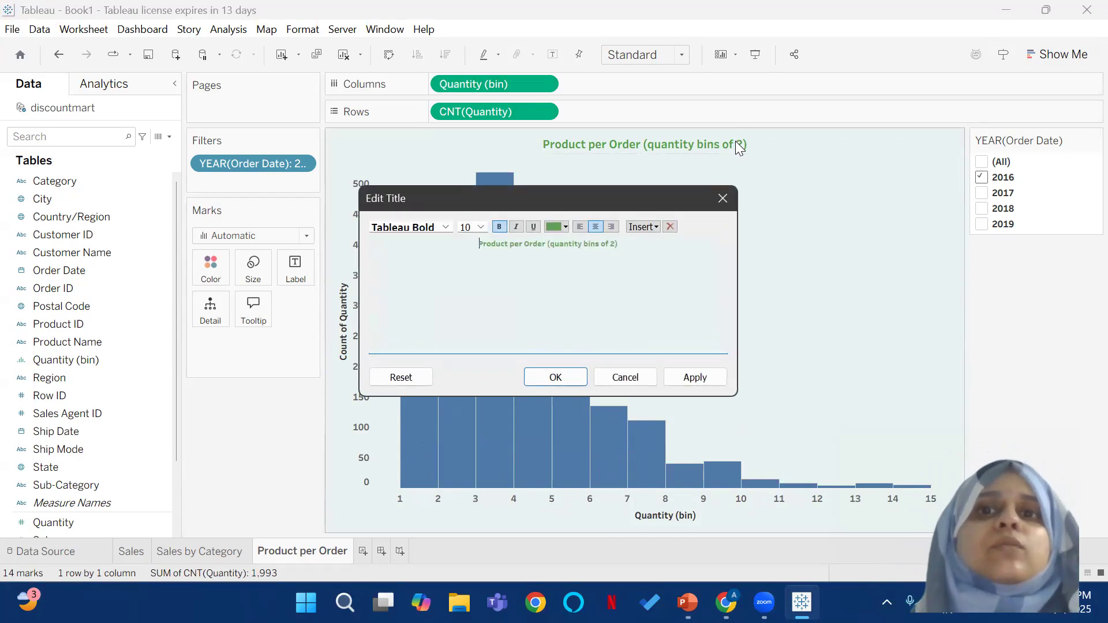
{"action": "left_click", "coordinate": [615, 244]}
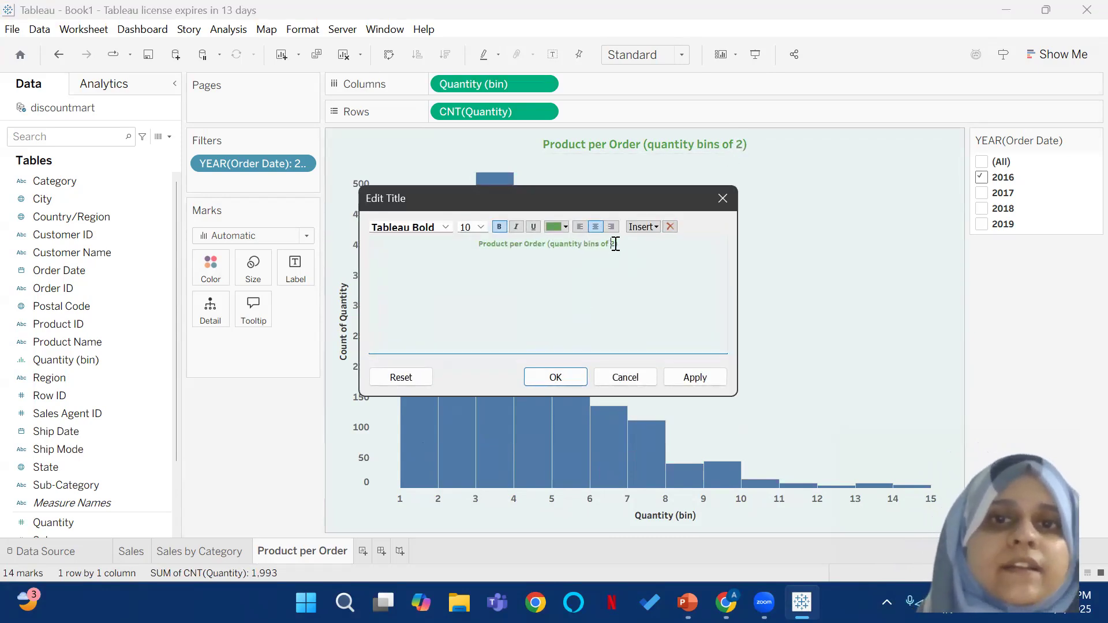
{"action": "key", "text": "BackSpace"}
{"action": "type", "text": "1"}
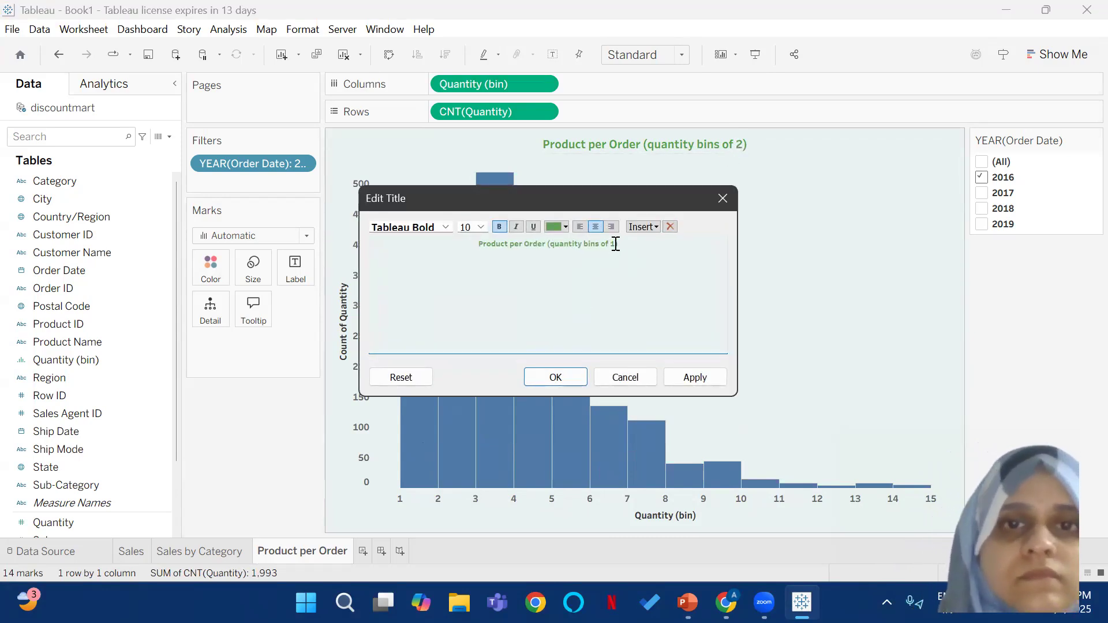
{"action": "left_click", "coordinate": [535, 377]}
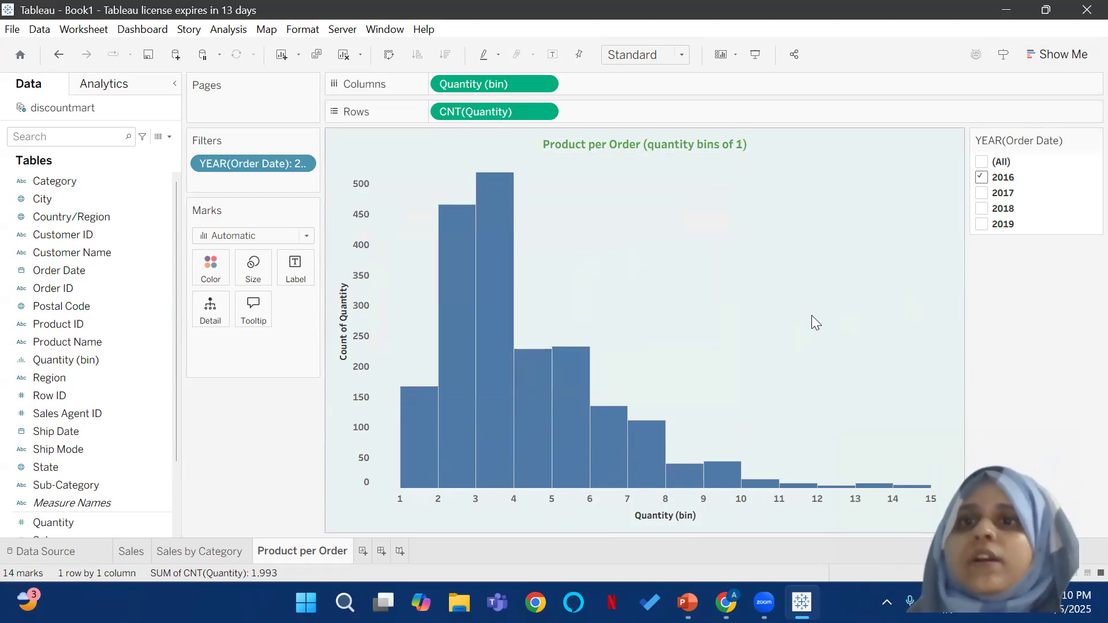
Step: Restrict the order year filter to 2019 only and recolor the histogram bars green
{"action": "left_click", "coordinate": [987, 225]}
{"action": "left_click", "coordinate": [982, 177]}
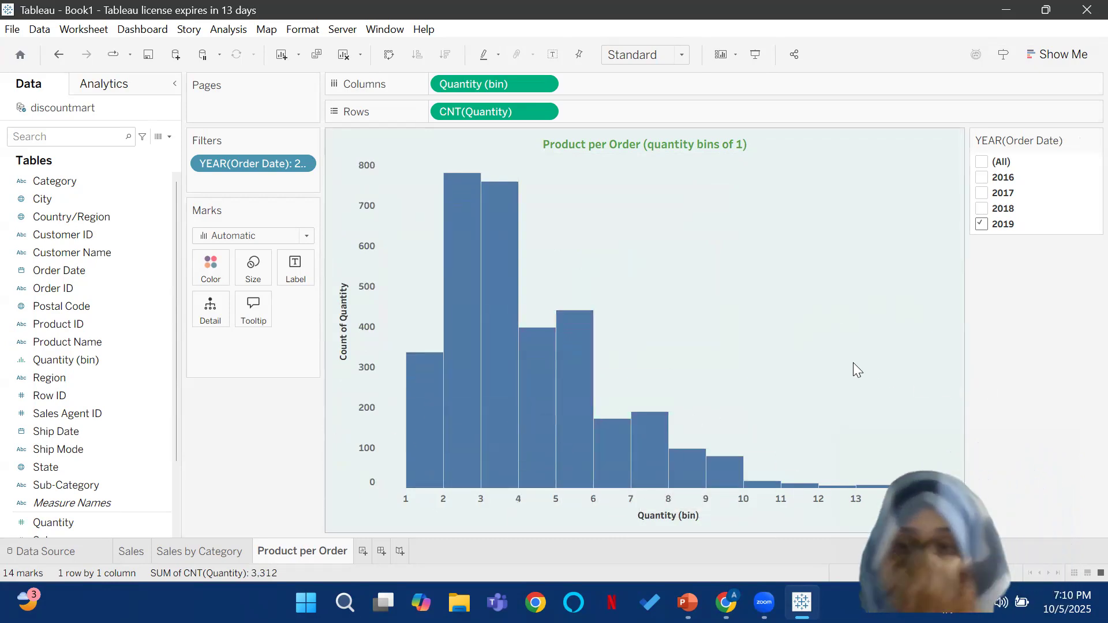
{"action": "left_click", "coordinate": [224, 271]}
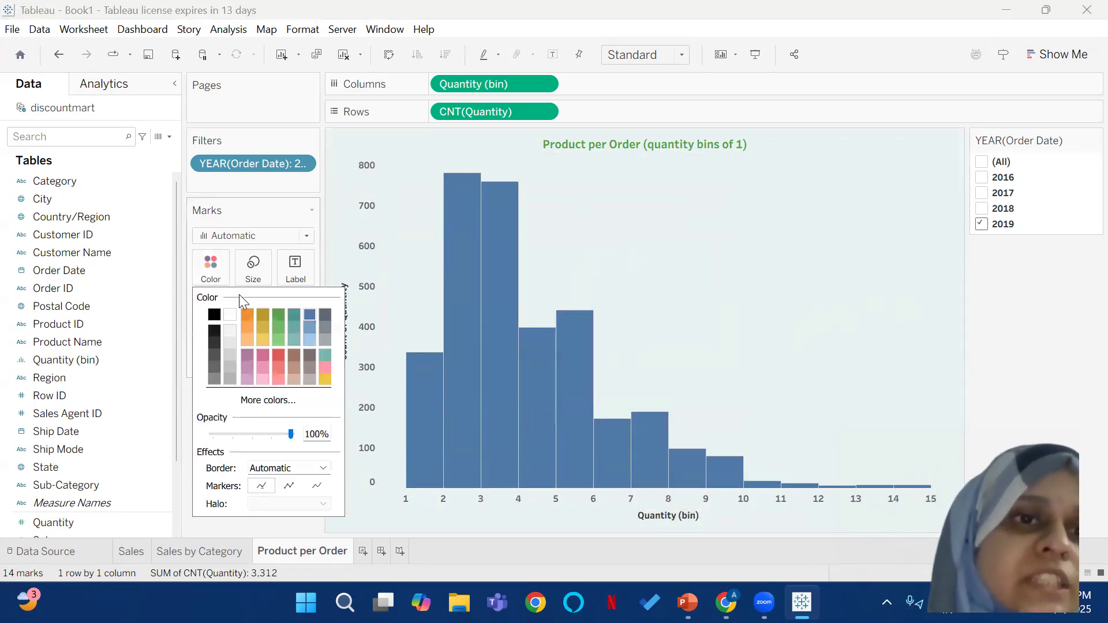
{"action": "left_click", "coordinate": [276, 315]}
{"action": "left_click", "coordinate": [788, 296]}
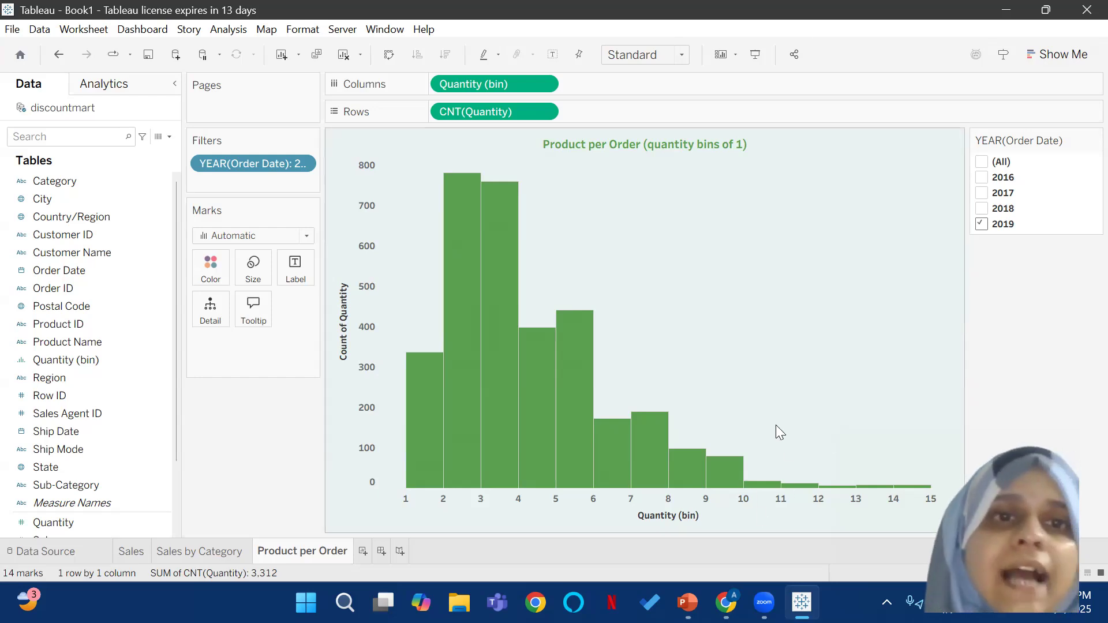
Step: Try labelling the histogram bars with the Quantity (bin) field, and take that label off the marks again
{"action": "left_click", "coordinate": [71, 377]}
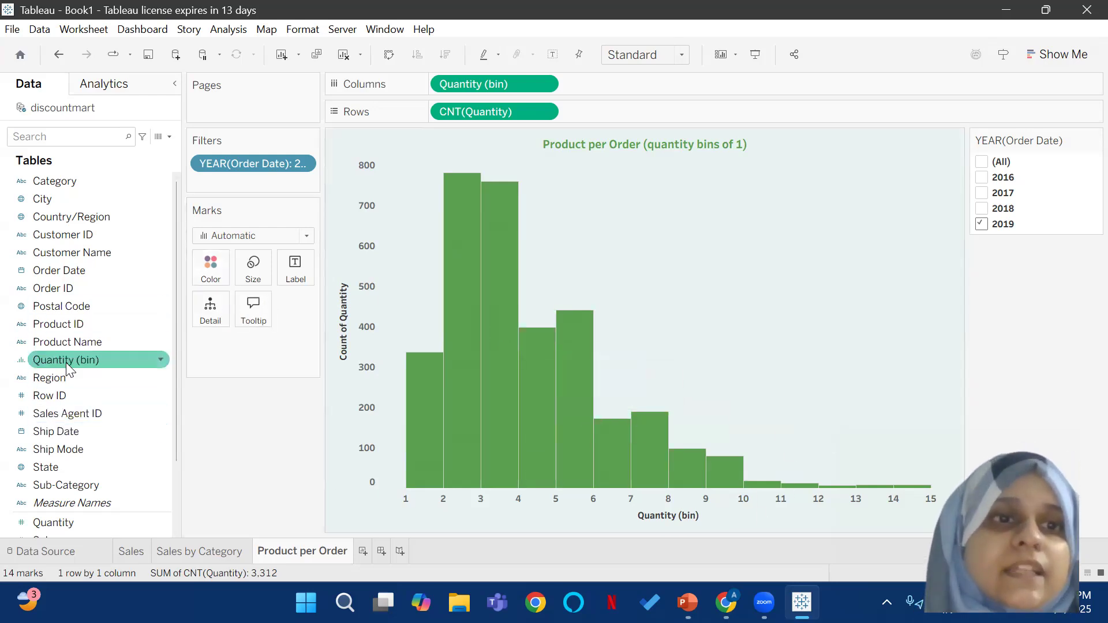
{"action": "left_click_drag", "start_coordinate": [66, 360], "coordinate": [283, 275]}
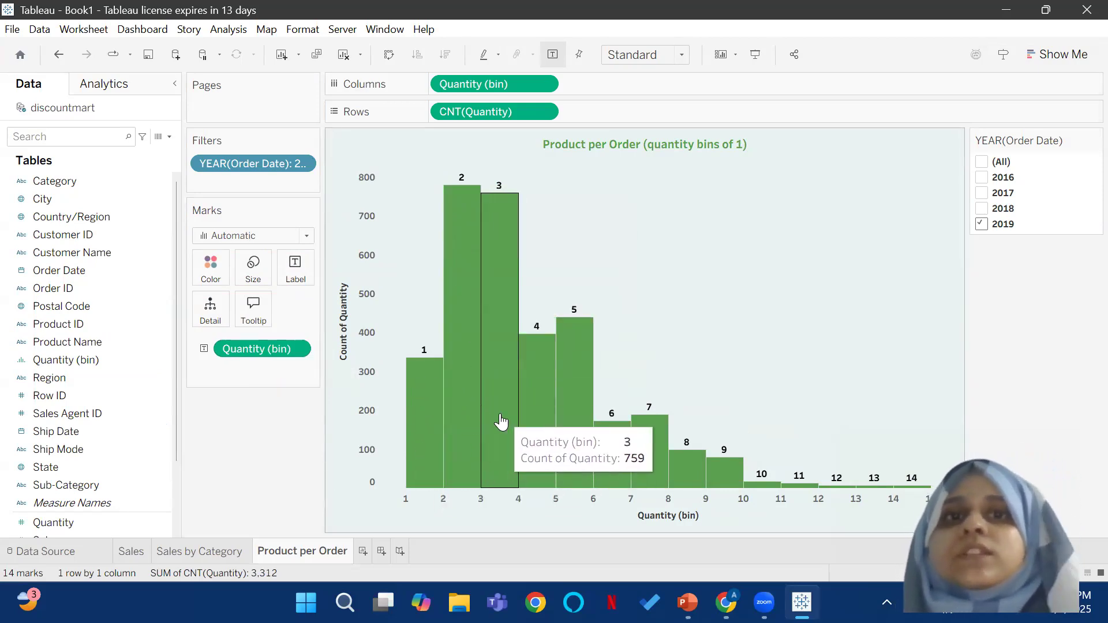
{"action": "left_click_drag", "start_coordinate": [261, 349], "coordinate": [265, 421]}
Step: Label the histogram bars with the sum of the Quantity measure
{"action": "left_click_drag", "start_coordinate": [56, 522], "coordinate": [287, 272]}
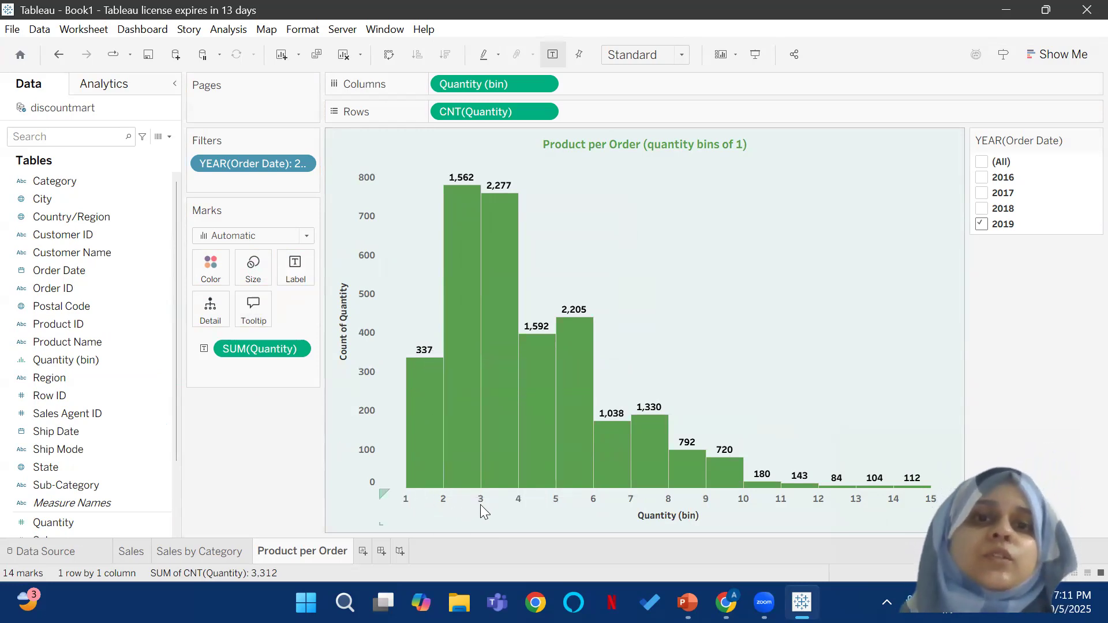
{"action": "mouse_move", "coordinate": [455, 186]}
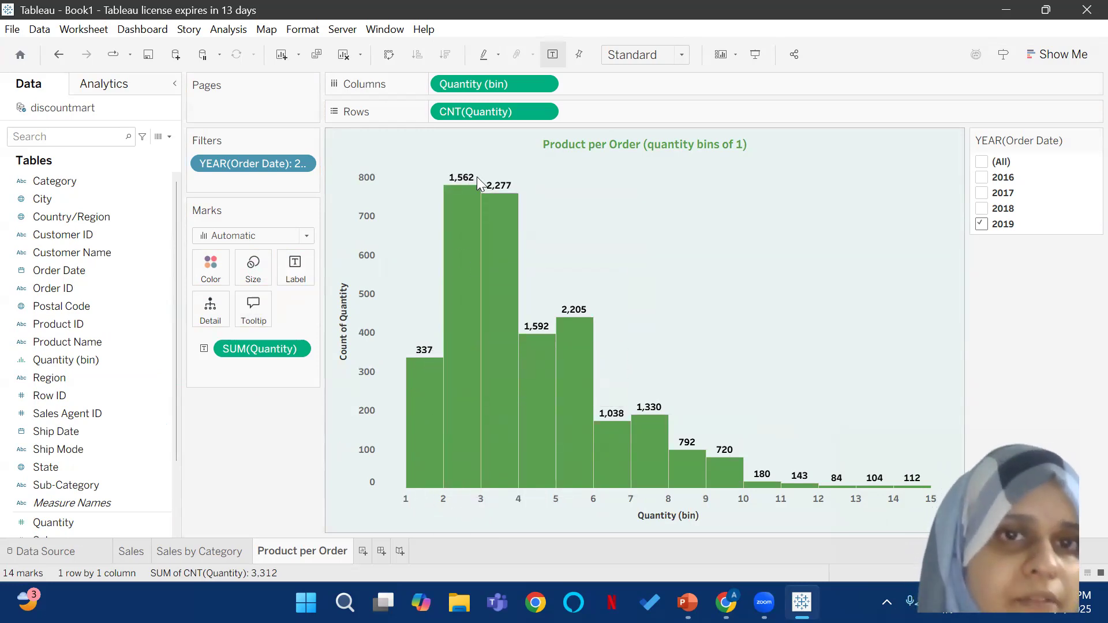
{"action": "mouse_move", "coordinate": [518, 205]}
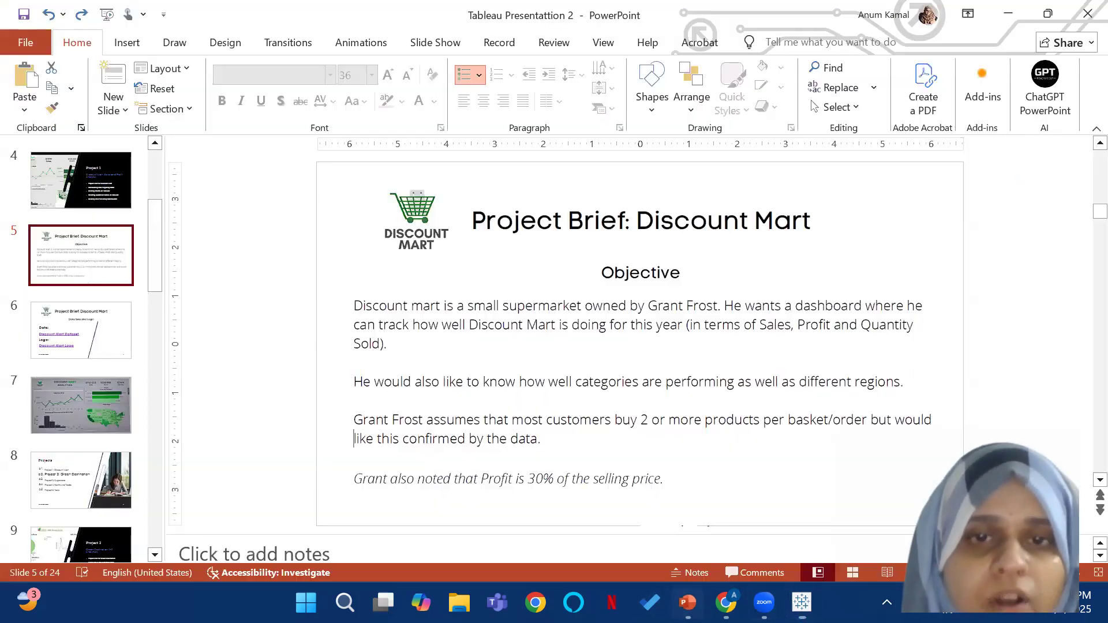
Step: Switch to the PowerPoint project brief and compare its products-per-order objective with the Tableau histogram
{"action": "left_click", "coordinate": [687, 602]}
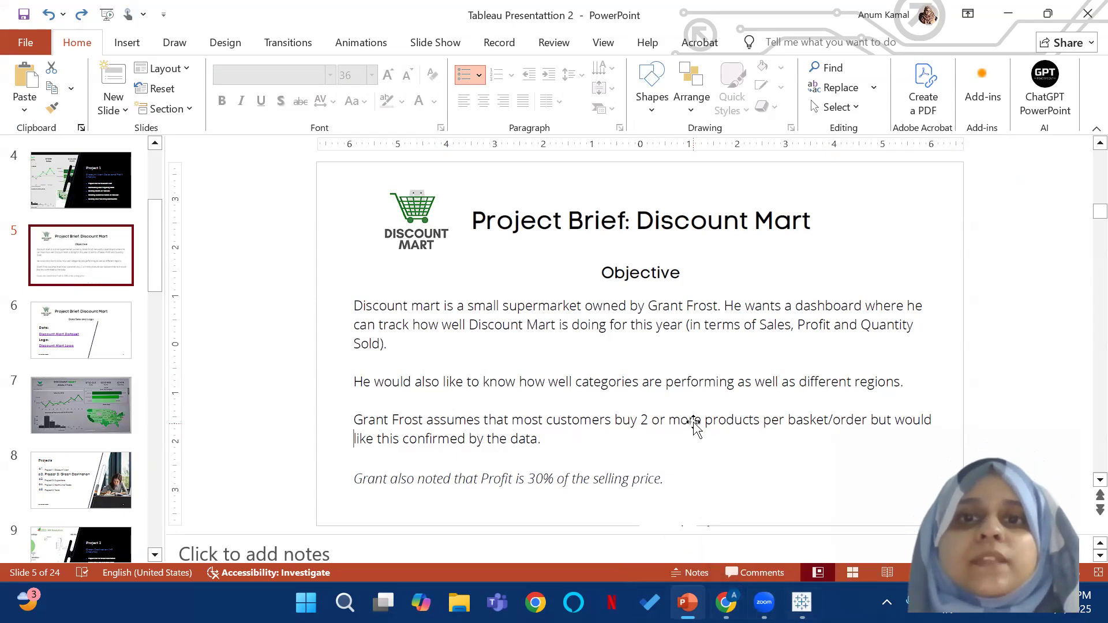
{"action": "left_click", "coordinate": [801, 603]}
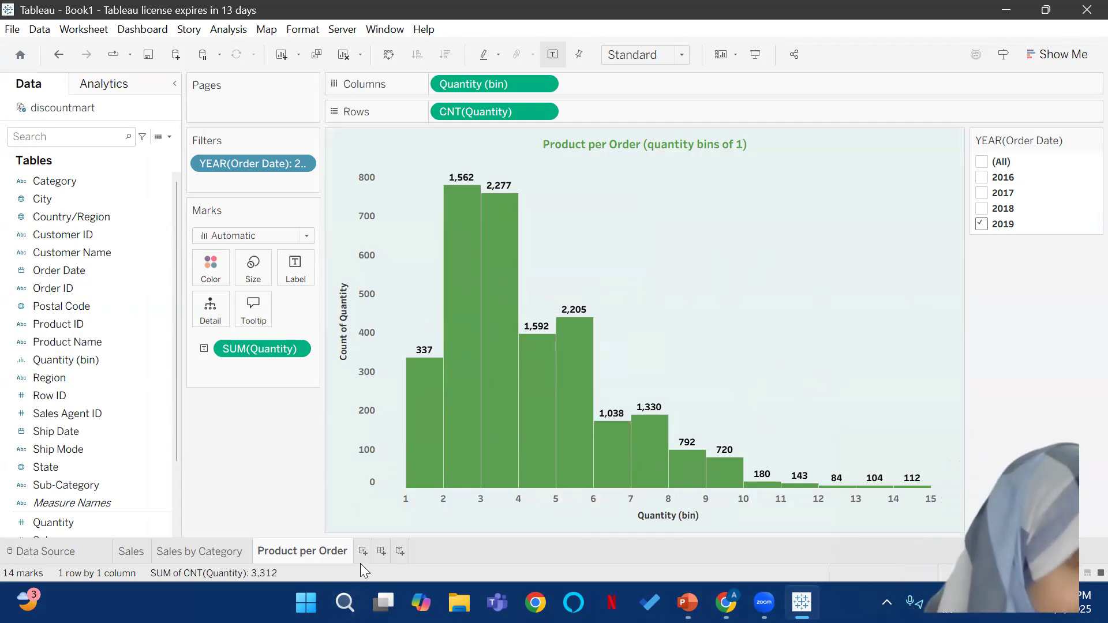
{"action": "mouse_move", "coordinate": [687, 603]}
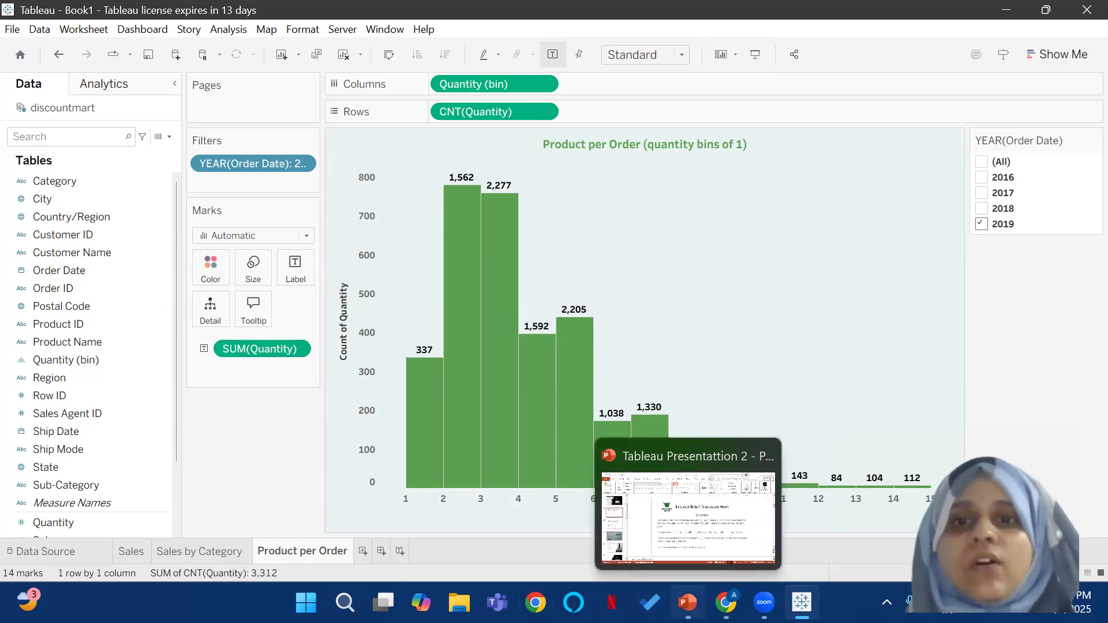
{"action": "left_click", "coordinate": [719, 511]}
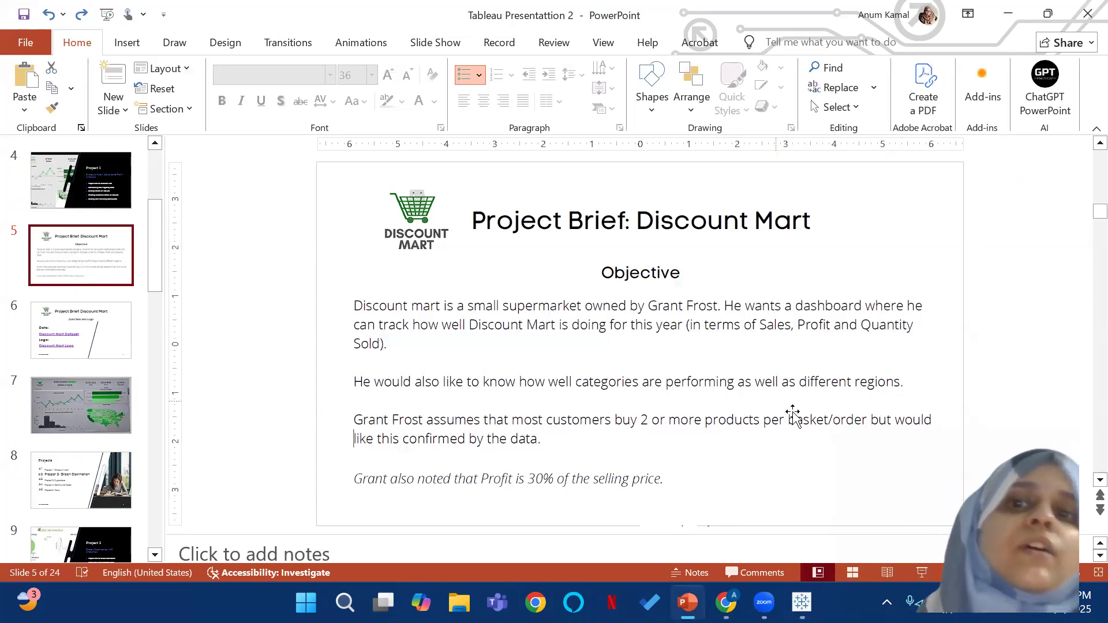
Step: Switch back to Tableau, duplicate the Product per Order worksheet, and remove the column, row and label fields from the copy
{"action": "left_click", "coordinate": [802, 602]}
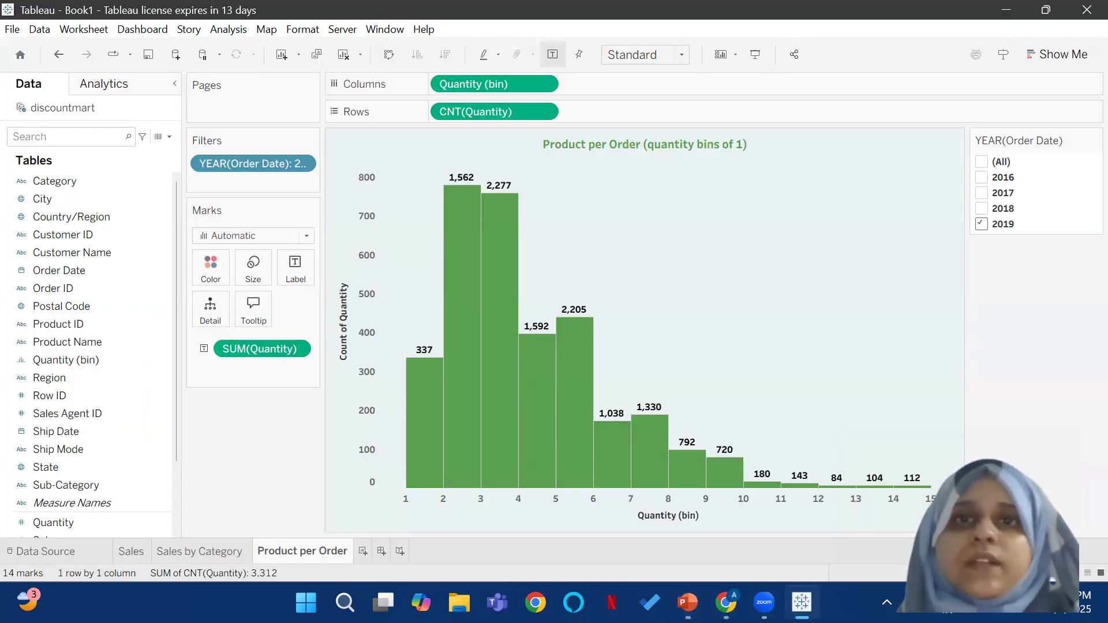
{"action": "right_click", "coordinate": [277, 552]}
{"action": "left_click", "coordinate": [304, 397]}
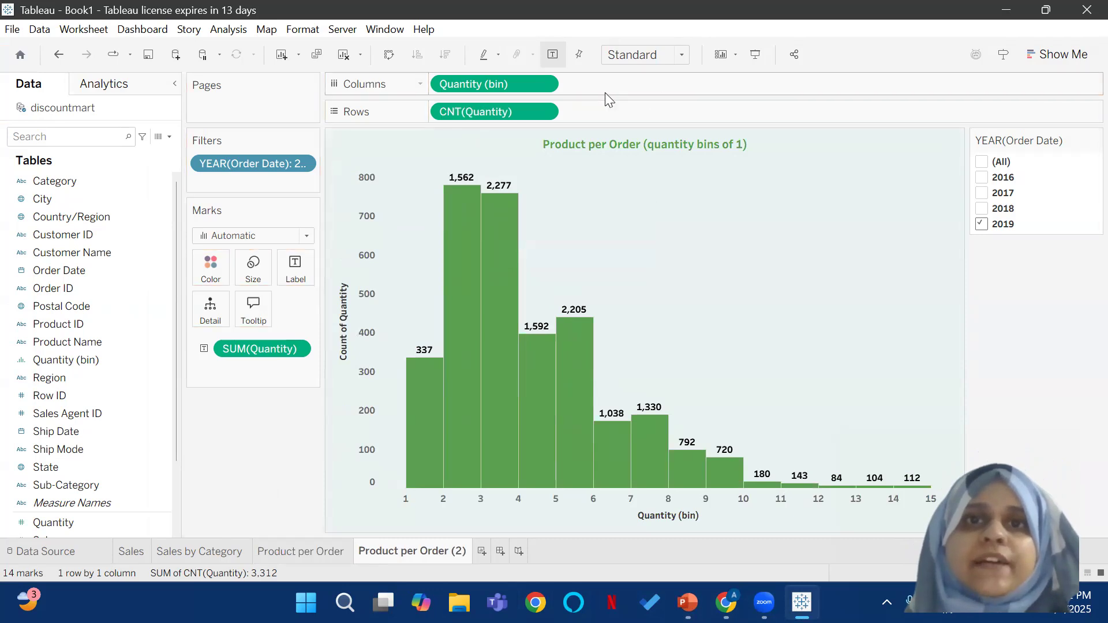
{"action": "left_click_drag", "start_coordinate": [464, 84], "coordinate": [700, 41]}
{"action": "left_click_drag", "start_coordinate": [523, 111], "coordinate": [777, 28]}
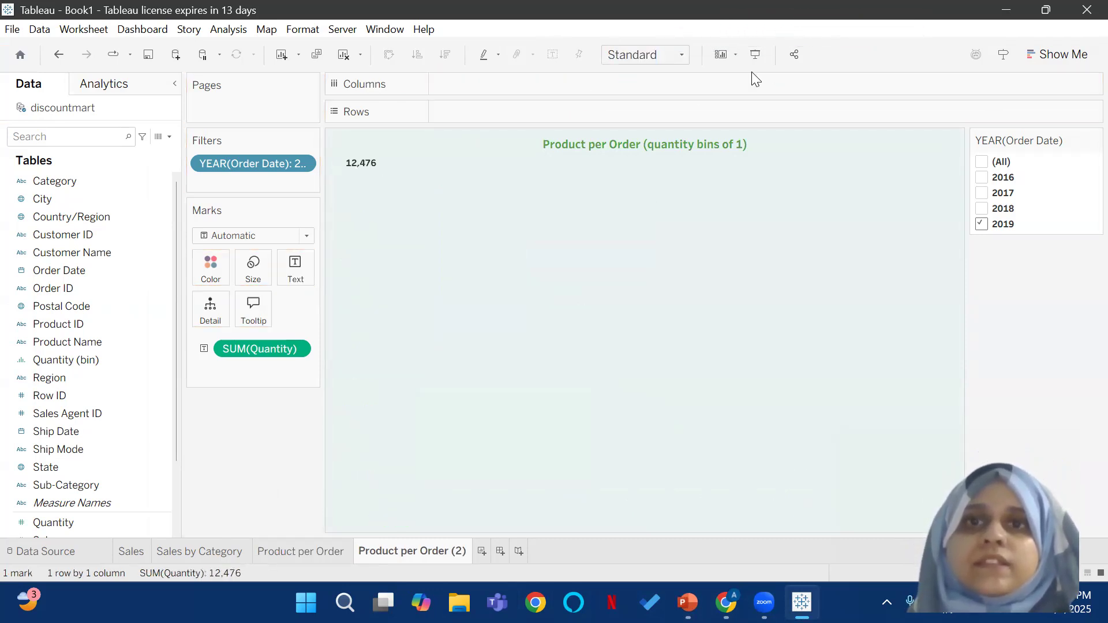
{"action": "left_click_drag", "start_coordinate": [278, 350], "coordinate": [277, 456]}
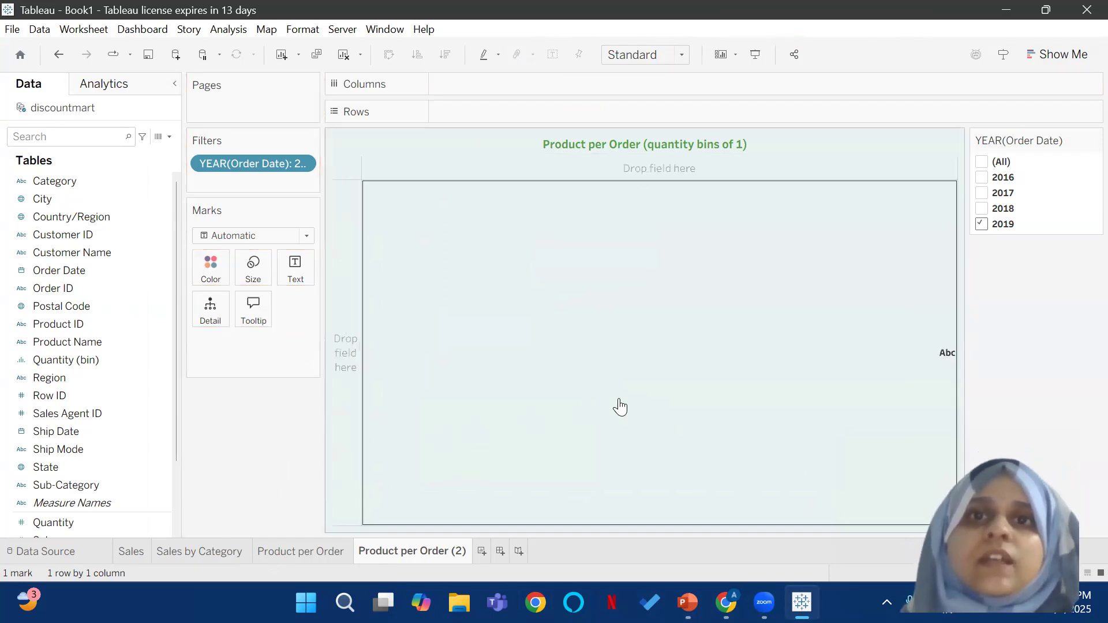
Step: Change the duplicated sheet's title to "Sales by State" followed by the inserted YEAR(Order Date) field in parentheses
{"action": "double_click", "coordinate": [629, 142]}
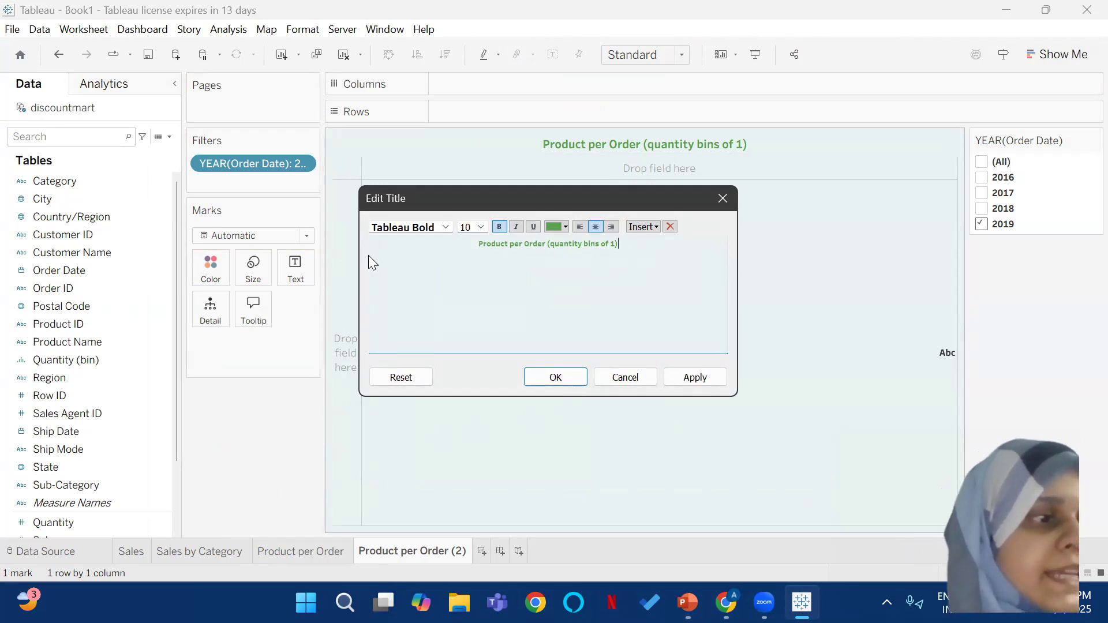
{"action": "left_click_drag", "start_coordinate": [620, 243], "coordinate": [452, 248]}
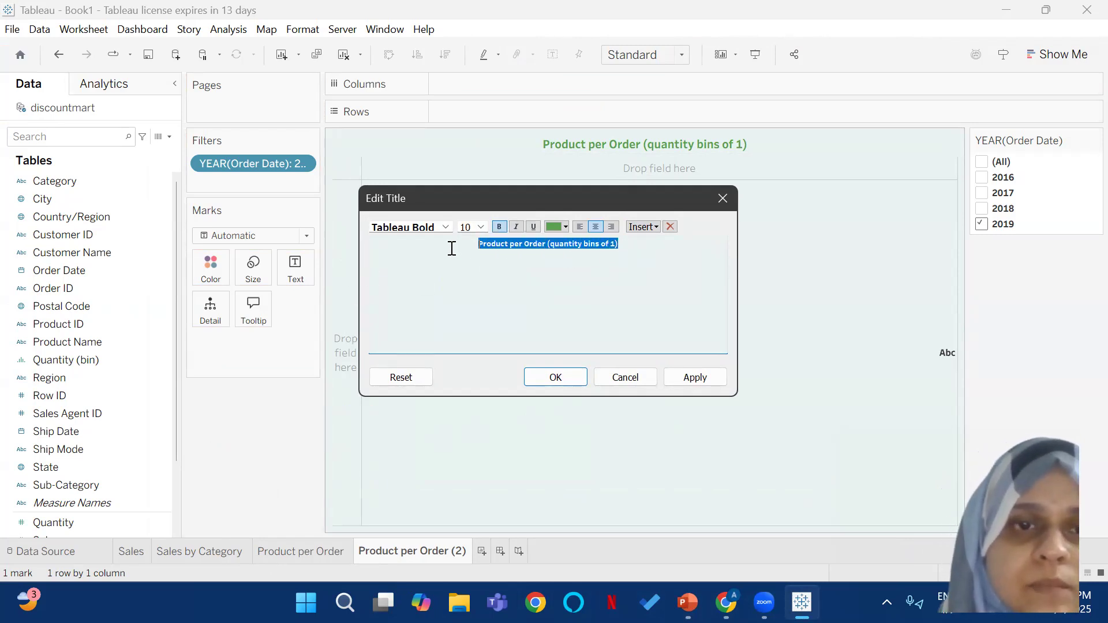
{"action": "type", "text": "Sa"}
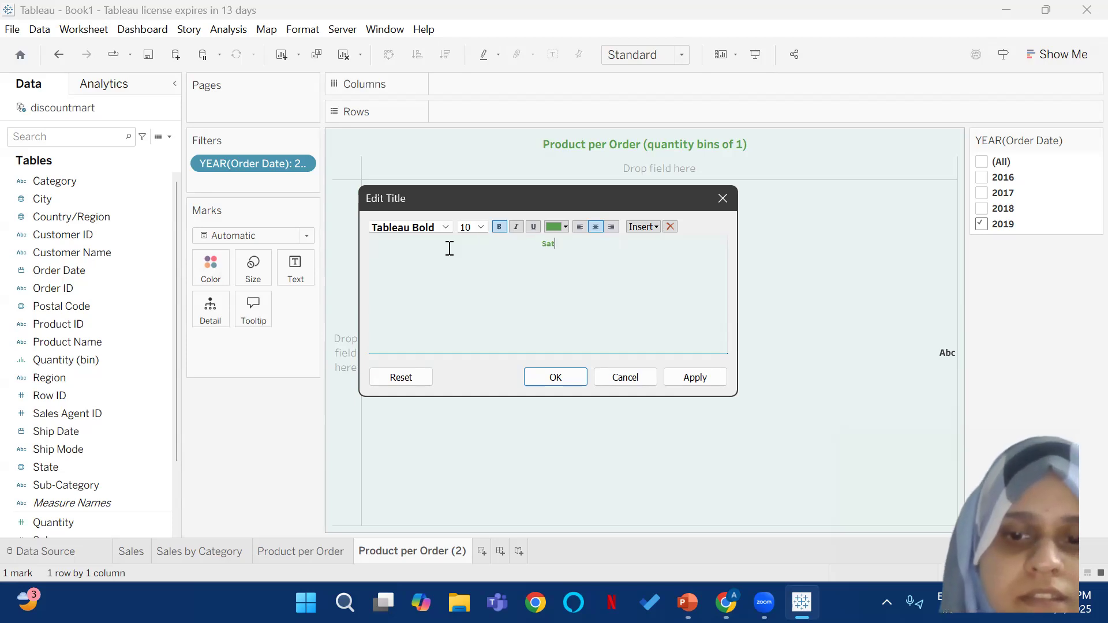
{"action": "type", "text": "les by Sat"}
{"action": "key", "text": "BackSpace"}
{"action": "key", "text": "BackSpace"}
{"action": "type", "text": "tate "}
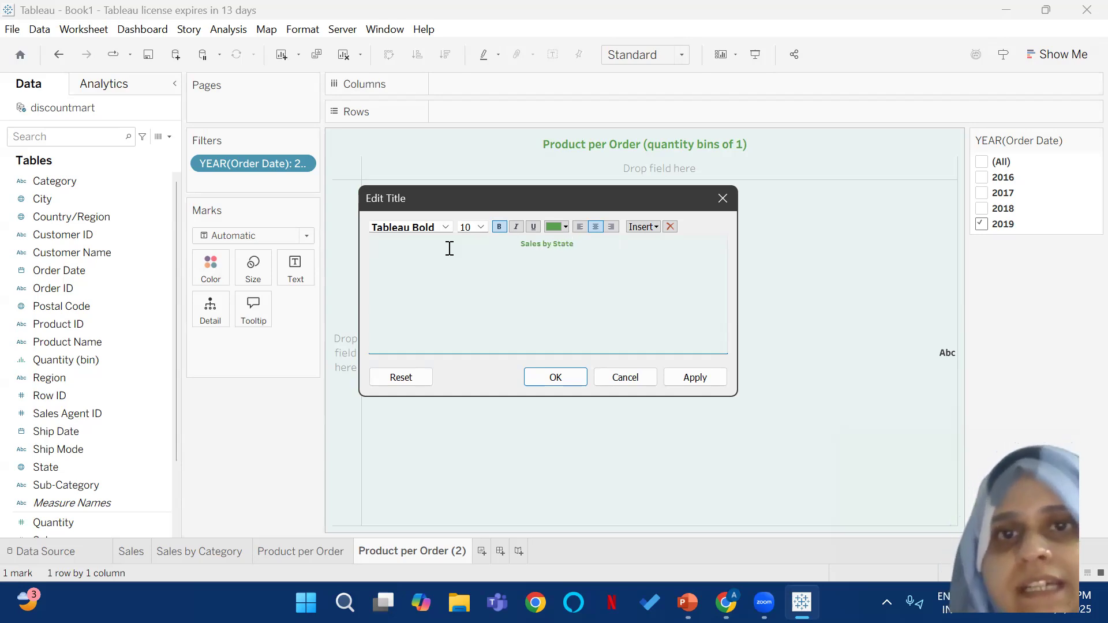
{"action": "type", "text": "("}
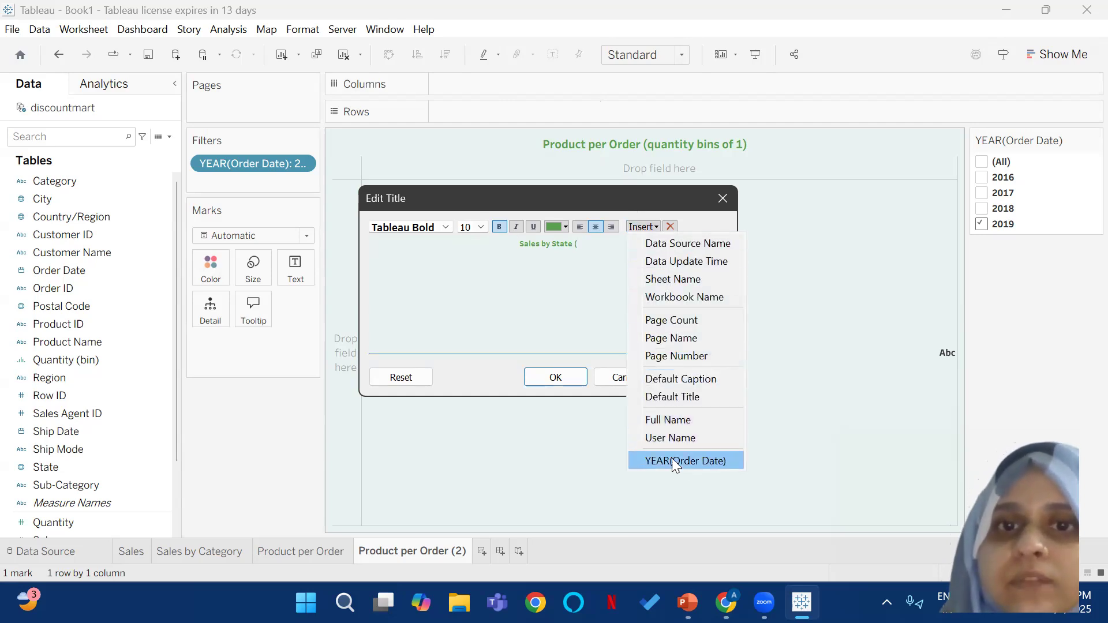
{"action": "left_click", "coordinate": [676, 462]}
{"action": "type", "text": ")>)"}
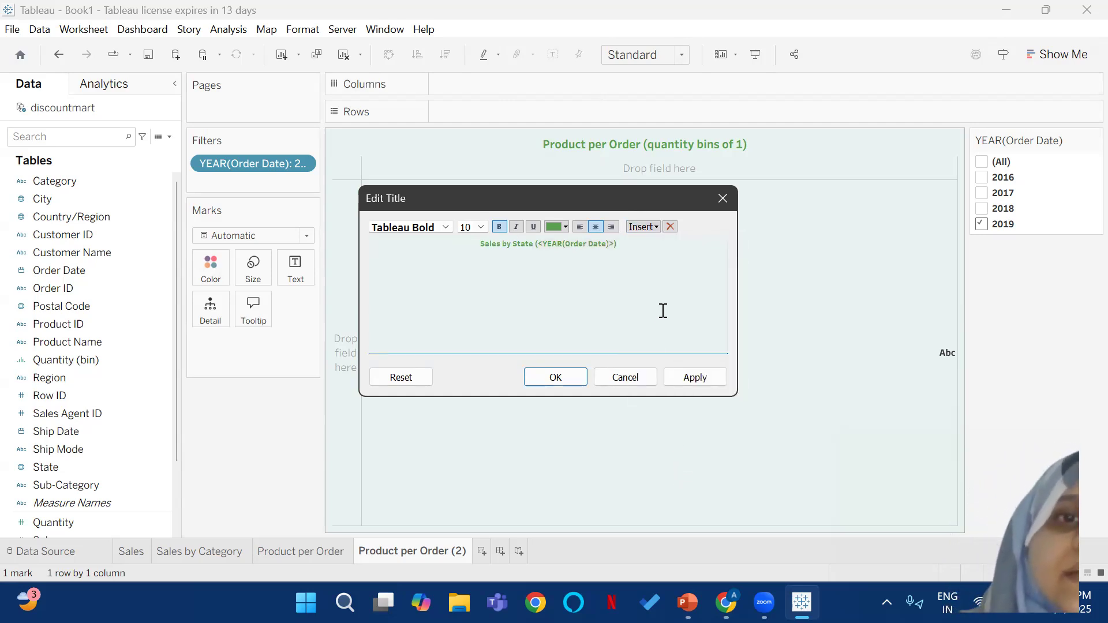
{"action": "left_click", "coordinate": [555, 377]}
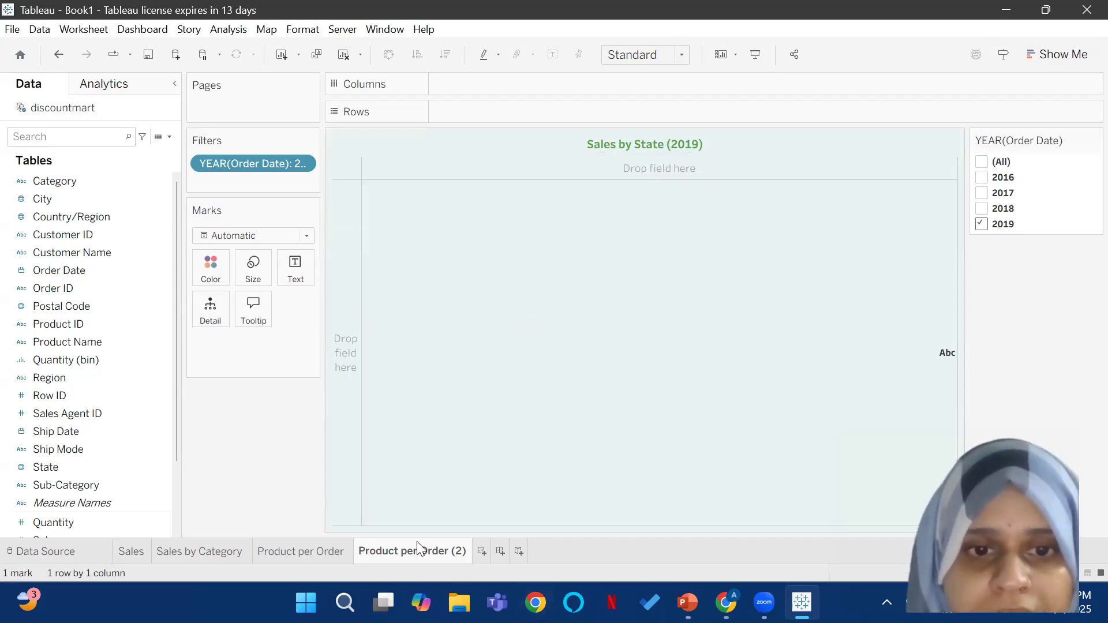
Step: Rename the Product per Order (2) worksheet as Sales Map
{"action": "right_click", "coordinate": [397, 549]}
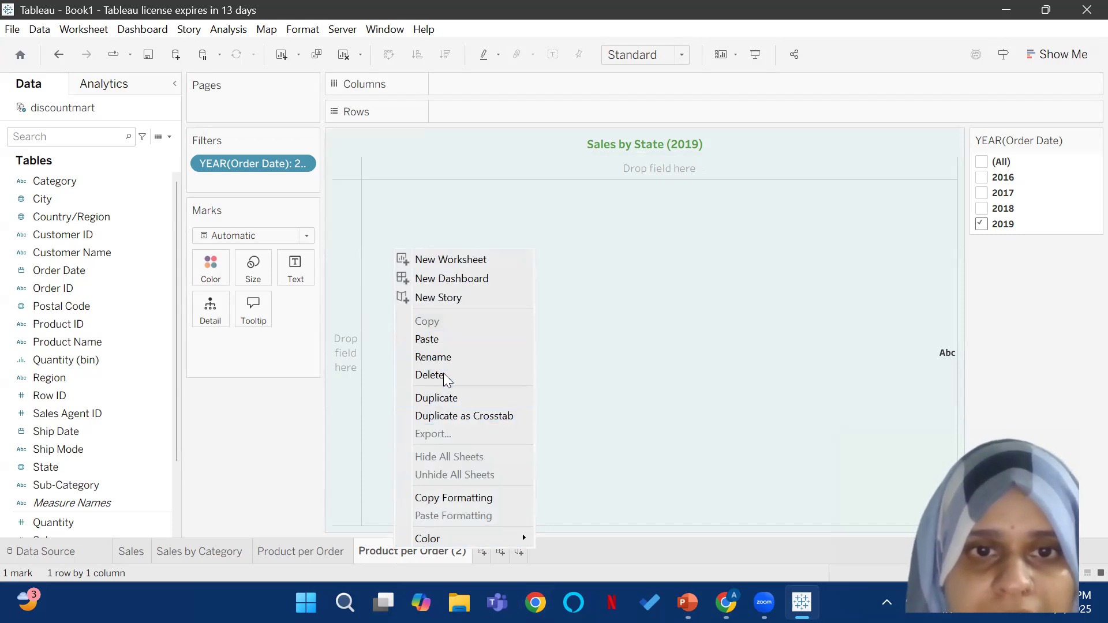
{"action": "left_click", "coordinate": [445, 357]}
{"action": "type", "text": "Sales"}
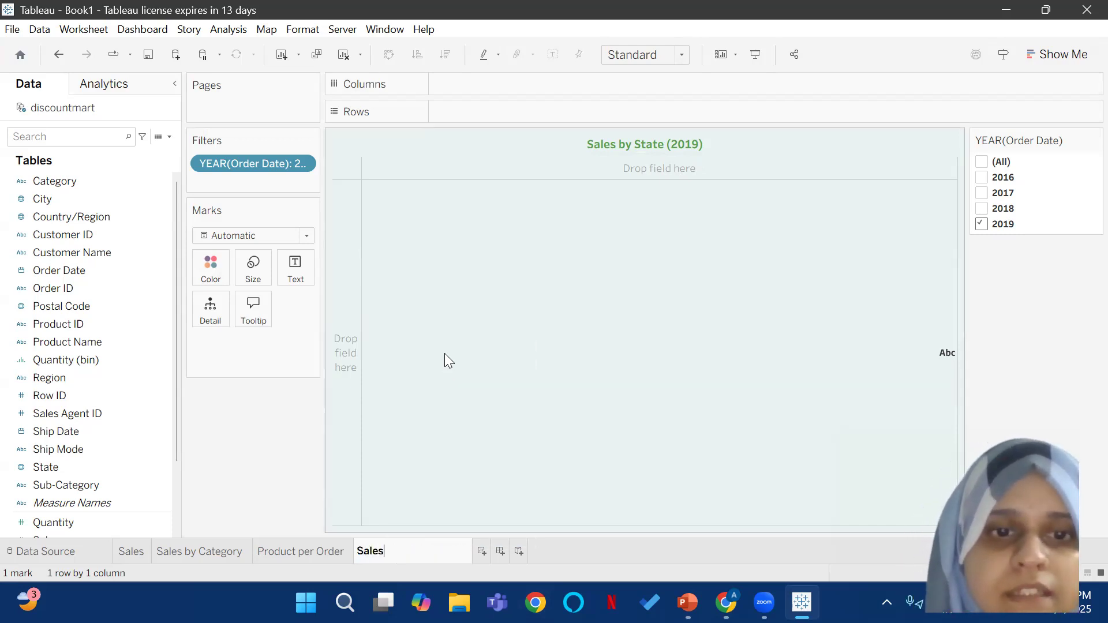
{"action": "type", "text": " Map"}
{"action": "left_click", "coordinate": [448, 355]}
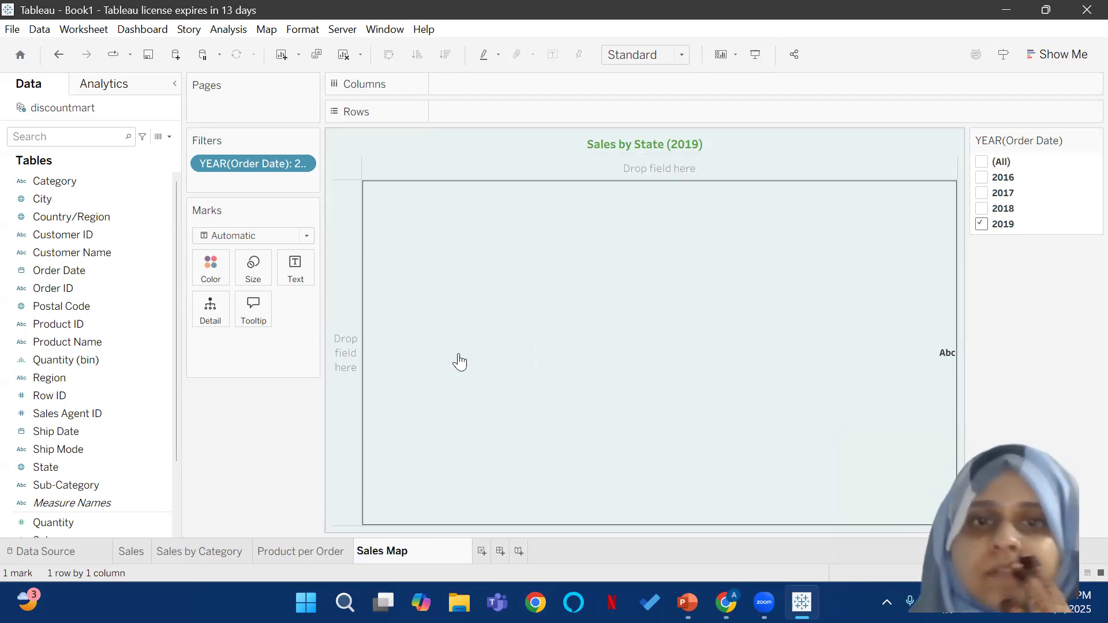
Step: Replace "by State" with "Map" in the sheet title, keeping the order year field in parentheses
{"action": "double_click", "coordinate": [628, 145]}
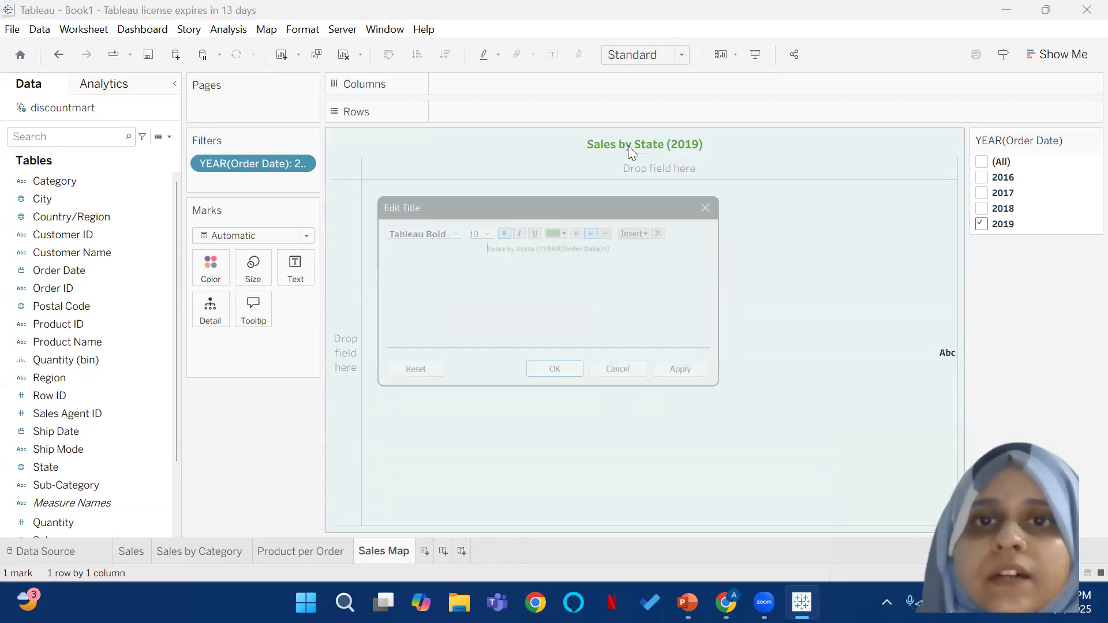
{"action": "left_click_drag", "start_coordinate": [535, 244], "coordinate": [503, 244]}
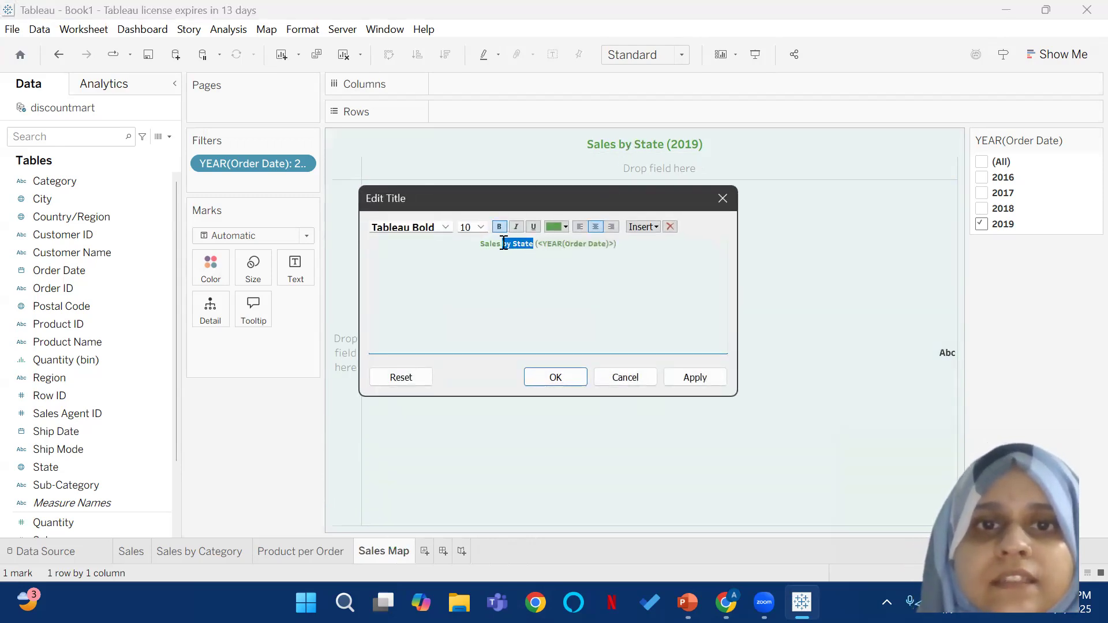
{"action": "type", "text": "Map"}
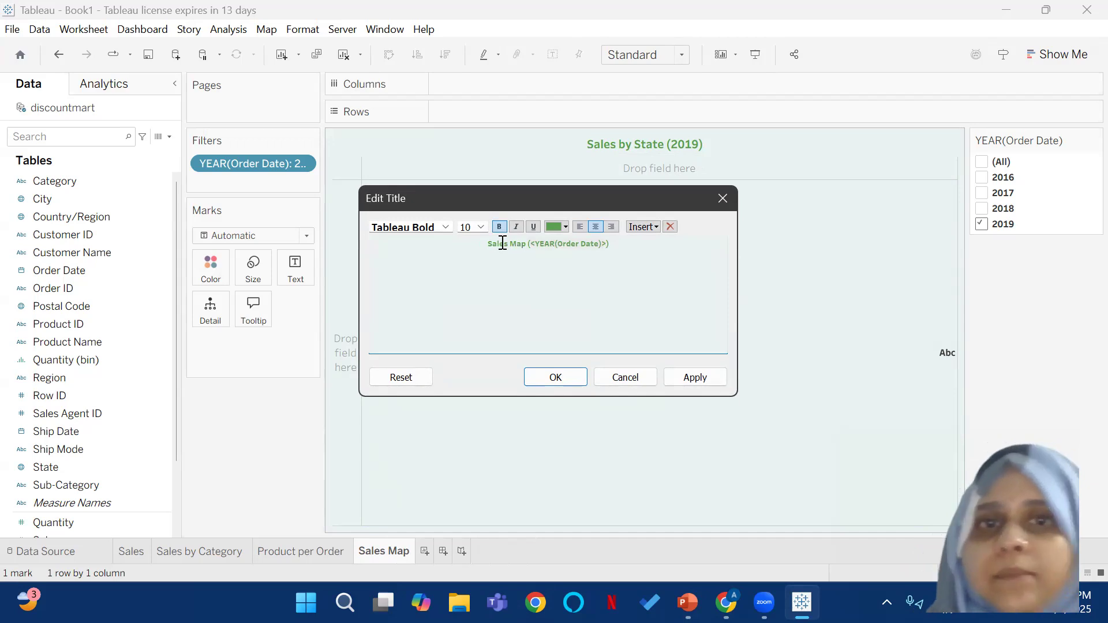
{"action": "left_click", "coordinate": [554, 378]}
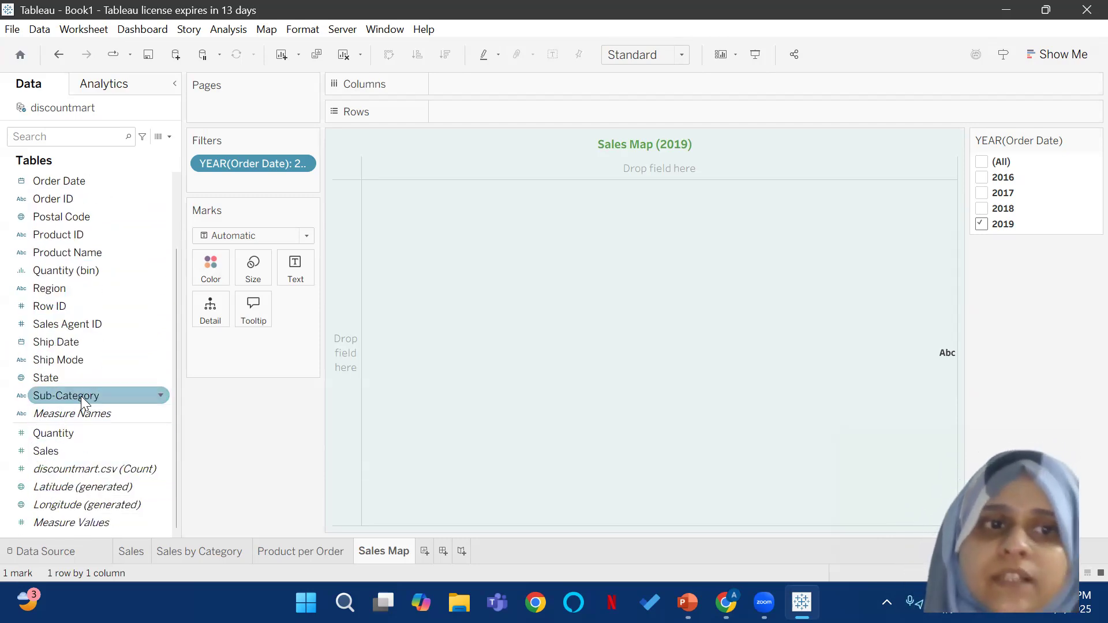
Step: Create a hierarchy named "Country/Region, State" from those two fields, and add City and Postal Code below them in that order
{"action": "scroll", "coordinate": [118, 323], "scroll_direction": "up", "scroll_amount": 3}
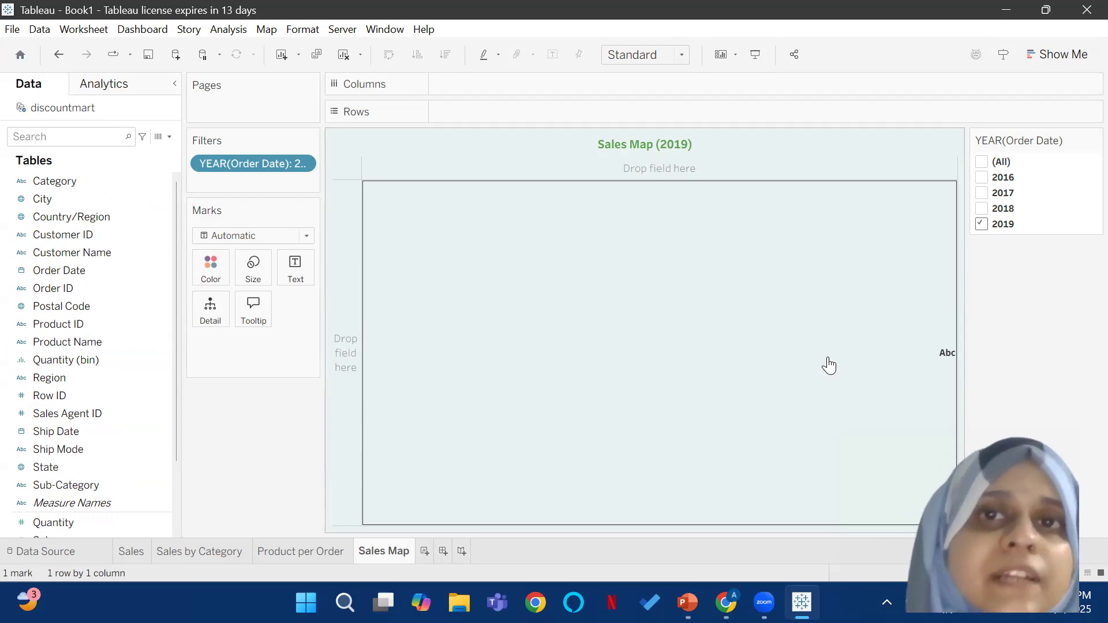
{"action": "left_click", "coordinate": [60, 234]}
{"action": "left_click", "coordinate": [49, 220]}
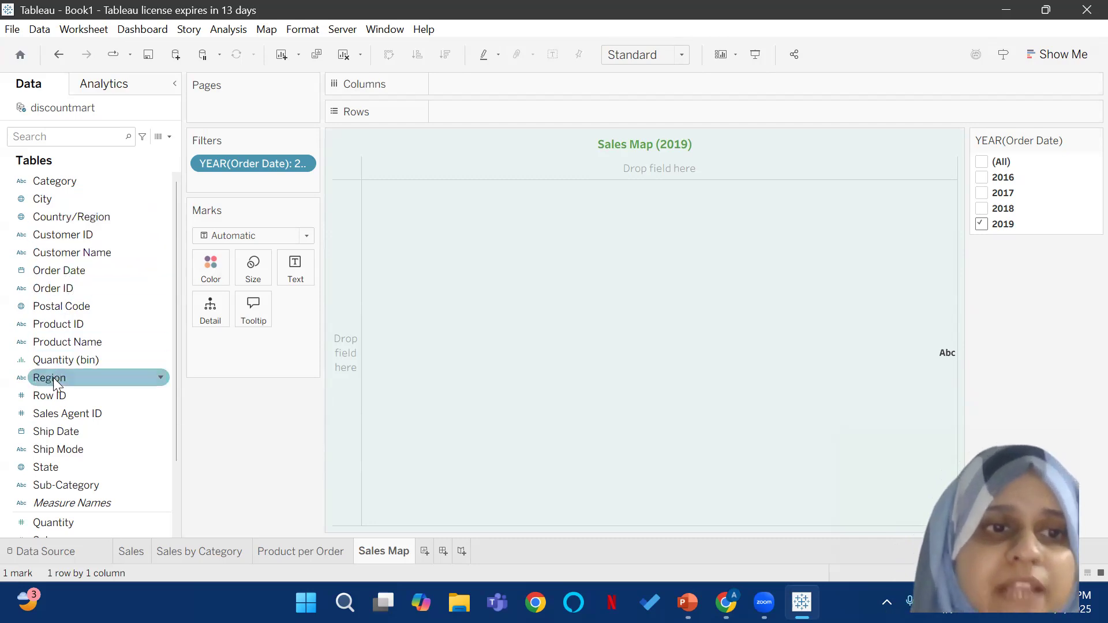
{"action": "left_click", "coordinate": [53, 467]}
{"action": "left_click_drag", "start_coordinate": [53, 466], "coordinate": [68, 227]}
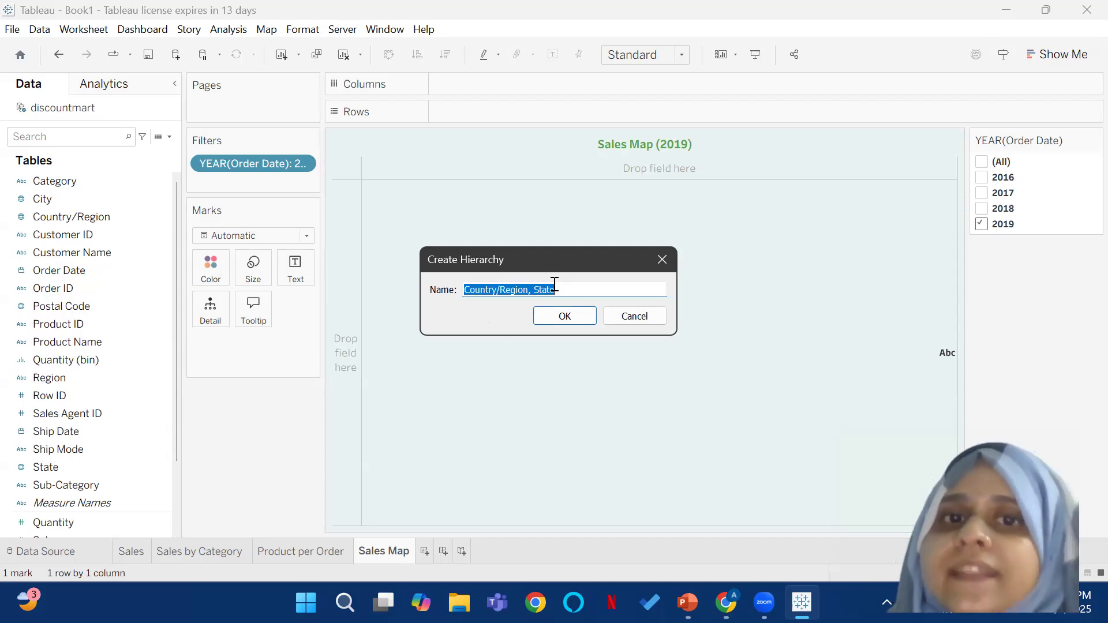
{"action": "left_click", "coordinate": [565, 316]}
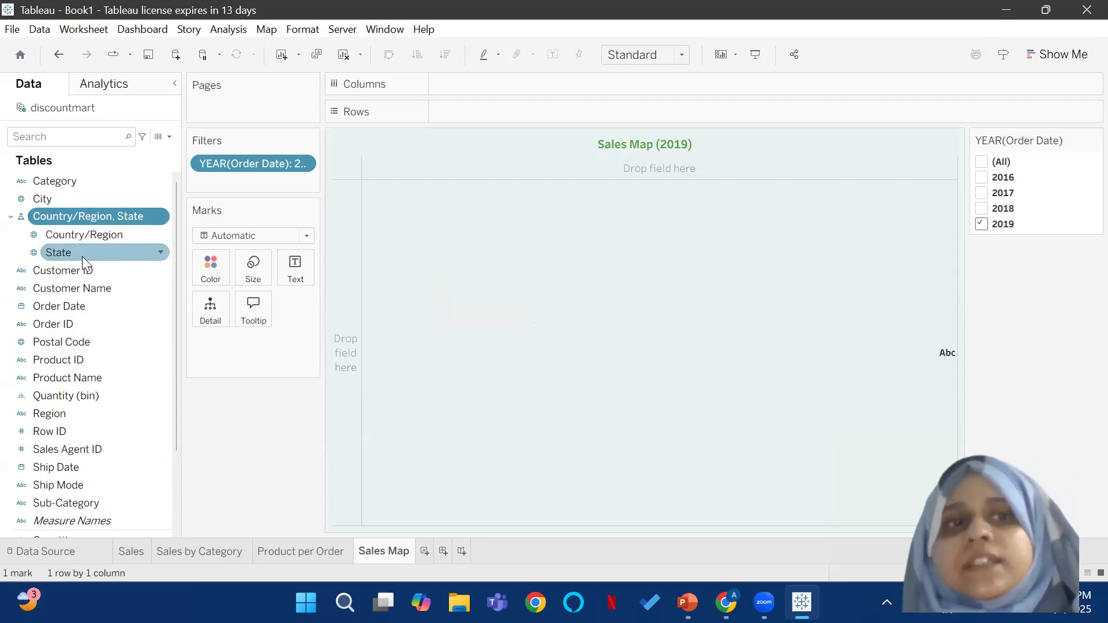
{"action": "left_click_drag", "start_coordinate": [42, 199], "coordinate": [57, 260]}
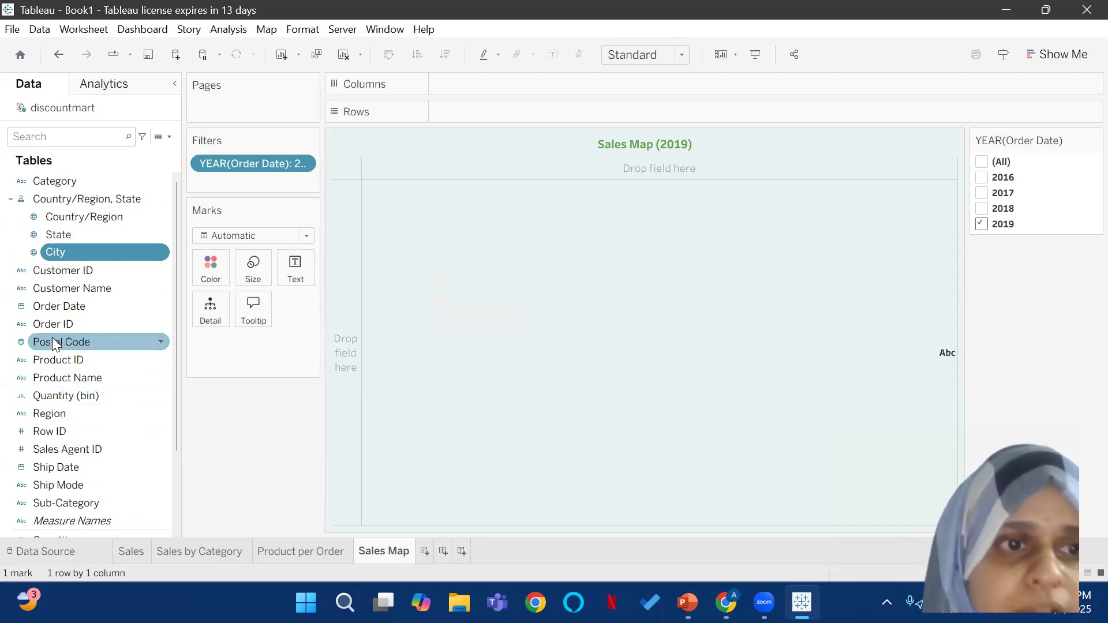
{"action": "left_click_drag", "start_coordinate": [51, 342], "coordinate": [73, 258]}
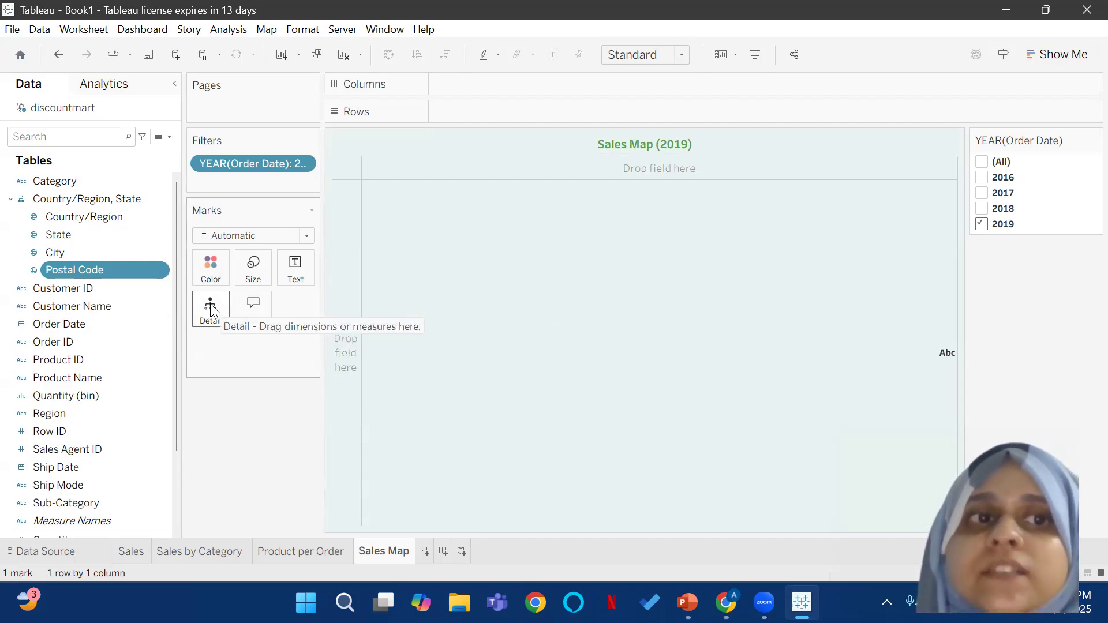
Step: Add the Country/Region, State hierarchy to the marks as detail to generate a map, and drill it down to State level
{"action": "left_click", "coordinate": [84, 201]}
{"action": "left_click_drag", "start_coordinate": [83, 201], "coordinate": [201, 314]}
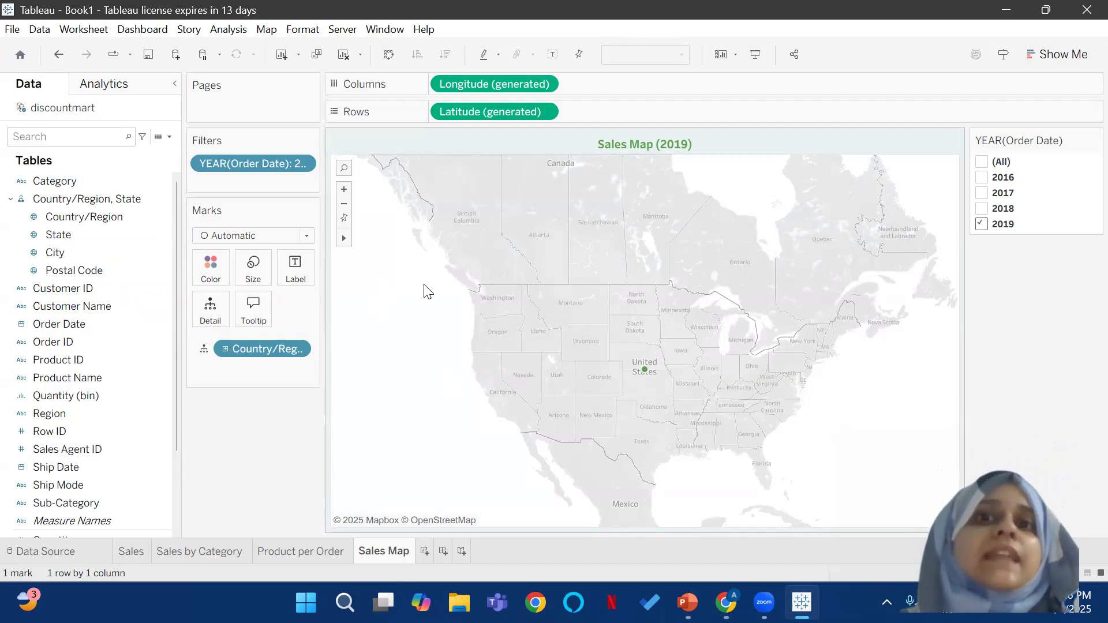
{"action": "mouse_move", "coordinate": [645, 375]}
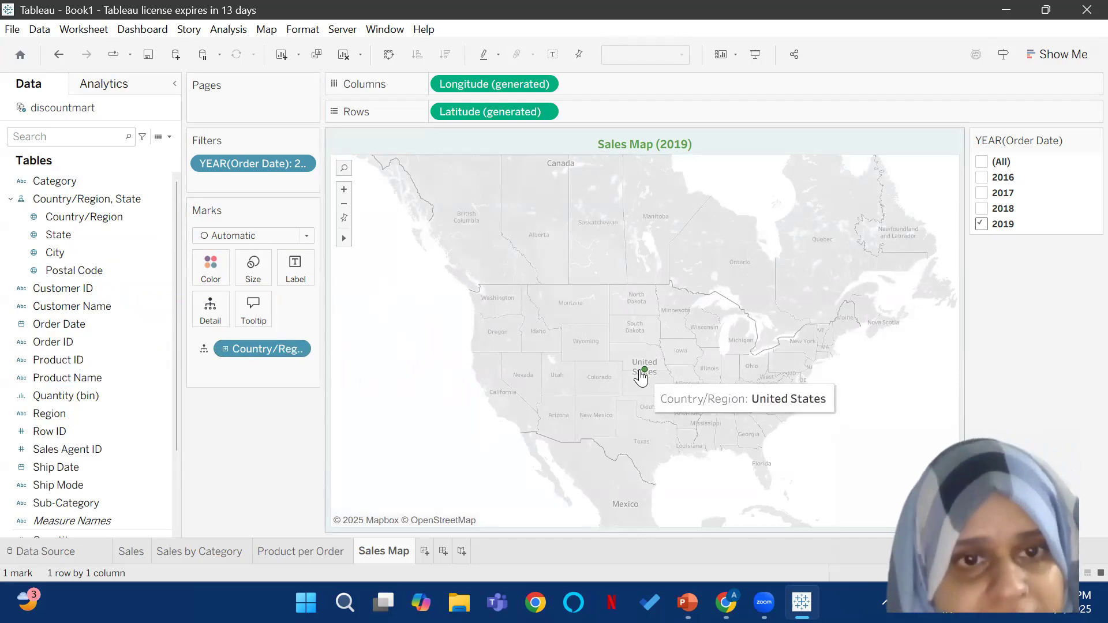
{"action": "left_click", "coordinate": [225, 349]}
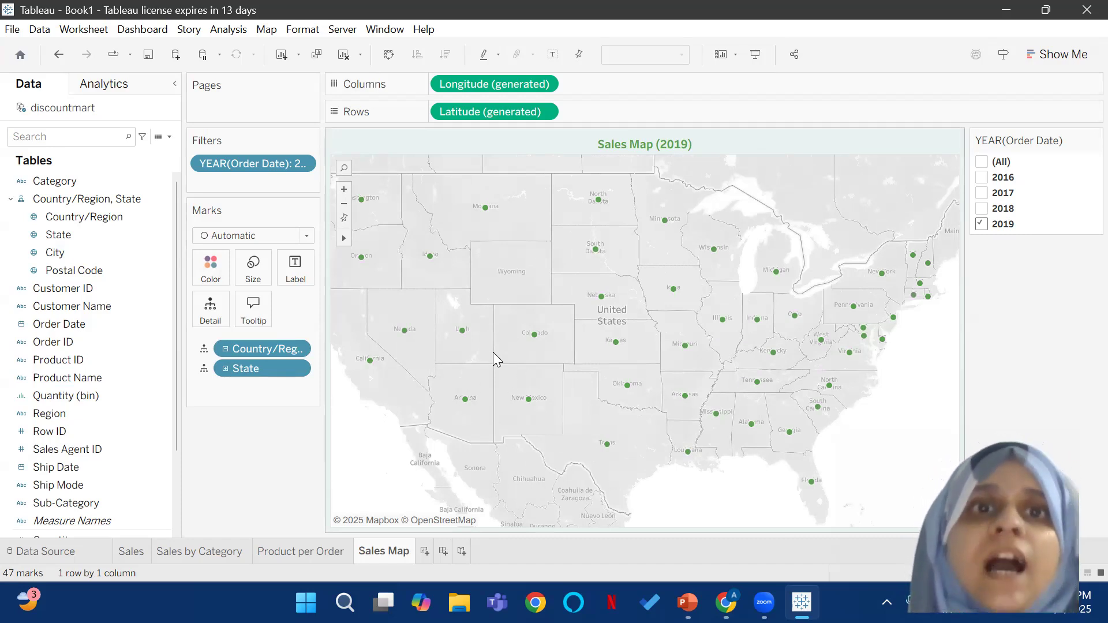
{"action": "mouse_move", "coordinate": [665, 221]}
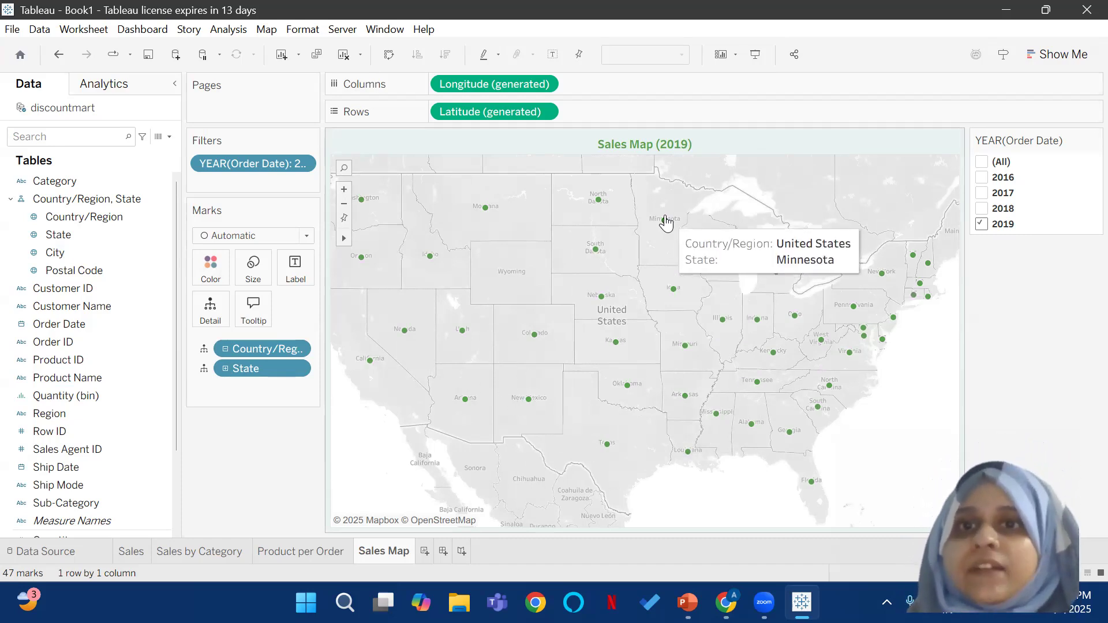
{"action": "mouse_move", "coordinate": [599, 199]}
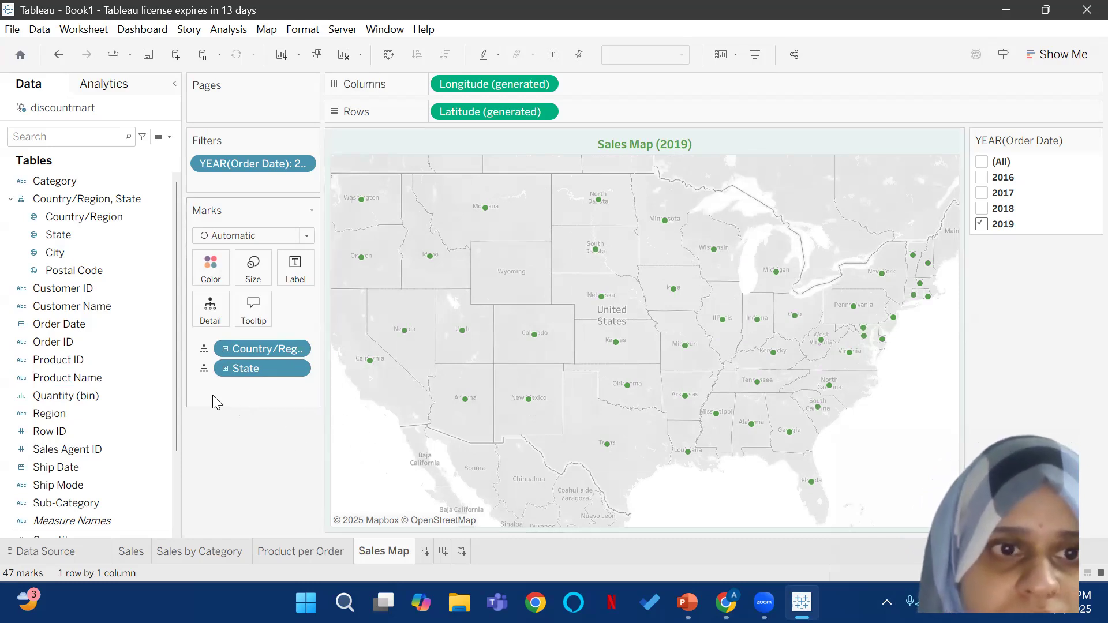
Step: Try drilling the map down to City and Postal Code, and collapse the hierarchy back to State level
{"action": "left_click", "coordinate": [226, 369]}
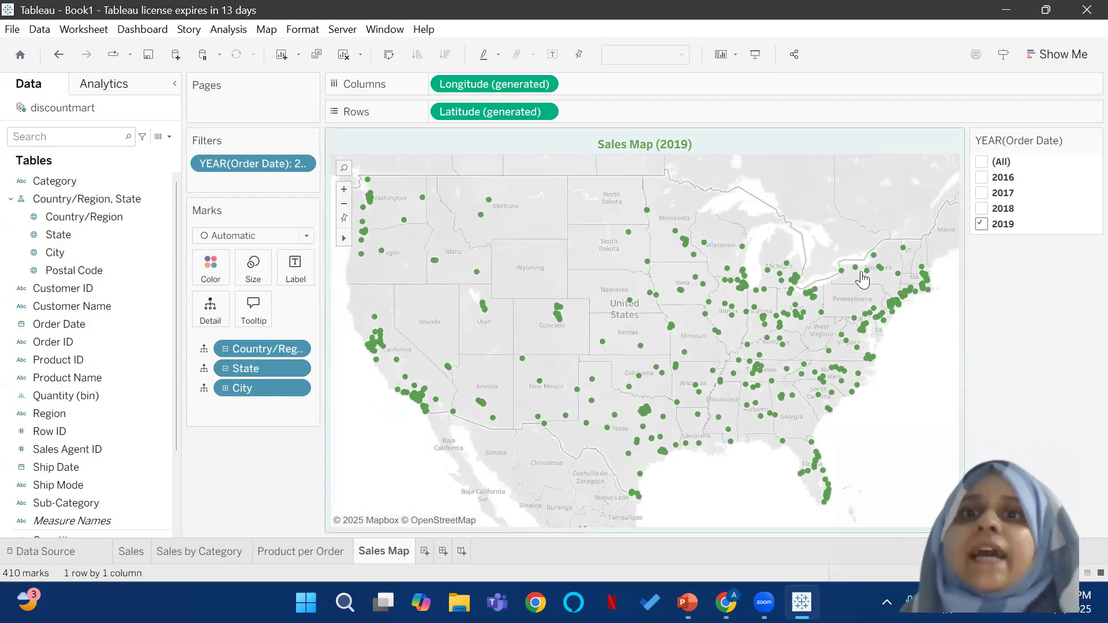
{"action": "mouse_move", "coordinate": [552, 320]}
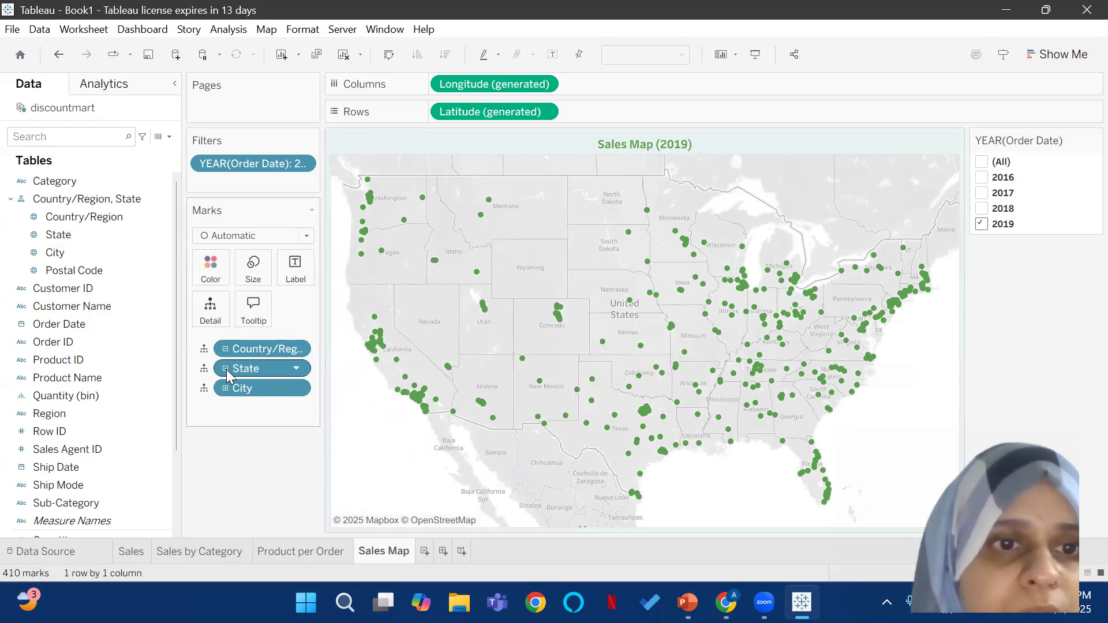
{"action": "left_click", "coordinate": [226, 388]}
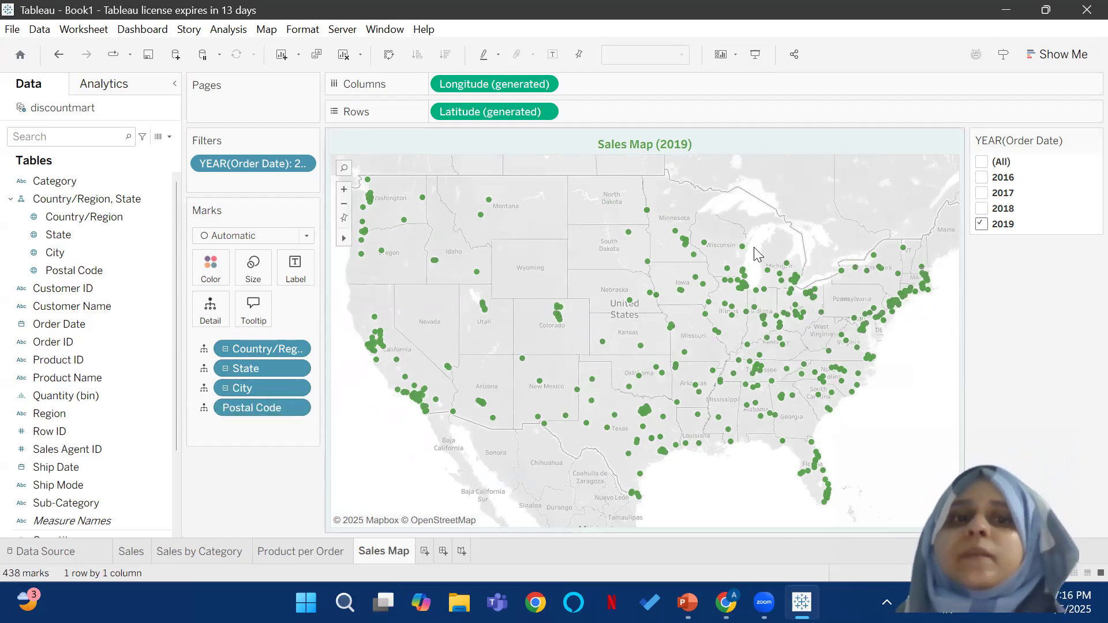
{"action": "left_click", "coordinate": [226, 388]}
{"action": "left_click", "coordinate": [225, 368]}
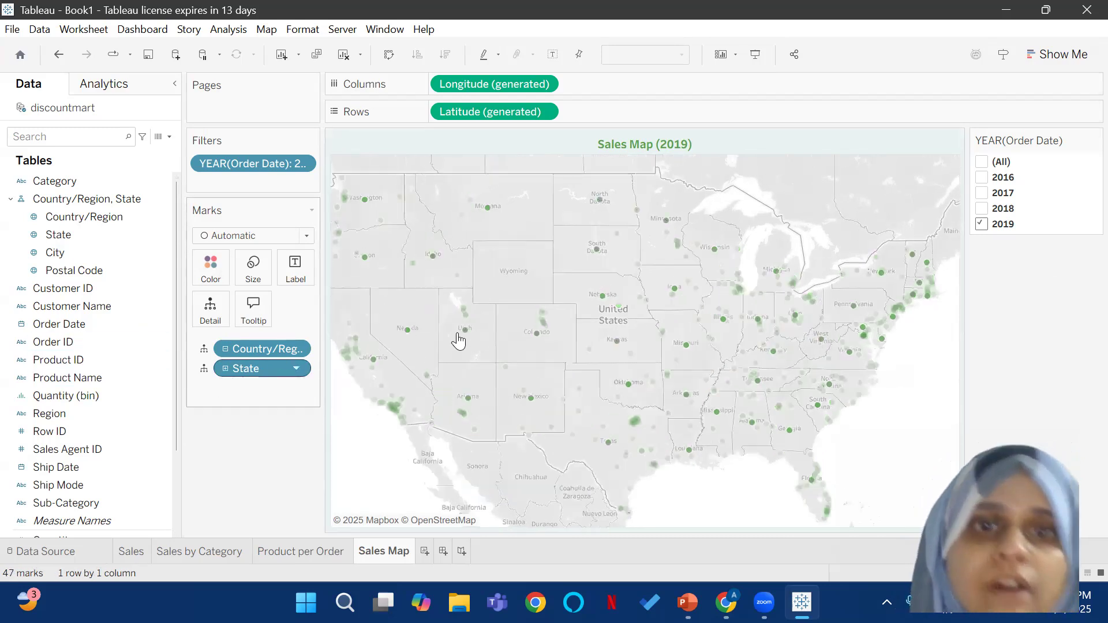
{"action": "mouse_move", "coordinate": [930, 311]}
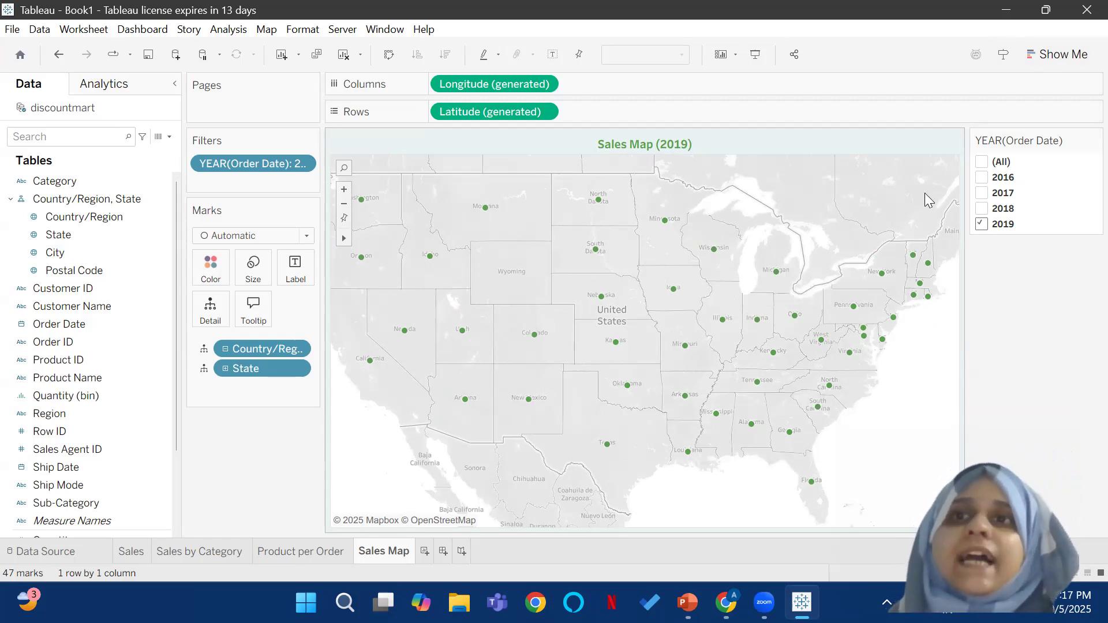
Step: Convert the symbol map to a filled map and color the states by Sales
{"action": "left_click", "coordinate": [1065, 52]}
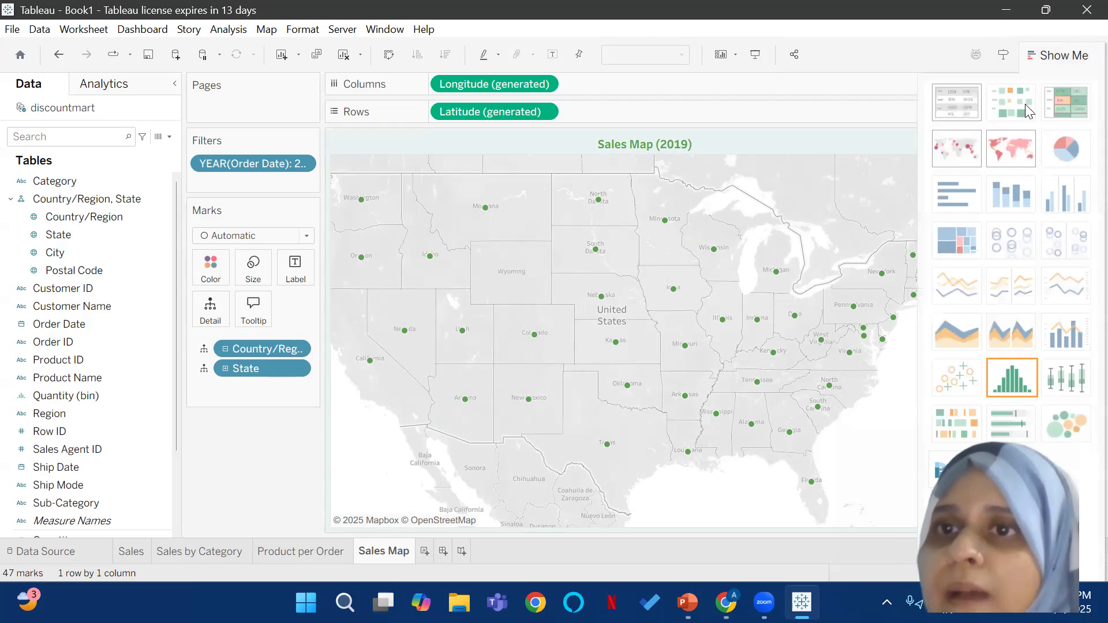
{"action": "left_click", "coordinate": [1007, 155]}
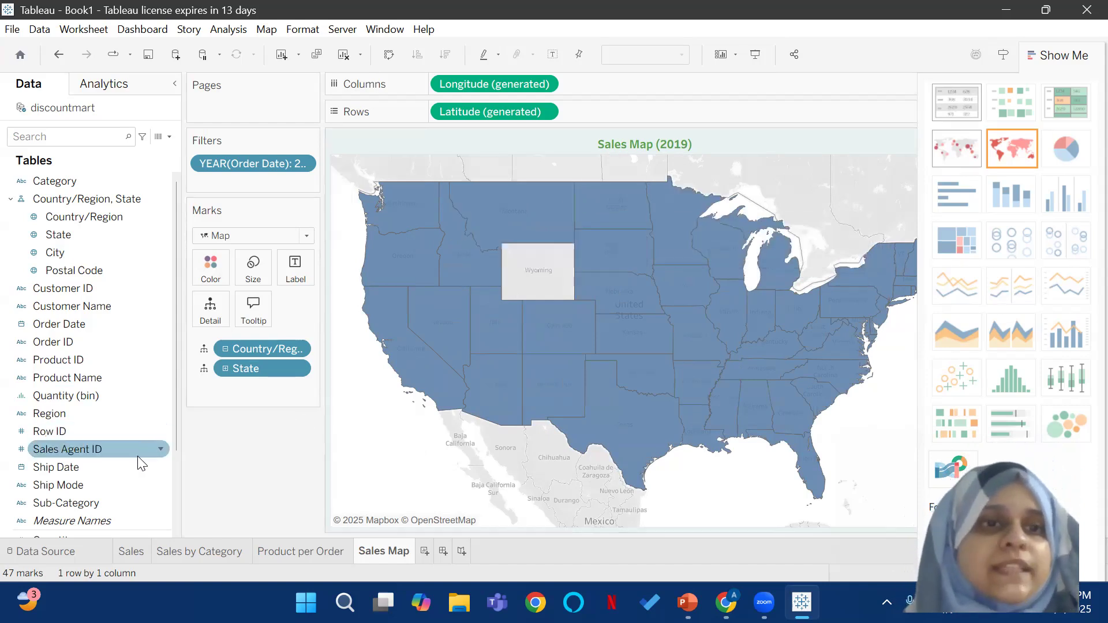
{"action": "scroll", "coordinate": [61, 444], "scroll_direction": "down", "scroll_amount": 2}
{"action": "left_click_drag", "start_coordinate": [61, 446], "coordinate": [210, 269]}
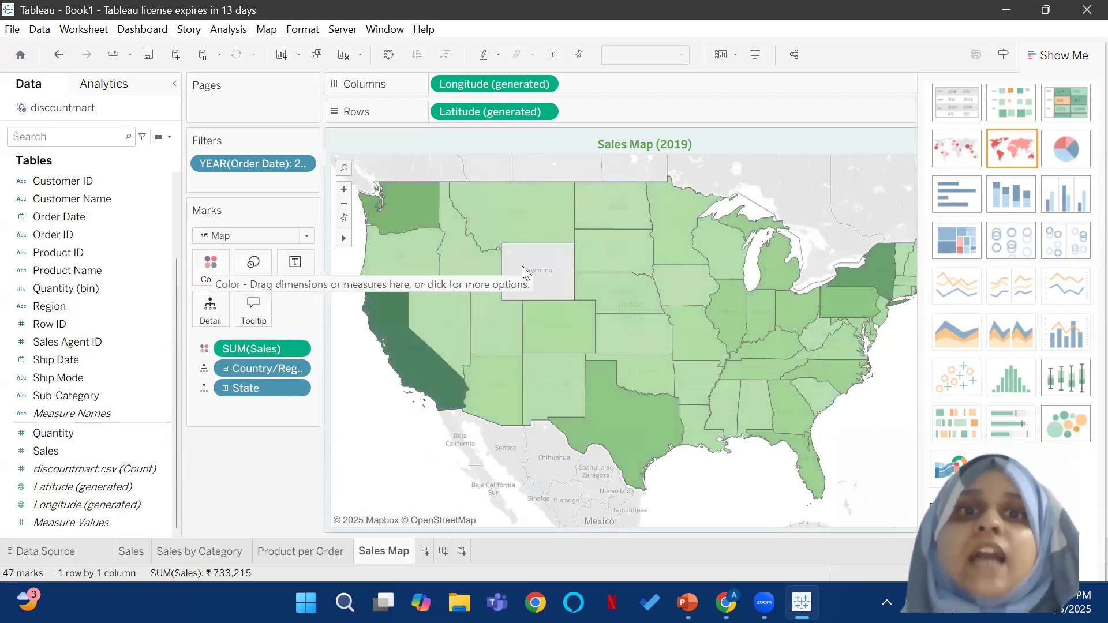
Step: Label each state on the map with its Sales value, and close the chart type suggestions
{"action": "mouse_move", "coordinate": [389, 360]}
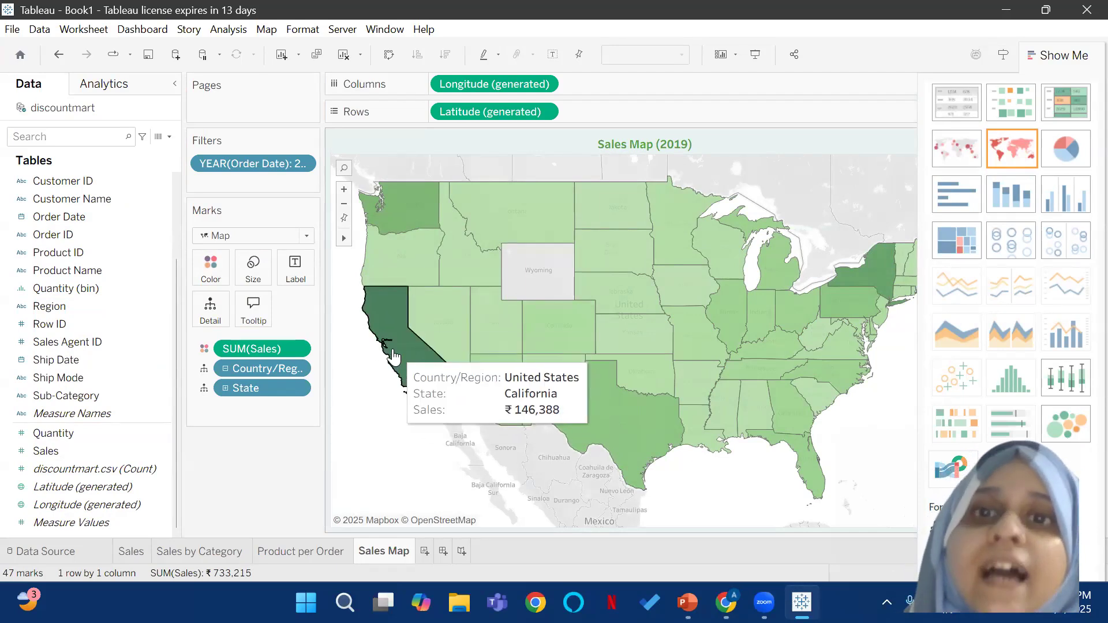
{"action": "mouse_move", "coordinate": [883, 292]}
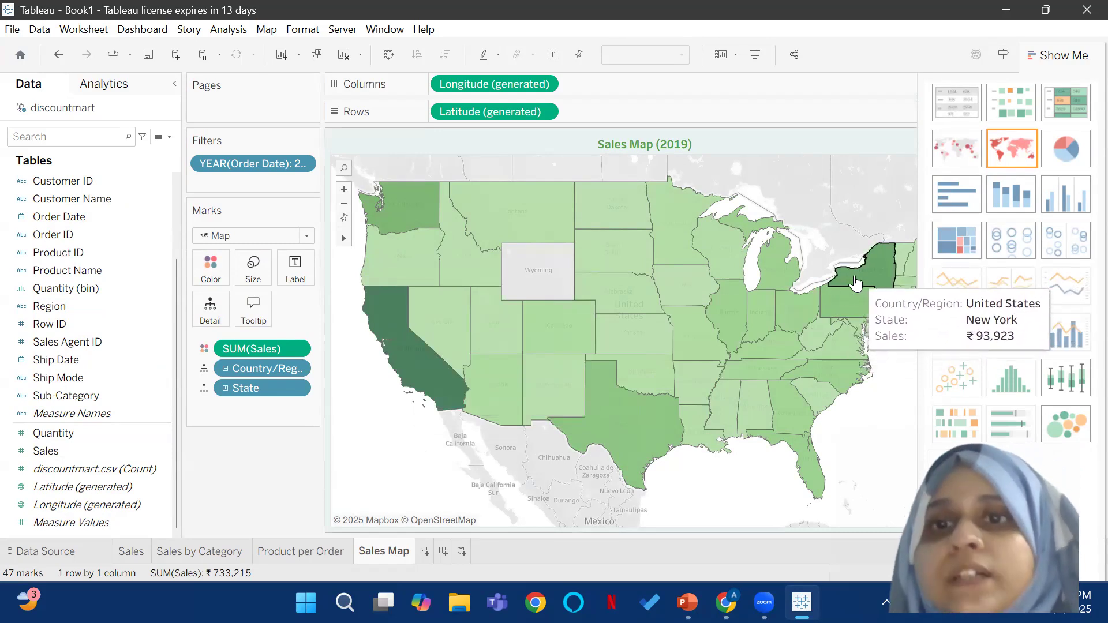
{"action": "mouse_move", "coordinate": [635, 402]}
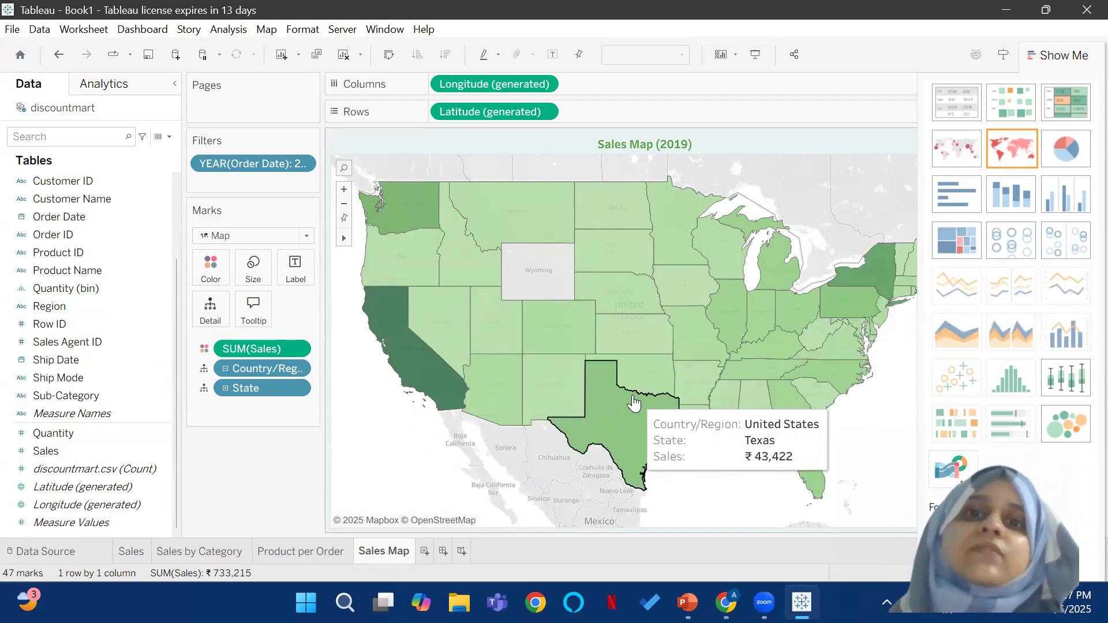
{"action": "mouse_move", "coordinate": [513, 337]}
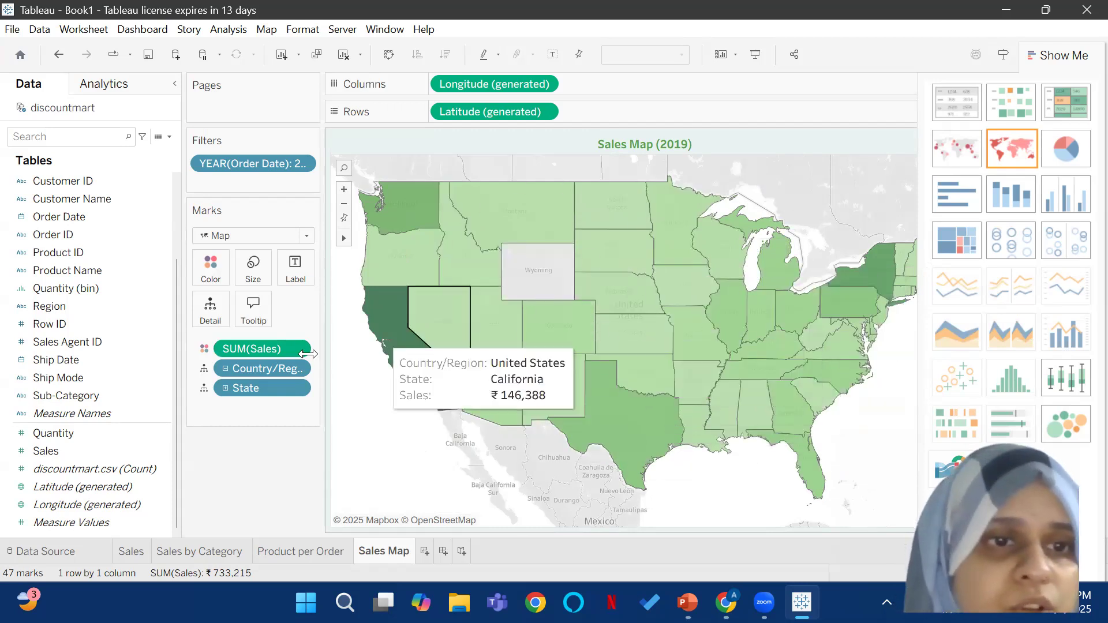
{"action": "left_click_drag", "start_coordinate": [46, 451], "coordinate": [295, 276]}
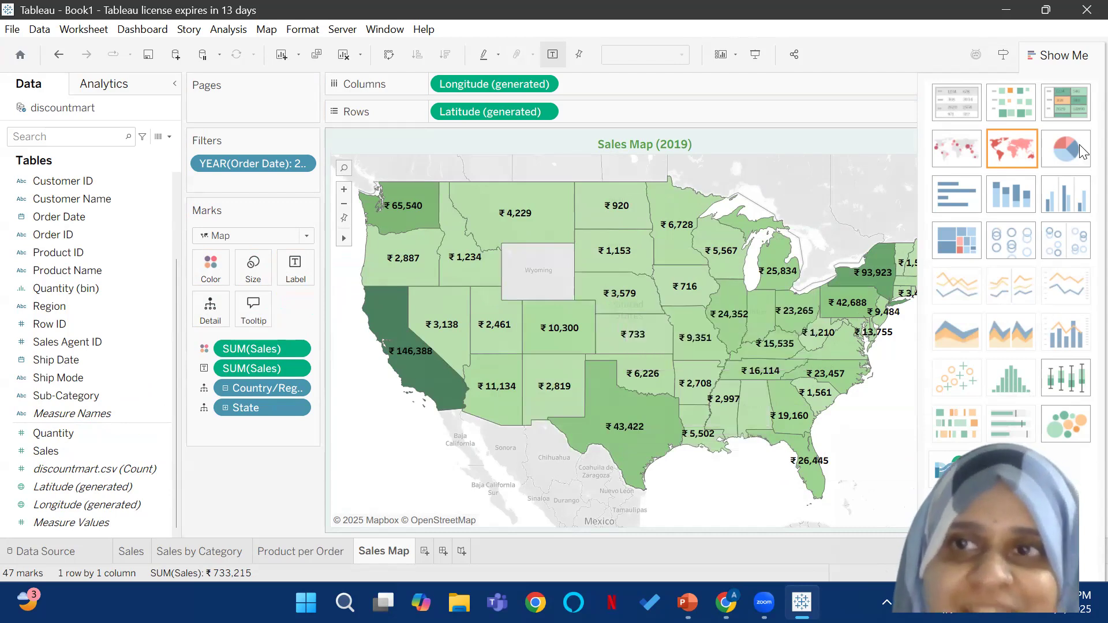
{"action": "left_click", "coordinate": [1083, 54]}
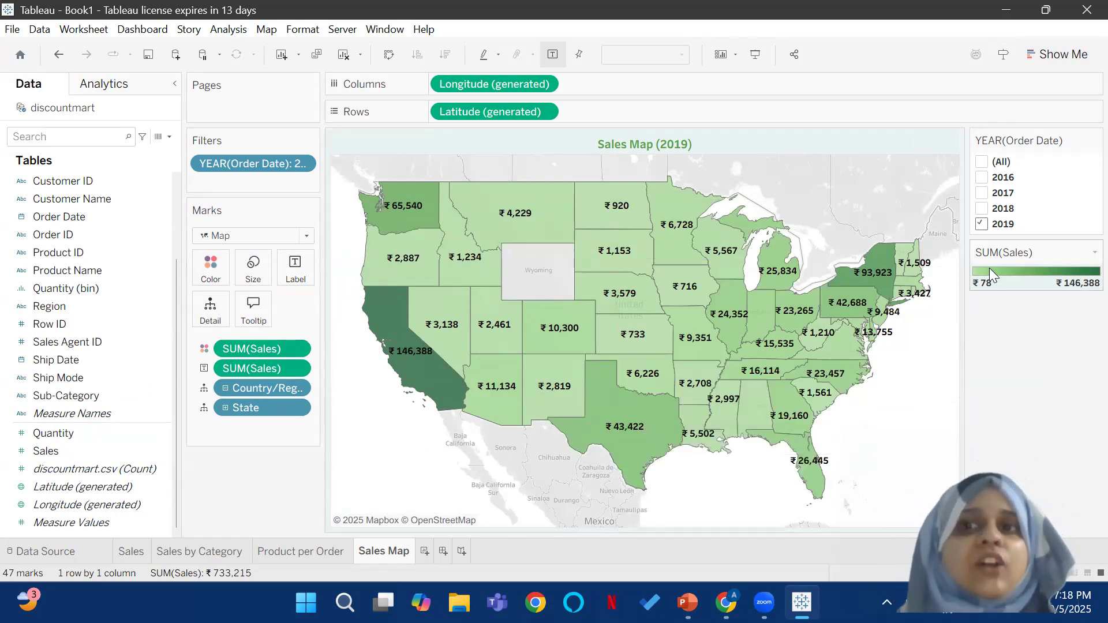
Step: Try stepped color with 5 steps on the Green palette for Sales, and return to the continuous gradient
{"action": "left_click", "coordinate": [1093, 253]}
{"action": "left_click", "coordinate": [1052, 267]}
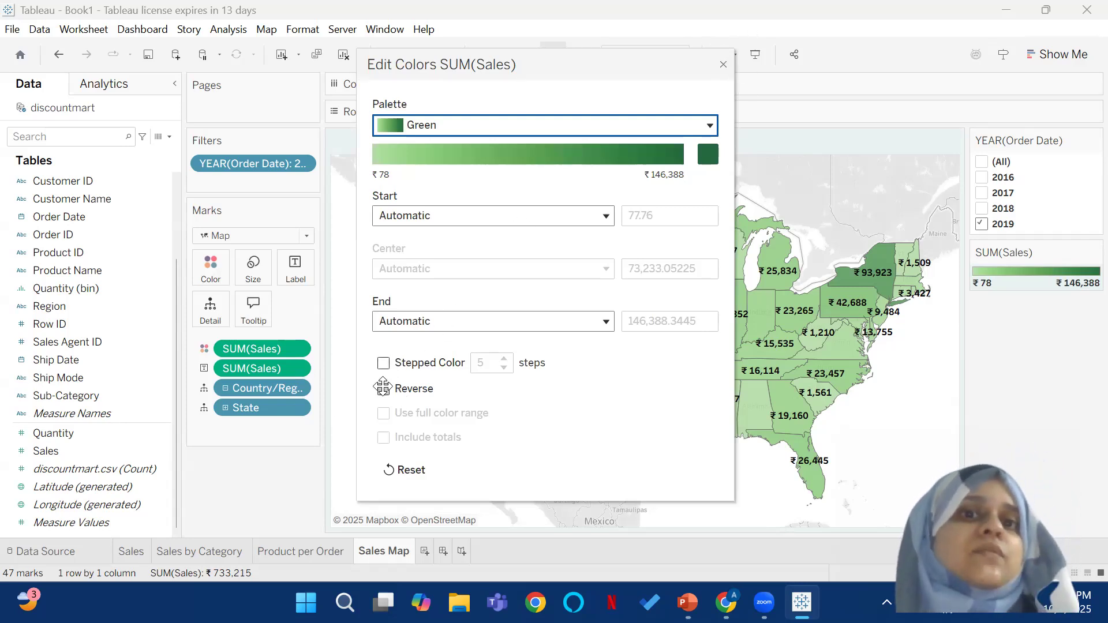
{"action": "left_click", "coordinate": [384, 363]}
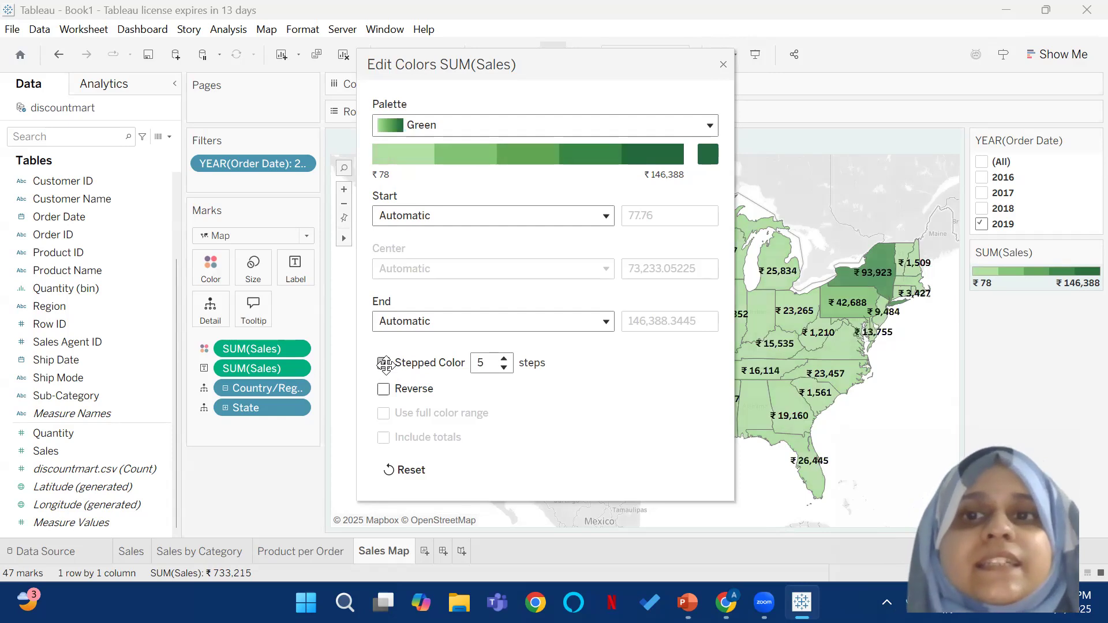
{"action": "left_click", "coordinate": [384, 363]}
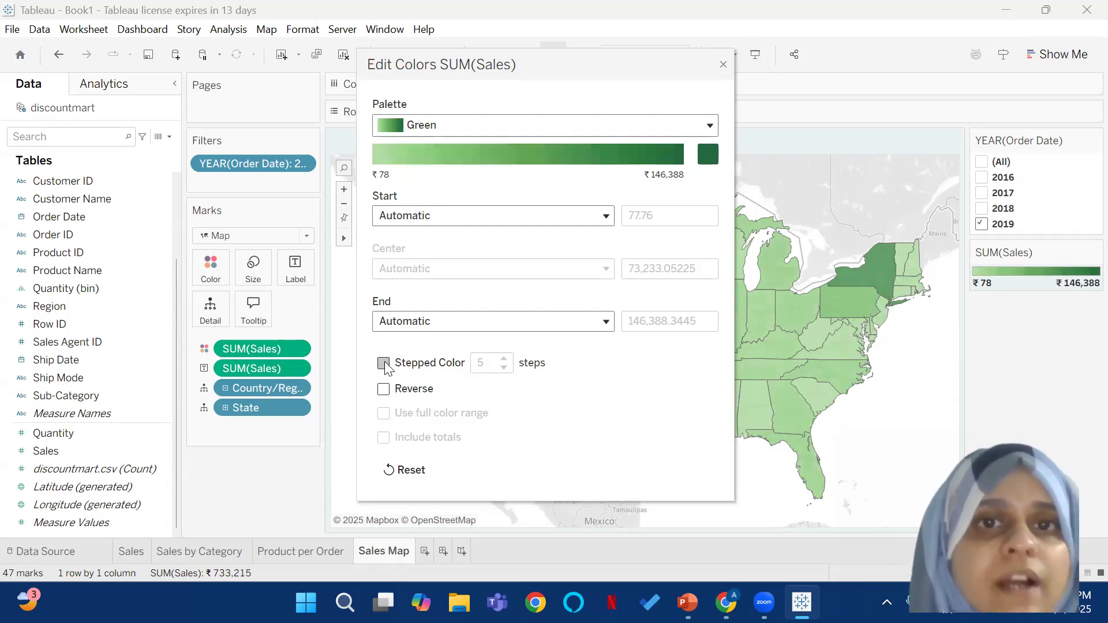
{"action": "left_click", "coordinate": [723, 64]}
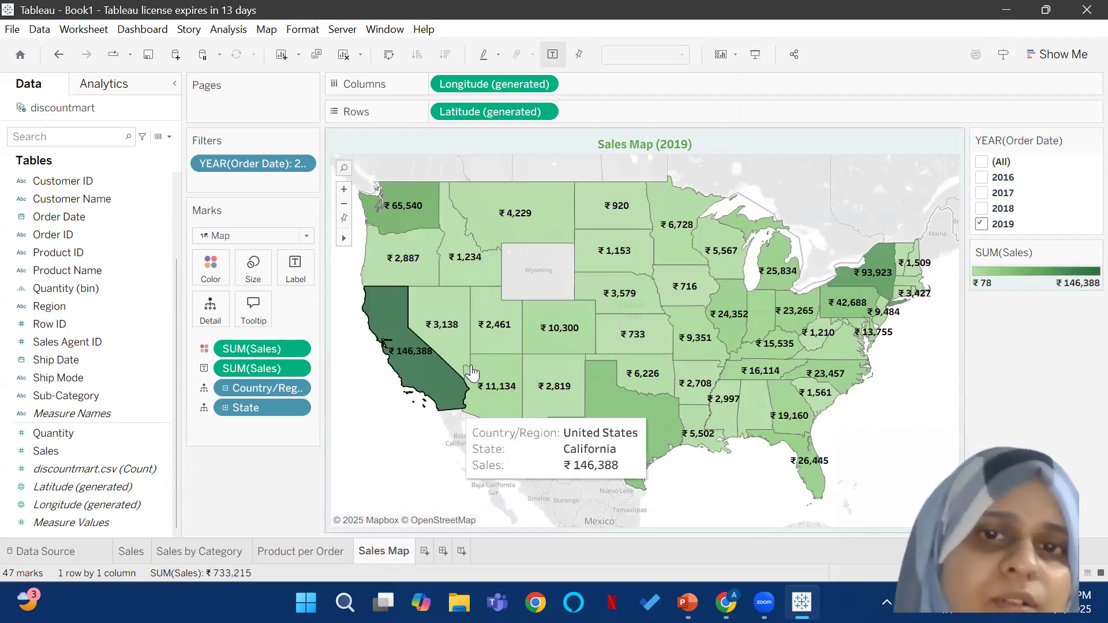
Step: Try filtering the map to order years 2017 and 2016, and return the year filter to 2019 only
{"action": "left_click", "coordinate": [981, 193]}
{"action": "left_click", "coordinate": [981, 224]}
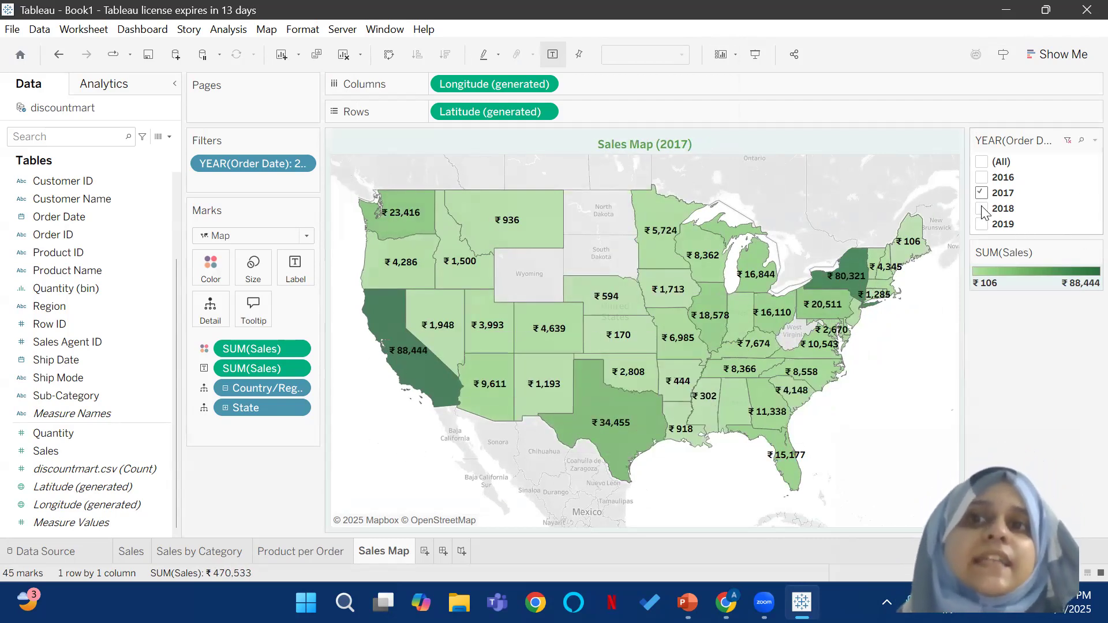
{"action": "left_click", "coordinate": [981, 225]}
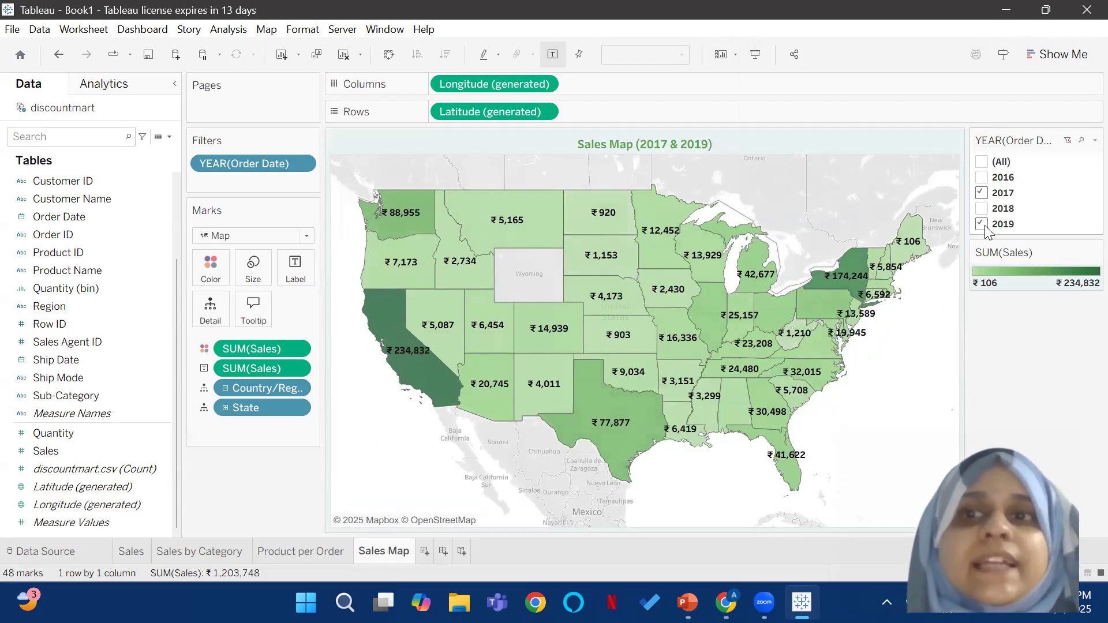
{"action": "left_click", "coordinate": [983, 178]}
{"action": "left_click", "coordinate": [983, 194]}
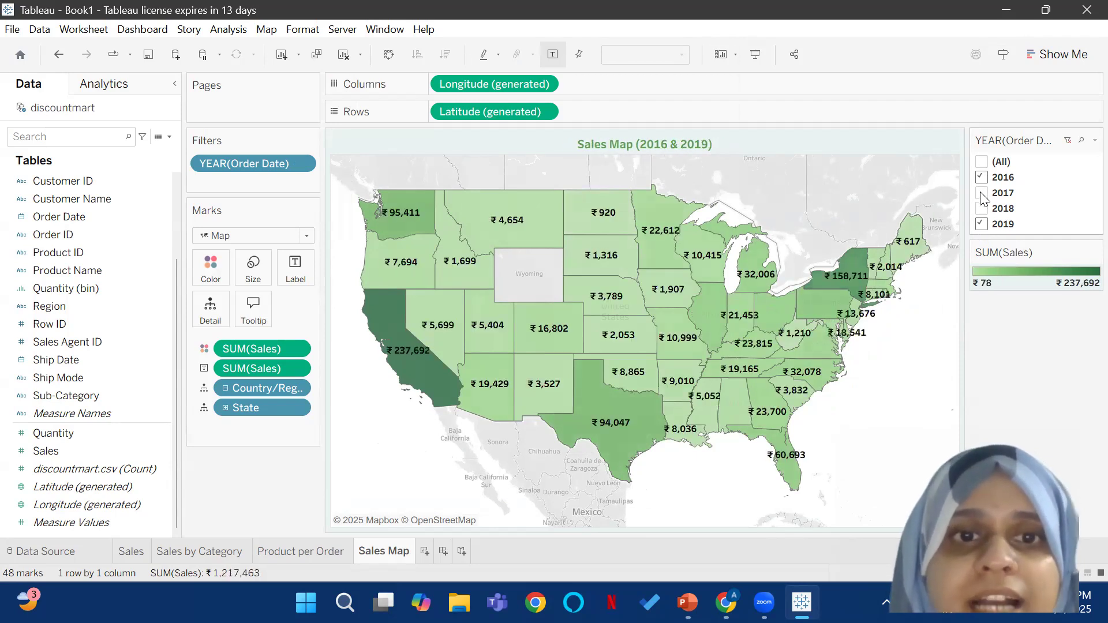
{"action": "left_click", "coordinate": [981, 226]}
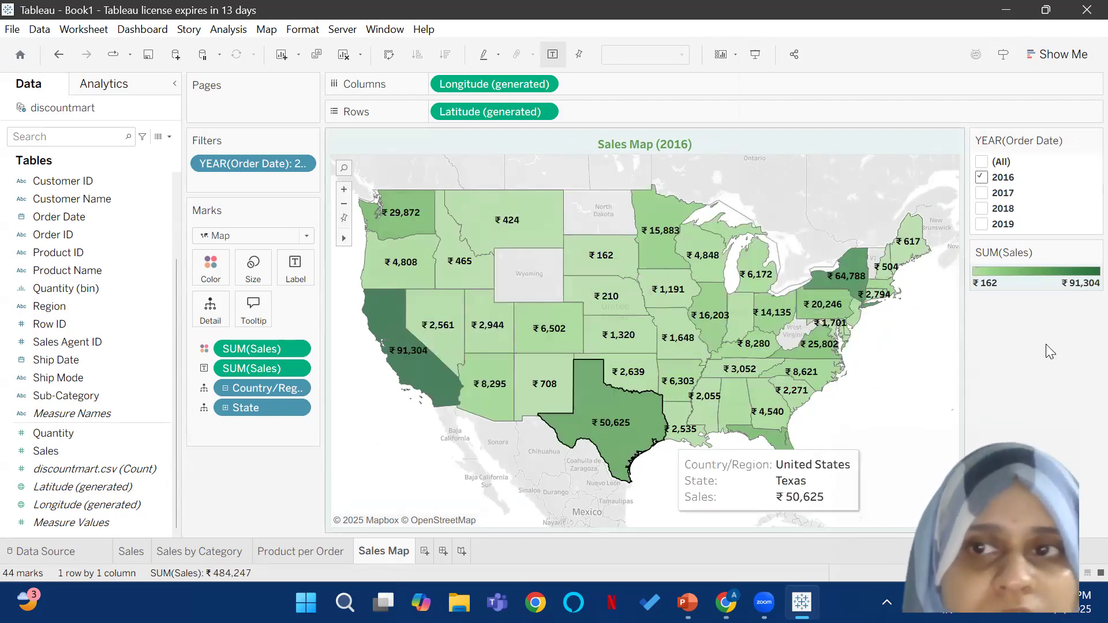
{"action": "left_click", "coordinate": [981, 225]}
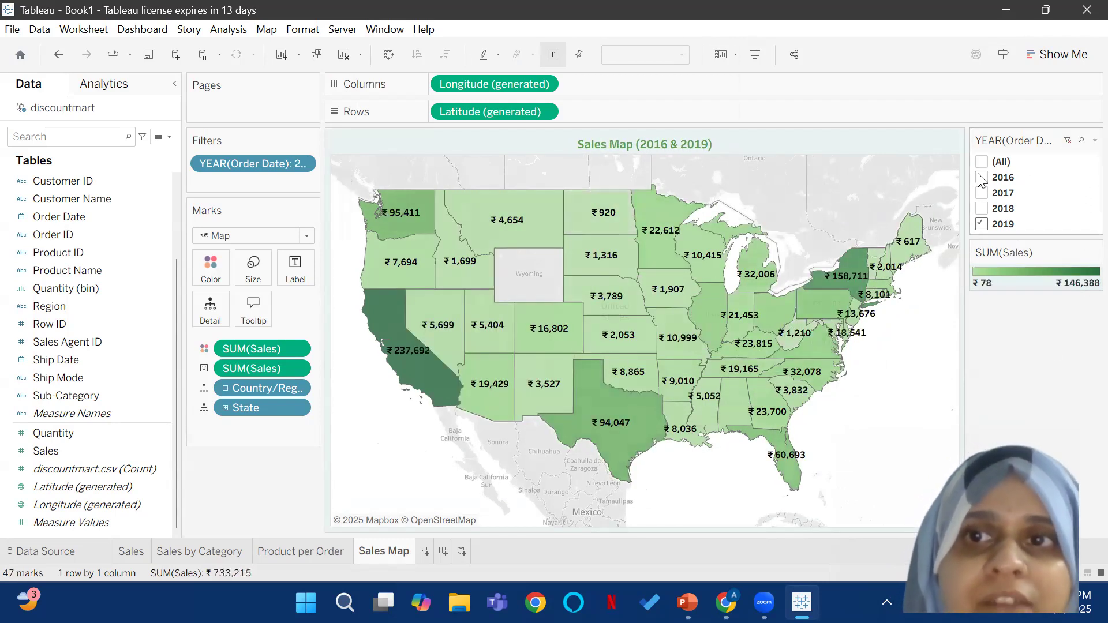
{"action": "left_click", "coordinate": [981, 178]}
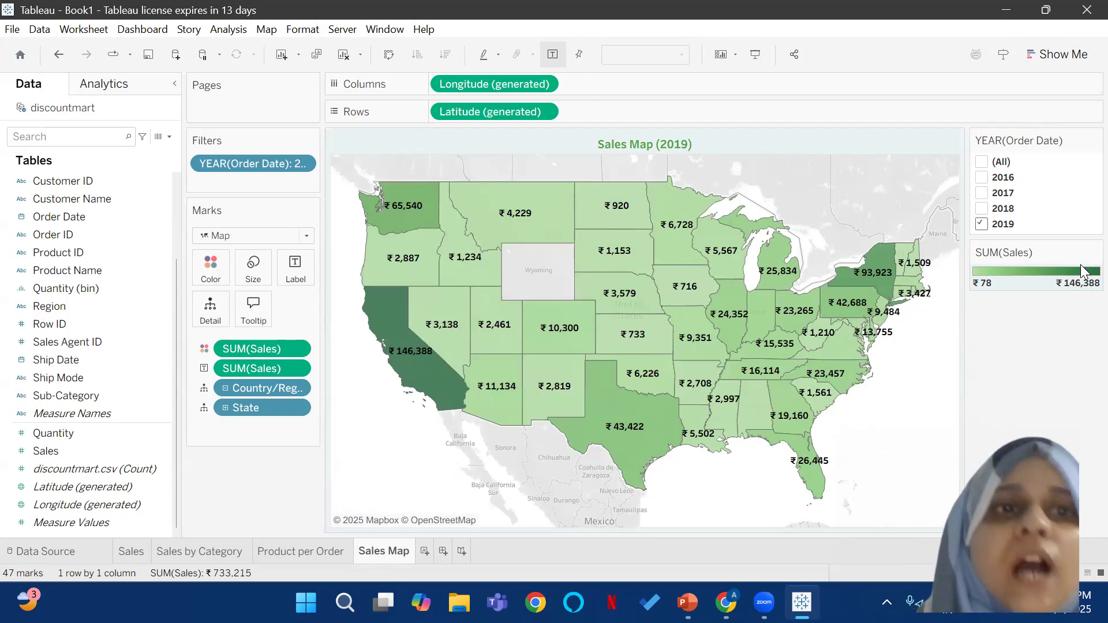
Step: Set the sales map's background map to the Streets style
{"action": "left_click", "coordinate": [269, 30]}
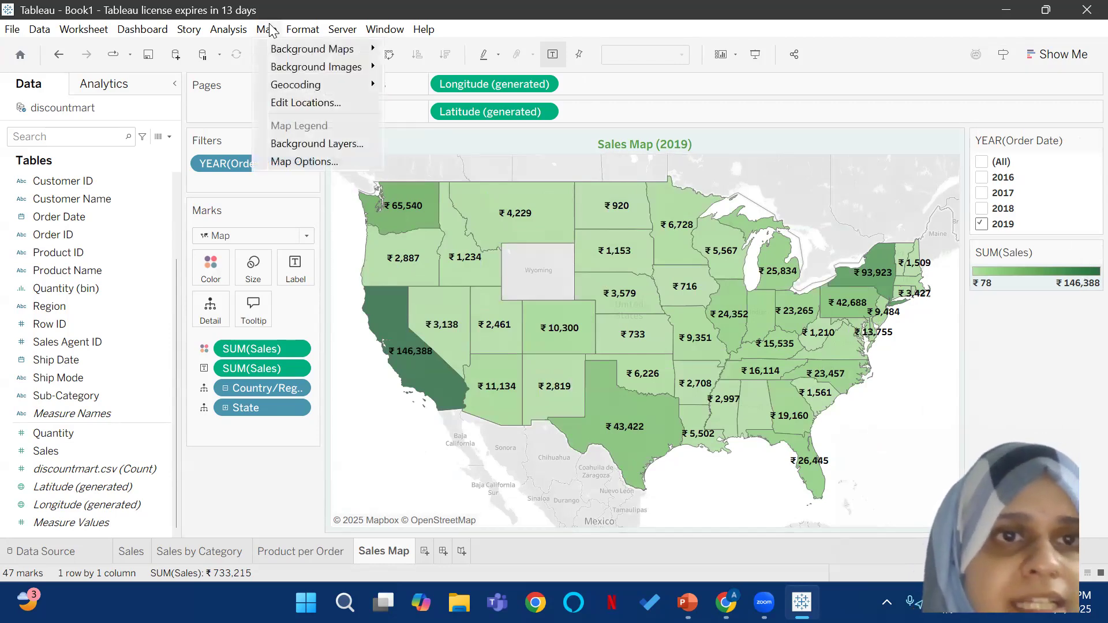
{"action": "mouse_move", "coordinate": [271, 48]}
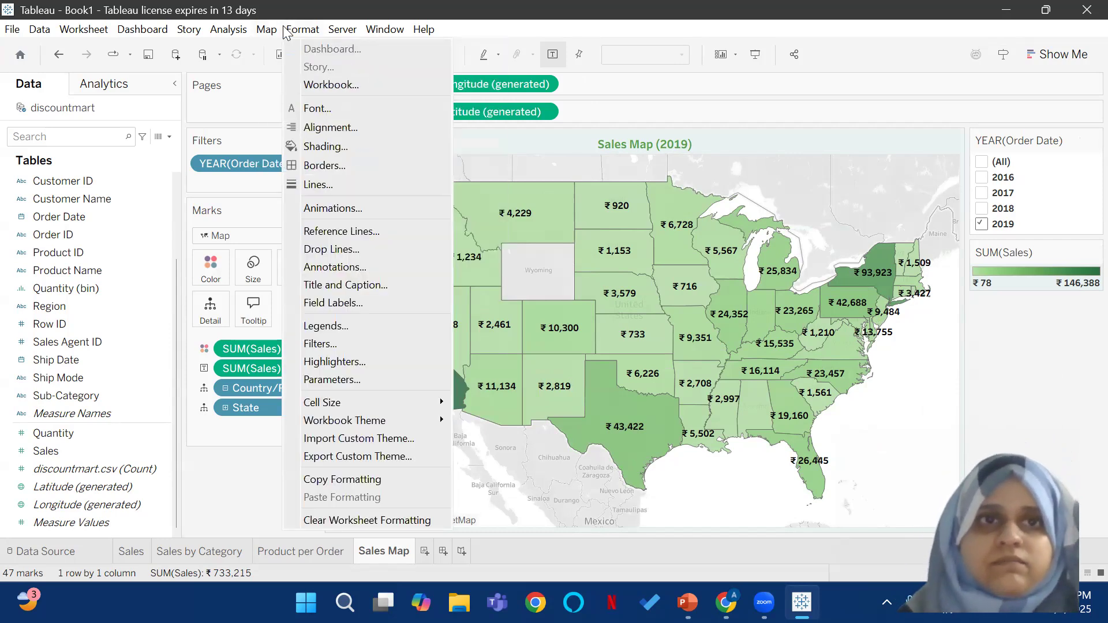
{"action": "mouse_move", "coordinate": [303, 30]}
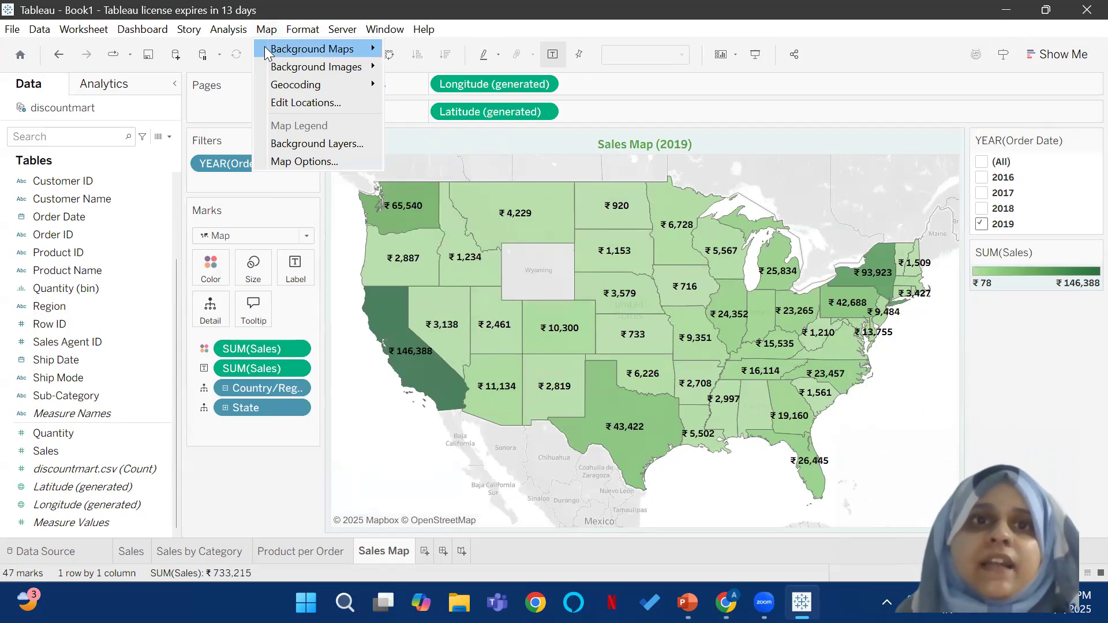
{"action": "mouse_move", "coordinate": [370, 56]}
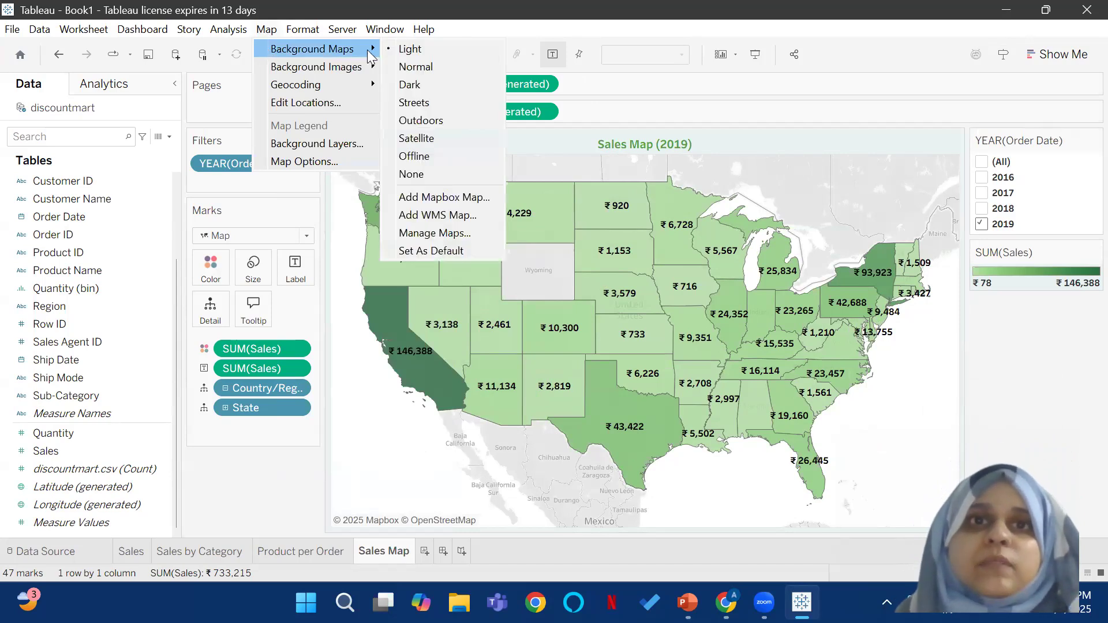
{"action": "left_click", "coordinate": [424, 102]}
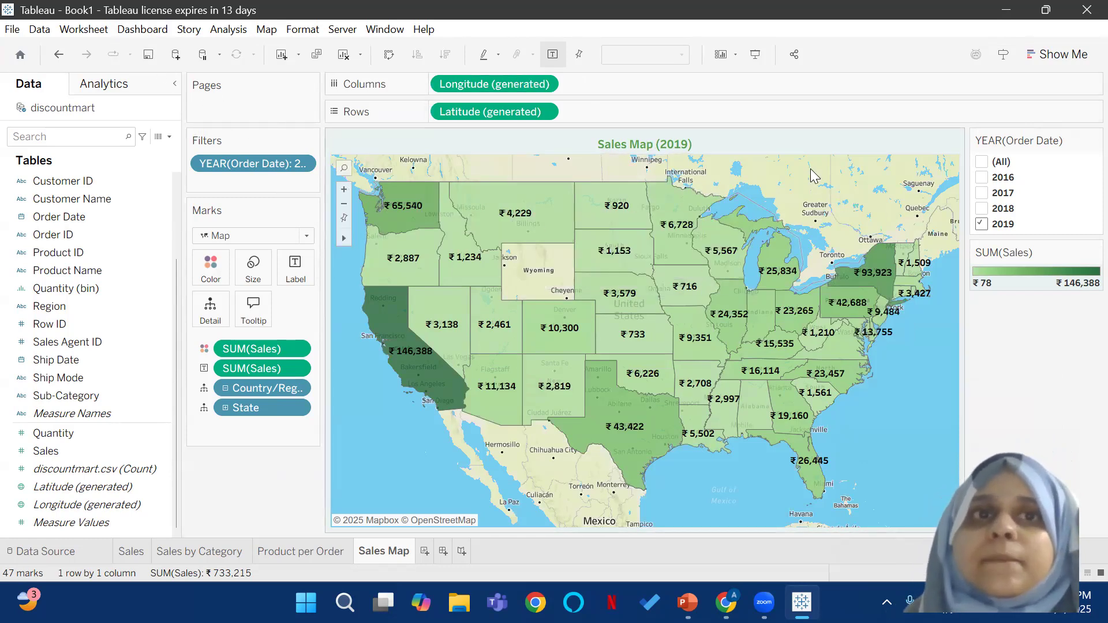
{"action": "left_click", "coordinate": [871, 87]}
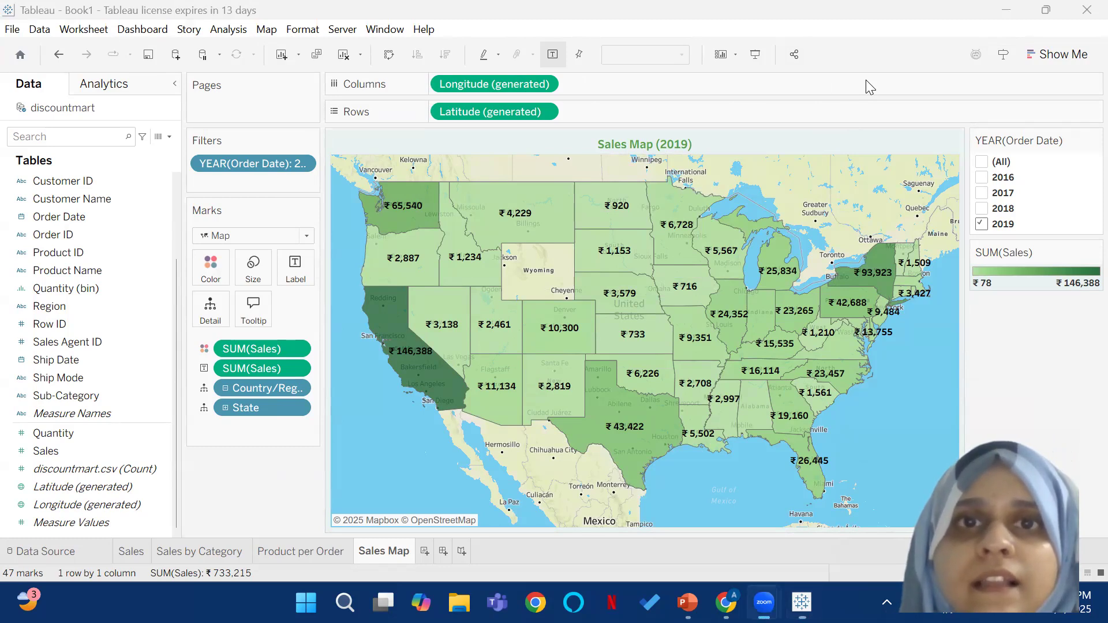
Step: Try the Satellite background map, and switch the background back to Streets
{"action": "left_click", "coordinate": [267, 29]}
{"action": "left_click", "coordinate": [291, 30]}
{"action": "mouse_move", "coordinate": [267, 30]}
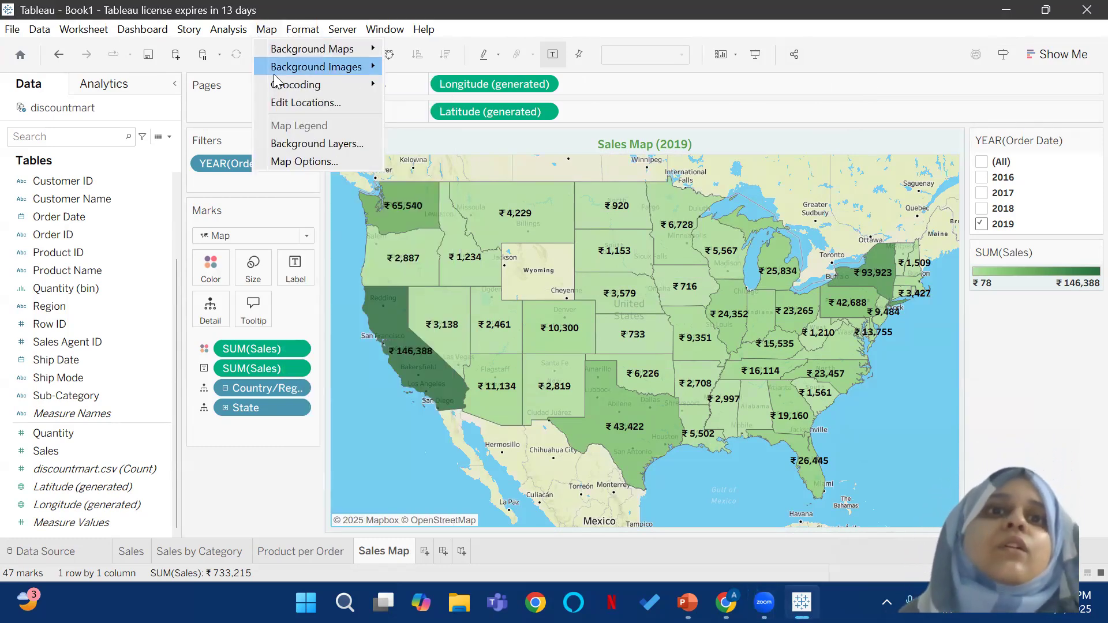
{"action": "mouse_move", "coordinate": [299, 41]}
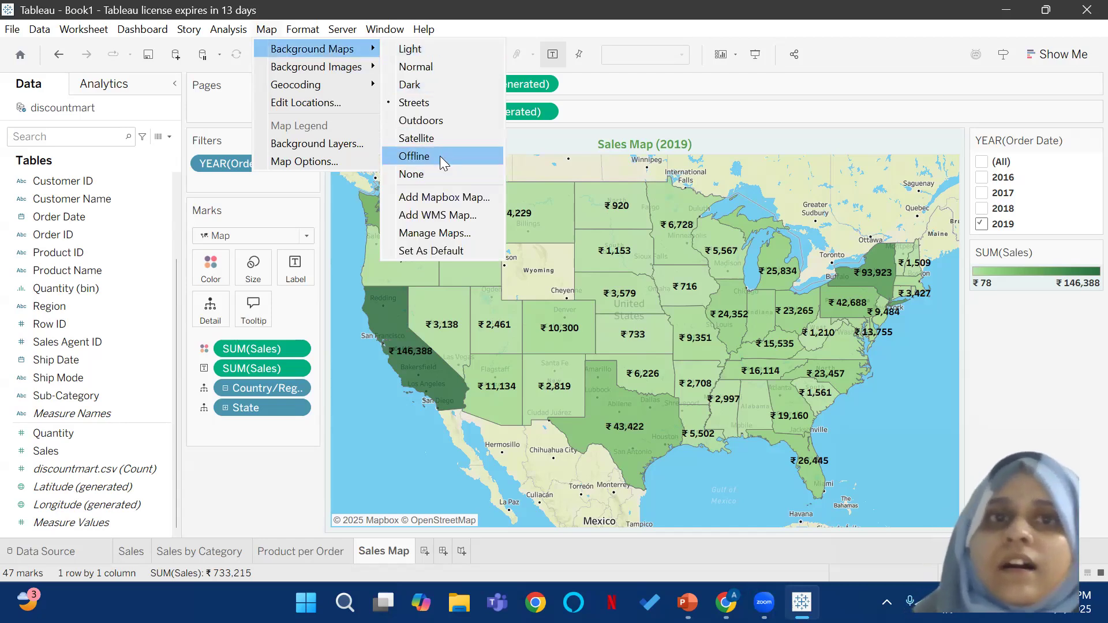
{"action": "left_click", "coordinate": [440, 137]}
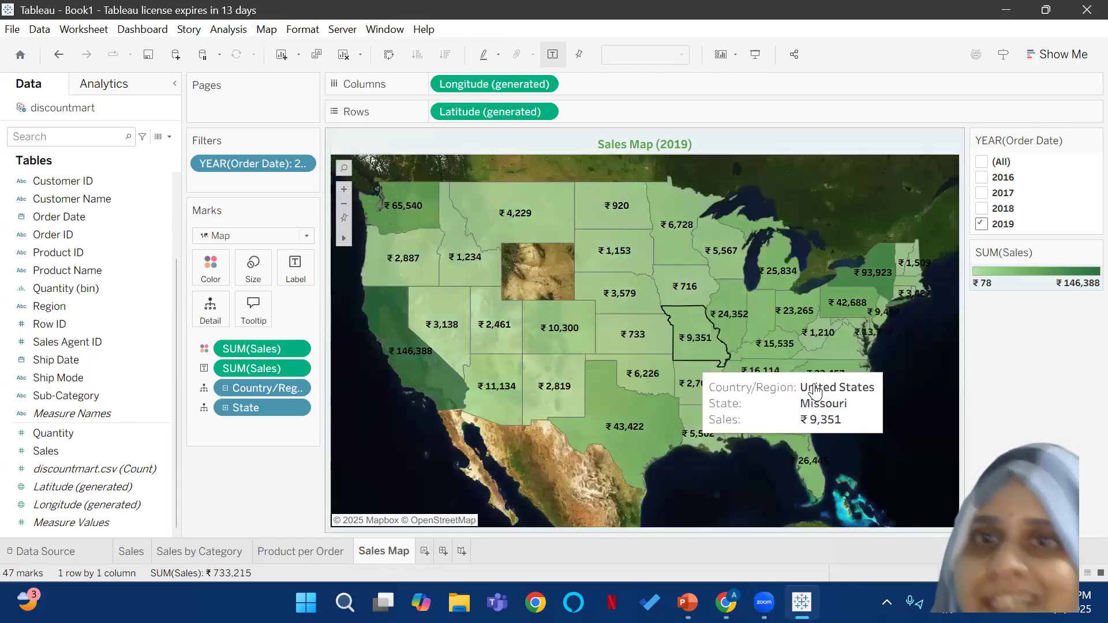
{"action": "left_click", "coordinate": [265, 32]}
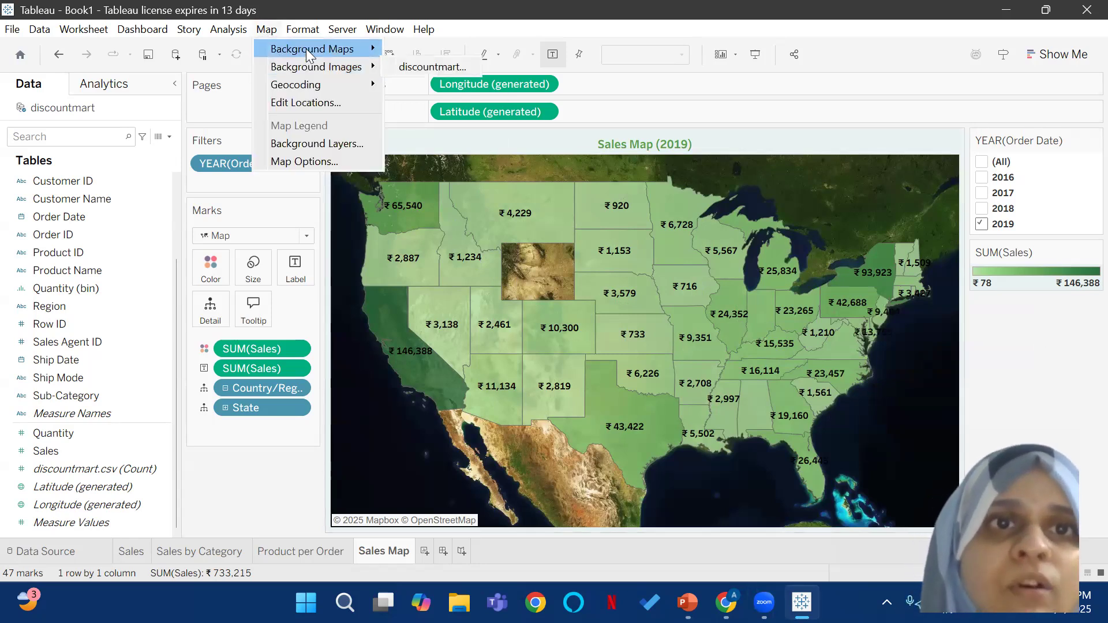
{"action": "mouse_move", "coordinate": [306, 48]}
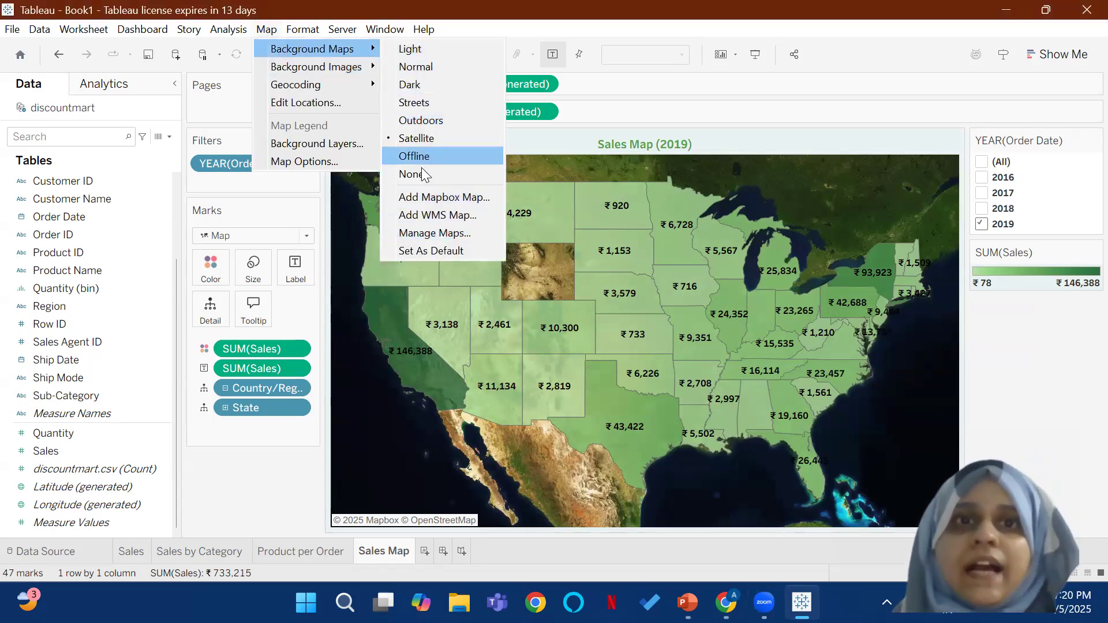
{"action": "left_click", "coordinate": [426, 102]}
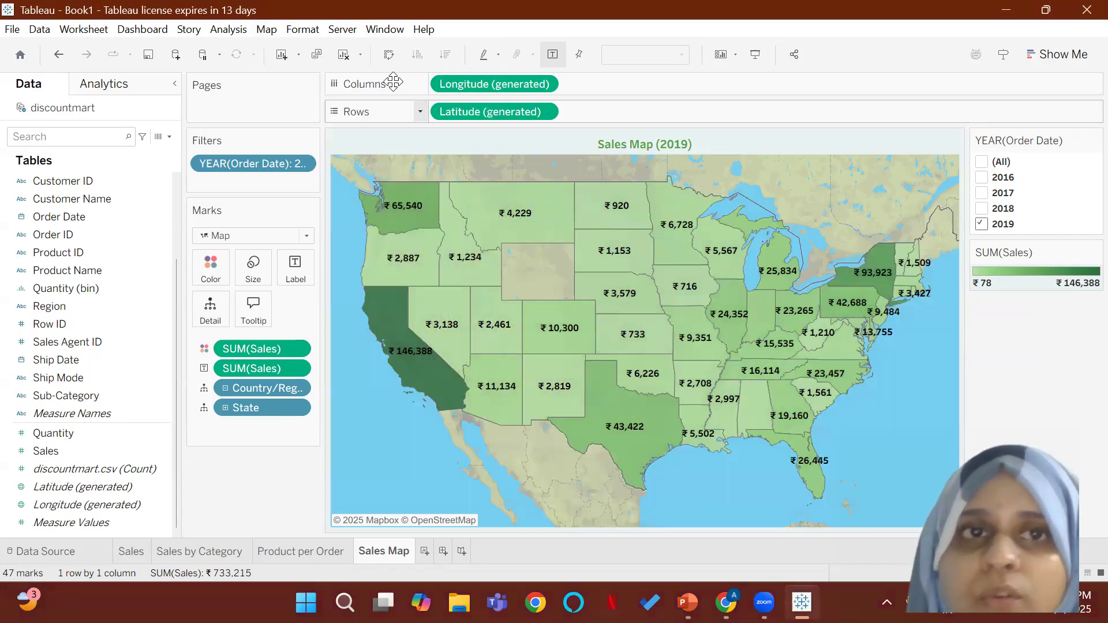
Step: Open the map's background layer settings and examine the available background styles and data layers
{"action": "left_click", "coordinate": [268, 30]}
{"action": "mouse_move", "coordinate": [278, 48]}
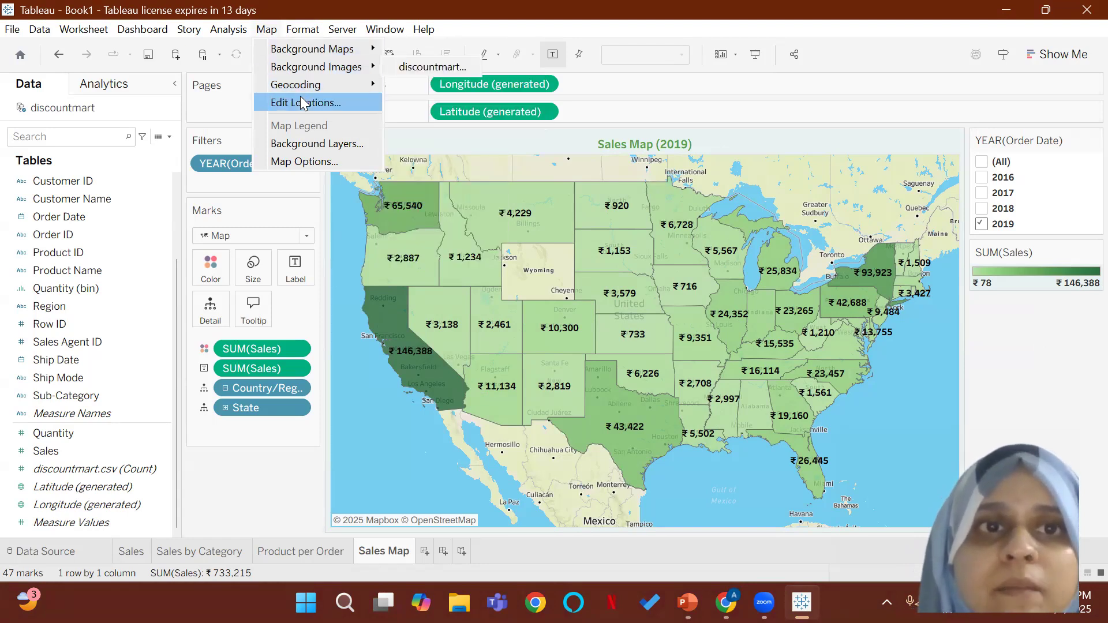
{"action": "left_click", "coordinate": [304, 143]}
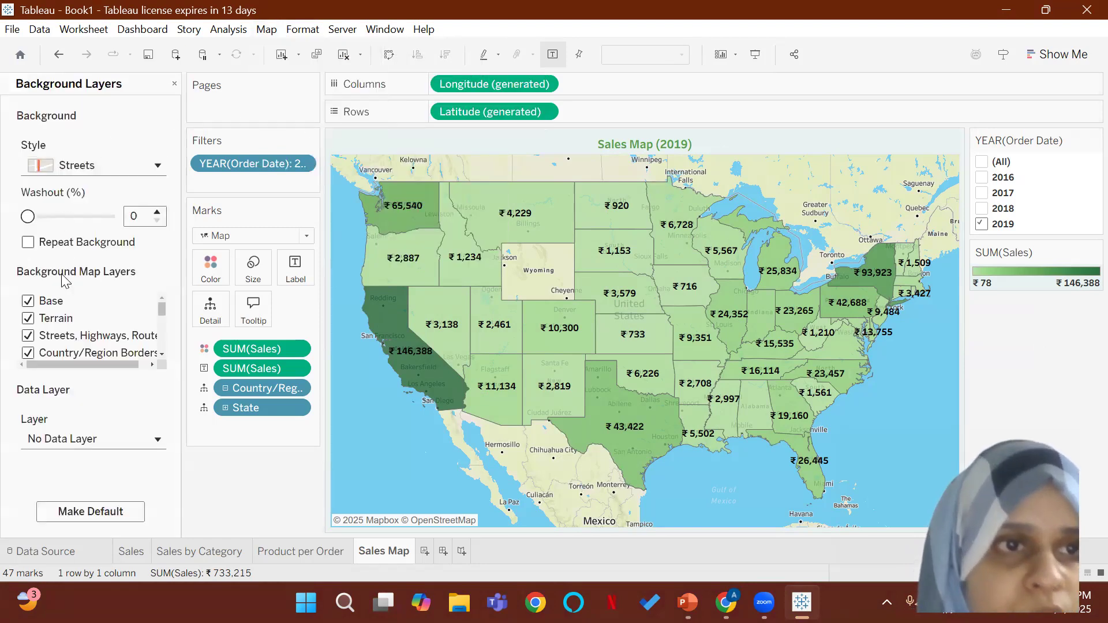
{"action": "left_click", "coordinate": [154, 157]}
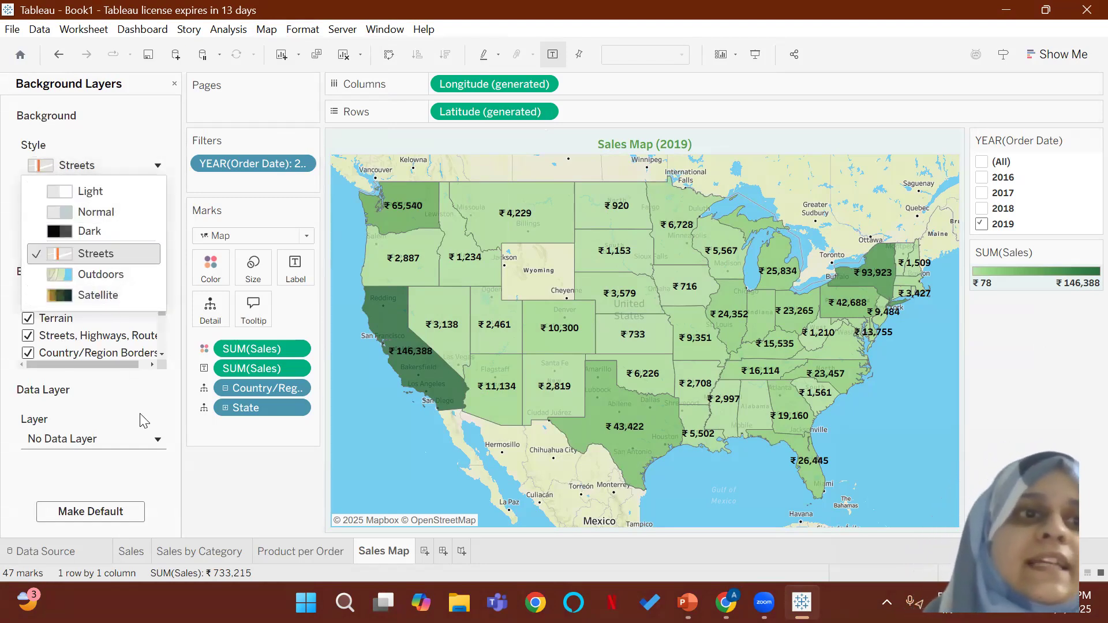
{"action": "left_click", "coordinate": [142, 437]}
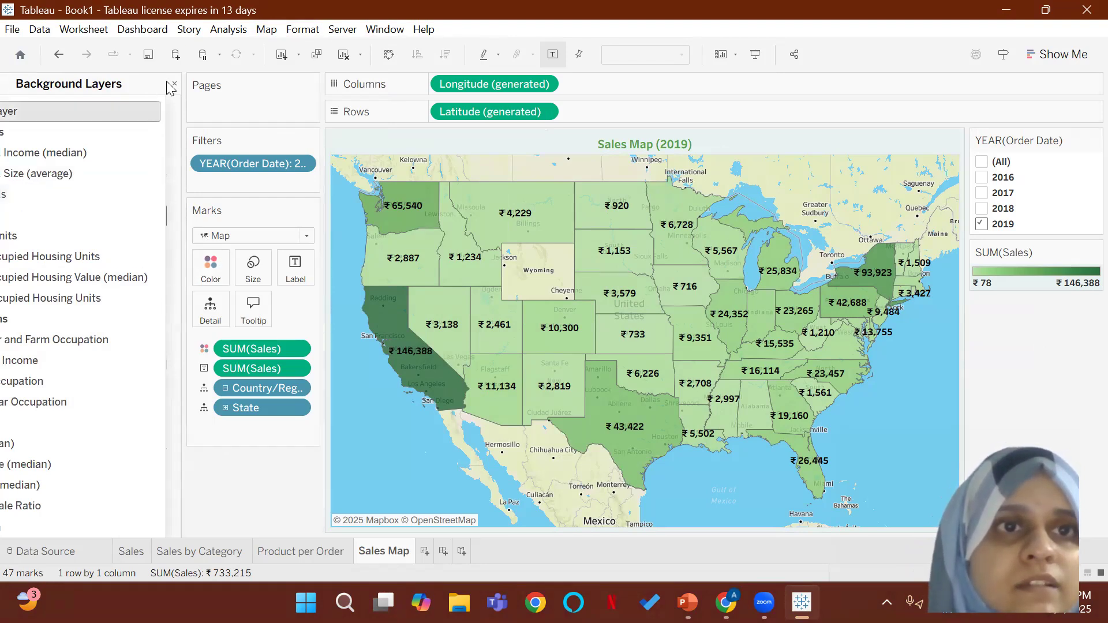
Step: Reopen the background layer settings for the sales map
{"action": "left_click", "coordinate": [258, 30]}
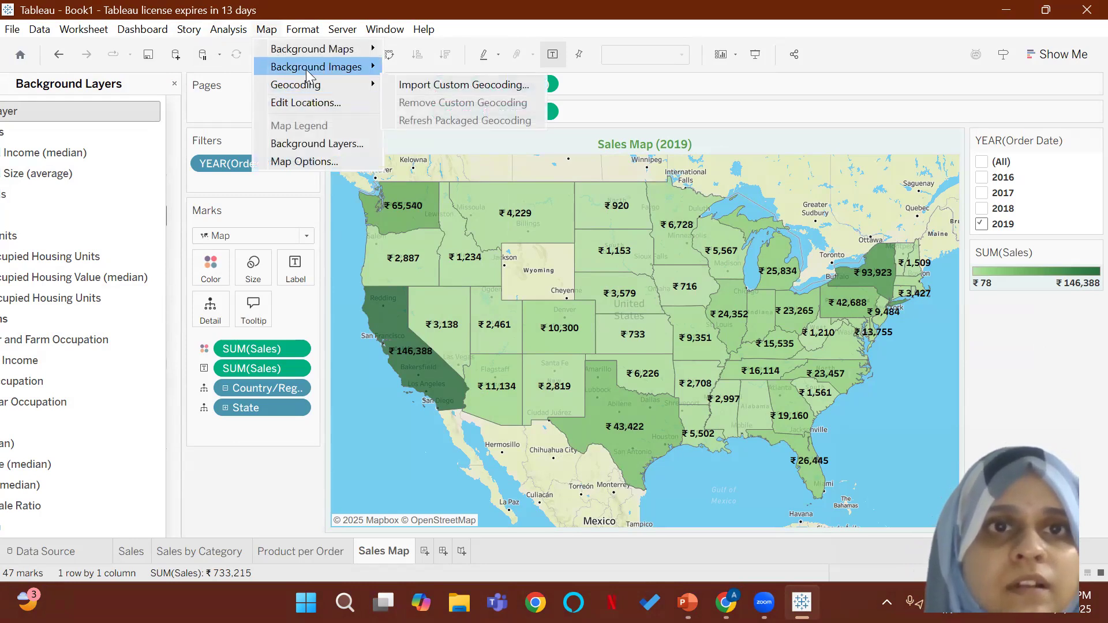
{"action": "left_click", "coordinate": [323, 143]}
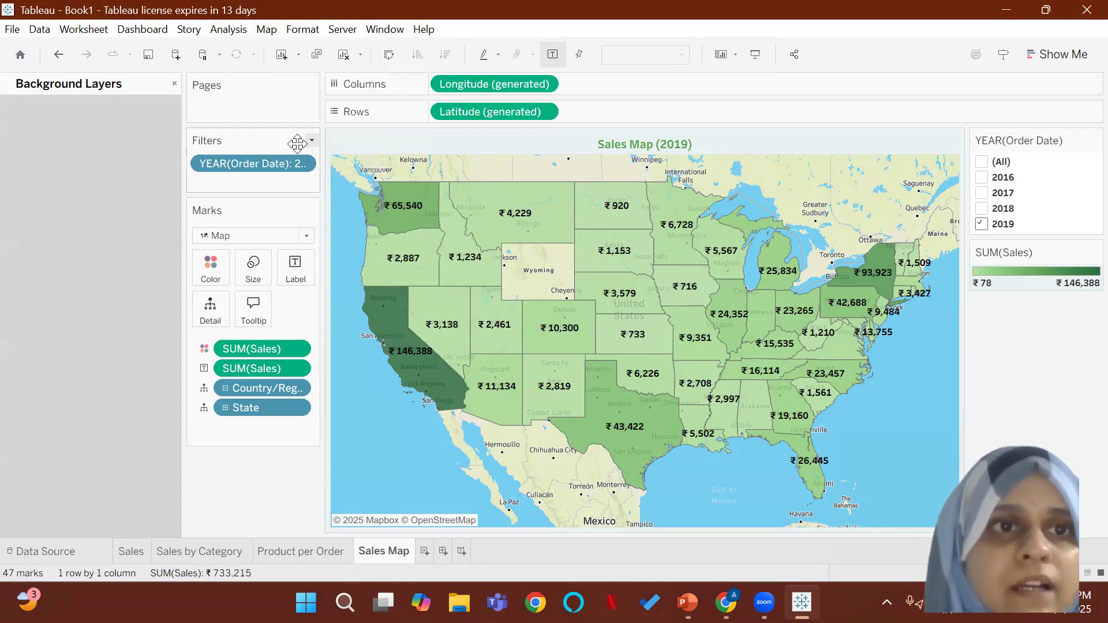
{"action": "left_click", "coordinate": [173, 84]}
{"action": "left_click", "coordinate": [266, 29]}
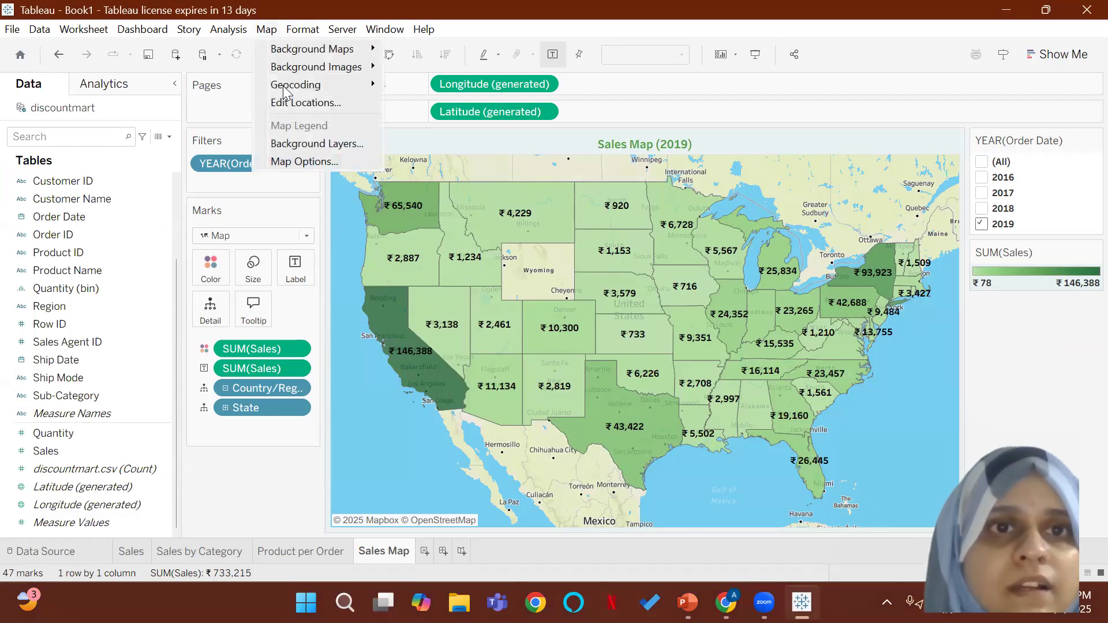
{"action": "left_click", "coordinate": [298, 143]}
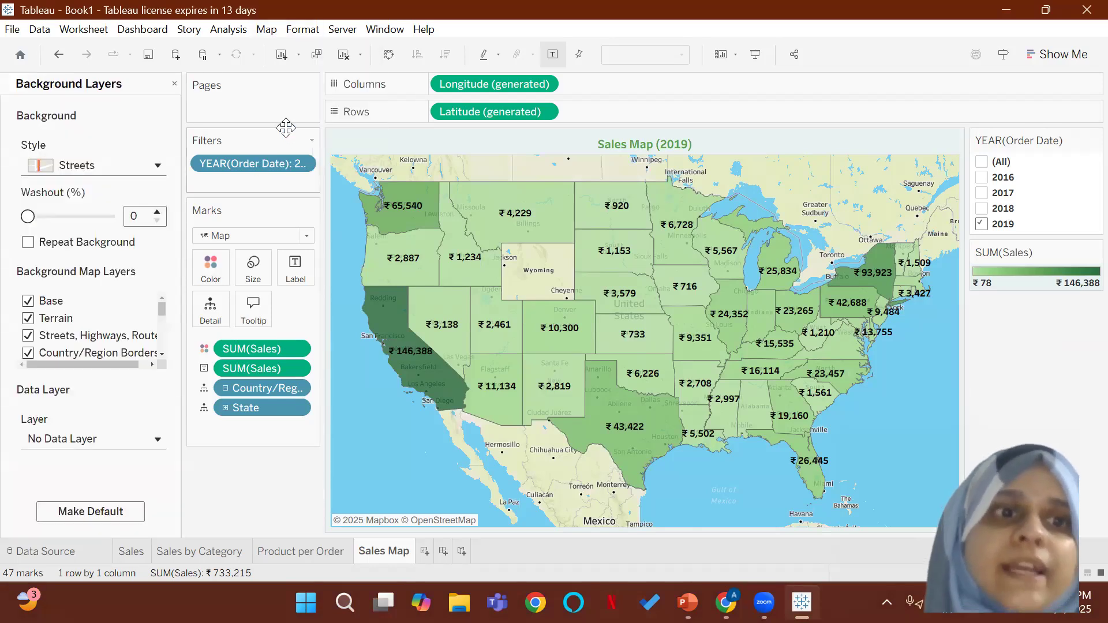
Step: Look through the background map layers, and try hiding the Base layer before showing it again
{"action": "scroll", "coordinate": [69, 312], "scroll_direction": "down", "scroll_amount": 6}
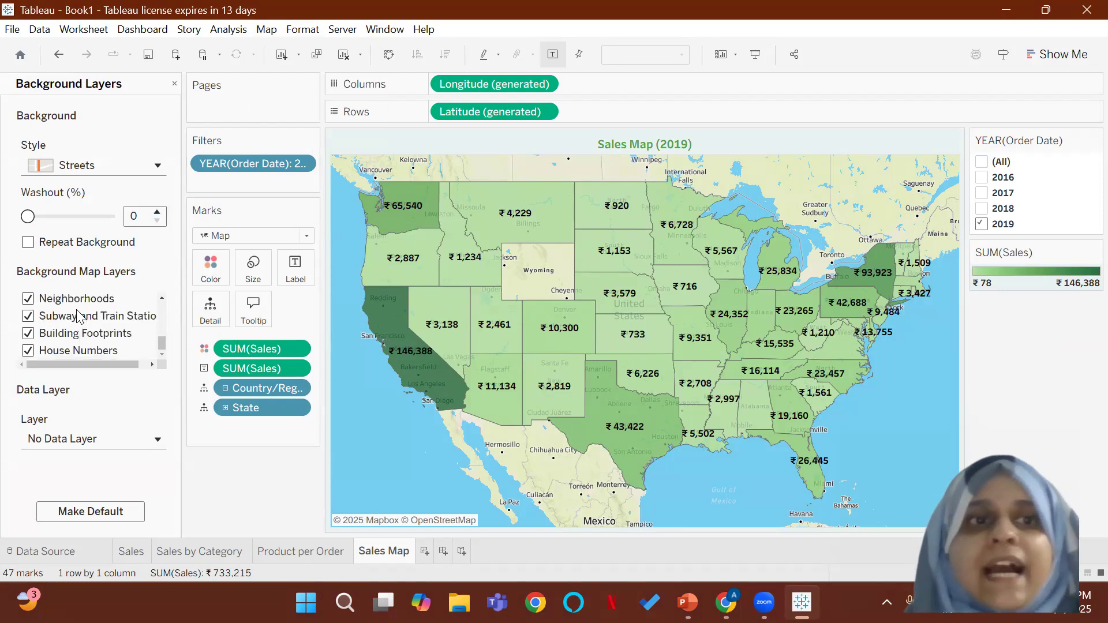
{"action": "scroll", "coordinate": [79, 317], "scroll_direction": "up", "scroll_amount": 6}
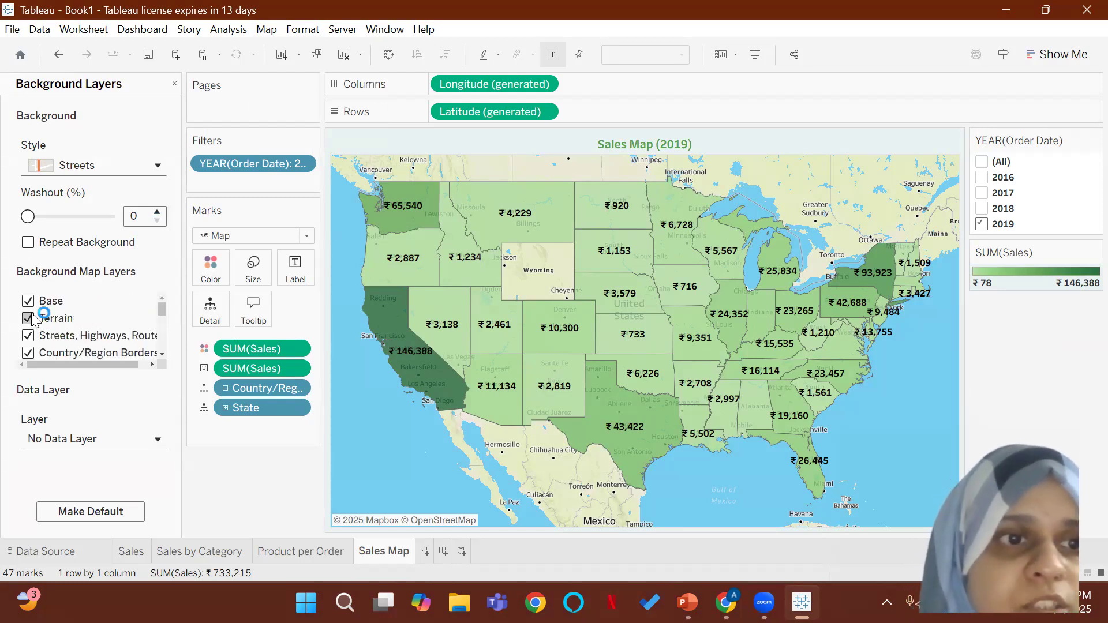
{"action": "left_click", "coordinate": [28, 301]}
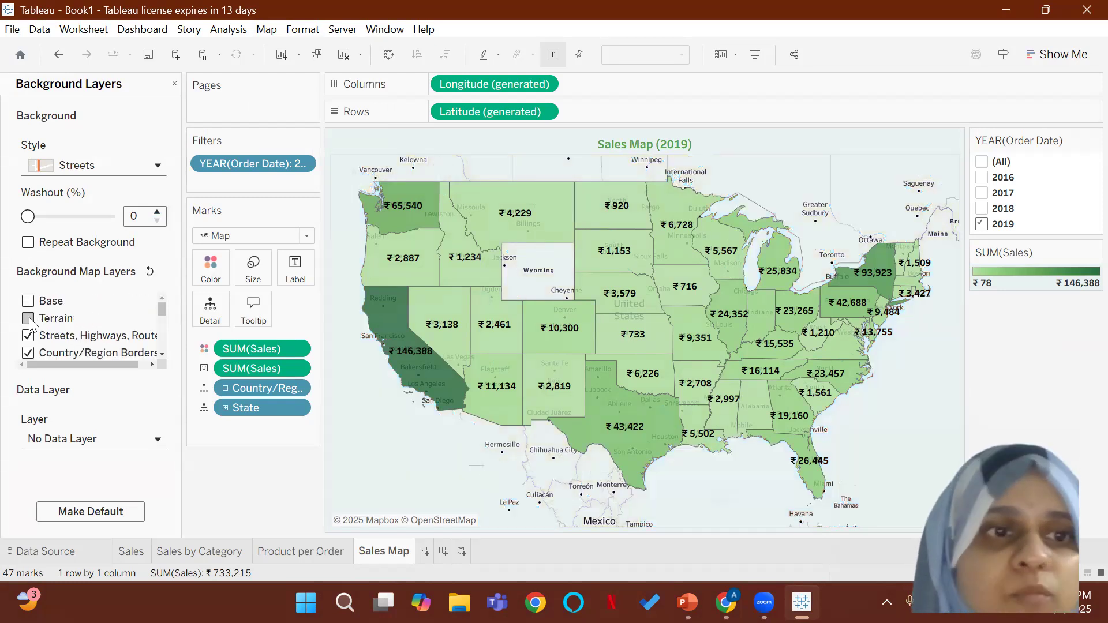
{"action": "left_click", "coordinate": [28, 302]}
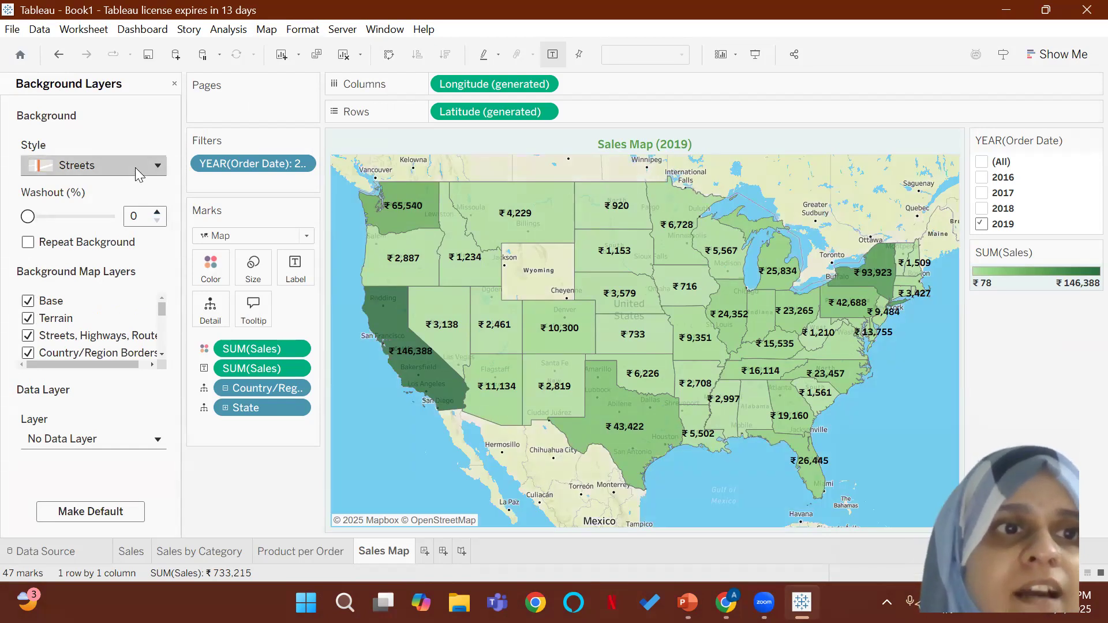
Step: Try the Light and Dark background styles on the sales map, and set the style to Normal
{"action": "left_click", "coordinate": [135, 167]}
{"action": "left_click", "coordinate": [99, 192]}
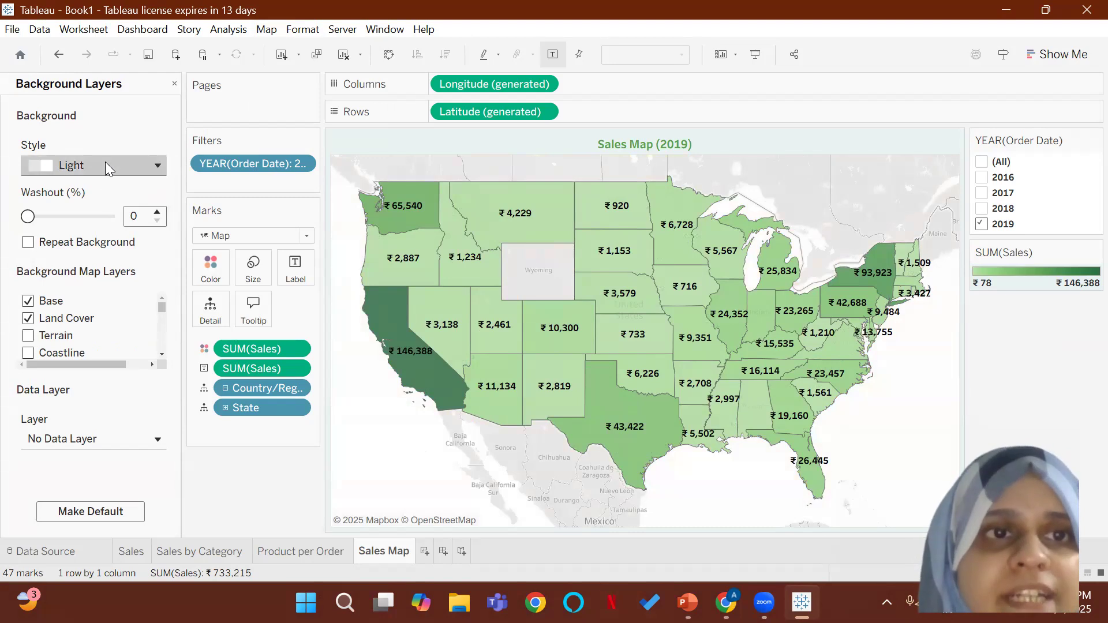
{"action": "left_click", "coordinate": [105, 165]}
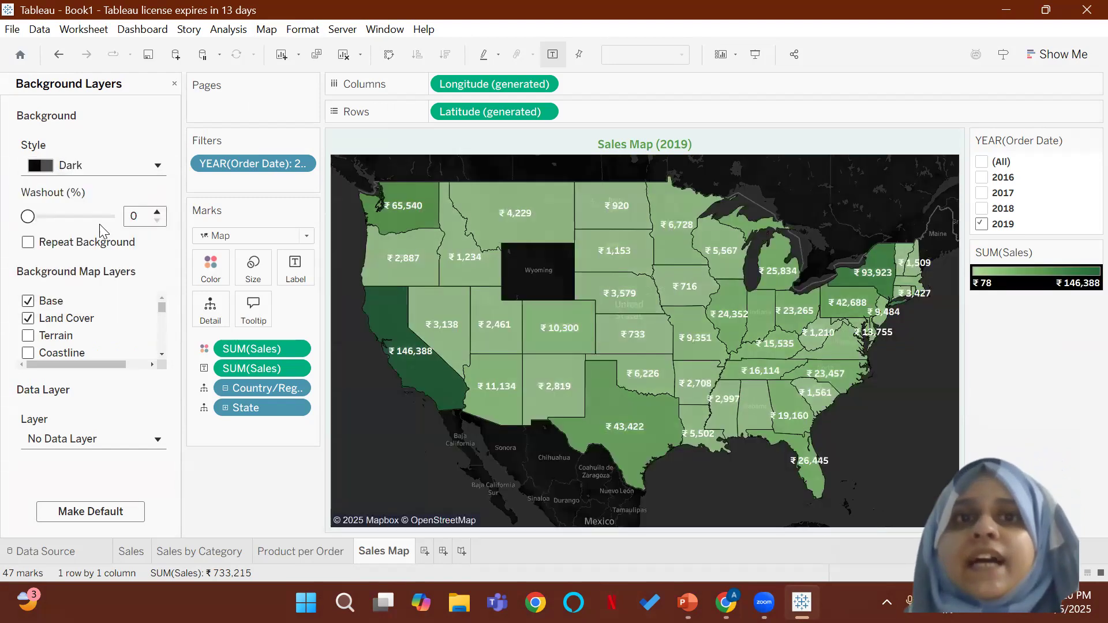
{"action": "left_click", "coordinate": [117, 166]}
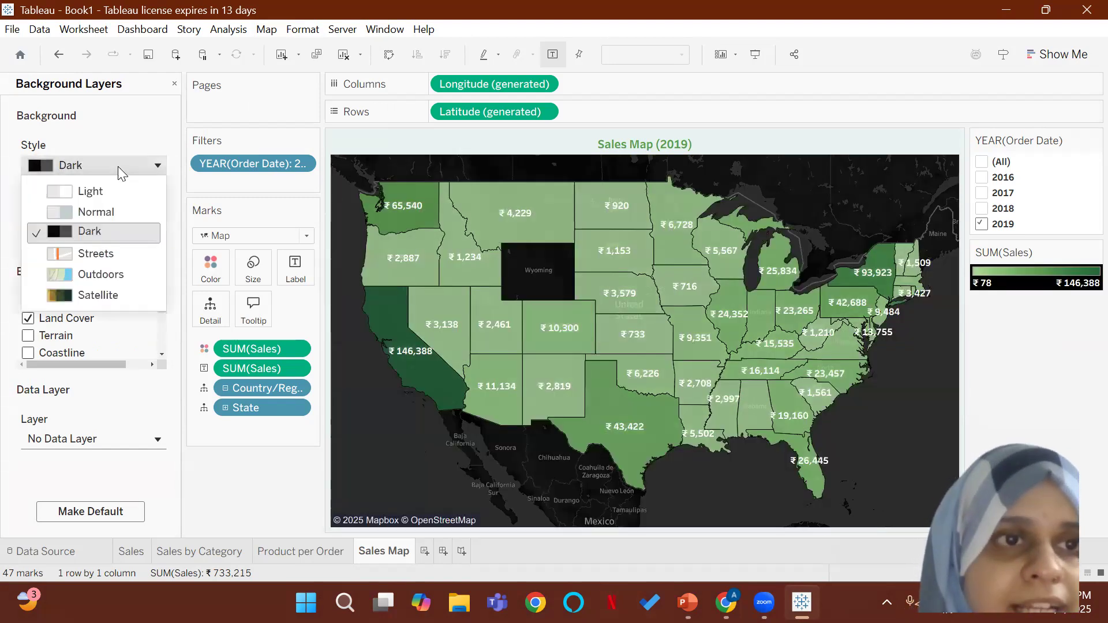
{"action": "left_click", "coordinate": [106, 212]}
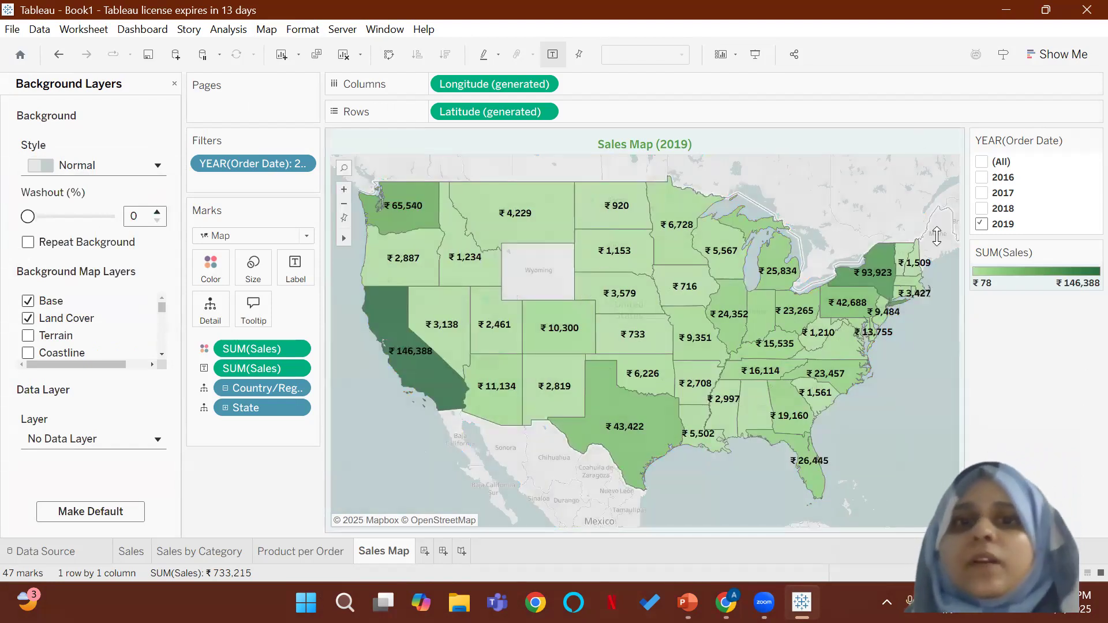
Step: Enable the Terrain, Coastline and County Borders layers on the map's background
{"action": "left_click", "coordinate": [36, 339]}
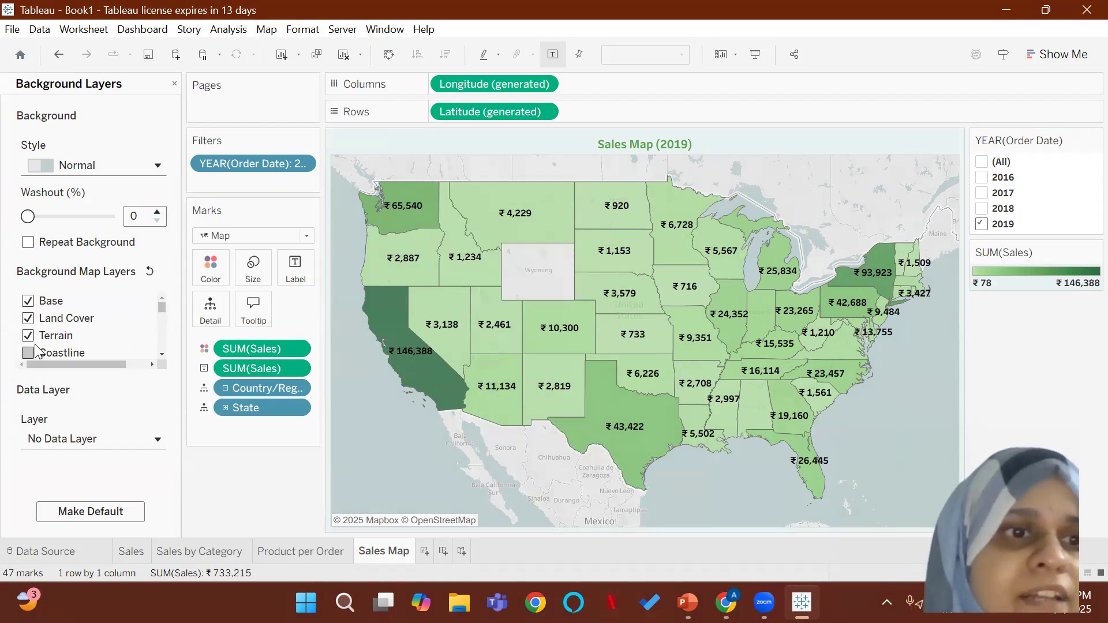
{"action": "left_click", "coordinate": [22, 355]}
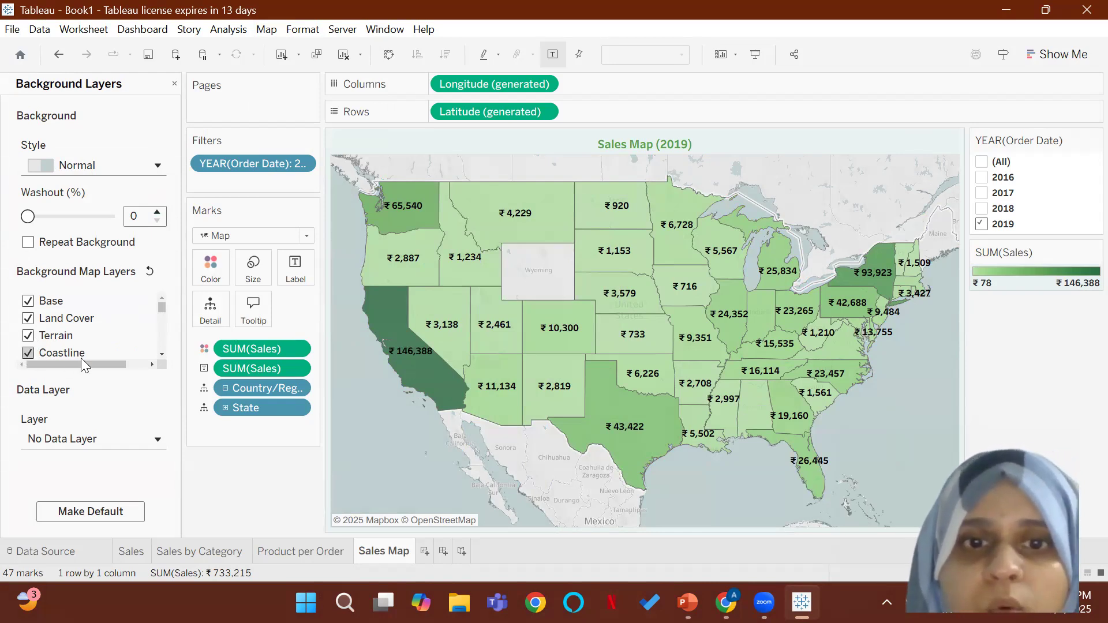
{"action": "scroll", "coordinate": [81, 355], "scroll_direction": "down", "scroll_amount": 4}
{"action": "scroll", "coordinate": [81, 345], "scroll_direction": "up", "scroll_amount": 5}
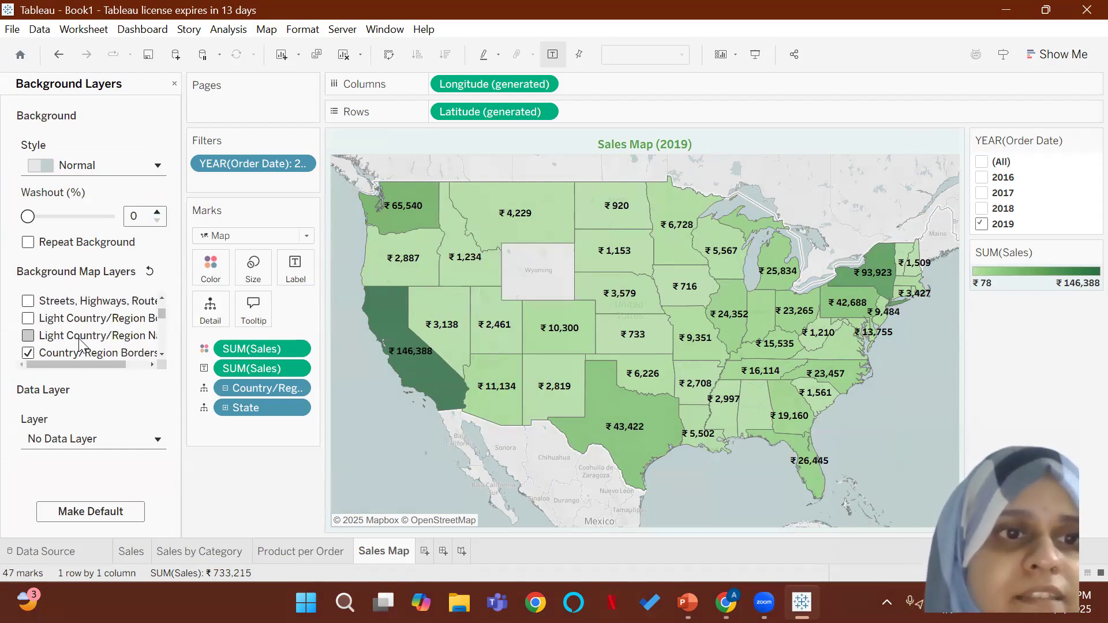
{"action": "scroll", "coordinate": [81, 345], "scroll_direction": "down", "scroll_amount": 2}
{"action": "scroll", "coordinate": [81, 345], "scroll_direction": "down", "scroll_amount": 3}
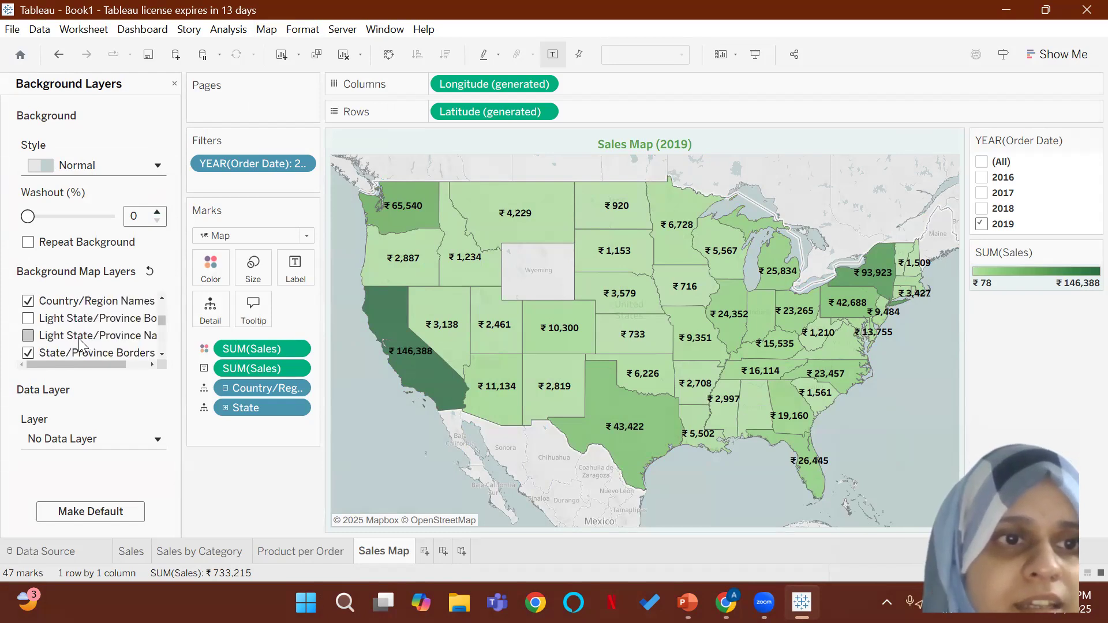
{"action": "scroll", "coordinate": [80, 346], "scroll_direction": "down", "scroll_amount": 2}
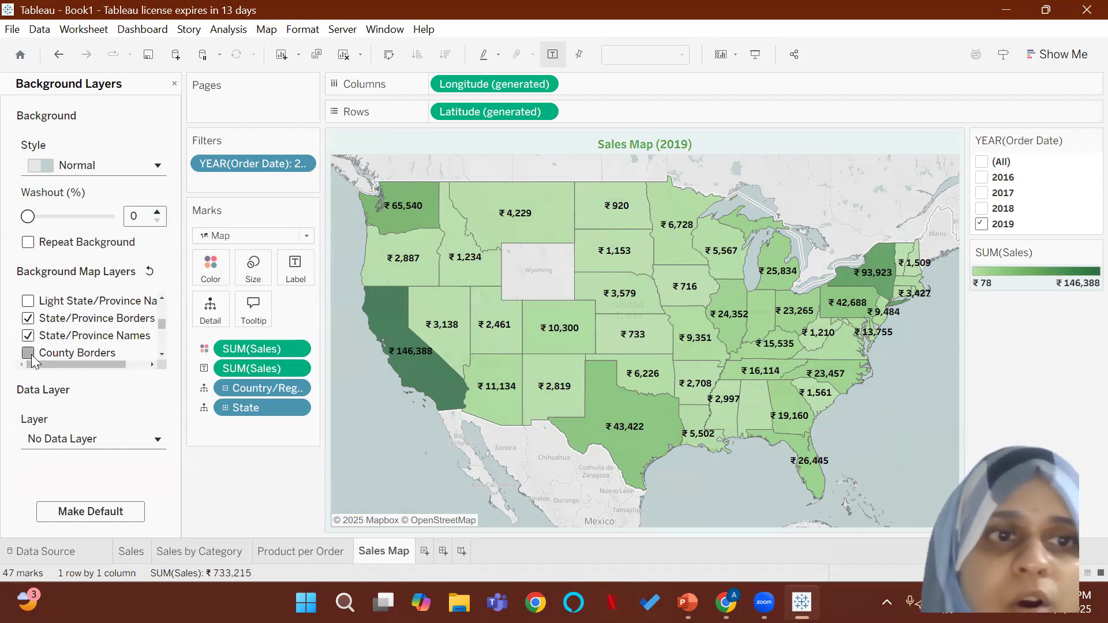
{"action": "left_click", "coordinate": [81, 352]}
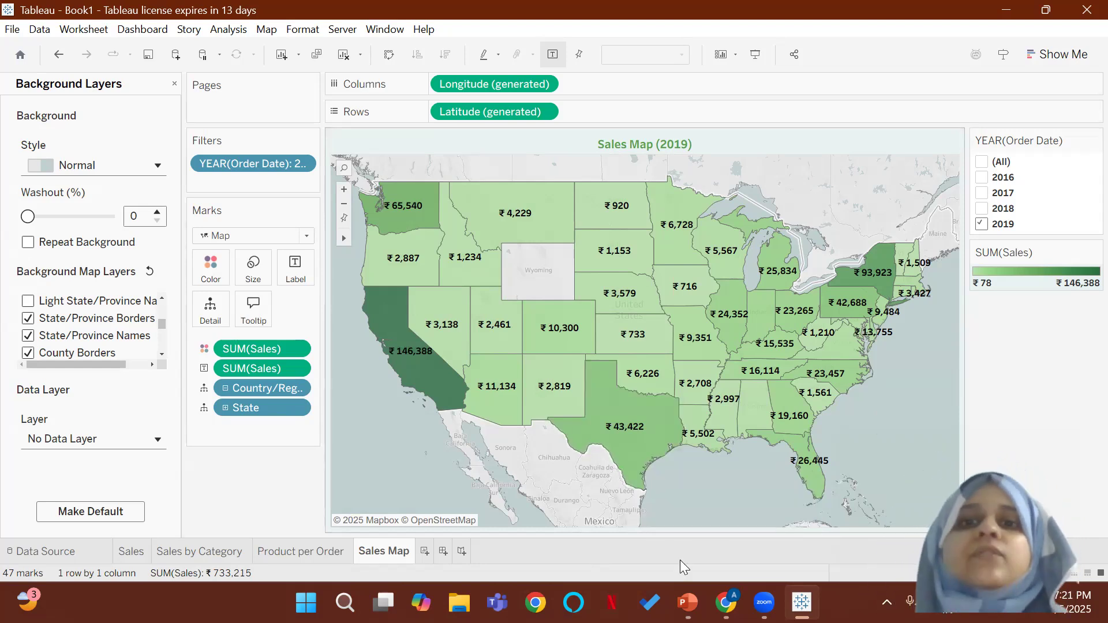
Step: Check the reference dashboard slide in PowerPoint, and return to Tableau to duplicate the Sales Map worksheet
{"action": "key", "text": "alt+Tab"}
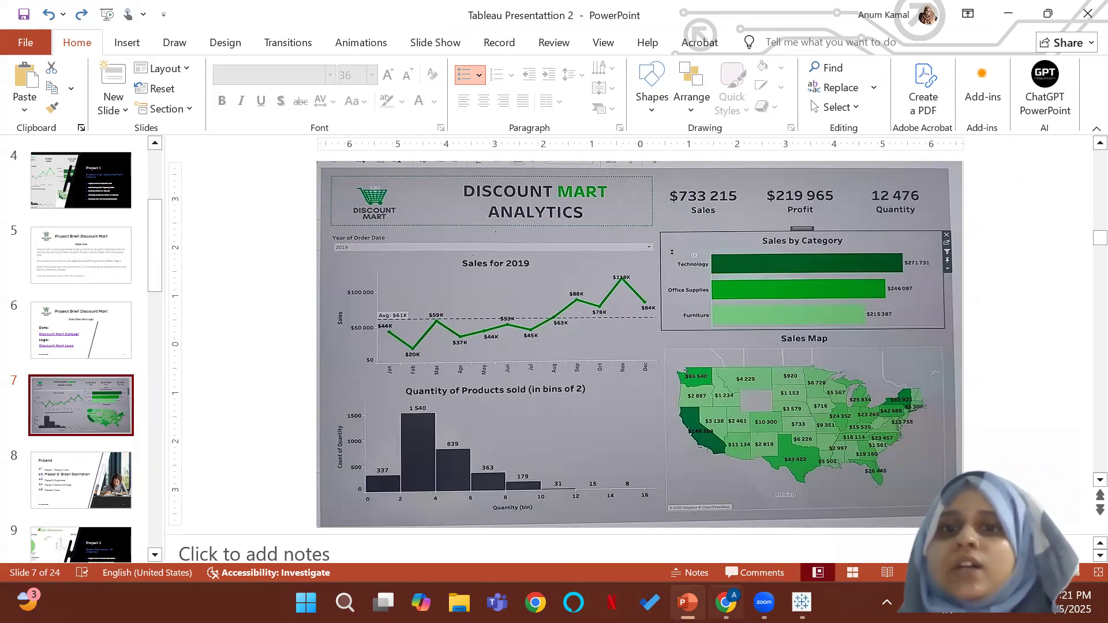
{"action": "left_click", "coordinate": [801, 603]}
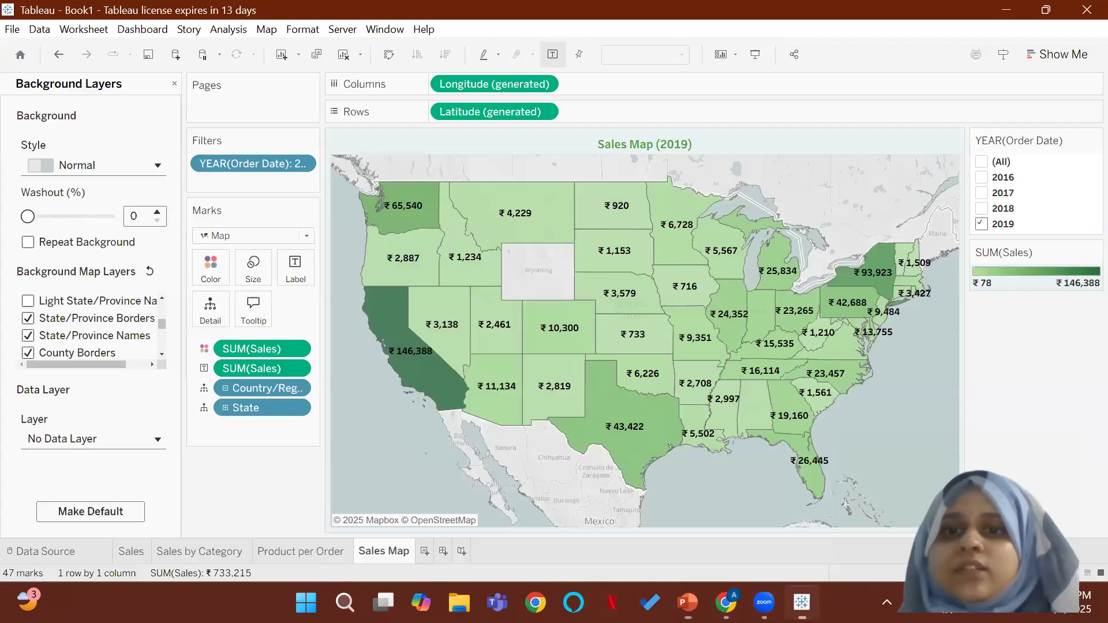
{"action": "right_click", "coordinate": [384, 552]}
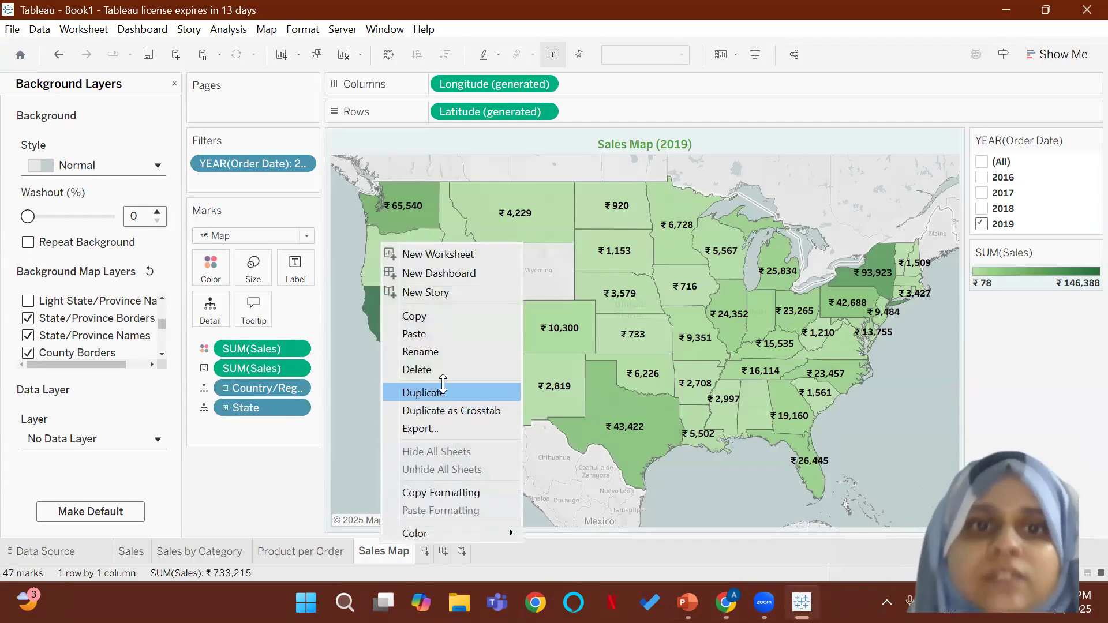
{"action": "left_click", "coordinate": [443, 391]}
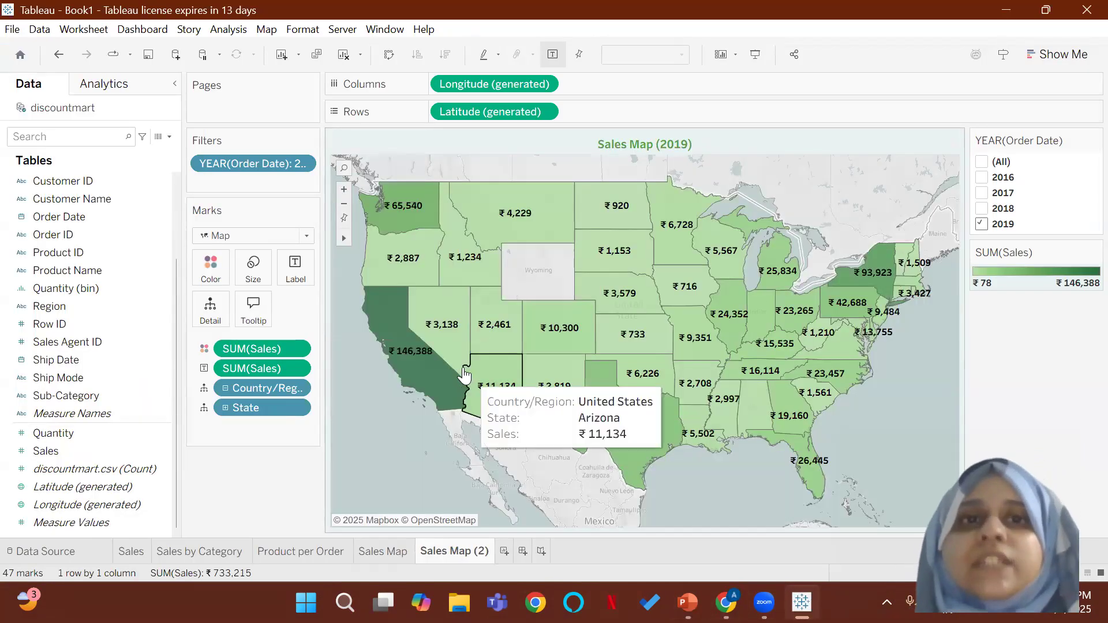
Step: Clear the duplicated sheet by removing State, Country/Region, both Sales marks, Longitude and Latitude, keeping the order year filter
{"action": "left_click_drag", "start_coordinate": [266, 408], "coordinate": [258, 488]}
{"action": "left_click_drag", "start_coordinate": [265, 388], "coordinate": [258, 480]}
{"action": "left_click_drag", "start_coordinate": [264, 349], "coordinate": [283, 418]}
{"action": "left_click_drag", "start_coordinate": [528, 98], "coordinate": [900, 64]}
{"action": "left_click_drag", "start_coordinate": [490, 110], "coordinate": [863, 38]}
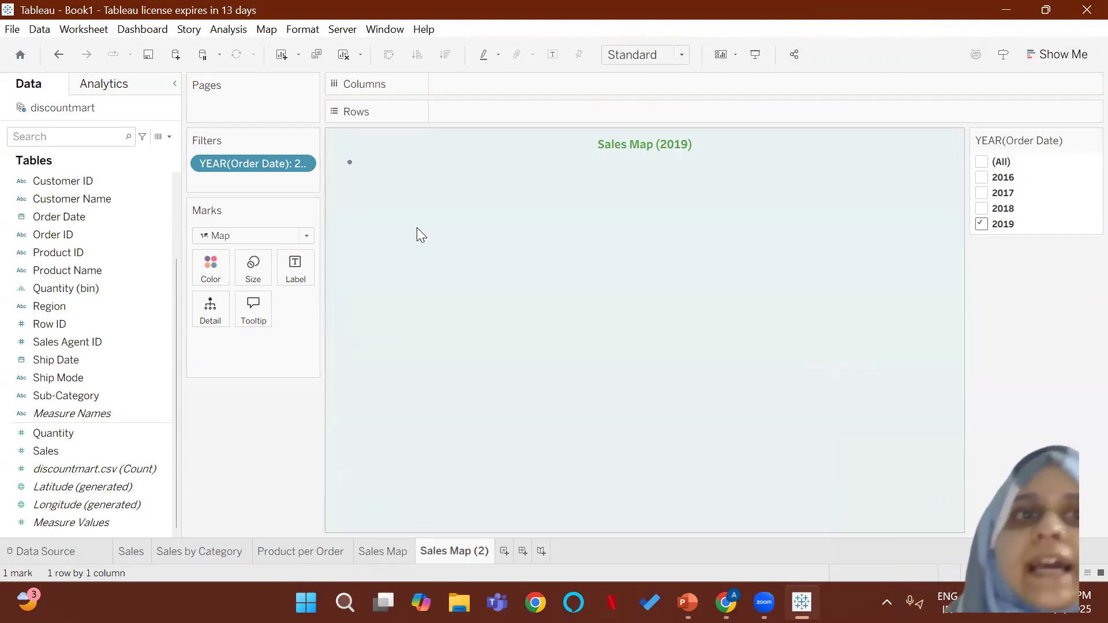
{"action": "right_click", "coordinate": [351, 170]}
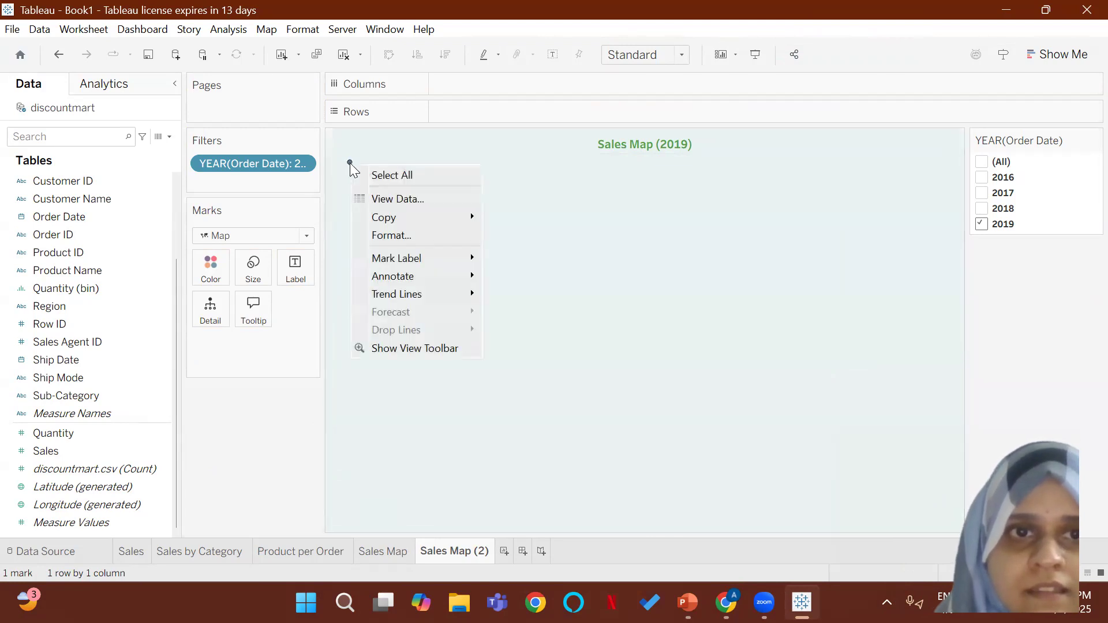
{"action": "left_click", "coordinate": [454, 444]}
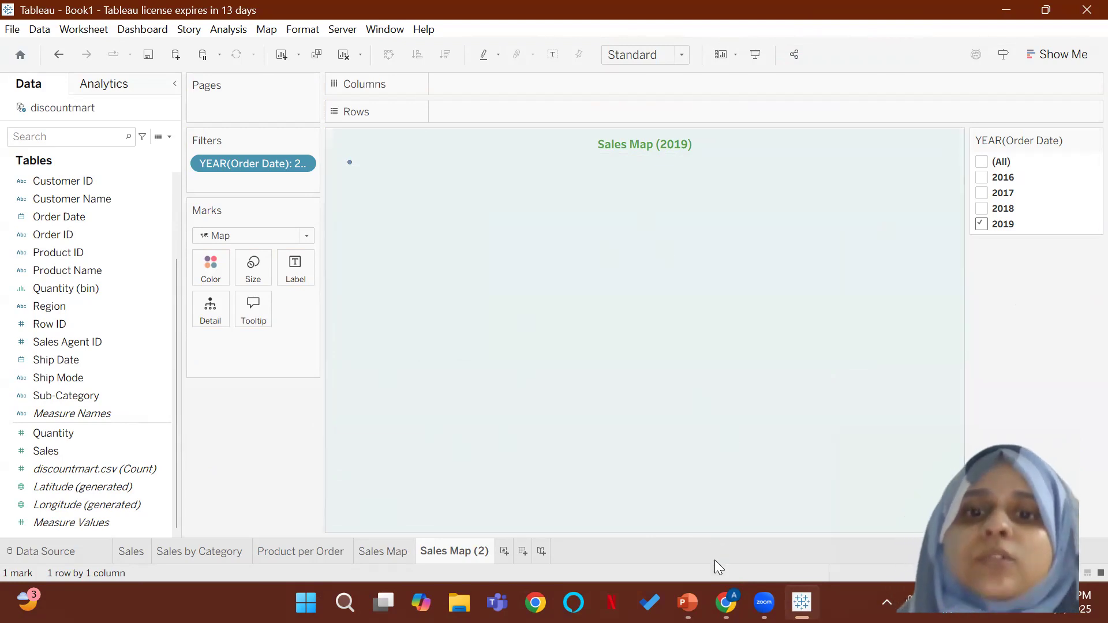
Step: Check the reference dashboard in PowerPoint again, and rename the duplicated Tableau sheet as Sales Card
{"action": "left_click", "coordinate": [686, 603]}
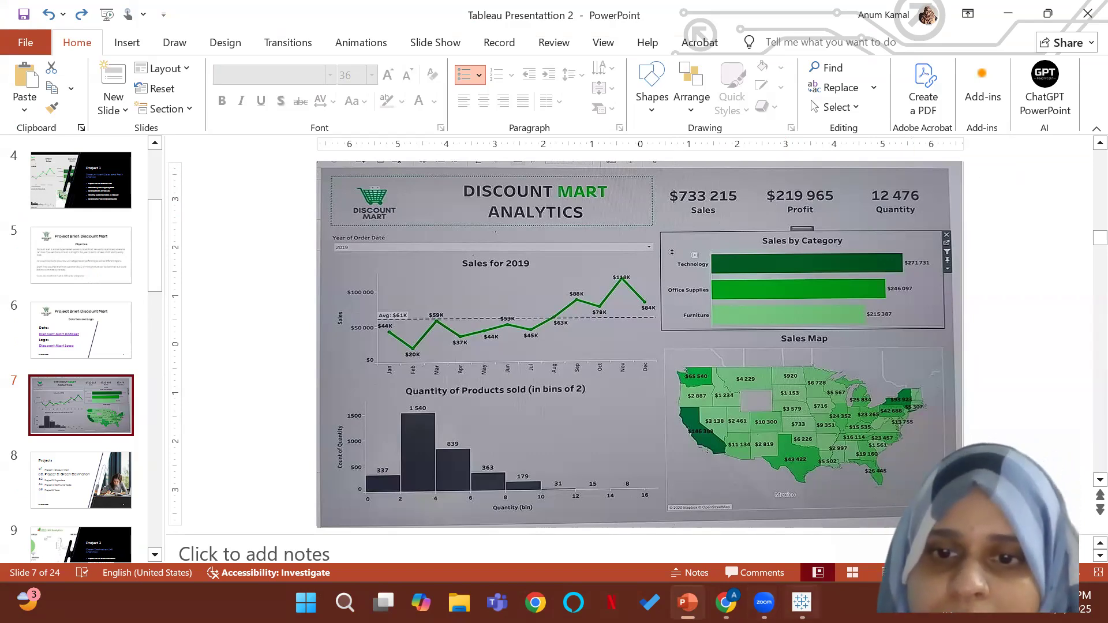
{"action": "left_click", "coordinate": [801, 603]}
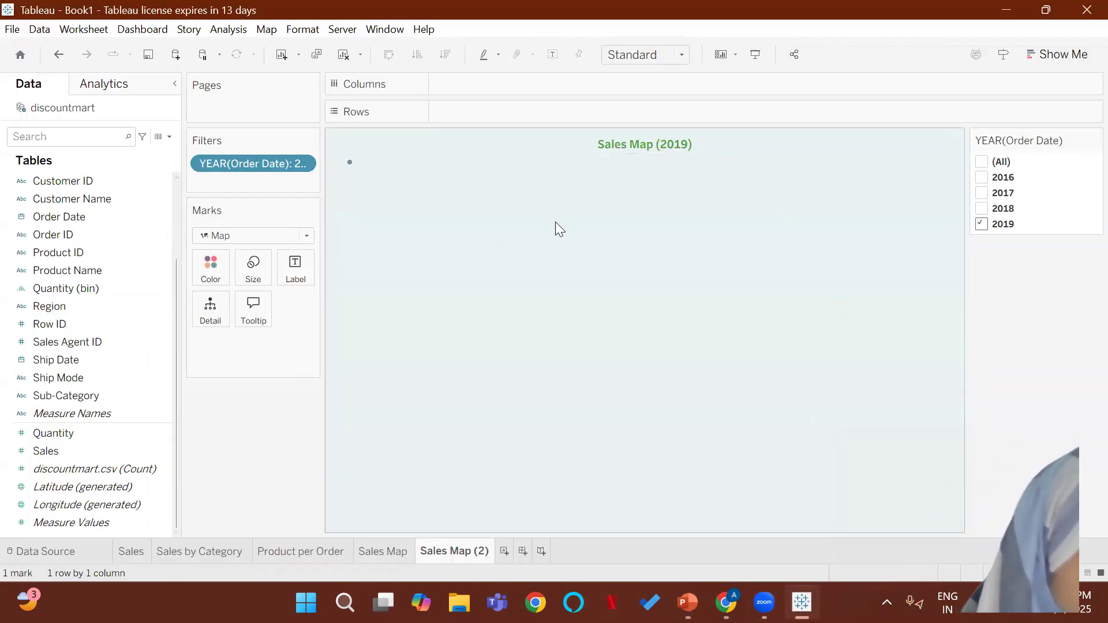
{"action": "double_click", "coordinate": [455, 551]}
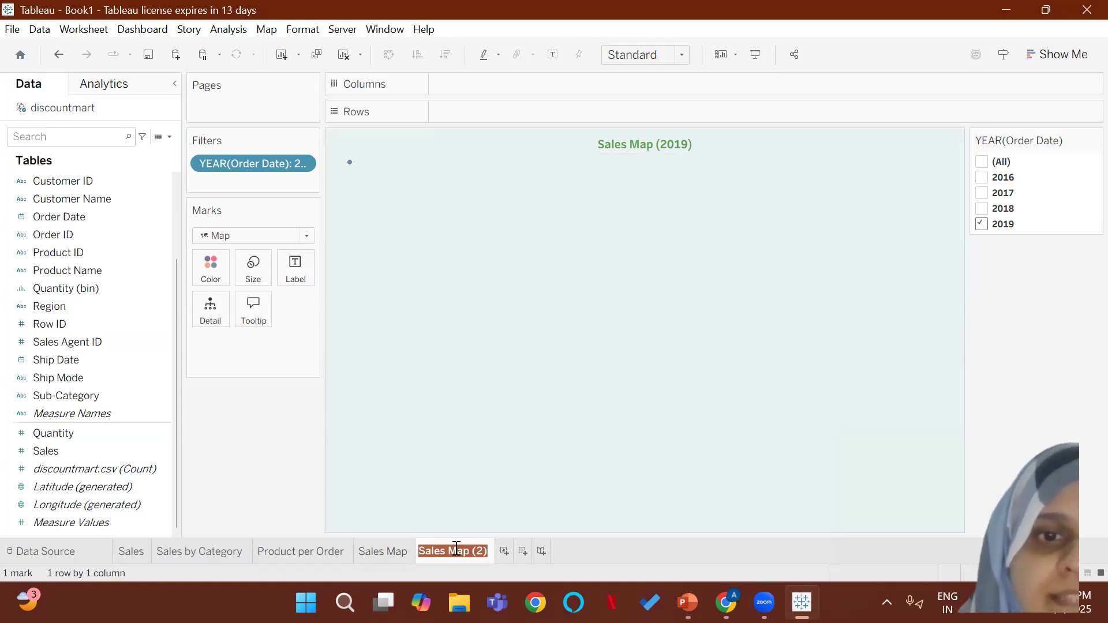
{"action": "type", "text": "Sales "}
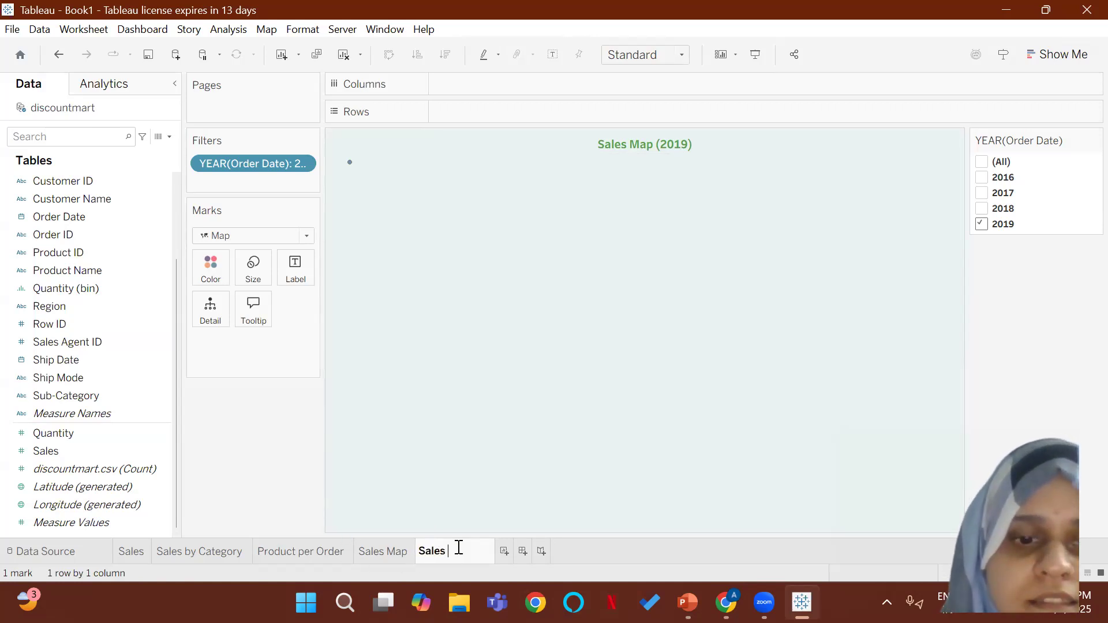
{"action": "type", "text": "Card"}
{"action": "key", "text": "Return"}
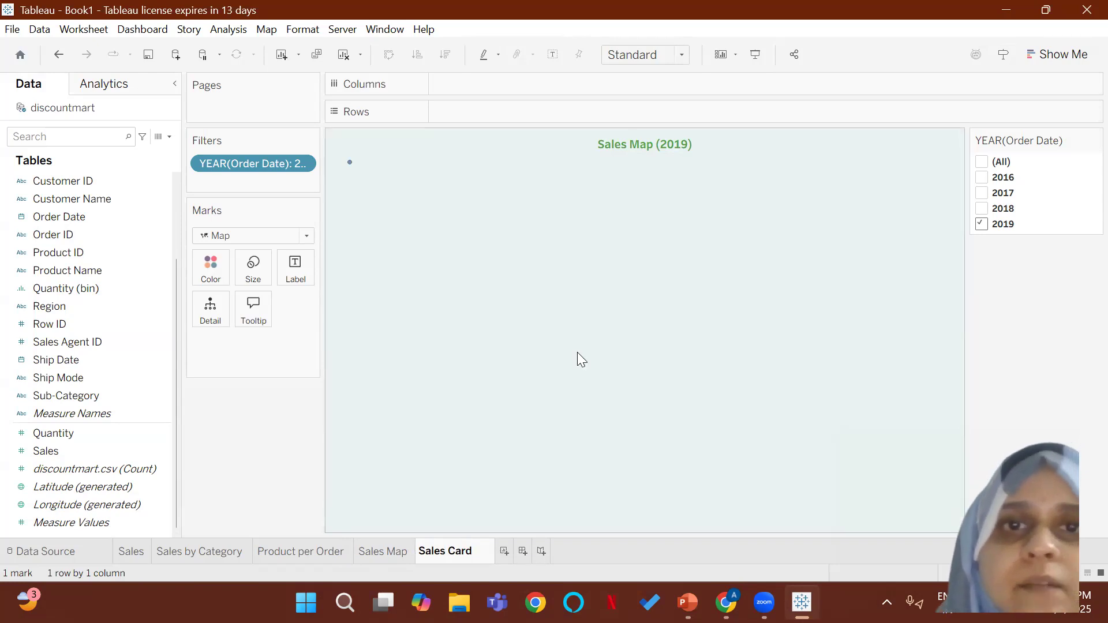
Step: Change the worksheet's title text to "Sales Card"
{"action": "double_click", "coordinate": [629, 144]}
{"action": "left_click_drag", "start_coordinate": [617, 242], "coordinate": [421, 236]}
{"action": "type", "text": "sales"}
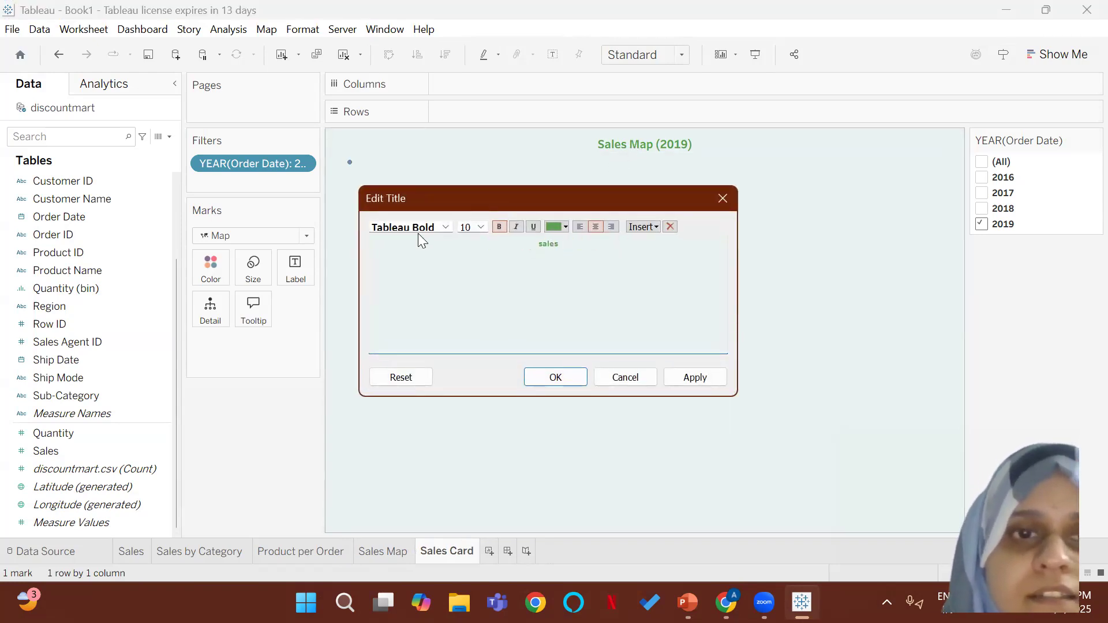
{"action": "key", "text": "BackSpace"}
{"action": "key", "text": "BackSpace"}
{"action": "key", "text": "BackSpace"}
{"action": "key", "text": "BackSpace"}
{"action": "key", "text": "BackSpace"}
{"action": "type", "text": "Sales Card"}
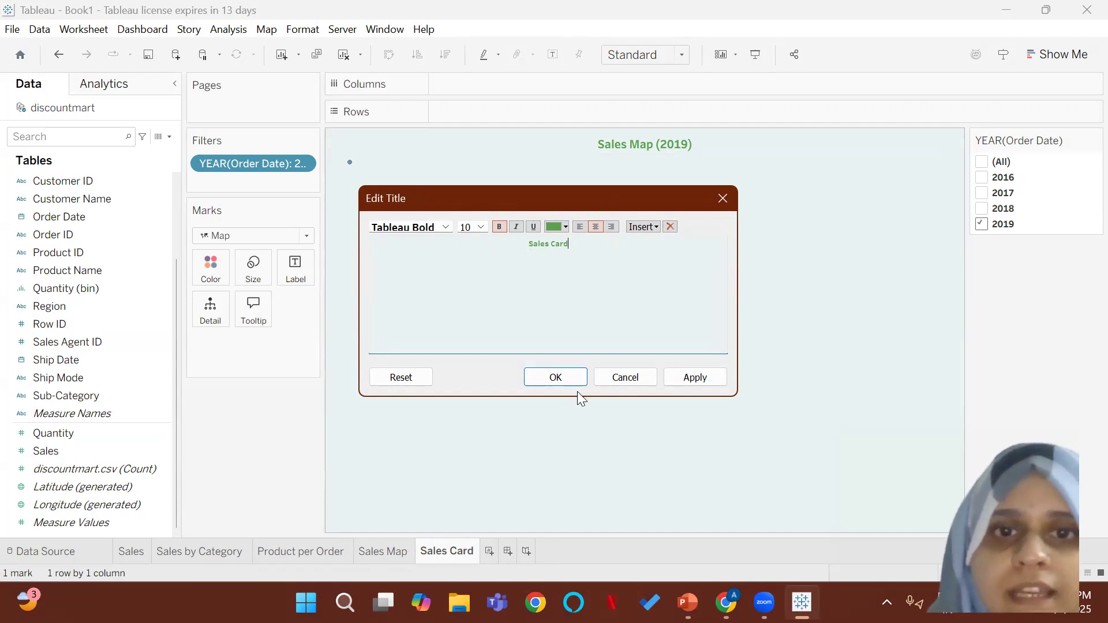
{"action": "left_click", "coordinate": [564, 378]}
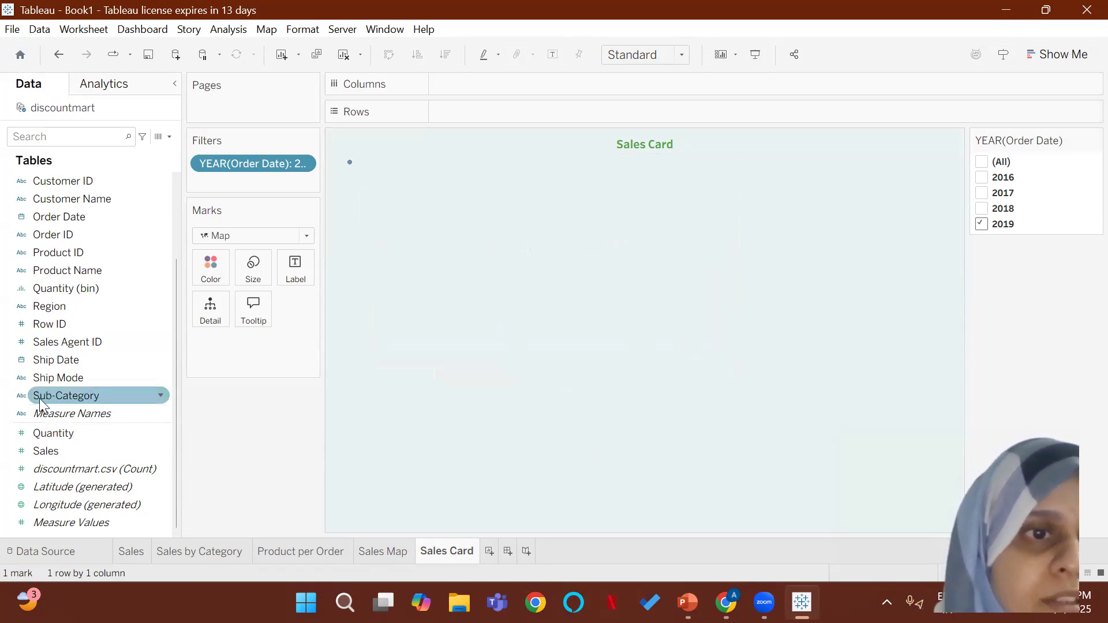
Step: Add the Sales measure to the Sales Card sheet and display it as a text table
{"action": "double_click", "coordinate": [55, 451]}
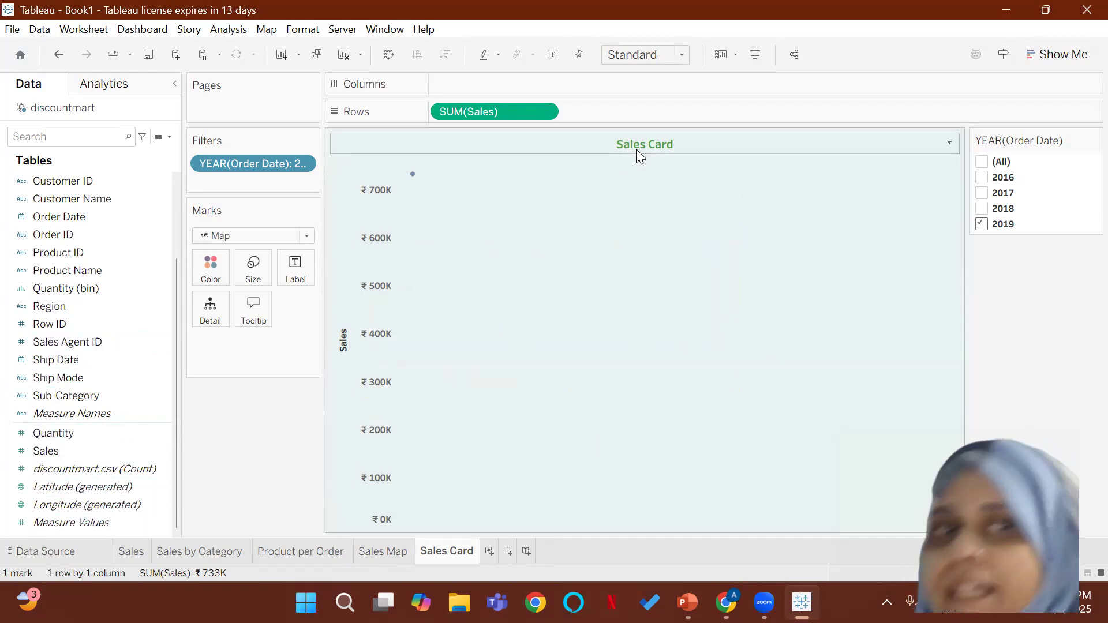
{"action": "left_click", "coordinate": [1039, 54]}
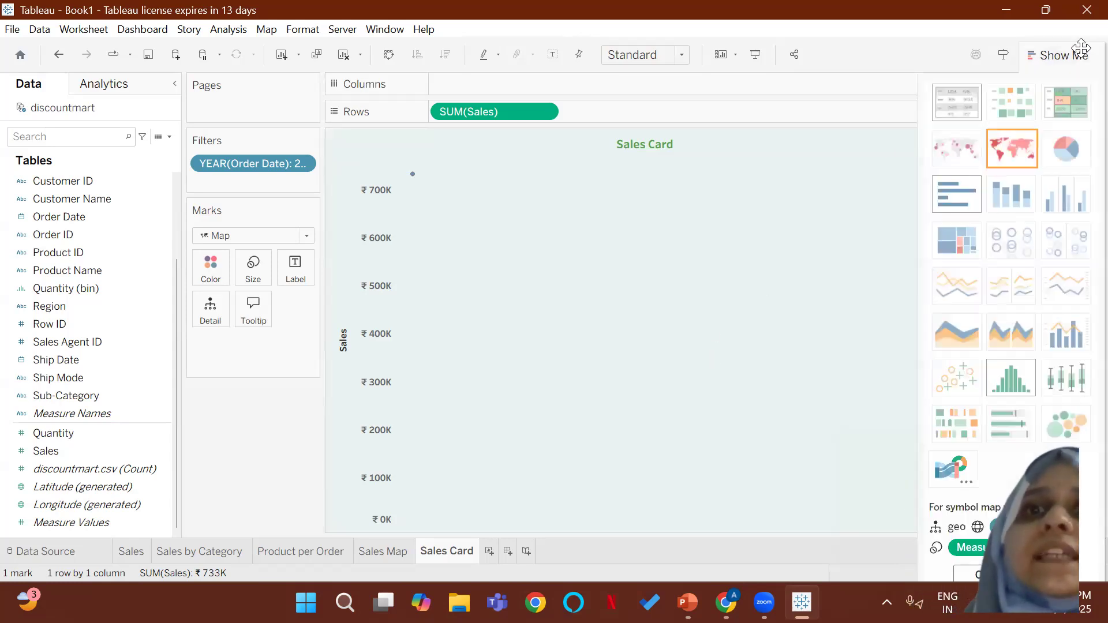
{"action": "left_click", "coordinate": [948, 102]}
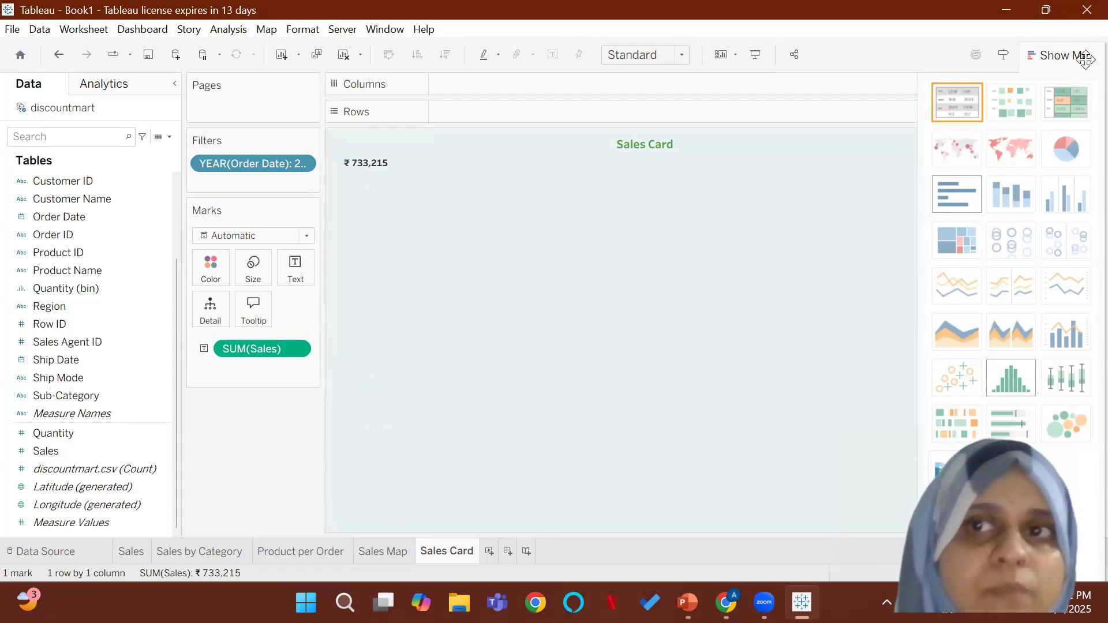
{"action": "left_click", "coordinate": [1061, 55]}
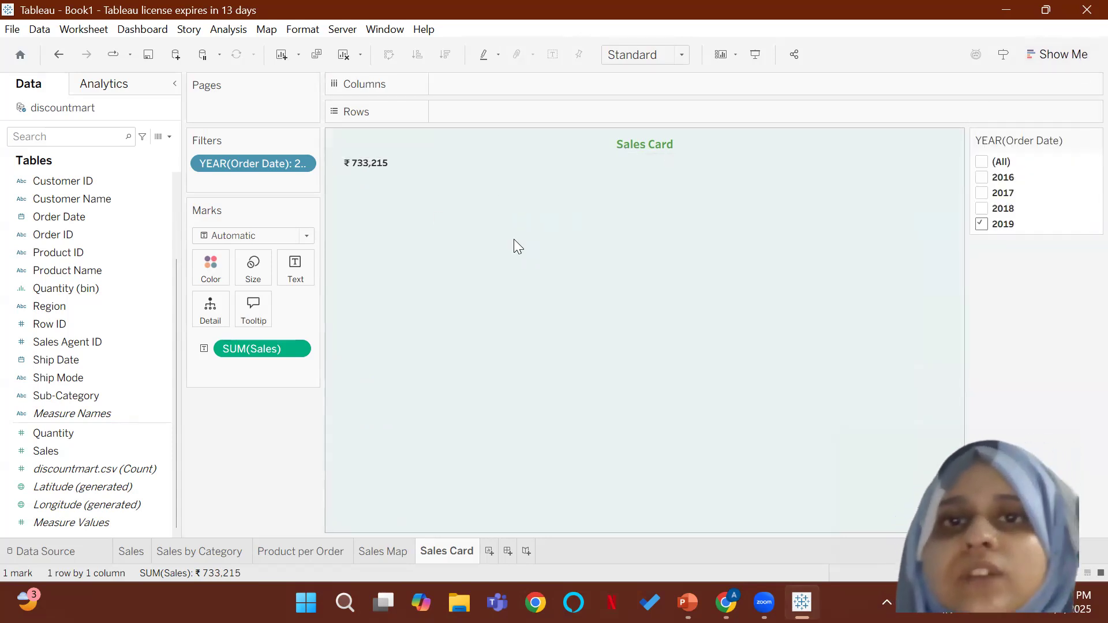
{"action": "left_click", "coordinate": [700, 101]}
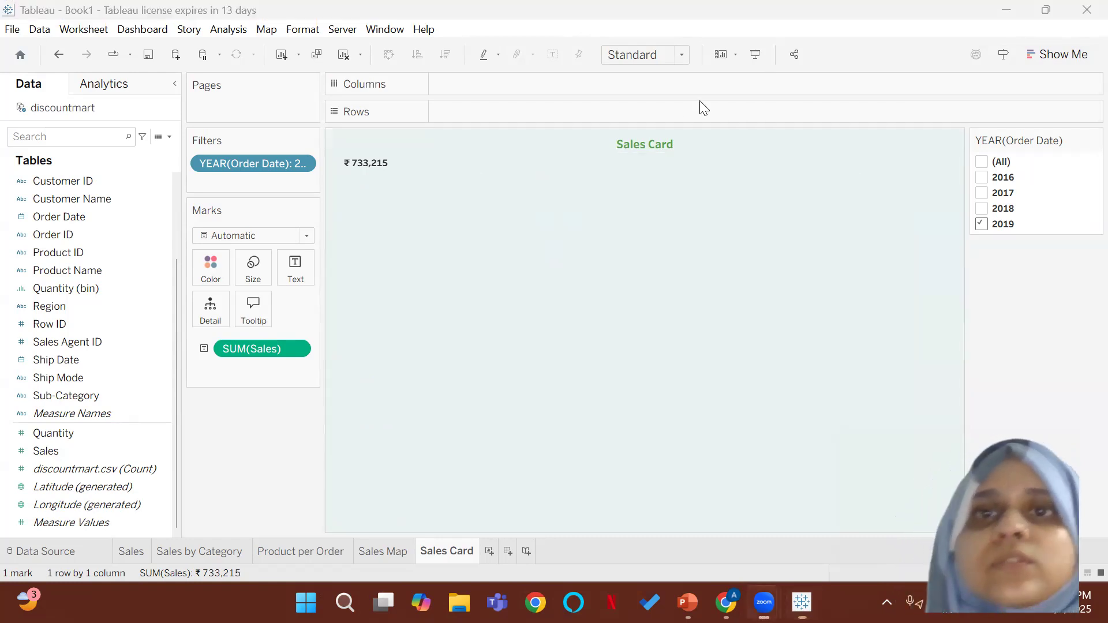
{"action": "left_click", "coordinate": [694, 223]}
{"action": "mouse_move", "coordinate": [371, 164]}
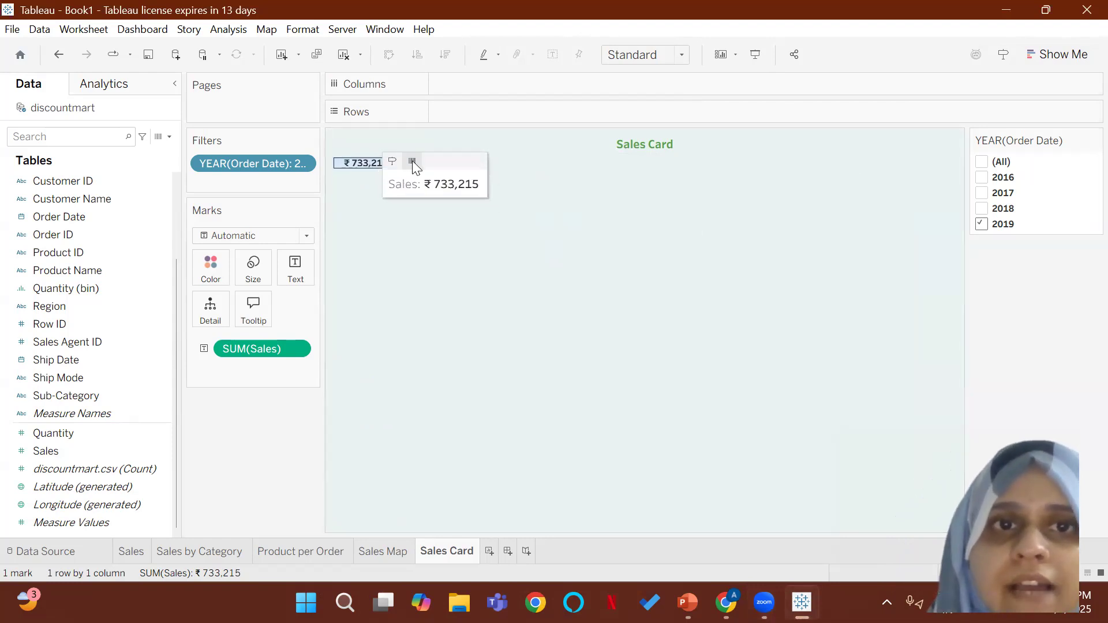
{"action": "left_click", "coordinate": [746, 205]}
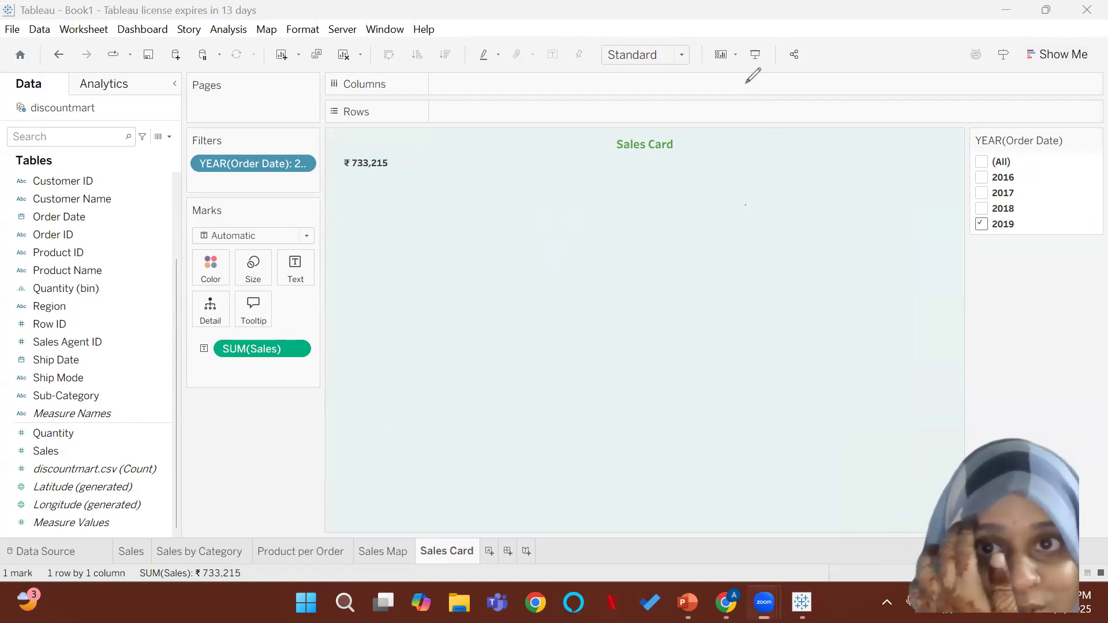
{"action": "left_click", "coordinate": [994, 30]}
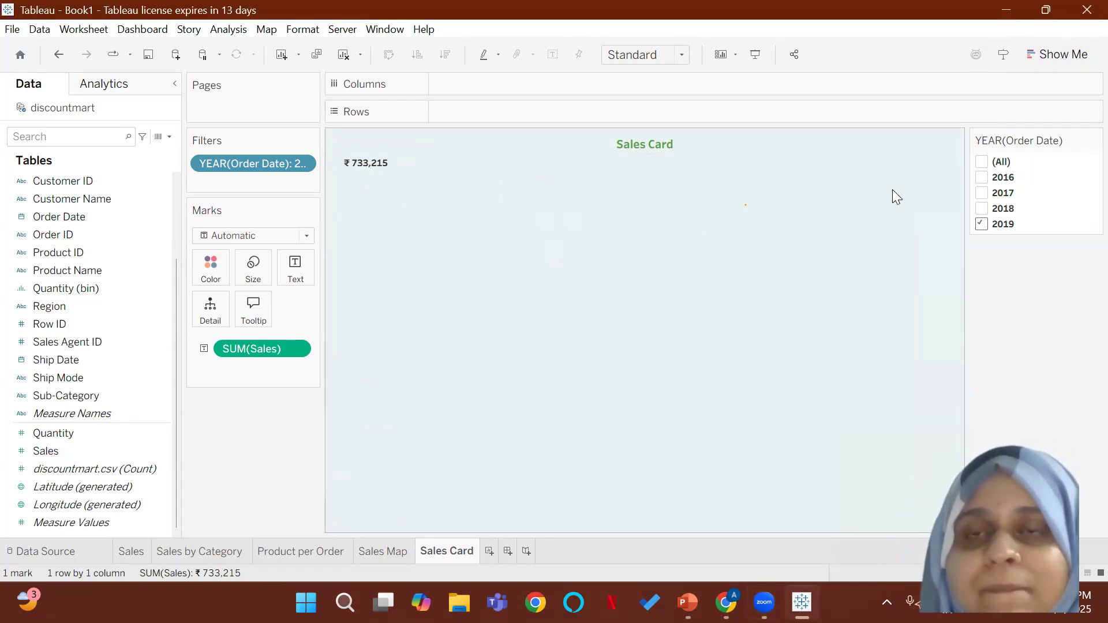
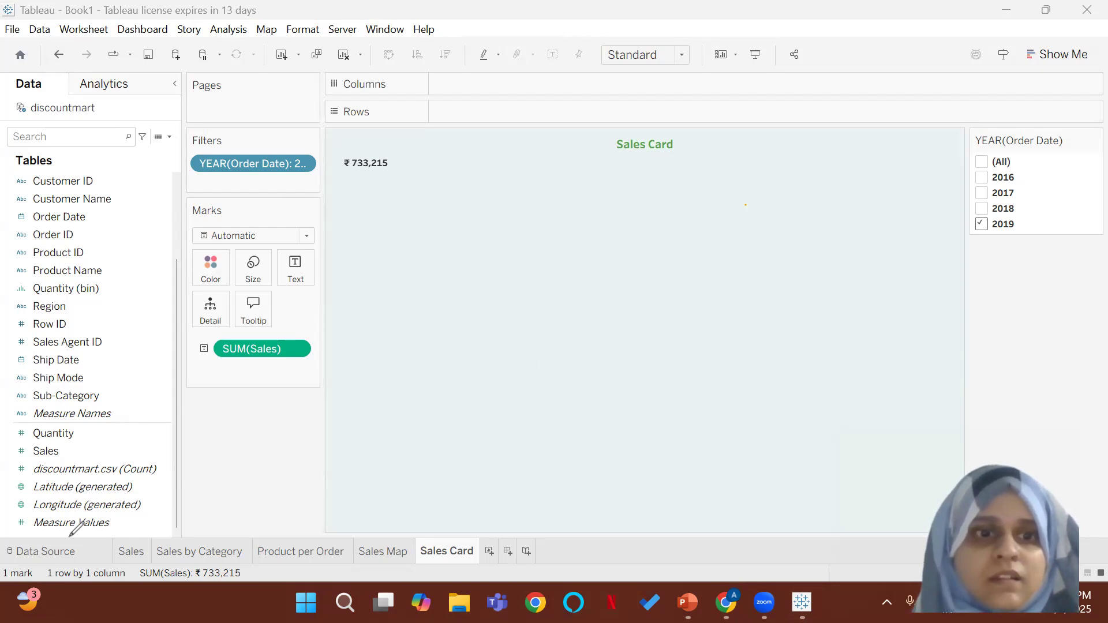
Step: Check the KPI cards on the reference dashboard in PowerPoint, and return to the Sales Card sheet in Tableau
{"action": "left_click", "coordinate": [721, 203]}
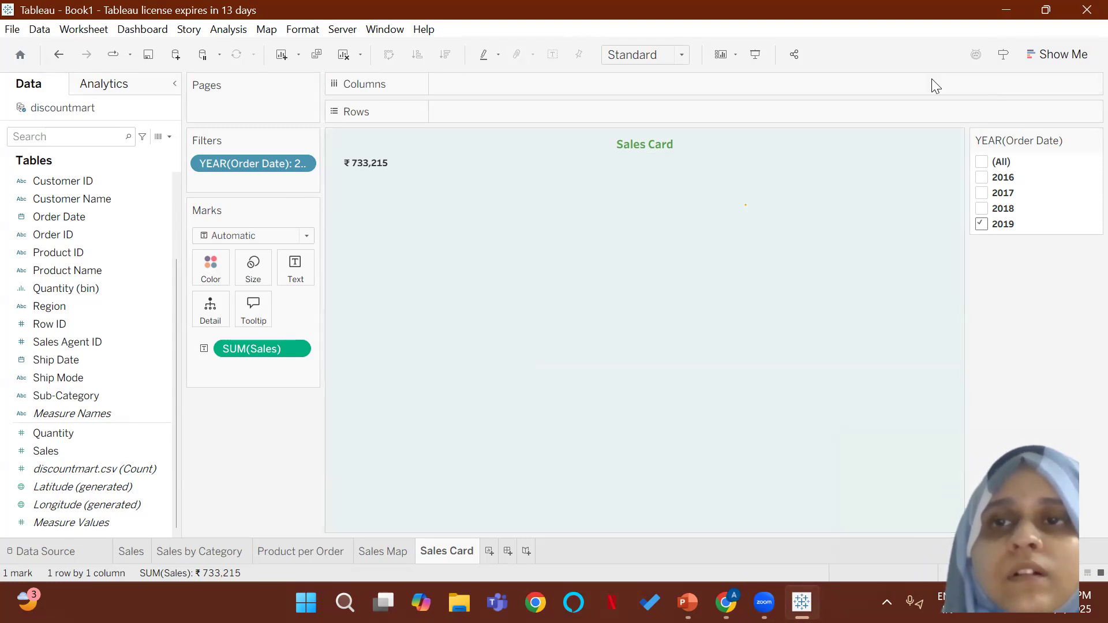
{"action": "left_click", "coordinate": [1008, 11]}
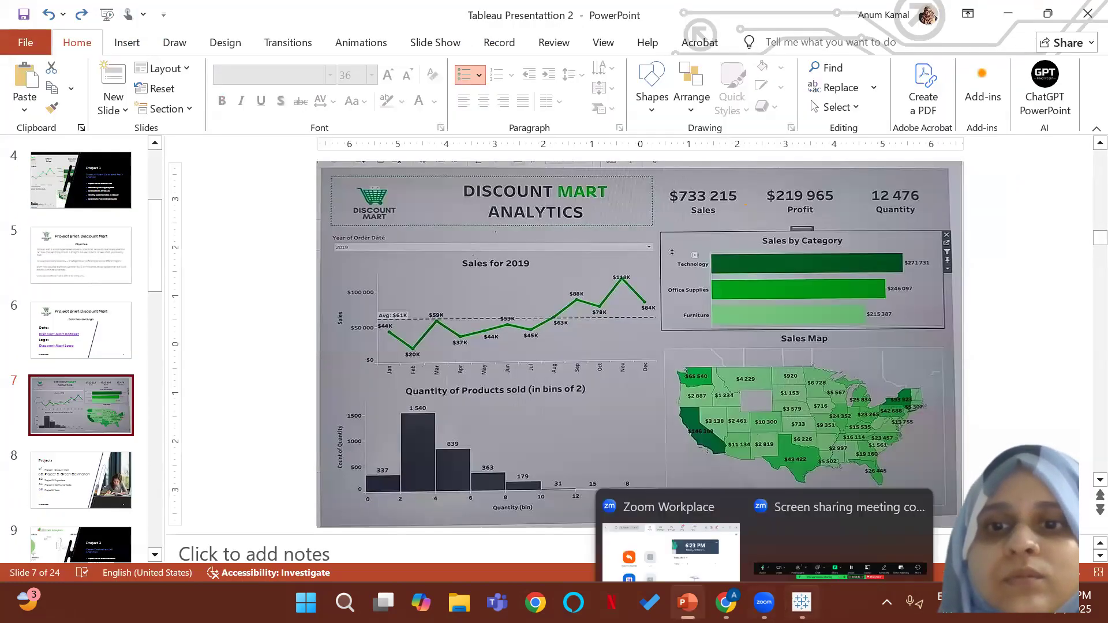
{"action": "left_click", "coordinate": [801, 603]}
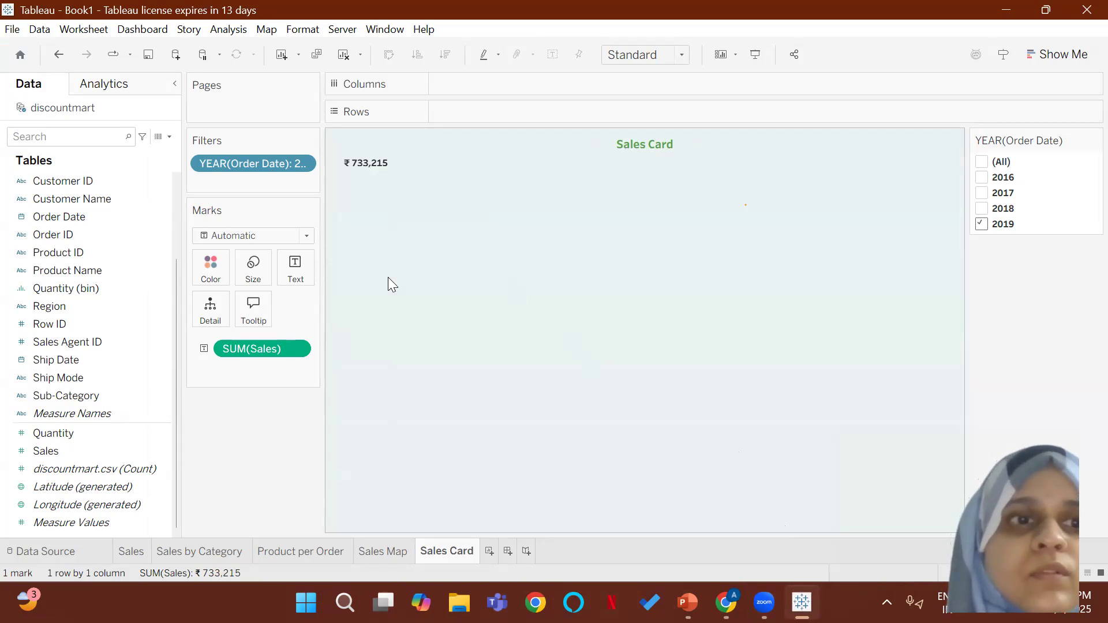
{"action": "left_click", "coordinate": [84, 450]}
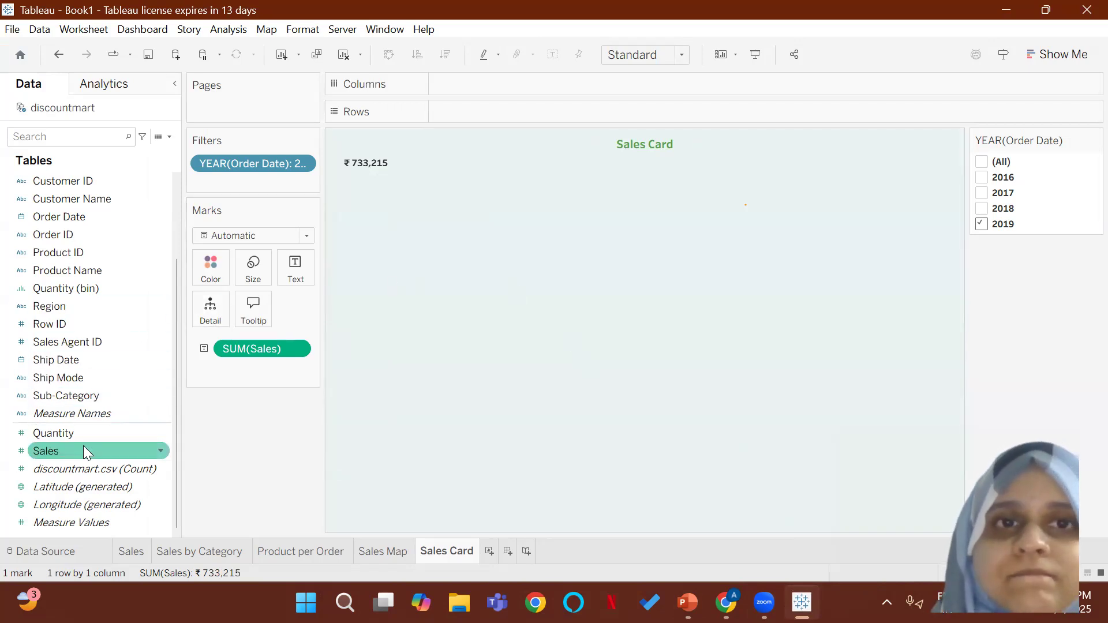
Step: Try to add a centered second line reading "Sales" below the SUM(Sales) value in the mark's text label
{"action": "right_click", "coordinate": [368, 162]}
{"action": "left_click", "coordinate": [413, 233]}
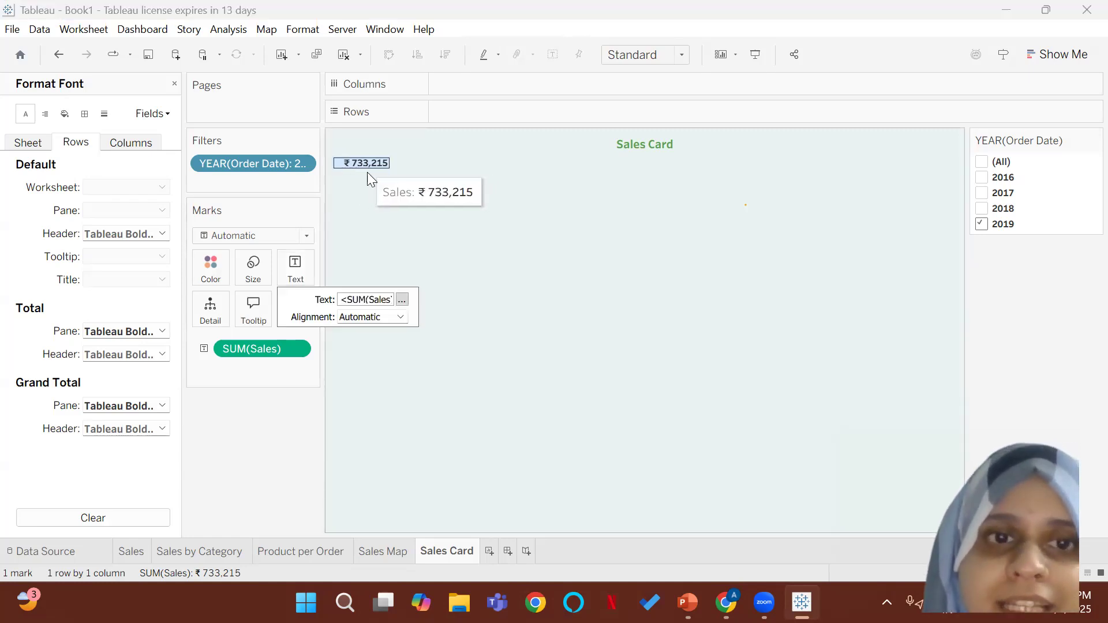
{"action": "left_click", "coordinate": [401, 299]}
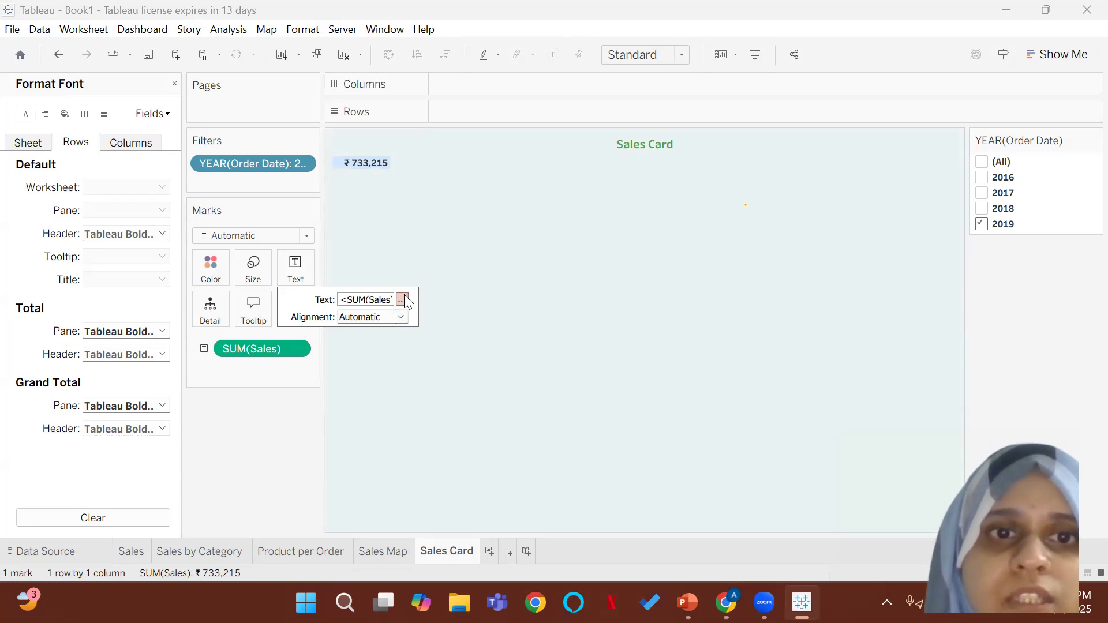
{"action": "left_click_drag", "start_coordinate": [604, 242], "coordinate": [470, 232]}
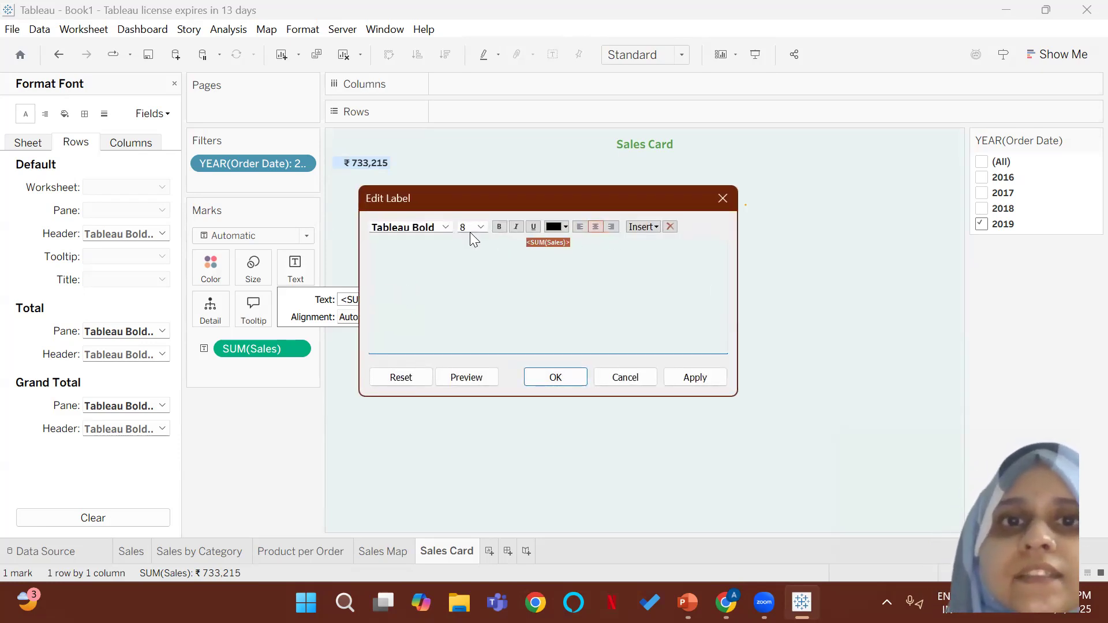
{"action": "left_click", "coordinate": [595, 226]}
{"action": "left_click", "coordinate": [587, 243]}
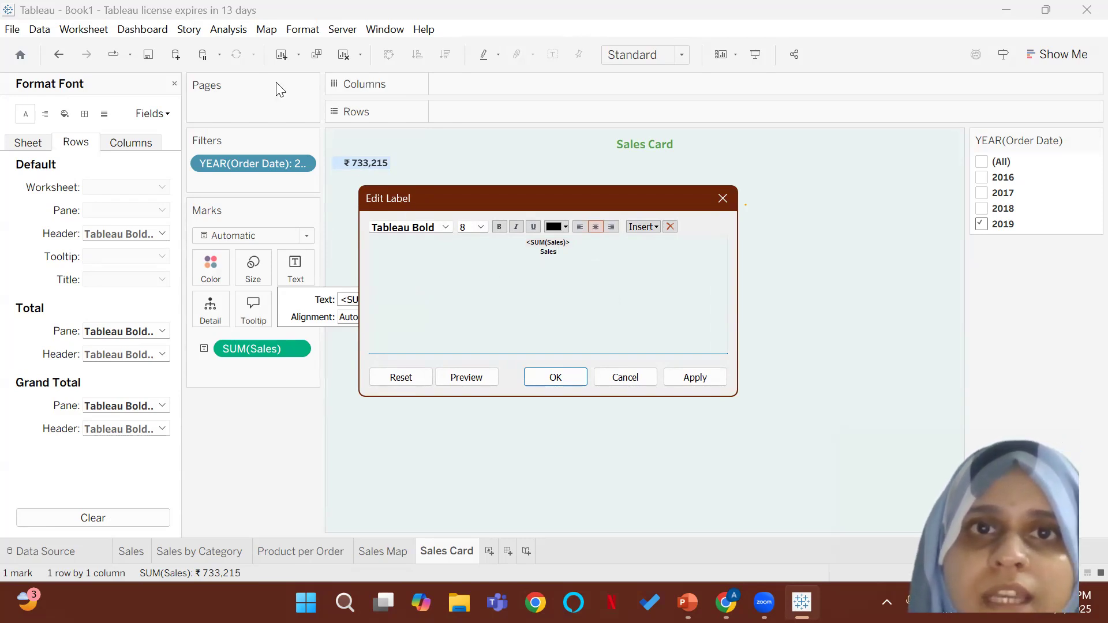
{"action": "left_click", "coordinate": [930, 78]}
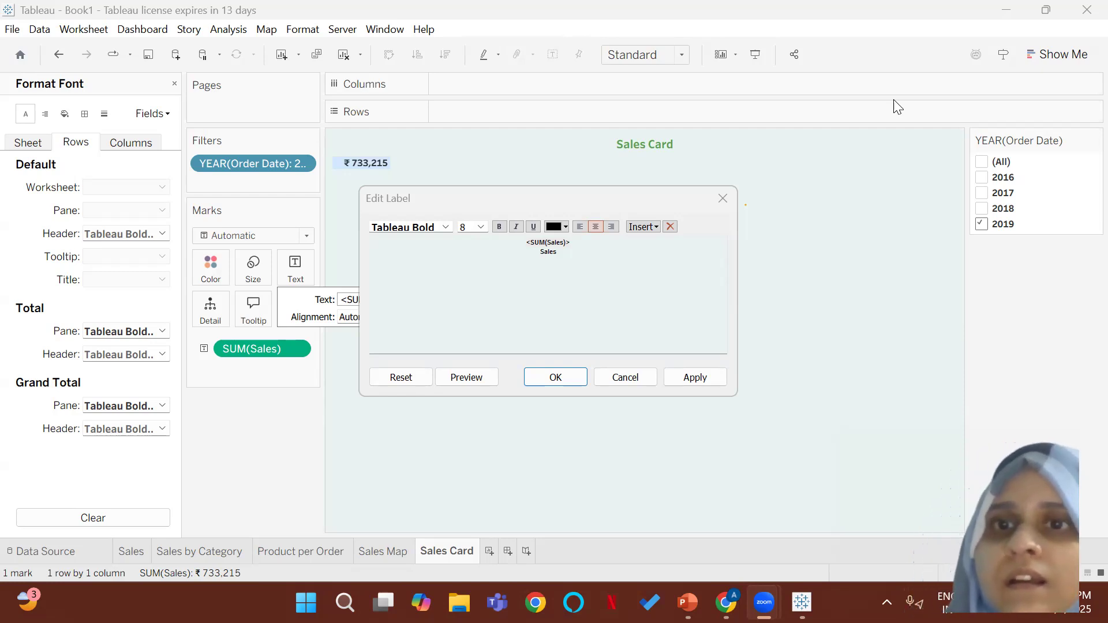
{"action": "left_click", "coordinate": [797, 196]}
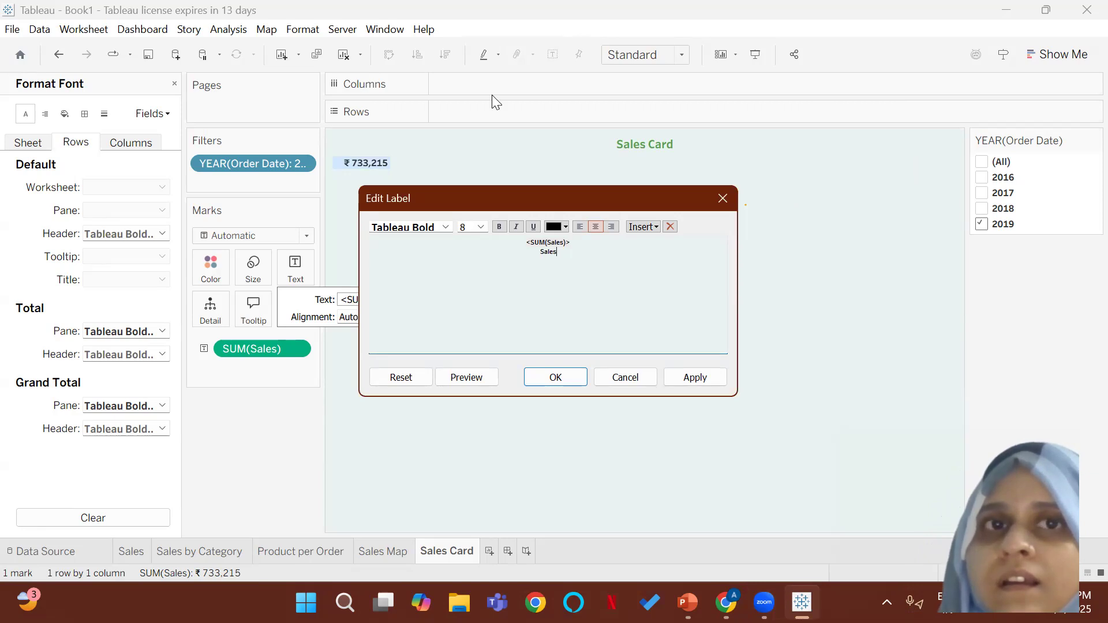
{"action": "left_click", "coordinate": [344, 81]}
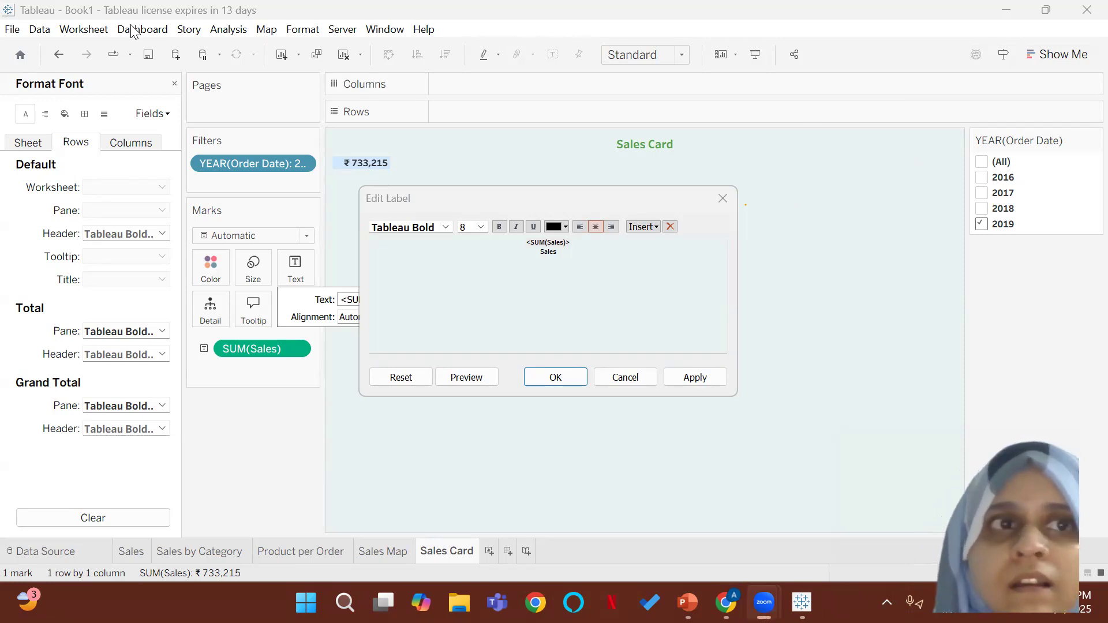
{"action": "left_click", "coordinate": [846, 265]}
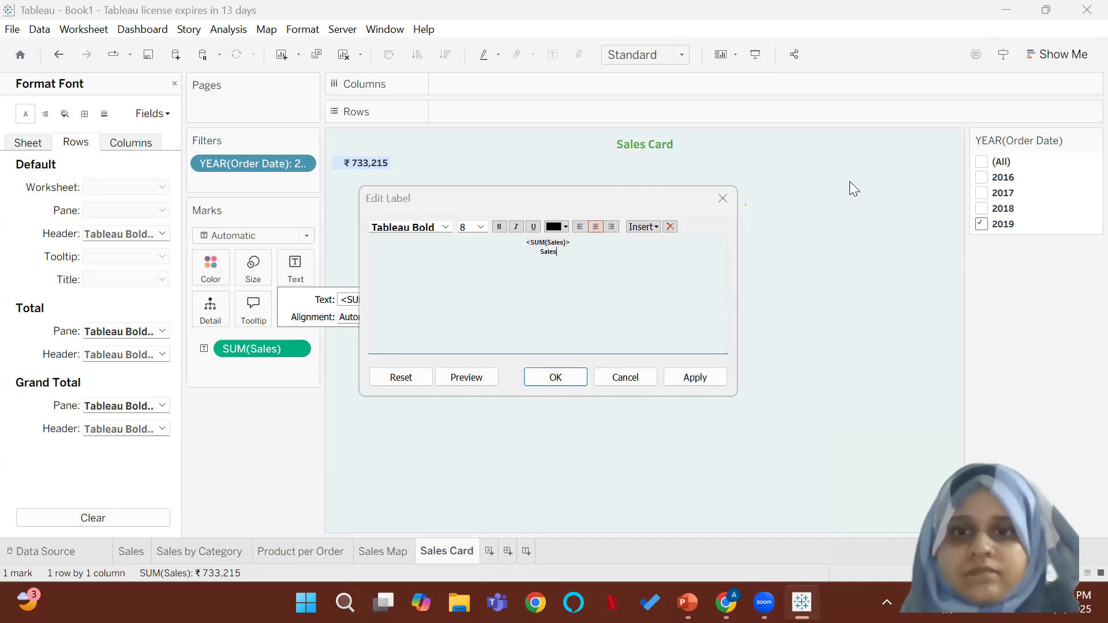
{"action": "left_click", "coordinate": [765, 602]}
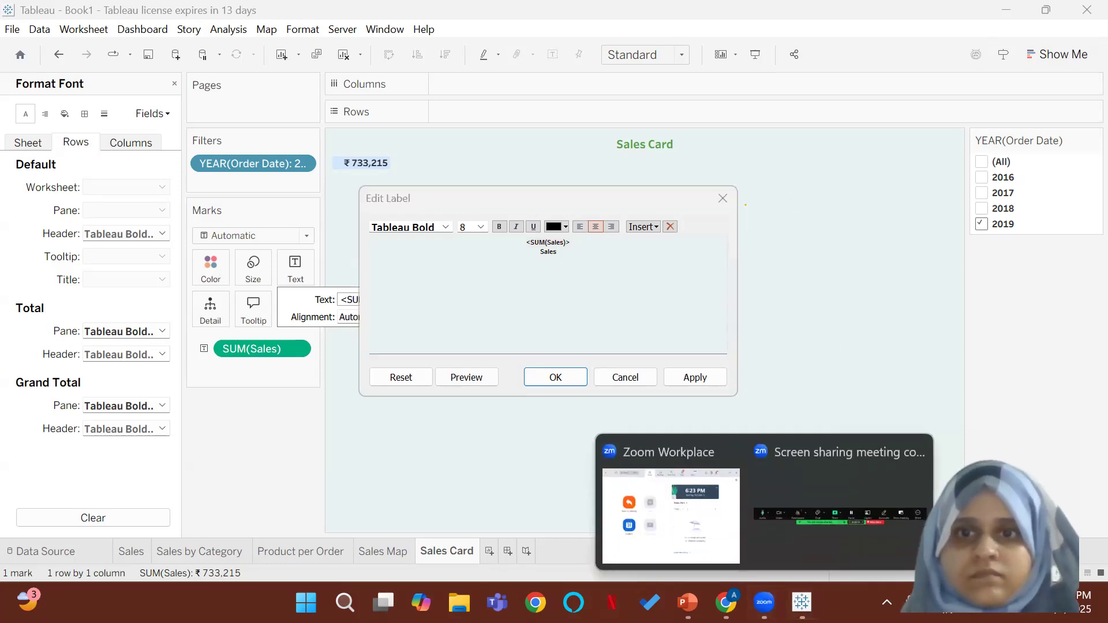
{"action": "left_click", "coordinate": [791, 562]}
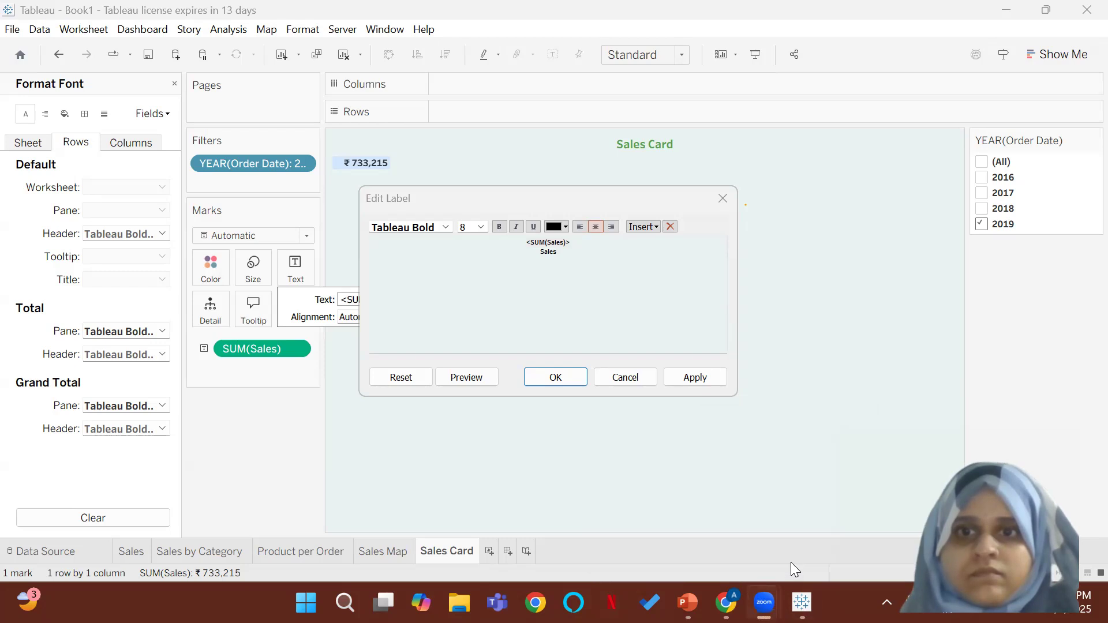
{"action": "left_click", "coordinate": [764, 602]}
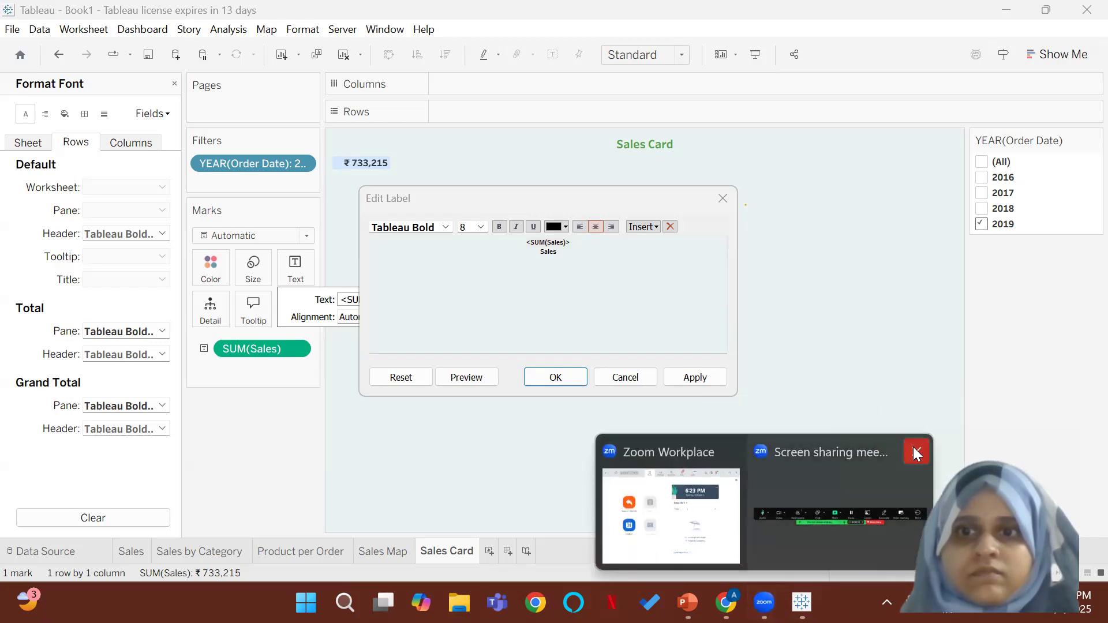
{"action": "left_click", "coordinate": [916, 453]}
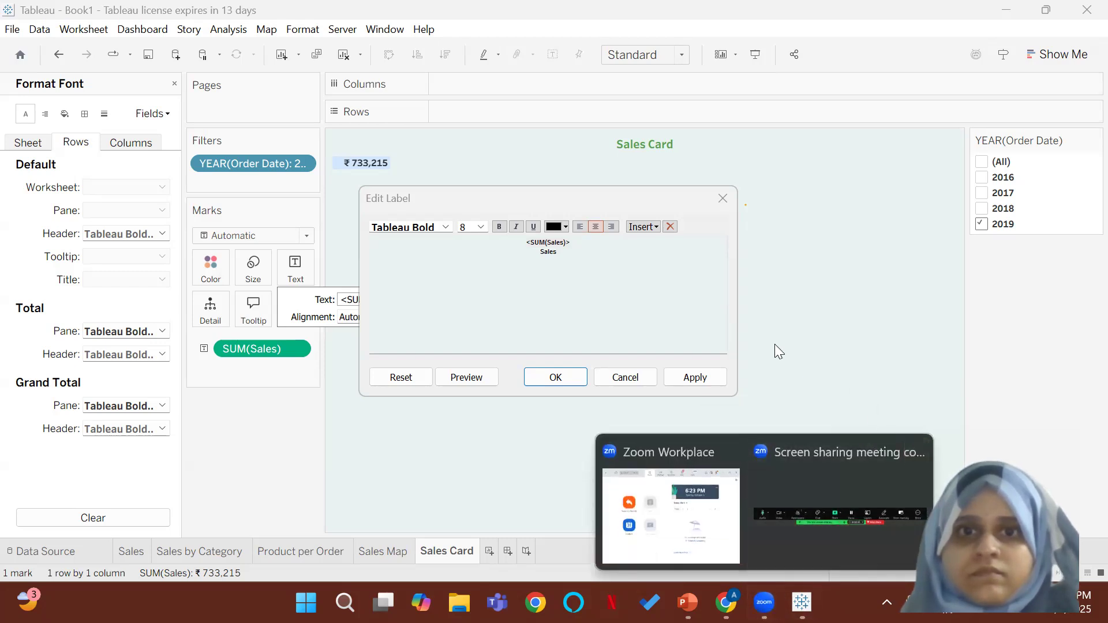
{"action": "mouse_move", "coordinate": [777, 602]}
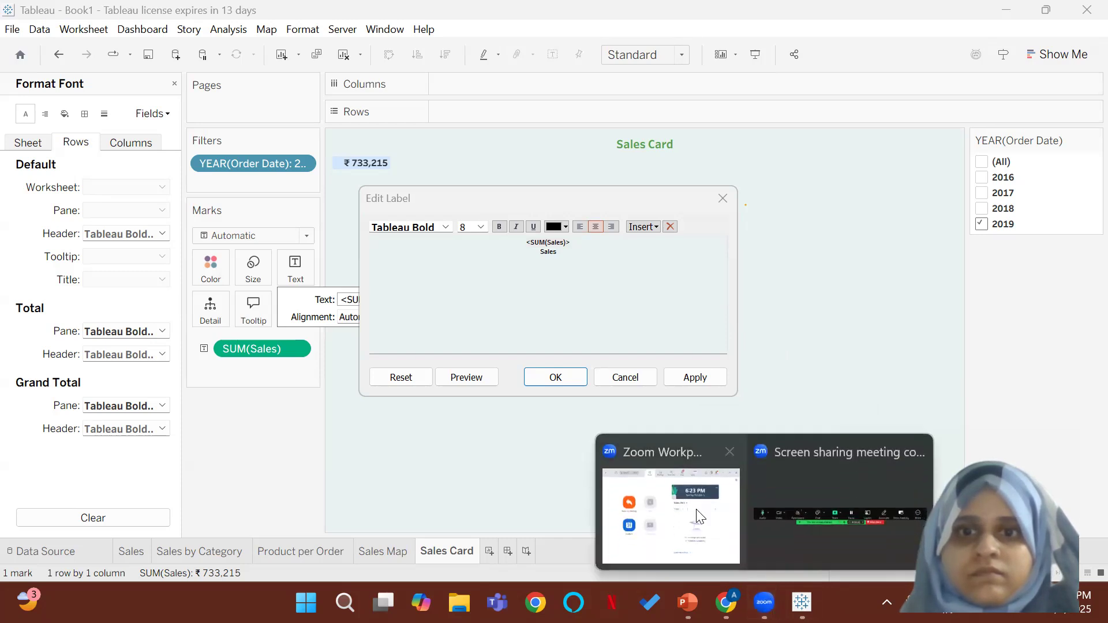
{"action": "left_click", "coordinate": [752, 589]}
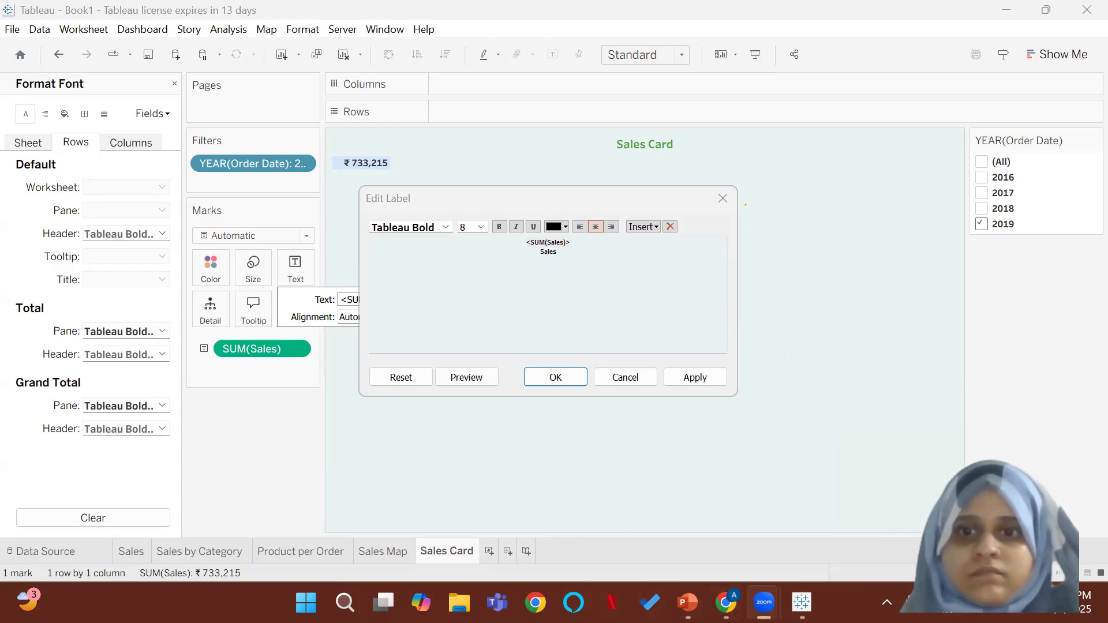
{"action": "right_click", "coordinate": [755, 595]}
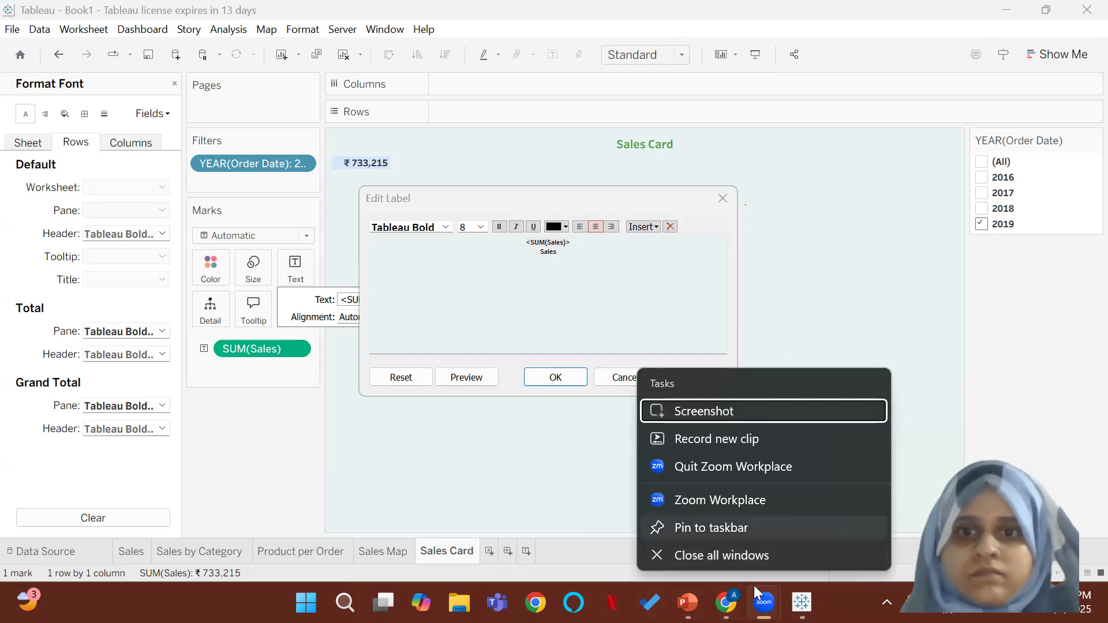
{"action": "left_click", "coordinate": [753, 411]}
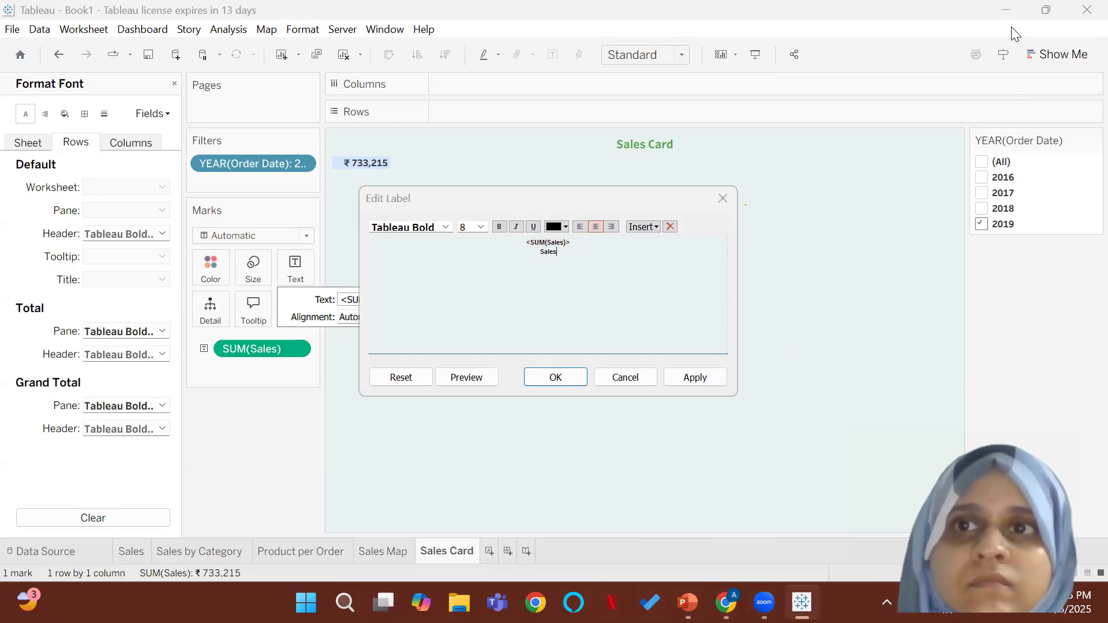
Step: Discard the label edit and open the formatting options for the sales value in the view
{"action": "left_click", "coordinate": [723, 199]}
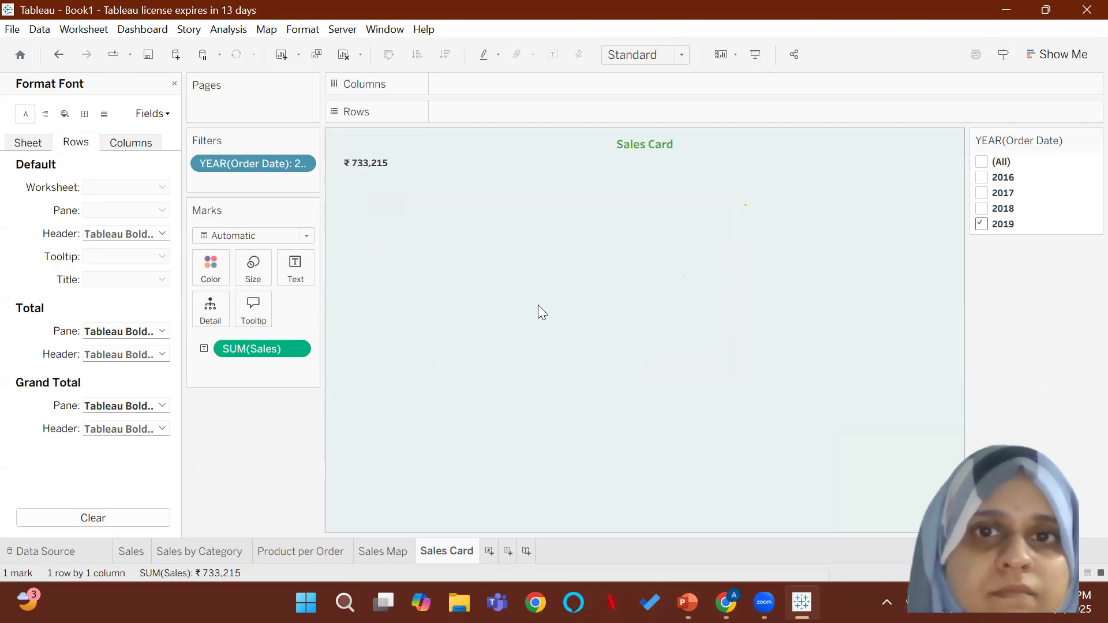
{"action": "mouse_move", "coordinate": [363, 168]}
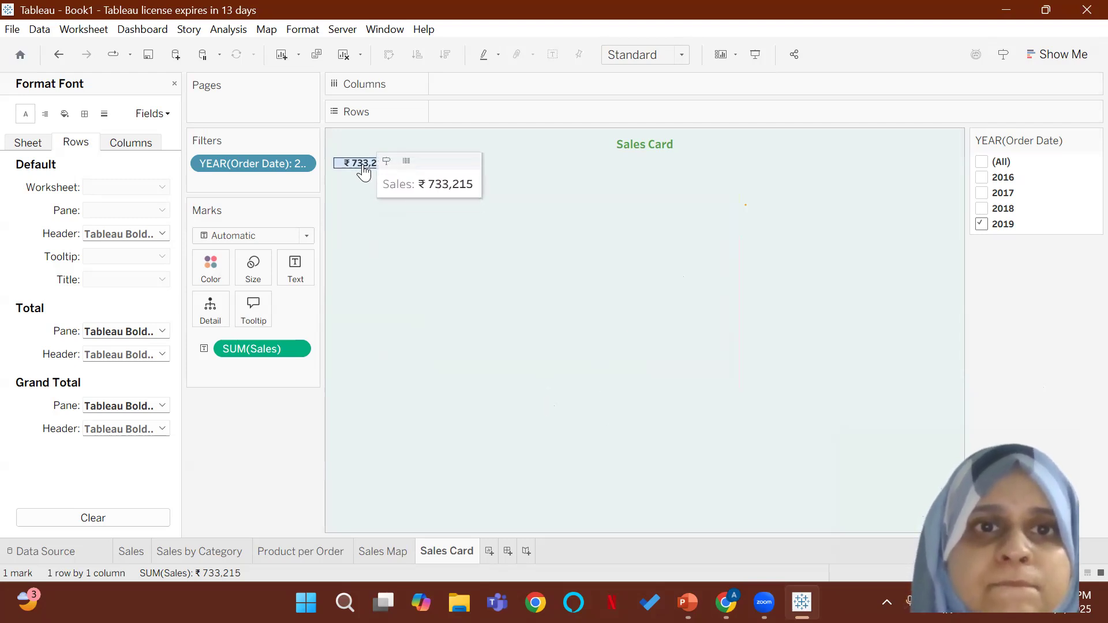
{"action": "right_click", "coordinate": [361, 162]}
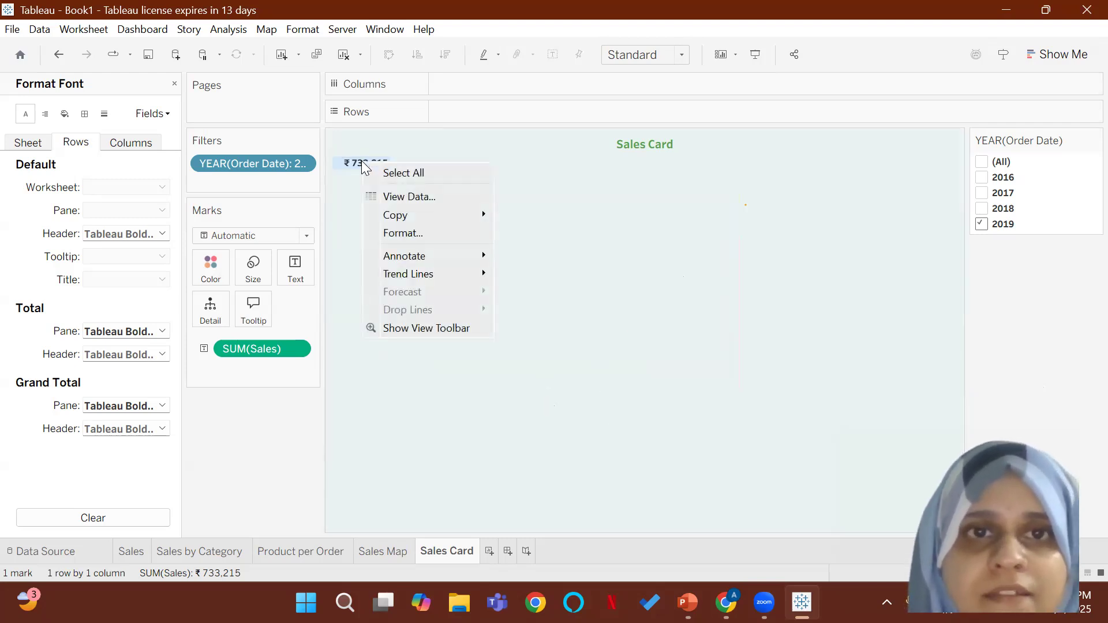
{"action": "left_click", "coordinate": [407, 232]}
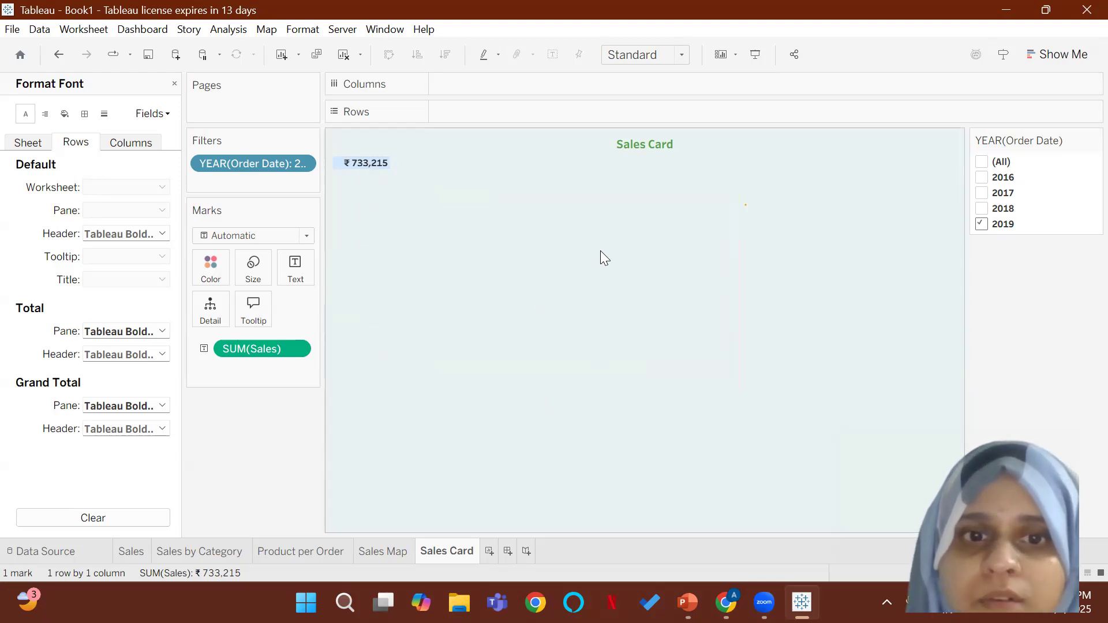
{"action": "right_click", "coordinate": [363, 168]}
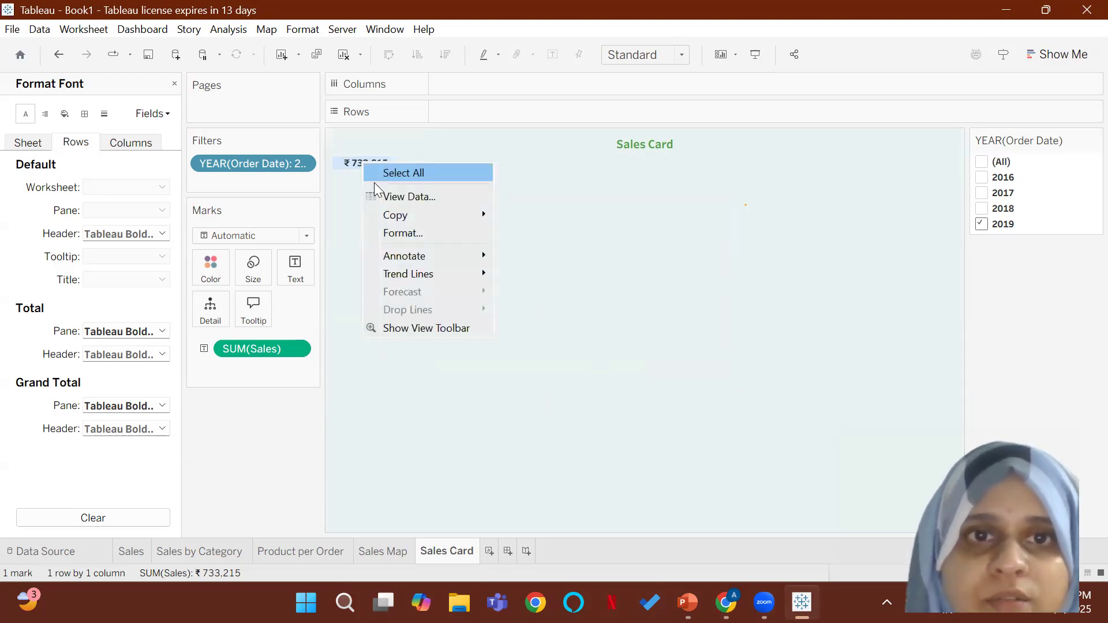
{"action": "left_click", "coordinate": [396, 231]}
{"action": "left_click", "coordinate": [396, 231]}
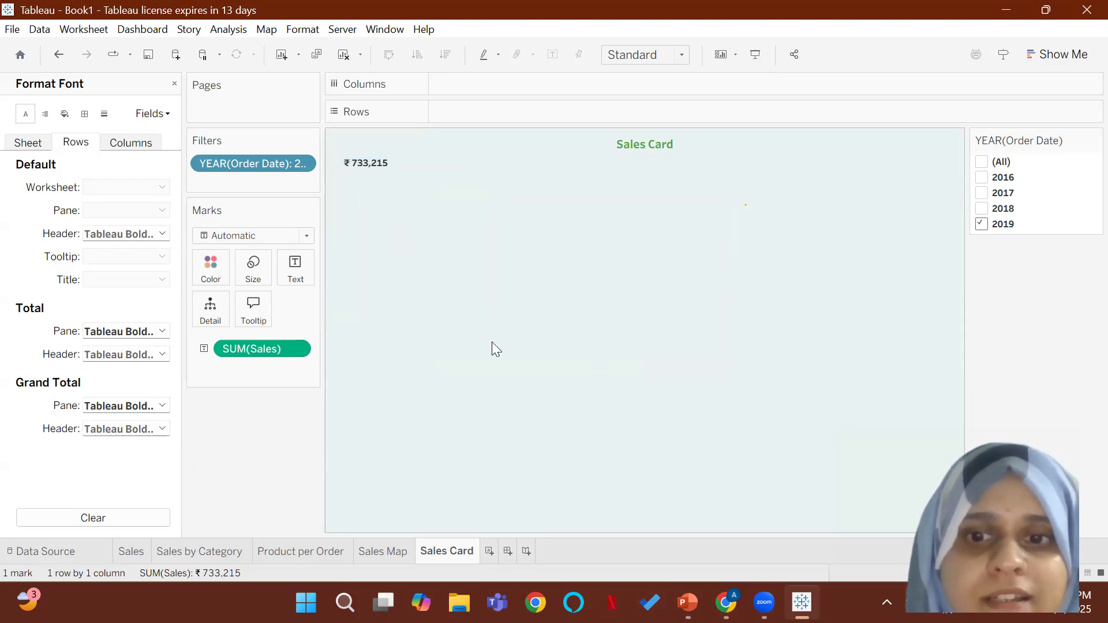
Step: Look at the reference dashboard's Sales card in PowerPoint once more, and switch back to Tableau
{"action": "left_click", "coordinate": [1107, 619]}
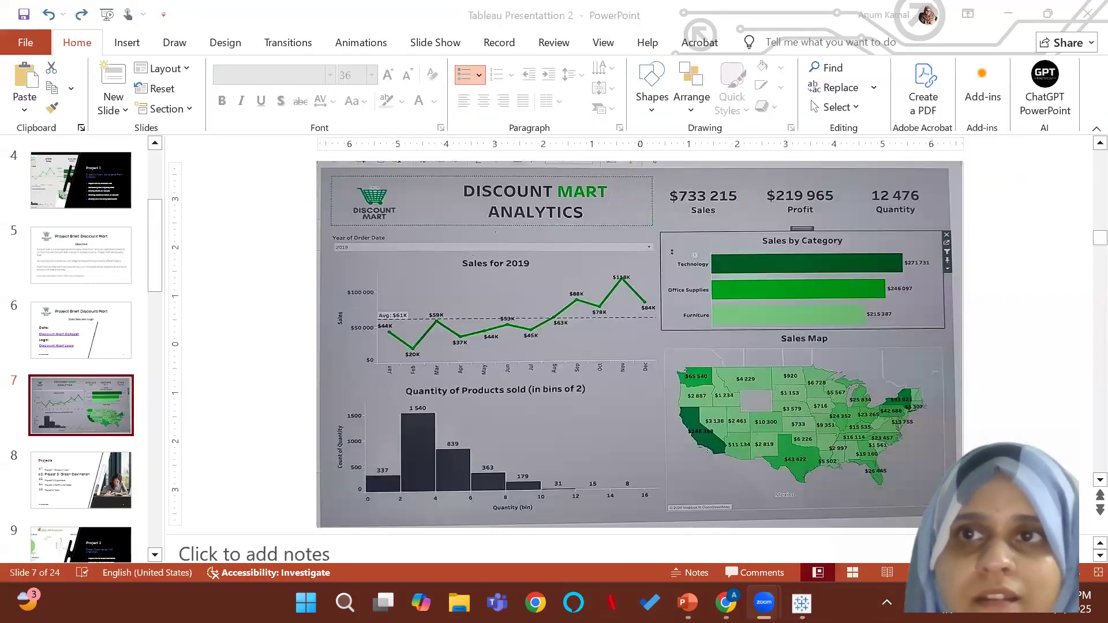
{"action": "left_click", "coordinate": [802, 603]}
{"action": "left_click", "coordinate": [764, 603]}
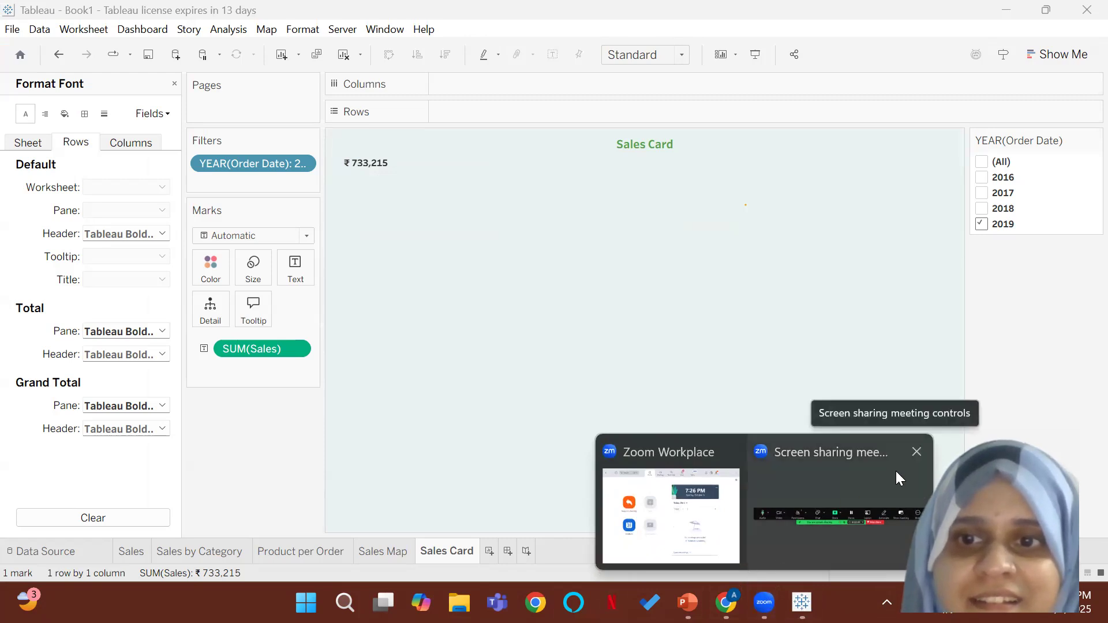
{"action": "left_click", "coordinate": [857, 469]}
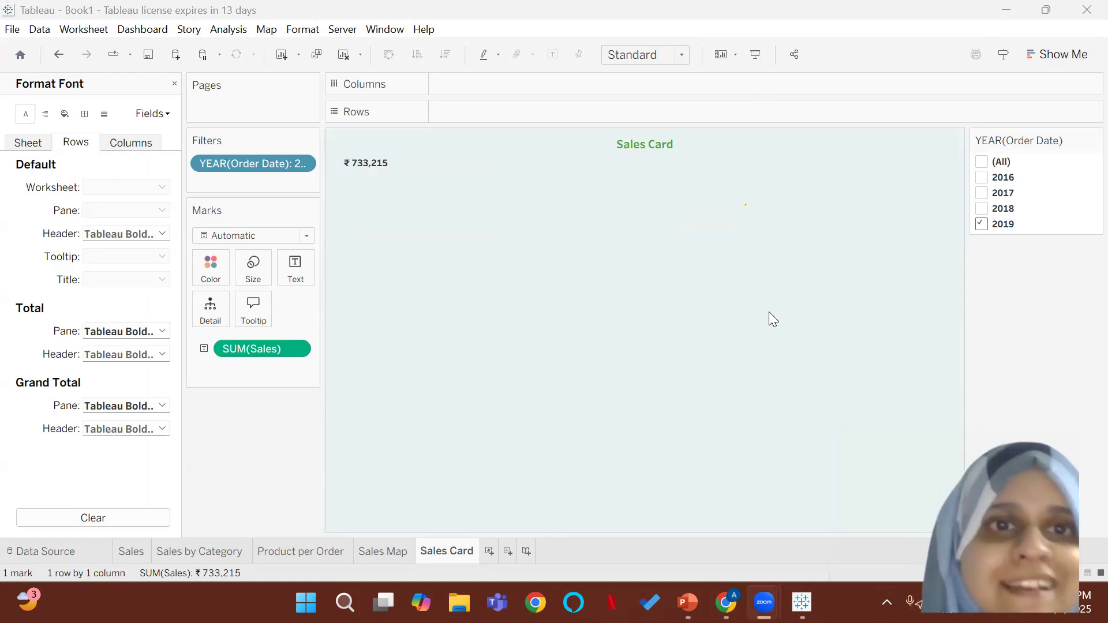
Step: Review the sheet-level font formatting for the sales value, and close the formatting options
{"action": "right_click", "coordinate": [373, 167]}
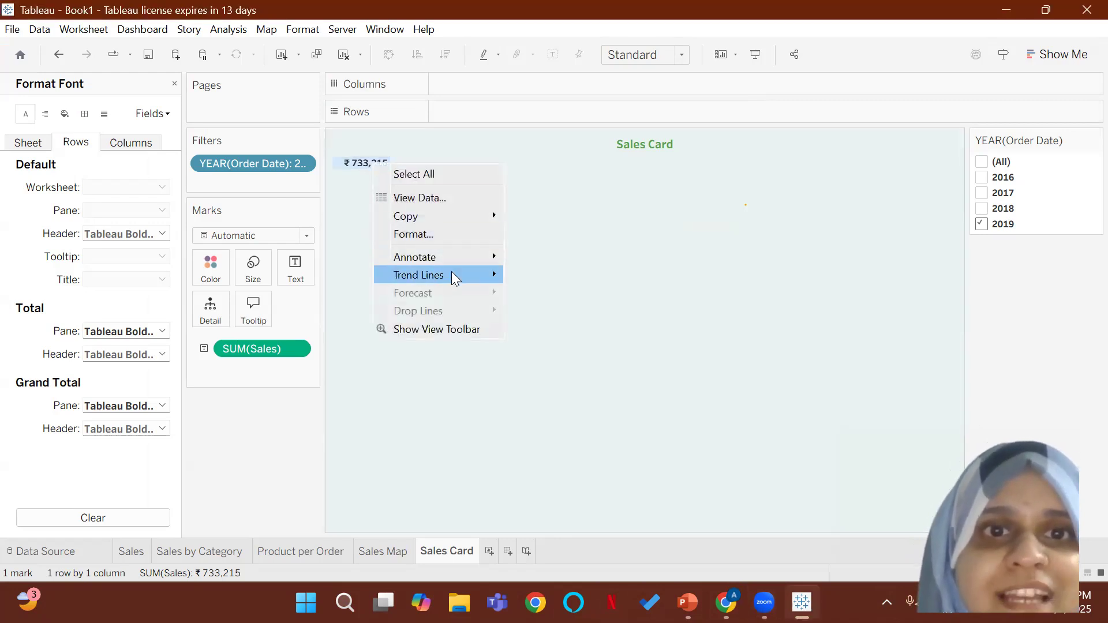
{"action": "left_click", "coordinate": [445, 234]}
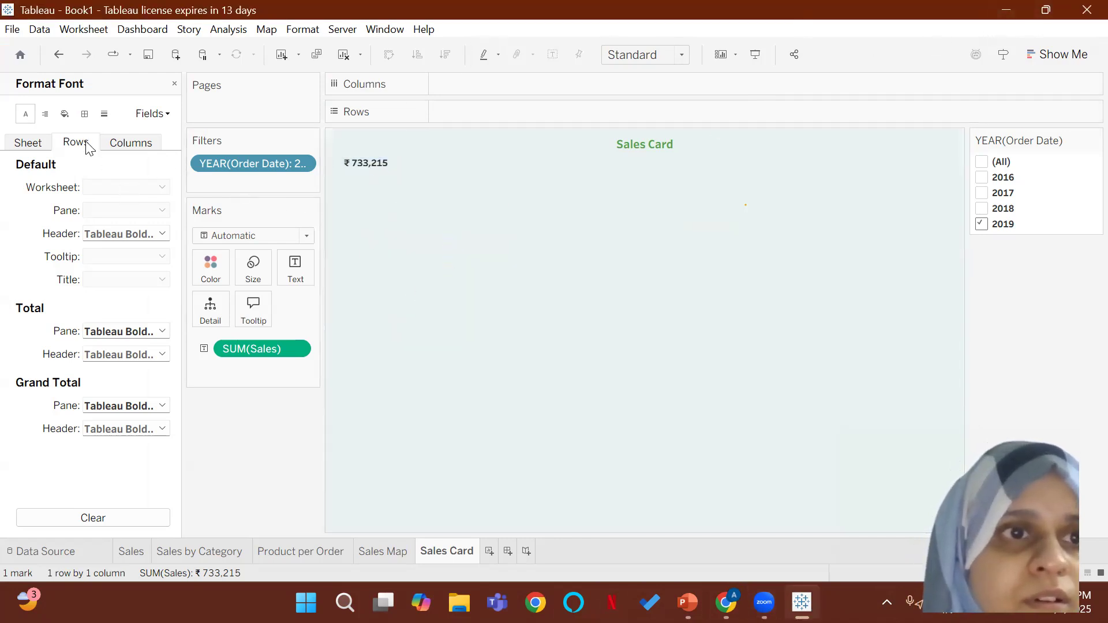
{"action": "left_click", "coordinate": [28, 142]}
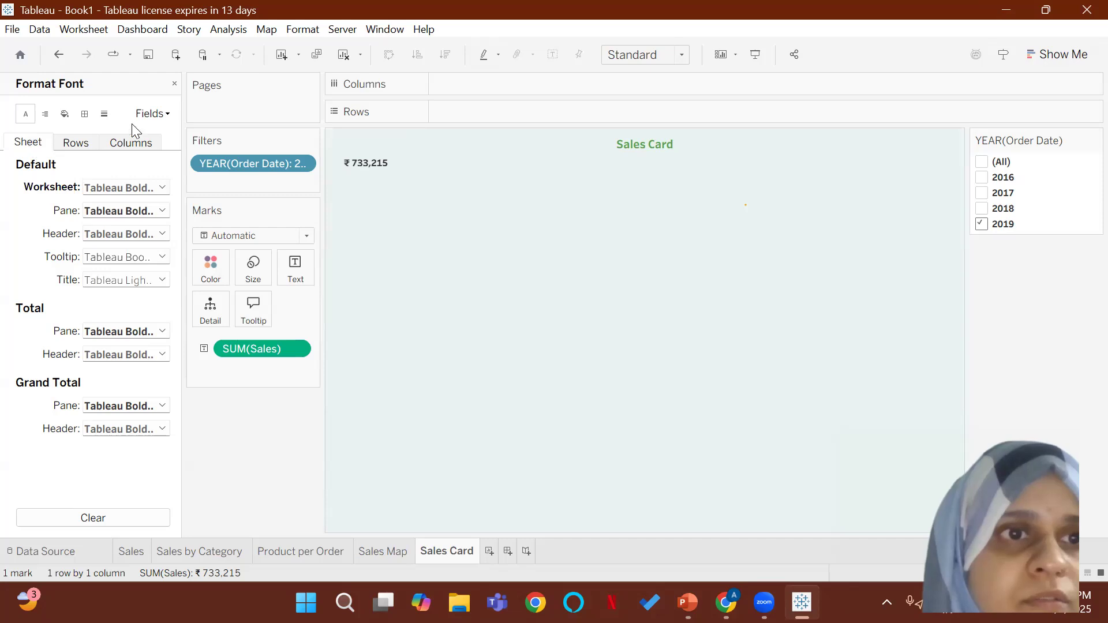
{"action": "left_click", "coordinate": [173, 86]}
Step: Add a centered second line reading "Sales" in green below the SUM(Sales) value in the mark's text label
{"action": "left_click", "coordinate": [303, 279]}
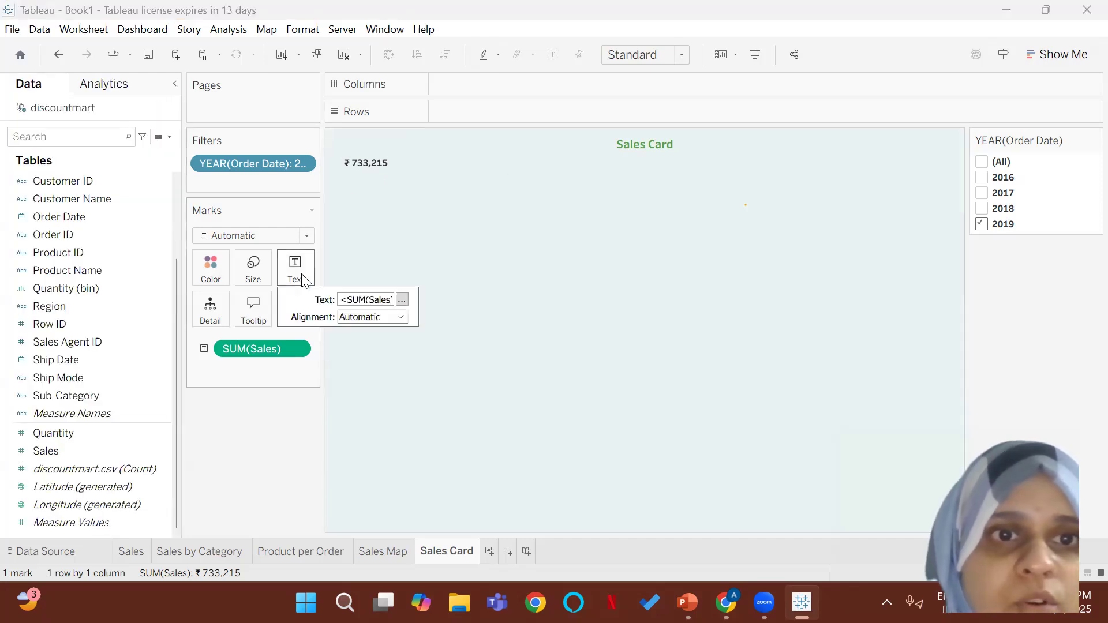
{"action": "left_click", "coordinate": [509, 271]}
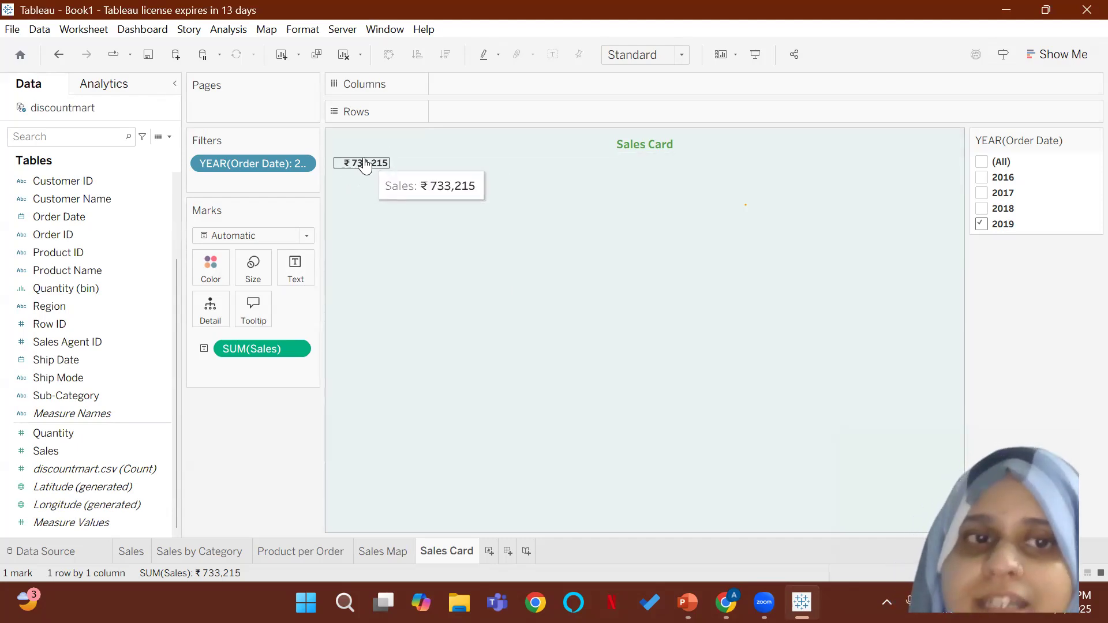
{"action": "left_click", "coordinate": [296, 279]}
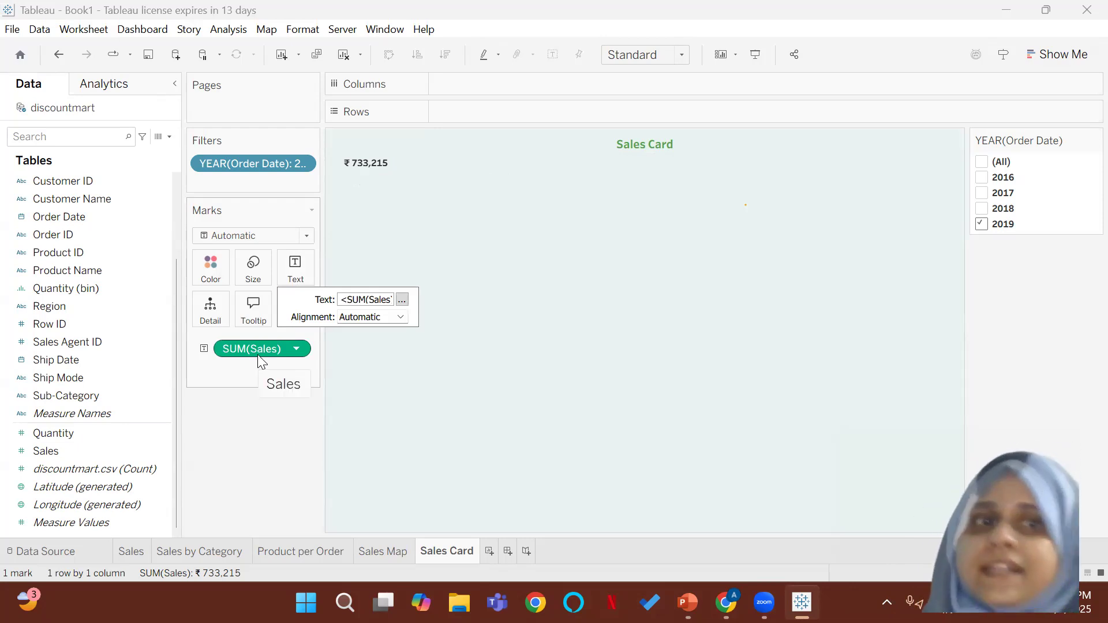
{"action": "left_click", "coordinate": [402, 300]}
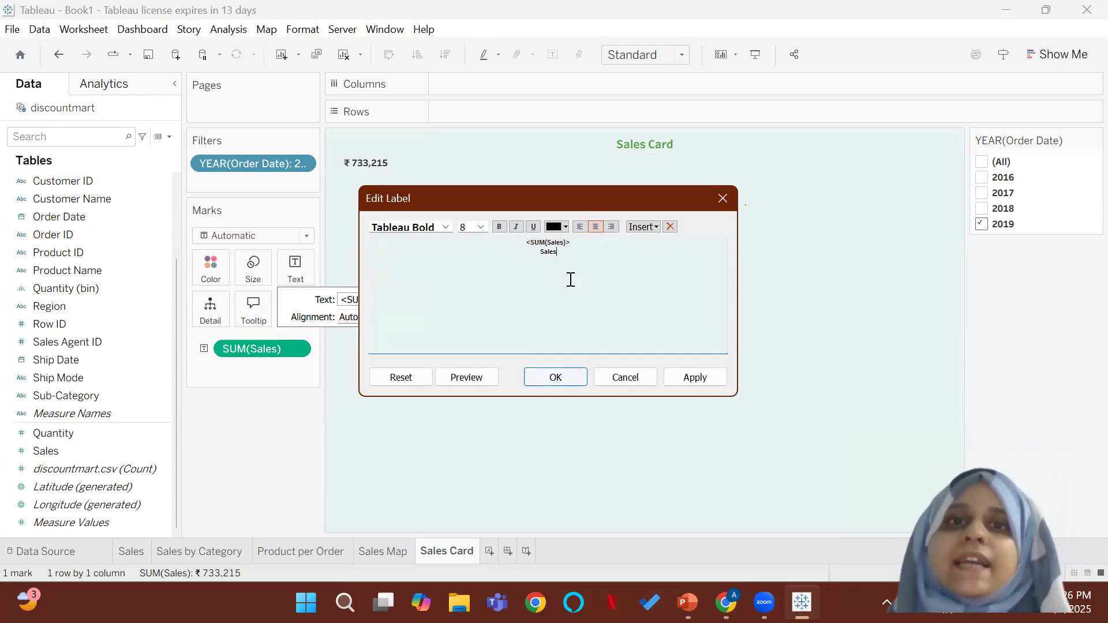
{"action": "left_click_drag", "start_coordinate": [560, 253], "coordinate": [529, 253]}
{"action": "left_click", "coordinate": [563, 222]}
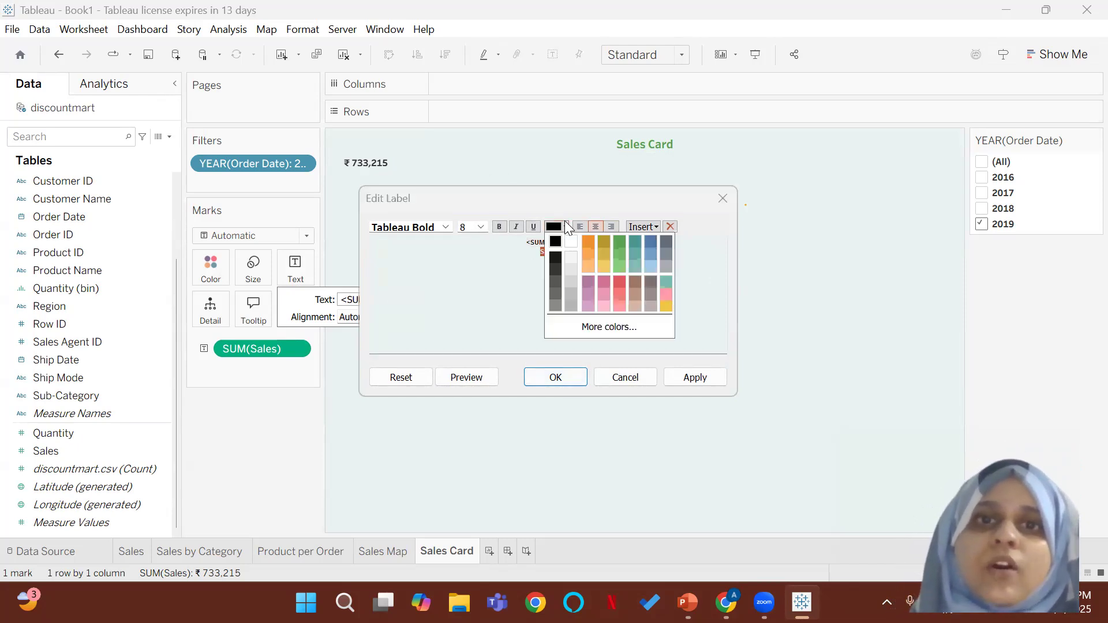
{"action": "left_click", "coordinate": [618, 240]}
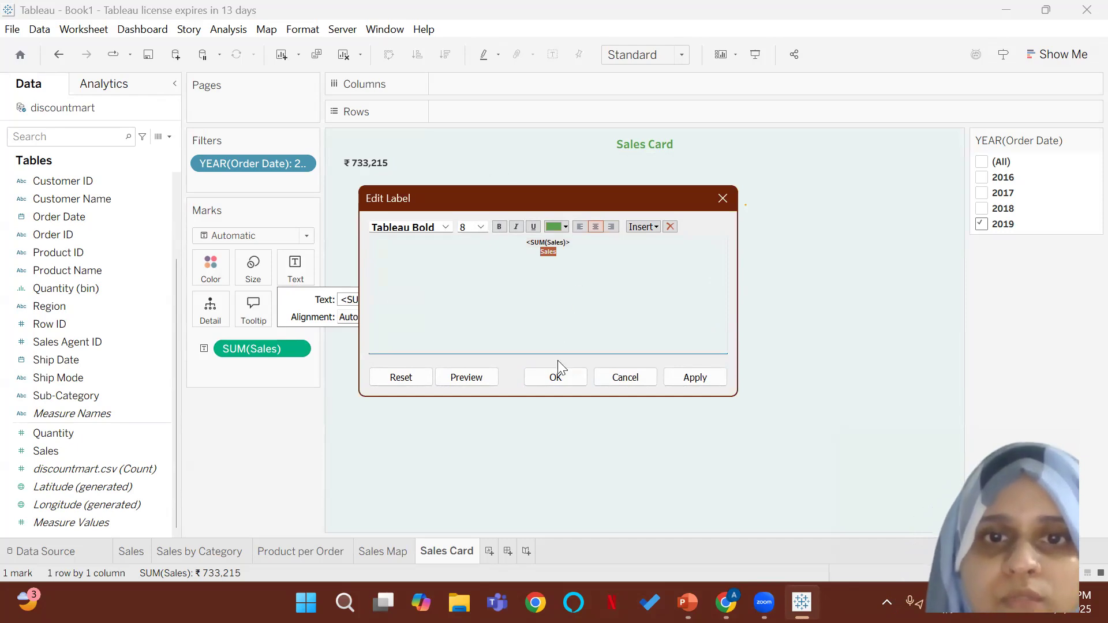
{"action": "left_click", "coordinate": [557, 376]}
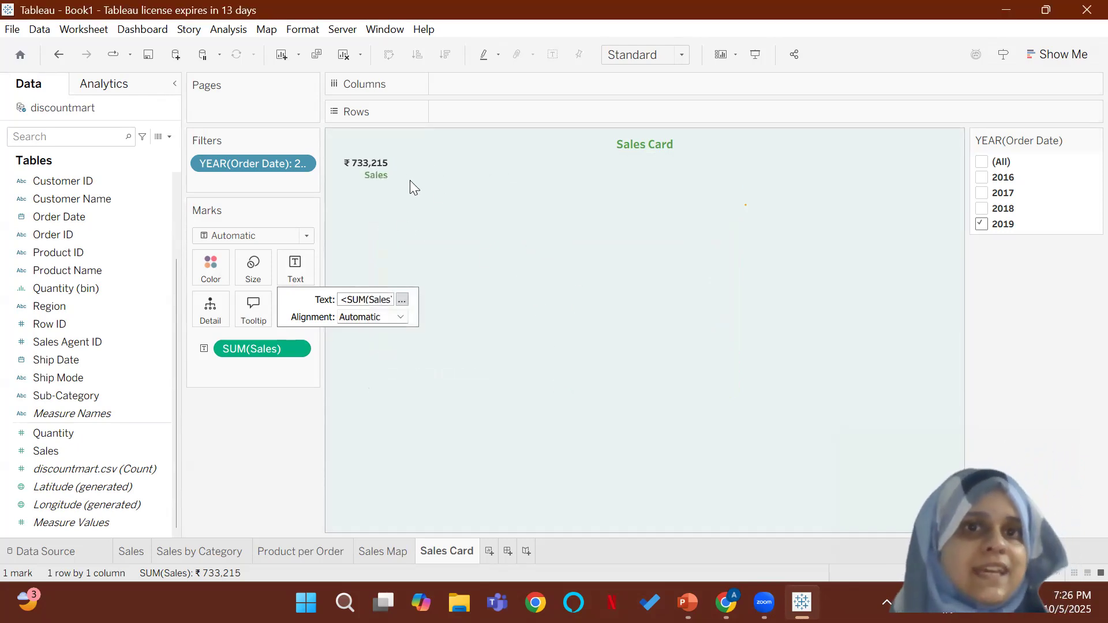
{"action": "mouse_move", "coordinate": [381, 182]}
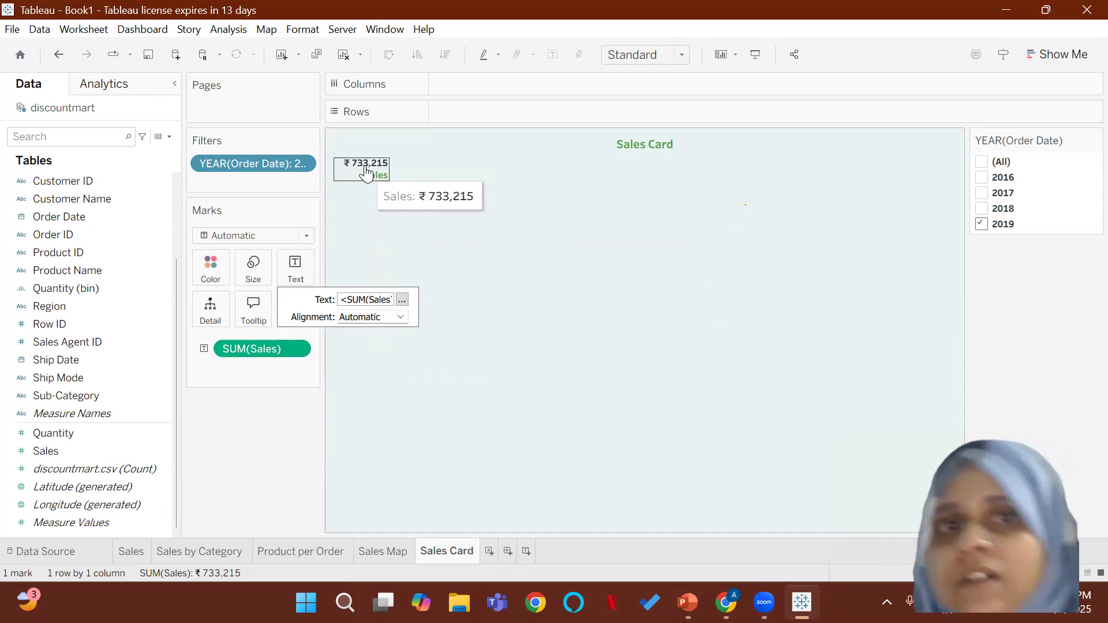
{"action": "left_click", "coordinate": [387, 214]}
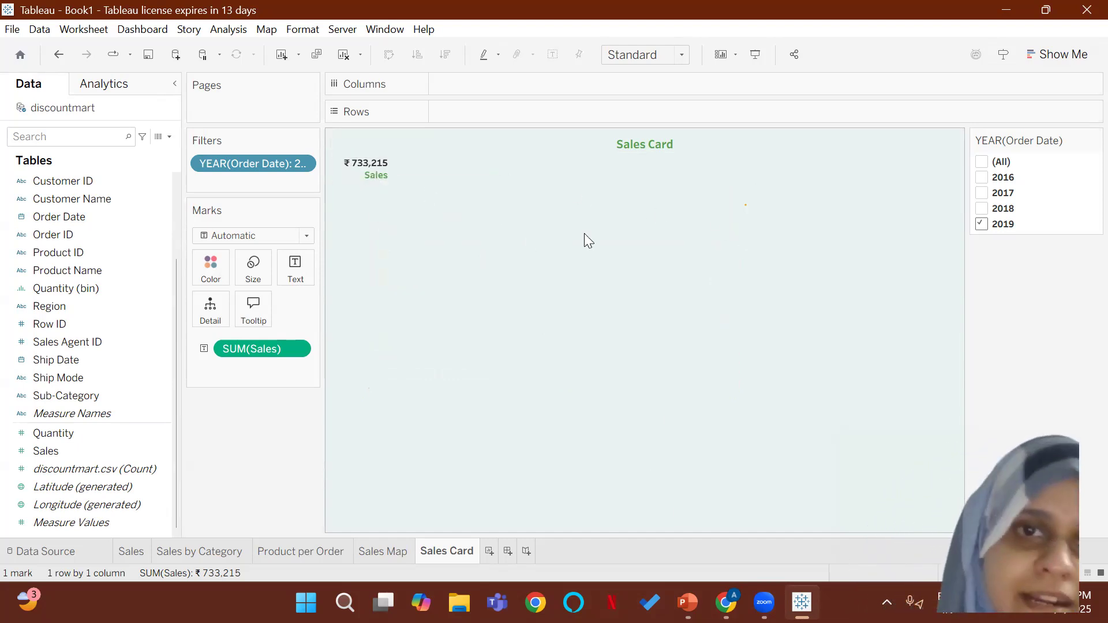
Step: Fit the sheet to Entire View and center the text mark horizontally
{"action": "left_click", "coordinate": [655, 56]}
{"action": "left_click", "coordinate": [658, 125]}
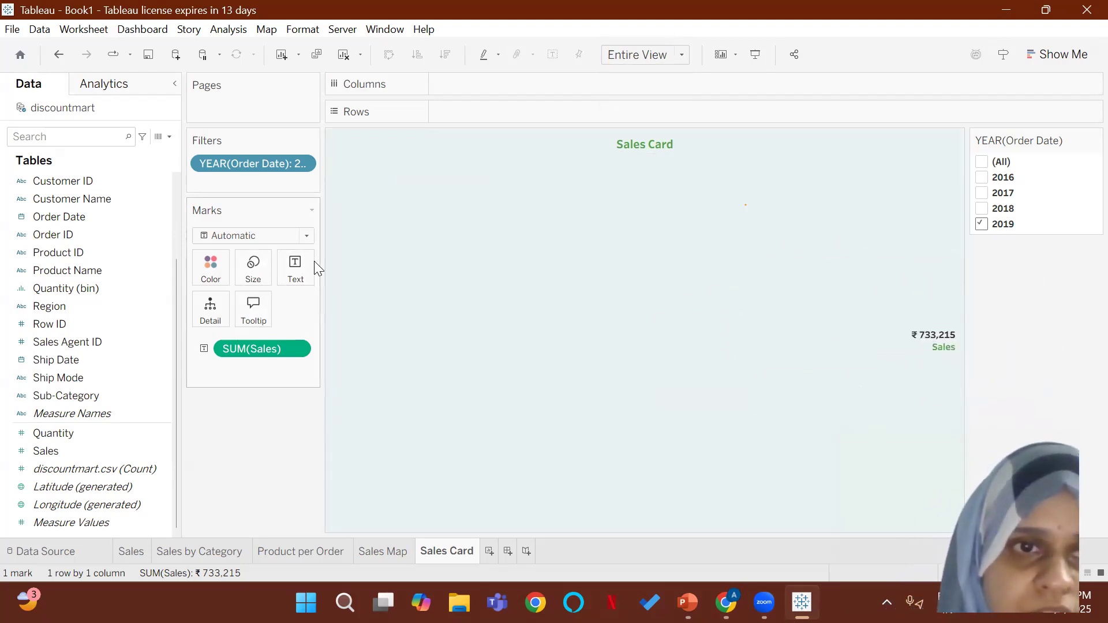
{"action": "left_click", "coordinate": [296, 267]}
{"action": "left_click", "coordinate": [365, 317]}
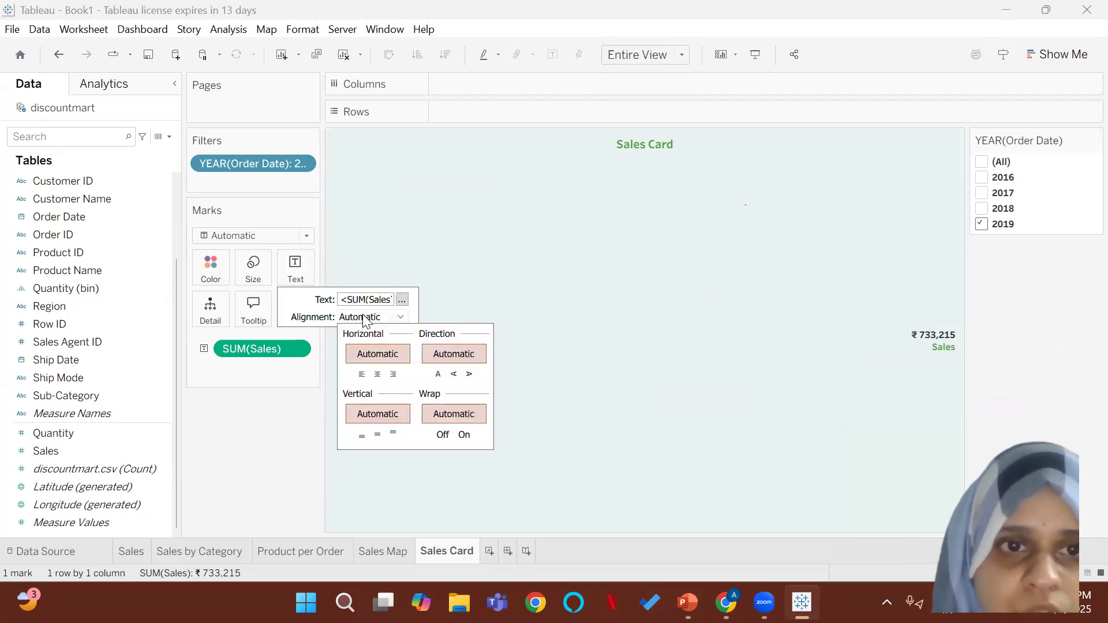
{"action": "left_click", "coordinate": [378, 375]}
{"action": "left_click", "coordinate": [713, 388]}
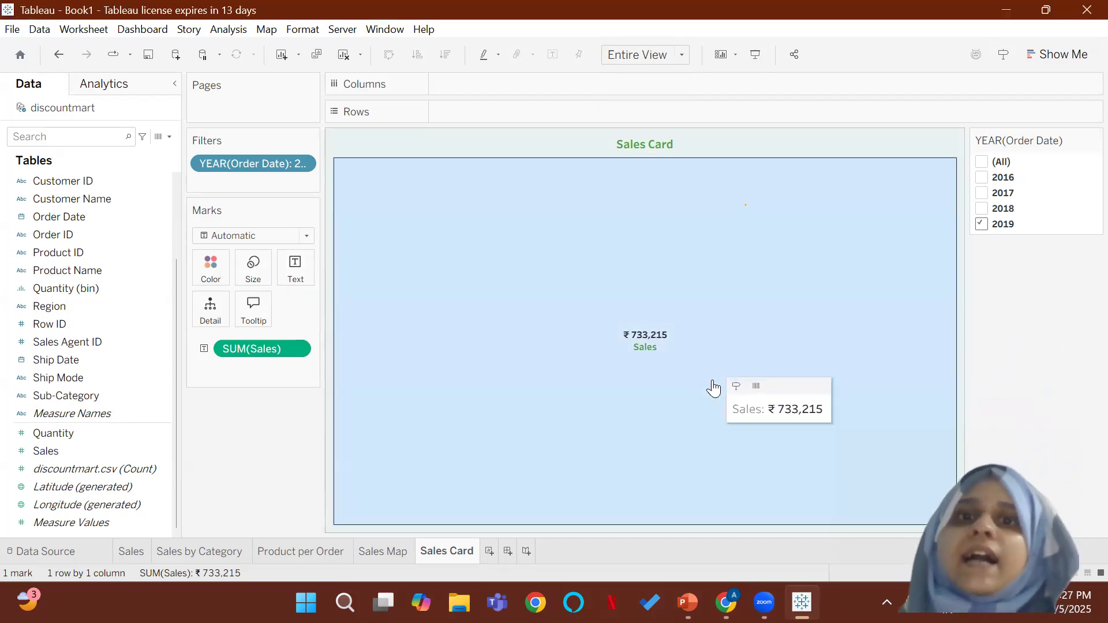
Step: Set the font size of both lines in the mark's text label to 9
{"action": "left_click", "coordinate": [296, 268]}
{"action": "left_click", "coordinate": [402, 300]}
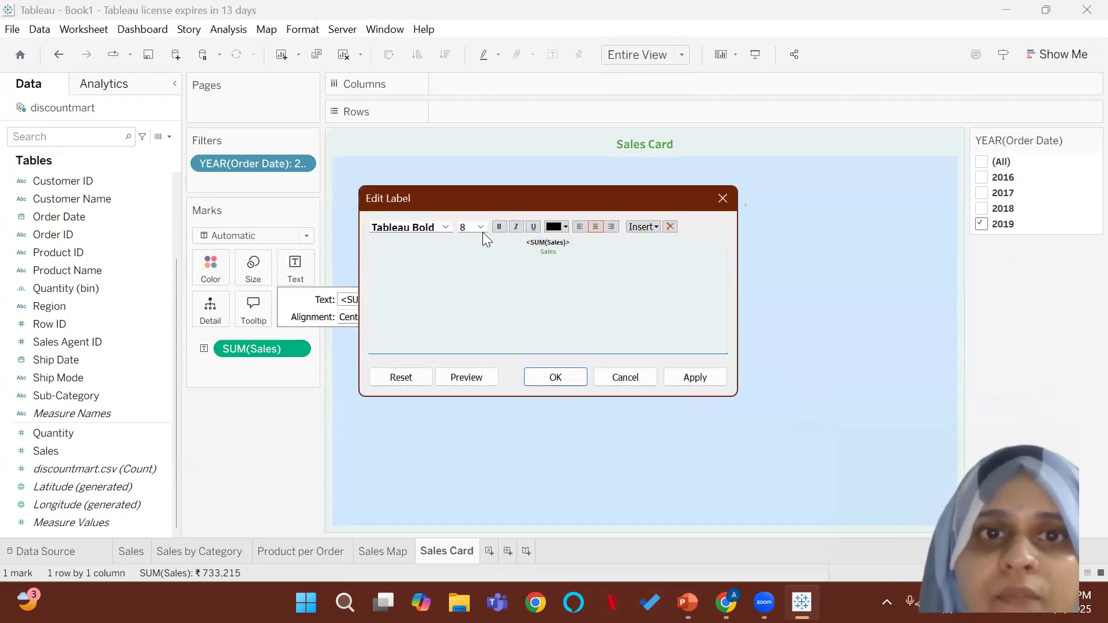
{"action": "left_click_drag", "start_coordinate": [564, 254], "coordinate": [517, 241]}
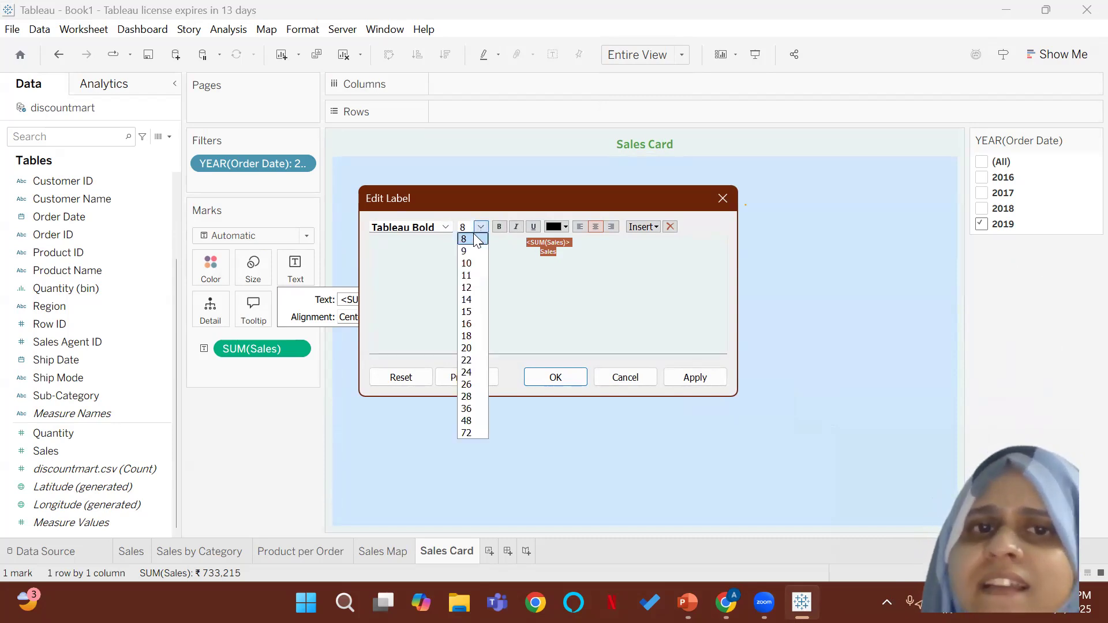
{"action": "left_click", "coordinate": [474, 251]}
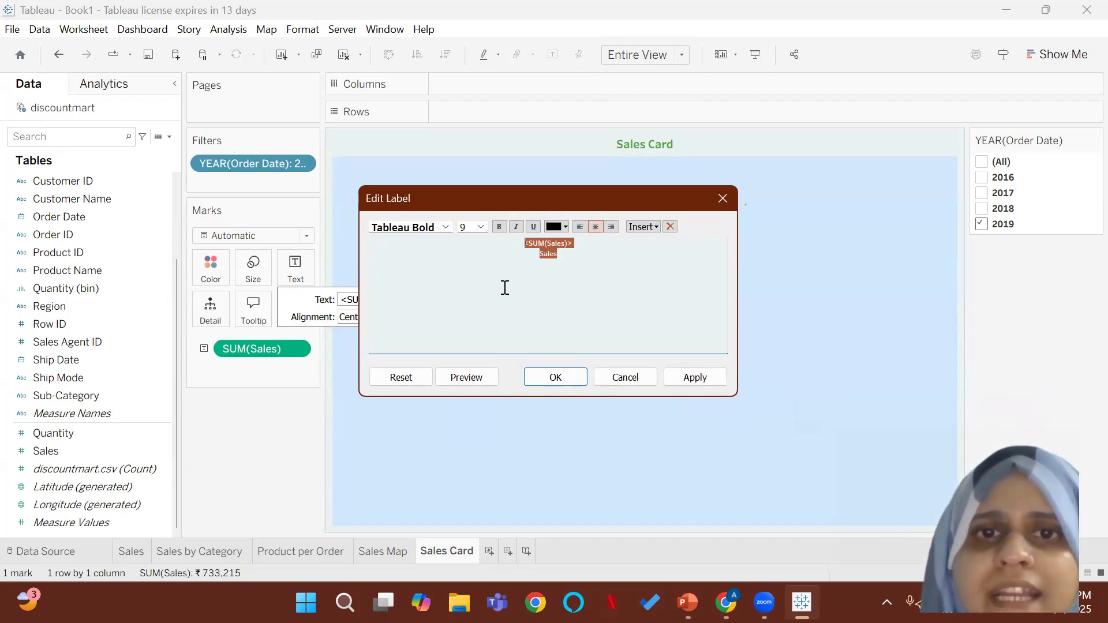
{"action": "left_click", "coordinate": [578, 381]}
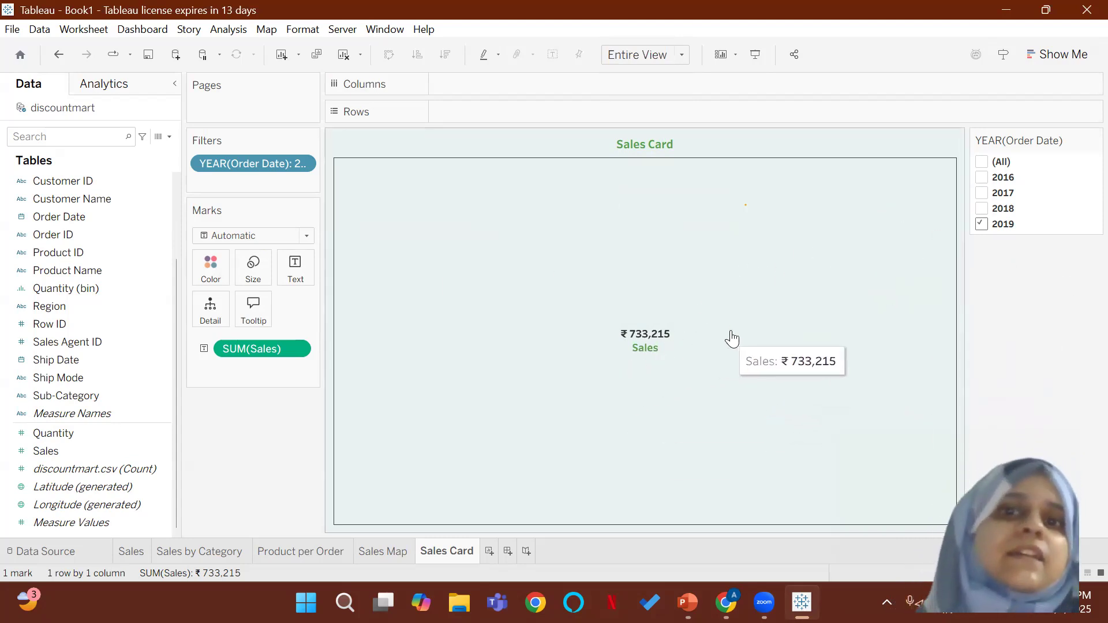
Step: Test the card by switching the order year filter to 2016, and restore the filter to 2019 only
{"action": "left_click", "coordinate": [981, 178]}
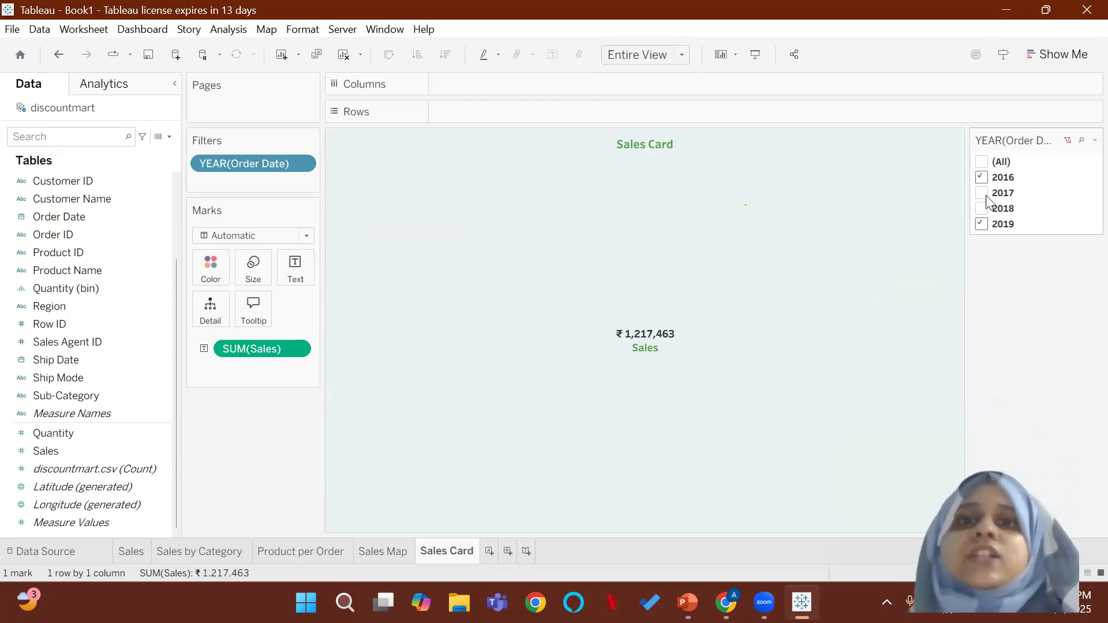
{"action": "left_click", "coordinate": [982, 224]}
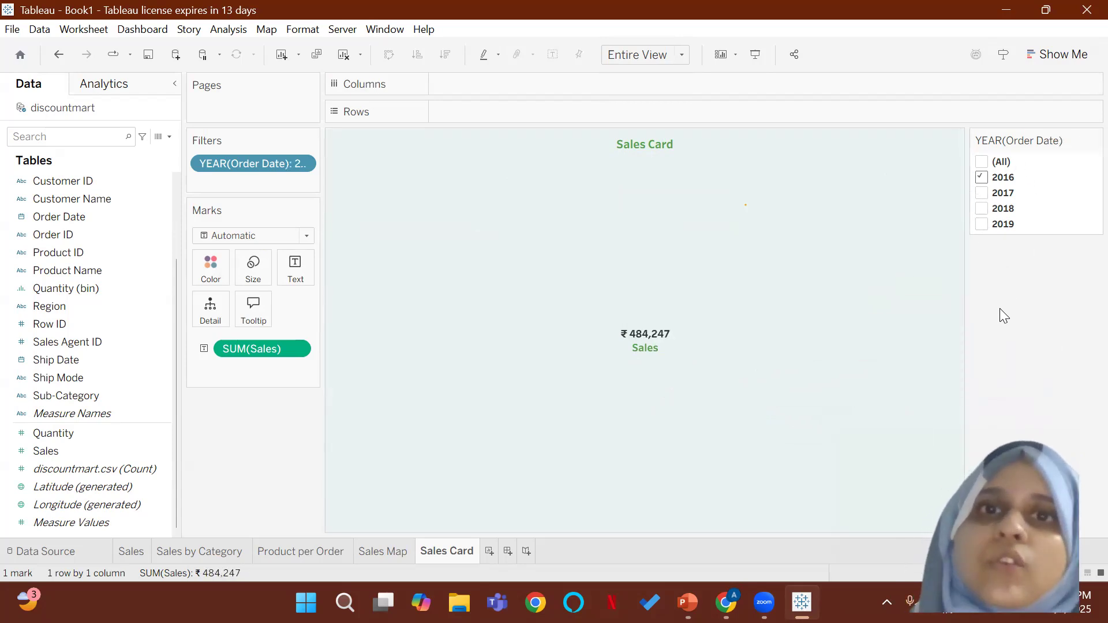
{"action": "left_click", "coordinate": [984, 178]}
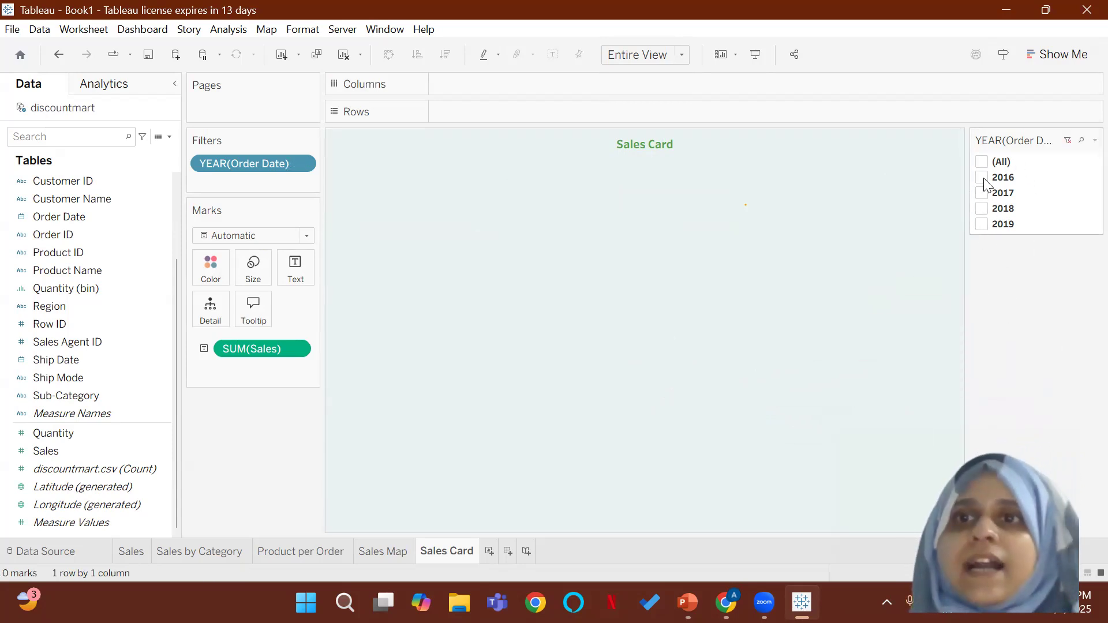
{"action": "left_click", "coordinate": [981, 225]}
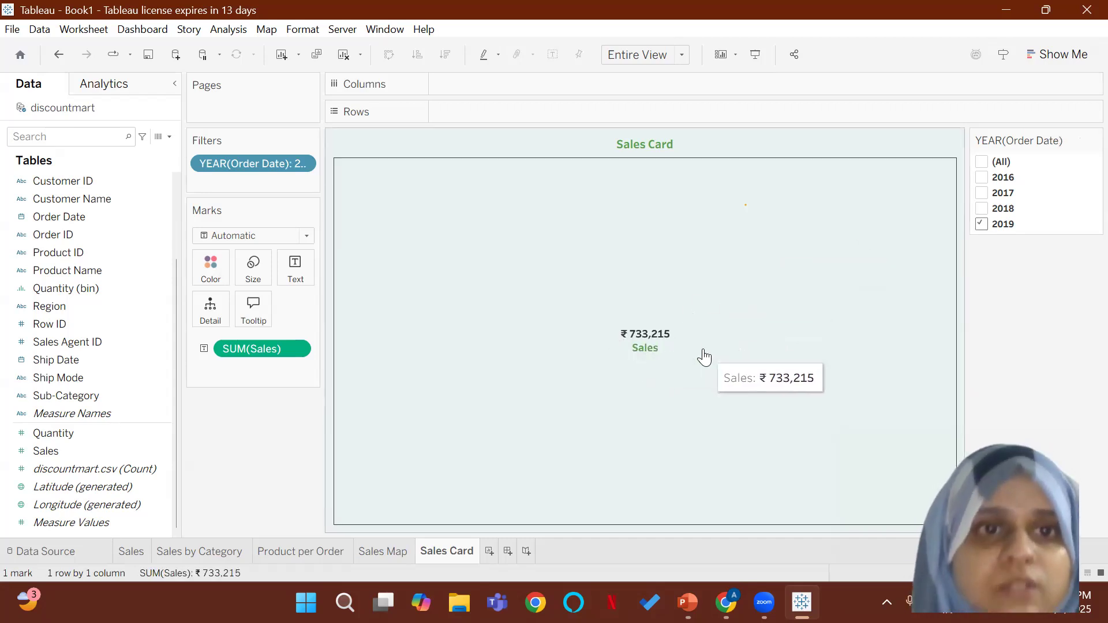
Step: Examine which fields can be inserted into the mark's text label, and close the label editor
{"action": "left_click", "coordinate": [292, 278]}
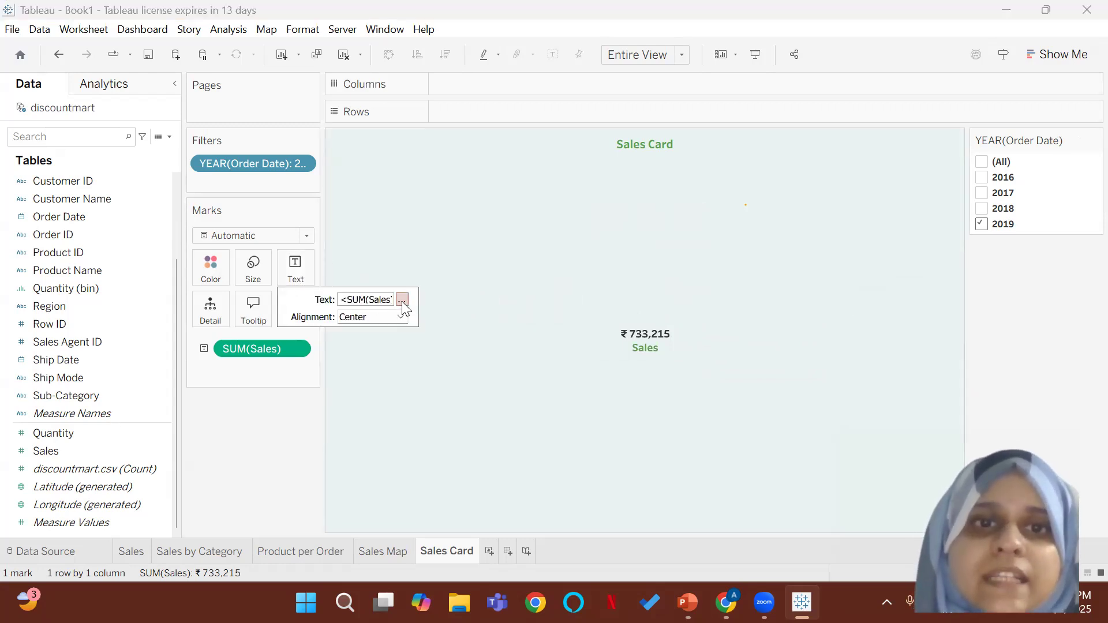
{"action": "left_click", "coordinate": [402, 300]}
{"action": "left_click", "coordinate": [569, 256]}
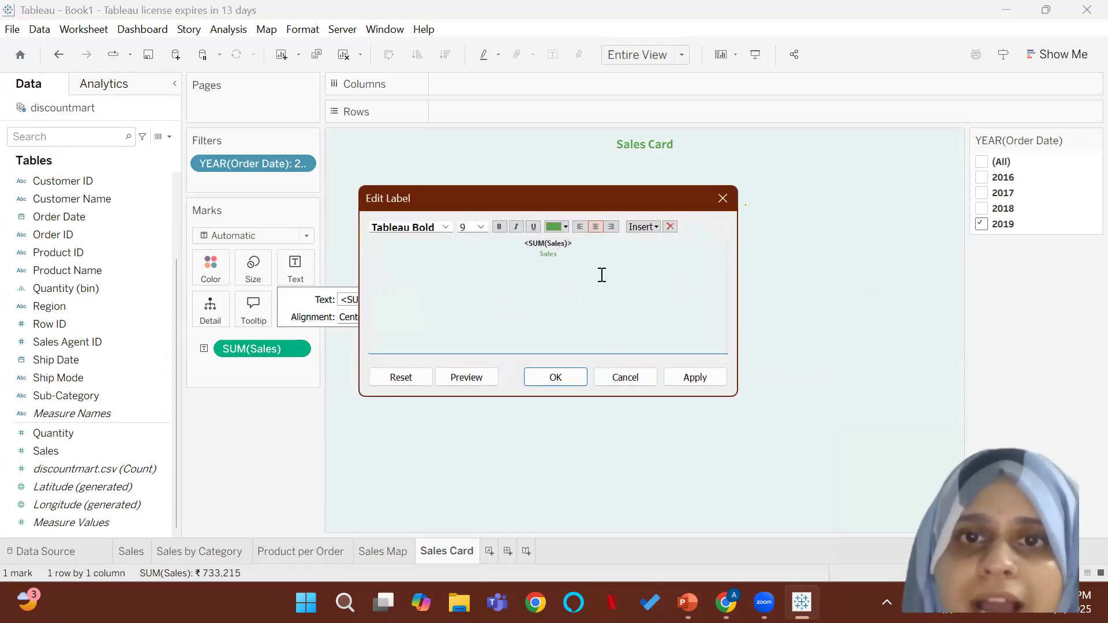
{"action": "left_click", "coordinate": [644, 228]}
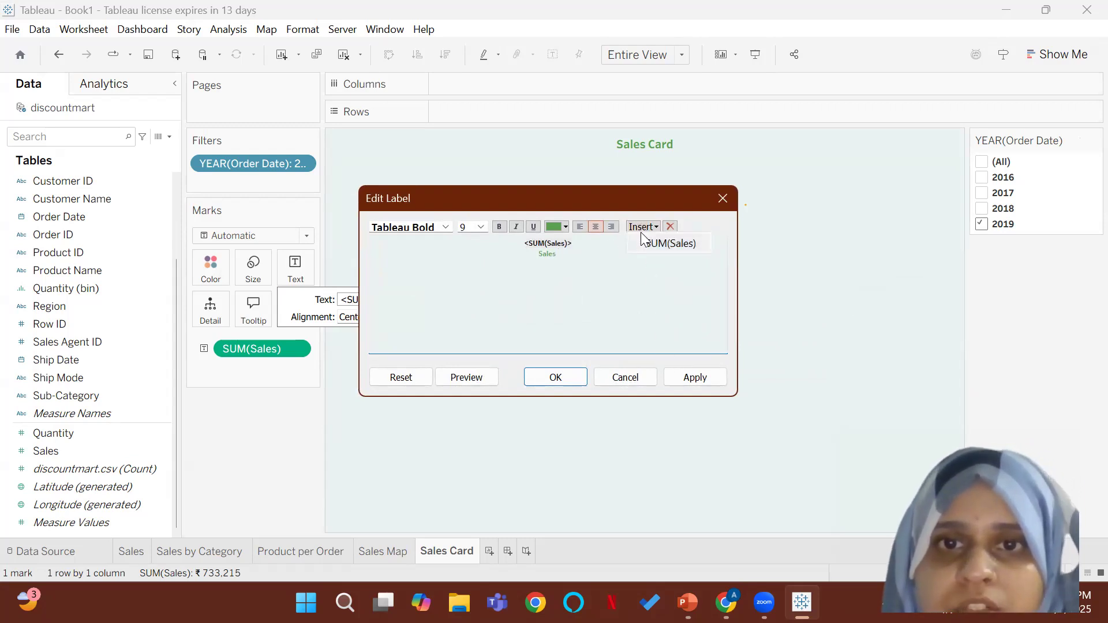
{"action": "left_click", "coordinate": [647, 231]}
{"action": "left_click", "coordinate": [650, 226]}
{"action": "left_click", "coordinate": [651, 226]}
{"action": "left_click", "coordinate": [633, 302]}
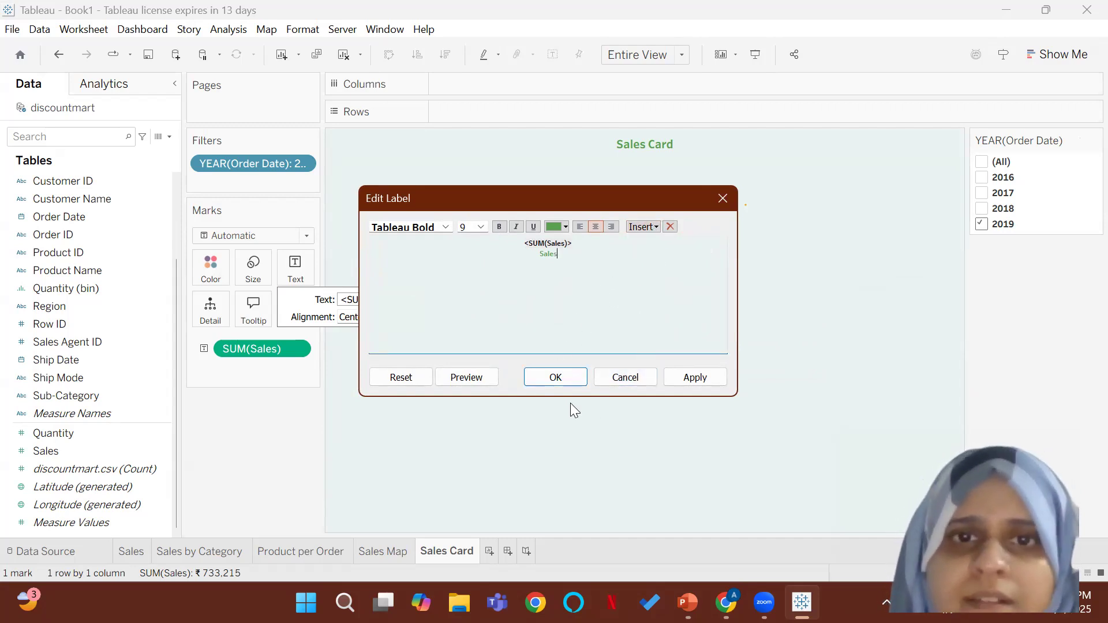
{"action": "left_click", "coordinate": [568, 379]}
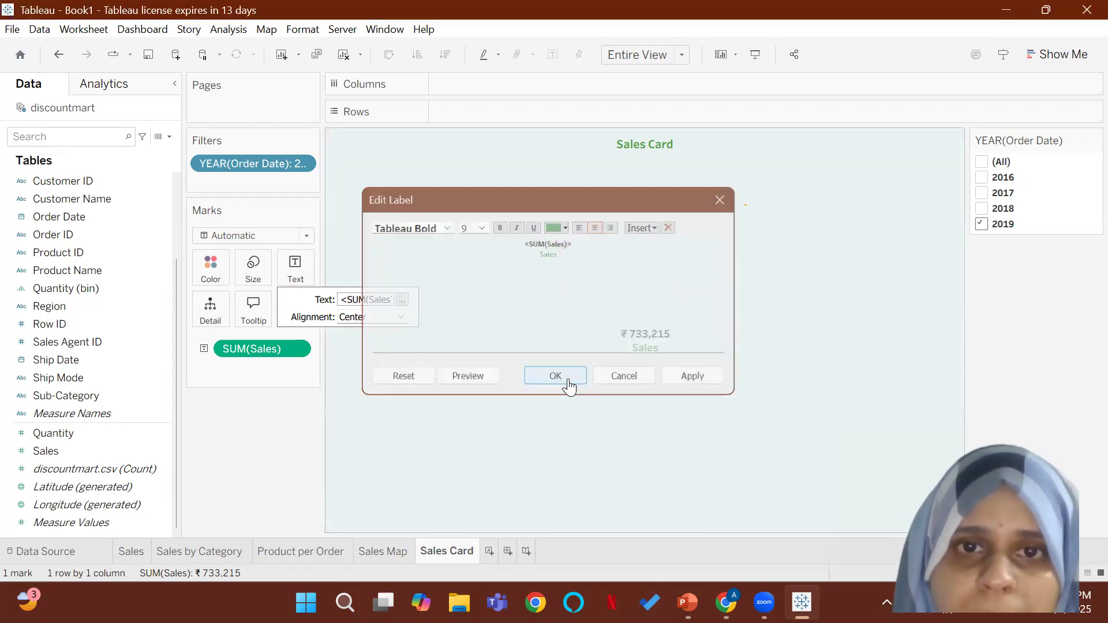
{"action": "left_click", "coordinate": [820, 310]}
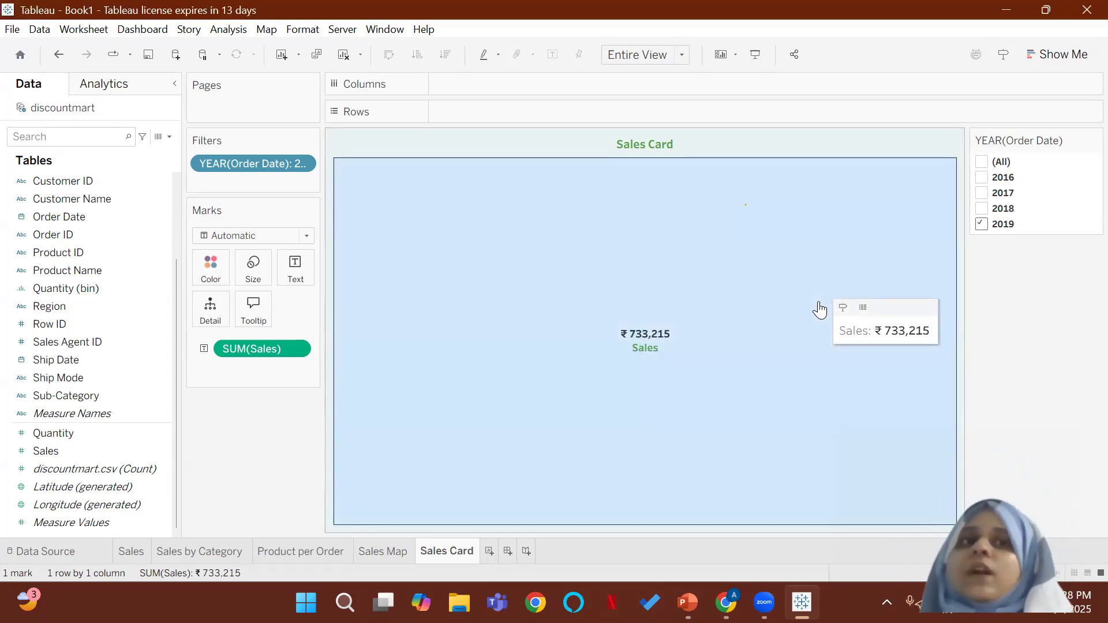
{"action": "left_click", "coordinate": [1083, 382]}
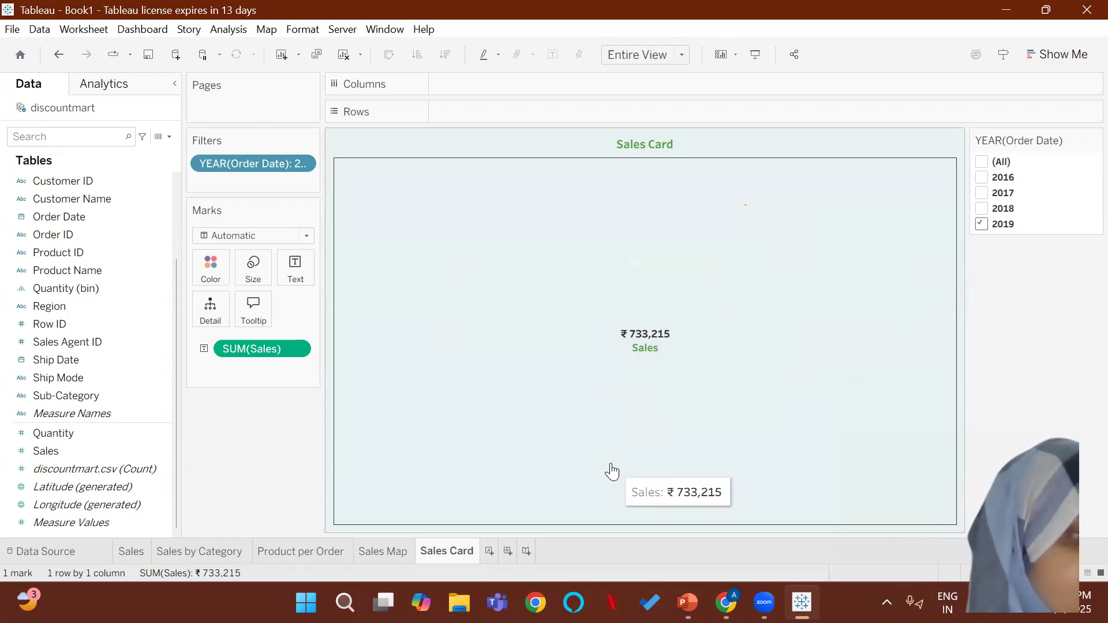
Step: Duplicate the Sales Card worksheet and rename the copy "Quantity"
{"action": "right_click", "coordinate": [467, 552]}
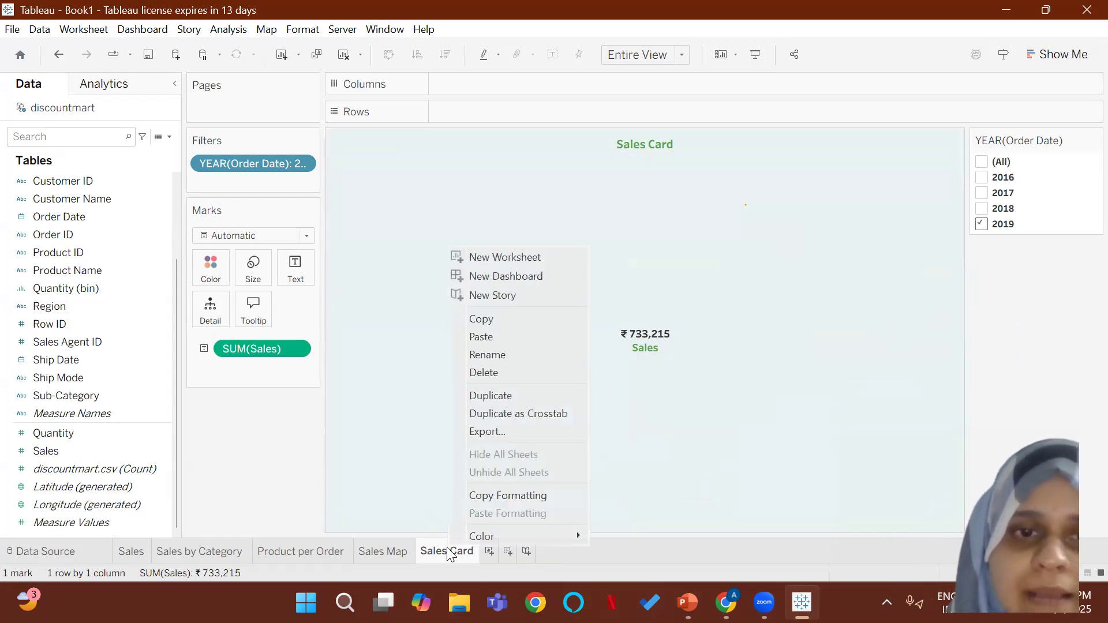
{"action": "left_click", "coordinate": [499, 393]}
{"action": "right_click", "coordinate": [532, 550]}
{"action": "left_click", "coordinate": [580, 357]}
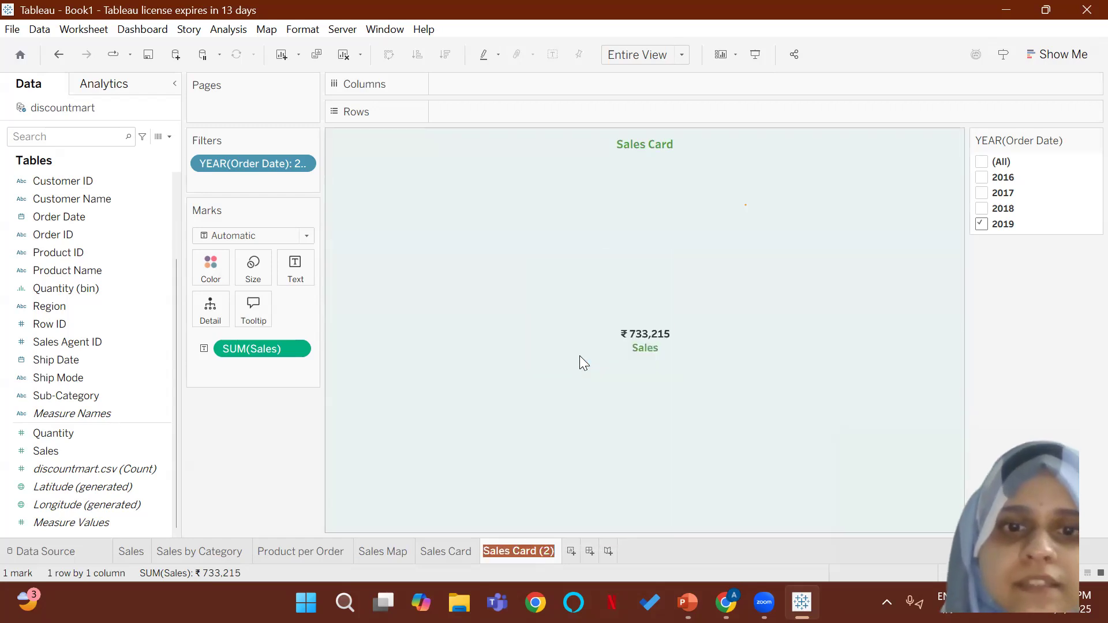
{"action": "type", "text": "Quantity"}
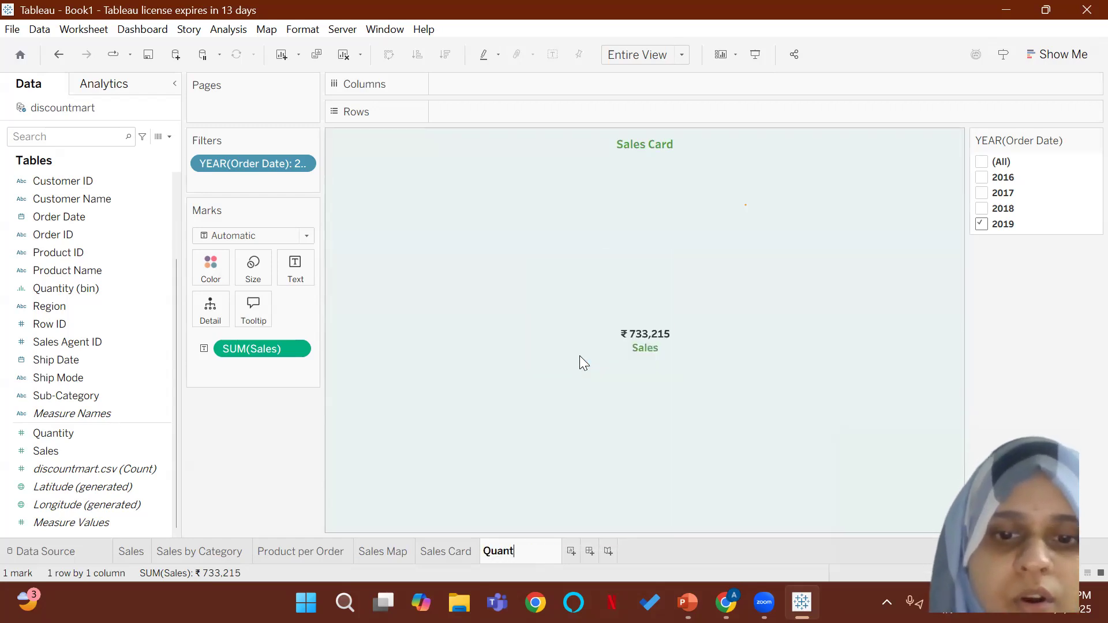
{"action": "left_click", "coordinate": [591, 345]}
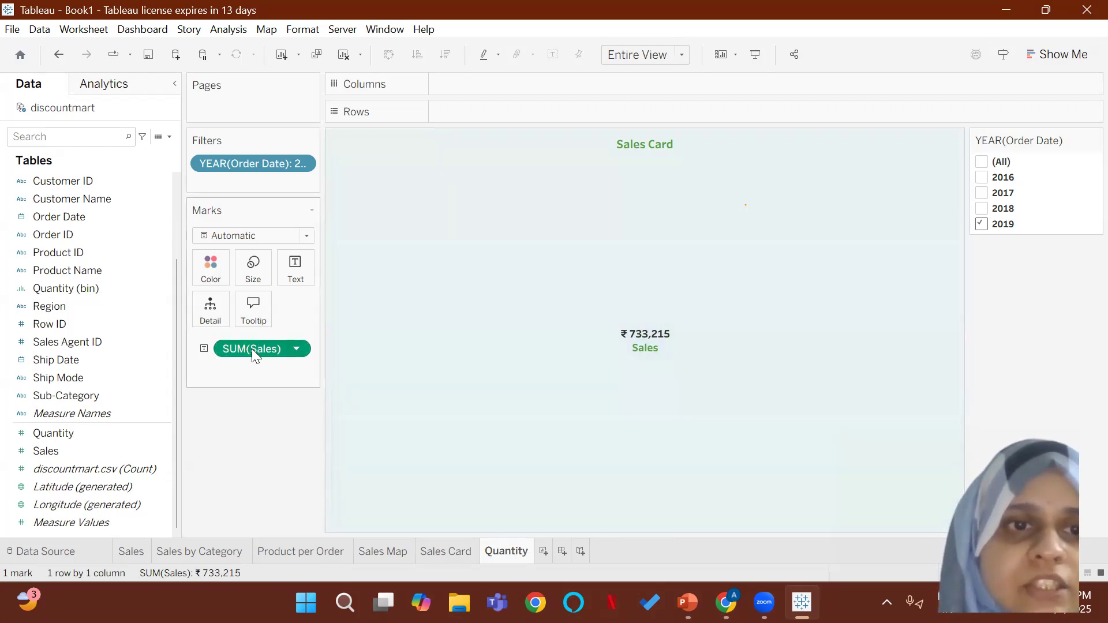
Step: Replace the Sales measure on the text mark with Quantity, and change the sheet title to "Quantity Card"
{"action": "left_click_drag", "start_coordinate": [252, 349], "coordinate": [243, 487]}
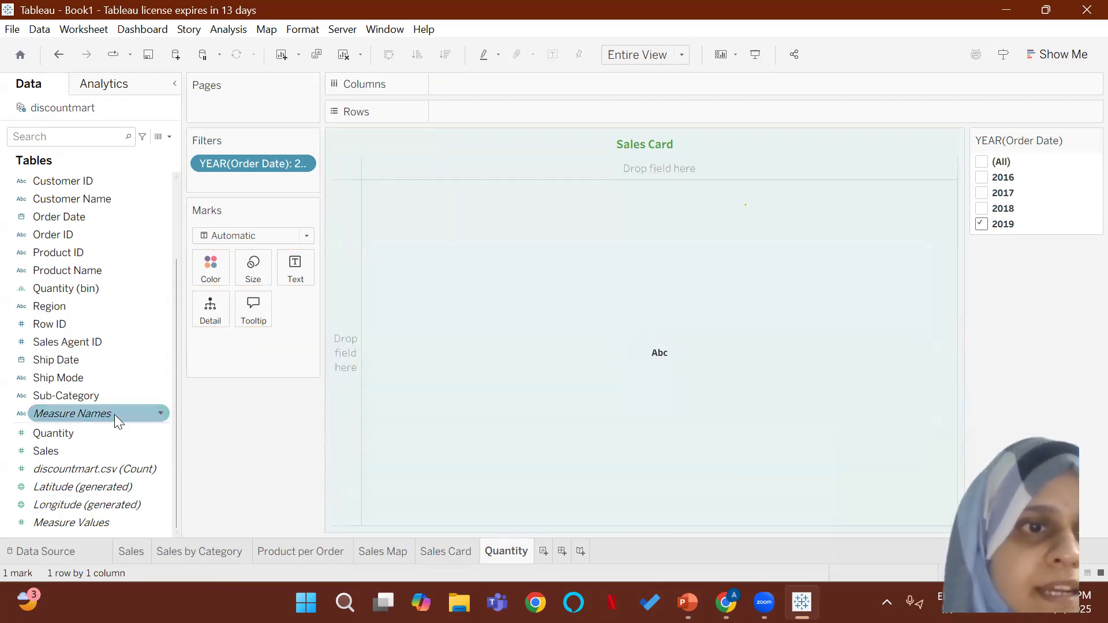
{"action": "left_click_drag", "start_coordinate": [53, 432], "coordinate": [282, 269]}
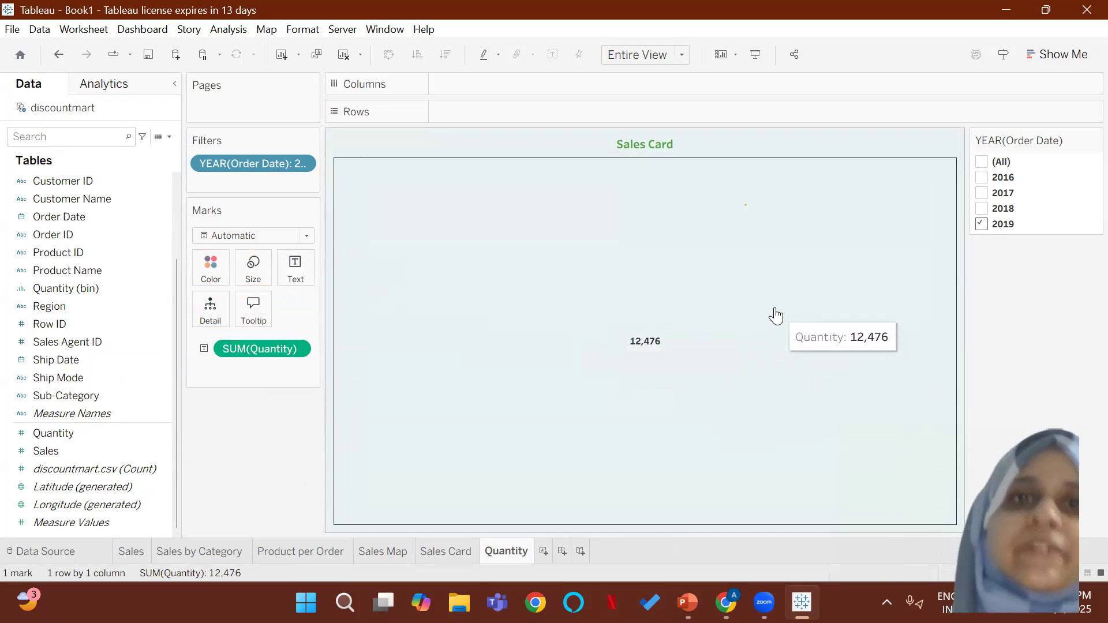
{"action": "double_click", "coordinate": [637, 141]}
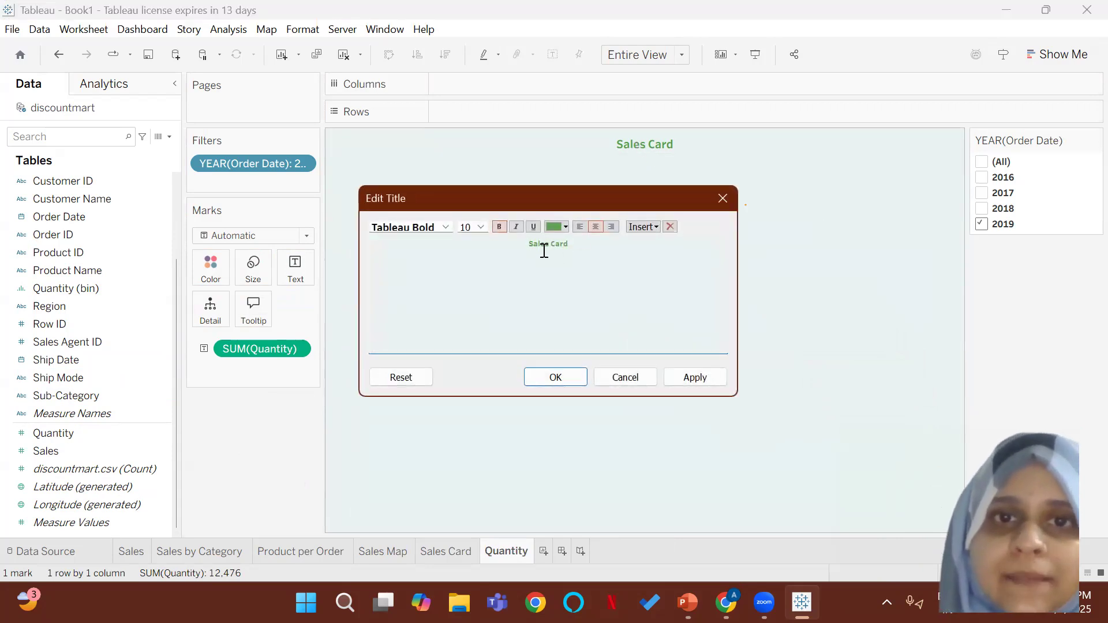
{"action": "left_click_drag", "start_coordinate": [548, 244], "coordinate": [517, 244]}
{"action": "type", "text": "Quantity"}
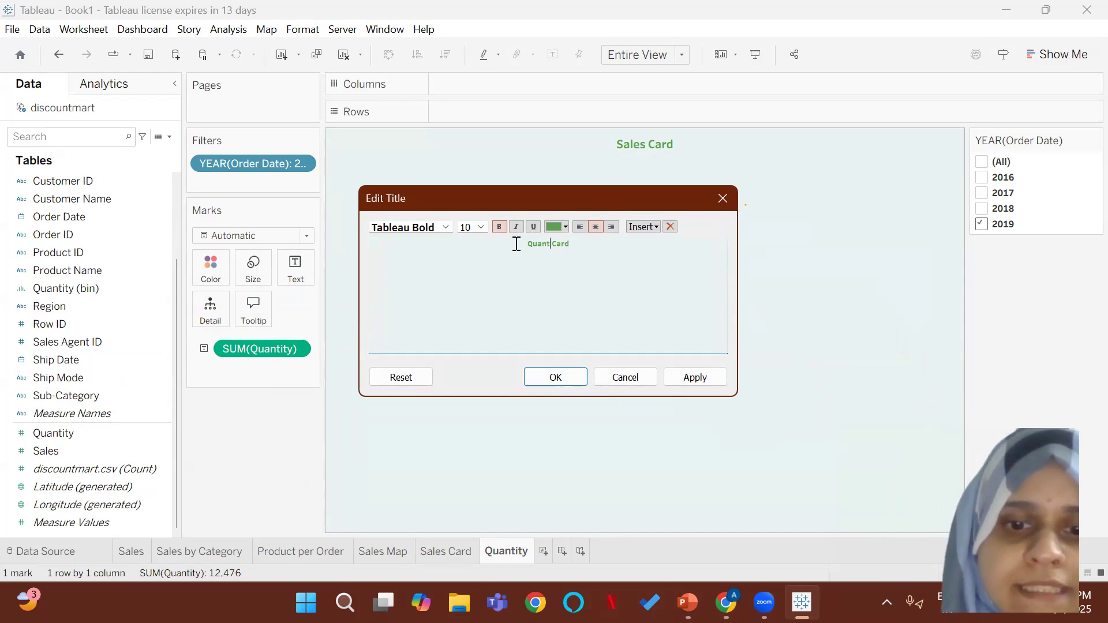
{"action": "left_click", "coordinate": [559, 379]}
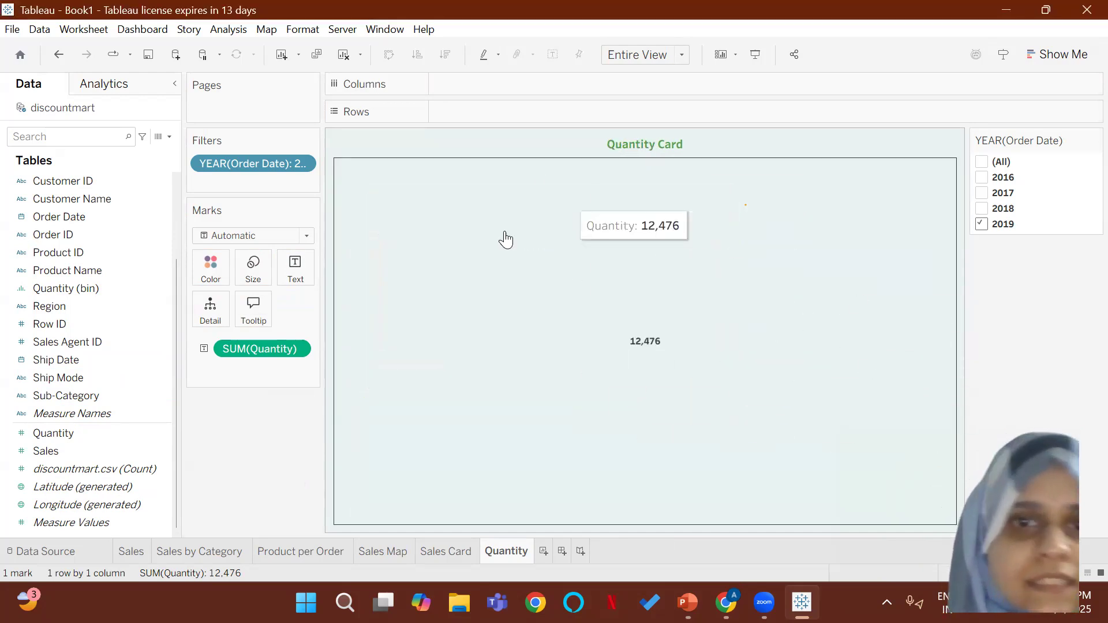
Step: Add a second line reading "Quantity" below the measure in the mark's text label, and color that word green
{"action": "left_click", "coordinate": [653, 346]}
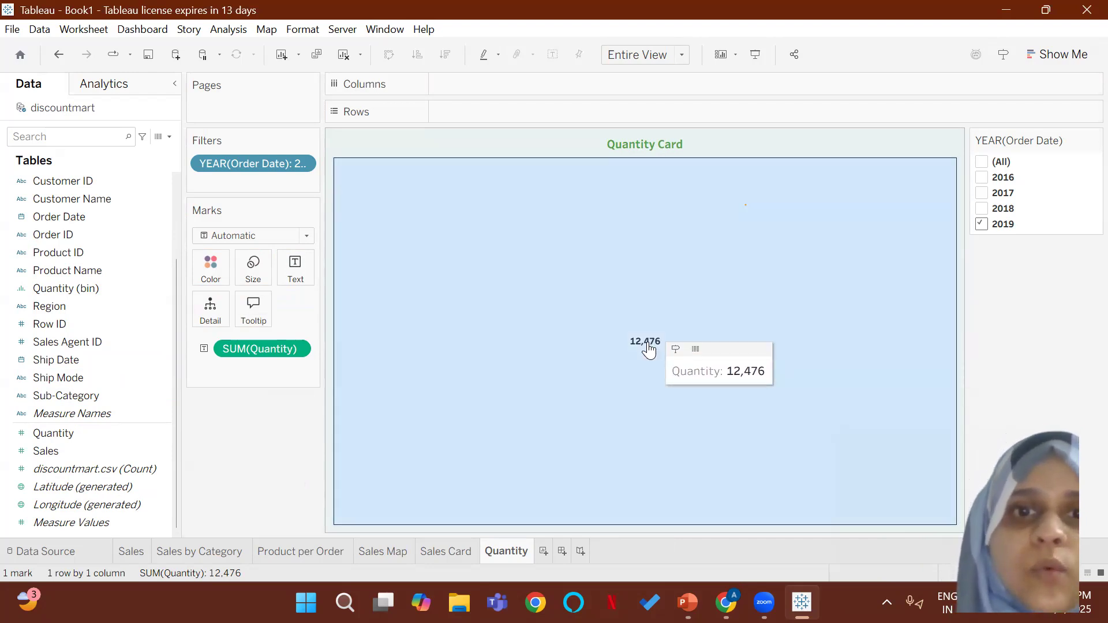
{"action": "left_click", "coordinate": [295, 267]}
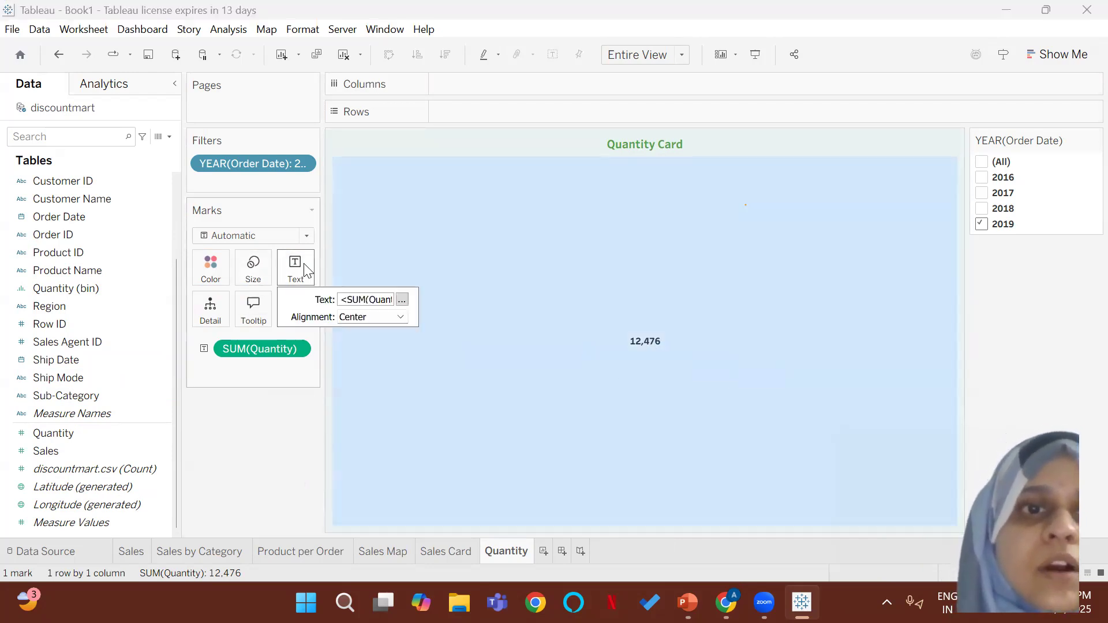
{"action": "left_click", "coordinate": [402, 300]}
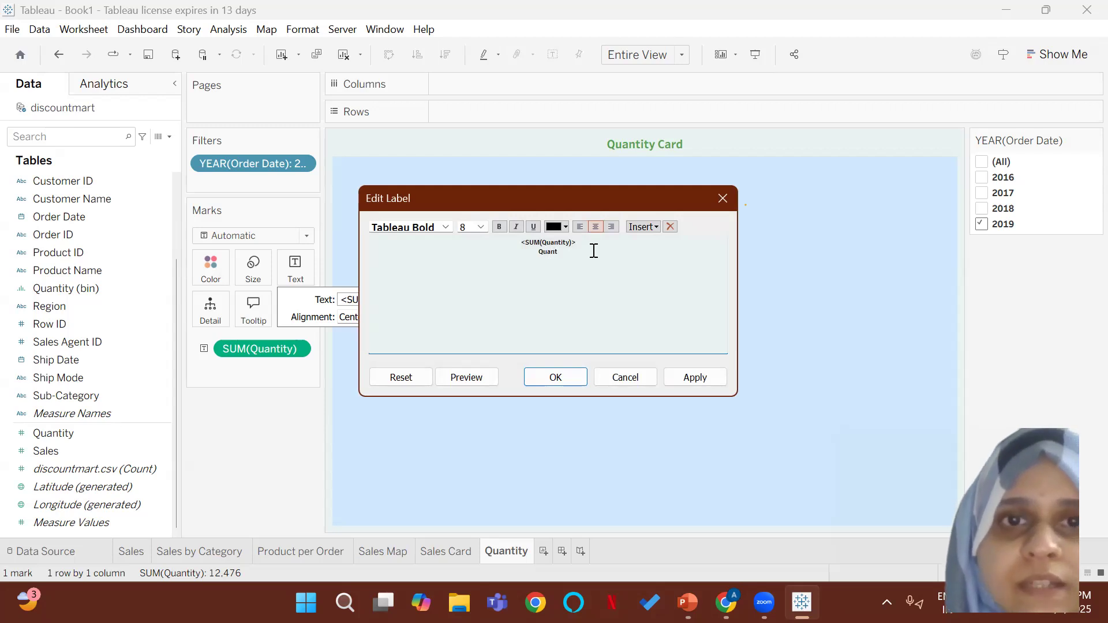
{"action": "type", "text": "Quantity"}
{"action": "left_click_drag", "start_coordinate": [564, 252], "coordinate": [525, 252]}
{"action": "left_click", "coordinate": [565, 226]}
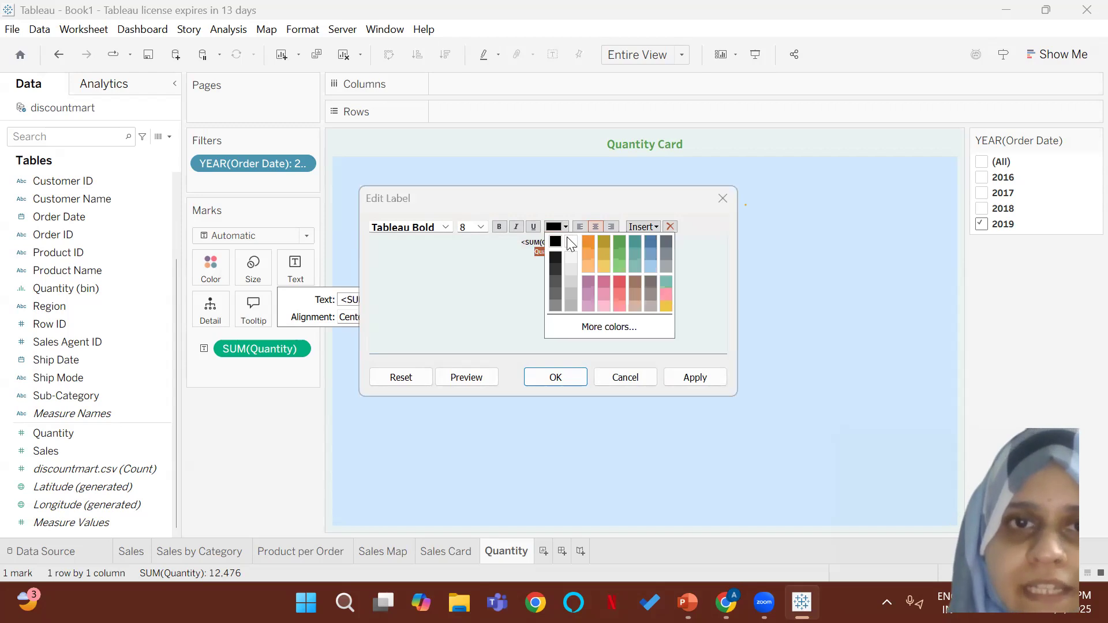
{"action": "left_click", "coordinate": [623, 240]}
Step: Set the font size of both lines in the Quantity text label to 9, and apply the label
{"action": "left_click_drag", "start_coordinate": [511, 247], "coordinate": [492, 240]}
{"action": "left_click", "coordinate": [530, 265]}
{"action": "left_click_drag", "start_coordinate": [566, 258], "coordinate": [503, 238]}
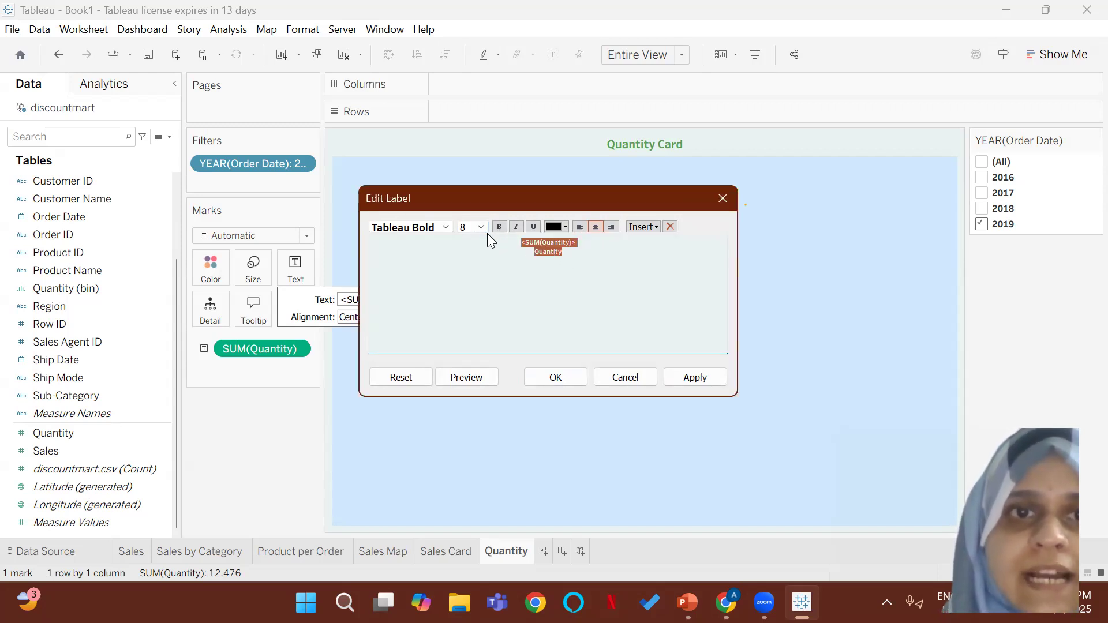
{"action": "left_click", "coordinate": [485, 231]}
{"action": "left_click", "coordinate": [470, 250]}
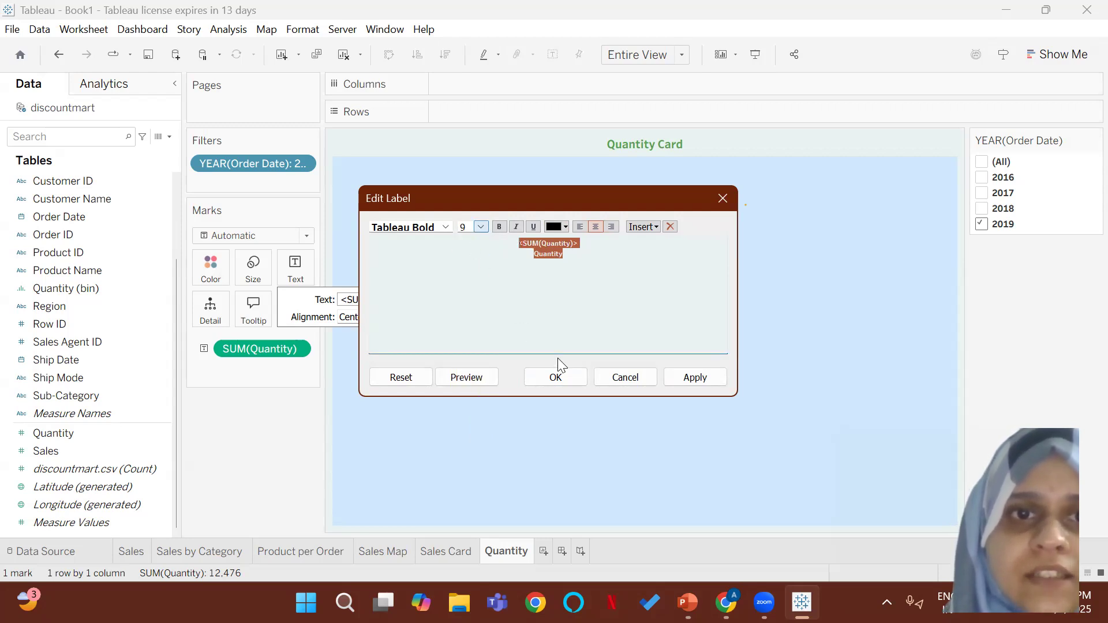
{"action": "left_click", "coordinate": [580, 382]}
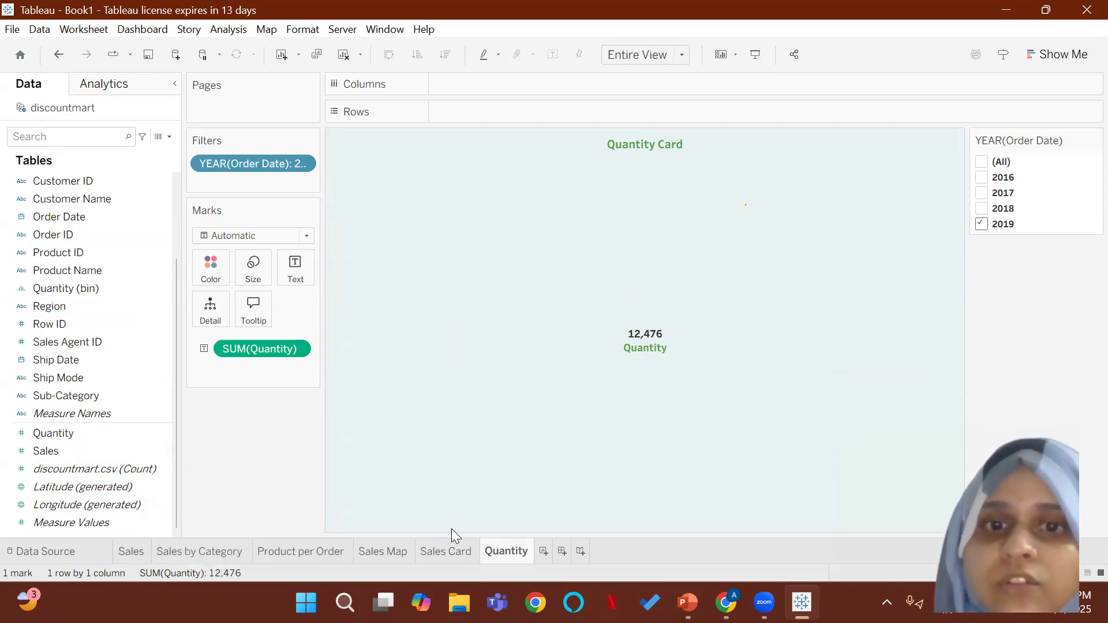
Step: Duplicate the Quantity worksheet, and rename the original sheet "Quantity Card"
{"action": "right_click", "coordinate": [514, 552]}
{"action": "left_click", "coordinate": [558, 398]}
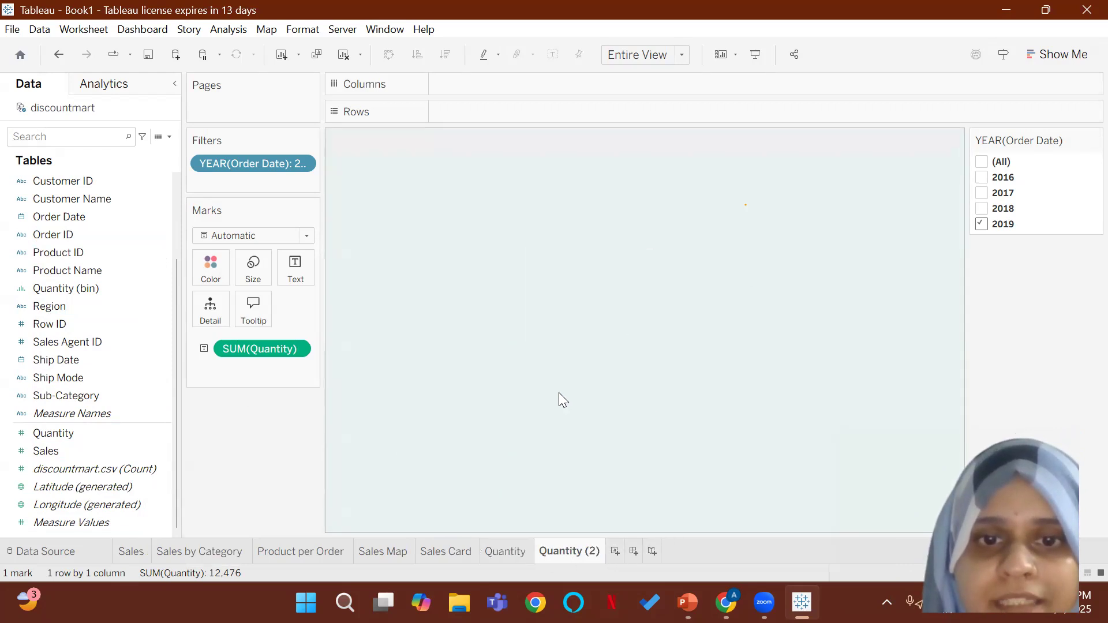
{"action": "right_click", "coordinate": [571, 551]}
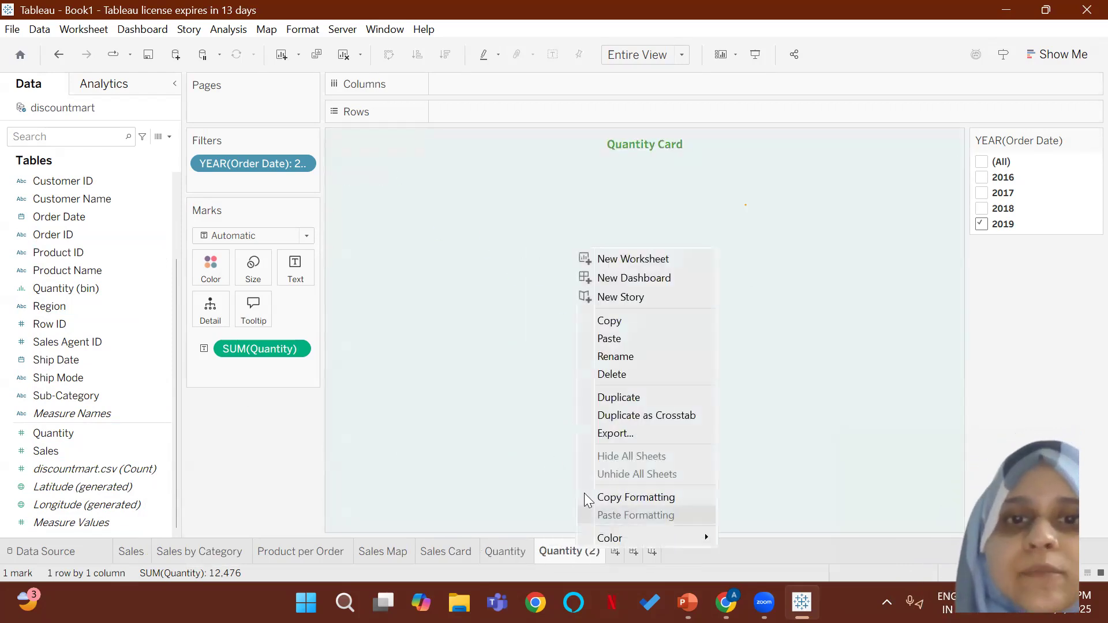
{"action": "right_click", "coordinate": [512, 551]}
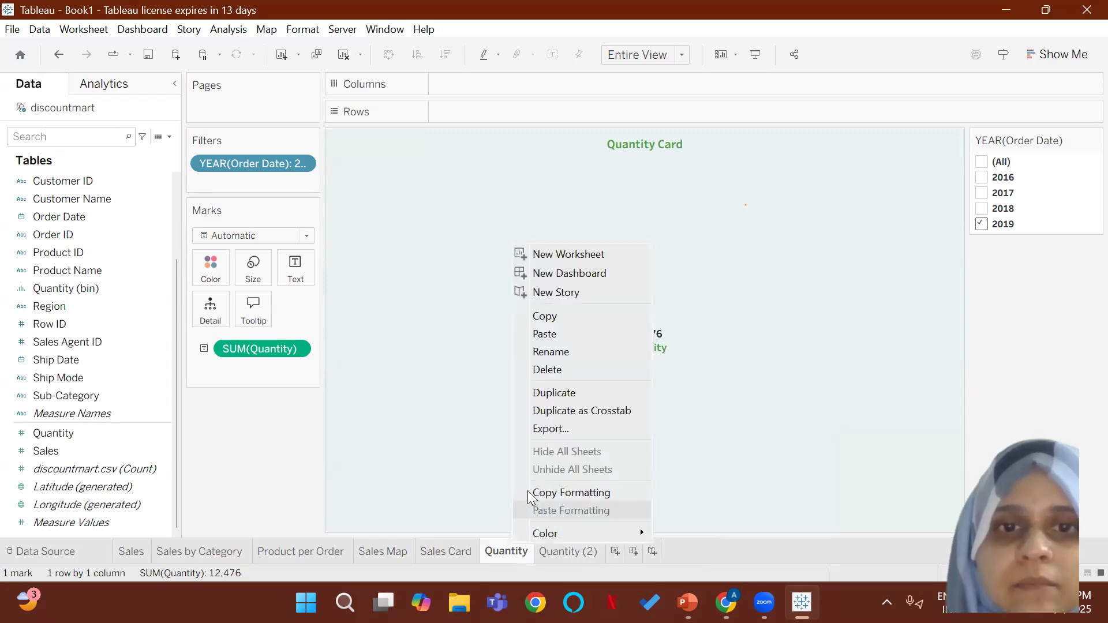
{"action": "left_click", "coordinate": [558, 351]}
{"action": "left_click", "coordinate": [526, 544]}
{"action": "mouse_move", "coordinate": [524, 542]}
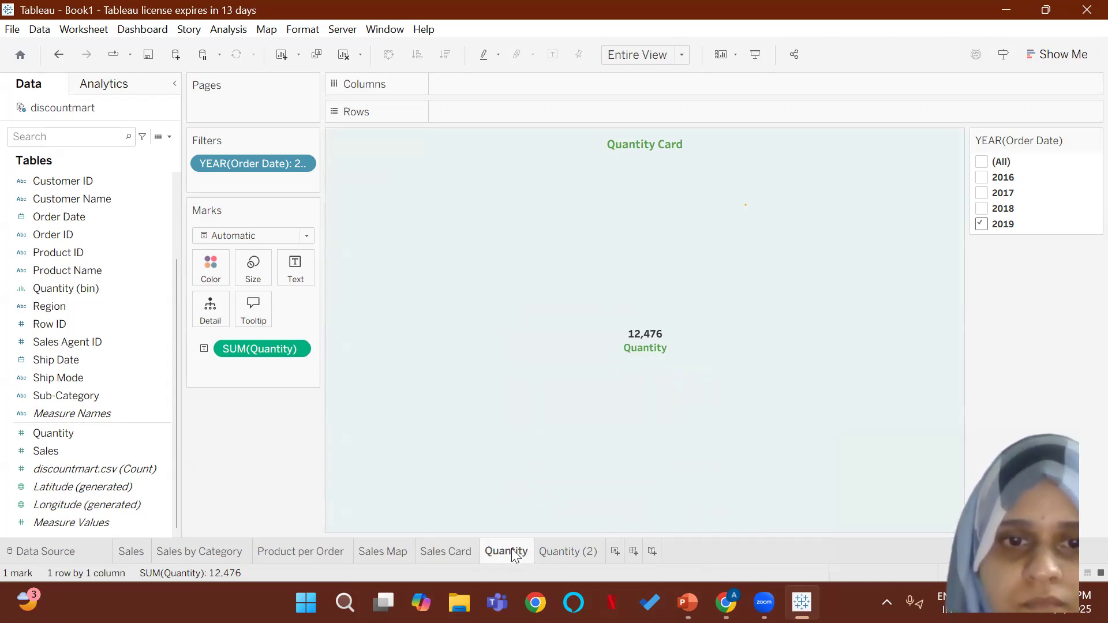
{"action": "right_click", "coordinate": [516, 556]}
{"action": "left_click", "coordinate": [553, 354]}
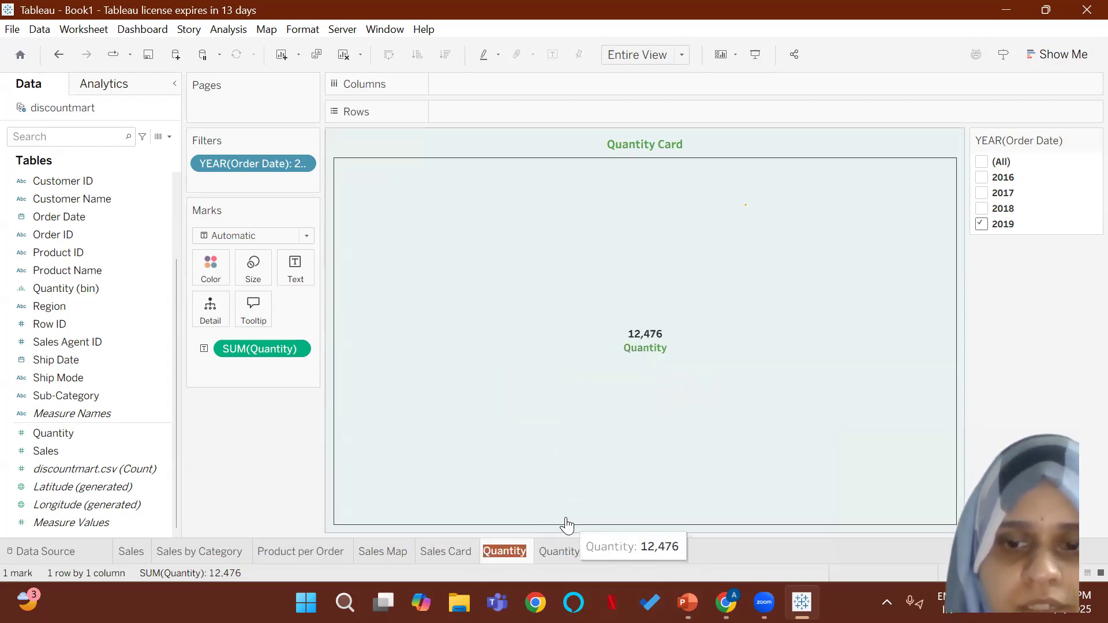
{"action": "key", "text": "Right"}
{"action": "type", "text": "Card"}
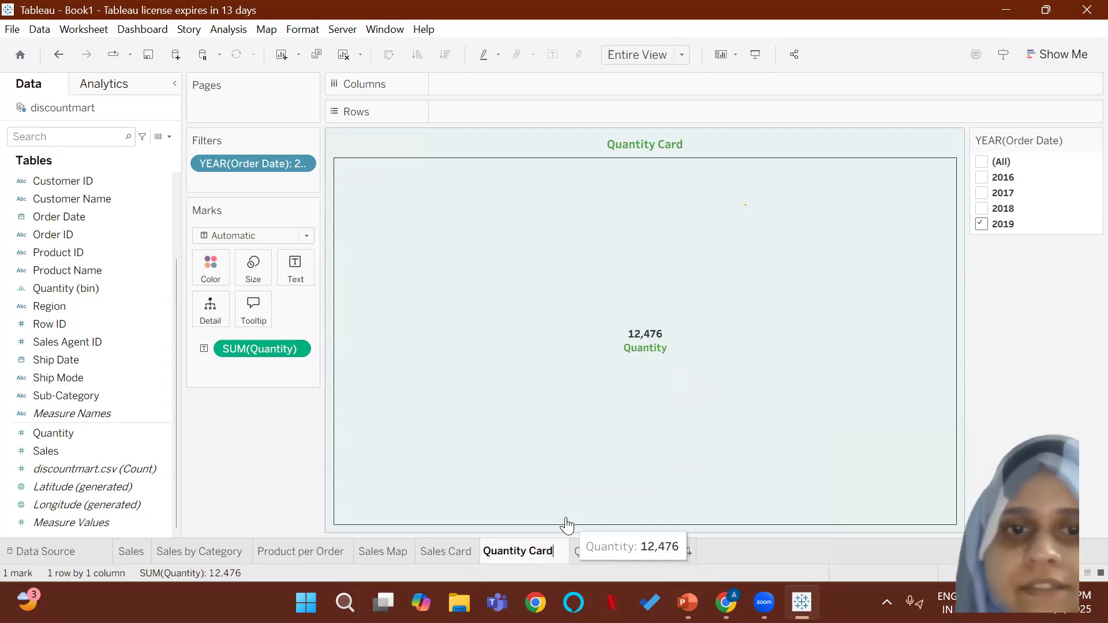
{"action": "key", "text": "Return"}
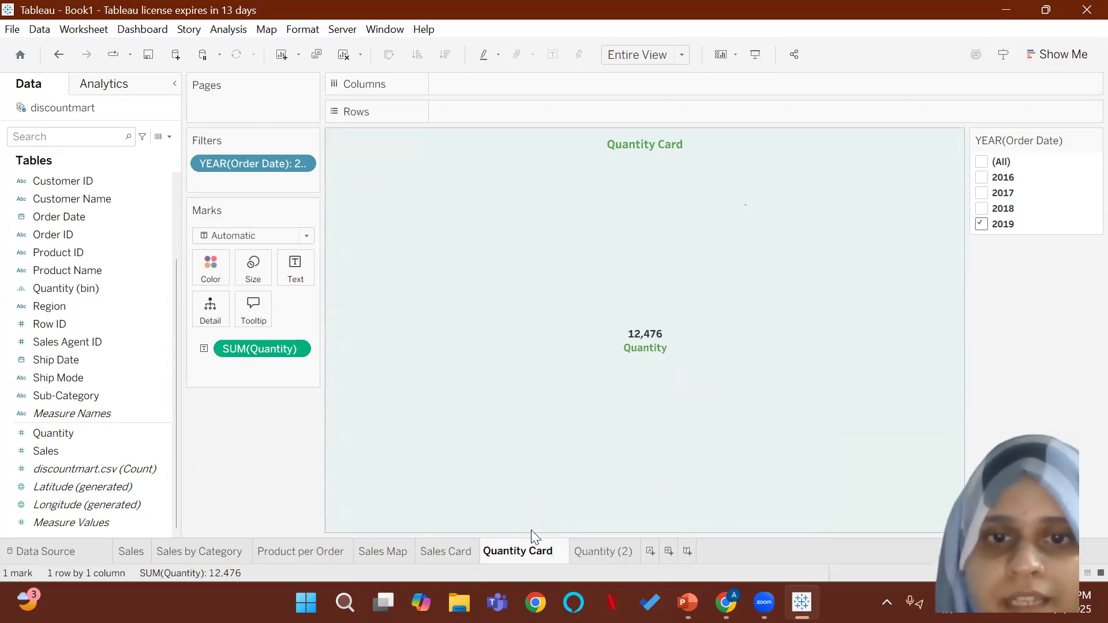
Step: Rename the duplicated Quantity worksheet "Profit Card"
{"action": "right_click", "coordinate": [598, 552]}
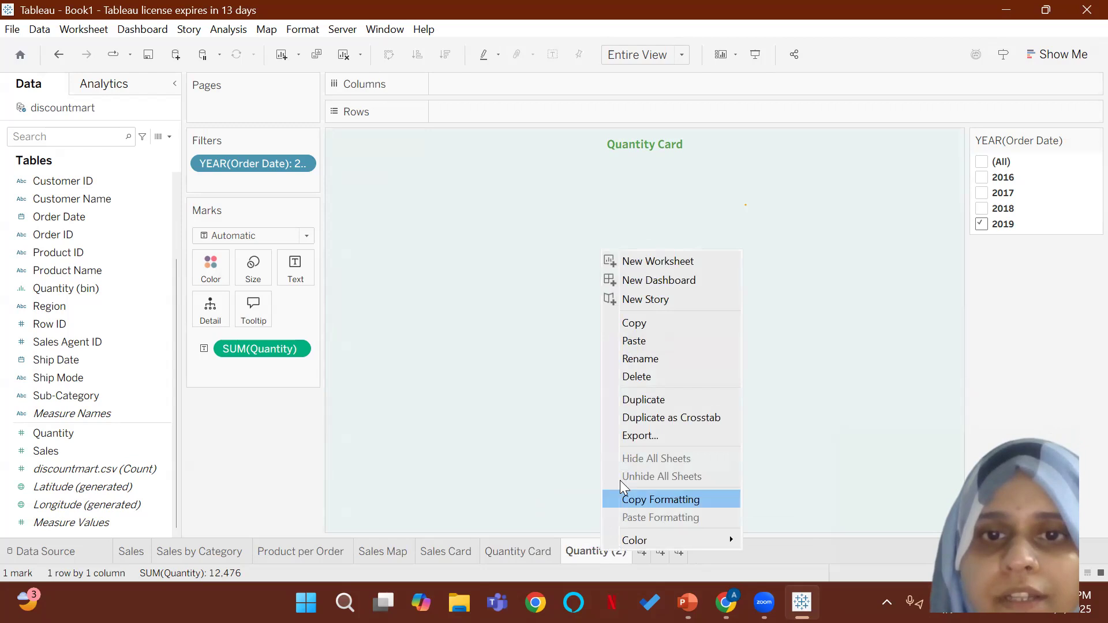
{"action": "left_click", "coordinate": [649, 358]}
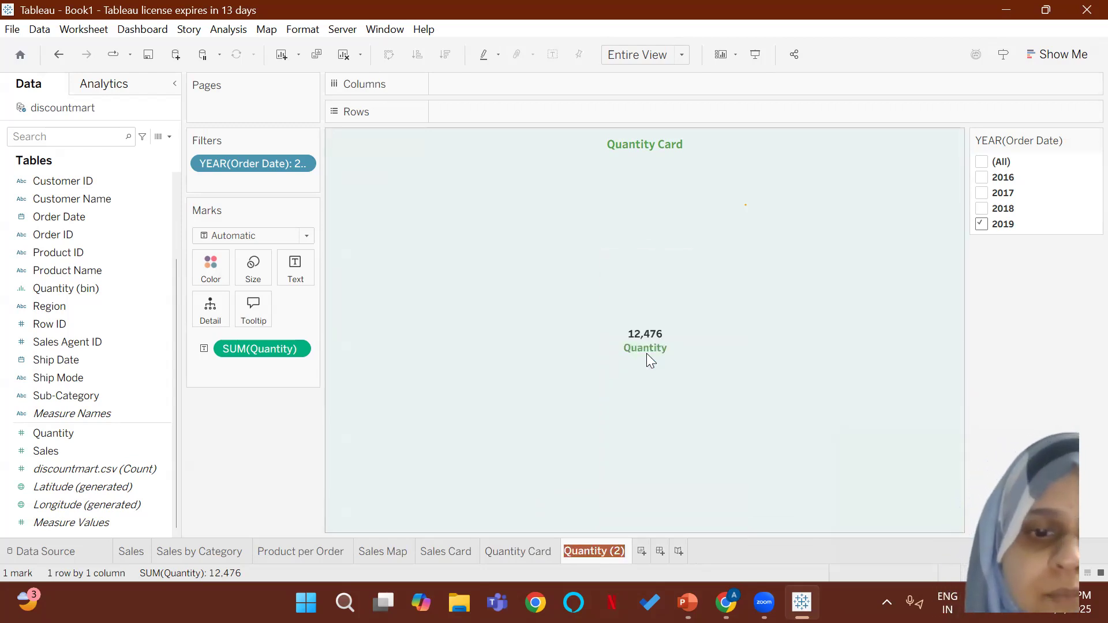
{"action": "type", "text": "Profit"}
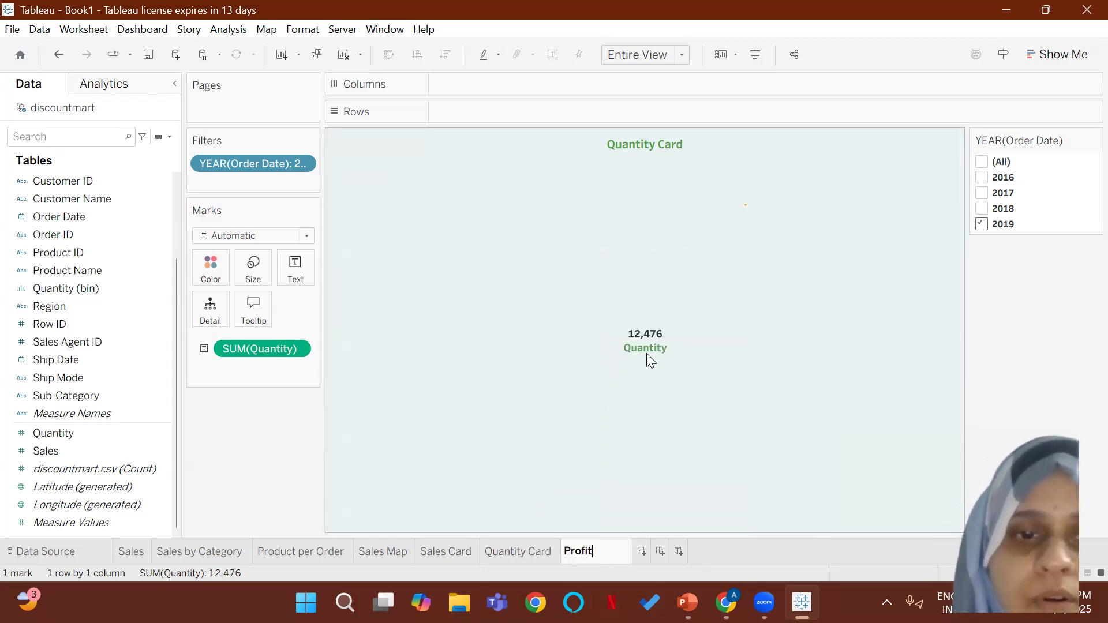
{"action": "type", "text": " Card"}
{"action": "key", "text": "Return"}
Step: Change the sheet title to "Profit Card", and remove the Quantity measure from the text mark
{"action": "right_click", "coordinate": [629, 147]}
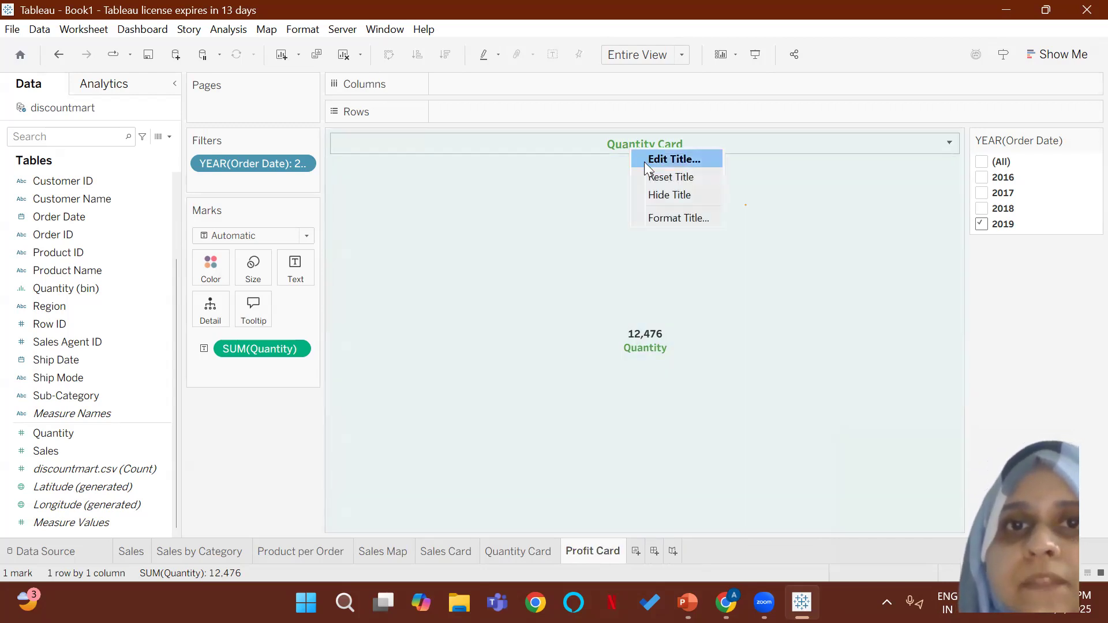
{"action": "left_click", "coordinate": [645, 162]}
{"action": "left_click_drag", "start_coordinate": [554, 247], "coordinate": [498, 247]}
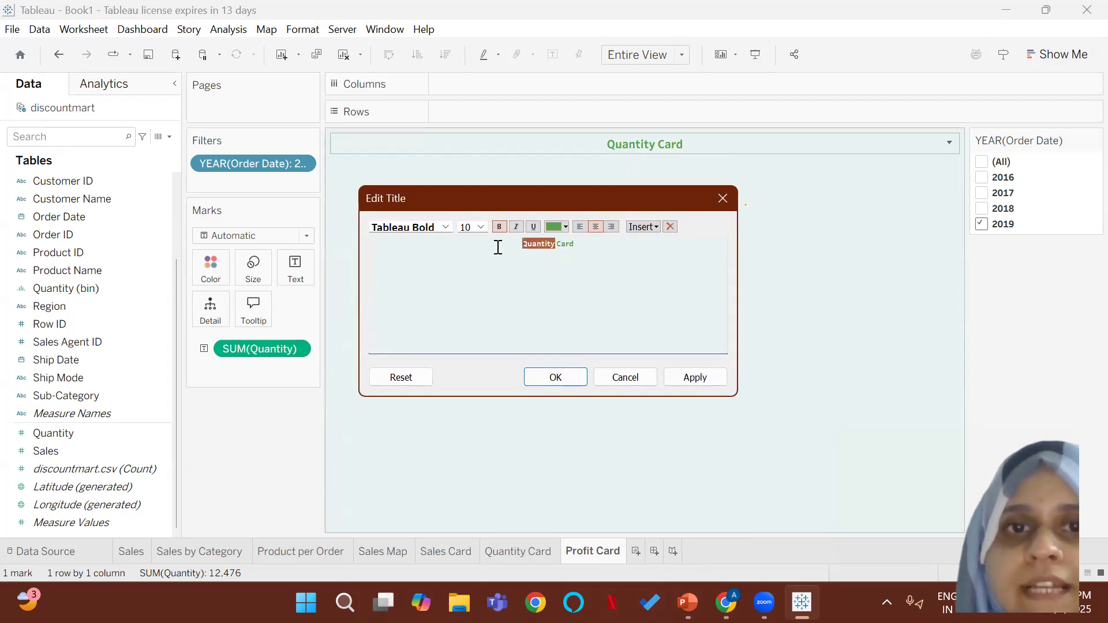
{"action": "type", "text": "P"}
{"action": "type", "text": "rofi"}
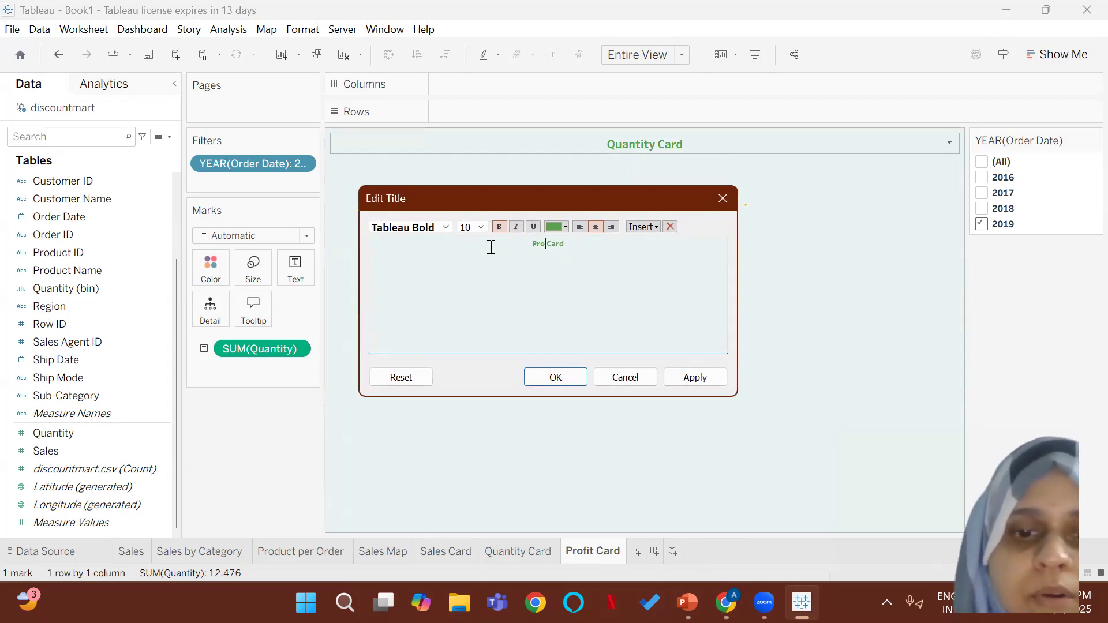
{"action": "type", "text": "t"}
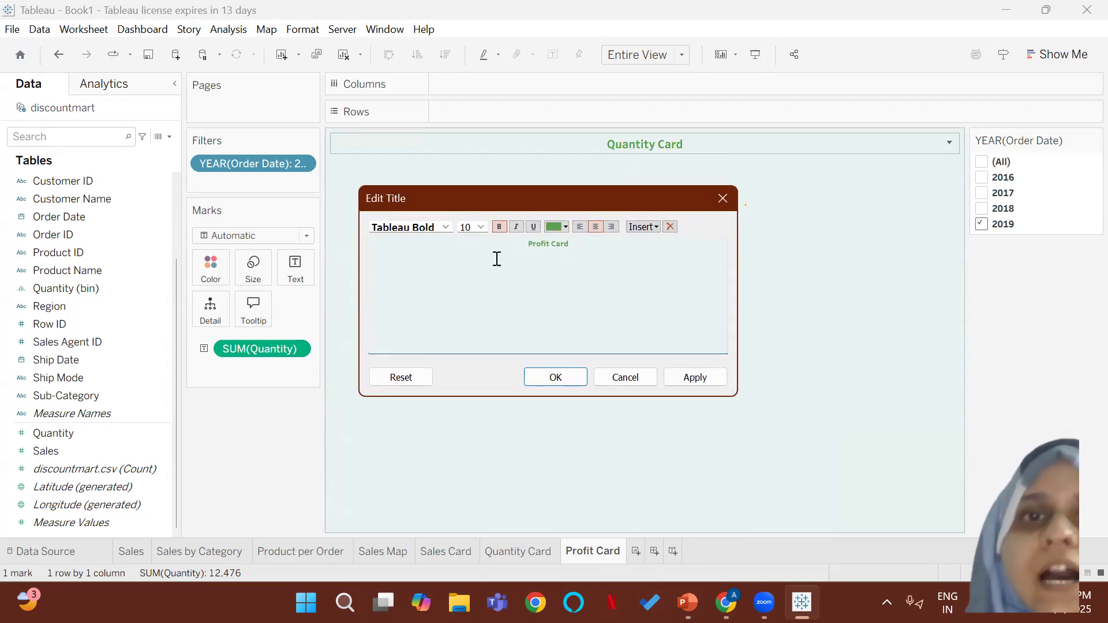
{"action": "left_click", "coordinate": [556, 377]}
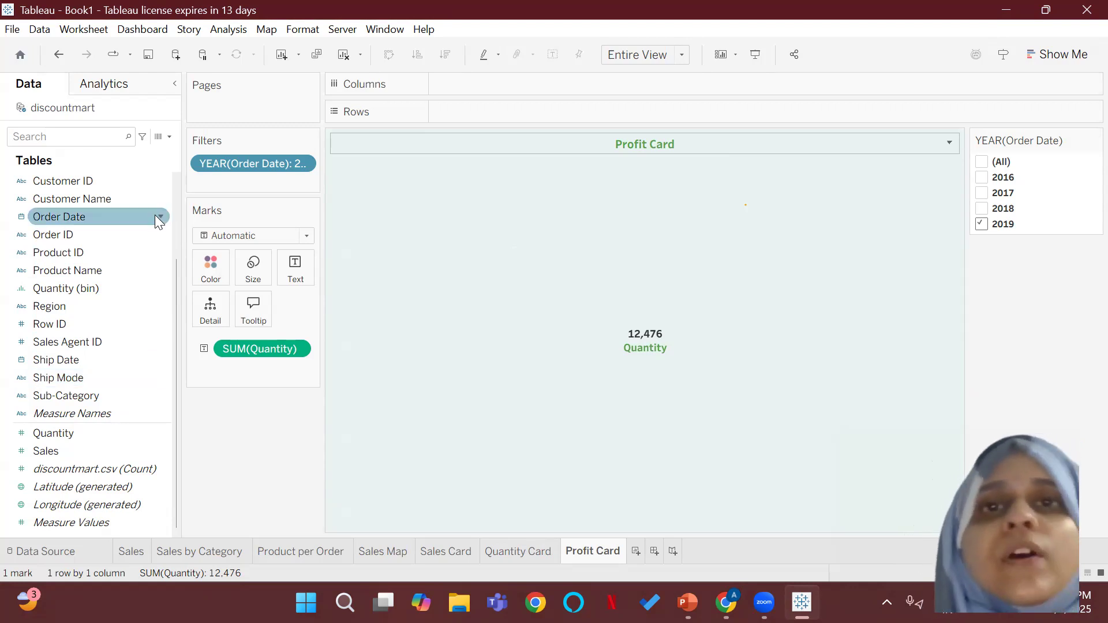
{"action": "left_click_drag", "start_coordinate": [272, 347], "coordinate": [764, 404]}
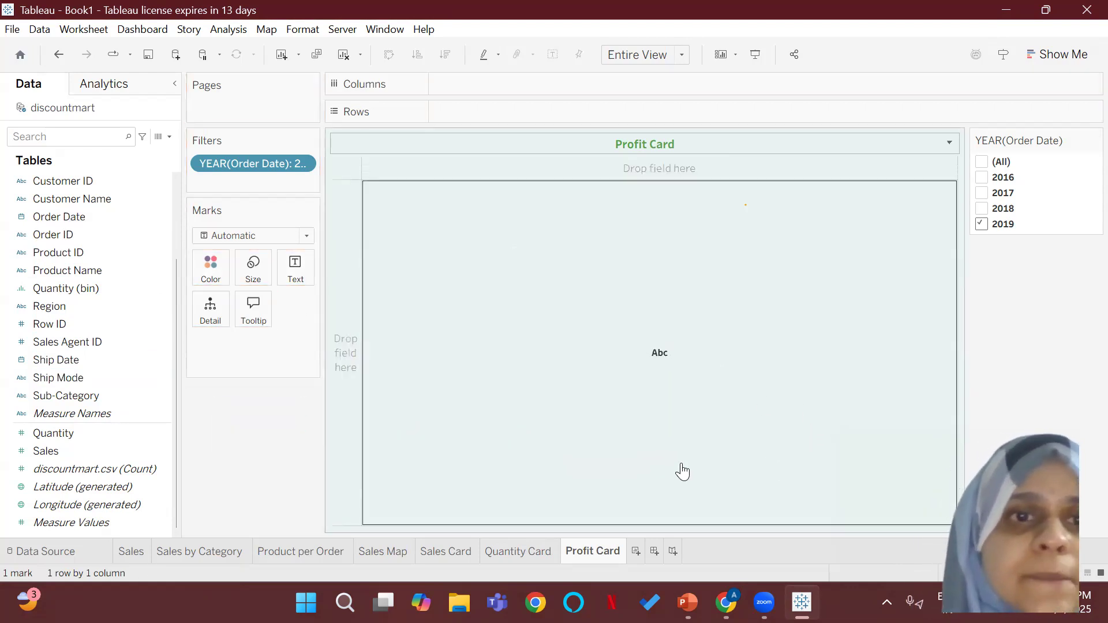
Step: Start a new calculated field and name it "Profit"
{"action": "left_click", "coordinate": [169, 137]}
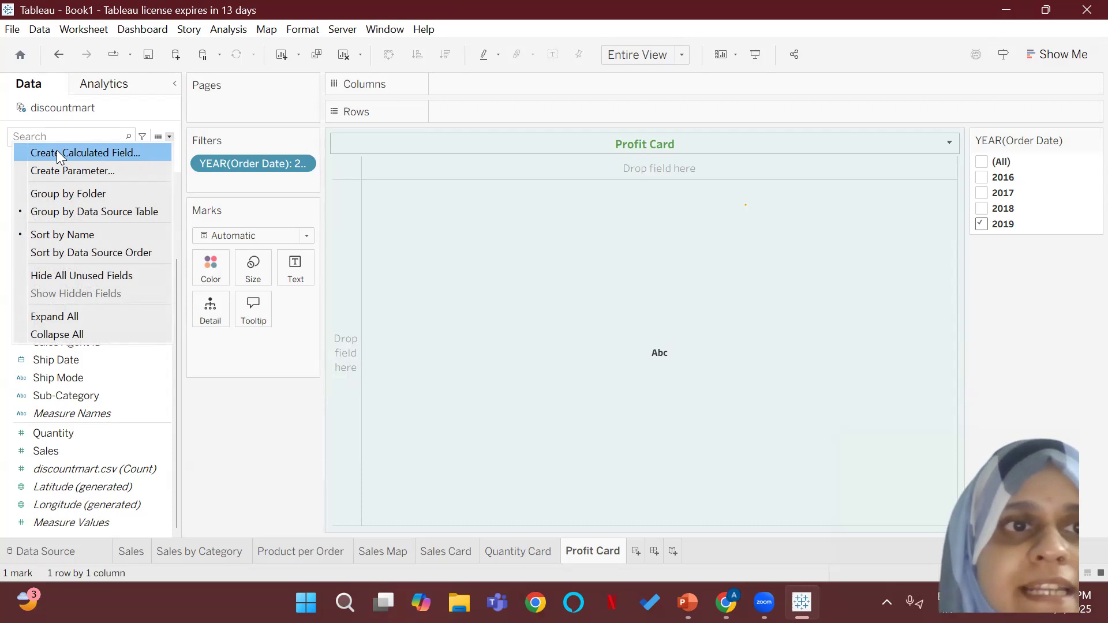
{"action": "left_click", "coordinate": [128, 152]}
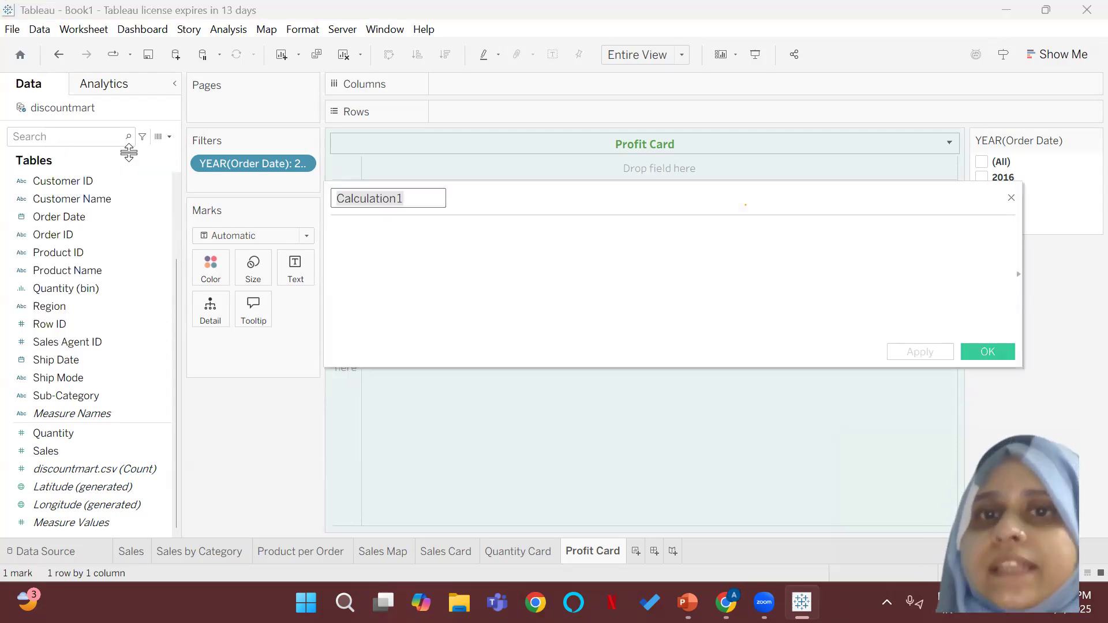
{"action": "key", "text": "BackSpace"}
{"action": "type", "text": "Profit"}
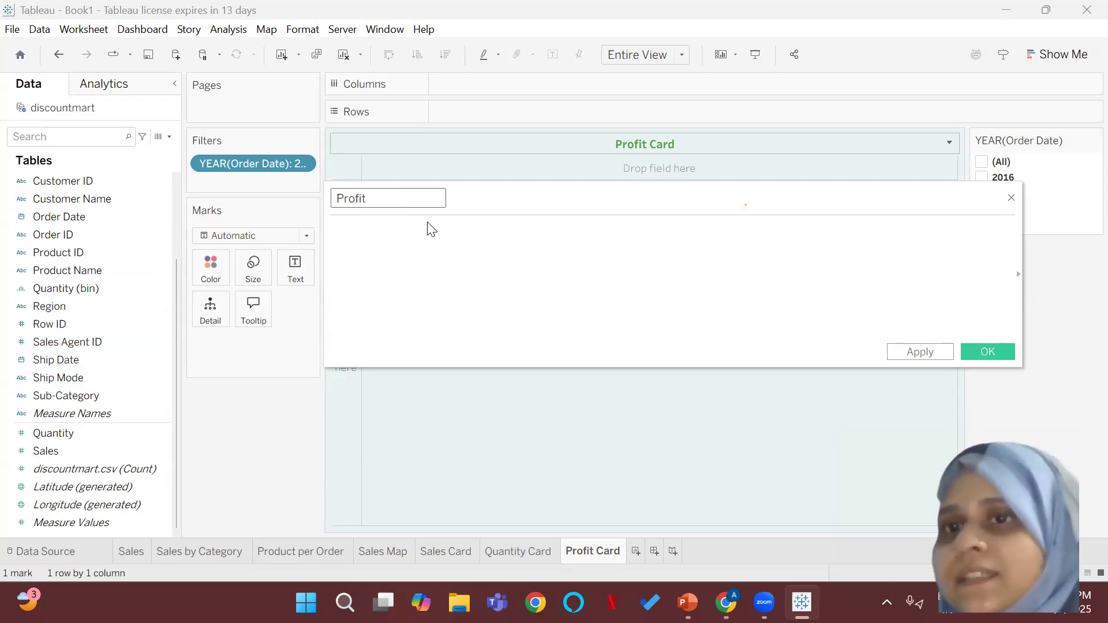
{"action": "left_click", "coordinate": [489, 229]}
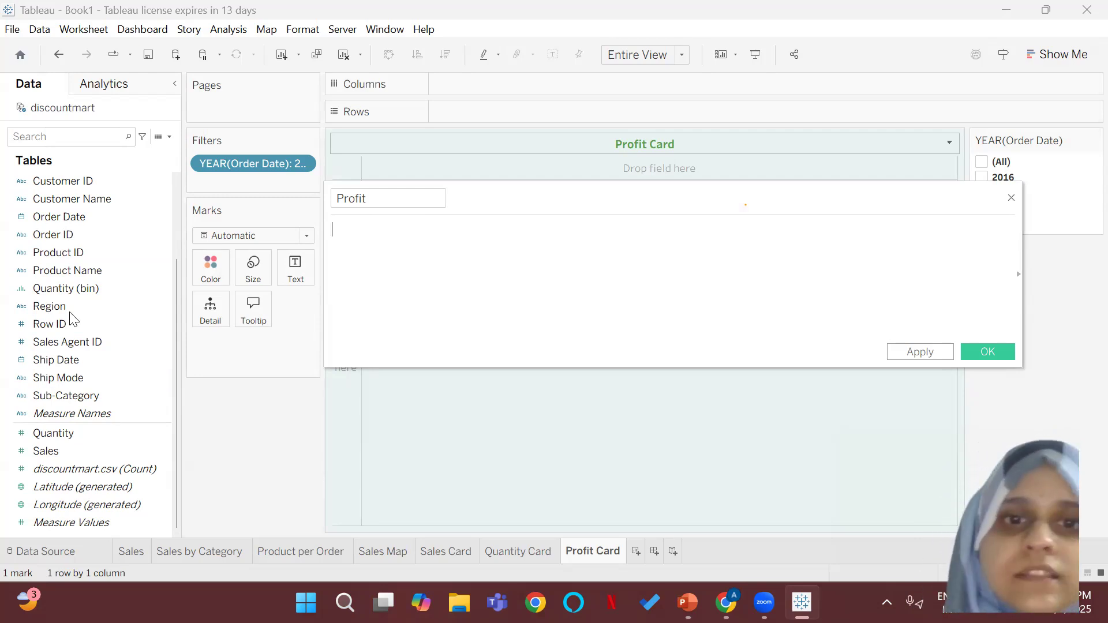
Step: Check the profit rule in the PowerPoint project brief, and define Tableau's Profit field as [Sales] multiplied by 30%
{"action": "left_click", "coordinate": [688, 602]}
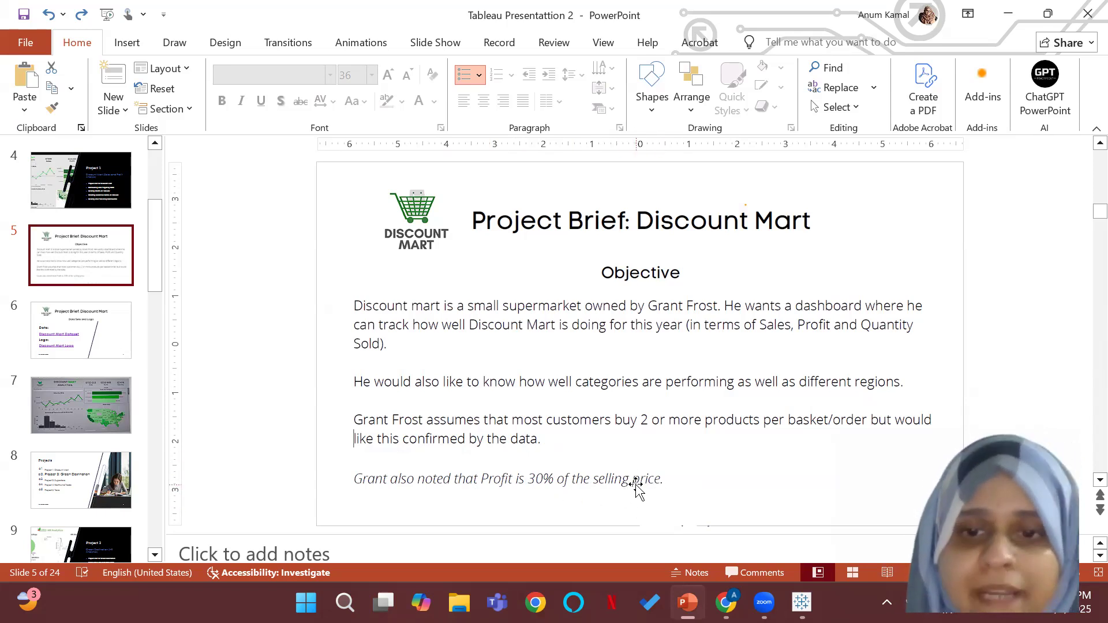
{"action": "left_click", "coordinate": [802, 603]}
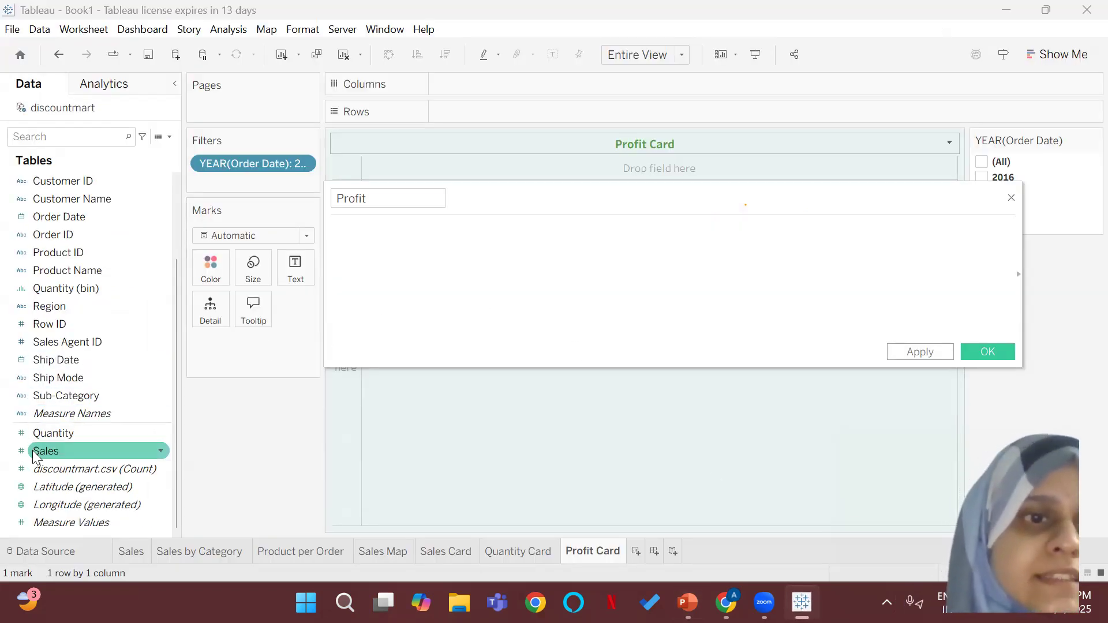
{"action": "left_click", "coordinate": [33, 453]}
{"action": "left_click", "coordinate": [370, 236]}
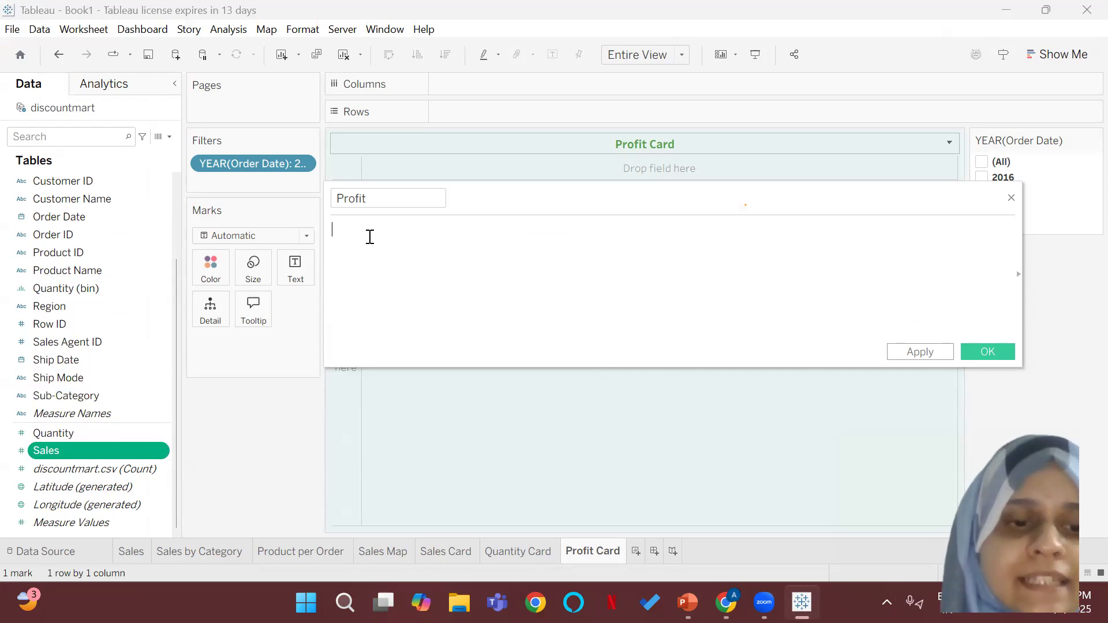
{"action": "type", "text": "sa"}
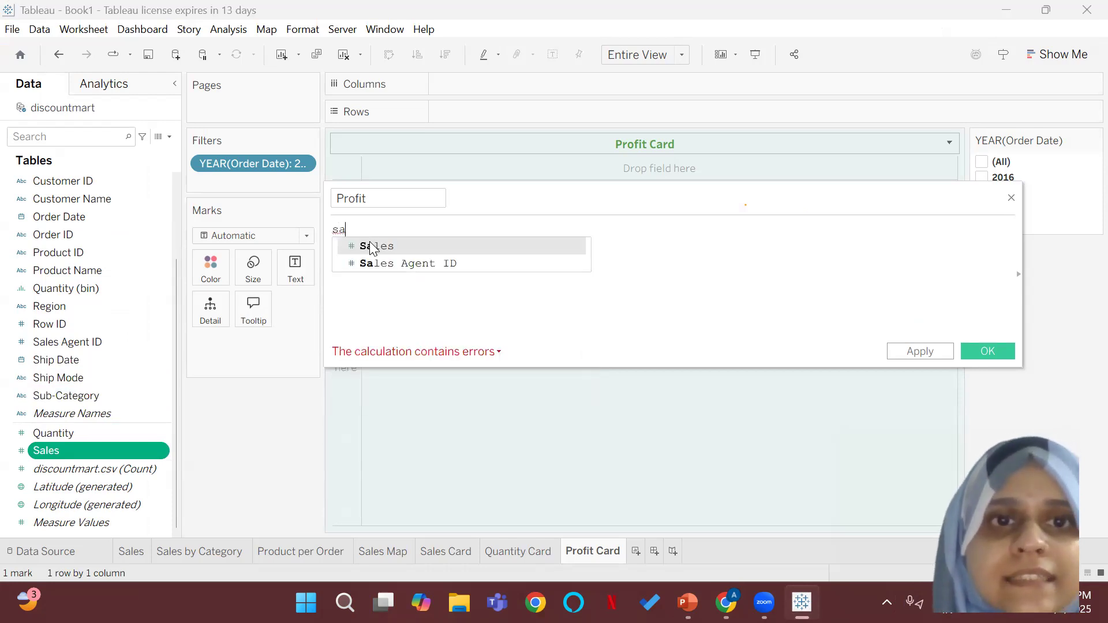
{"action": "double_click", "coordinate": [369, 247]}
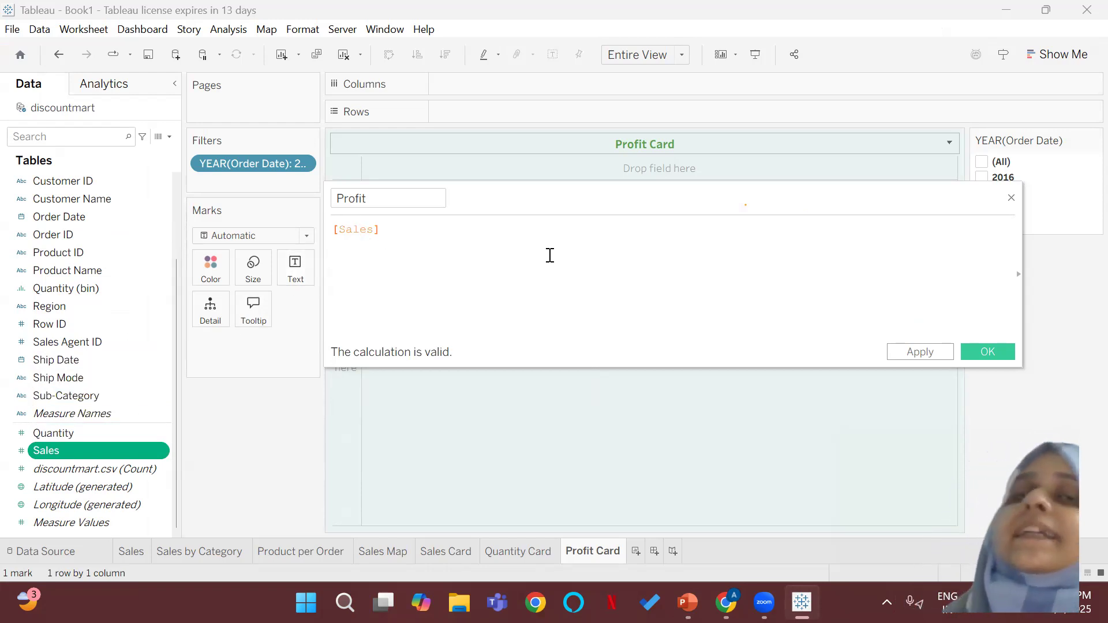
{"action": "type", "text": "*"}
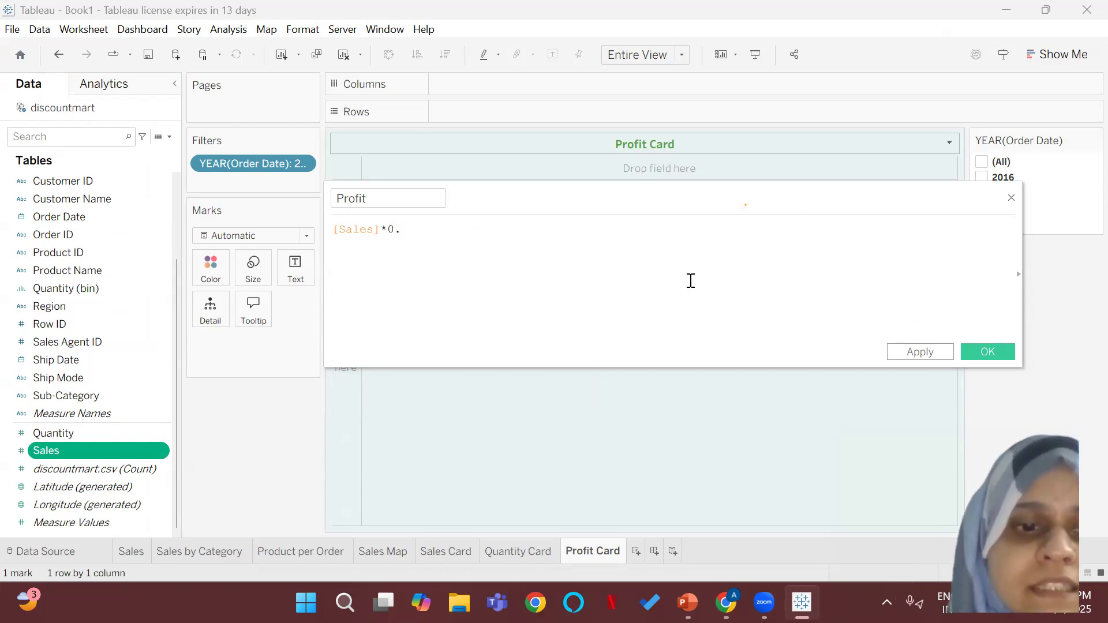
{"action": "left_click", "coordinate": [969, 353]}
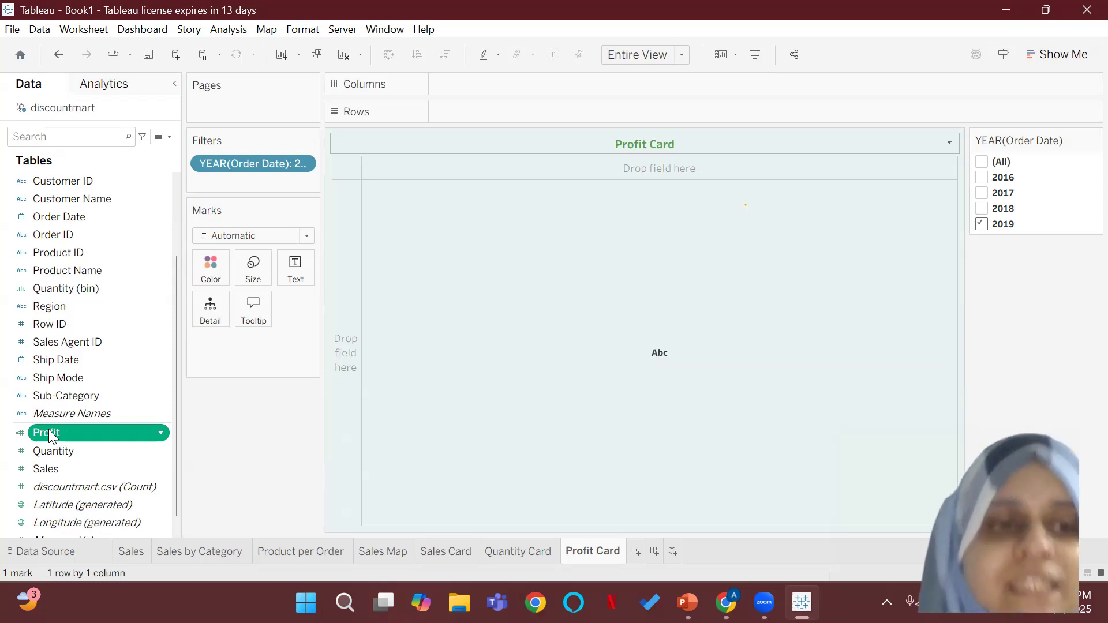
Step: Show Profit as the card's text, and format its numbers as standard currency with the English (India) locale
{"action": "left_click_drag", "start_coordinate": [61, 433], "coordinate": [889, 361]}
{"action": "left_click_drag", "start_coordinate": [43, 433], "coordinate": [293, 274]}
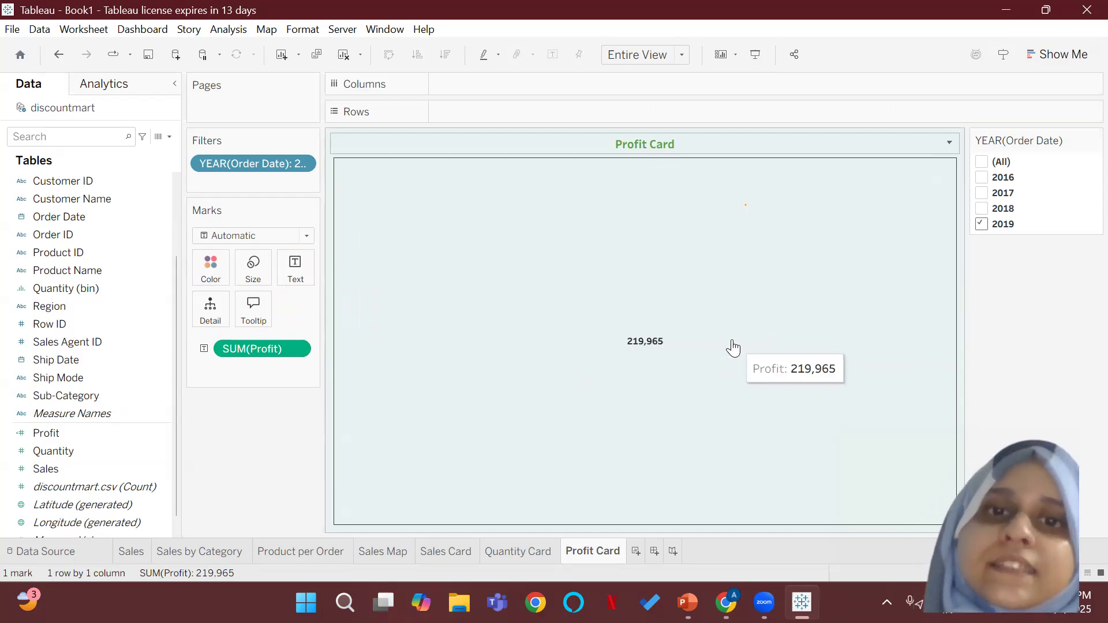
{"action": "left_click", "coordinate": [298, 348]}
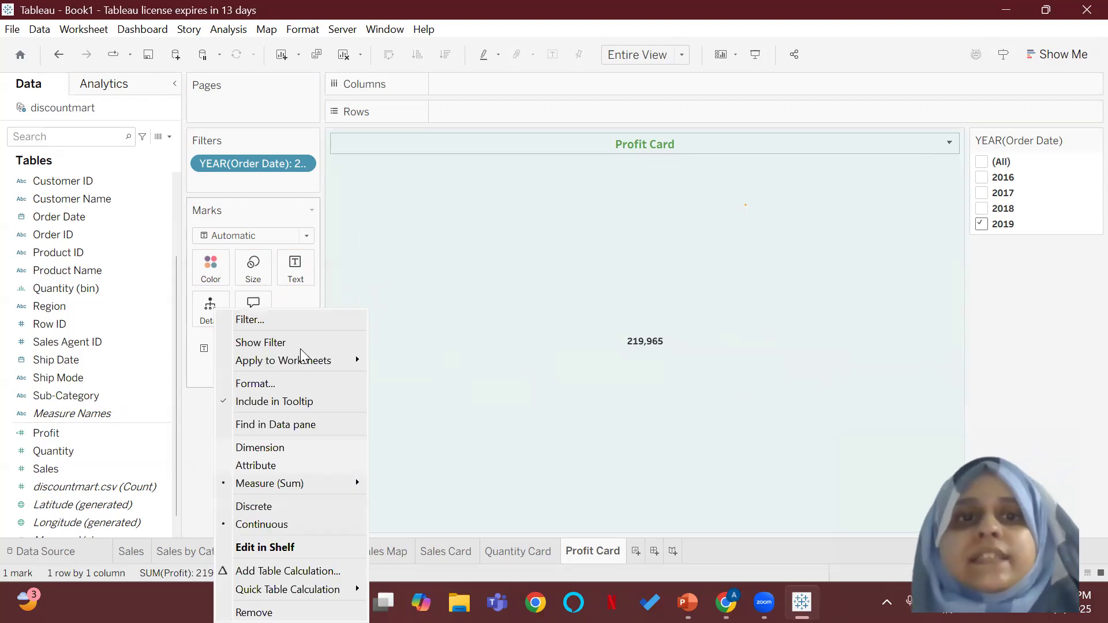
{"action": "left_click", "coordinate": [295, 385]}
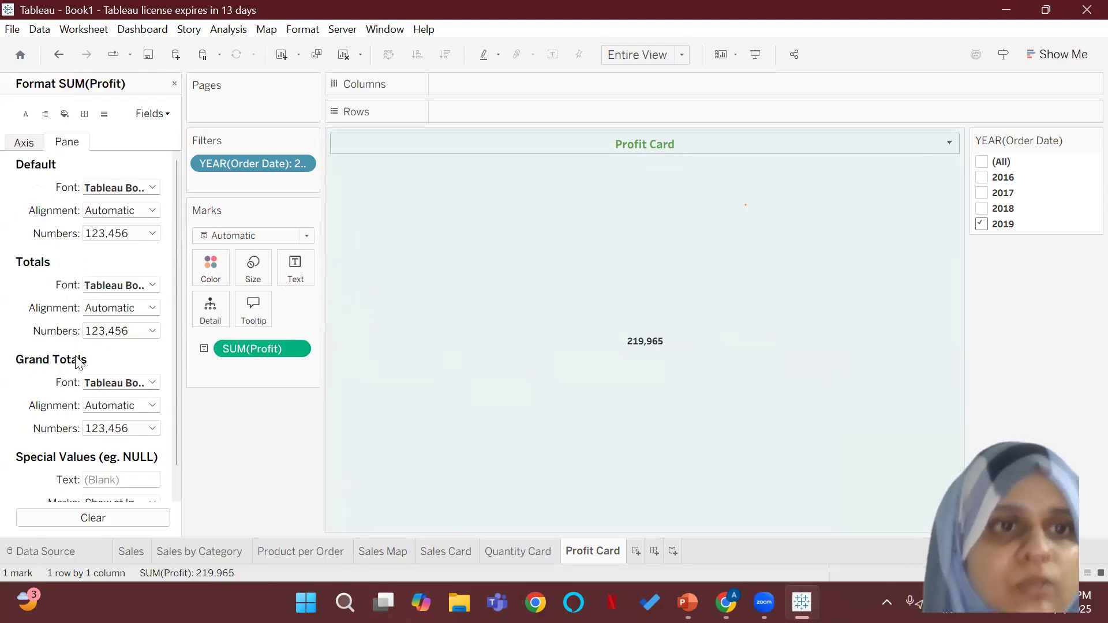
{"action": "left_click", "coordinate": [152, 233]}
{"action": "left_click", "coordinate": [145, 291]}
{"action": "left_click", "coordinate": [312, 281]}
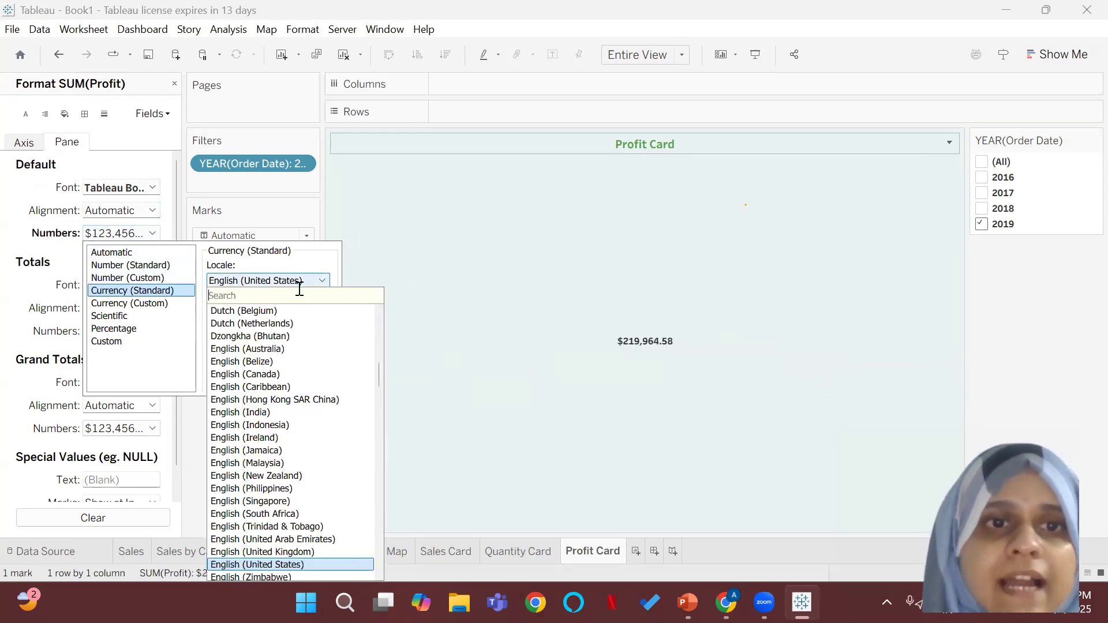
{"action": "type", "text": "indi"}
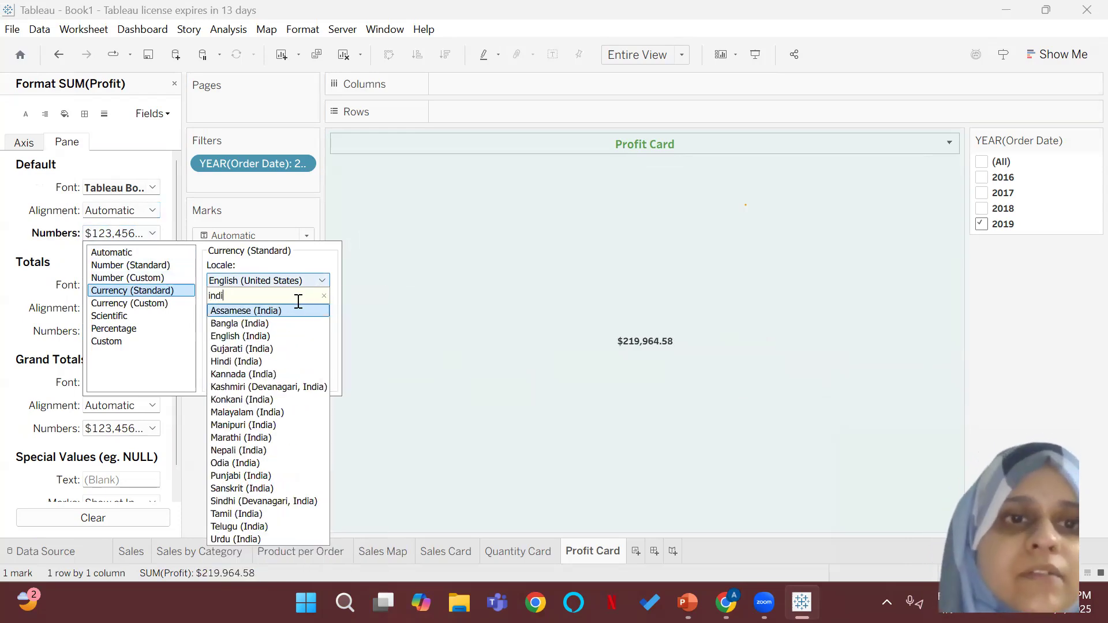
{"action": "left_click", "coordinate": [287, 337]}
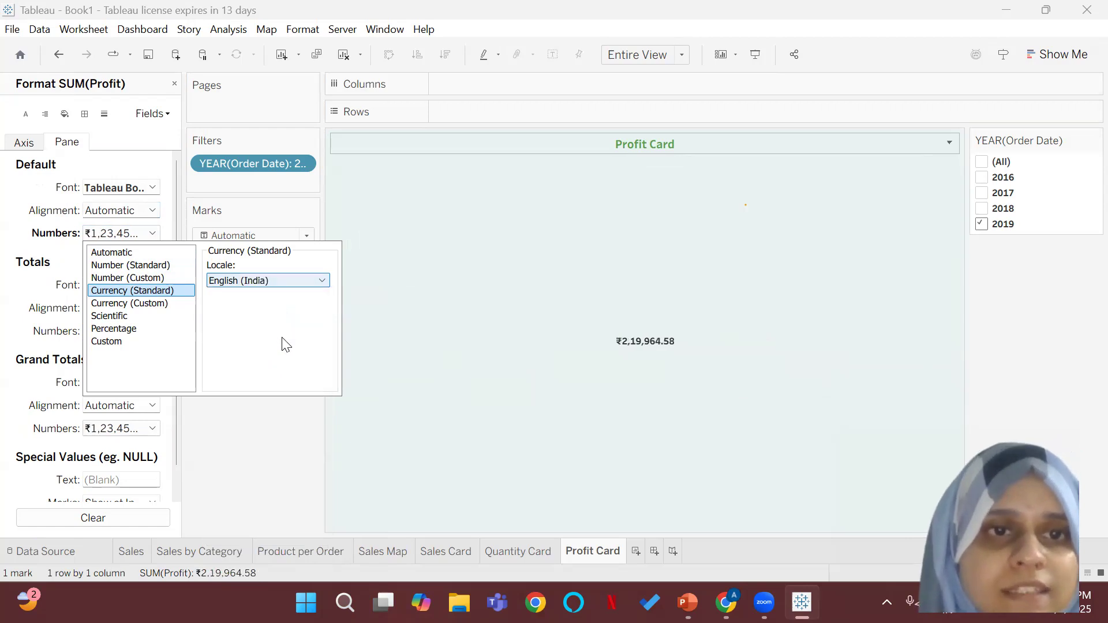
Step: Switch the Profit number format to custom currency with 0 decimal places and no display units
{"action": "left_click", "coordinate": [111, 301]}
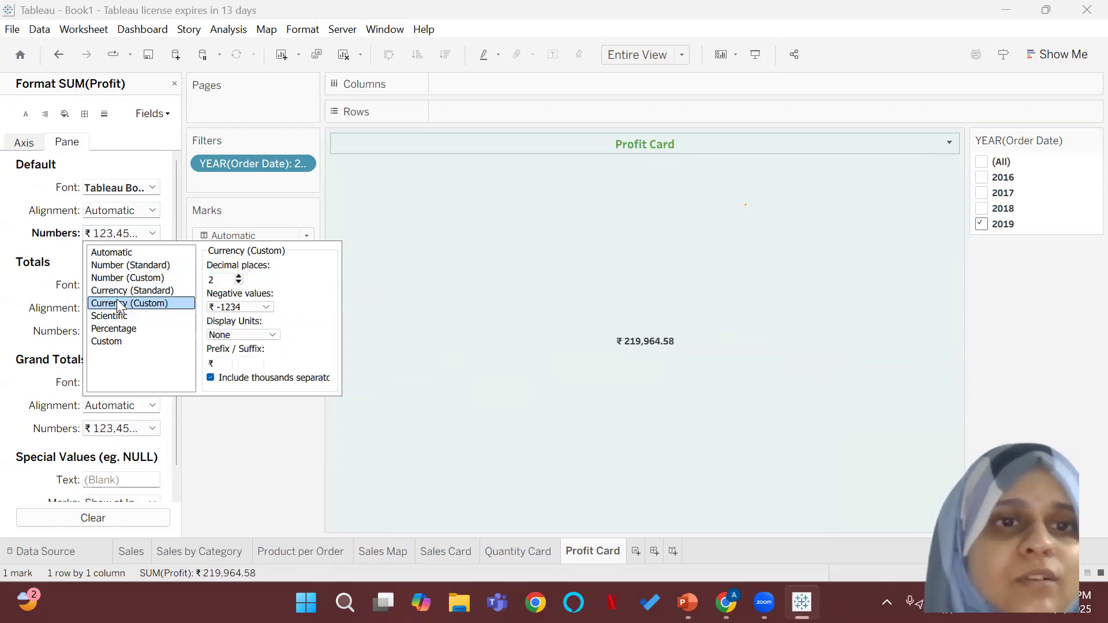
{"action": "left_click", "coordinate": [239, 282]}
{"action": "left_click", "coordinate": [239, 282]}
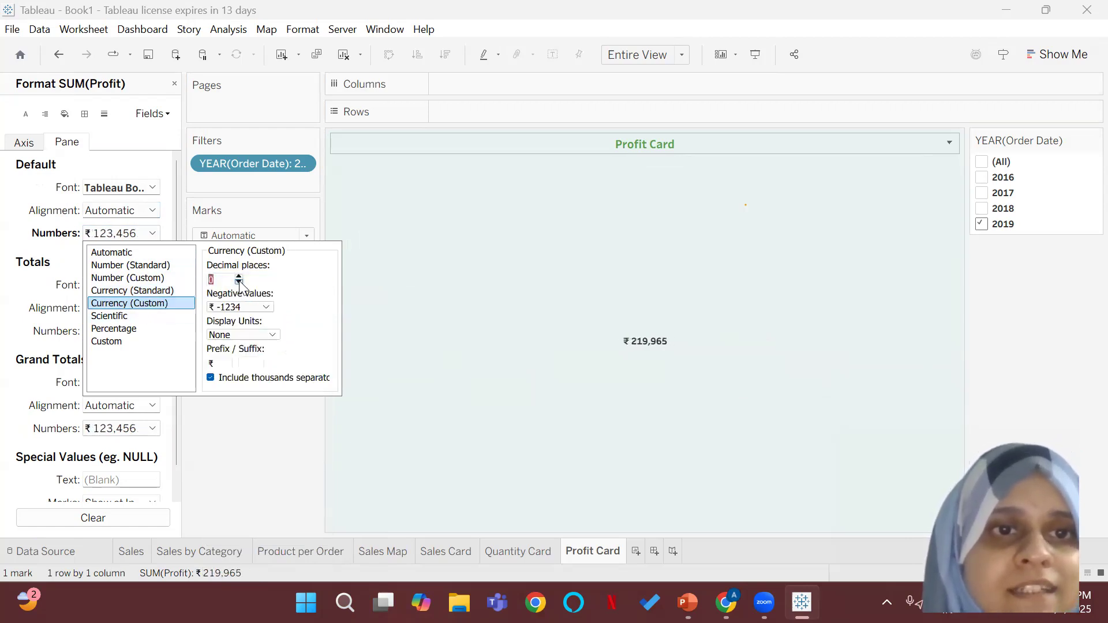
{"action": "left_click", "coordinate": [258, 335]}
{"action": "left_click", "coordinate": [340, 412]}
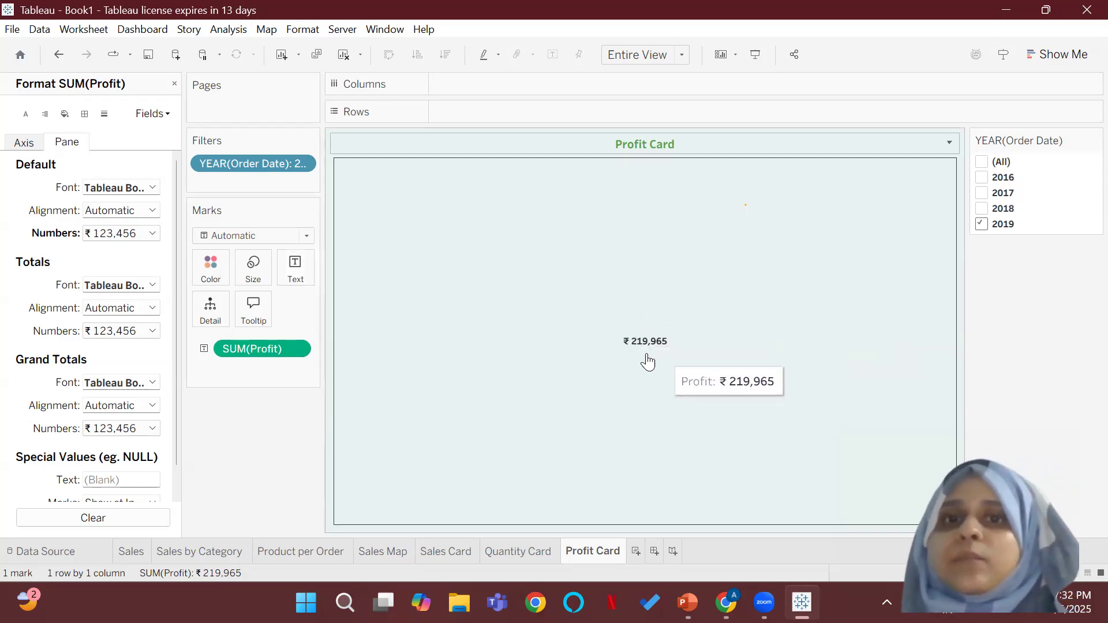
Step: Add a "Profit" caption line below the SUM(Profit) value in the card's label, and colour the caption green
{"action": "left_click", "coordinate": [293, 273]}
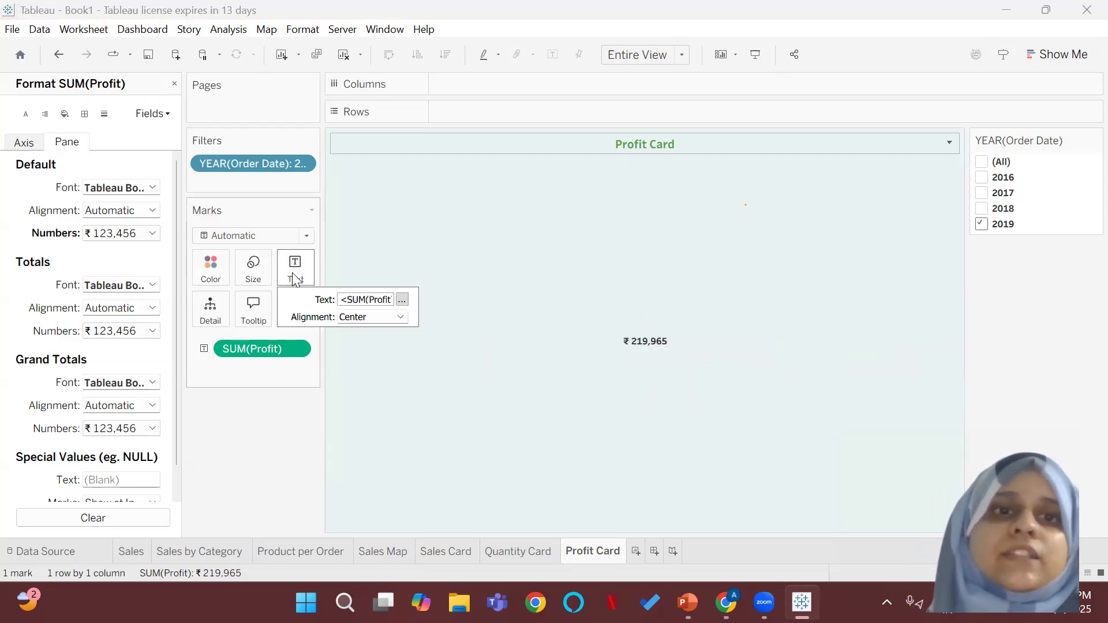
{"action": "left_click", "coordinate": [402, 300]}
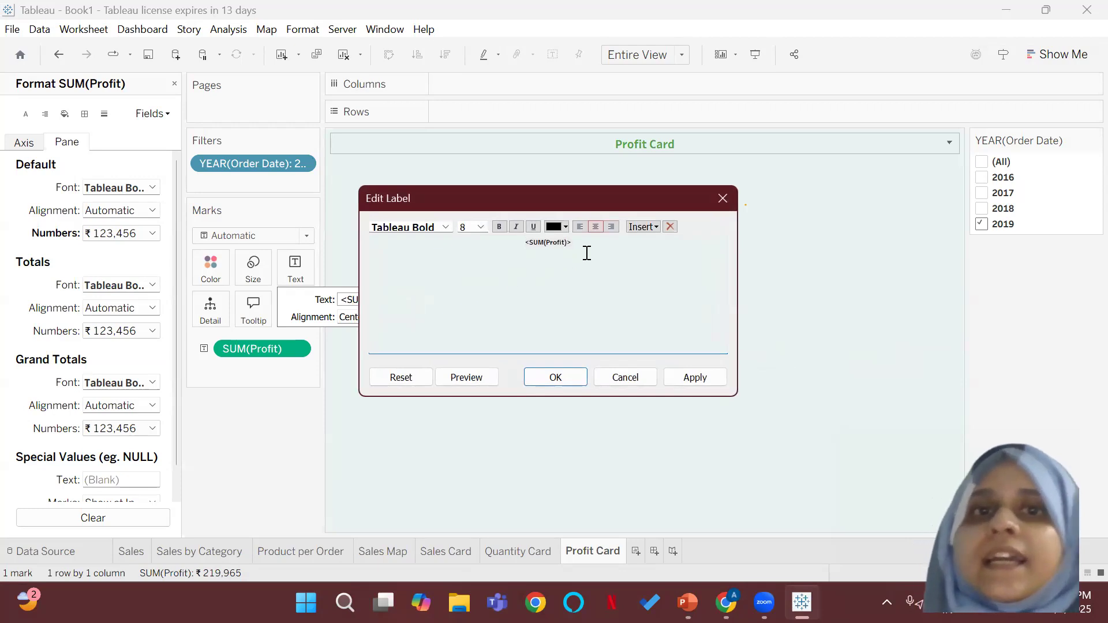
{"action": "type", "text": "Profit"}
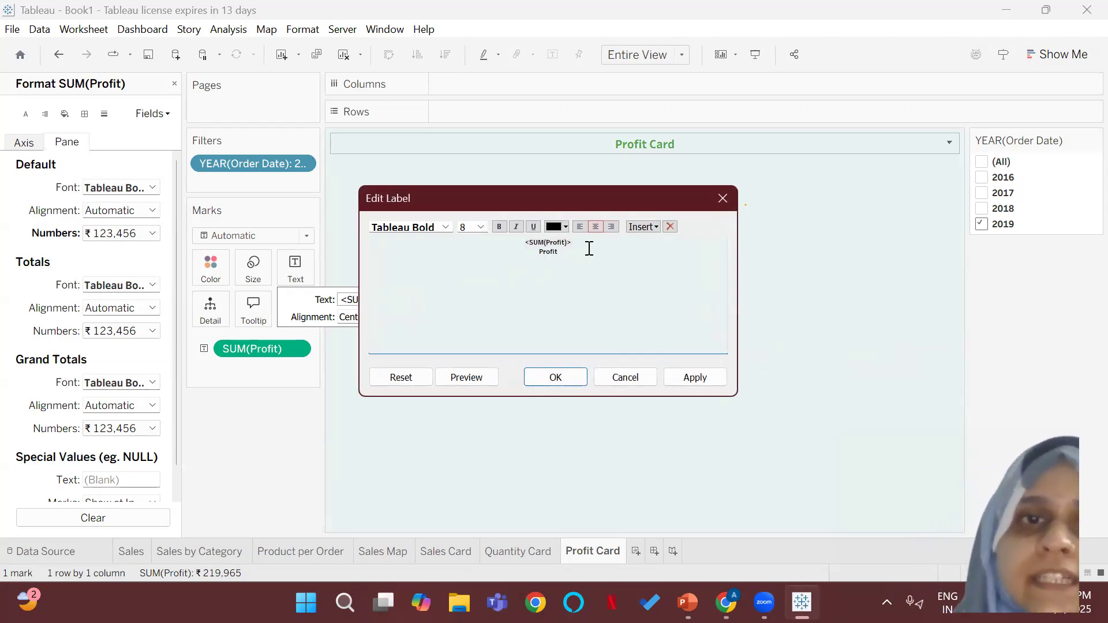
{"action": "left_click_drag", "start_coordinate": [570, 251], "coordinate": [522, 252]}
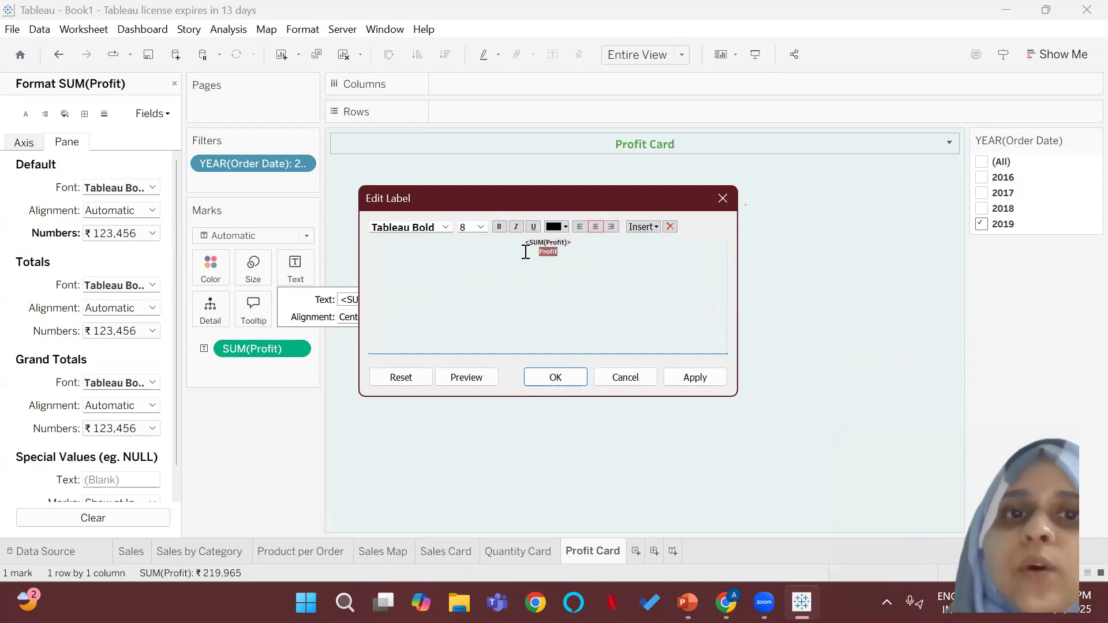
{"action": "left_click", "coordinate": [567, 227]}
{"action": "left_click", "coordinate": [624, 247]}
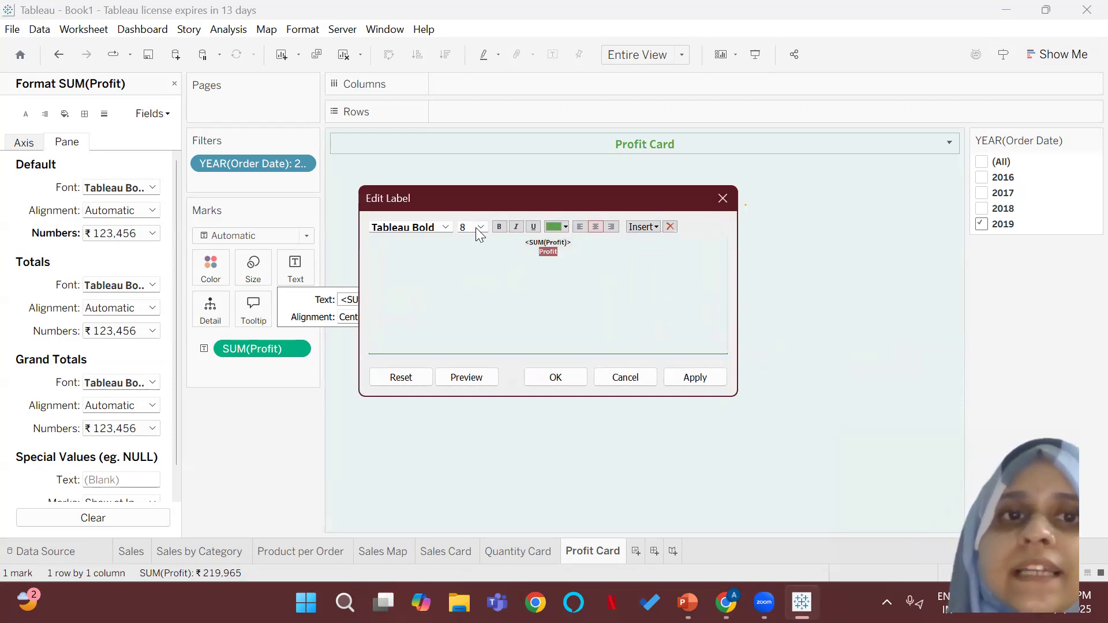
Step: Set the font size of both label lines to 9 and apply the label changes
{"action": "left_click_drag", "start_coordinate": [567, 256], "coordinate": [523, 243]}
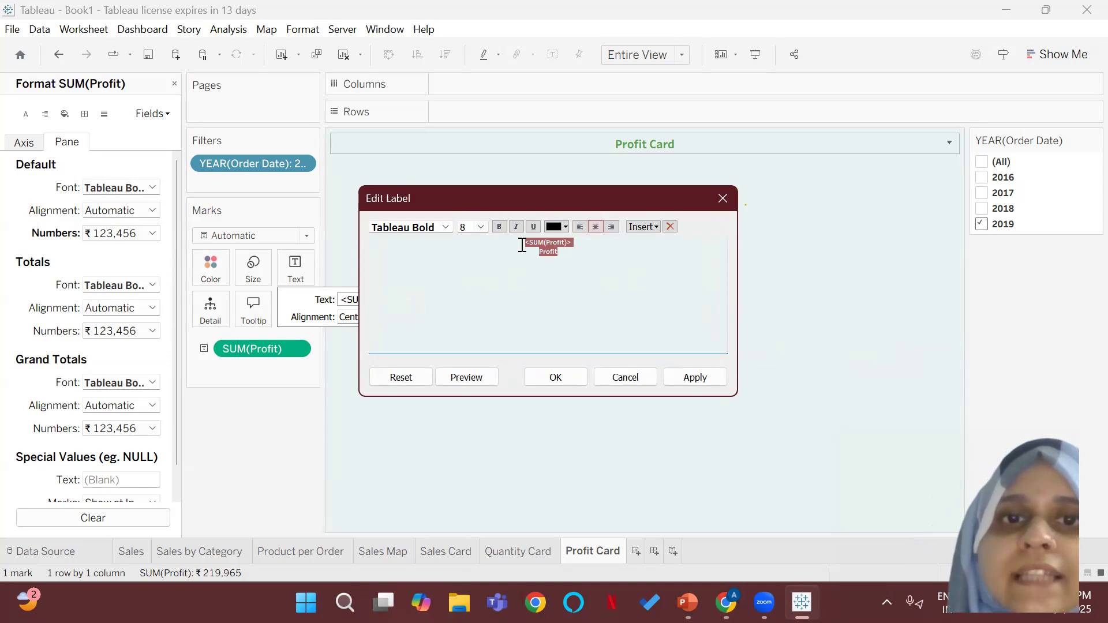
{"action": "left_click", "coordinate": [480, 227]}
{"action": "left_click", "coordinate": [468, 250]}
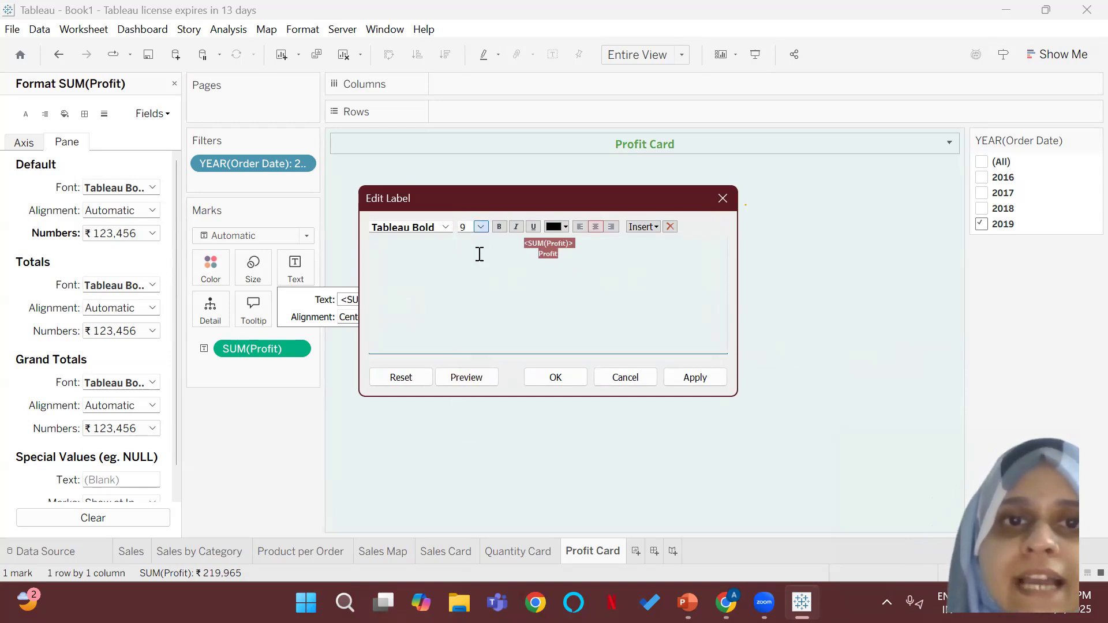
{"action": "left_click", "coordinate": [555, 377]}
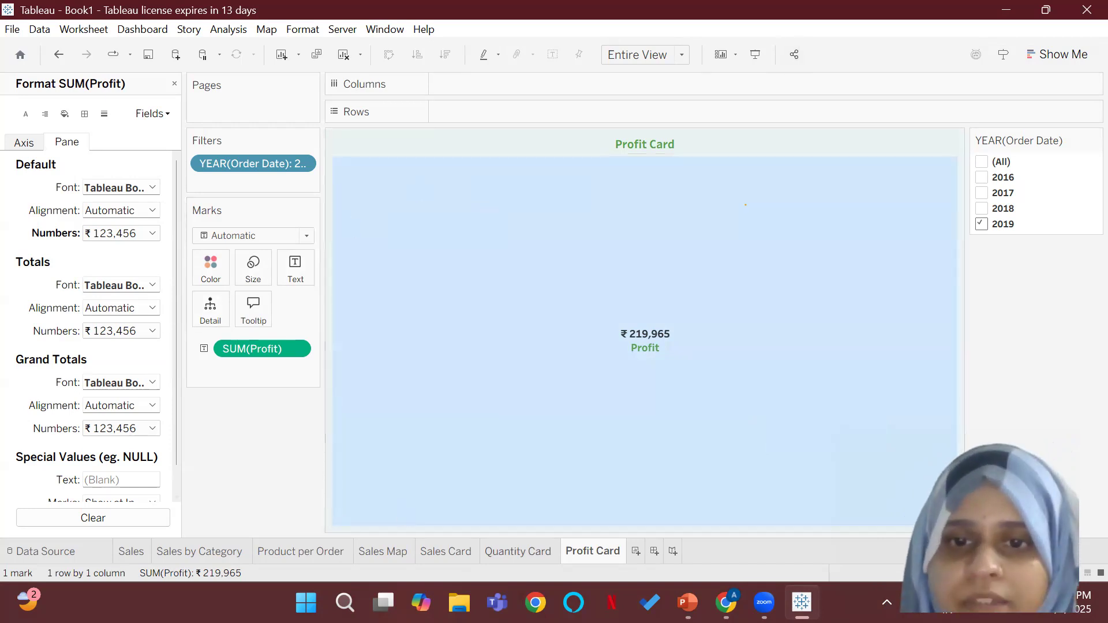
Step: Review the sample dashboard on slide 7 in PowerPoint, and compare it with the Sales worksheet in Tableau
{"action": "key", "text": "alt+Tab"}
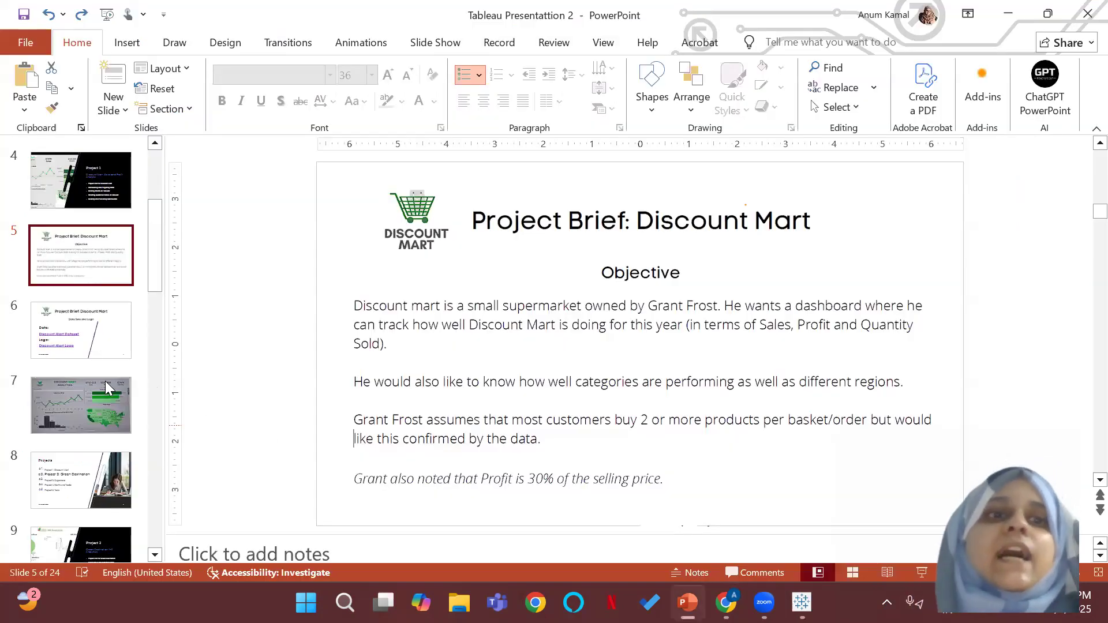
{"action": "left_click", "coordinate": [66, 402]}
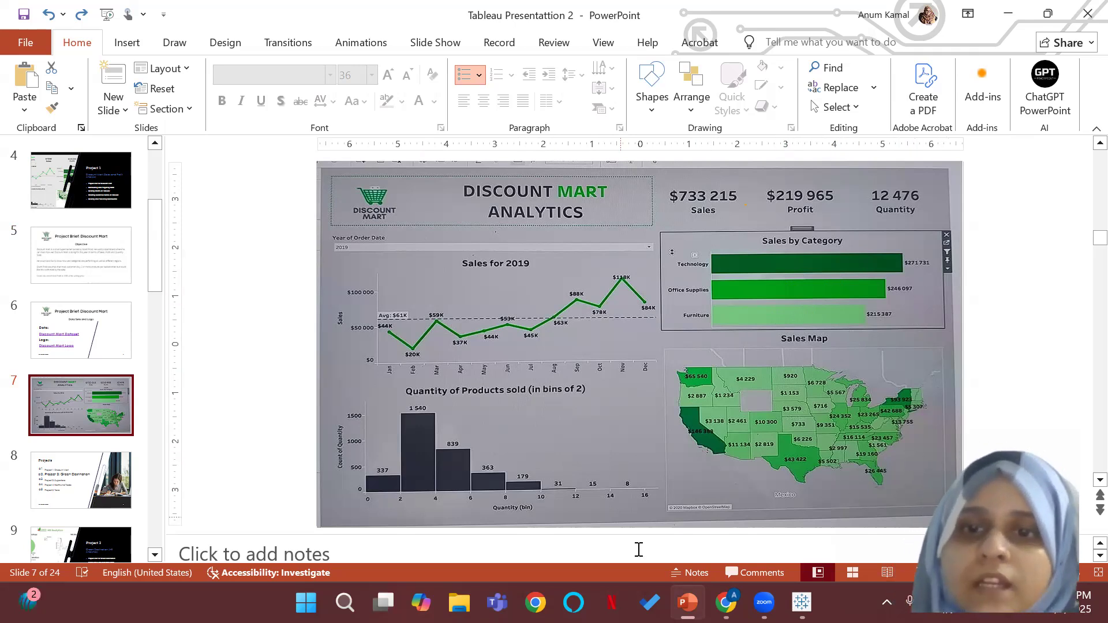
{"action": "key", "text": "alt+Tab"}
{"action": "left_click", "coordinate": [132, 552]}
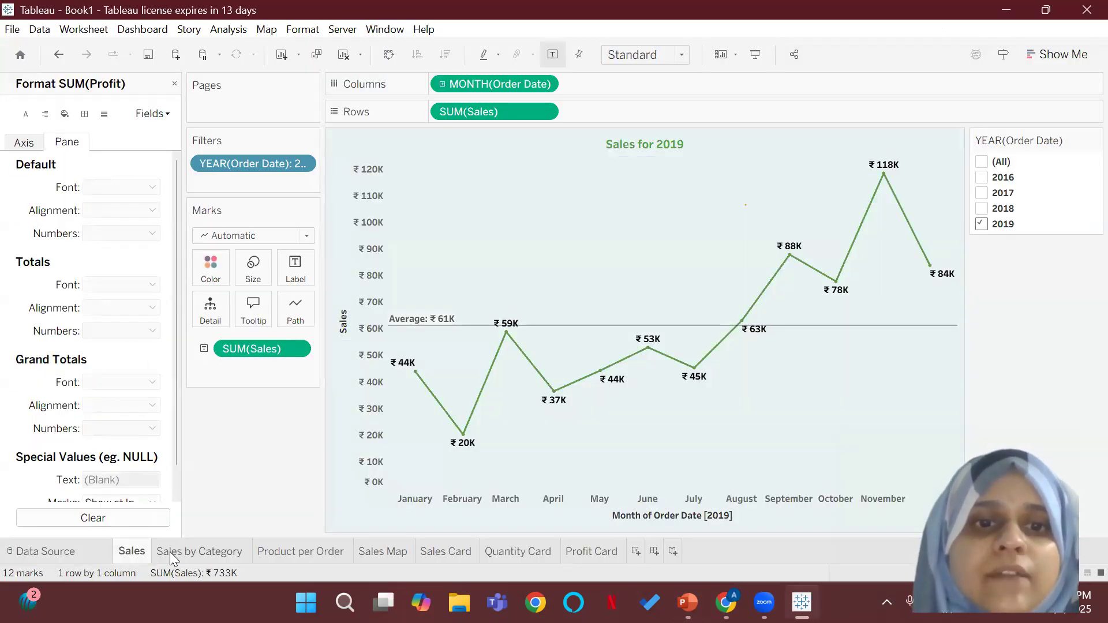
Step: Change the title of the Product per Order histogram to "Quantity of product Sold (quantity bins of 1)"
{"action": "left_click", "coordinate": [310, 554]}
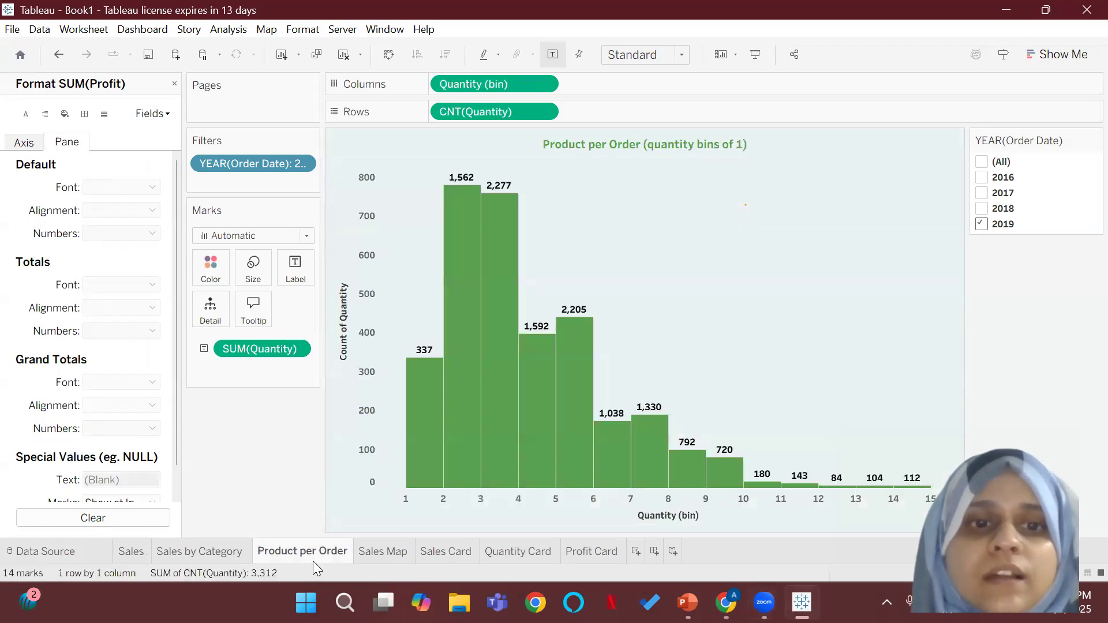
{"action": "right_click", "coordinate": [629, 145]}
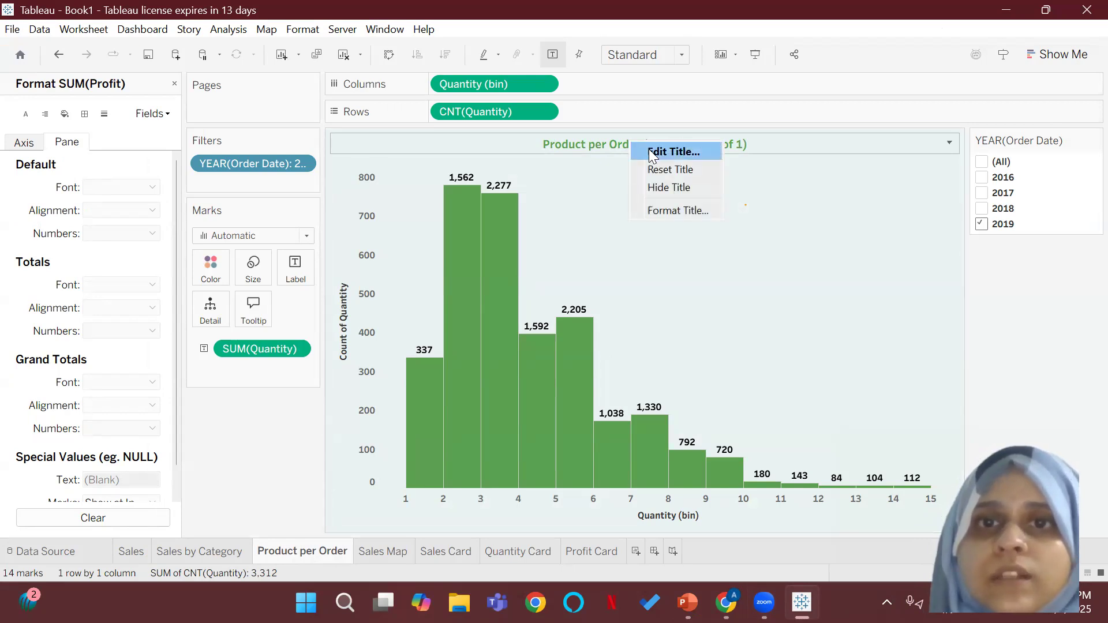
{"action": "left_click", "coordinate": [649, 150]}
{"action": "left_click_drag", "start_coordinate": [545, 243], "coordinate": [451, 243]}
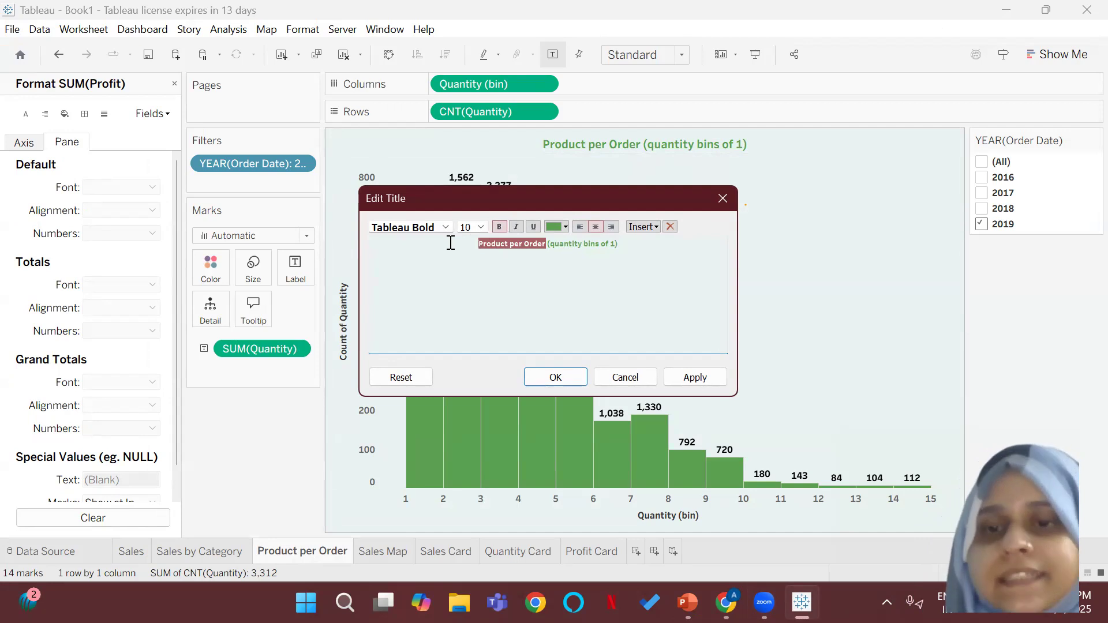
{"action": "type", "text": "Quan"}
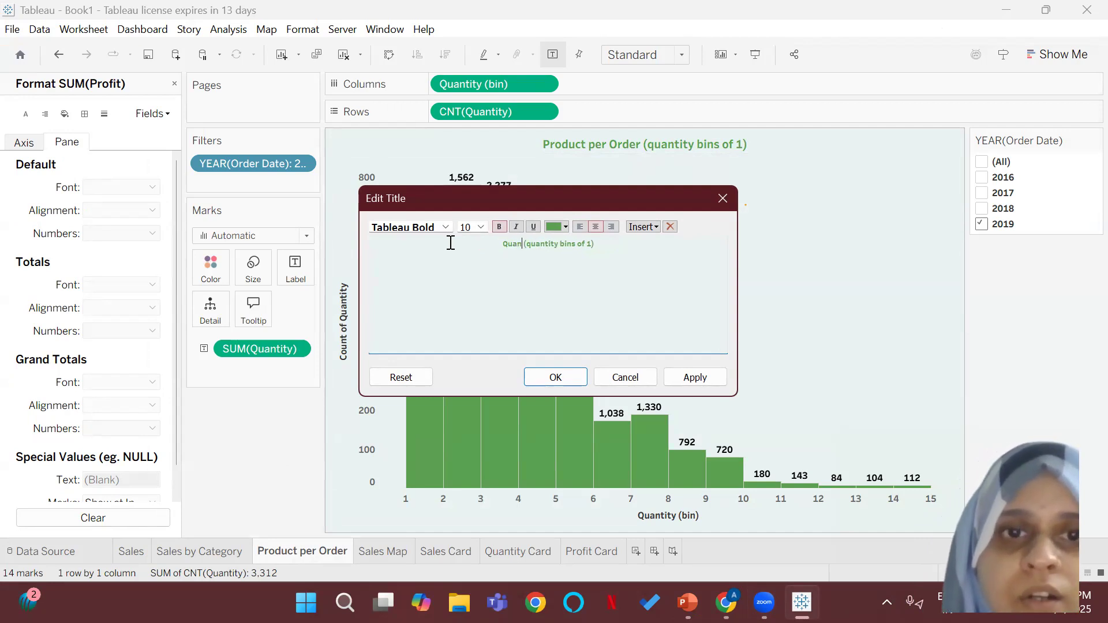
{"action": "type", "text": "tity of"}
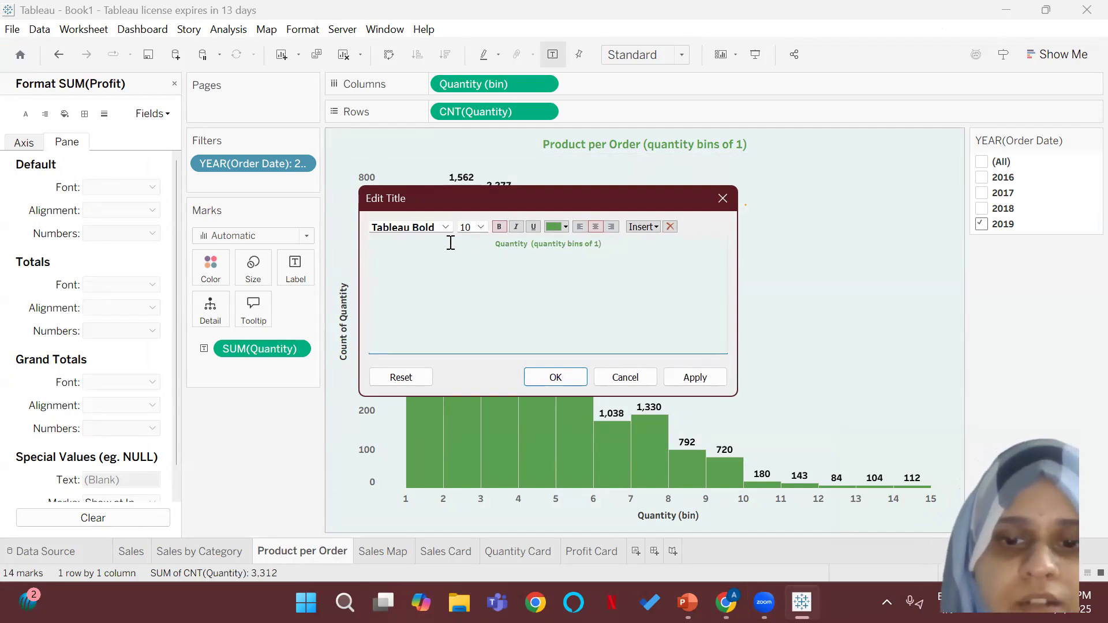
{"action": "type", "text": " propd"}
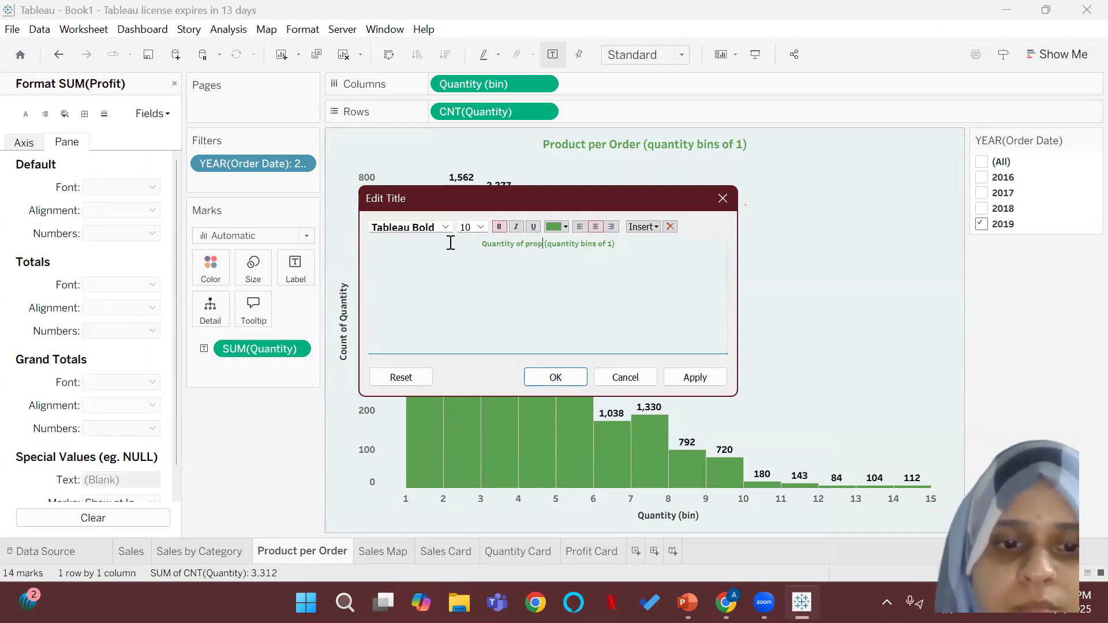
{"action": "key", "text": "BackSpace"}
{"action": "key", "text": "BackSpace"}
{"action": "type", "text": "d"}
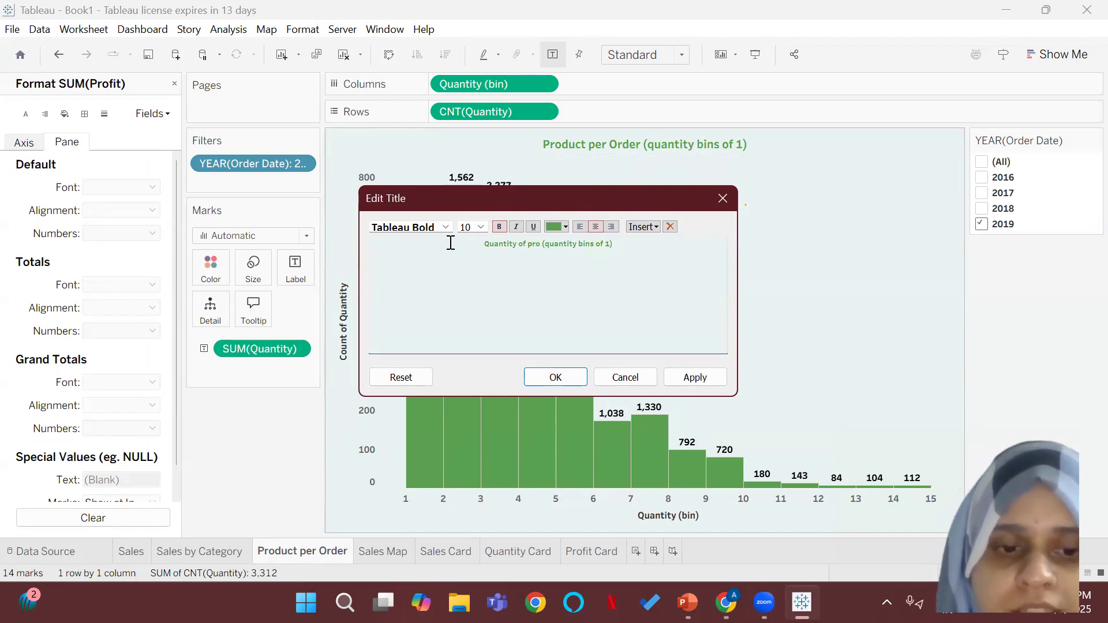
{"action": "type", "text": "uct Sol"}
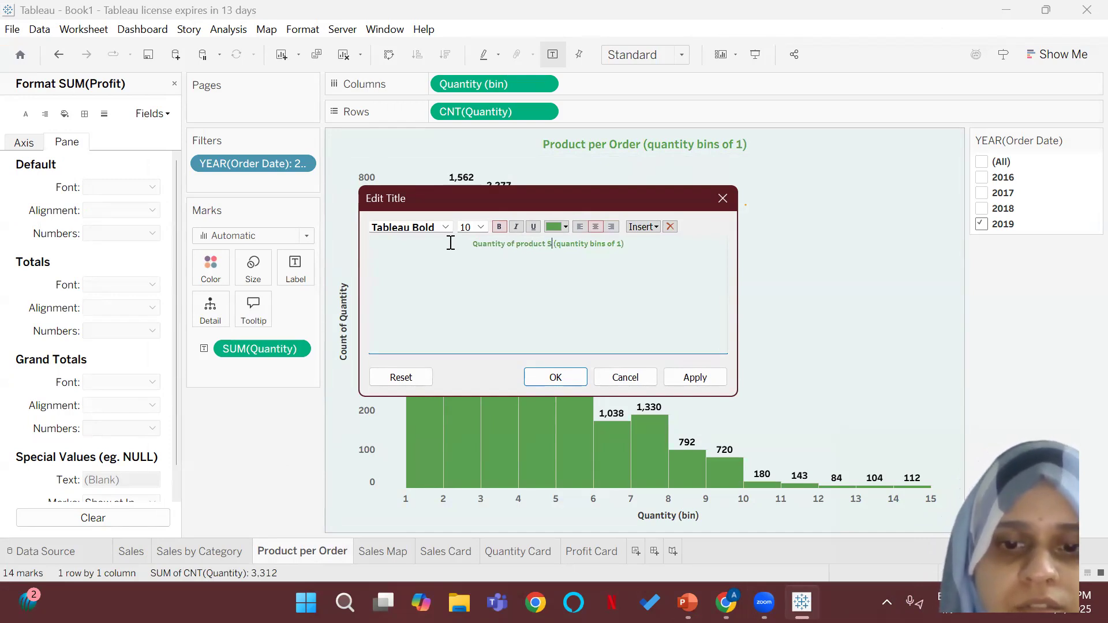
{"action": "type", "text": "d"}
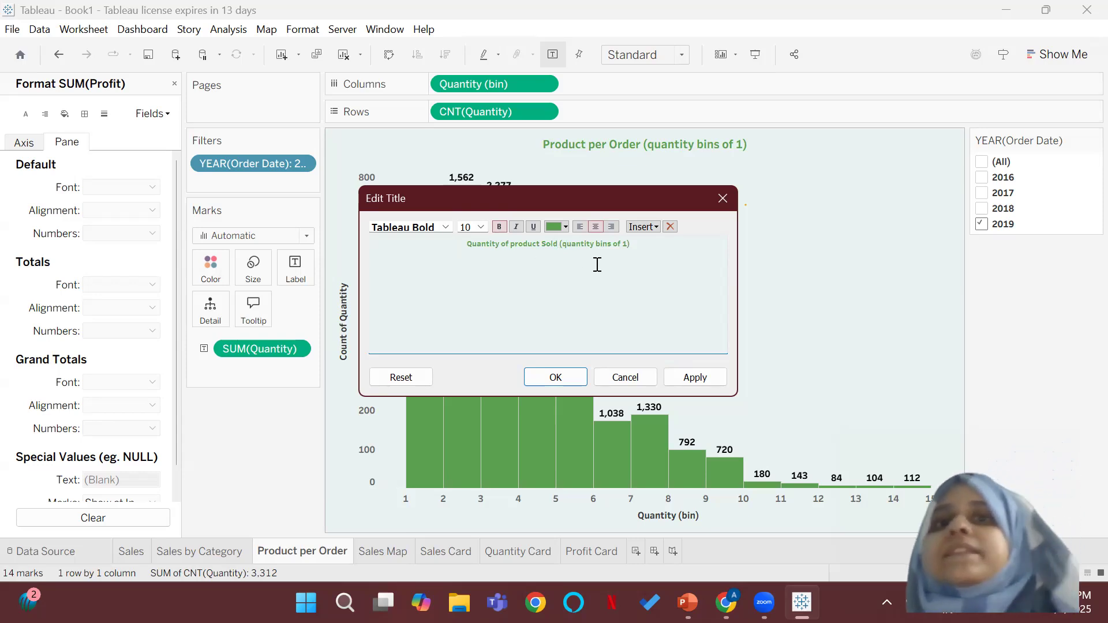
{"action": "left_click", "coordinate": [537, 380]}
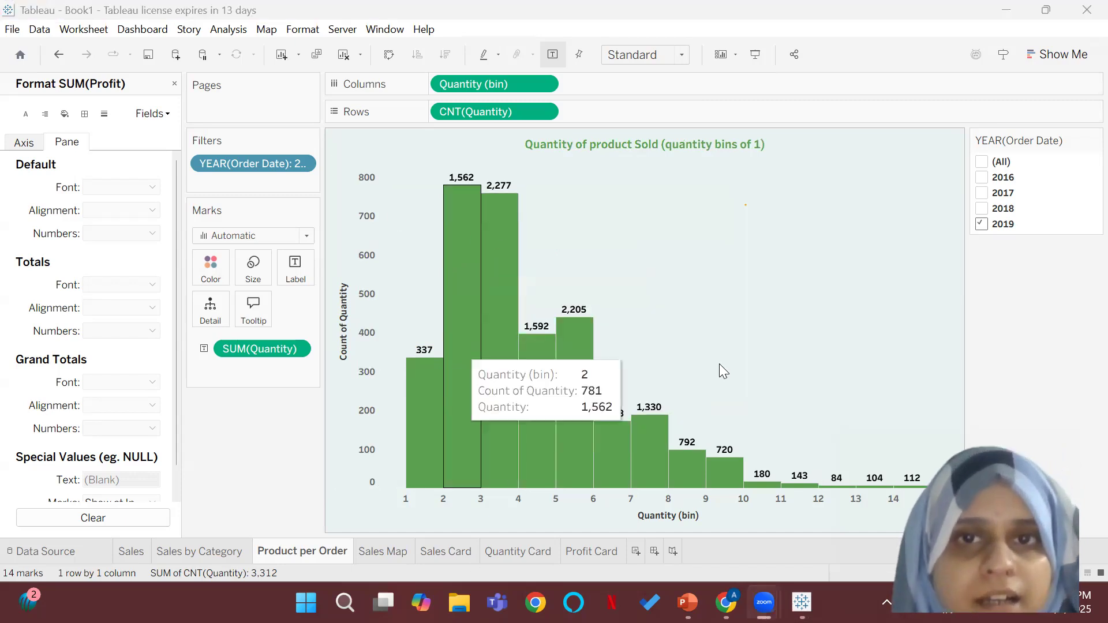
Step: Create a new dashboard and look through the worksheets available for it
{"action": "left_click", "coordinate": [656, 548]}
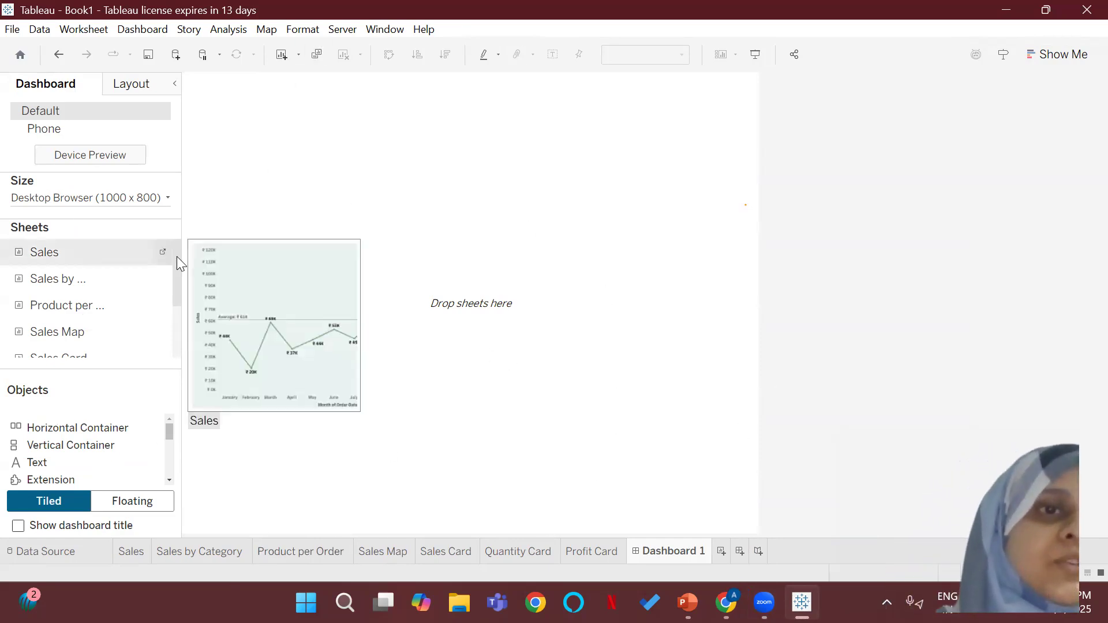
{"action": "mouse_move", "coordinate": [104, 269]}
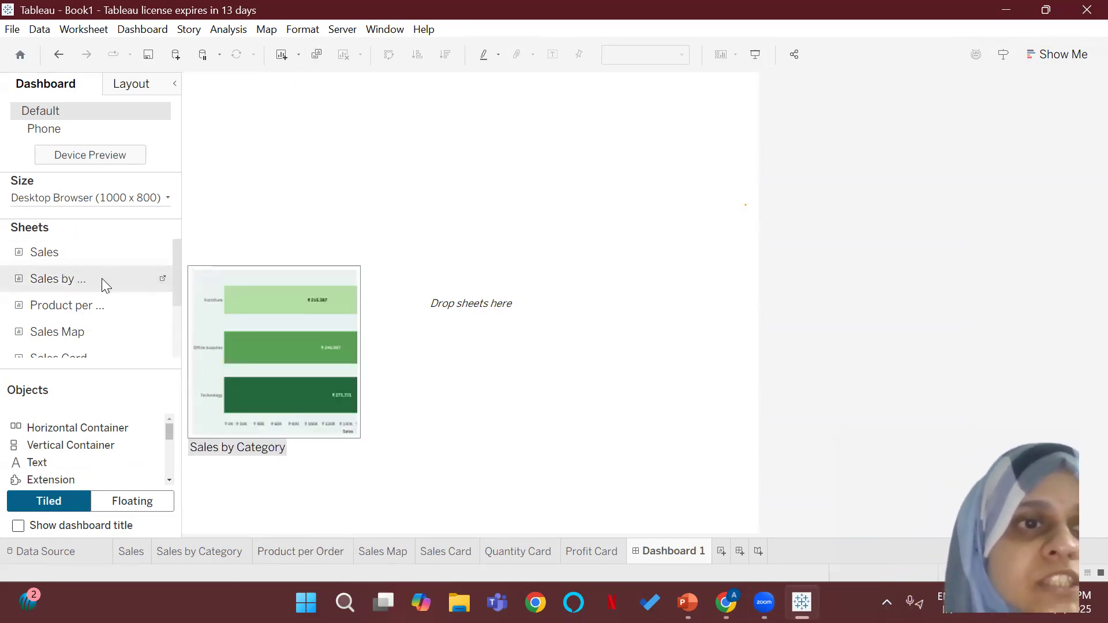
{"action": "left_click_drag", "start_coordinate": [179, 287], "coordinate": [296, 302]}
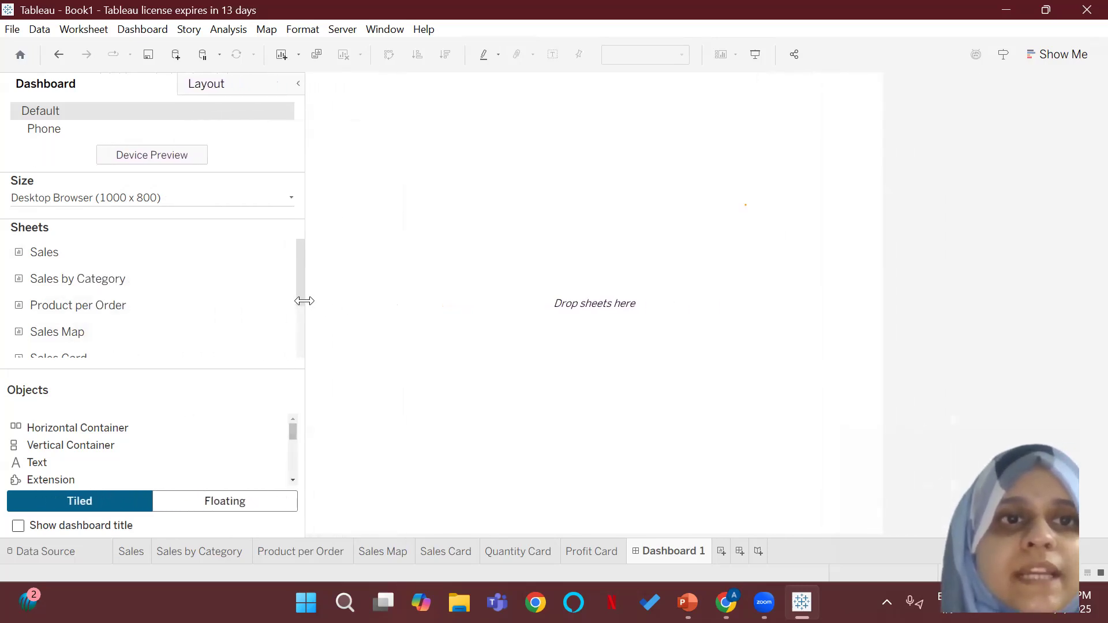
{"action": "scroll", "coordinate": [297, 292], "scroll_direction": "down", "scroll_amount": 3}
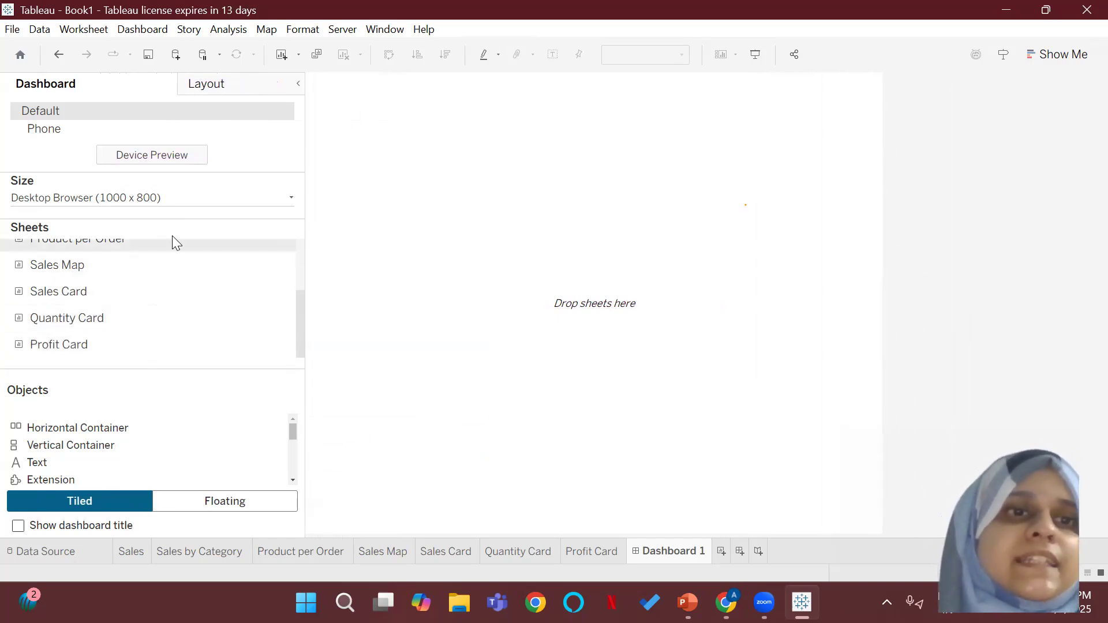
{"action": "scroll", "coordinate": [300, 320], "scroll_direction": "up", "scroll_amount": 3}
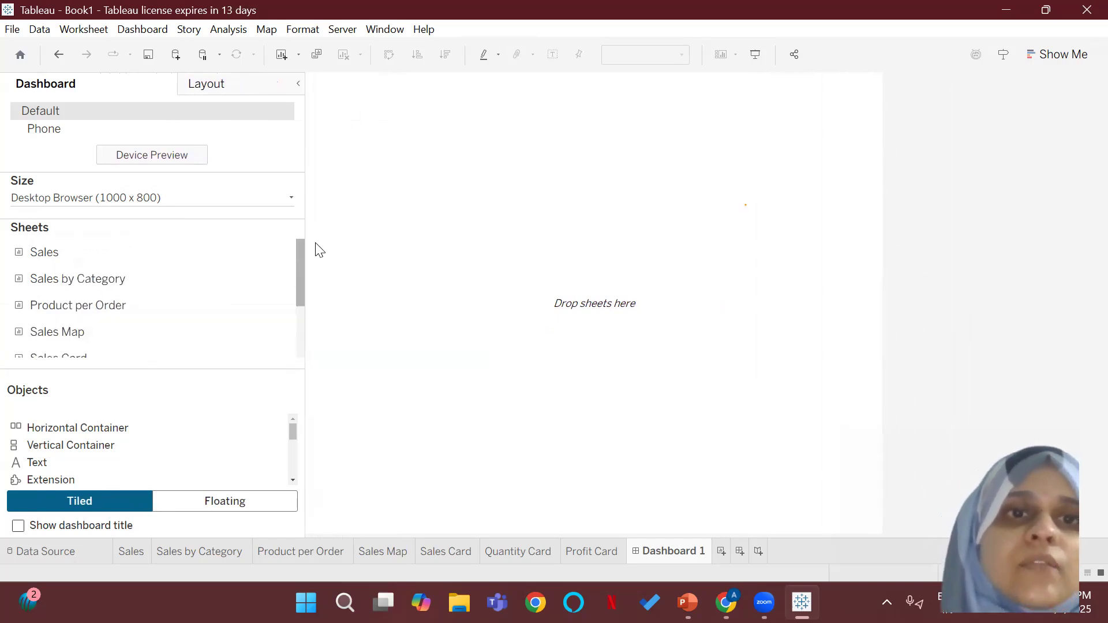
{"action": "left_click_drag", "start_coordinate": [299, 223], "coordinate": [176, 217]}
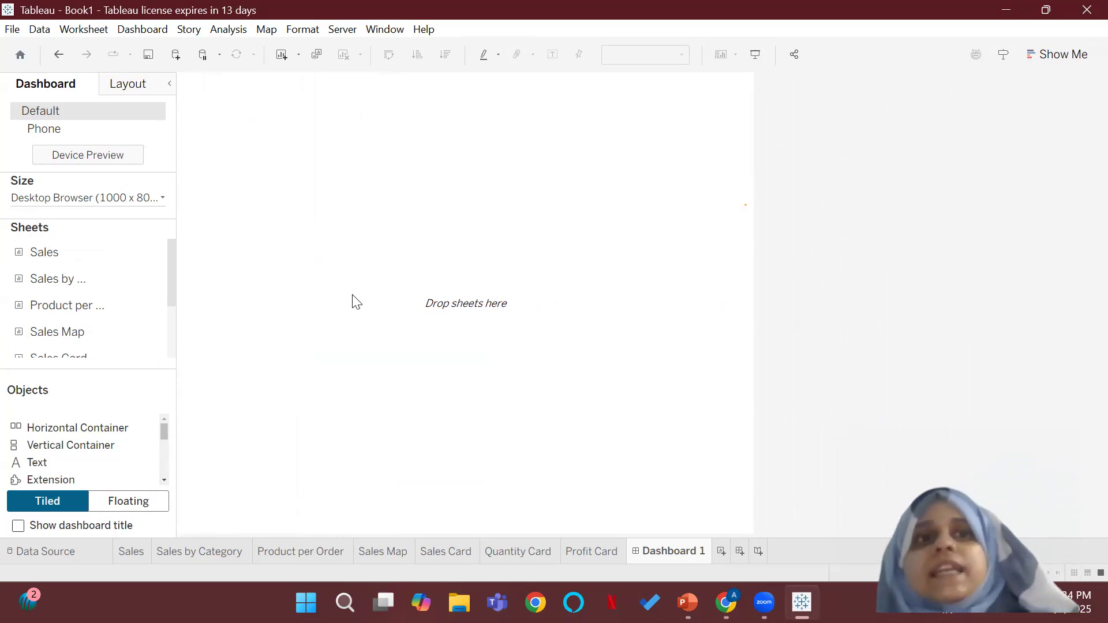
Step: Set the dashboard's fixed size to 1300 px wide by 900 px high, and place the Sales sheet on it
{"action": "left_click", "coordinate": [164, 198]}
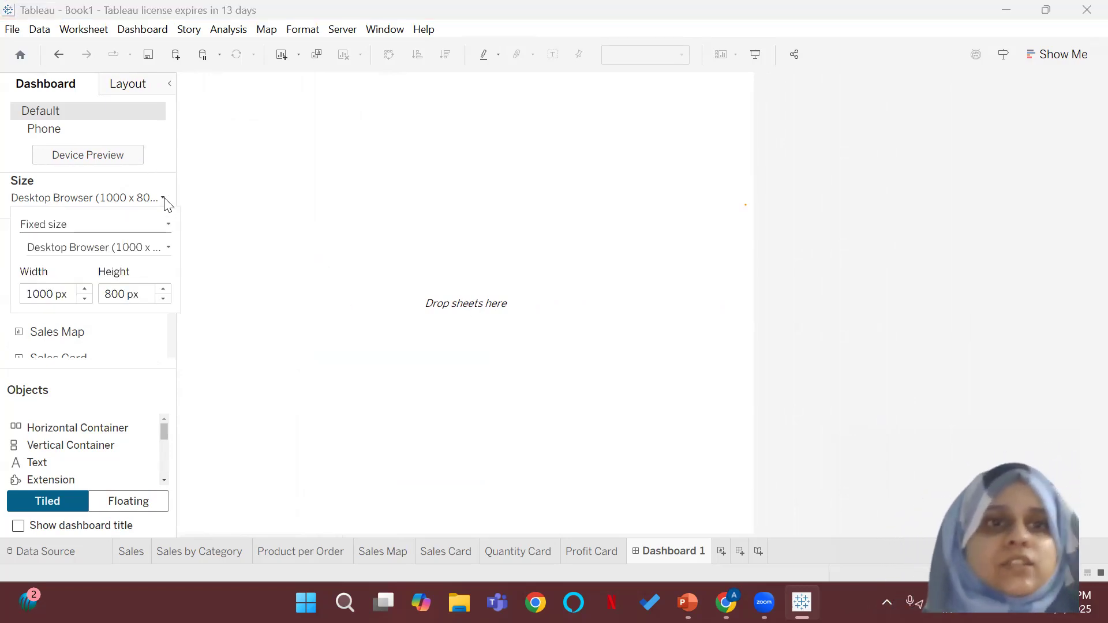
{"action": "left_click", "coordinate": [46, 295]}
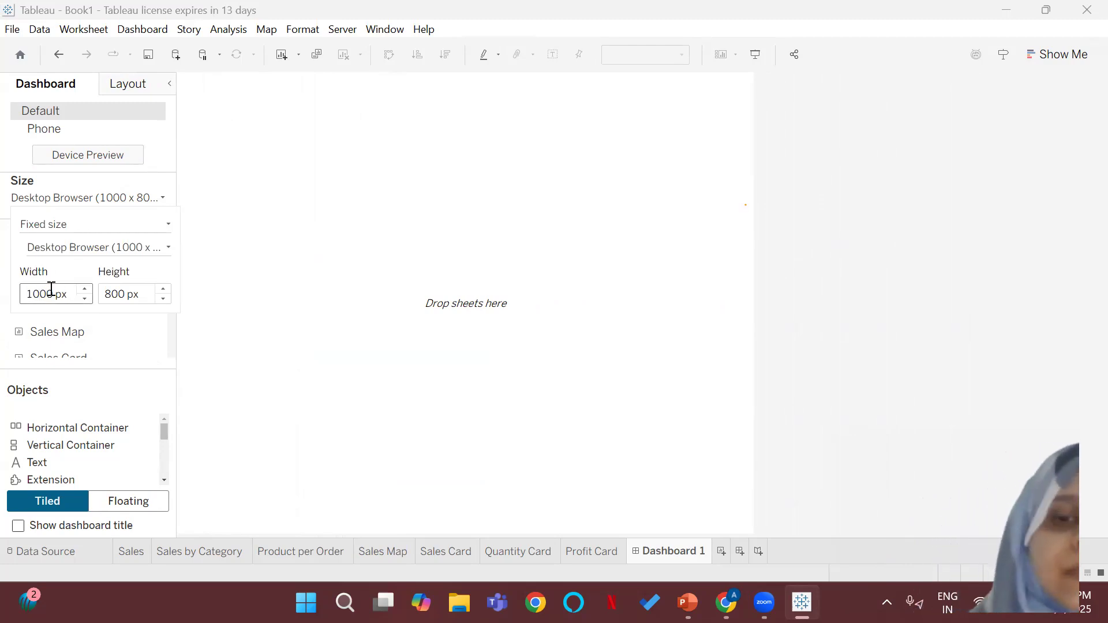
{"action": "left_click", "coordinate": [117, 294]}
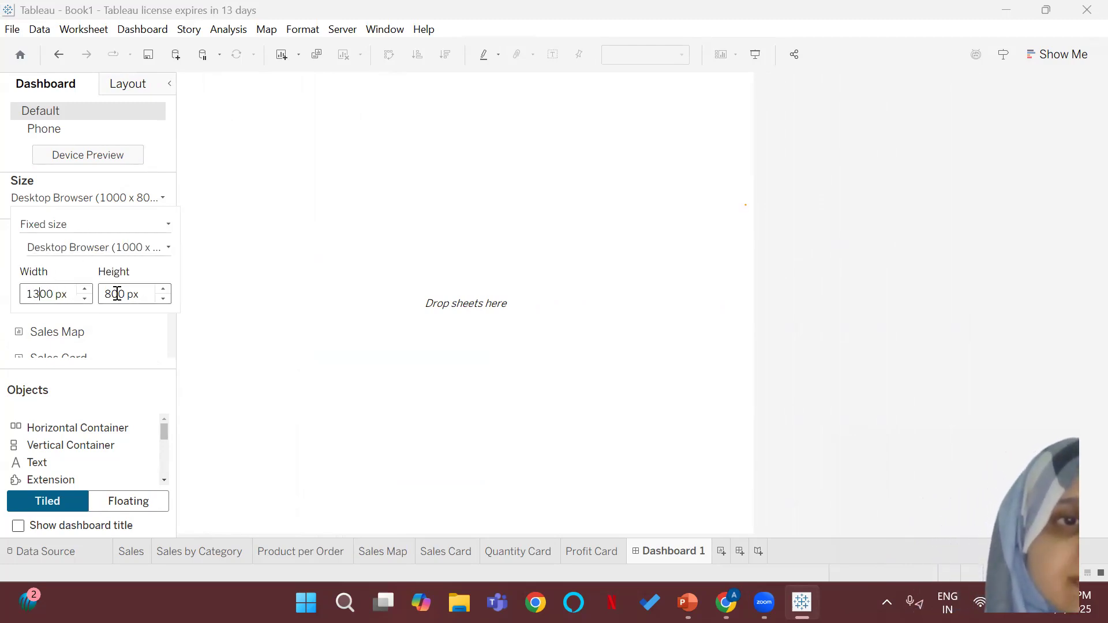
{"action": "left_click", "coordinate": [108, 295]}
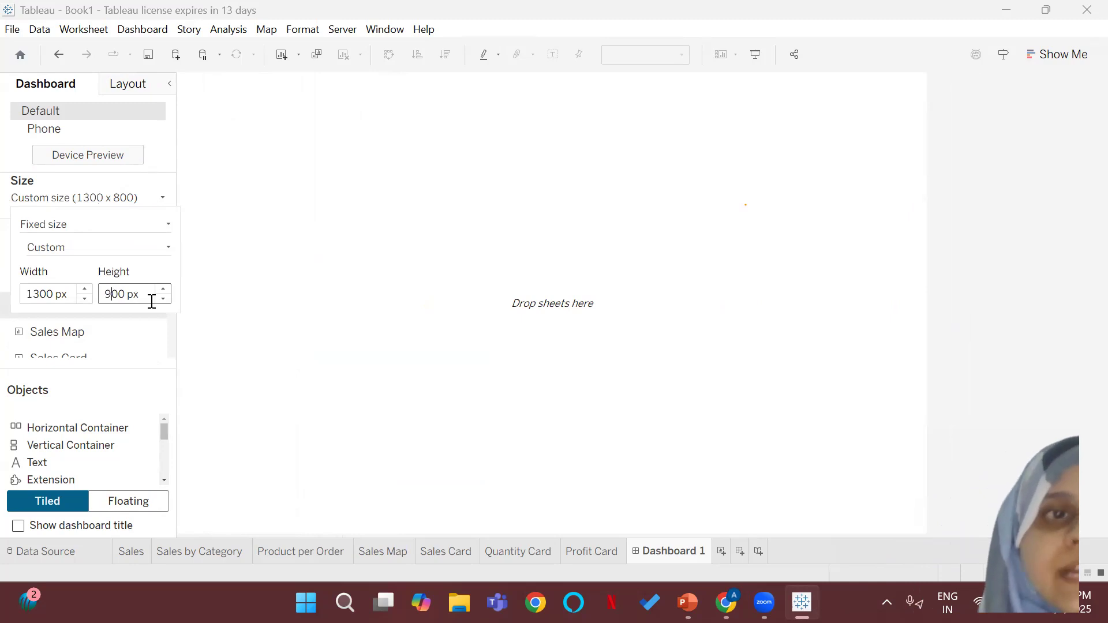
{"action": "left_click", "coordinate": [315, 321]}
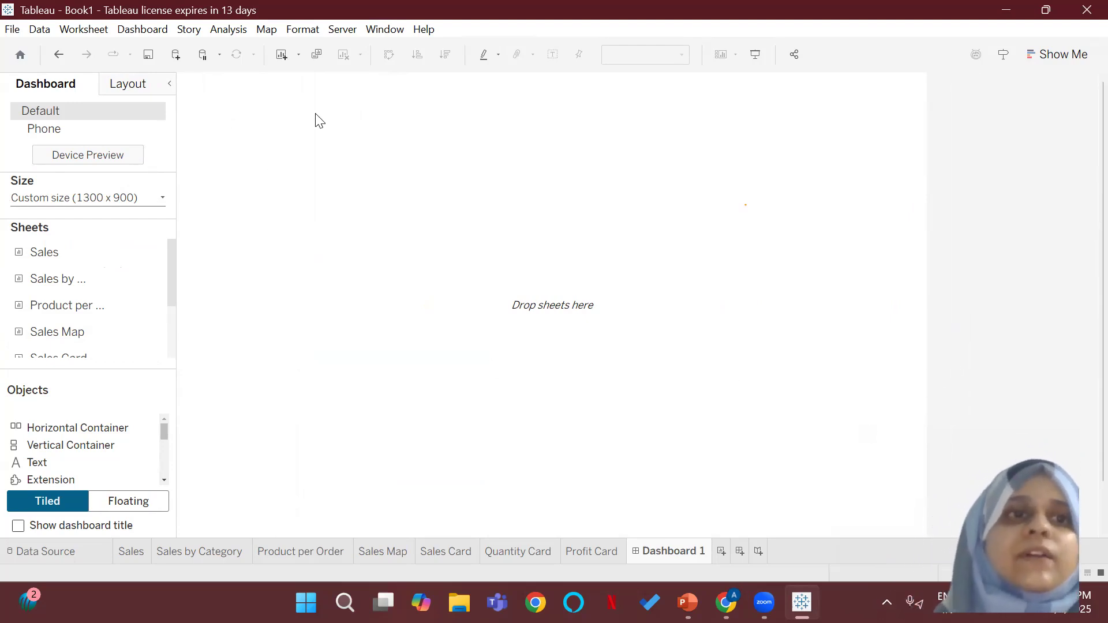
{"action": "mouse_move", "coordinate": [51, 245]}
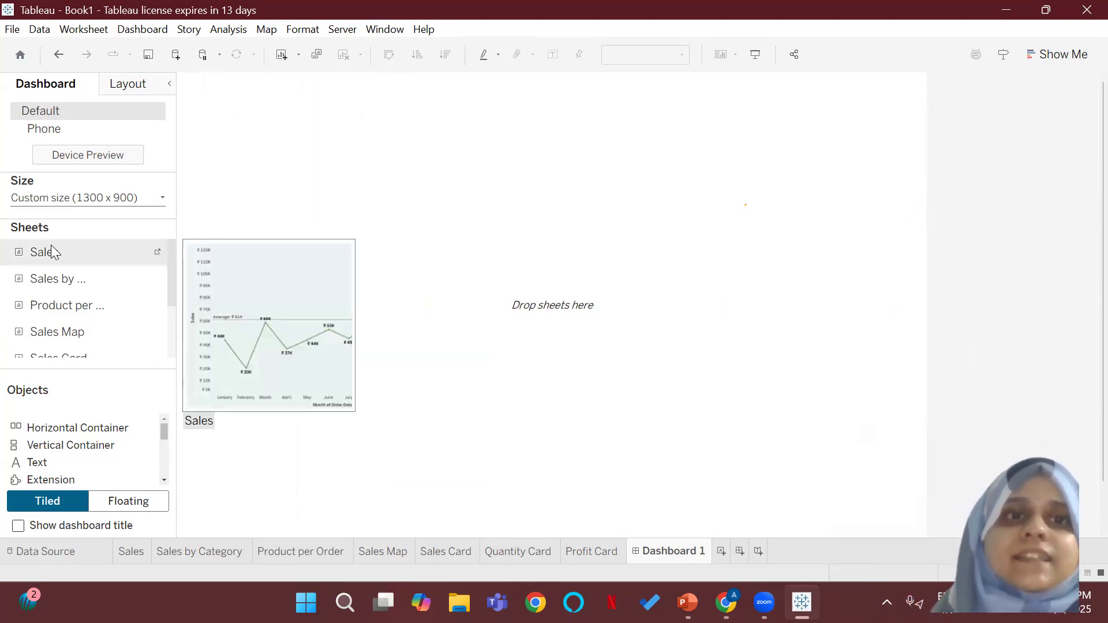
{"action": "left_click_drag", "start_coordinate": [50, 247], "coordinate": [400, 264]}
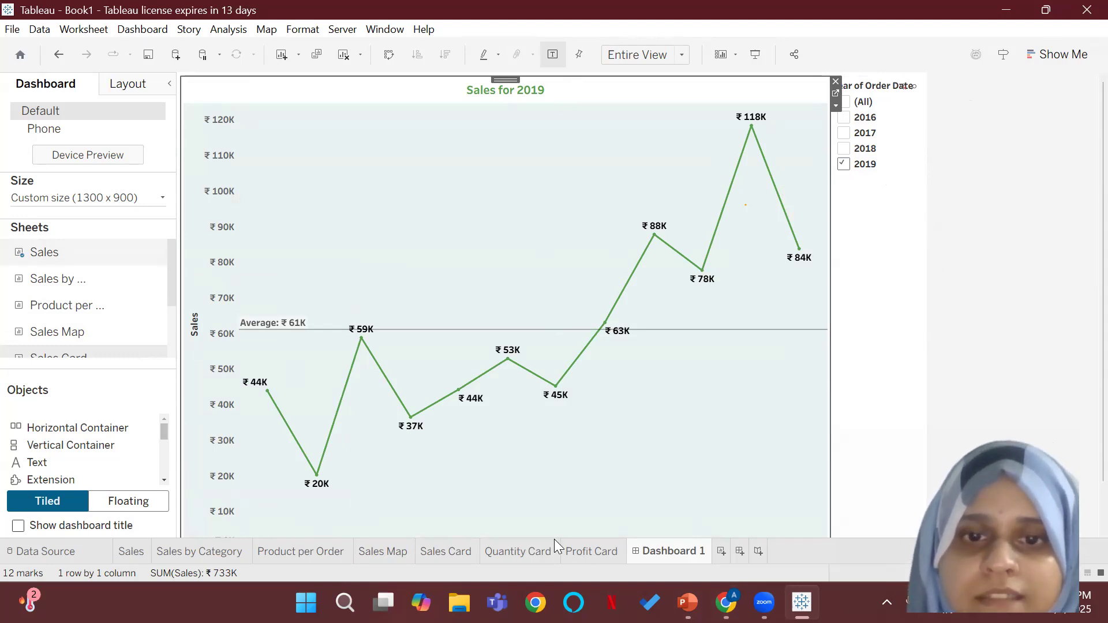
Step: Hide the order-date year filter card on the Profit Card worksheet
{"action": "left_click", "coordinate": [580, 550]}
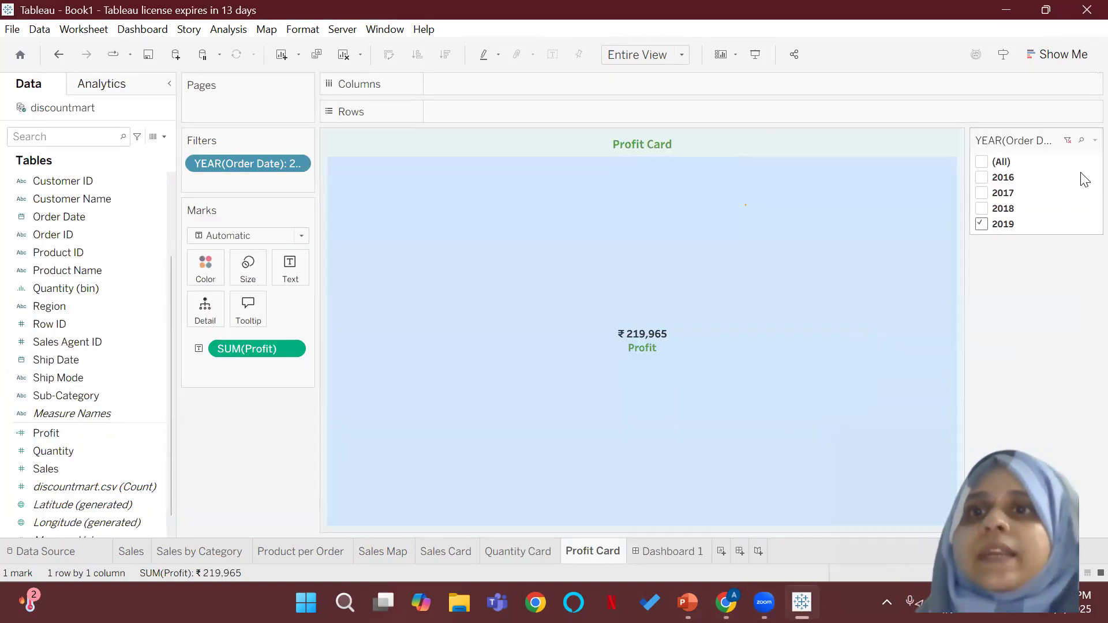
{"action": "mouse_move", "coordinate": [1086, 142]}
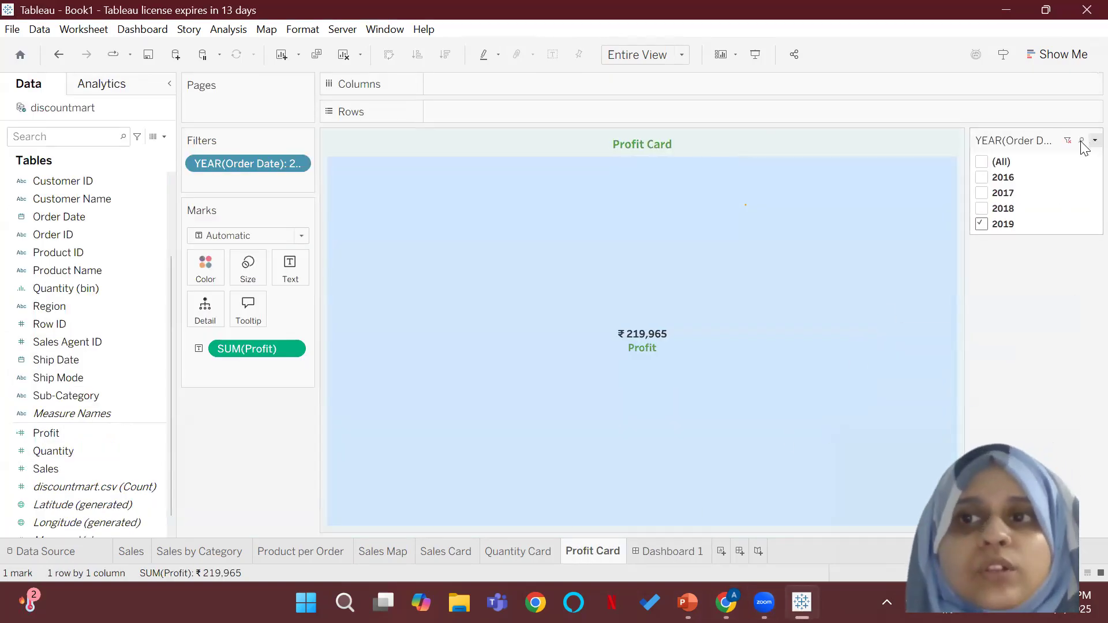
{"action": "left_click", "coordinate": [1095, 140]}
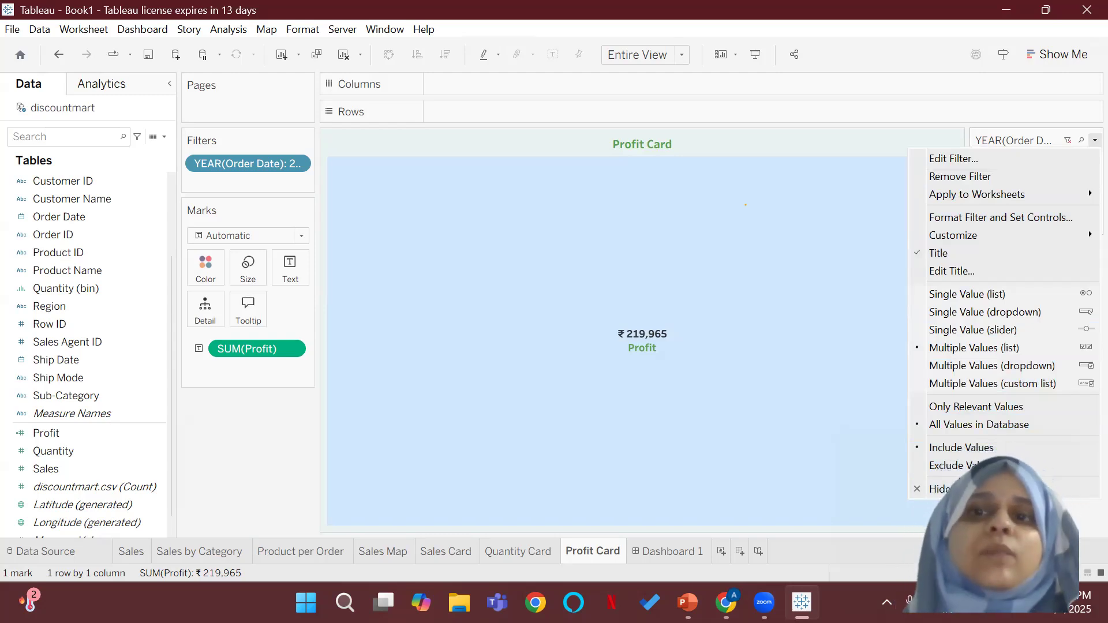
{"action": "left_click", "coordinate": [952, 489]}
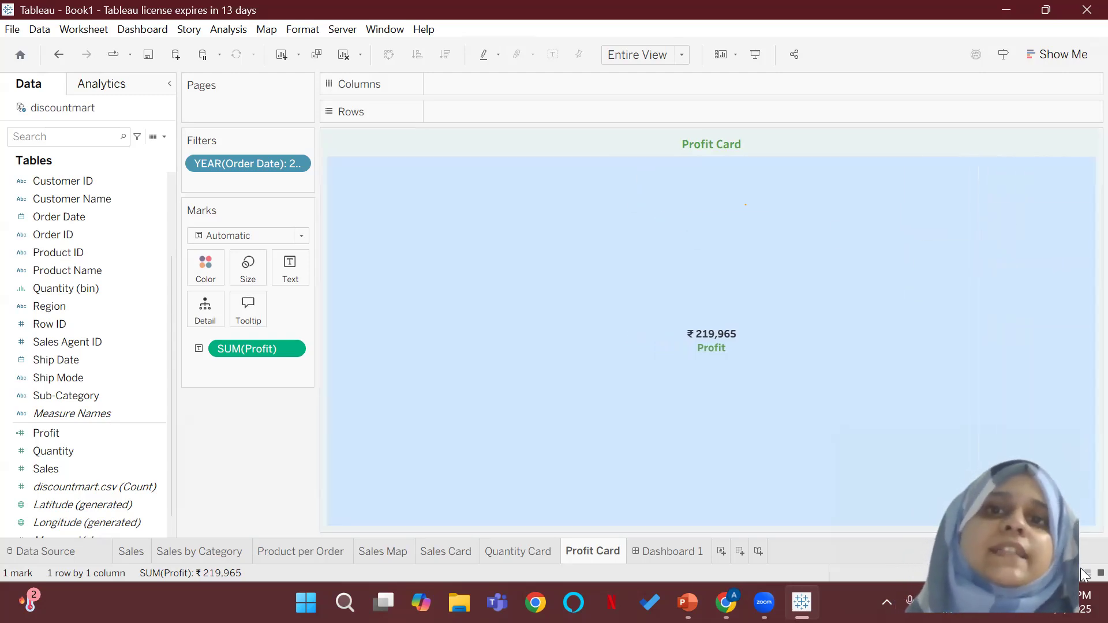
Step: Hide the order-date year filter card on the Quantity Card and Sales Card worksheets
{"action": "left_click", "coordinate": [517, 552]}
{"action": "left_click", "coordinate": [1095, 141]}
{"action": "left_click", "coordinate": [953, 489]}
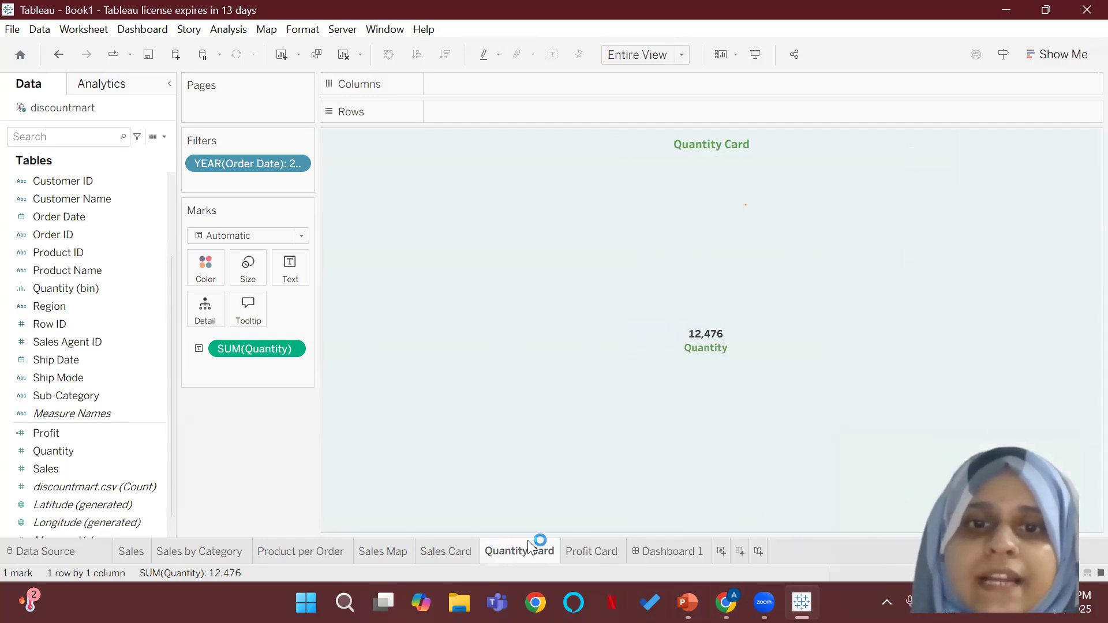
{"action": "left_click", "coordinate": [448, 553]}
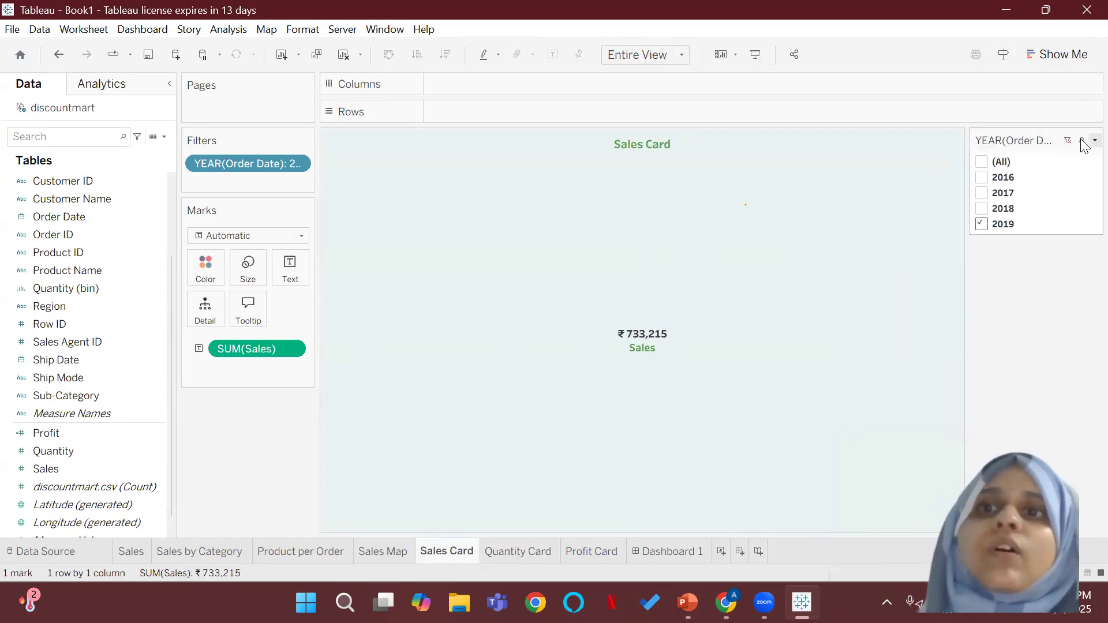
{"action": "left_click", "coordinate": [1094, 140]}
{"action": "left_click", "coordinate": [946, 489]}
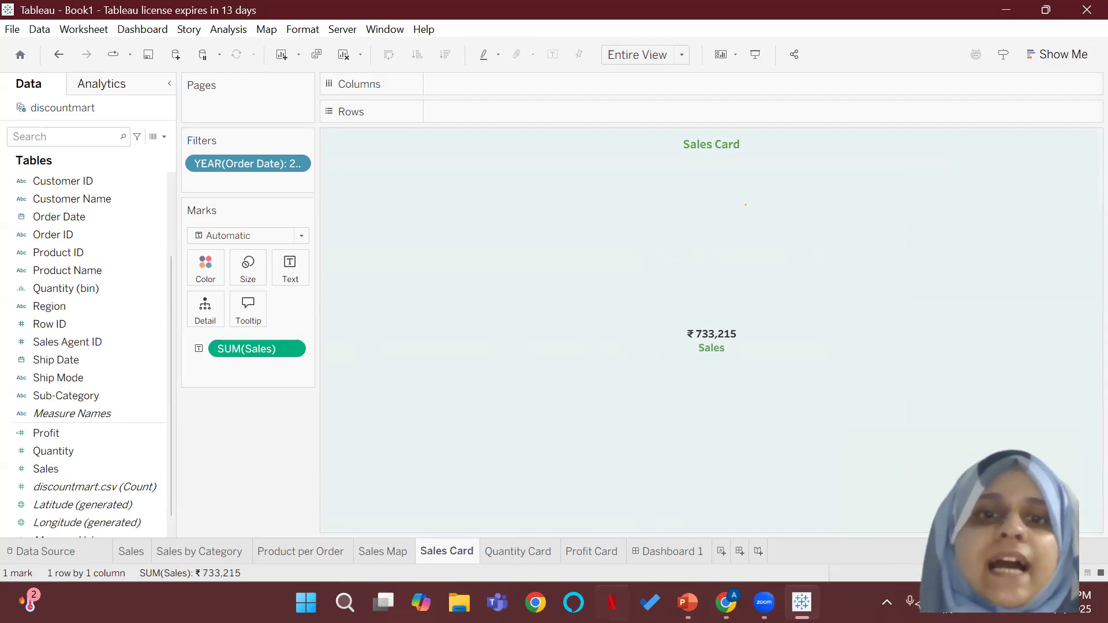
Step: Hide both the order-date year filter card and the SUM(Sales) colour legend on the Sales Map worksheet
{"action": "left_click", "coordinate": [392, 553]}
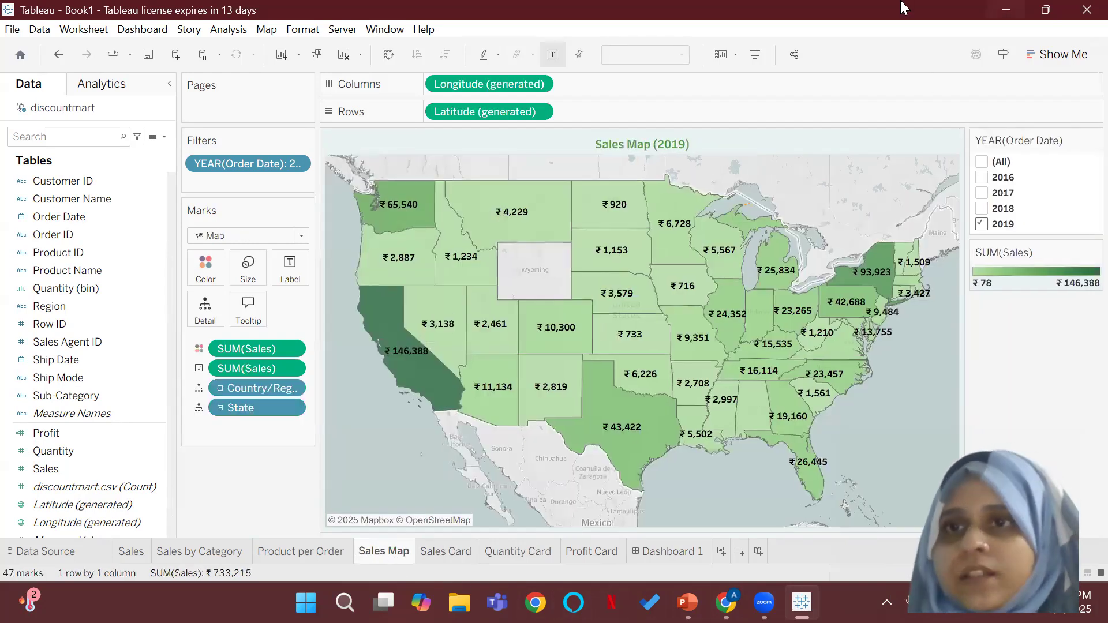
{"action": "left_click", "coordinate": [1095, 140]}
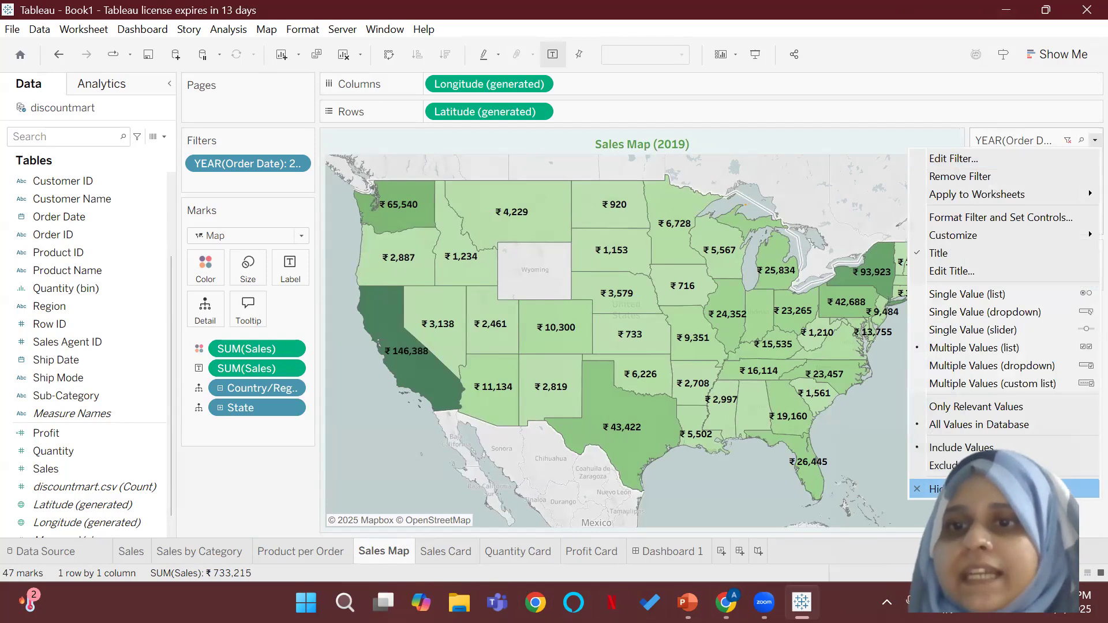
{"action": "left_click", "coordinate": [1056, 489]}
{"action": "left_click", "coordinate": [1094, 141]}
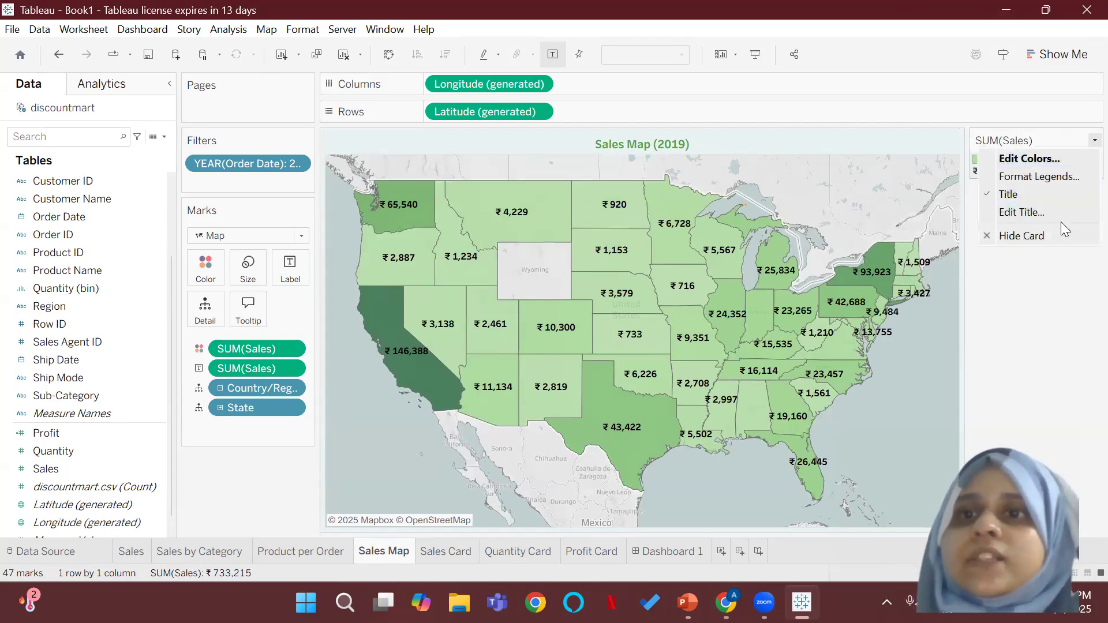
{"action": "left_click", "coordinate": [1059, 230]}
Step: Hide the order-date year filter card on the Product per Order worksheet
{"action": "left_click", "coordinate": [316, 553]}
{"action": "left_click", "coordinate": [1095, 141]}
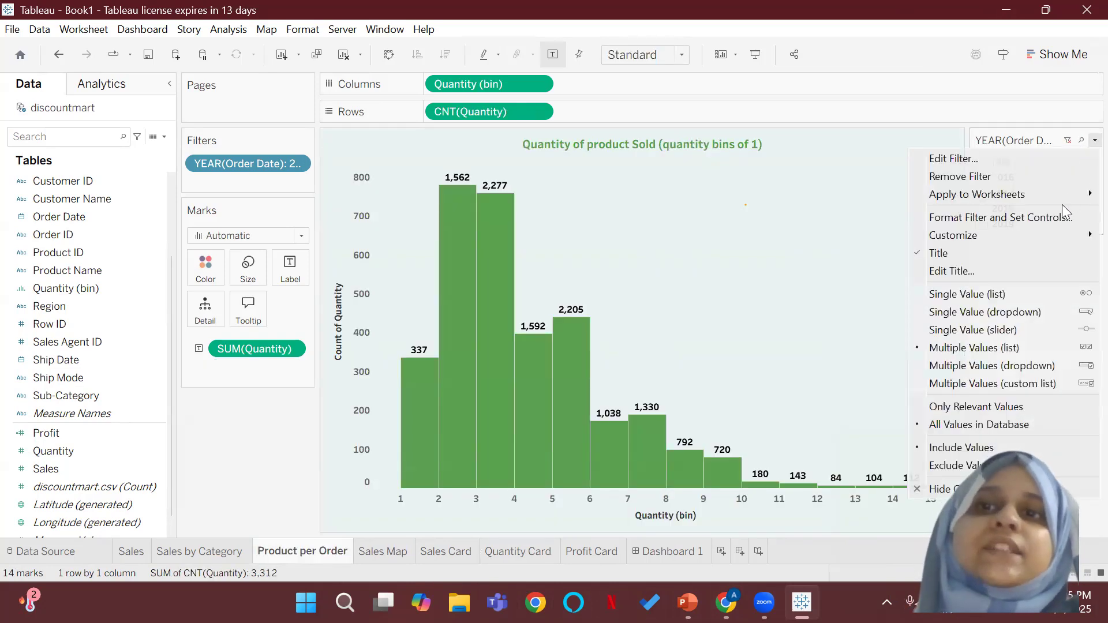
{"action": "left_click", "coordinate": [1057, 488]}
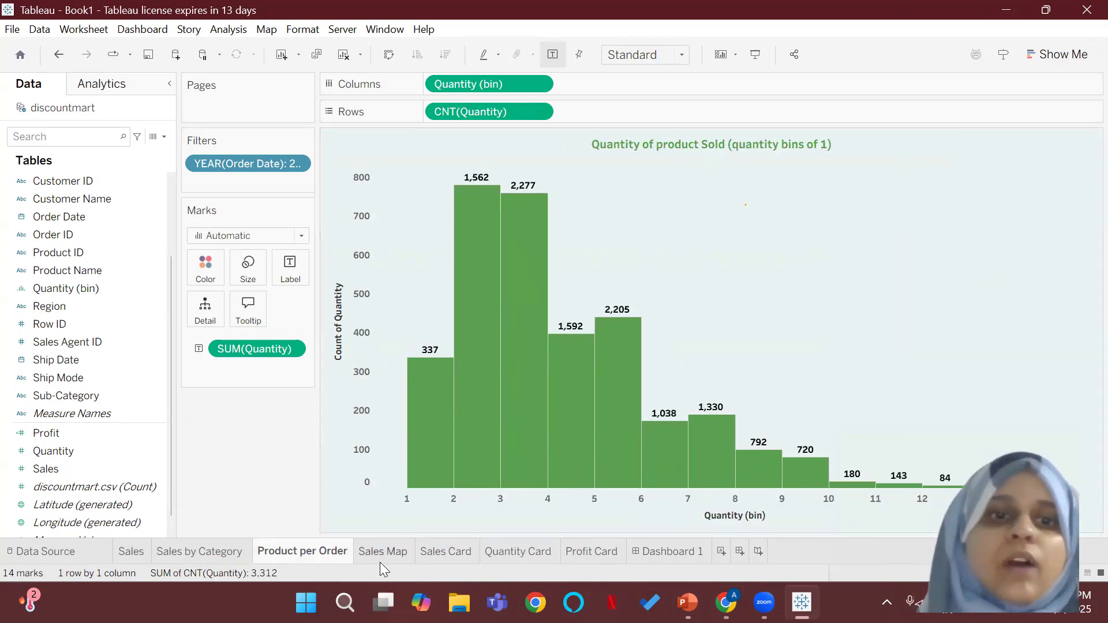
Step: Hide the order-date year filter card and both SUM(Sales) colour and size legends on the Sales by Category worksheet
{"action": "left_click", "coordinate": [174, 556]}
{"action": "left_click", "coordinate": [1093, 141]}
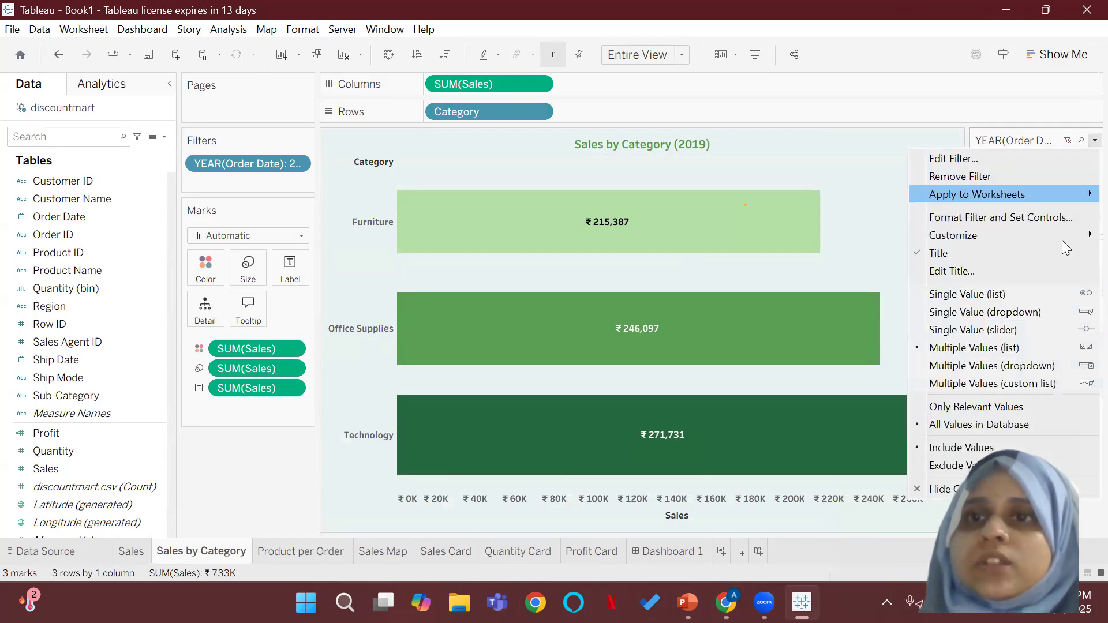
{"action": "left_click", "coordinate": [1007, 488]}
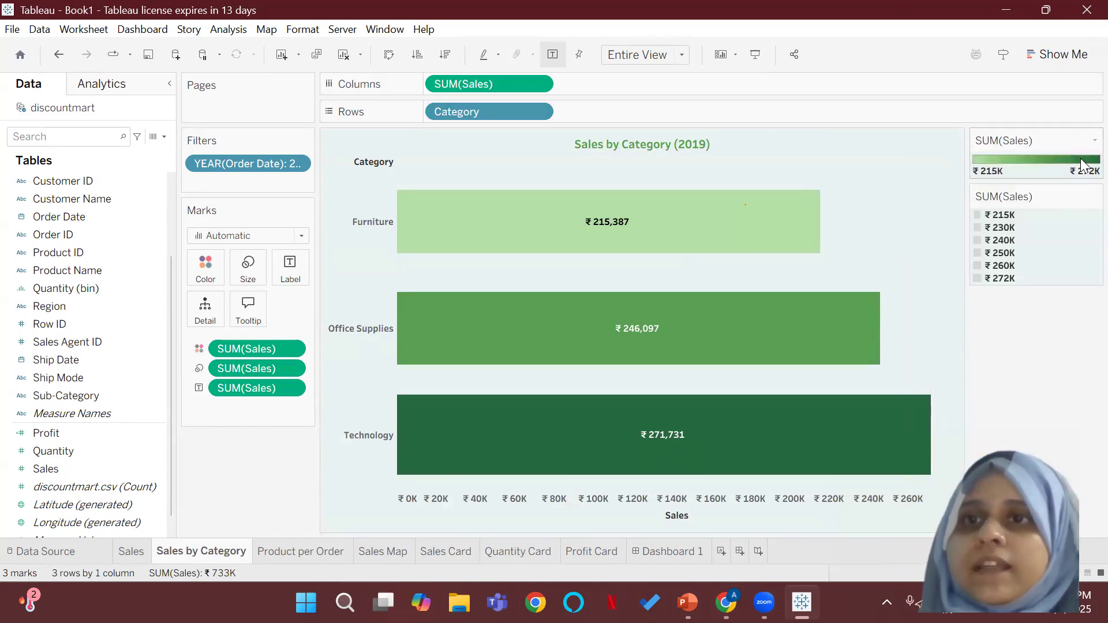
{"action": "left_click", "coordinate": [1094, 141]}
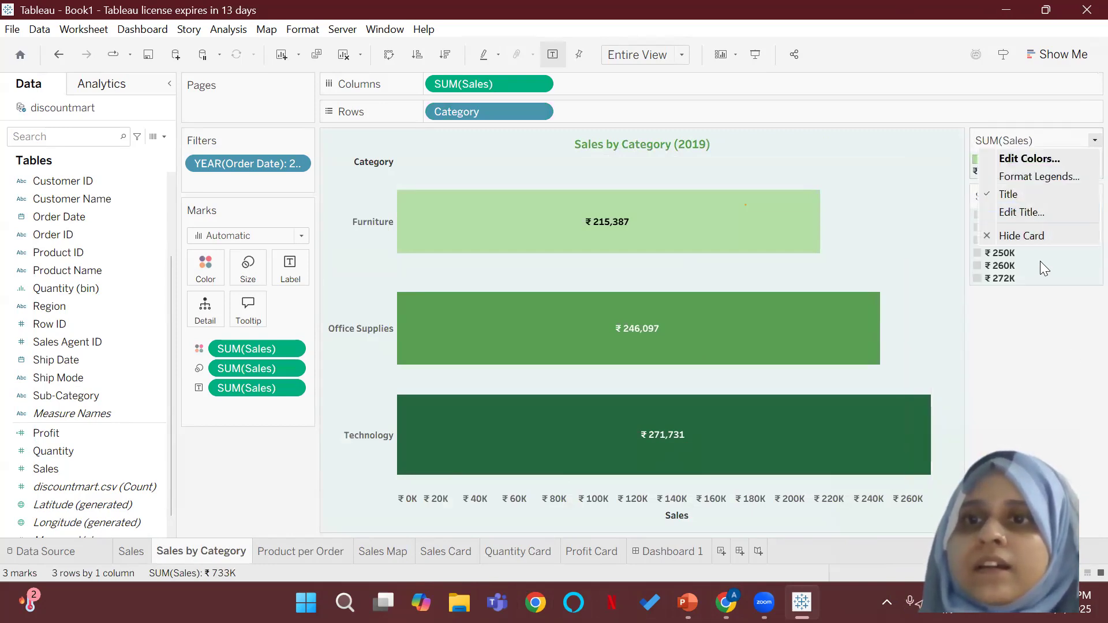
{"action": "left_click", "coordinate": [1032, 232]}
{"action": "left_click", "coordinate": [1094, 141]}
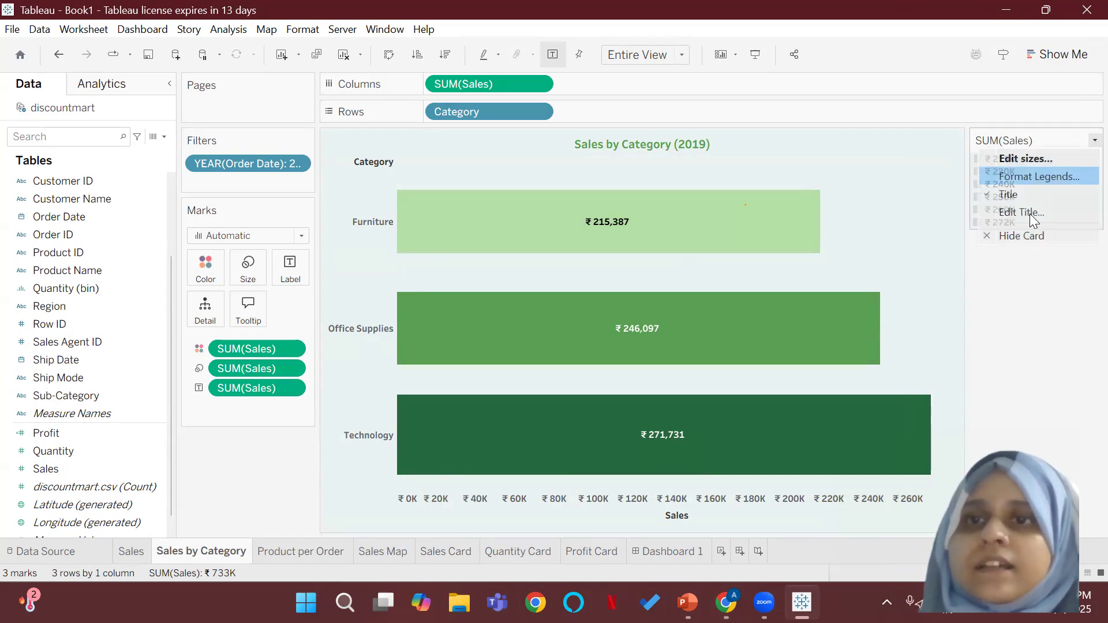
{"action": "left_click", "coordinate": [1021, 232]}
Step: Review the Sales worksheet and Dashboard 1, and compare them with the sample dashboard layout on the PowerPoint slide
{"action": "left_click", "coordinate": [124, 552]}
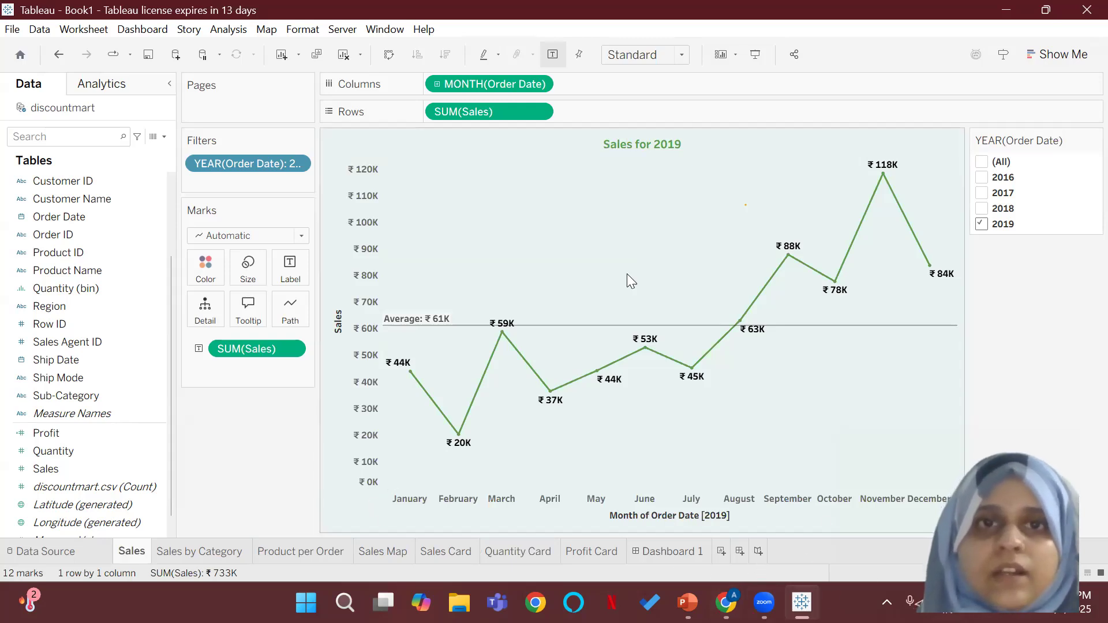
{"action": "left_click", "coordinate": [663, 551]}
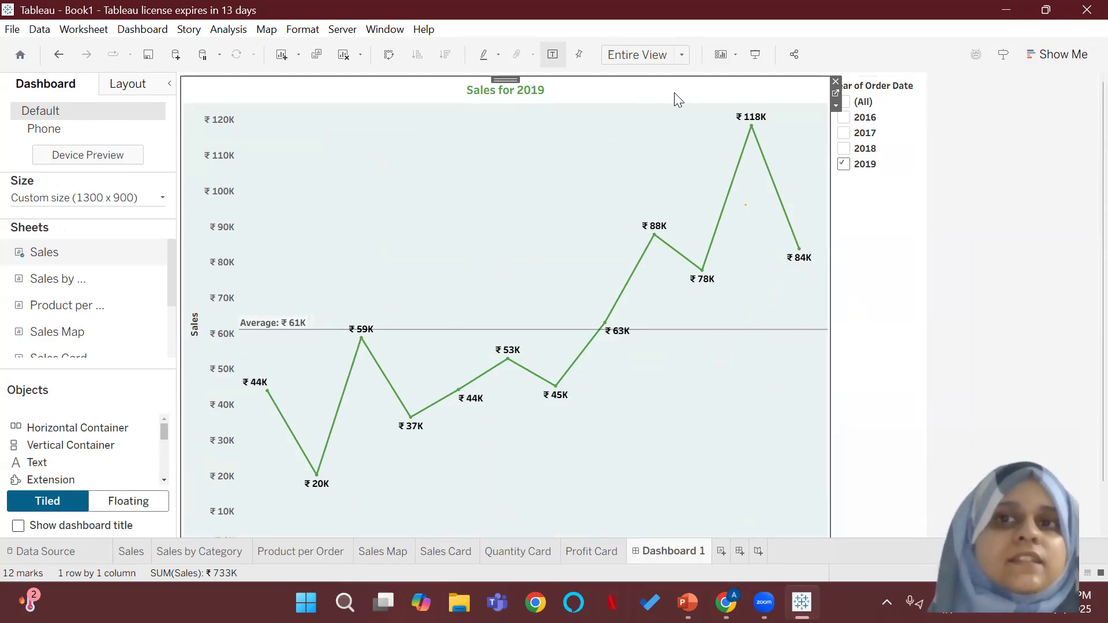
{"action": "left_click", "coordinate": [895, 143]}
{"action": "left_click", "coordinate": [930, 287]}
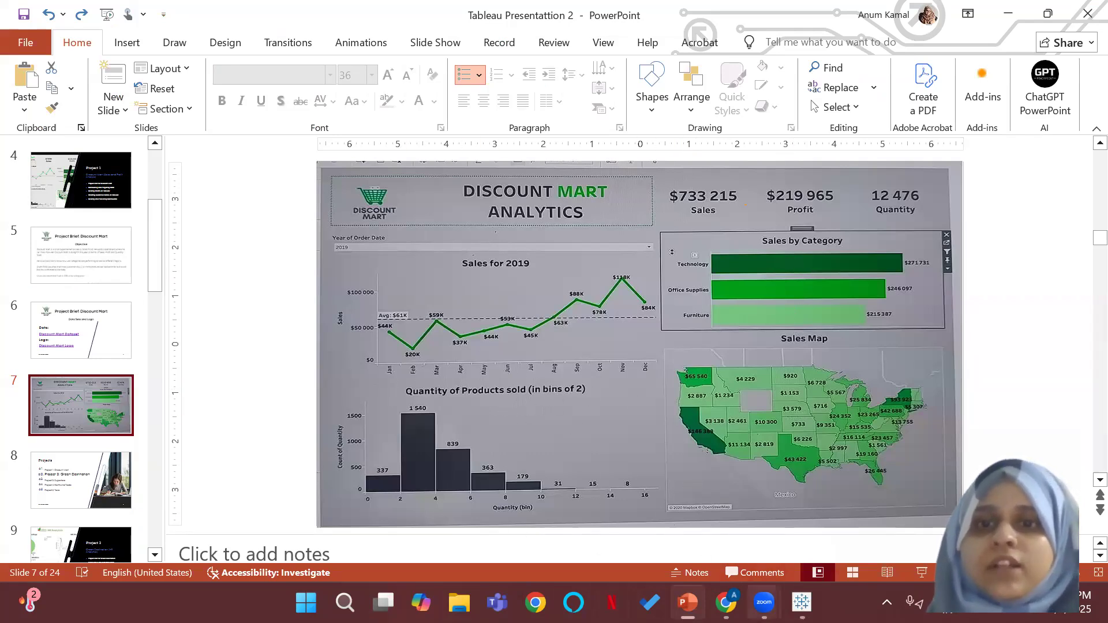
{"action": "left_click", "coordinate": [802, 602]}
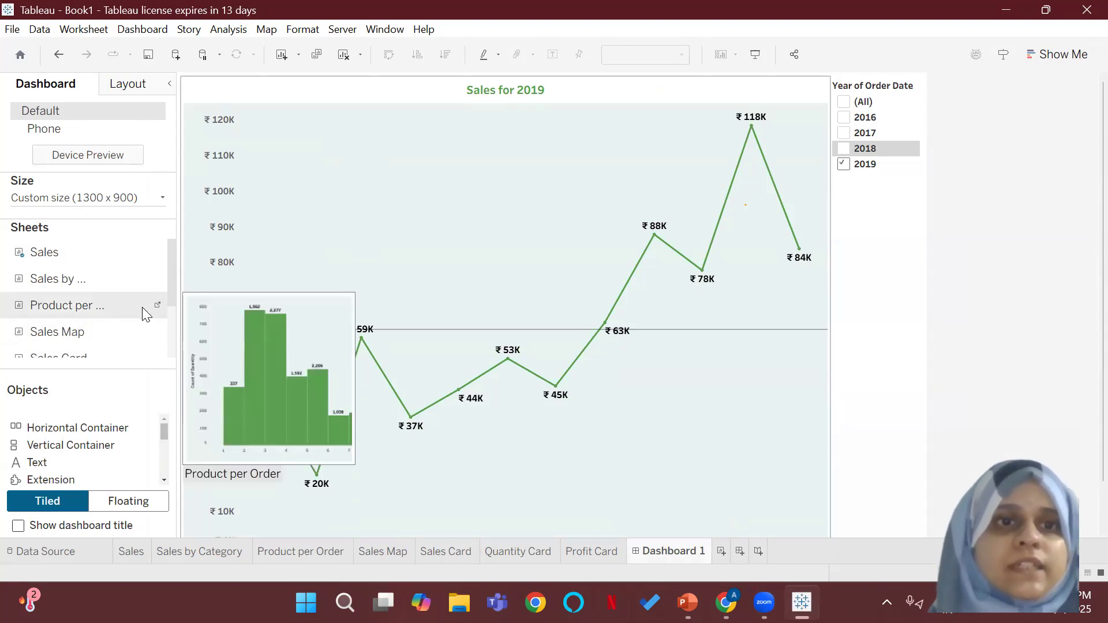
Step: Place the Product per Order sheet below the Sales chart on Dashboard 1 and Sales by Category to the right of the Sales chart
{"action": "left_click", "coordinate": [117, 306]}
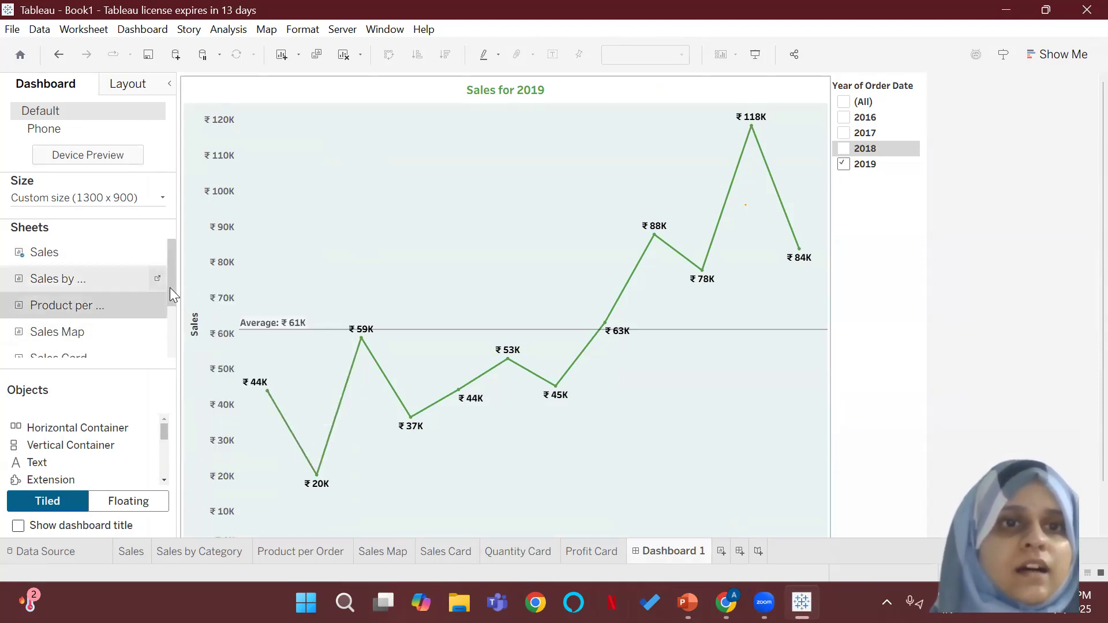
{"action": "left_click_drag", "start_coordinate": [172, 292], "coordinate": [170, 320]}
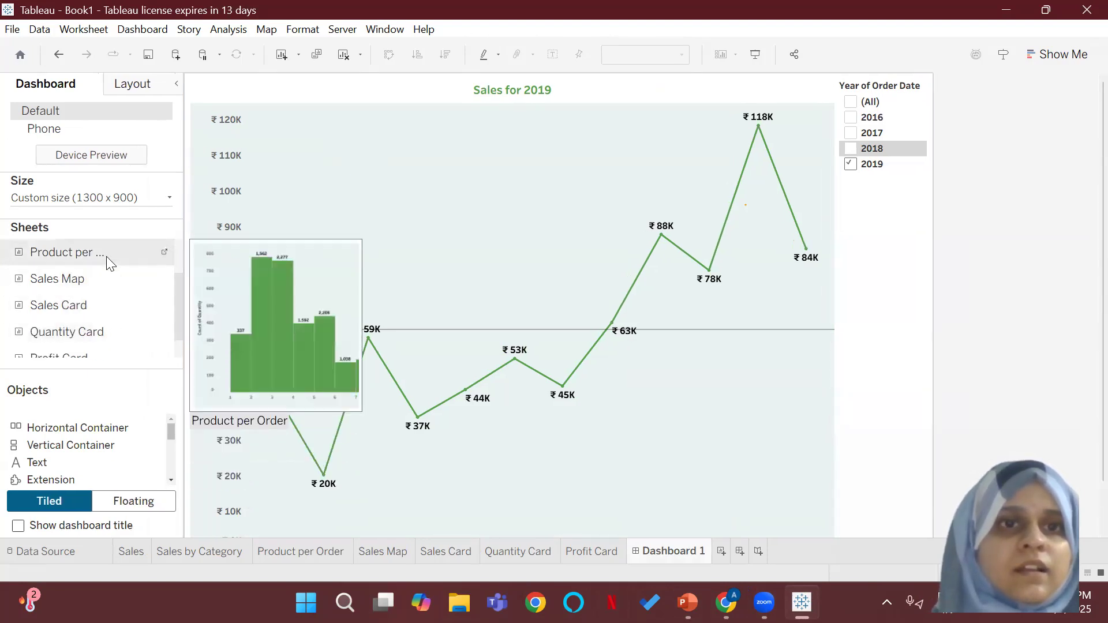
{"action": "mouse_move", "coordinate": [106, 255]}
{"action": "left_mouse_down"}
{"action": "mouse_move", "coordinate": [212, 374]}
{"action": "mouse_move", "coordinate": [359, 412]}
{"action": "mouse_move", "coordinate": [466, 410]}
{"action": "left_mouse_up"}
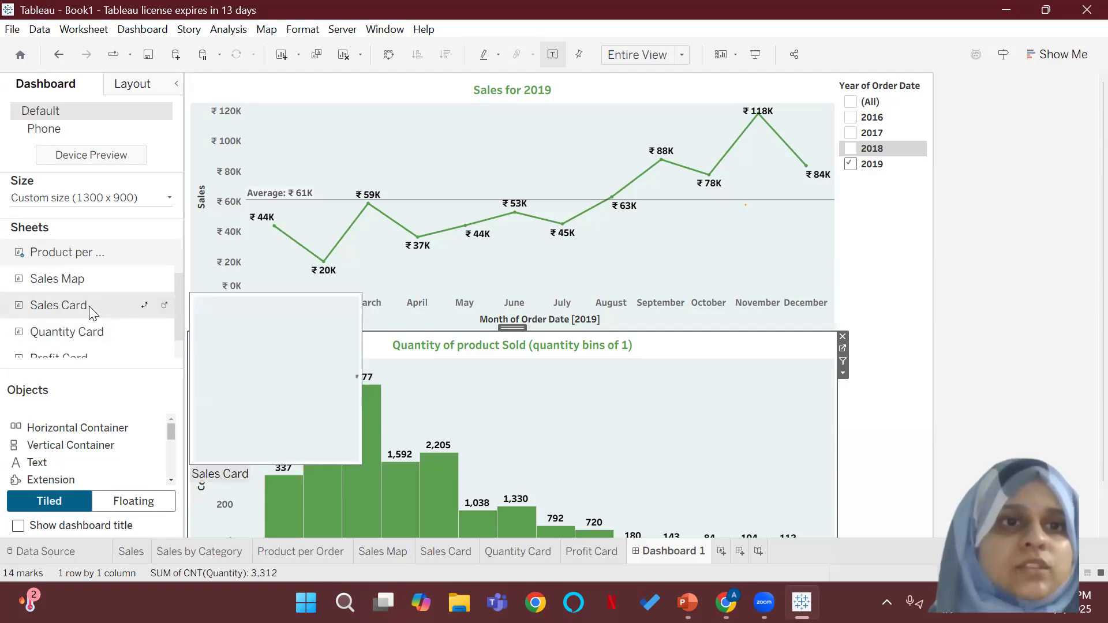
{"action": "scroll", "coordinate": [183, 255], "scroll_direction": "up", "scroll_amount": 1}
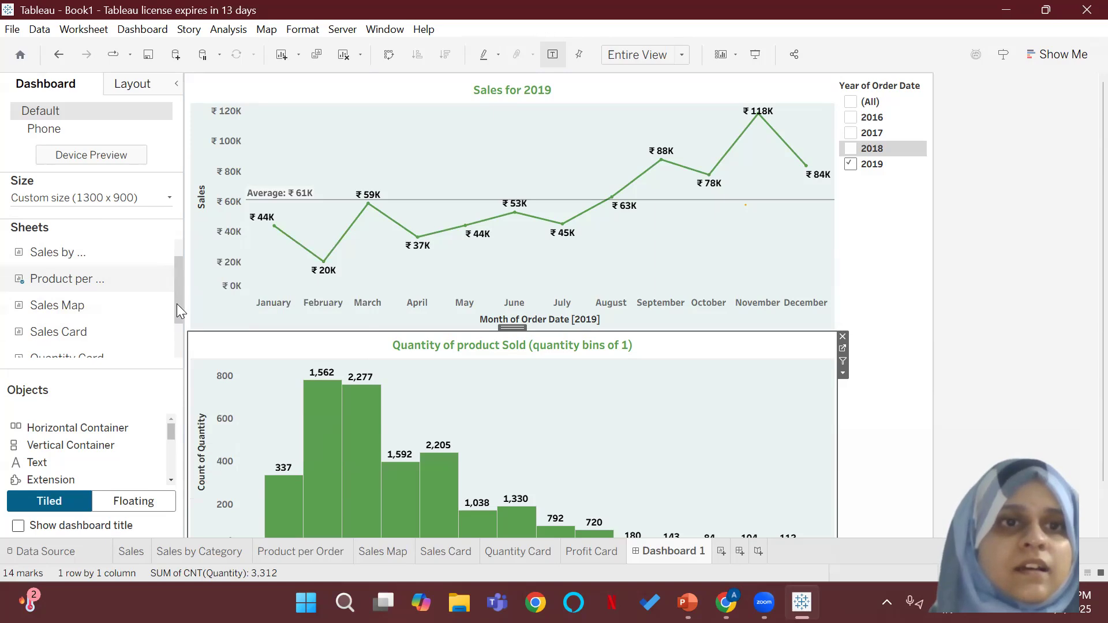
{"action": "mouse_move", "coordinate": [124, 258]}
{"action": "left_click_drag", "start_coordinate": [88, 252], "coordinate": [625, 203]}
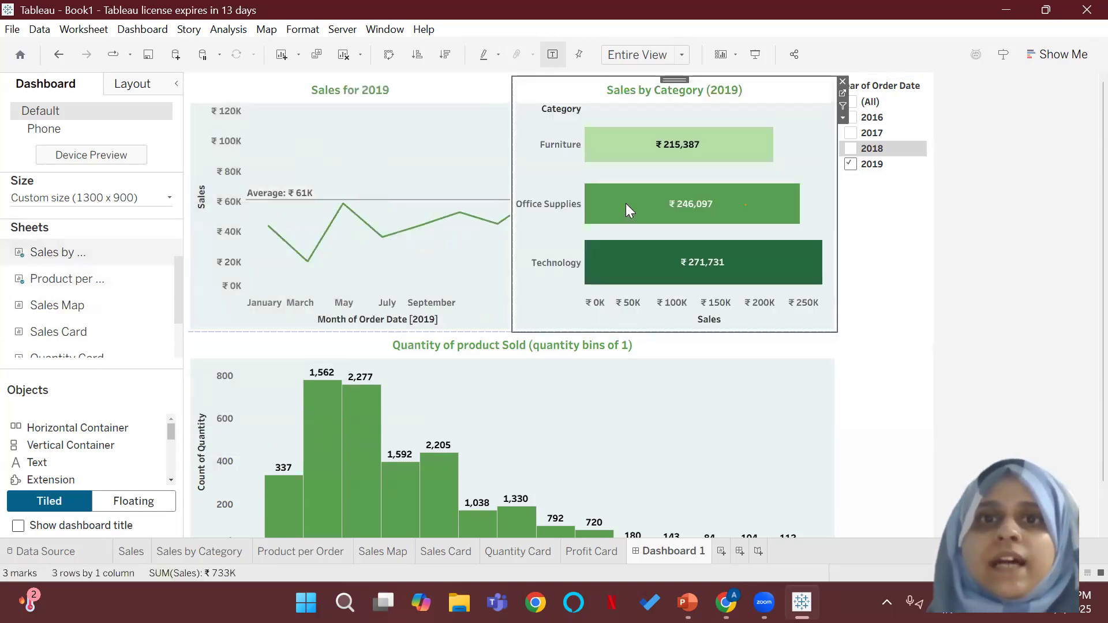
Step: Place the Sales Map sheet beside the quantity histogram, beneath Sales by Category, and check the resulting layout
{"action": "mouse_move", "coordinate": [93, 260]}
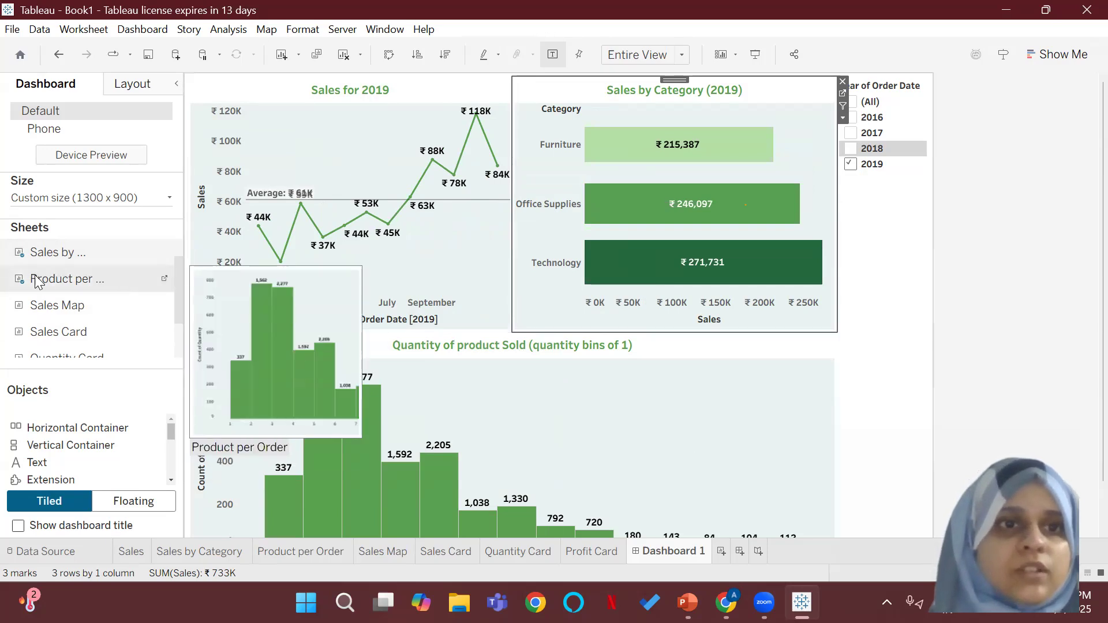
{"action": "left_click_drag", "start_coordinate": [57, 305], "coordinate": [627, 427]}
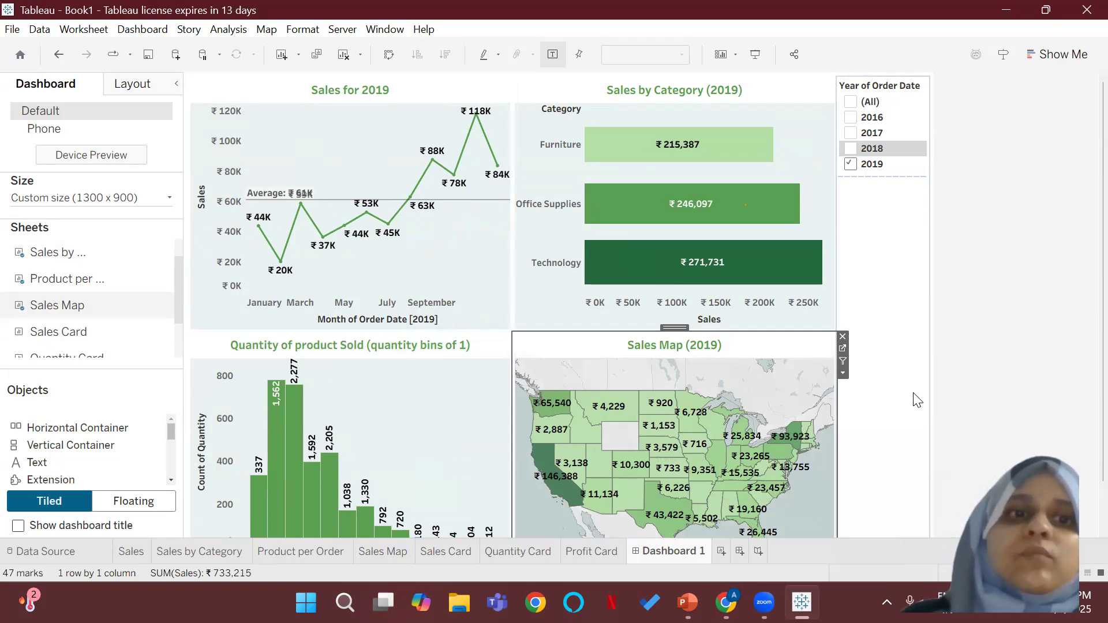
{"action": "scroll", "coordinate": [412, 471], "scroll_direction": "down", "scroll_amount": 2}
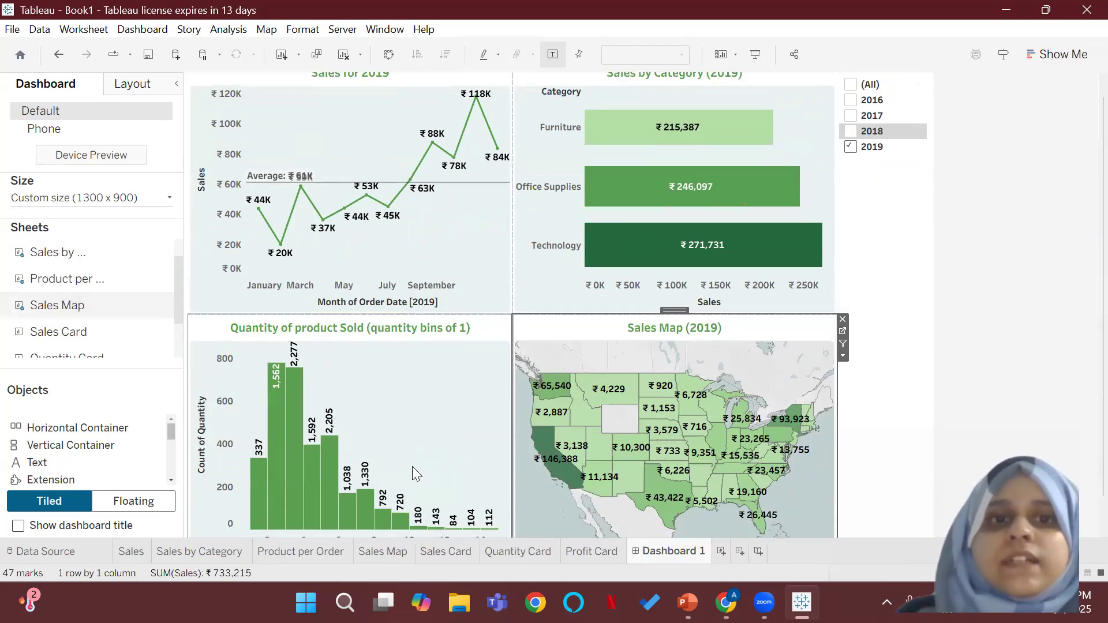
{"action": "scroll", "coordinate": [412, 466], "scroll_direction": "down", "scroll_amount": 1}
{"action": "scroll", "coordinate": [410, 462], "scroll_direction": "up", "scroll_amount": 3}
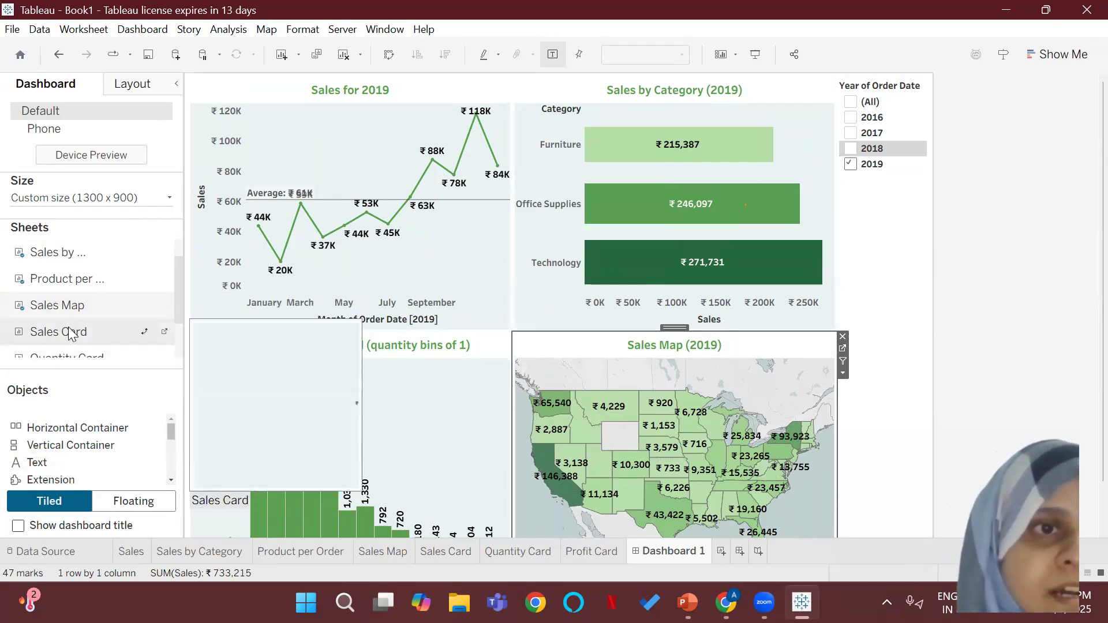
Step: Place the Sales Card sheet above the Sales by Category chart and the Quantity Card sheet to the left of the Sales Card
{"action": "mouse_move", "coordinate": [103, 334]}
{"action": "left_mouse_down"}
{"action": "mouse_move", "coordinate": [401, 146]}
{"action": "mouse_move", "coordinate": [562, 91]}
{"action": "mouse_move", "coordinate": [524, 88]}
{"action": "left_mouse_up"}
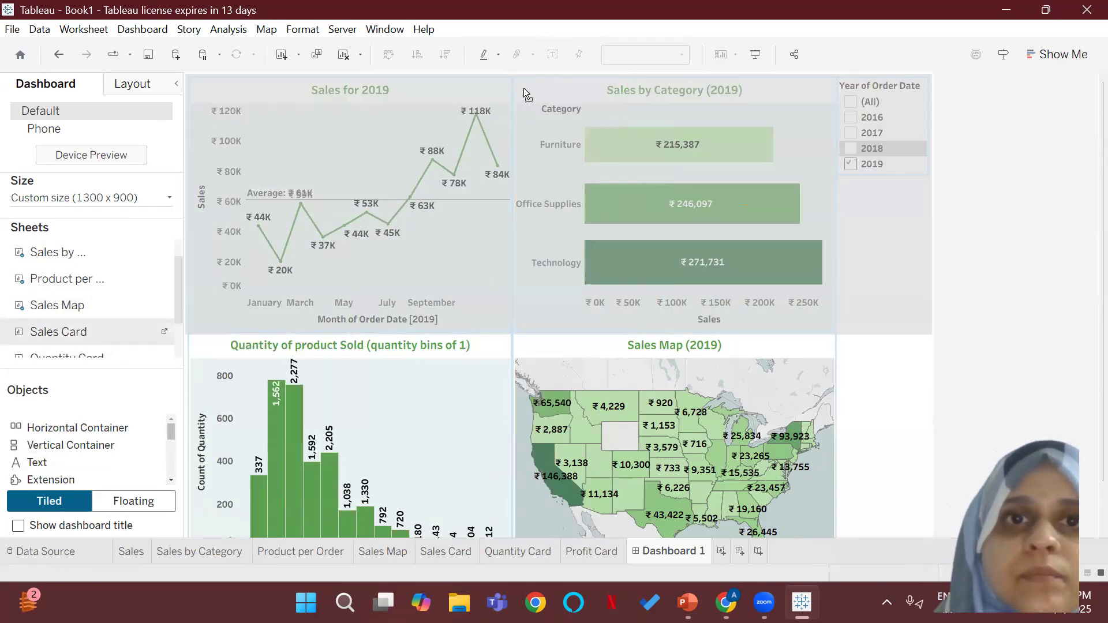
{"action": "mouse_move", "coordinate": [406, 85]}
{"action": "left_mouse_down"}
{"action": "mouse_move", "coordinate": [368, 131]}
{"action": "mouse_move", "coordinate": [428, 106]}
{"action": "mouse_move", "coordinate": [603, 102]}
{"action": "left_mouse_up"}
{"action": "mouse_move", "coordinate": [54, 317]}
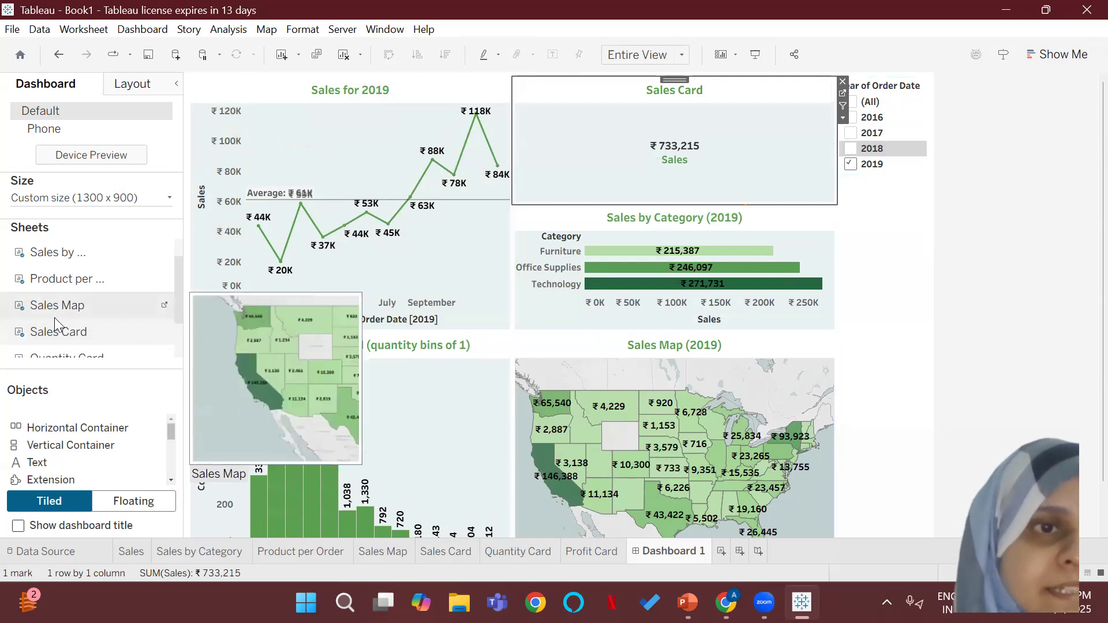
{"action": "mouse_move", "coordinate": [110, 352]}
{"action": "left_mouse_down"}
{"action": "mouse_move", "coordinate": [368, 251]}
{"action": "mouse_move", "coordinate": [677, 157]}
{"action": "mouse_move", "coordinate": [625, 148]}
{"action": "left_mouse_up"}
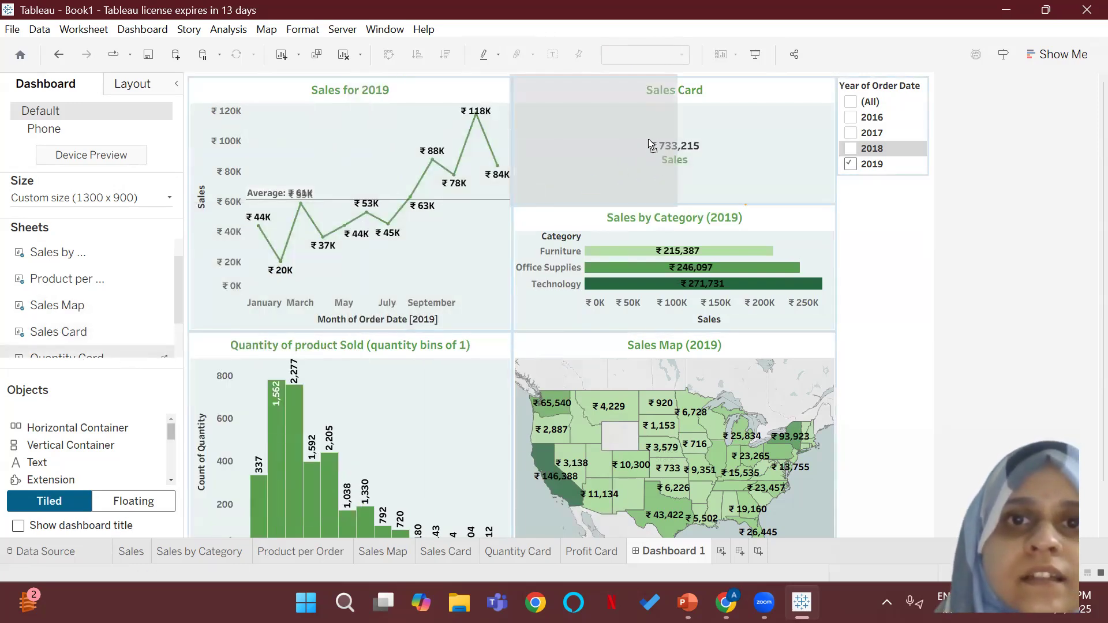
{"action": "left_click_drag", "start_coordinate": [648, 139], "coordinate": [647, 139]}
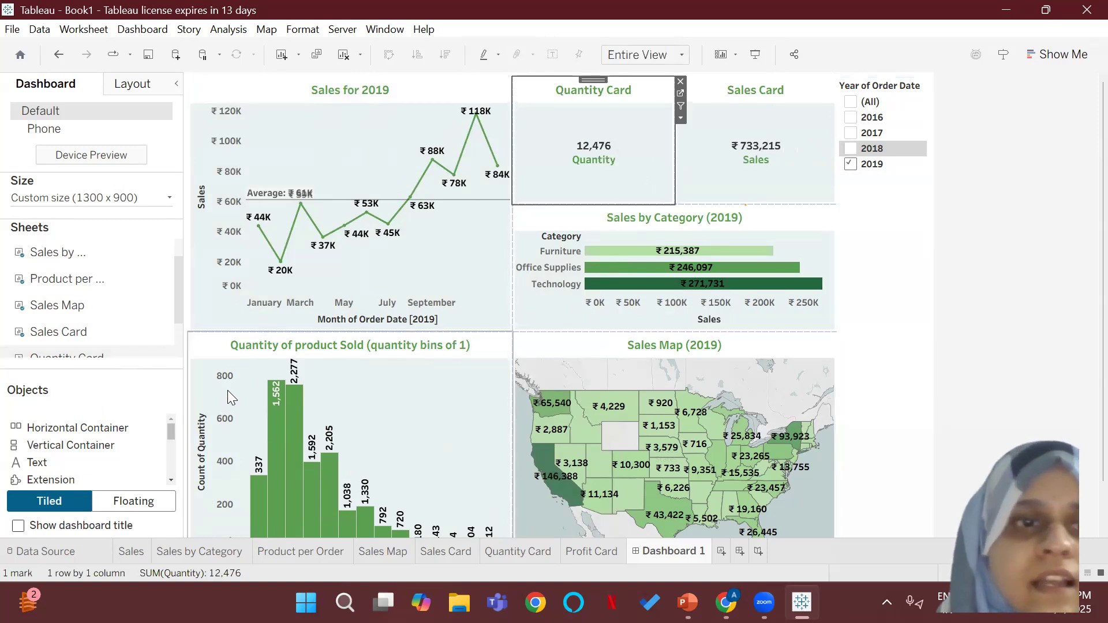
Step: Add a text object above the Sales for 2019 chart containing DISCOUNT MART and ANALAYTICS on two lines
{"action": "left_click_drag", "start_coordinate": [177, 314], "coordinate": [171, 344]}
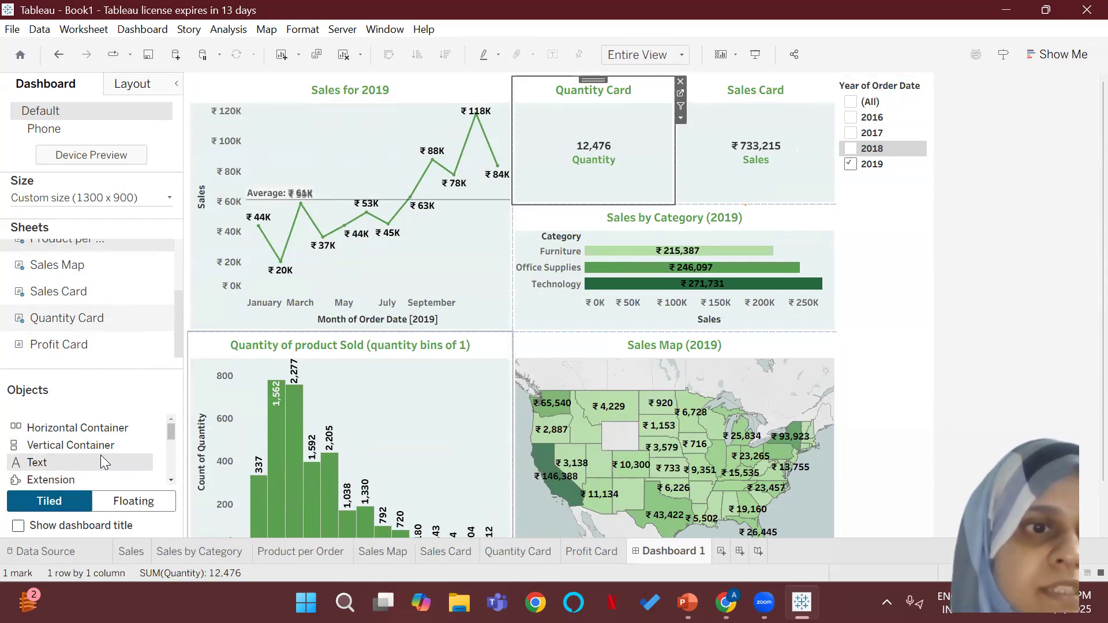
{"action": "mouse_move", "coordinate": [172, 432]}
{"action": "left_mouse_down"}
{"action": "mouse_move", "coordinate": [171, 444]}
{"action": "mouse_move", "coordinate": [172, 420]}
{"action": "left_mouse_up"}
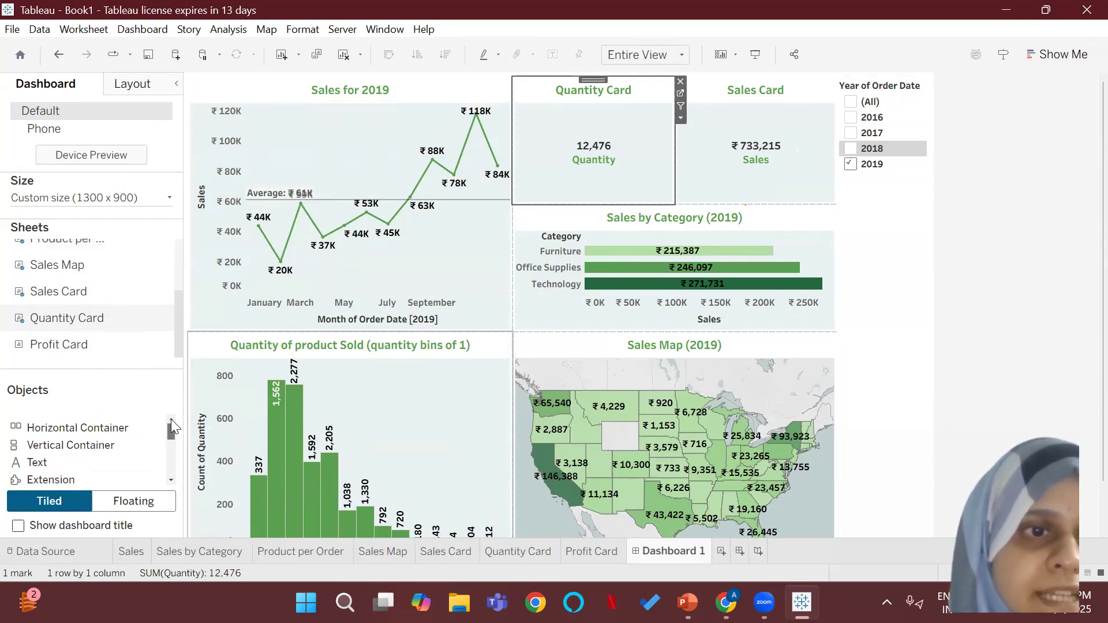
{"action": "left_click_drag", "start_coordinate": [40, 427], "coordinate": [291, 155]}
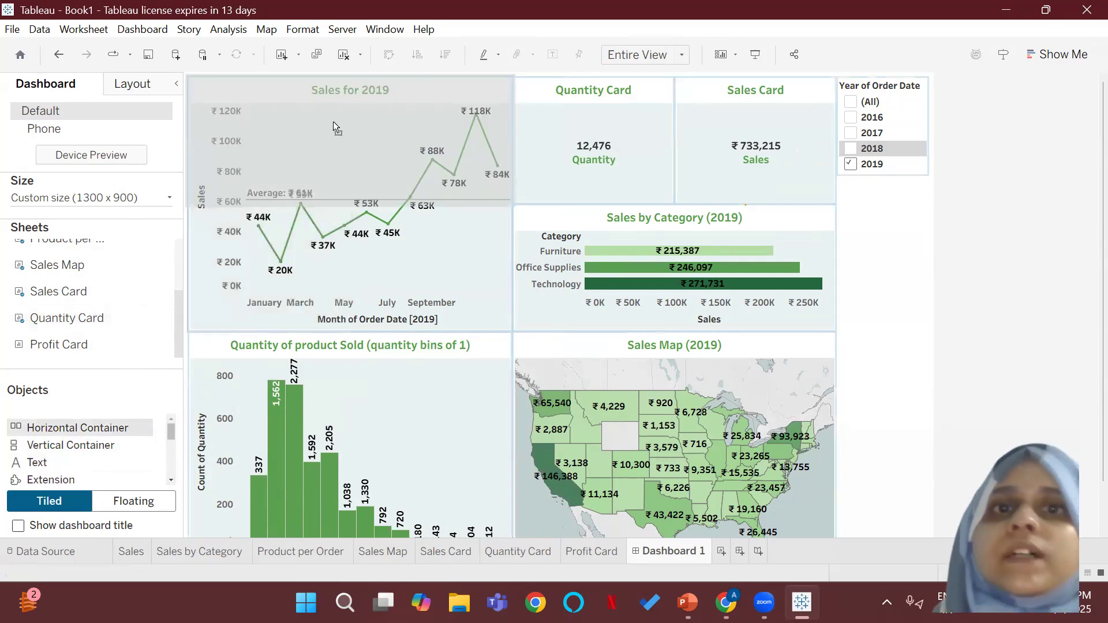
{"action": "left_click_drag", "start_coordinate": [335, 124], "coordinate": [349, 122]}
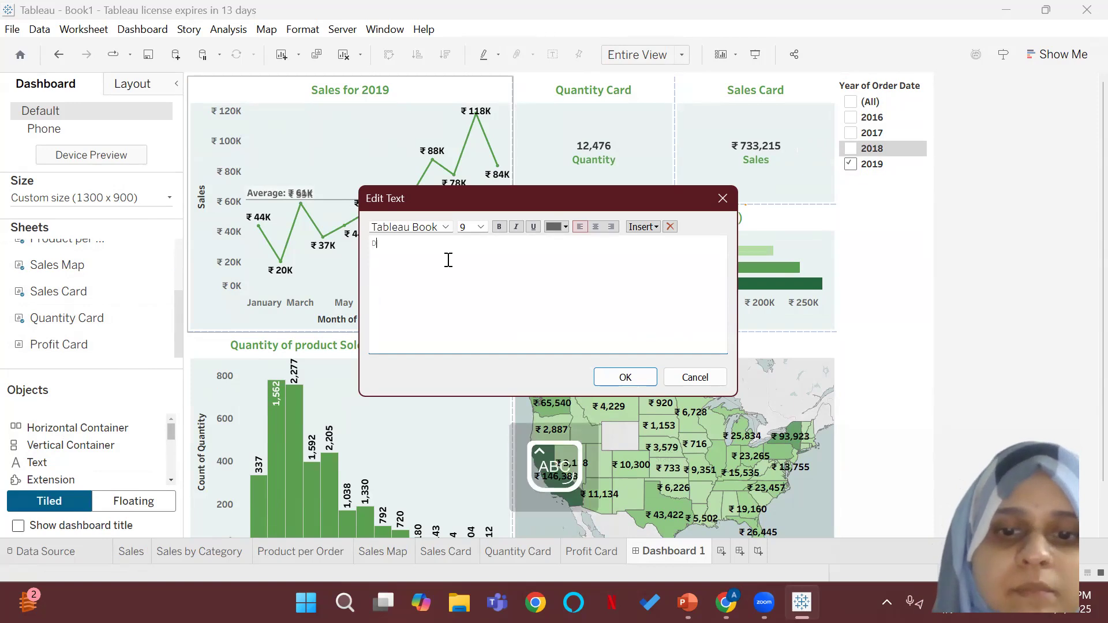
{"action": "type", "text": "DISCOUNT MART"}
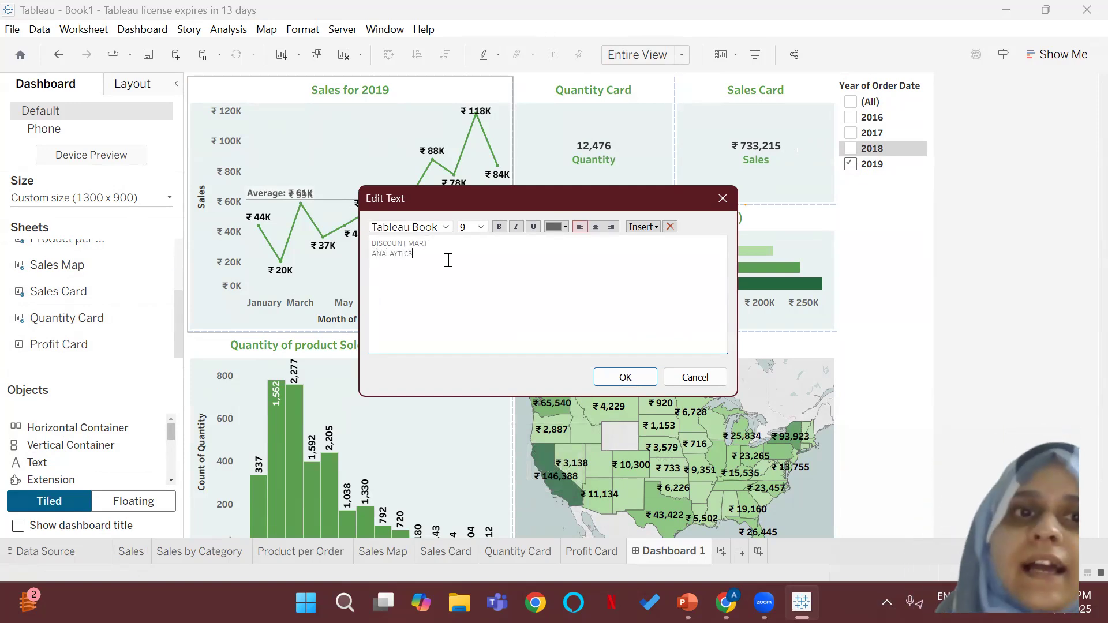
Step: Format both lines of the title text in Tableau Bold, size 10, with centred alignment
{"action": "left_click_drag", "start_coordinate": [448, 260], "coordinate": [376, 237]}
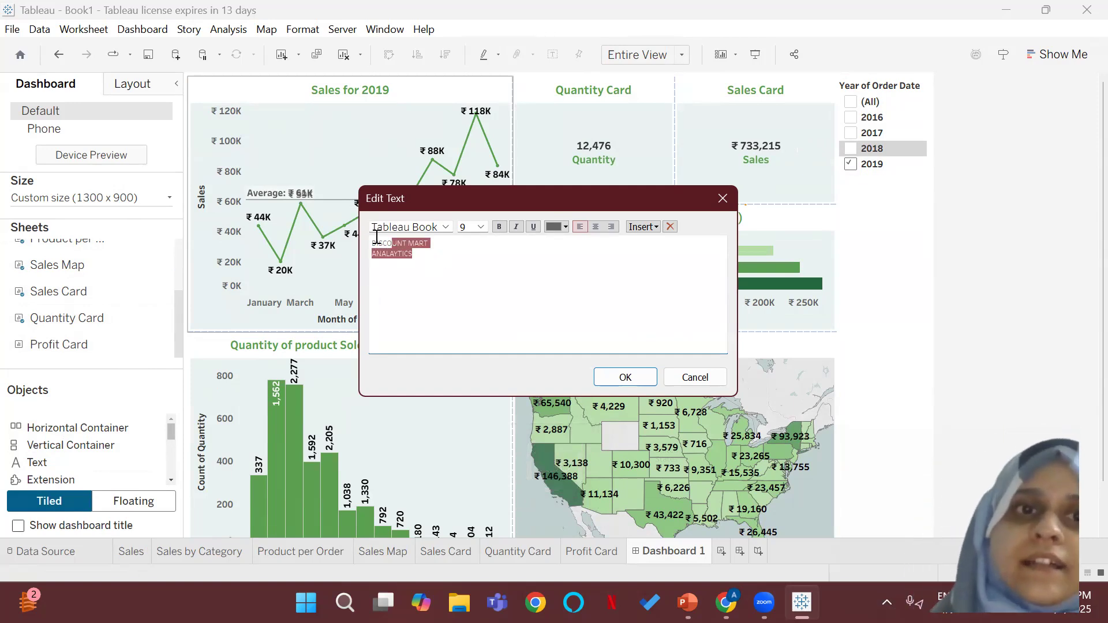
{"action": "left_click", "coordinate": [442, 229]}
{"action": "left_click", "coordinate": [435, 248]}
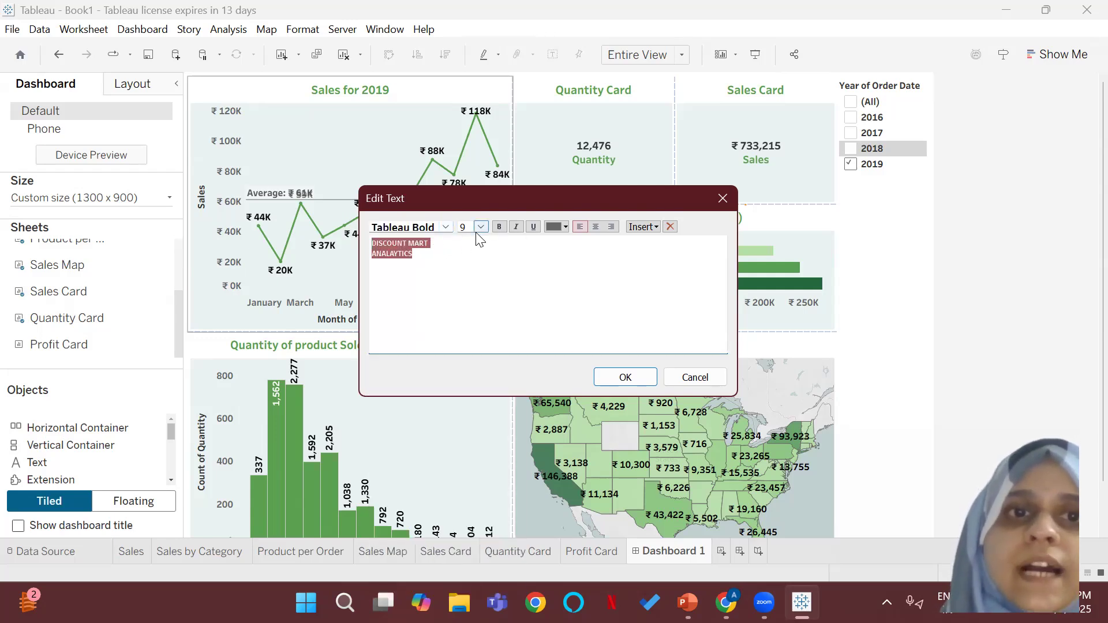
{"action": "left_click", "coordinate": [480, 229]}
{"action": "left_click", "coordinate": [482, 263]}
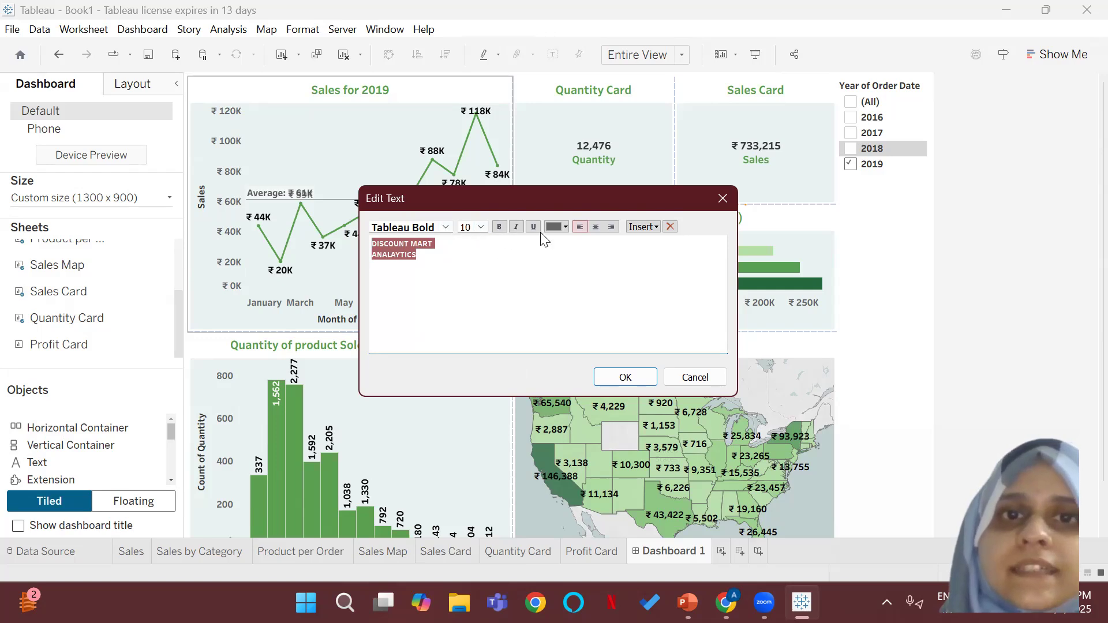
{"action": "left_click", "coordinate": [595, 227]}
Step: Colour the DISCOUNT MART line green and the ANALAYTICS line black
{"action": "left_click_drag", "start_coordinate": [581, 243], "coordinate": [523, 257]}
{"action": "left_click", "coordinate": [561, 227]}
{"action": "left_click", "coordinate": [619, 245]}
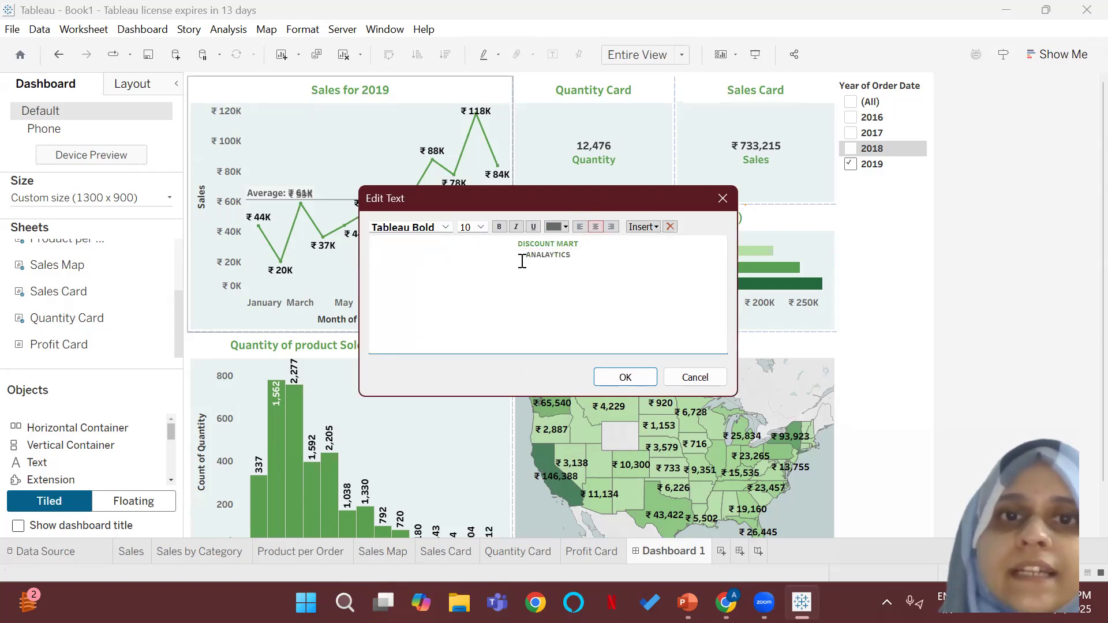
{"action": "left_click", "coordinate": [565, 226]}
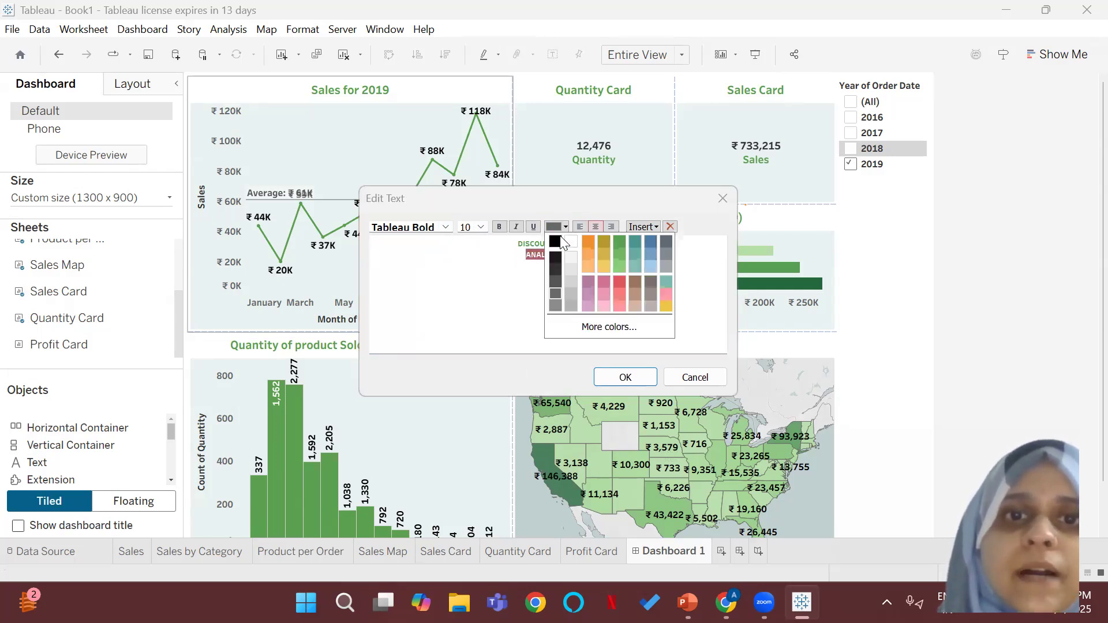
{"action": "left_click", "coordinate": [559, 258]}
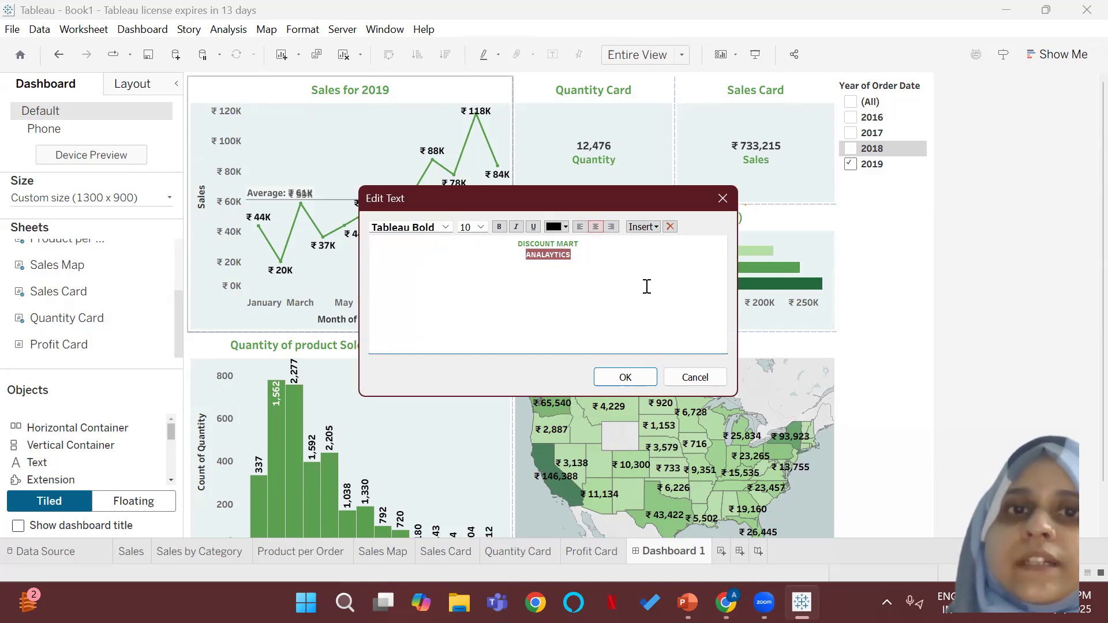
Step: Make both title lines bold and insert the text object into the dashboard
{"action": "left_click_drag", "start_coordinate": [571, 255], "coordinate": [523, 245]}
{"action": "left_click", "coordinate": [499, 226]}
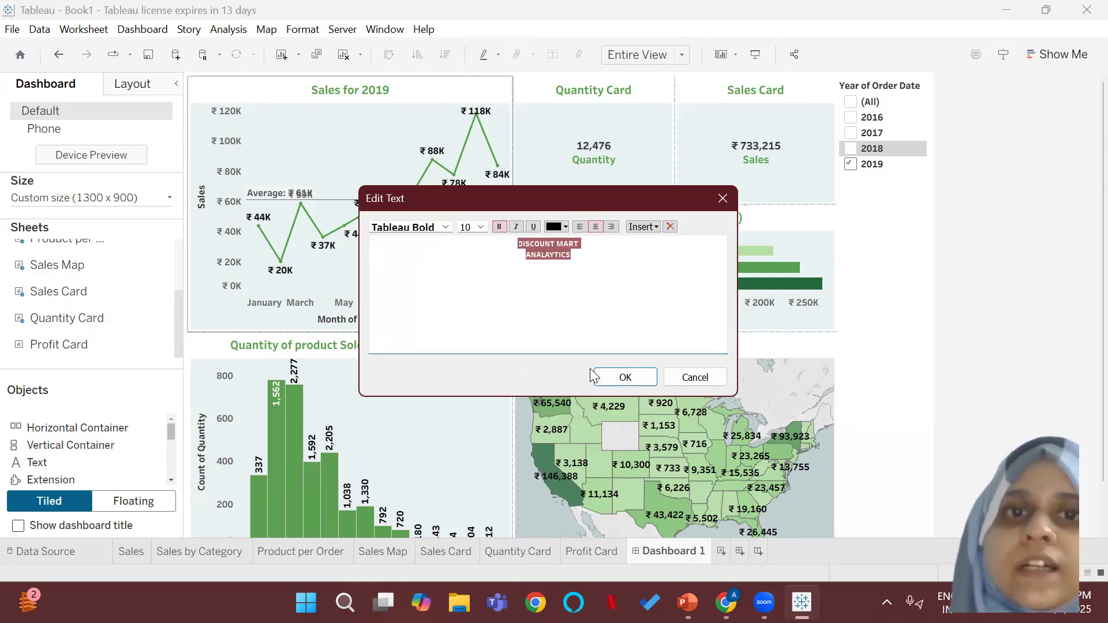
{"action": "left_click", "coordinate": [625, 378]}
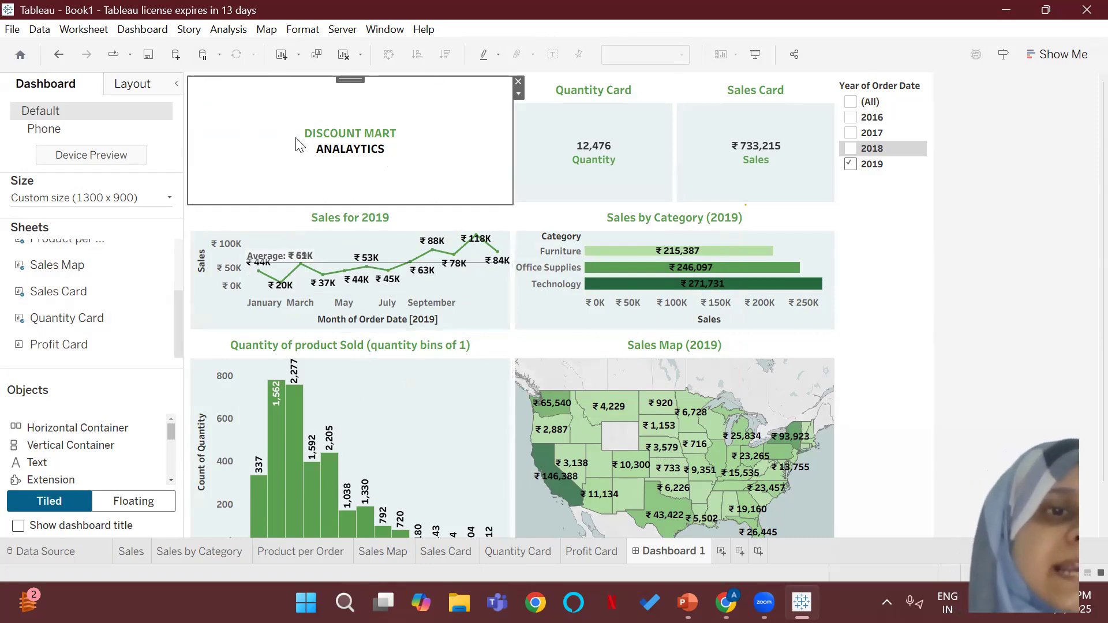
Step: Insert the image file Discount+Mart+(1).png as an image object in the header, left of the title text
{"action": "mouse_move", "coordinate": [168, 433]}
{"action": "left_mouse_down"}
{"action": "mouse_move", "coordinate": [173, 482]}
{"action": "mouse_move", "coordinate": [166, 446]}
{"action": "left_mouse_up"}
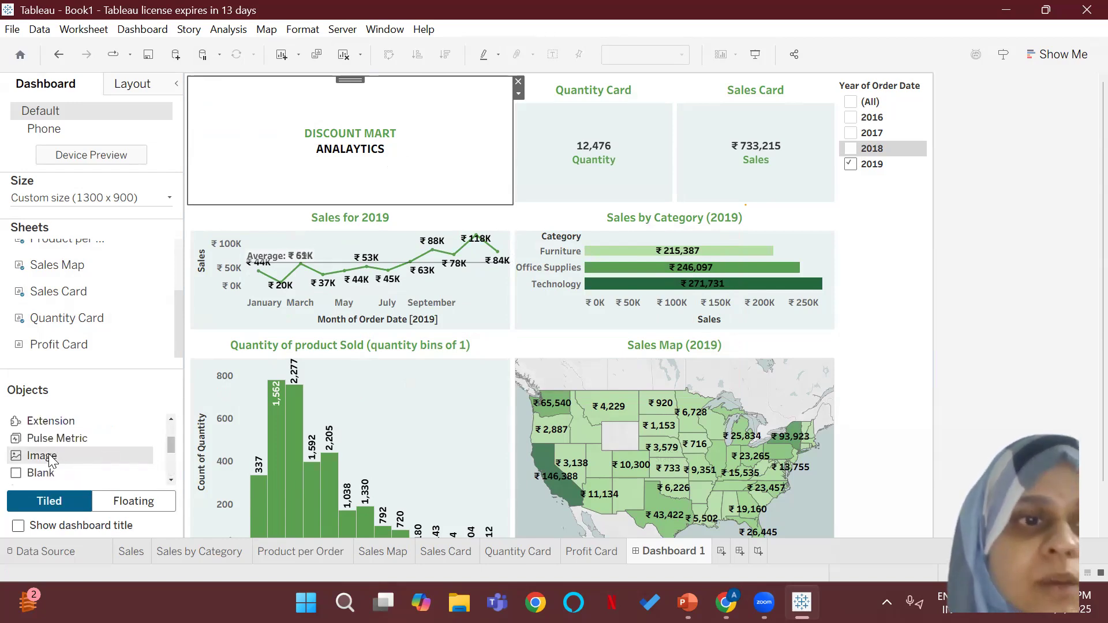
{"action": "left_click_drag", "start_coordinate": [49, 456], "coordinate": [245, 133]}
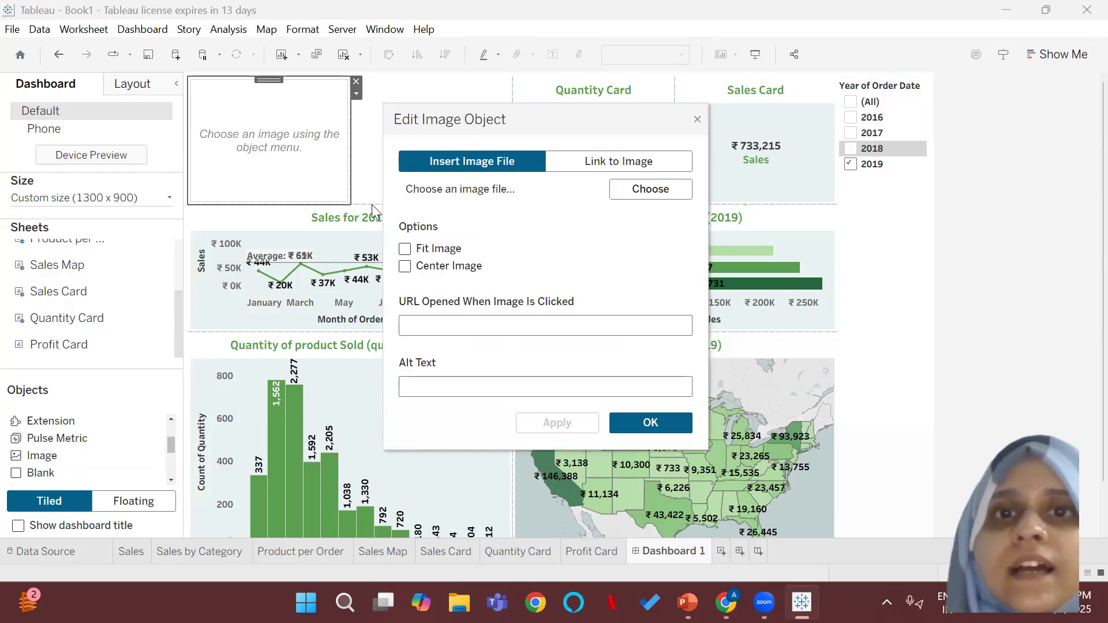
{"action": "left_click", "coordinate": [641, 191]}
{"action": "left_click", "coordinate": [624, 252]}
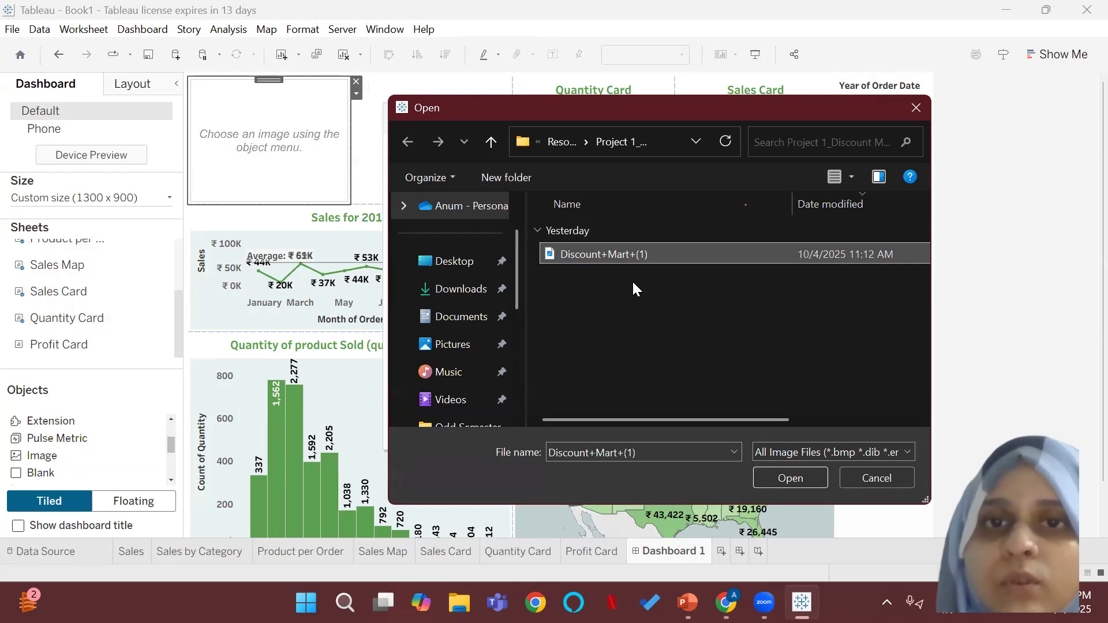
{"action": "left_click", "coordinate": [805, 478]}
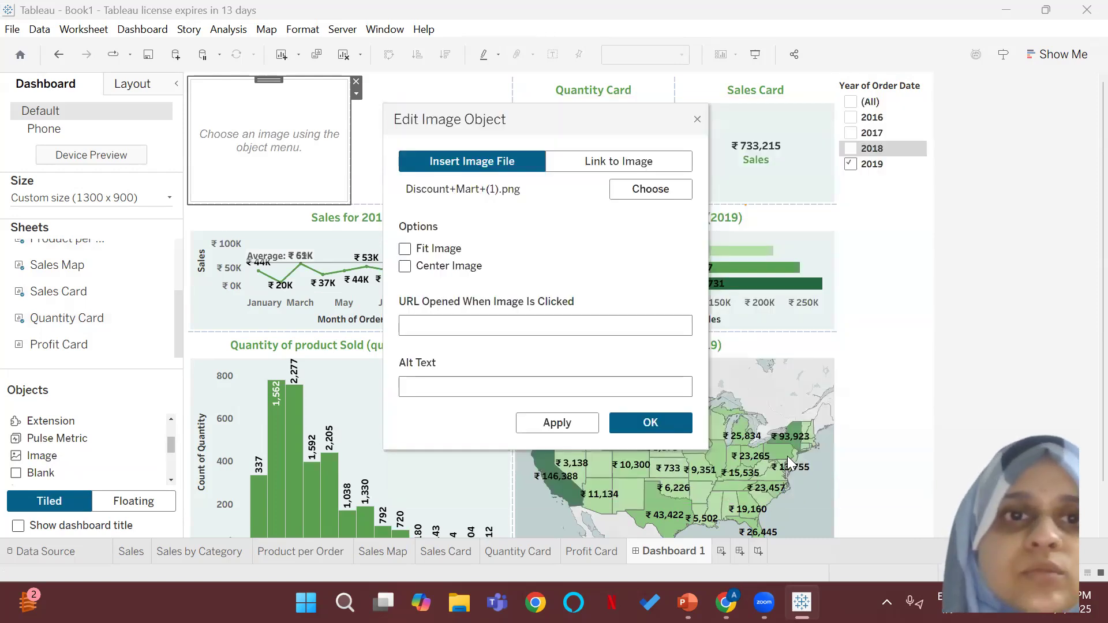
{"action": "left_click", "coordinate": [669, 430]}
Step: Fit the Discount Mart logo to its image area and narrow that area to give the title more room
{"action": "right_click", "coordinate": [261, 133]}
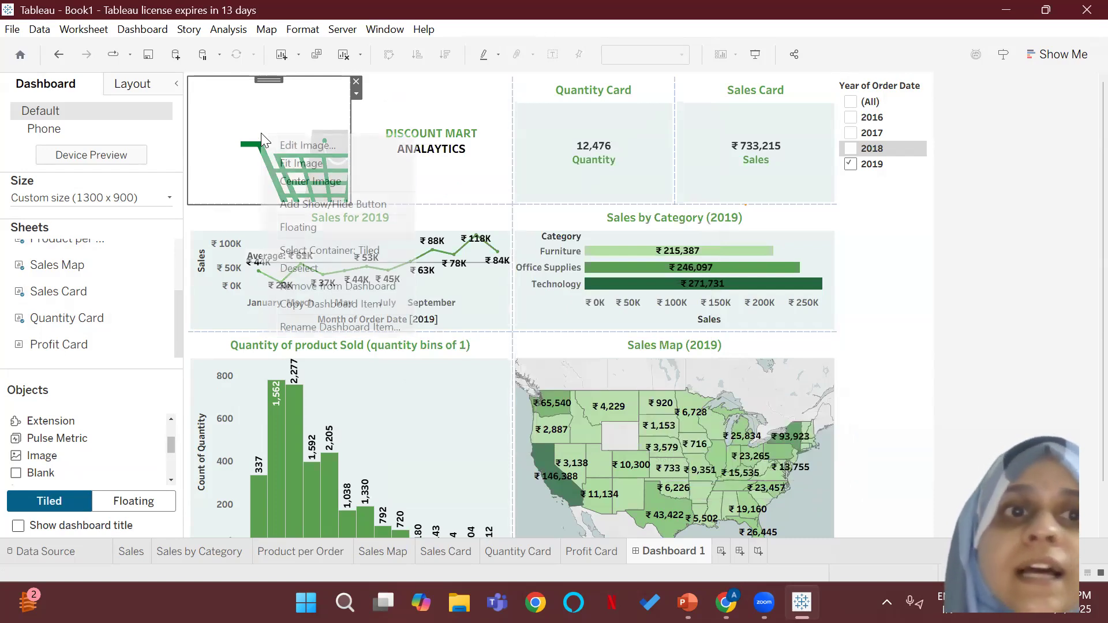
{"action": "left_click", "coordinate": [294, 164]}
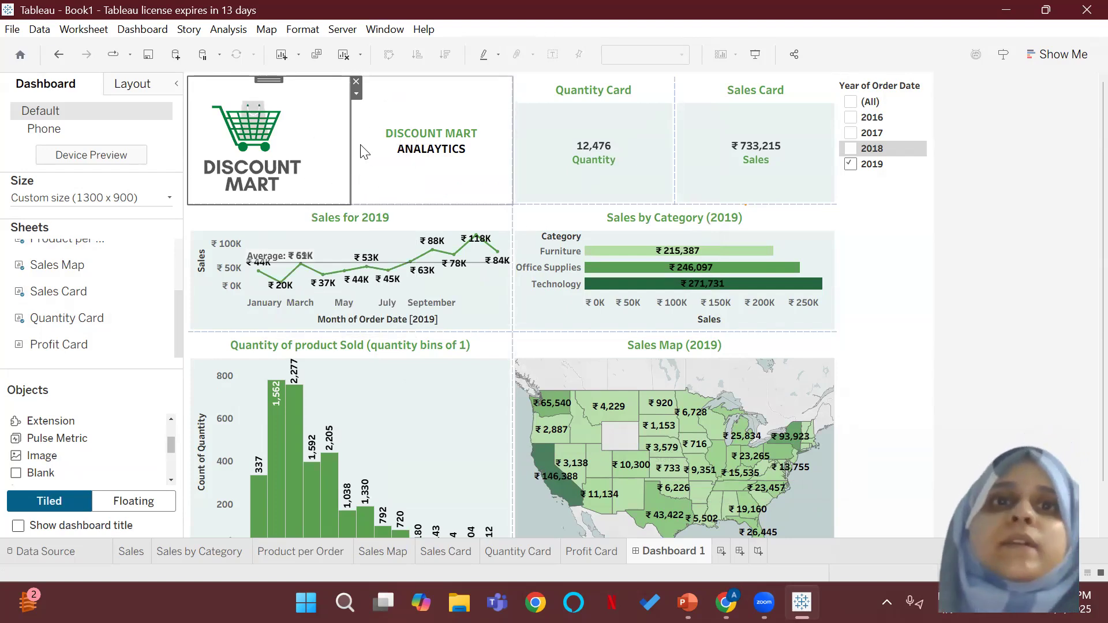
{"action": "left_click_drag", "start_coordinate": [351, 136], "coordinate": [305, 131]}
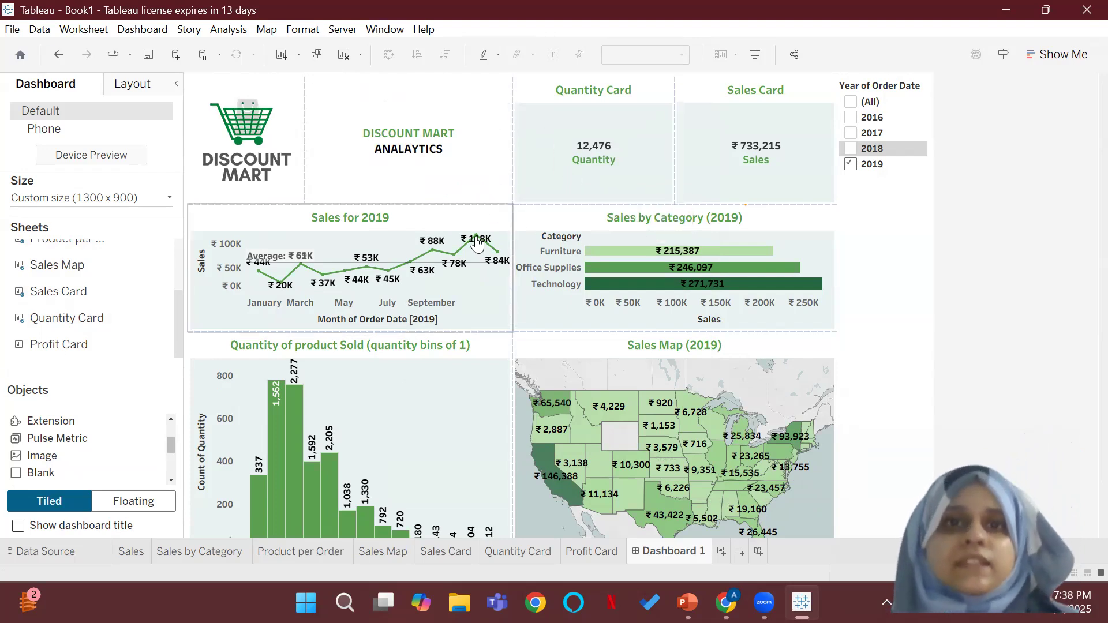
Step: Place the Profit Card between the Quantity Card and Sales Card and resize the three cards to similar widths
{"action": "left_click_drag", "start_coordinate": [94, 359], "coordinate": [490, 142]}
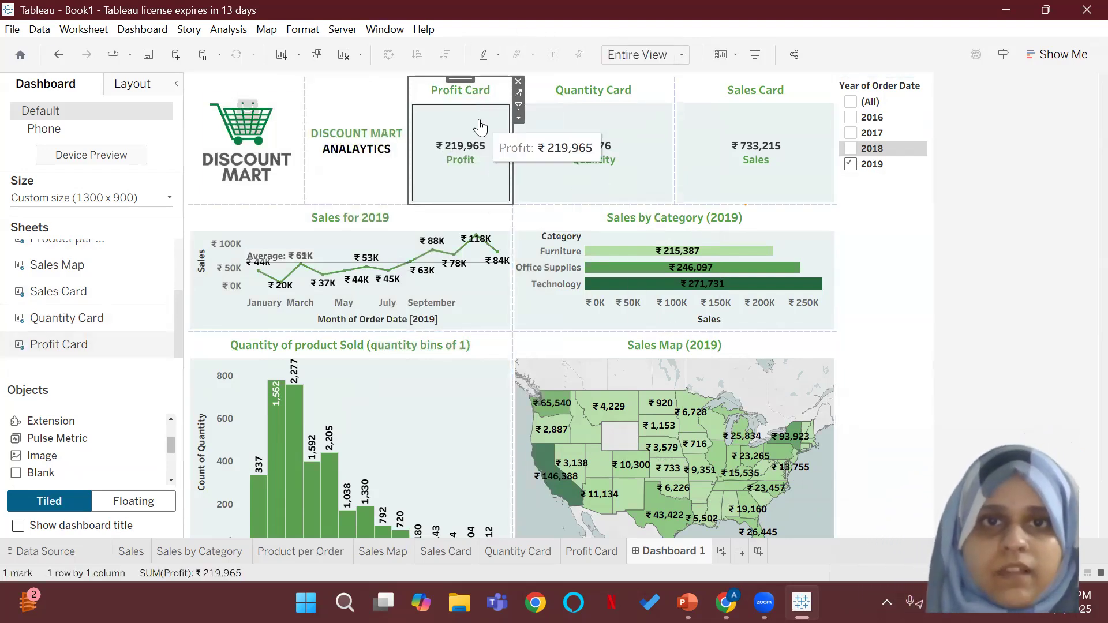
{"action": "left_click_drag", "start_coordinate": [461, 79], "coordinate": [527, 119]}
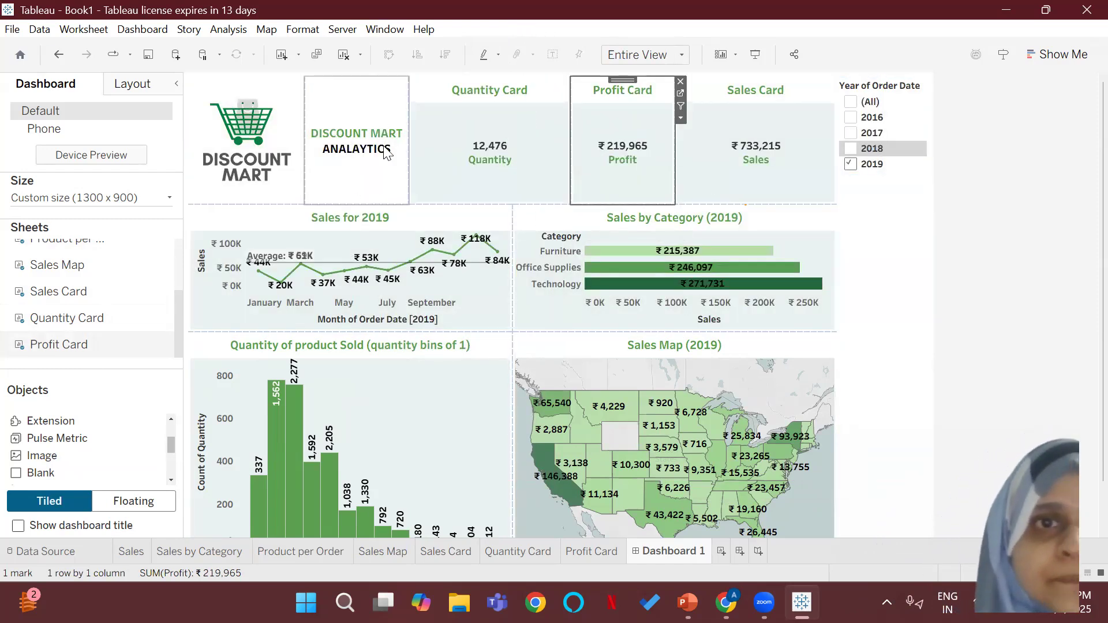
{"action": "left_click_drag", "start_coordinate": [409, 134], "coordinate": [467, 133]}
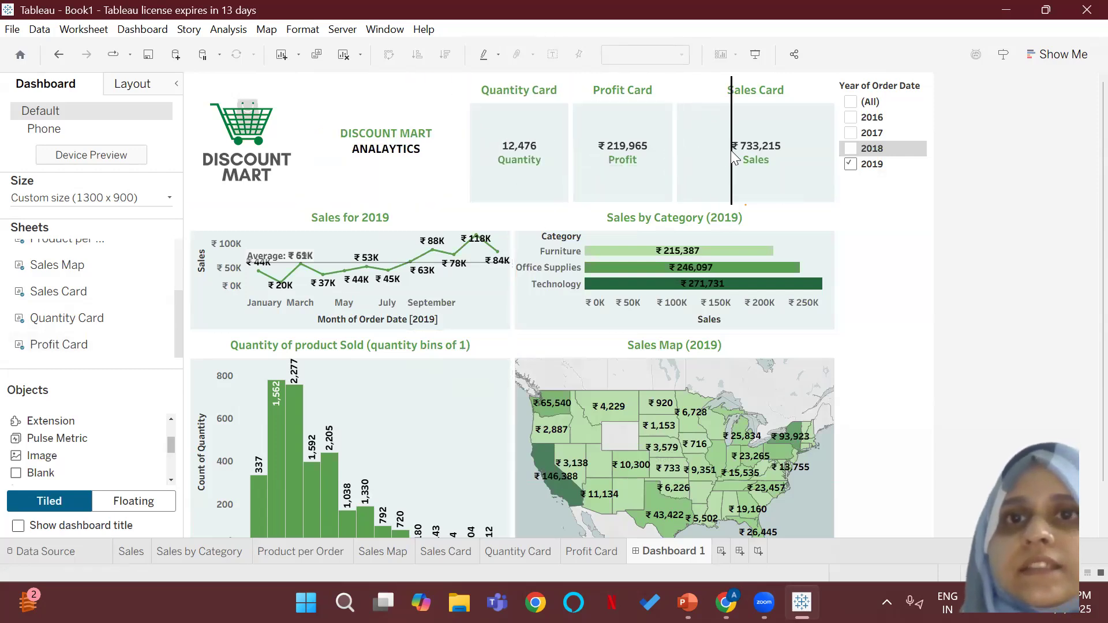
{"action": "left_click_drag", "start_coordinate": [731, 150], "coordinate": [731, 150]}
{"action": "left_click_drag", "start_coordinate": [571, 138], "coordinate": [615, 136]}
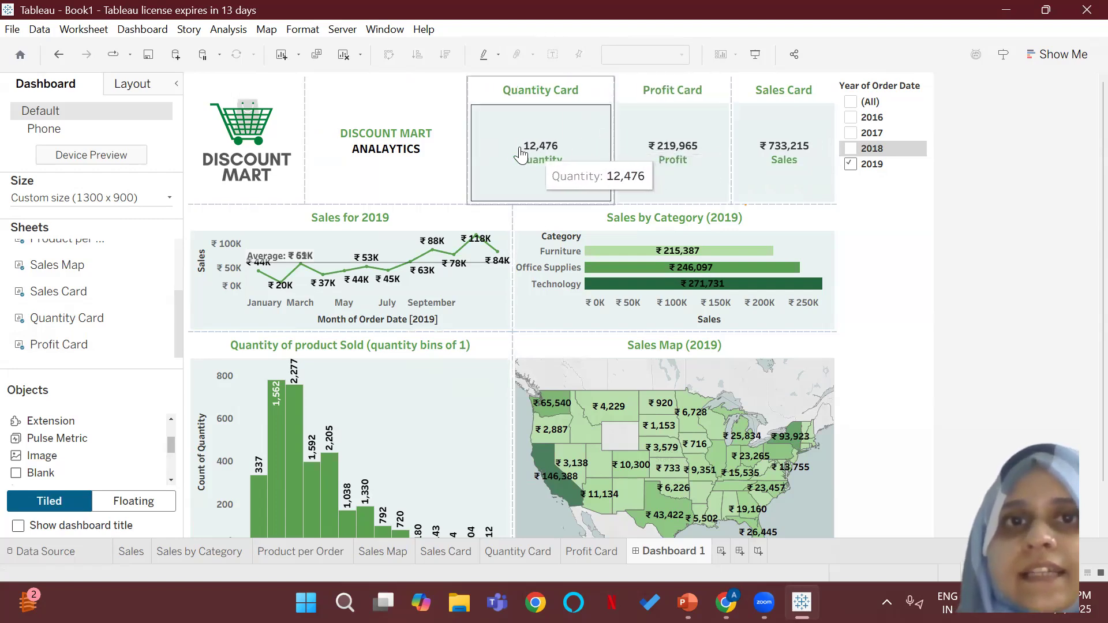
{"action": "left_click_drag", "start_coordinate": [468, 159], "coordinate": [505, 151]}
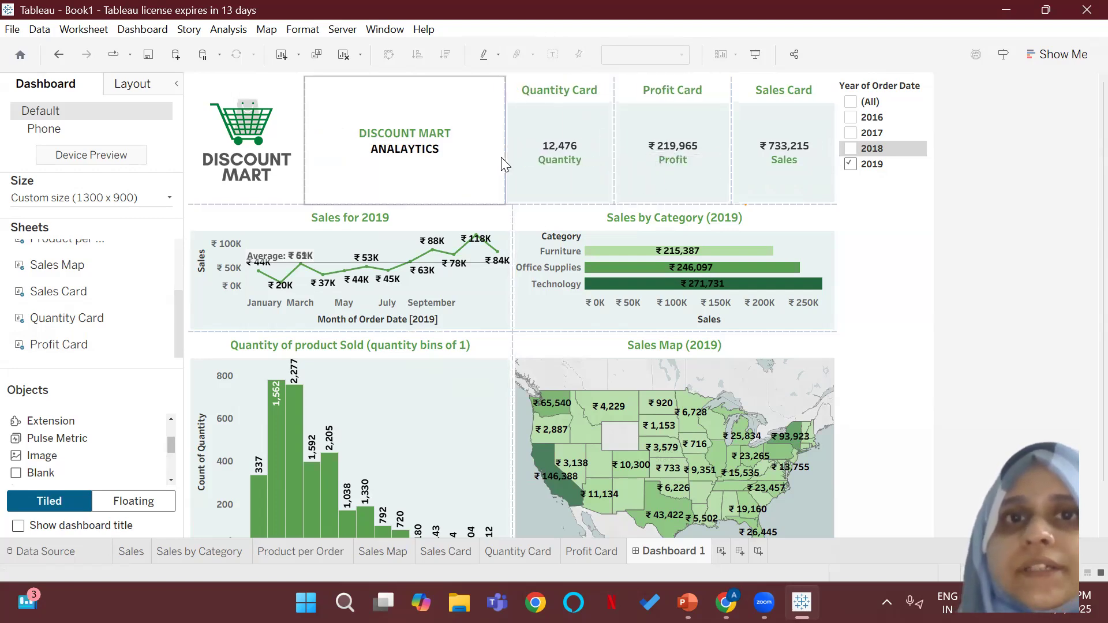
Step: Reduce the height of the header row holding the logo, title and cards so the charts below gain space
{"action": "left_click_drag", "start_coordinate": [483, 209], "coordinate": [483, 149]}
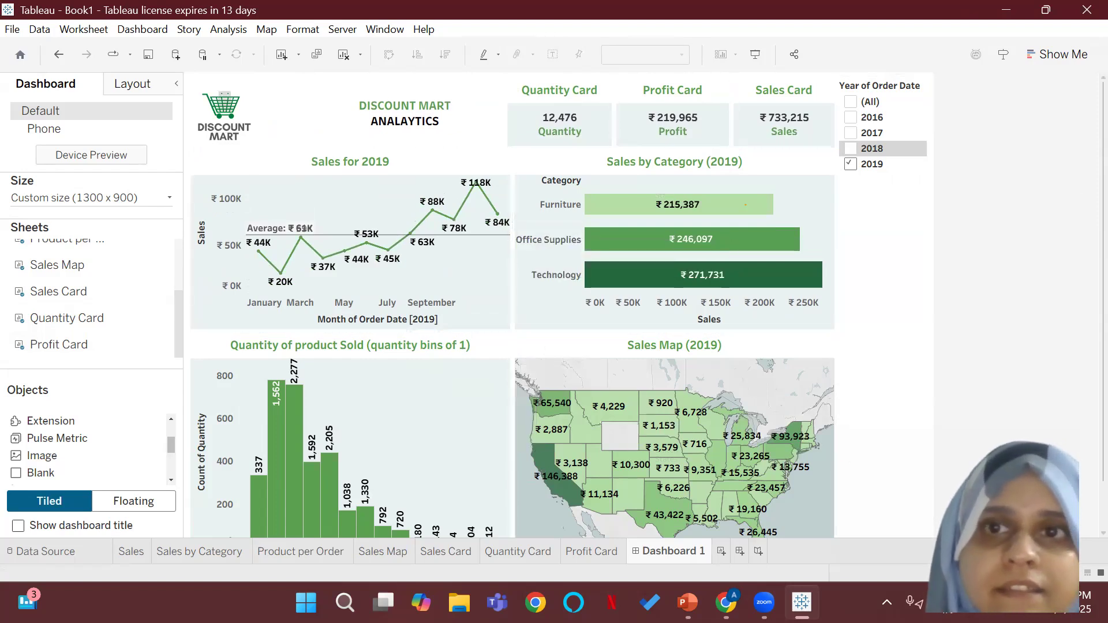
{"action": "left_click", "coordinate": [879, 410]}
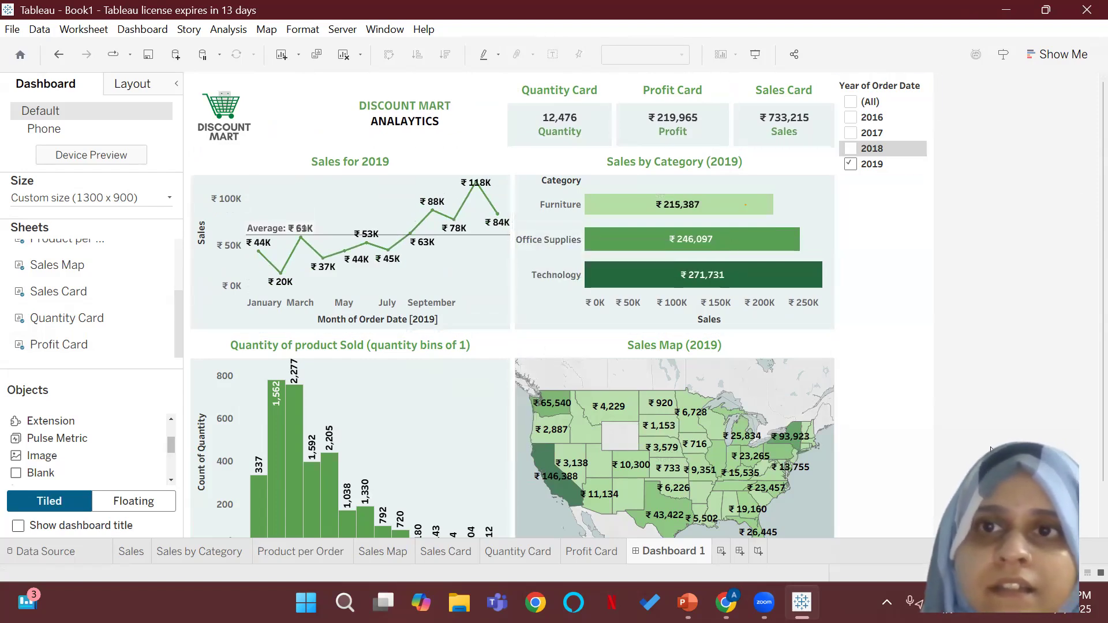
{"action": "left_click", "coordinate": [997, 314]}
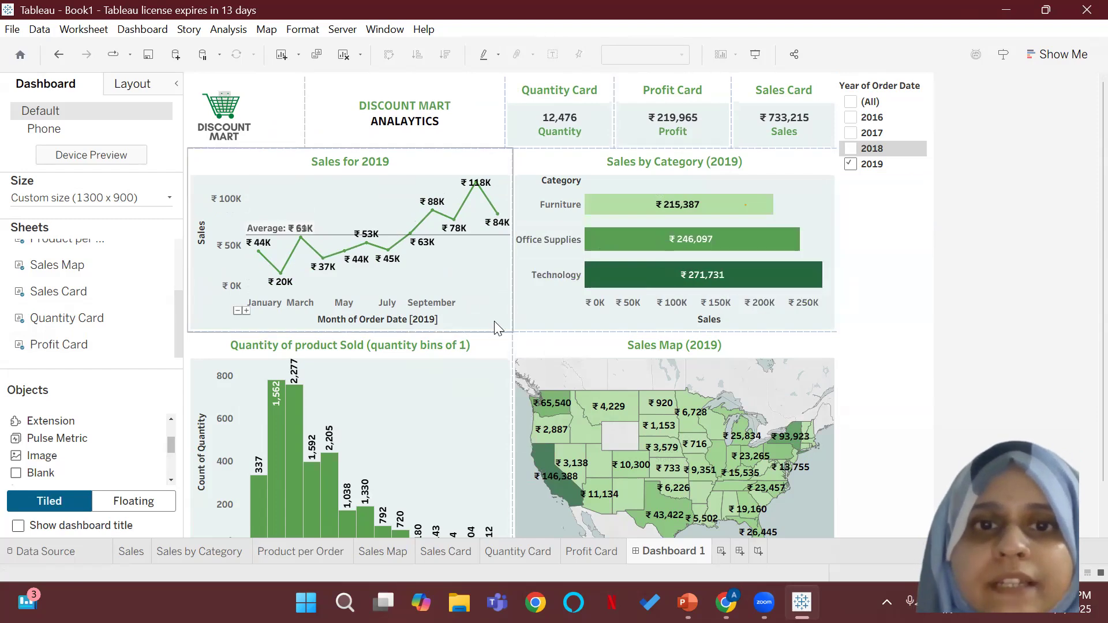
Step: Show only 2018 with the year filter and extend the Sales and Sales by Category charts downward to matching lower edges
{"action": "left_click", "coordinate": [851, 148]}
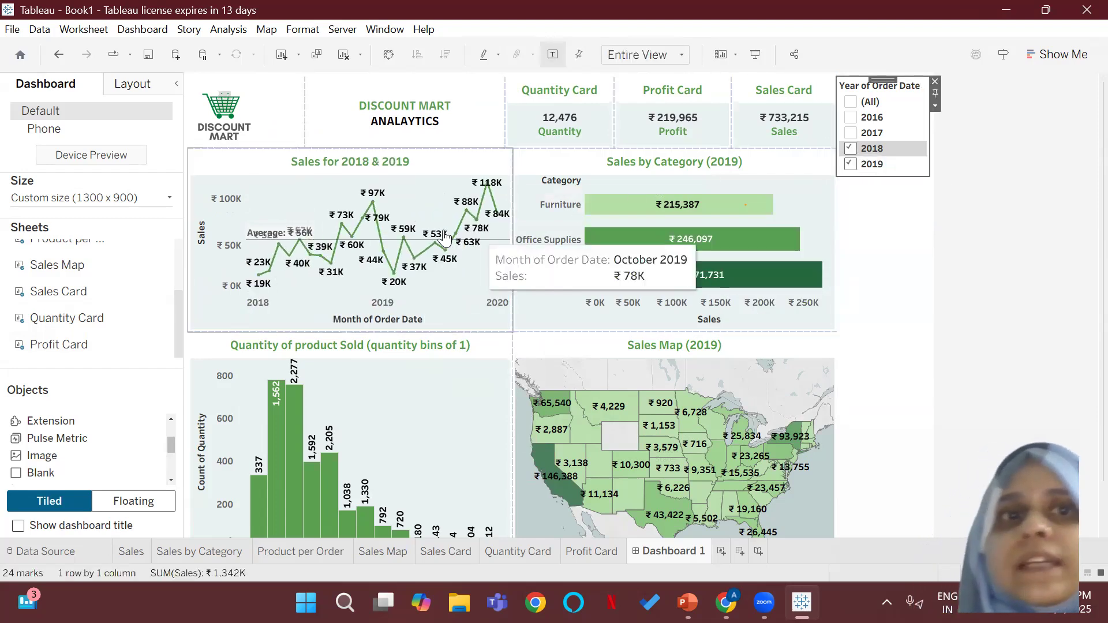
{"action": "left_click", "coordinate": [850, 163]}
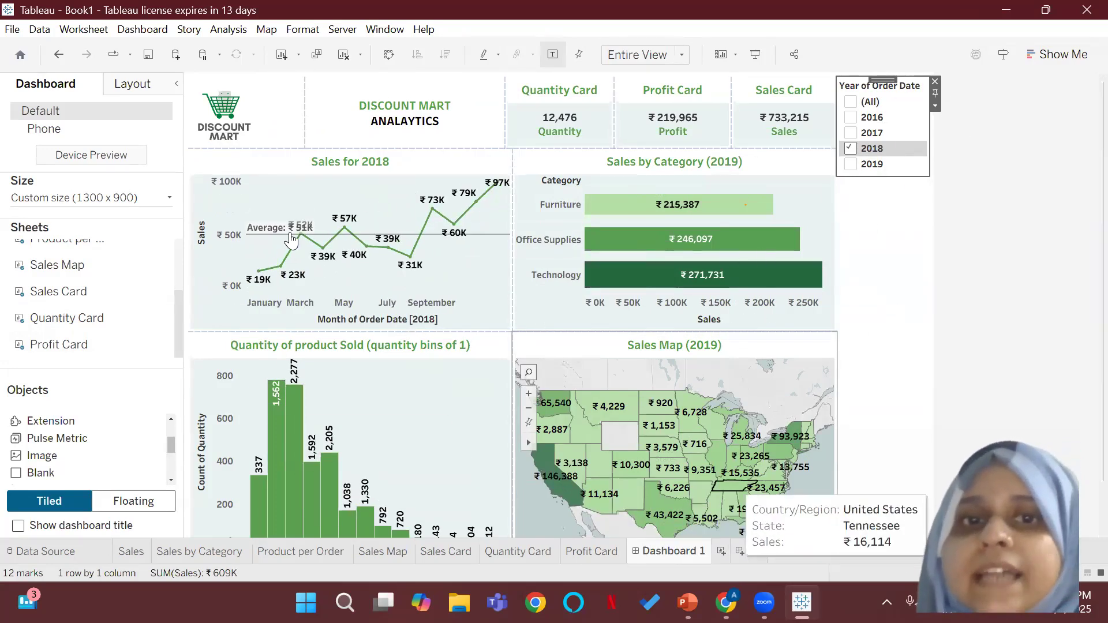
{"action": "left_click_drag", "start_coordinate": [400, 332], "coordinate": [400, 347]}
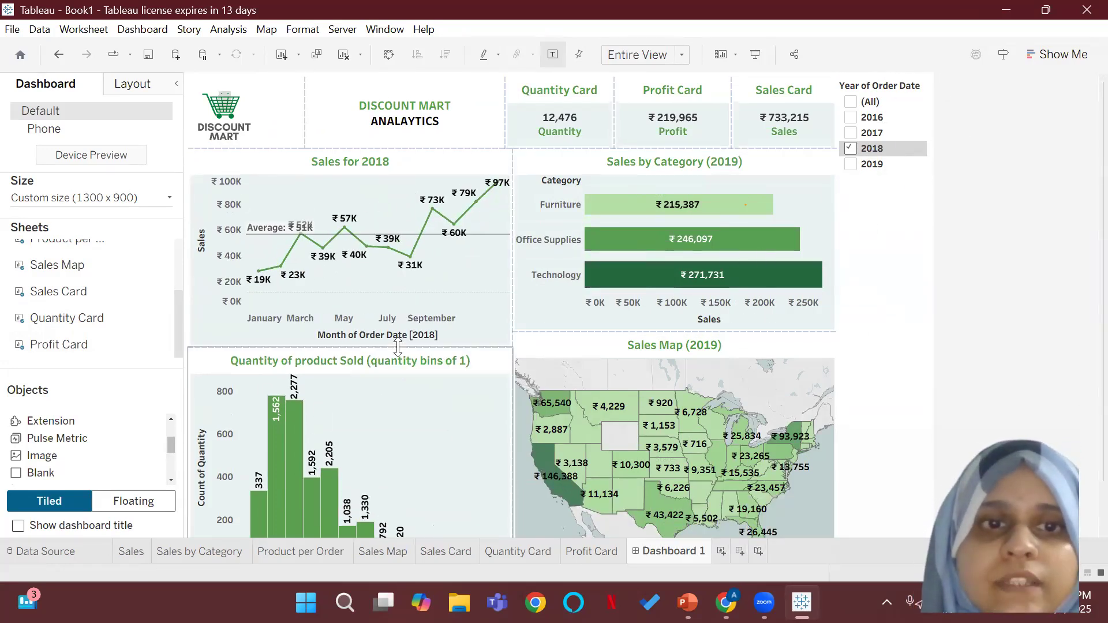
{"action": "left_click_drag", "start_coordinate": [637, 332], "coordinate": [637, 347]}
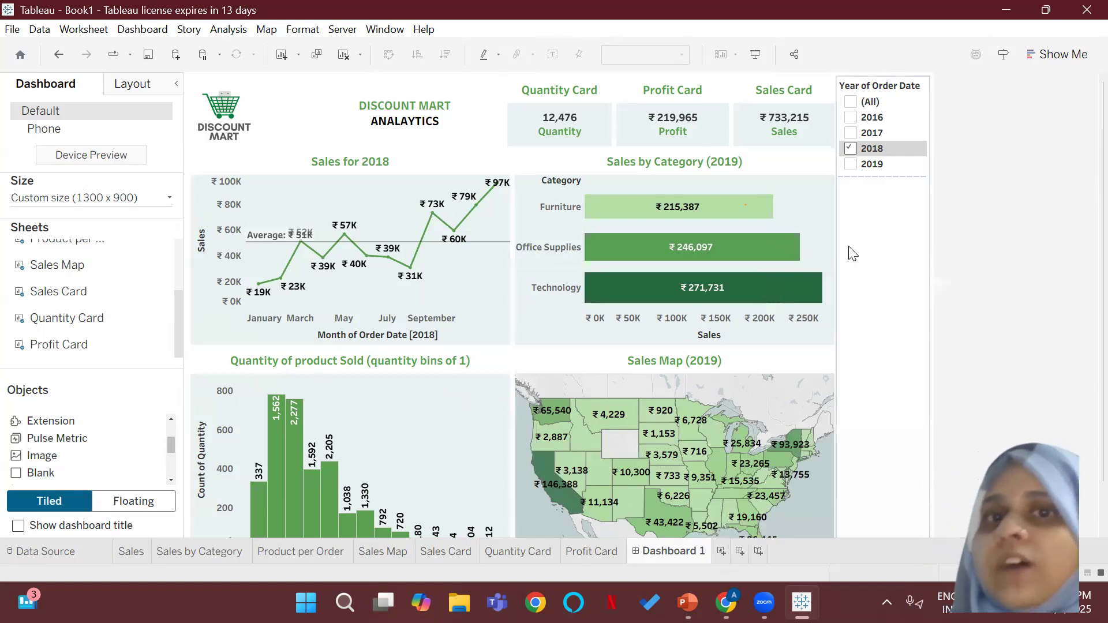
Step: Restore the year filter to 2019 only and apply it to all worksheets using related data sources
{"action": "left_click", "coordinate": [852, 165]}
{"action": "left_click", "coordinate": [851, 149]}
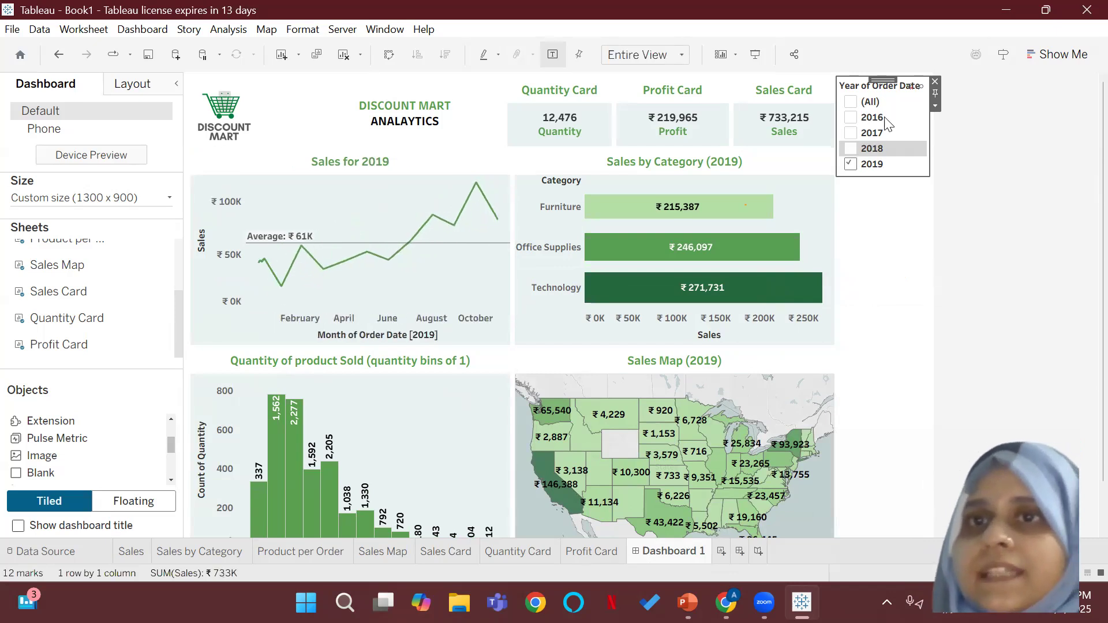
{"action": "left_click", "coordinate": [935, 106]}
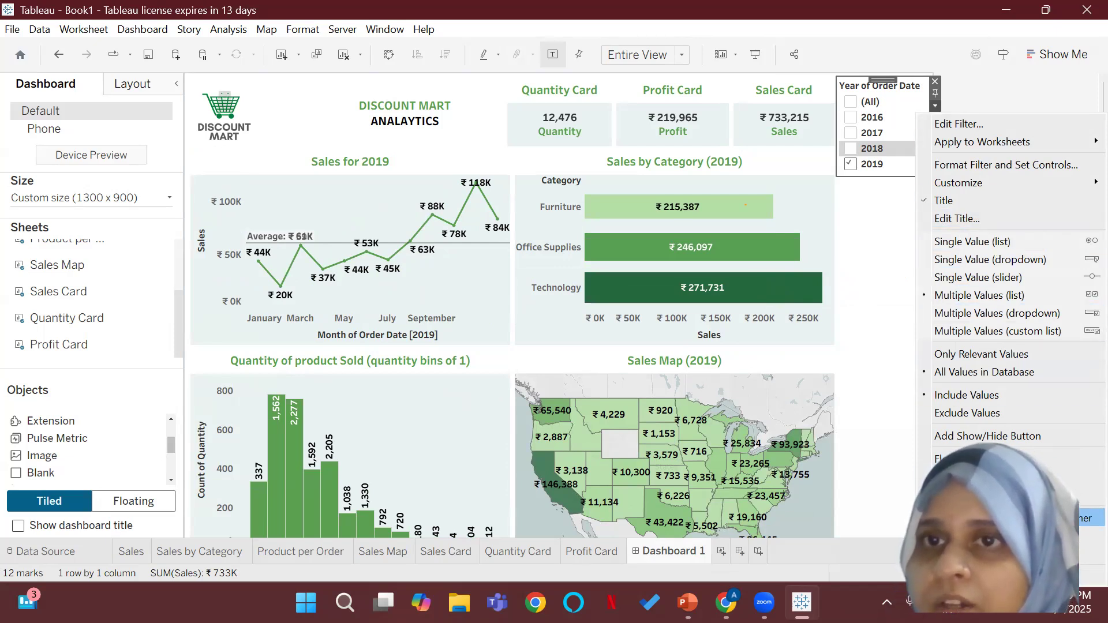
{"action": "mouse_move", "coordinate": [983, 141]}
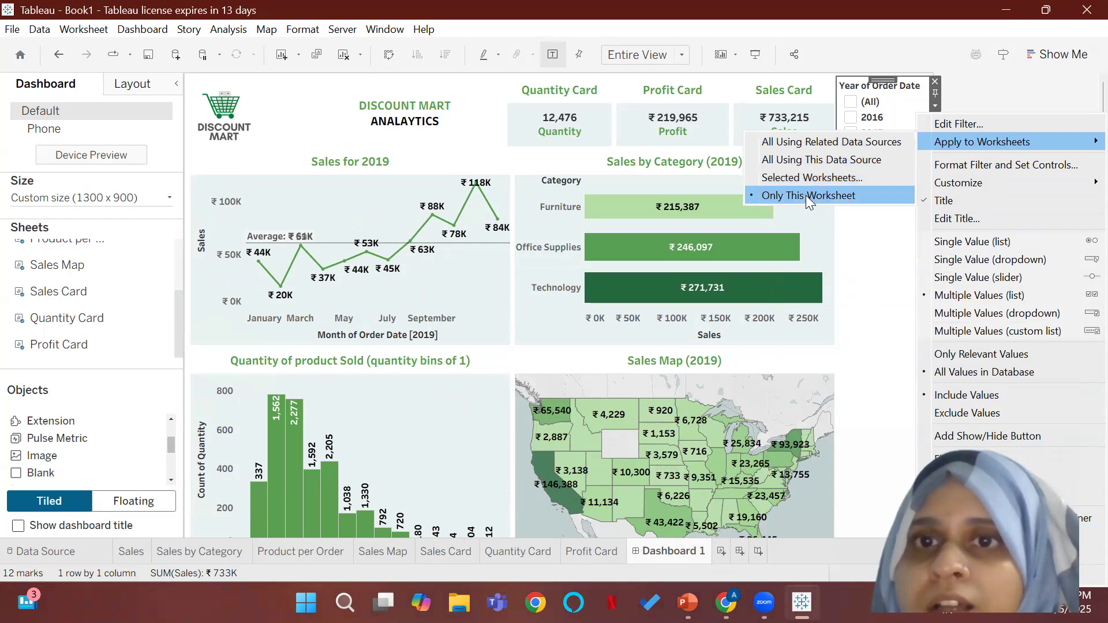
{"action": "left_click", "coordinate": [773, 144]}
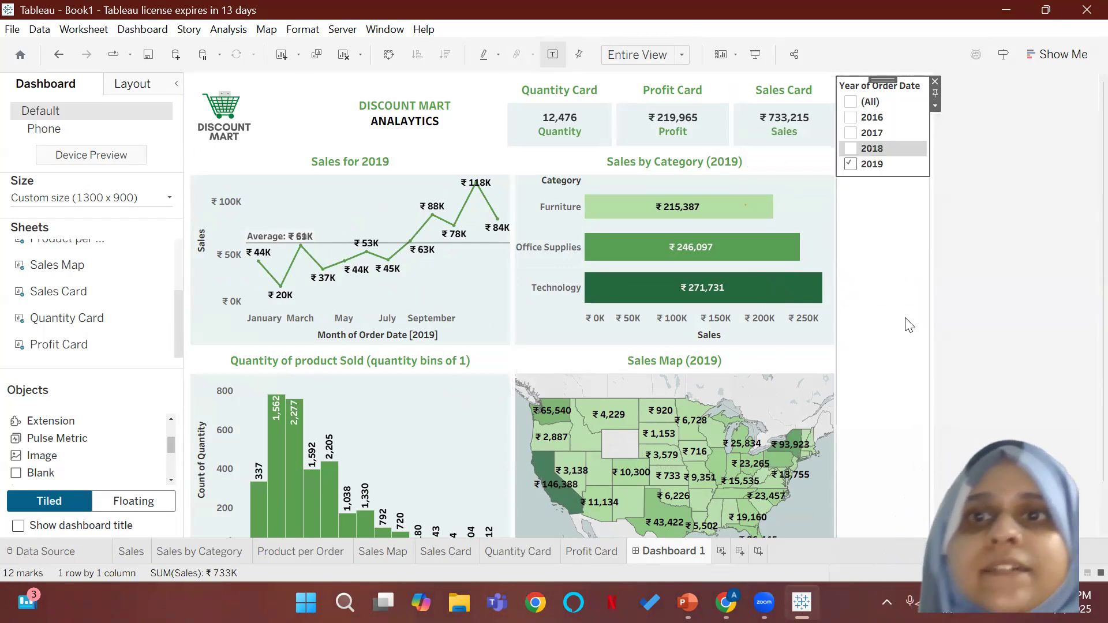
Step: Test the shared year filter by adding 2018 and 2017, selecting all years, clearing them and keeping only 2016
{"action": "left_click", "coordinate": [861, 151]}
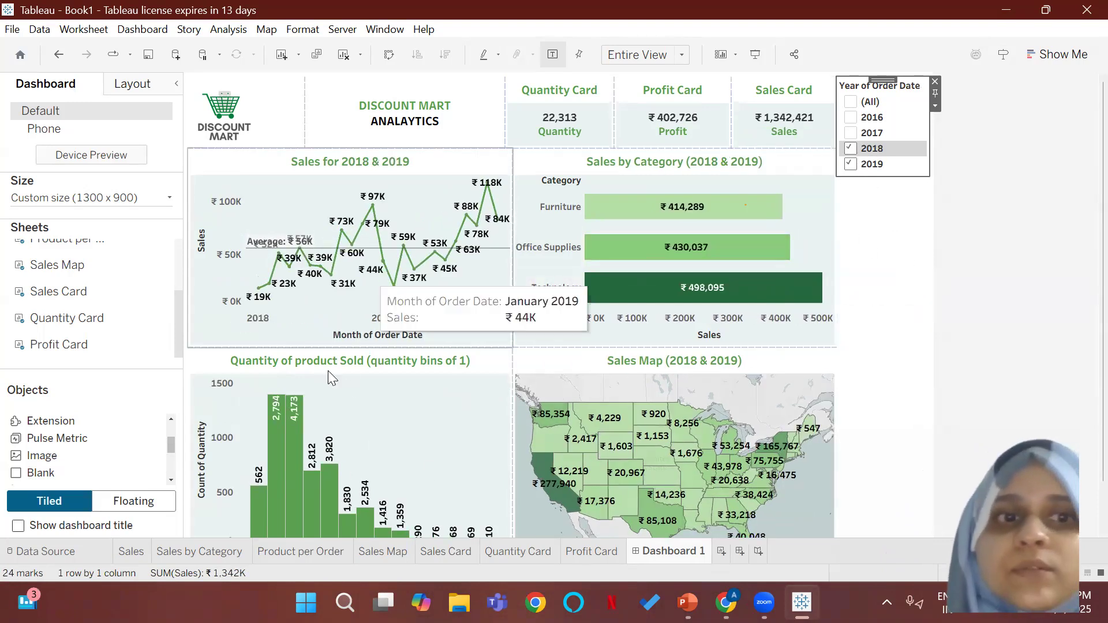
{"action": "left_click", "coordinate": [849, 134]}
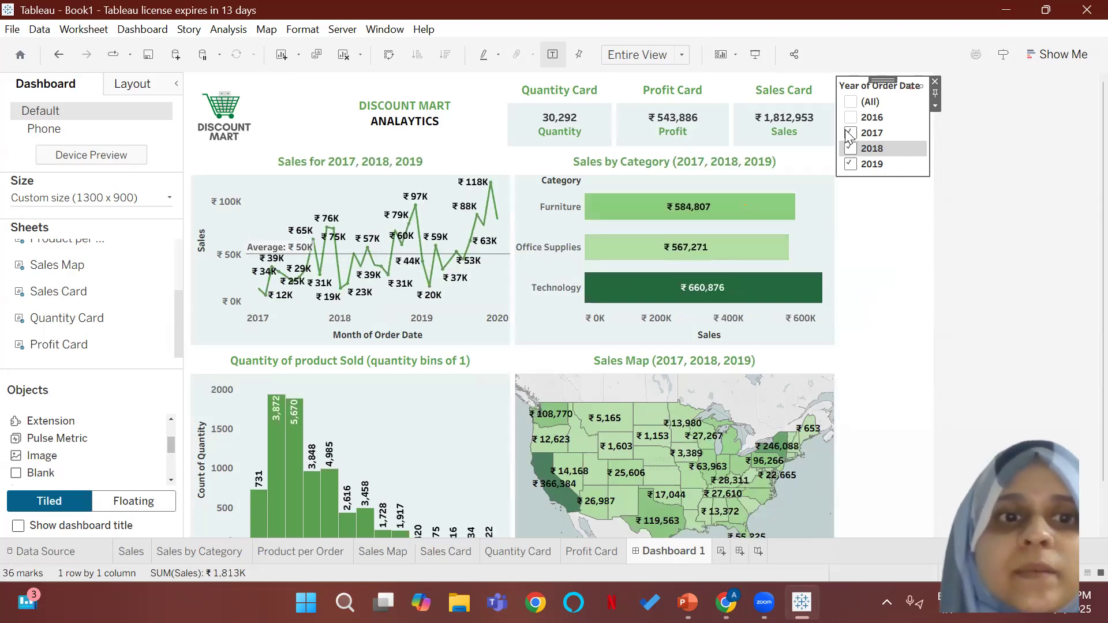
{"action": "left_click", "coordinate": [852, 103]}
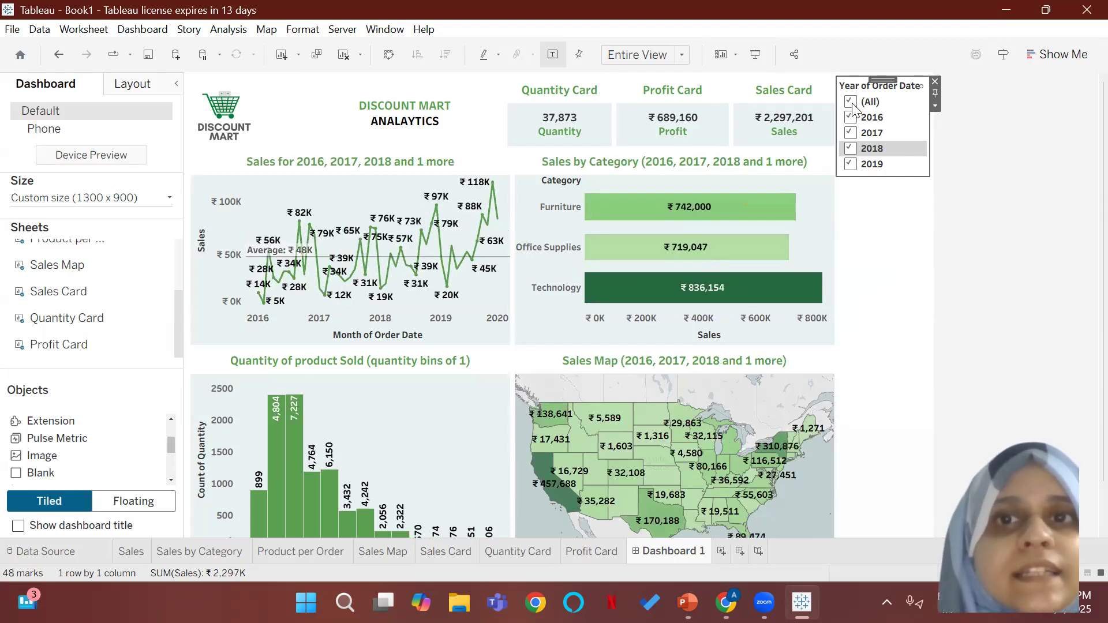
{"action": "left_click", "coordinate": [852, 104]}
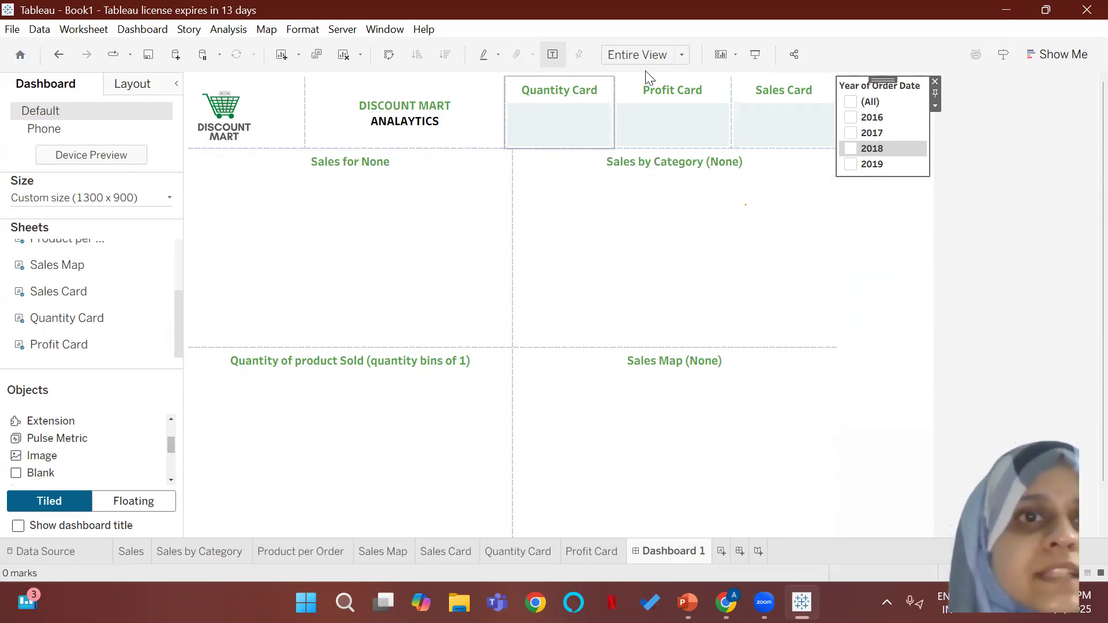
{"action": "left_click", "coordinate": [852, 118]}
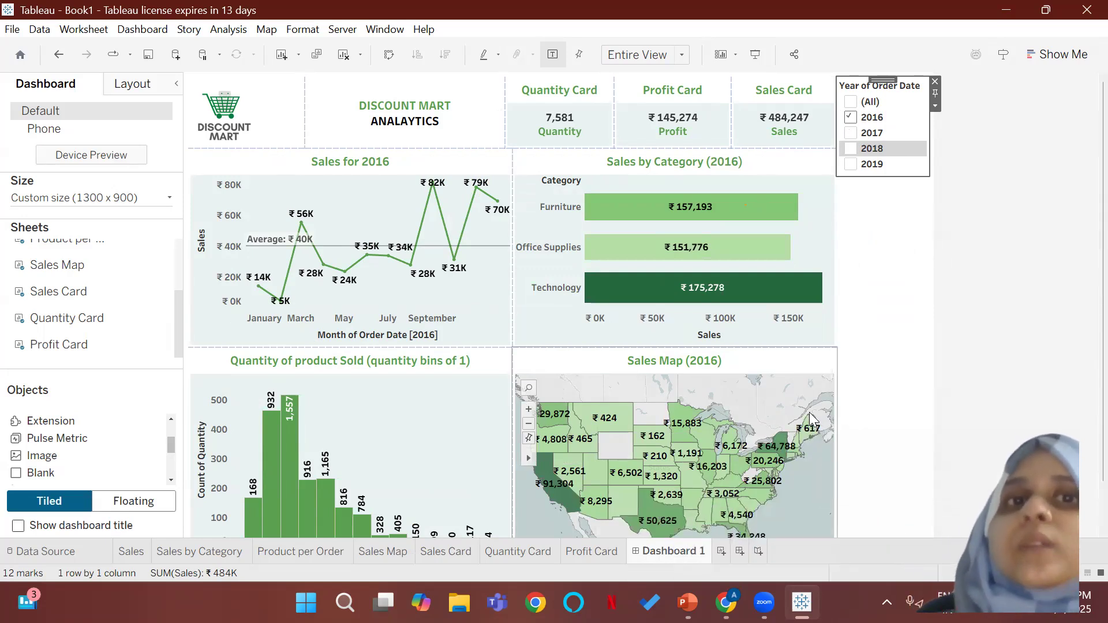
Step: Align the Quantity Card's left edge with the charts beneath and shift its border with the Profit Card slightly right
{"action": "left_click_drag", "start_coordinate": [506, 108], "coordinate": [515, 115]}
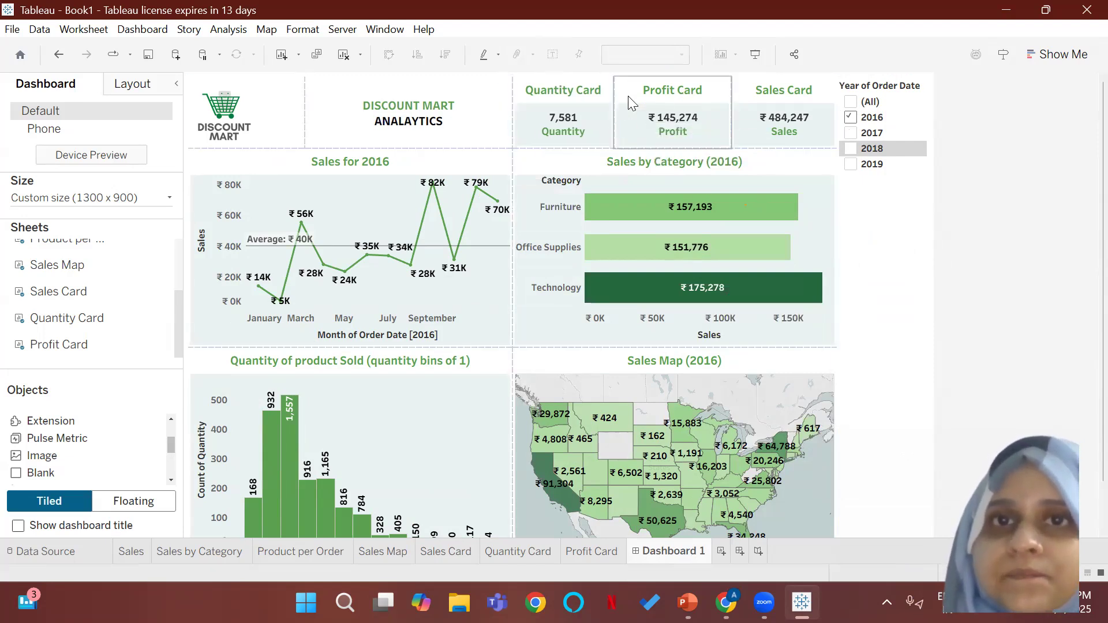
{"action": "left_click_drag", "start_coordinate": [615, 102], "coordinate": [619, 101]}
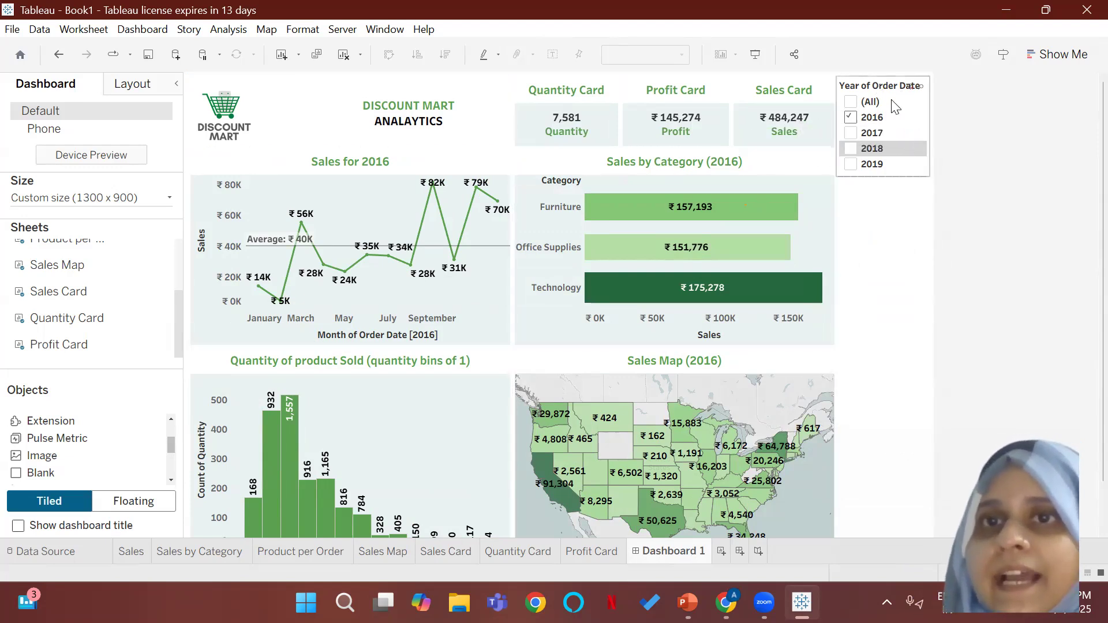
Step: Move the Year of Order Date filter between the header and the Sales for 2016 chart
{"action": "left_click", "coordinate": [877, 81]}
{"action": "left_click_drag", "start_coordinate": [877, 81], "coordinate": [444, 177]}
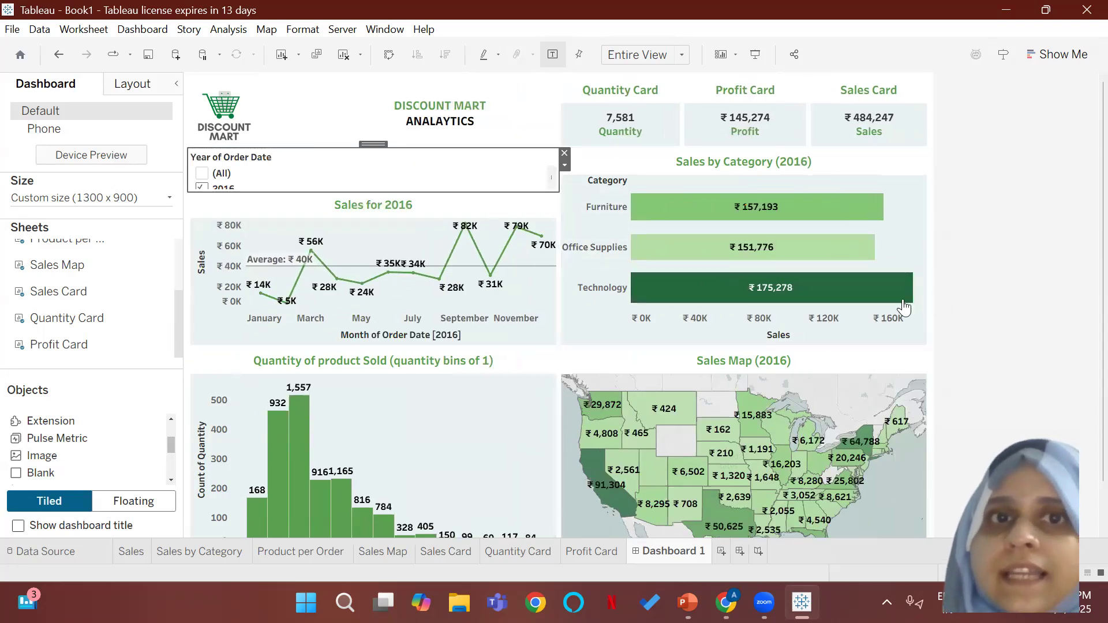
{"action": "left_click", "coordinate": [568, 184]}
{"action": "left_click", "coordinate": [520, 169]}
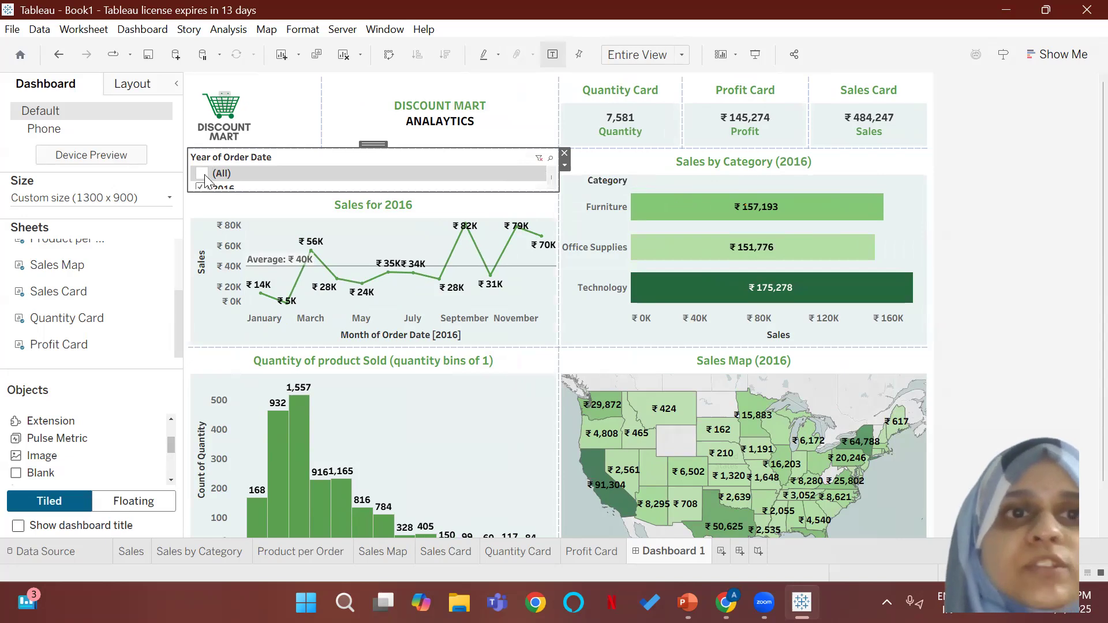
Step: Try displaying the Year of Order Date filter as Multiple Values (dropdown) and as Multiple Values (custom list)
{"action": "left_click", "coordinate": [564, 165]}
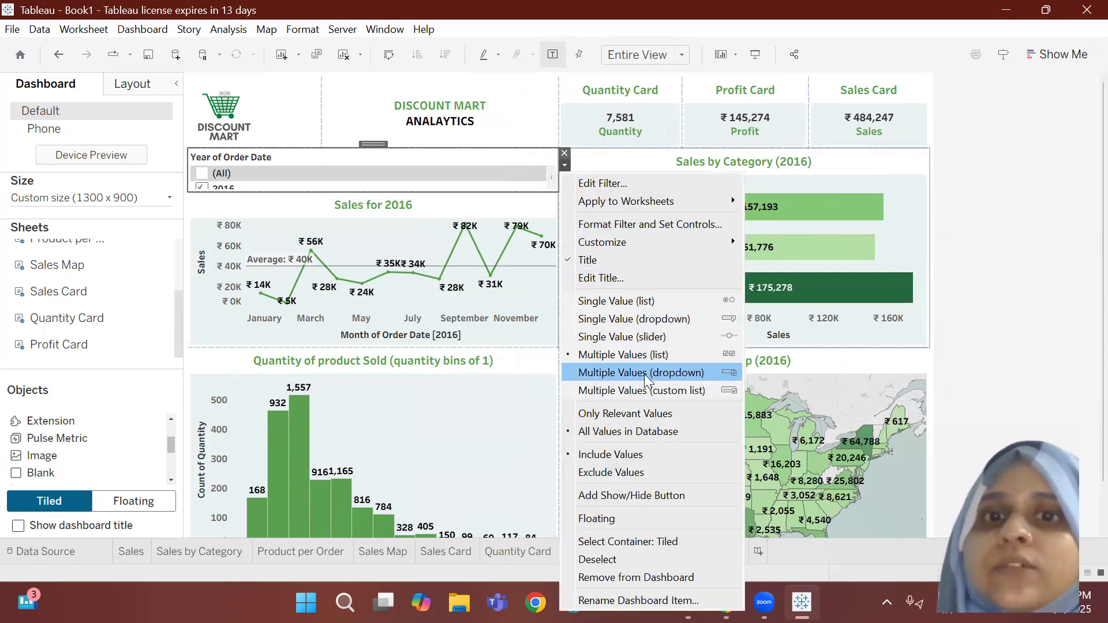
{"action": "left_click", "coordinate": [609, 373]}
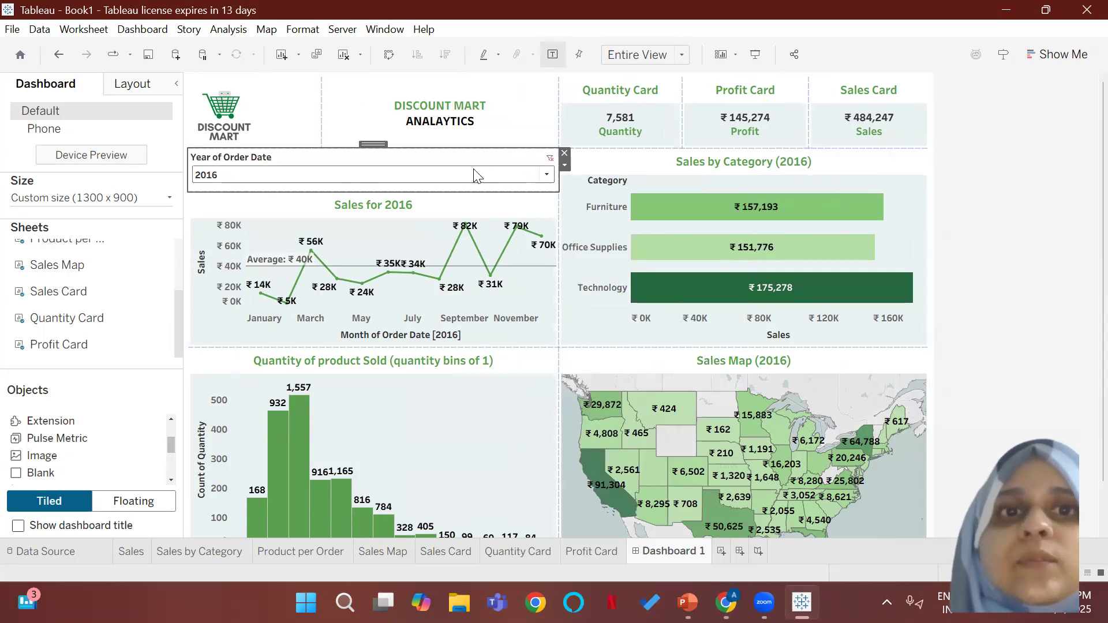
{"action": "left_click", "coordinate": [546, 175]}
{"action": "left_click", "coordinate": [566, 166]}
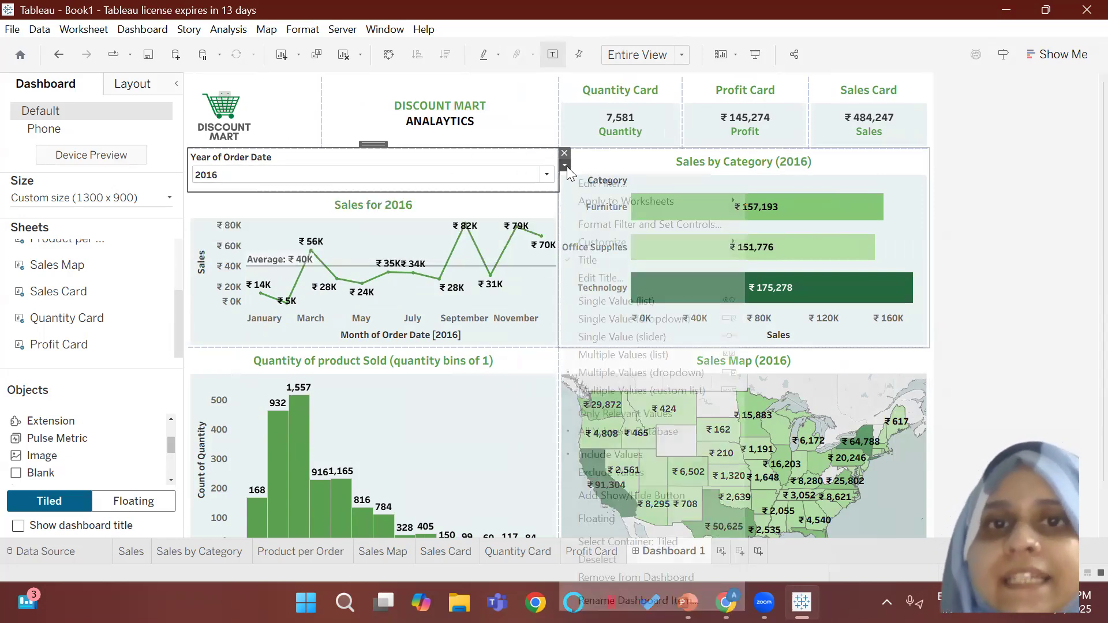
{"action": "left_click", "coordinate": [611, 389]}
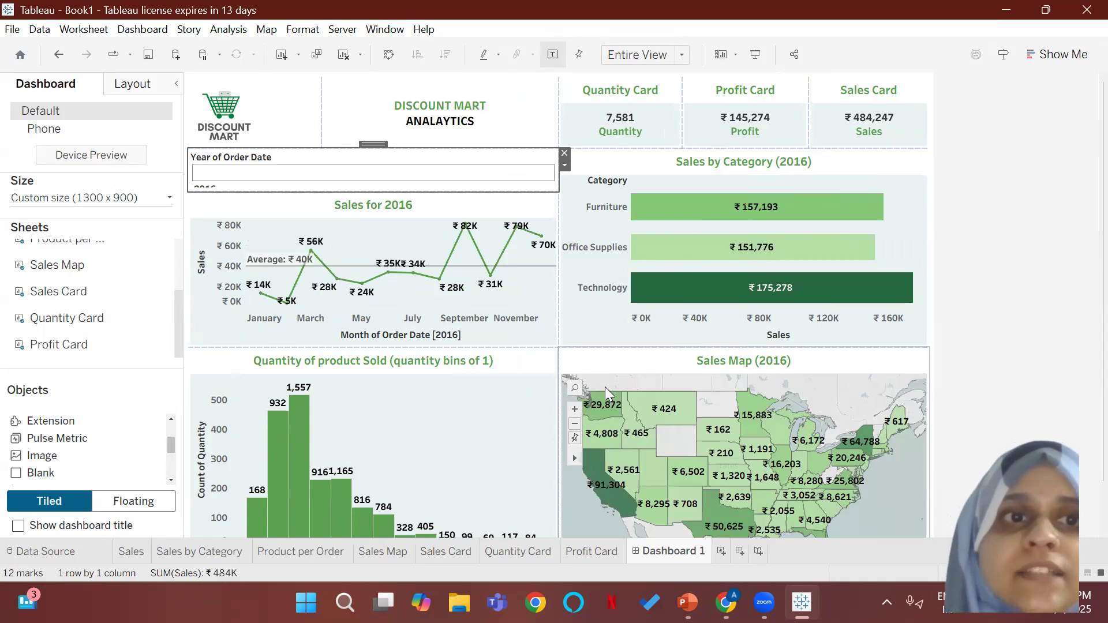
Step: Display the Year of Order Date filter as a Single Value (slider) and slide it through 2017 to 2018
{"action": "left_click", "coordinate": [564, 165]}
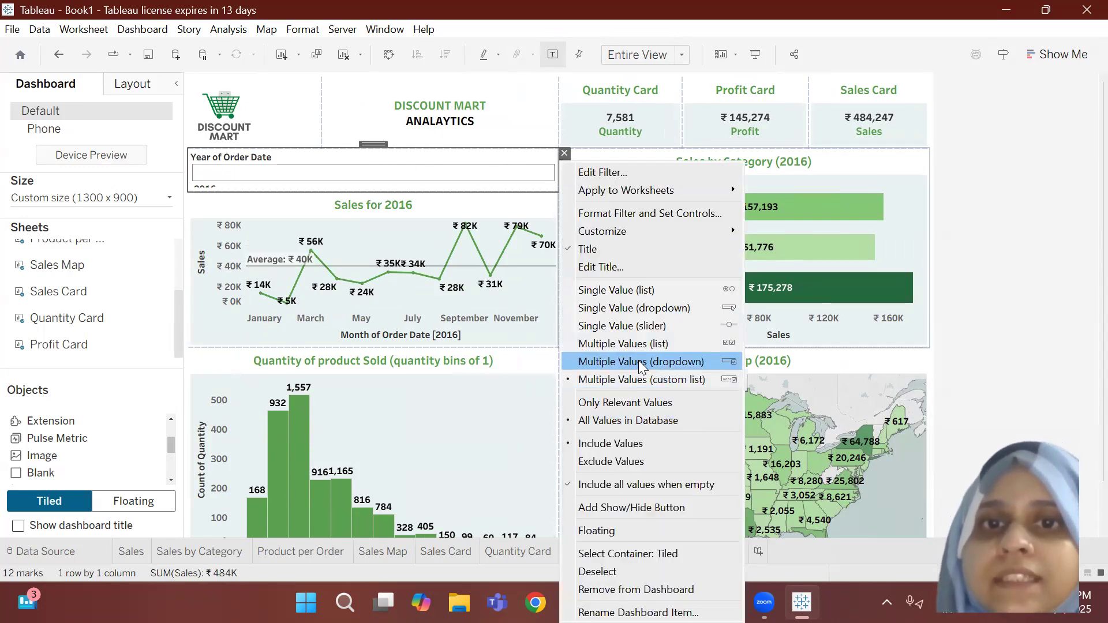
{"action": "left_click", "coordinate": [649, 326]}
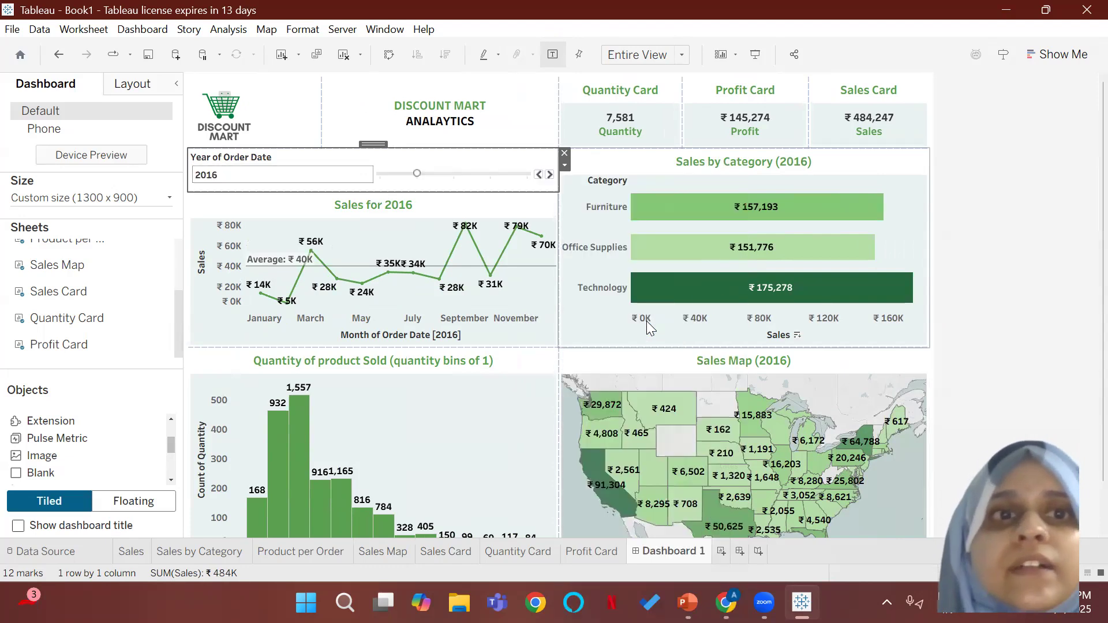
{"action": "left_click", "coordinate": [440, 175]}
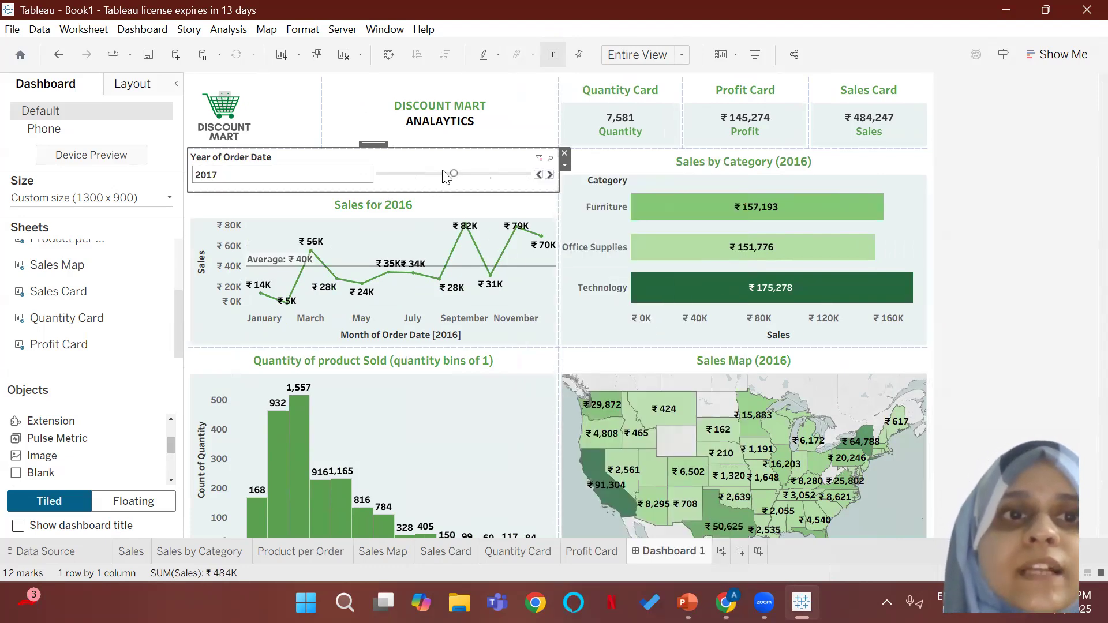
{"action": "left_click", "coordinate": [488, 174]}
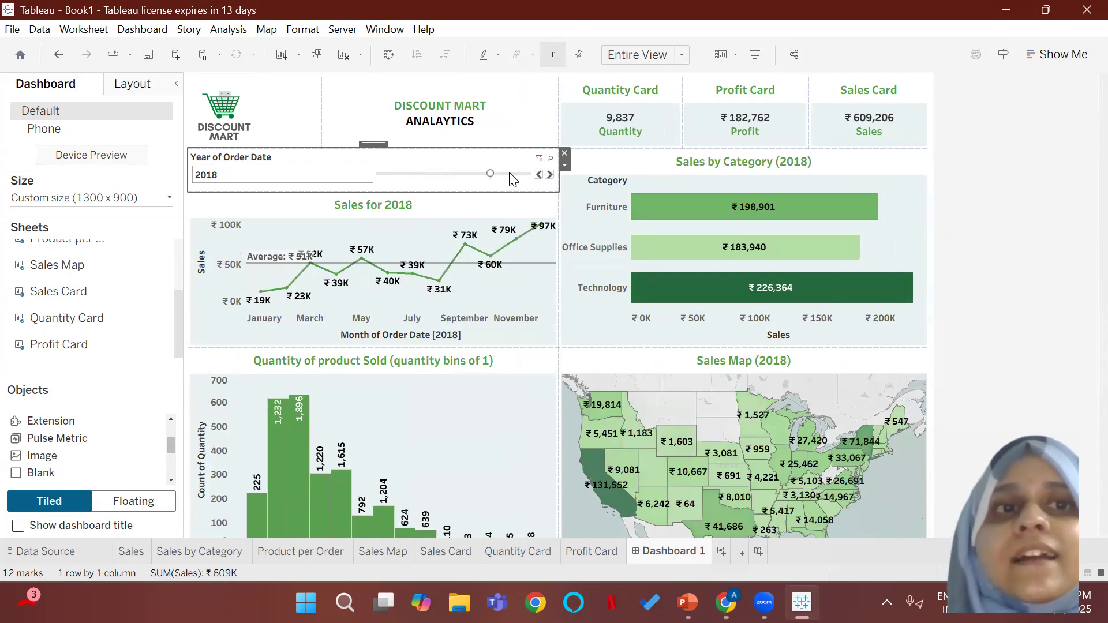
Step: Display the year filter as Multiple Values (dropdown) and slightly reduce its height above the monthly sales chart
{"action": "left_click", "coordinate": [565, 165]}
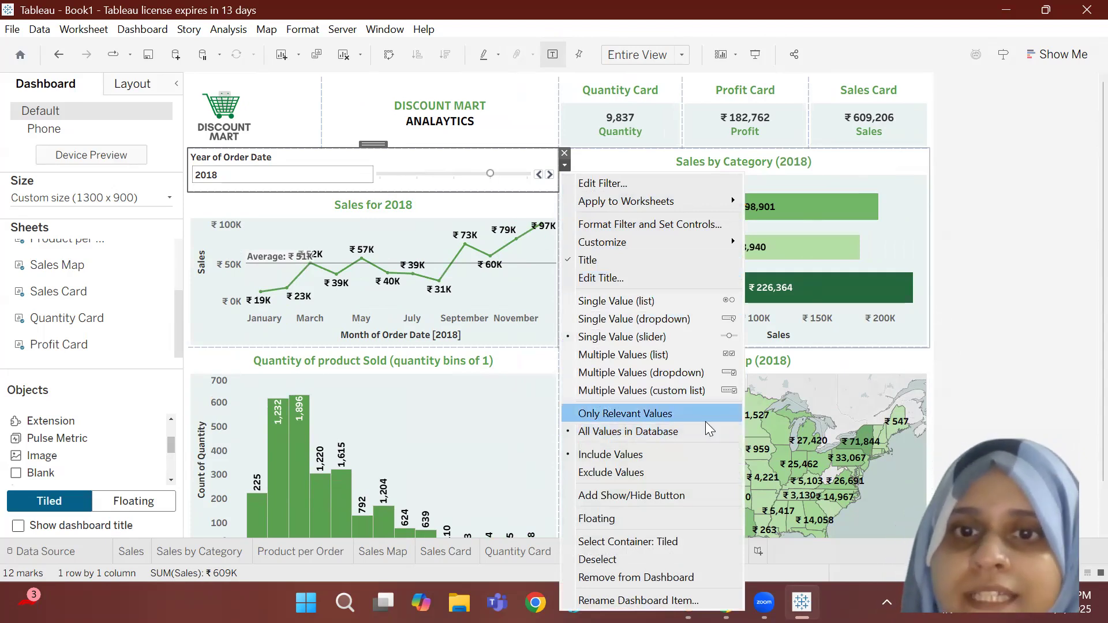
{"action": "left_click", "coordinate": [708, 379]}
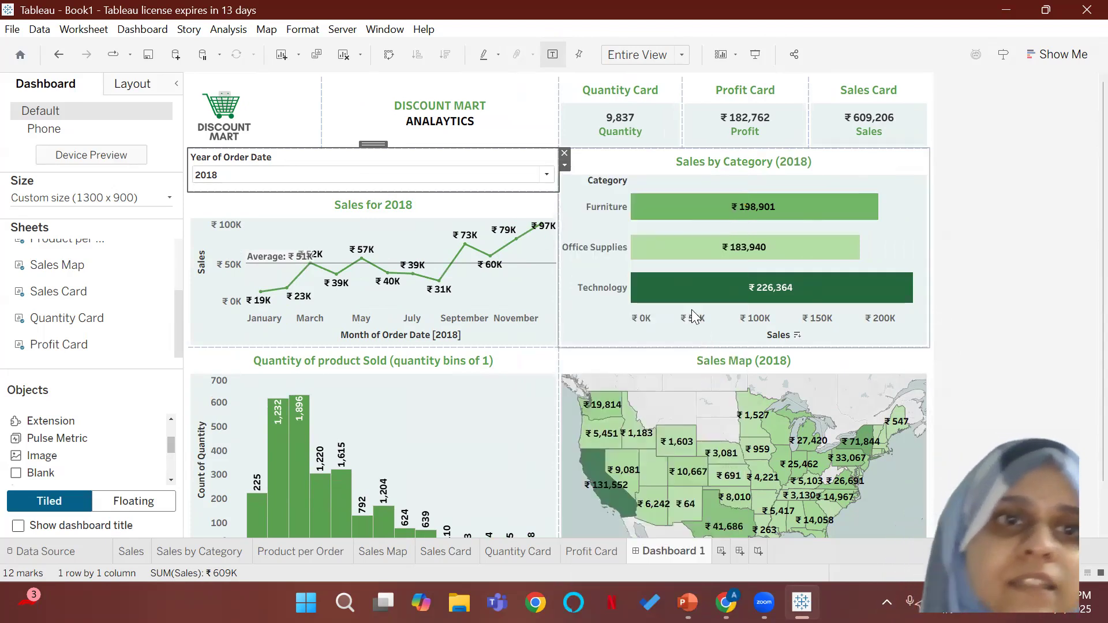
{"action": "left_click_drag", "start_coordinate": [400, 191], "coordinate": [398, 180]}
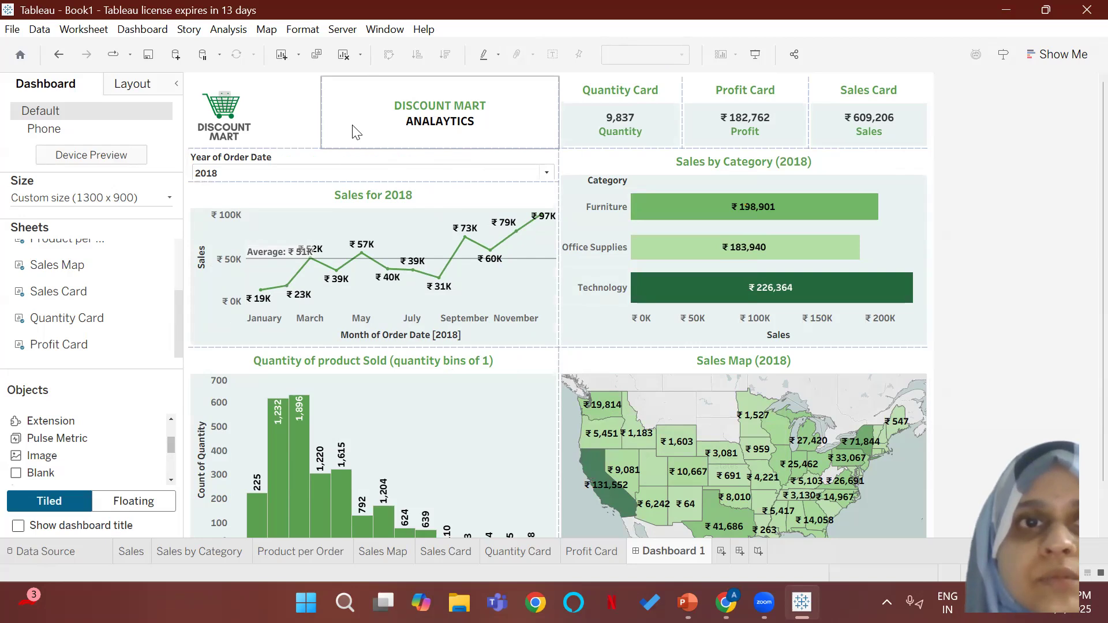
Step: Reduce the height of the logo and title row and shrink the year filter beneath it to a single line
{"action": "left_click", "coordinate": [278, 141]}
{"action": "left_click_drag", "start_coordinate": [274, 149], "coordinate": [262, 132]}
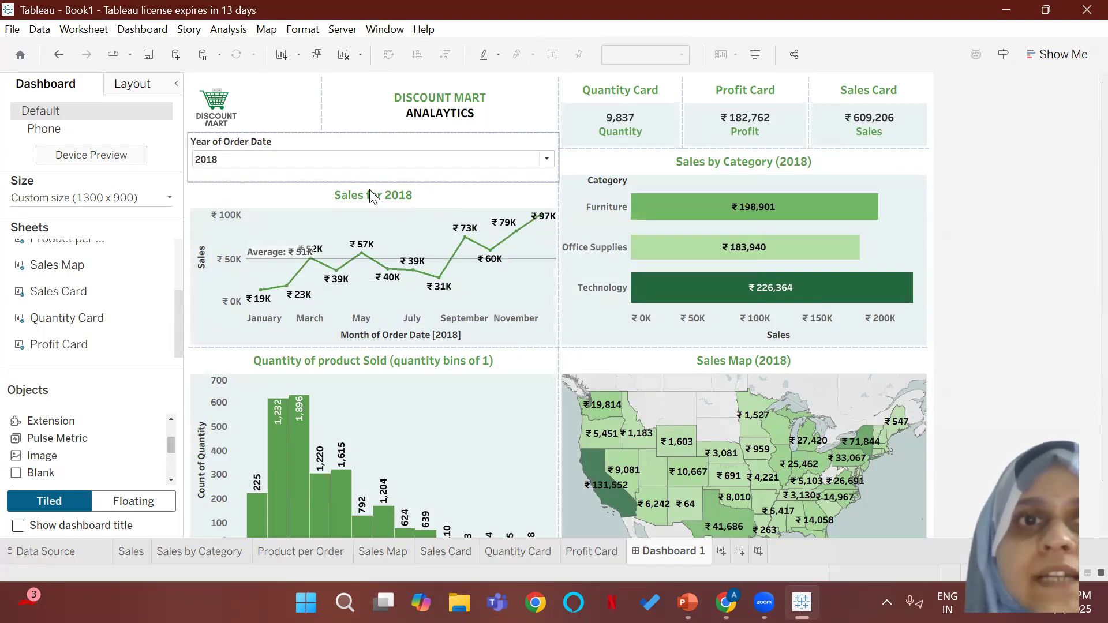
{"action": "left_click_drag", "start_coordinate": [404, 180], "coordinate": [407, 154]}
{"action": "left_click", "coordinate": [281, 130]}
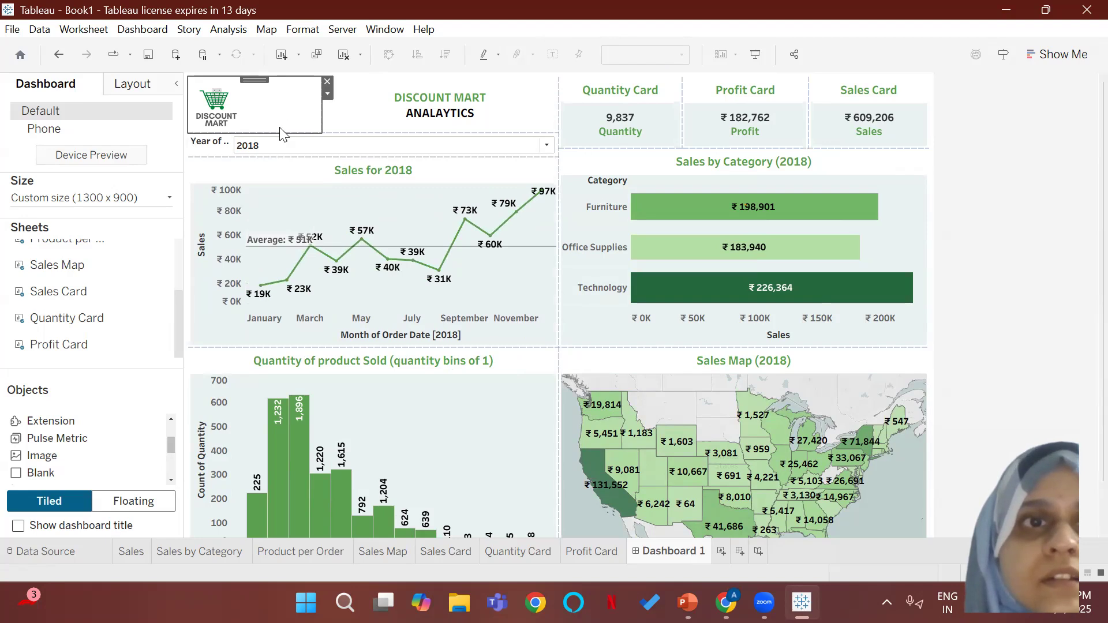
{"action": "left_click", "coordinate": [267, 137]}
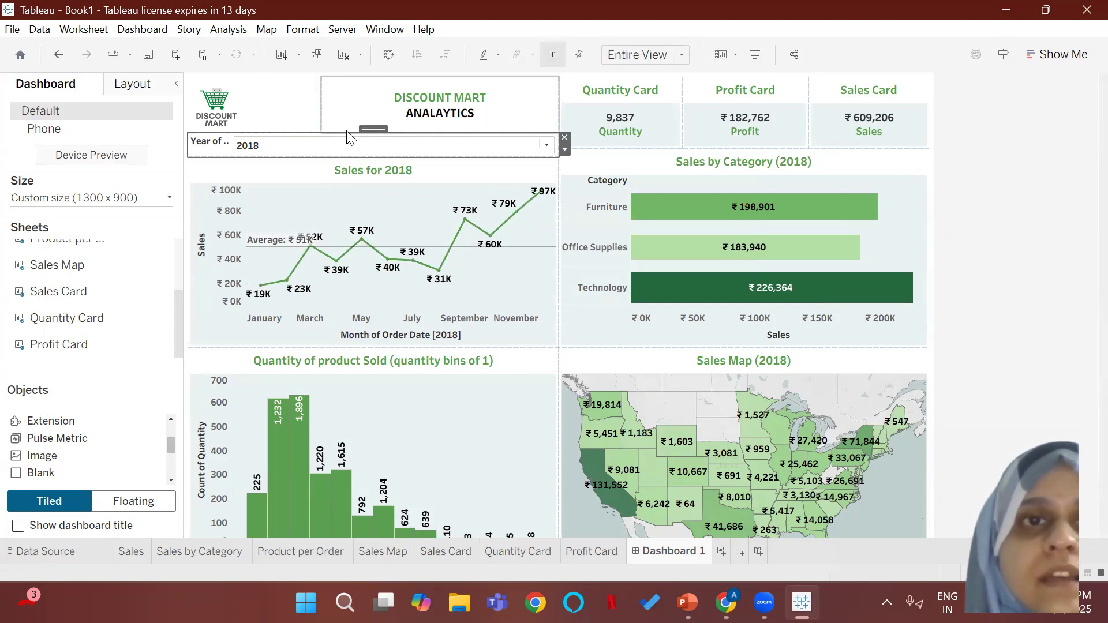
{"action": "left_click_drag", "start_coordinate": [347, 131], "coordinate": [347, 138]}
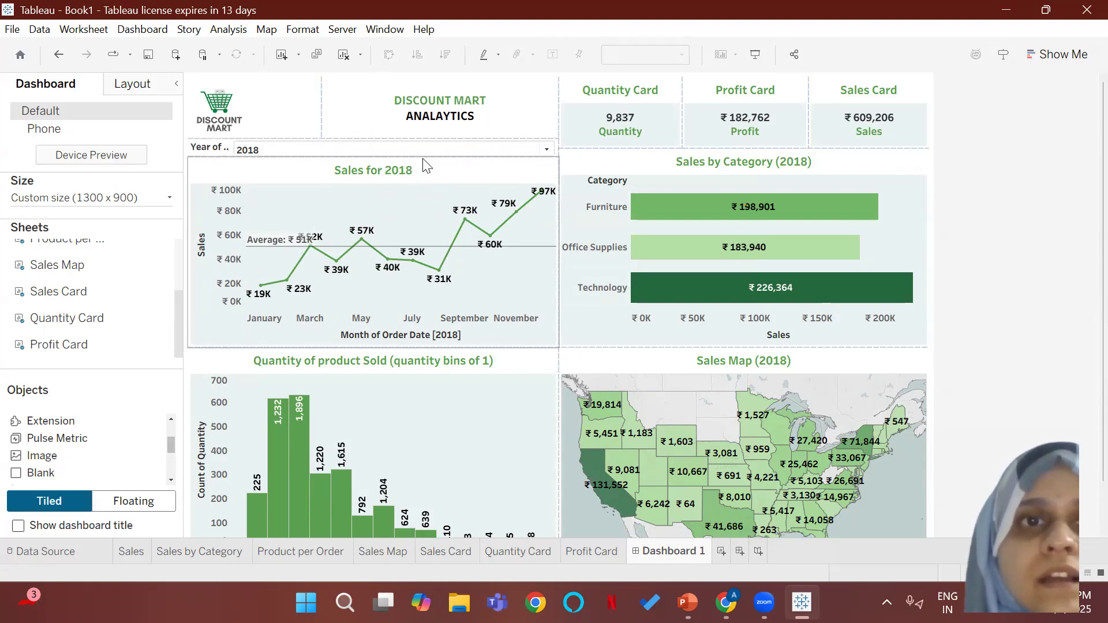
Step: Extend the KPI cards' lower edge to align with the bottom of the year filter and check the filter's list of years
{"action": "left_click", "coordinate": [656, 147]}
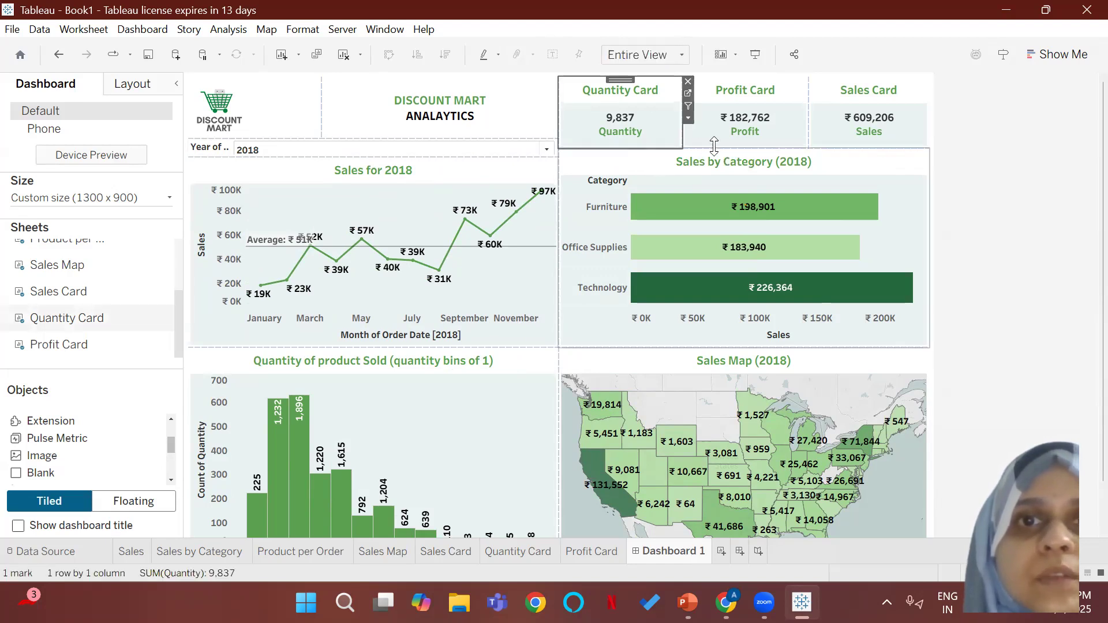
{"action": "left_click_drag", "start_coordinate": [741, 148], "coordinate": [743, 157]}
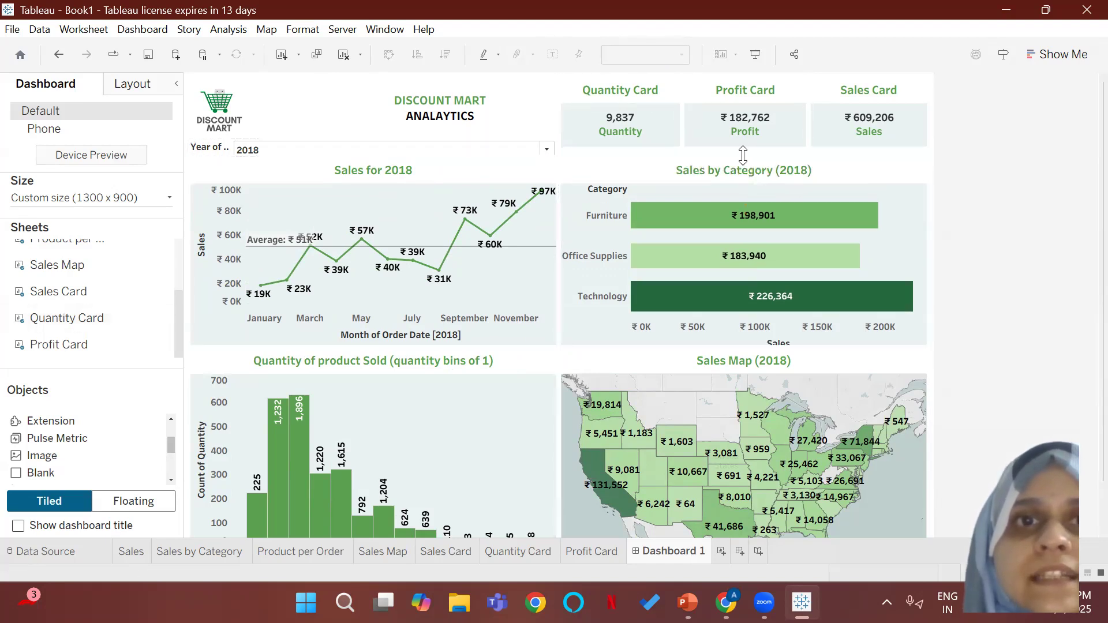
{"action": "left_click", "coordinate": [497, 152]}
{"action": "left_click", "coordinate": [485, 153]}
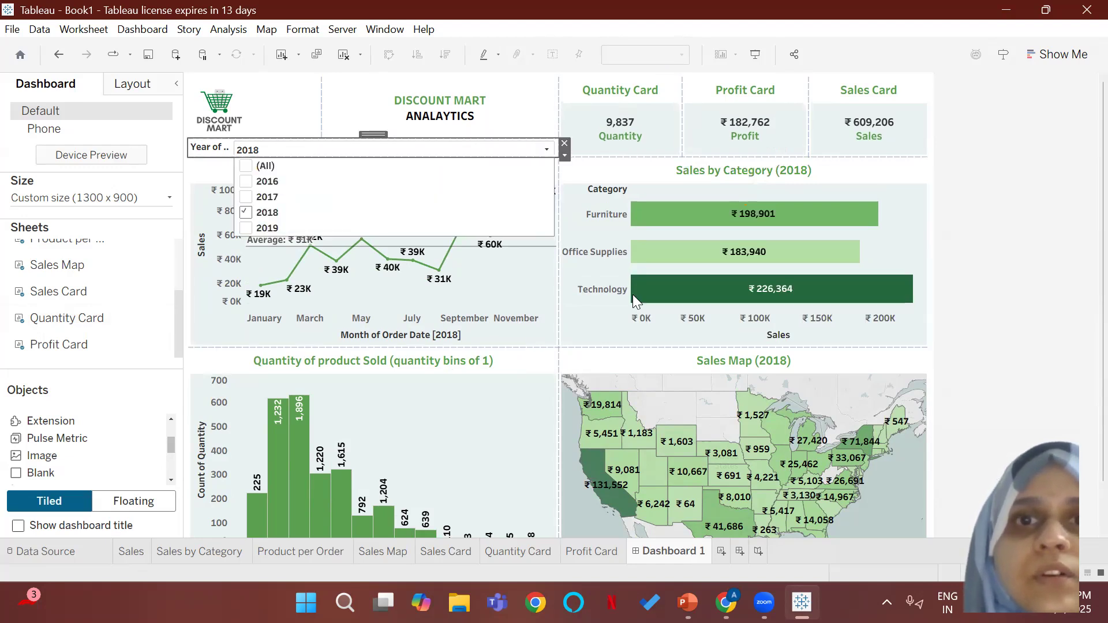
{"action": "left_click", "coordinate": [1024, 303]}
Step: Lower the borders beneath the monthly sales and Sales by Category charts equally so both charts become taller
{"action": "left_click", "coordinate": [400, 382]}
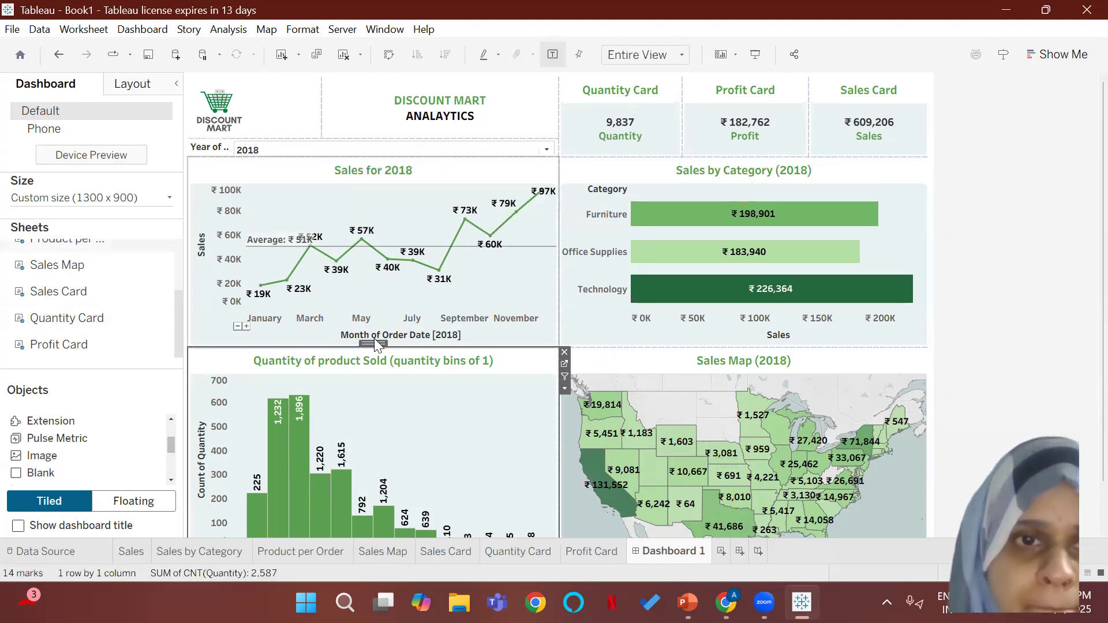
{"action": "left_click", "coordinate": [393, 342]}
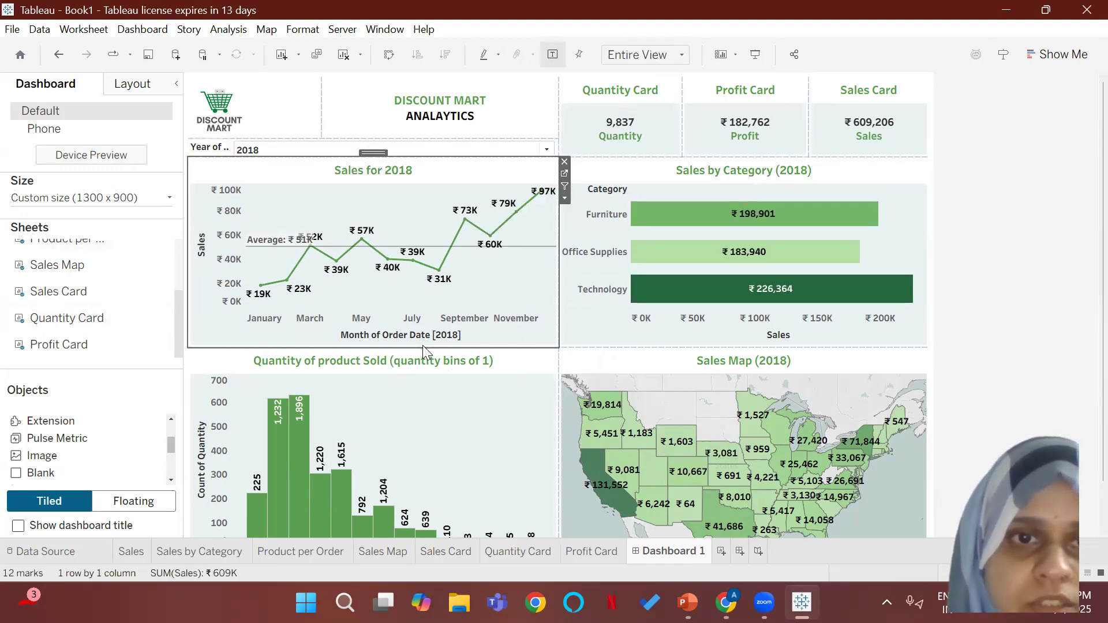
{"action": "left_click_drag", "start_coordinate": [423, 346], "coordinate": [426, 370]}
{"action": "left_click_drag", "start_coordinate": [750, 346], "coordinate": [754, 367]}
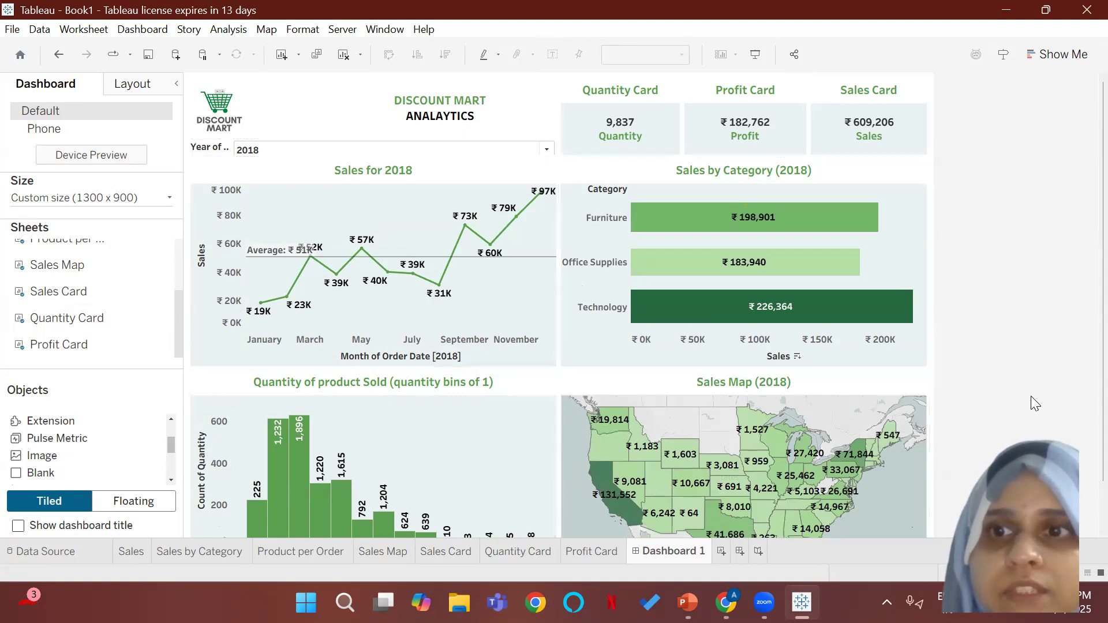
{"action": "scroll", "coordinate": [1084, 469], "scroll_direction": "down", "scroll_amount": 2}
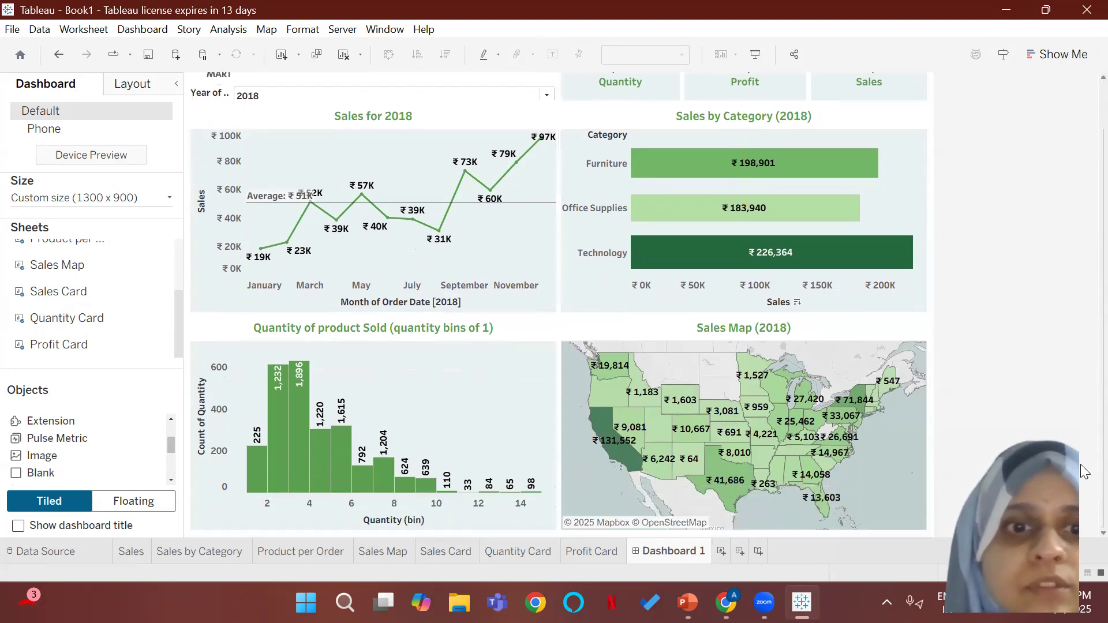
{"action": "scroll", "coordinate": [1076, 277], "scroll_direction": "up", "scroll_amount": 2}
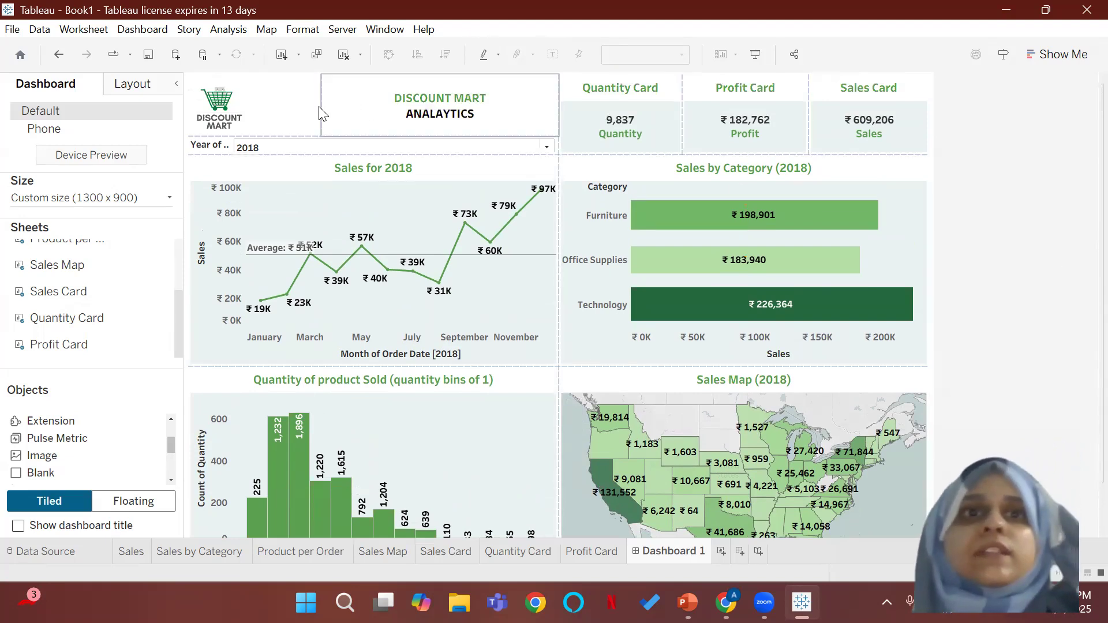
Step: Narrow the logo's box beside the title, center the logo image in it, and widen the box slightly
{"action": "left_click_drag", "start_coordinate": [258, 102], "coordinate": [258, 101]}
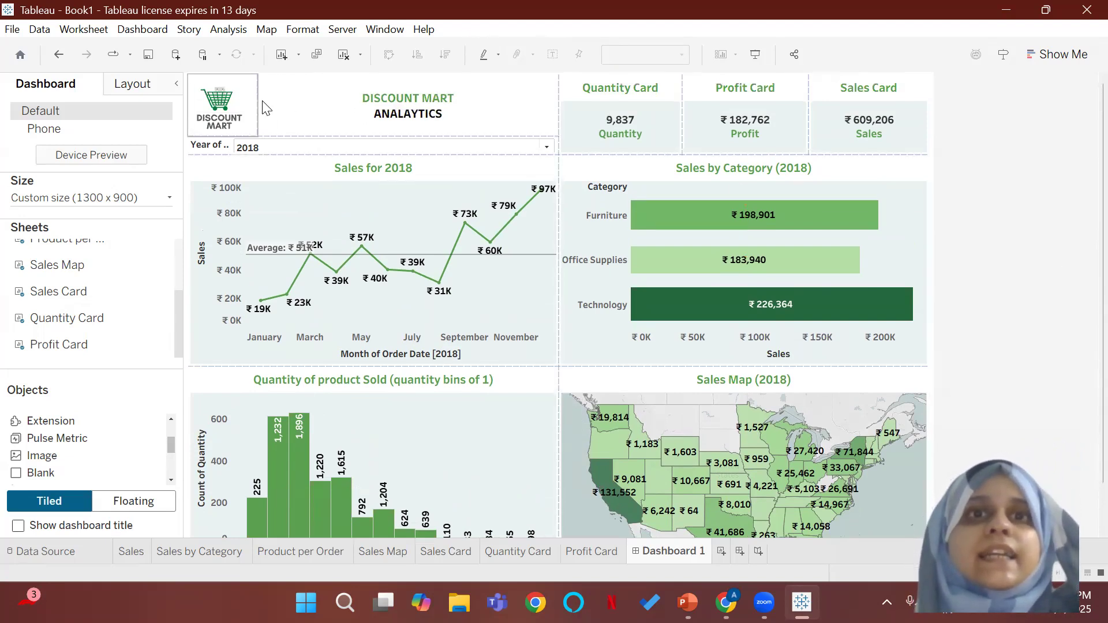
{"action": "left_click", "coordinate": [242, 116]}
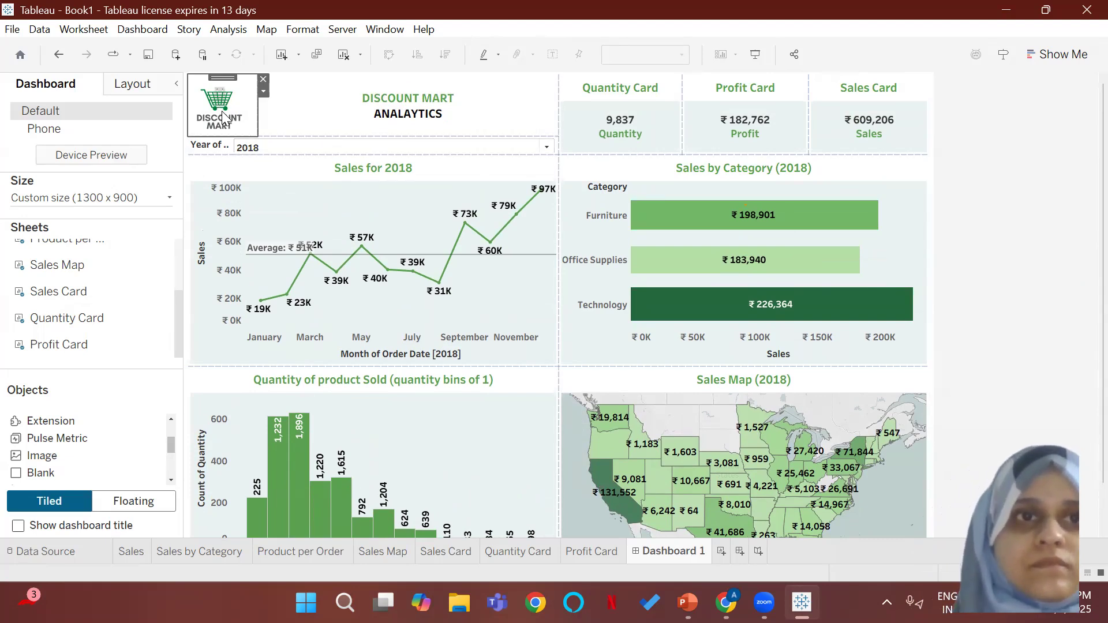
{"action": "right_click", "coordinate": [224, 112]}
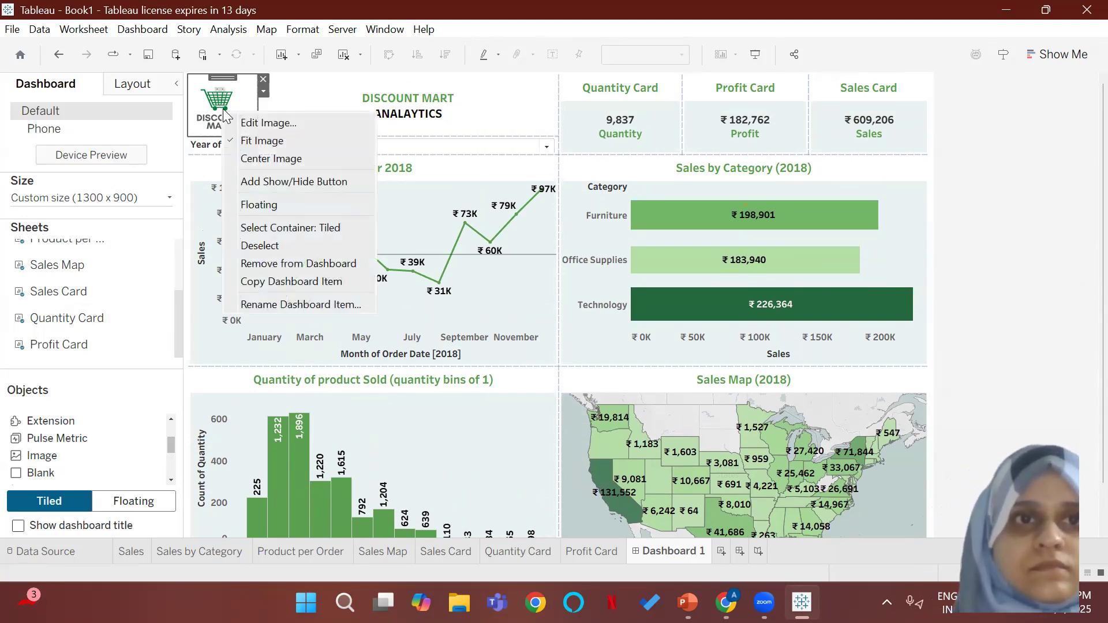
{"action": "left_click", "coordinate": [261, 160]}
{"action": "left_click", "coordinate": [263, 124]}
{"action": "left_click_drag", "start_coordinate": [264, 123], "coordinate": [282, 115]}
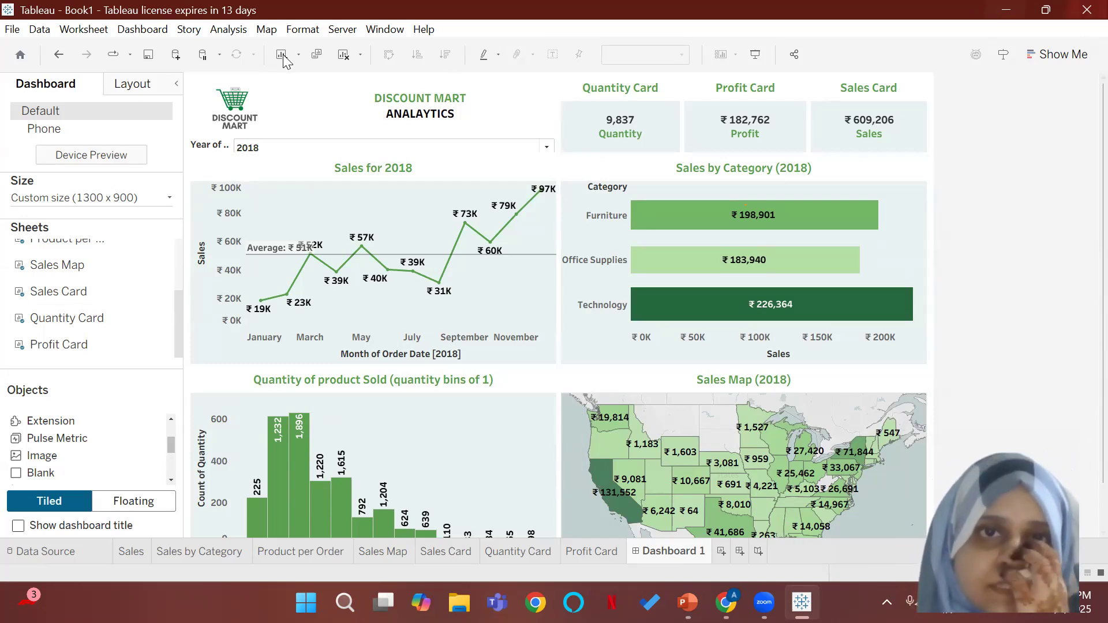
Step: Start saving the workbook to Tableau Public
{"action": "left_click", "coordinate": [342, 30]}
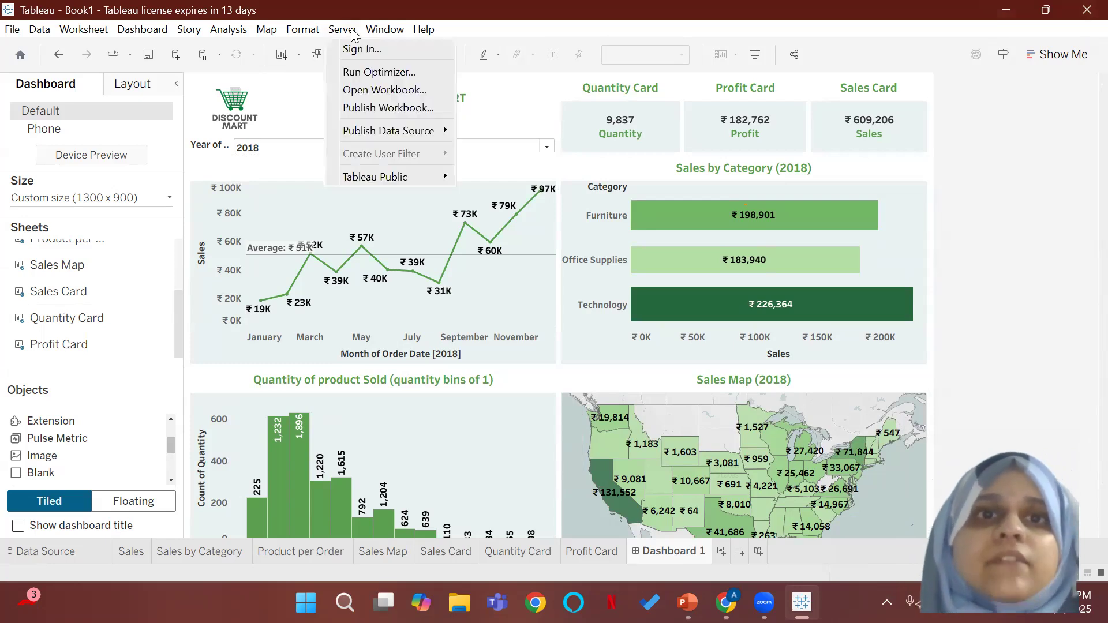
{"action": "left_click", "coordinate": [385, 29]}
{"action": "mouse_move", "coordinate": [343, 30]}
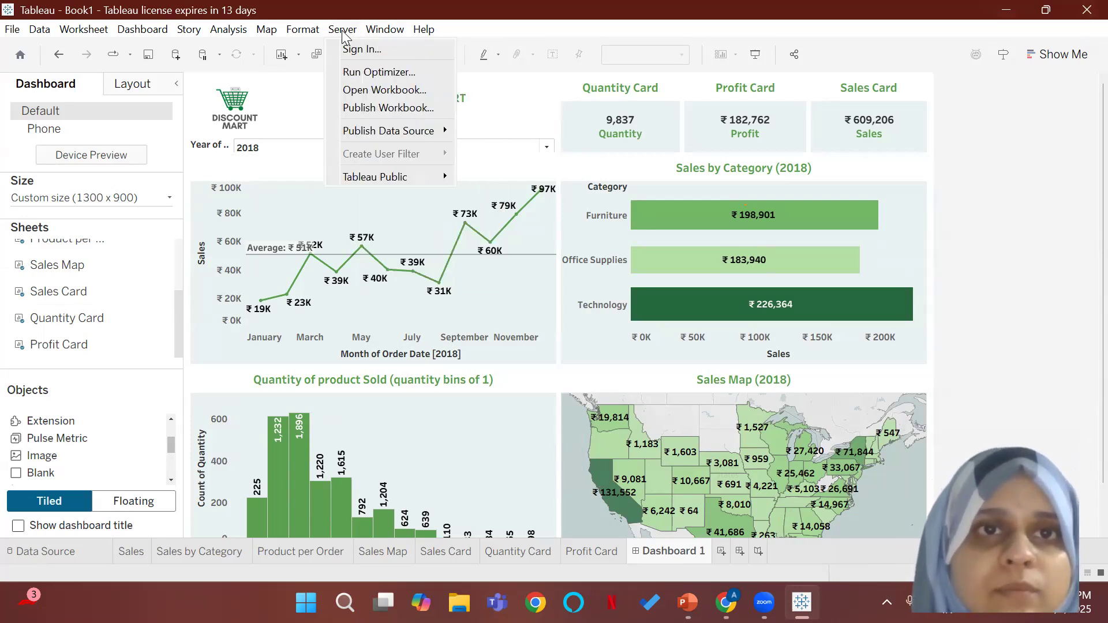
{"action": "mouse_move", "coordinate": [369, 178]}
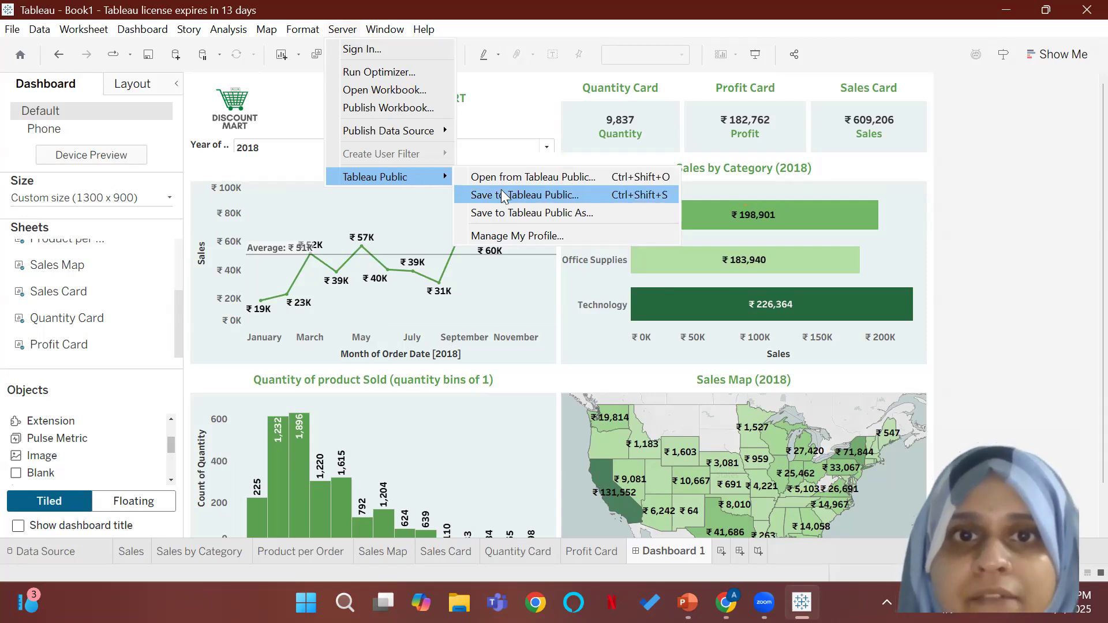
{"action": "left_click", "coordinate": [535, 195]}
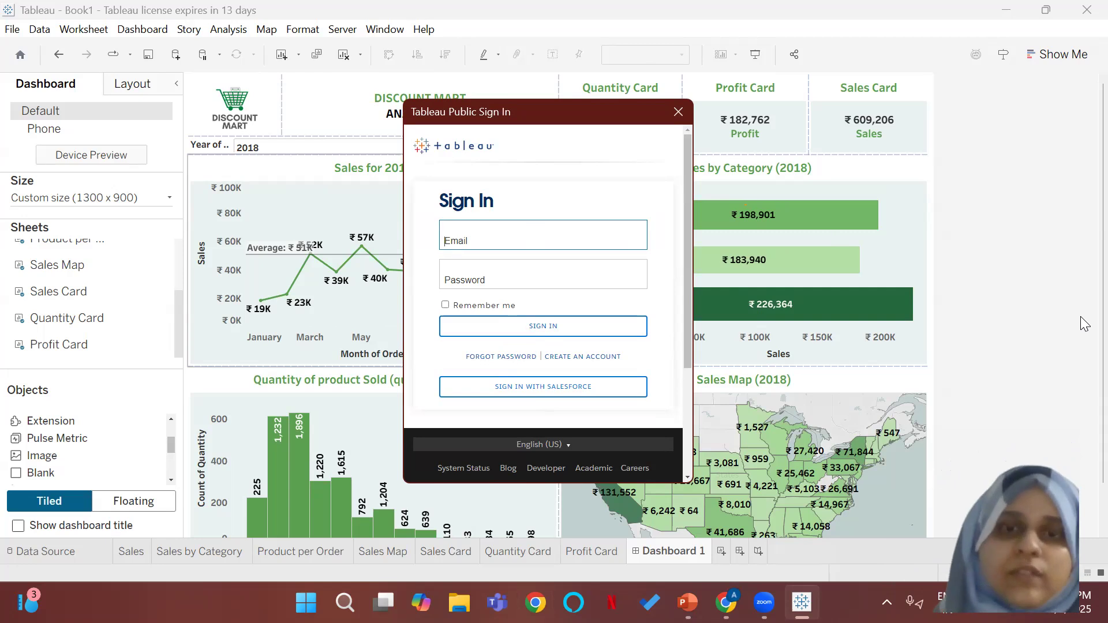
Step: Sign in to Tableau Public with the account's e-mail address and password
{"action": "key", "text": "Caps_Lock"}
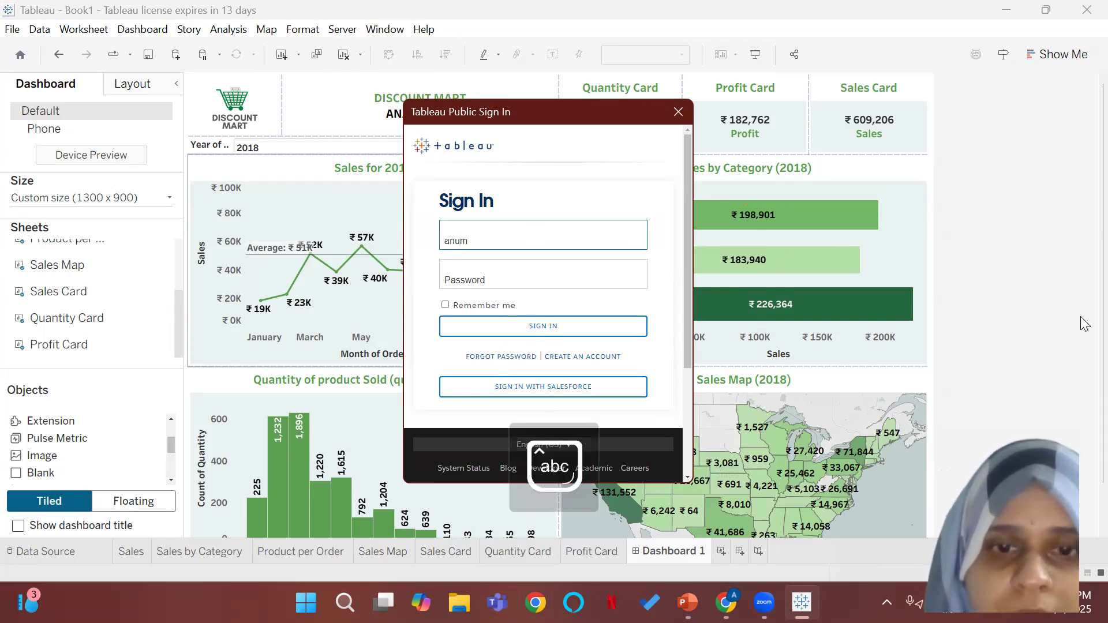
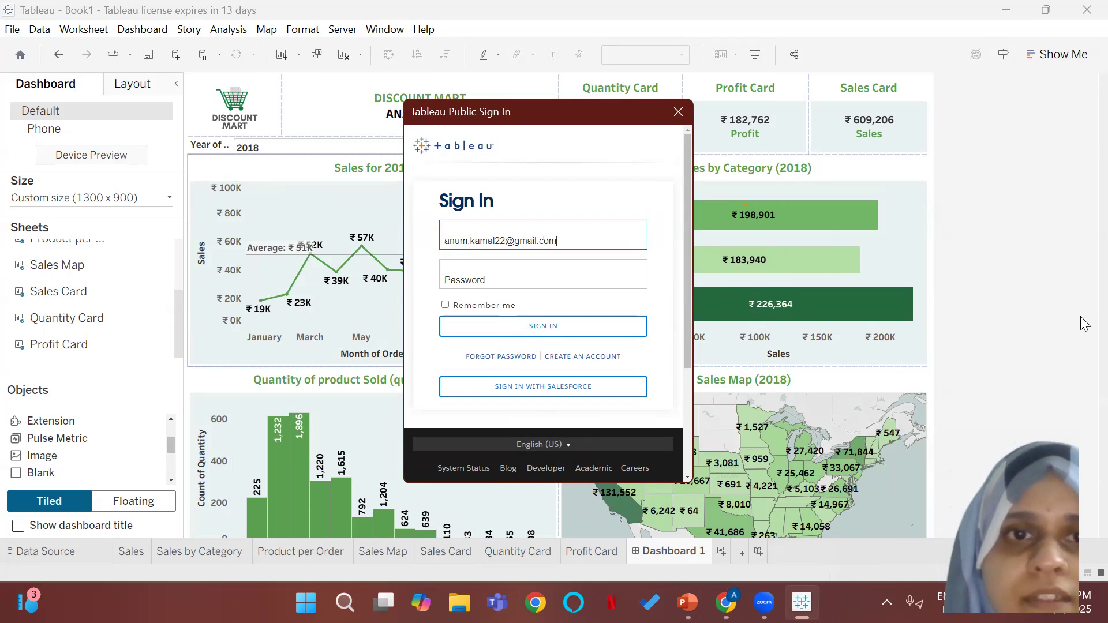
{"action": "left_click", "coordinate": [485, 281]}
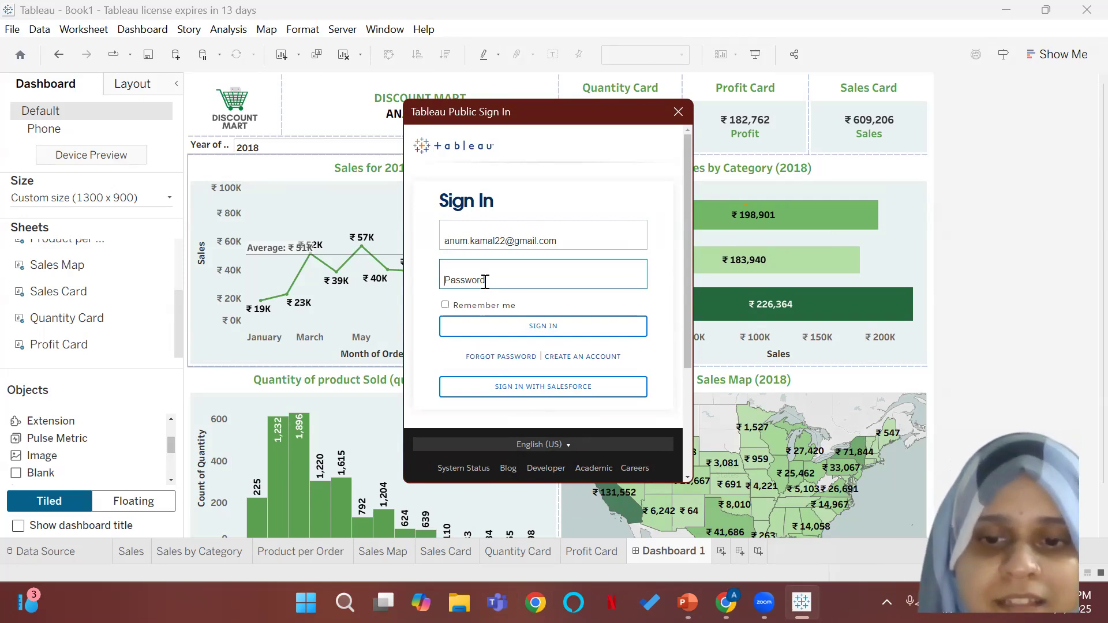
{"action": "type", "text": "•"}
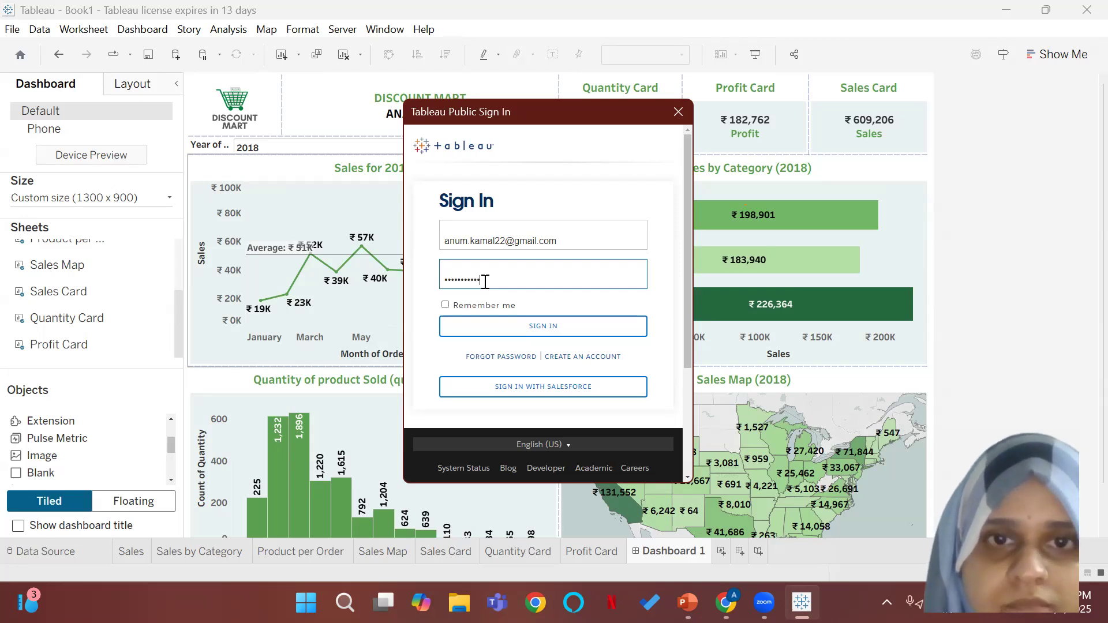
{"action": "left_click", "coordinate": [484, 325]}
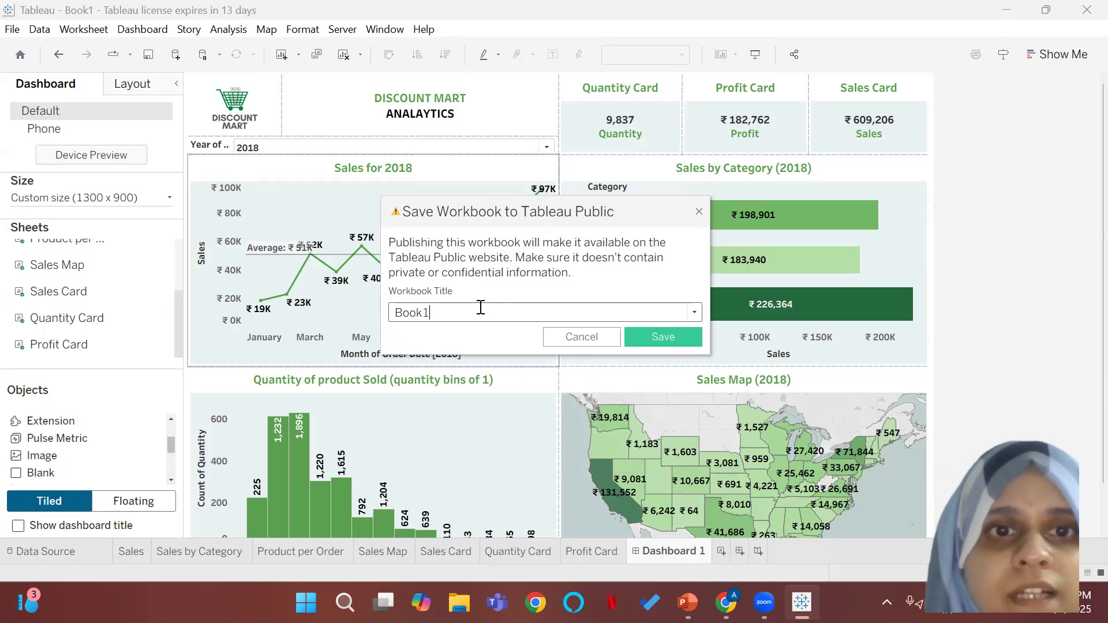
Step: Title the workbook Discount Mart and publish it to Tableau Public
{"action": "type", "text": "Dis"}
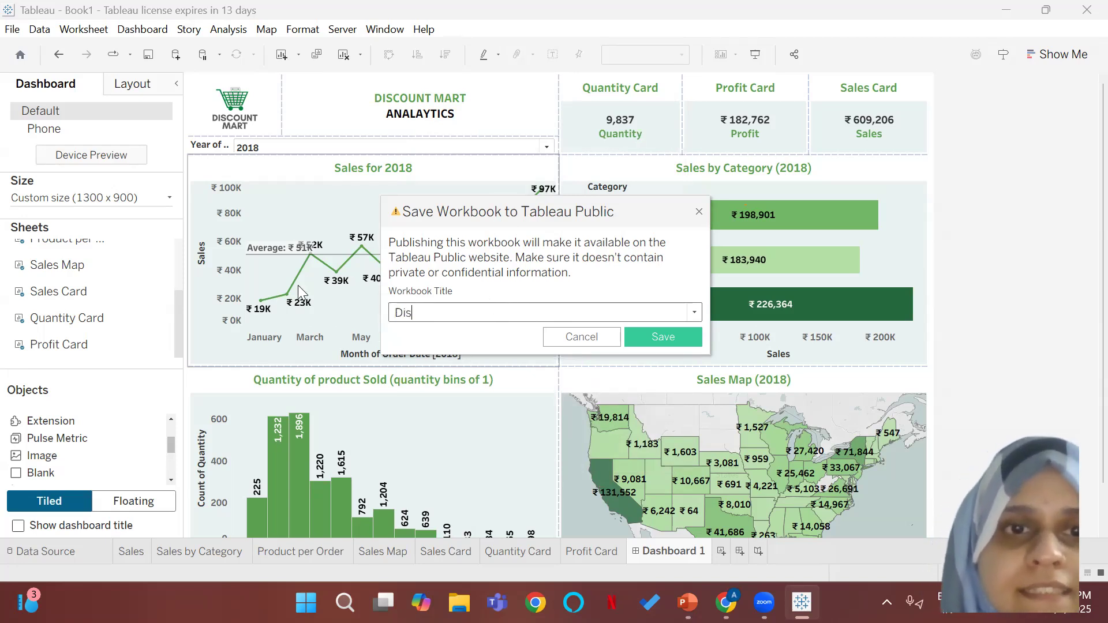
{"action": "type", "text": "count Mart"}
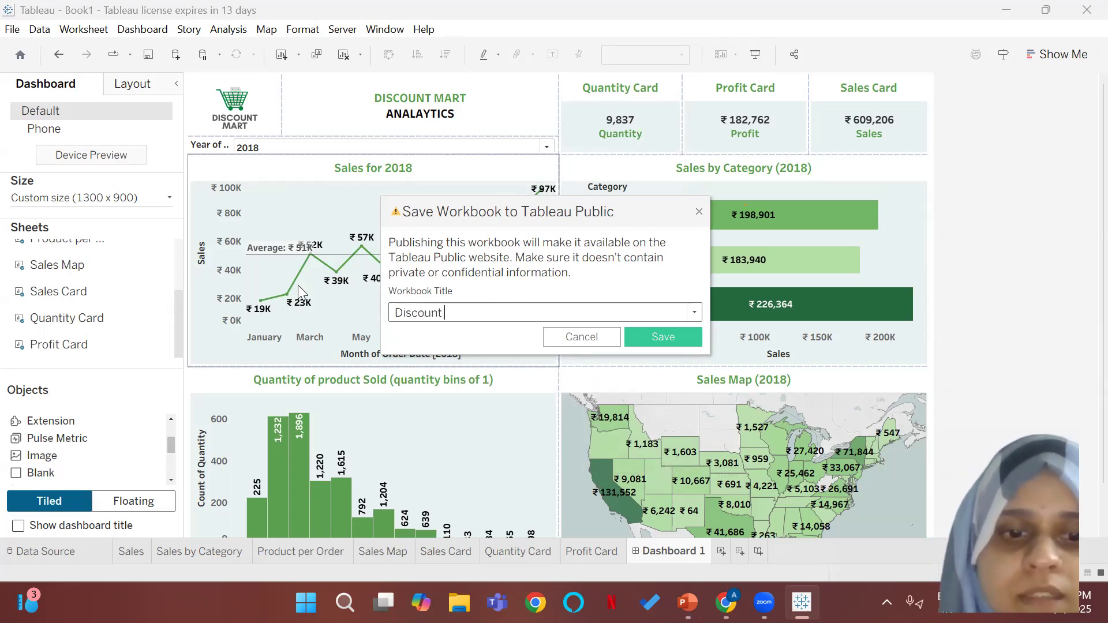
{"action": "left_click", "coordinate": [666, 333]}
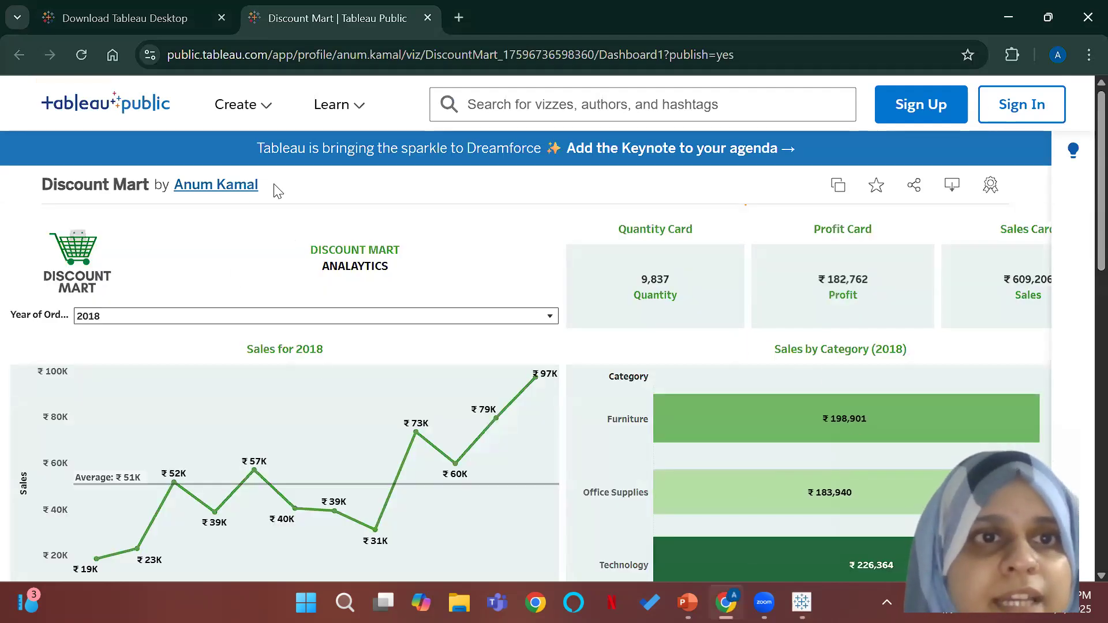
Step: View the author's profile on Tableau Public, open the published Discount Mart viz from it and review its charts
{"action": "left_click", "coordinate": [237, 185]}
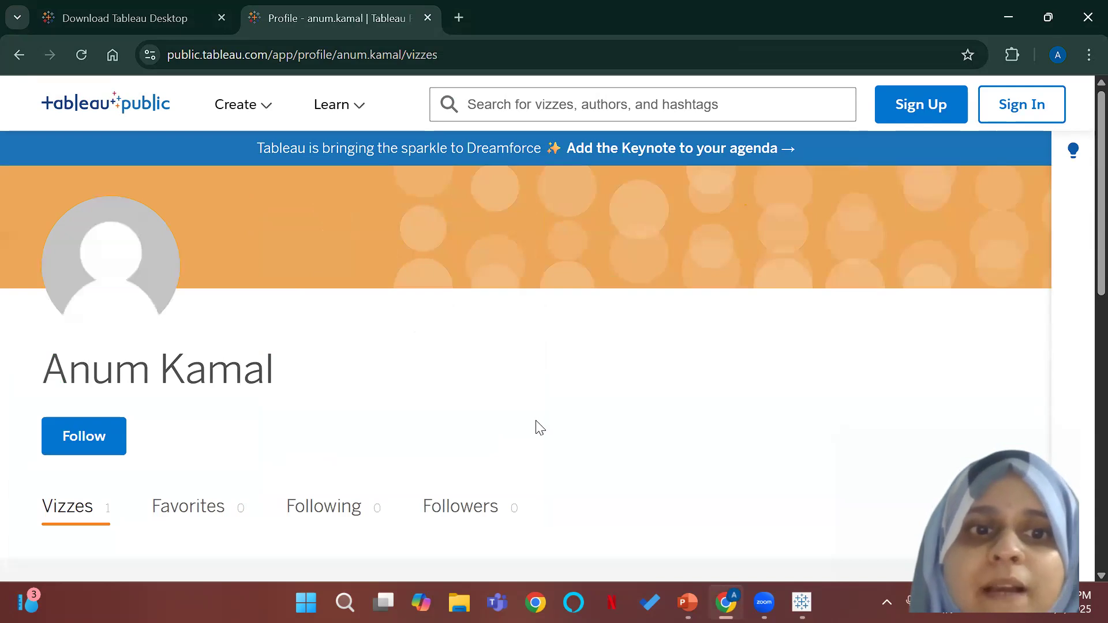
{"action": "scroll", "coordinate": [537, 421], "scroll_direction": "down", "scroll_amount": 8}
{"action": "scroll", "coordinate": [527, 404], "scroll_direction": "up", "scroll_amount": 3}
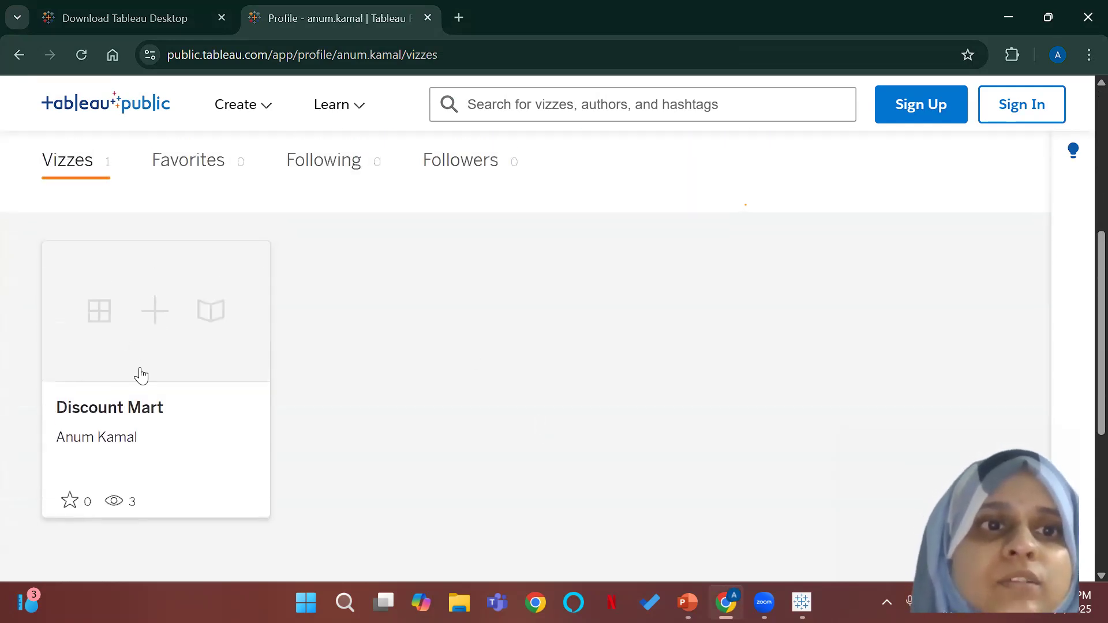
{"action": "left_click", "coordinate": [261, 357]}
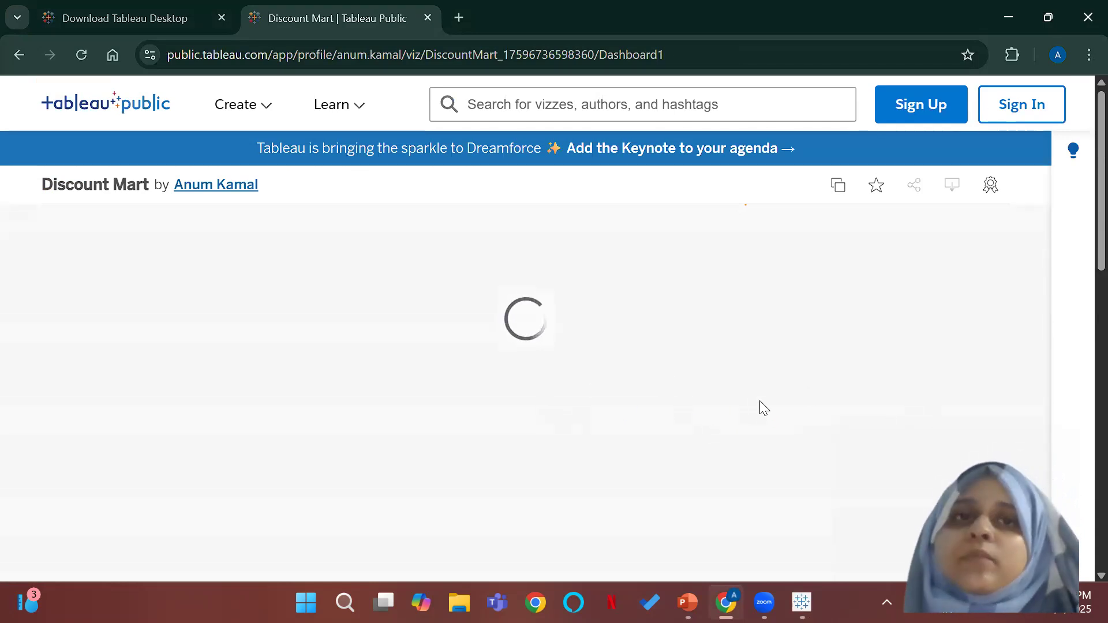
{"action": "scroll", "coordinate": [635, 397], "scroll_direction": "down", "scroll_amount": 5}
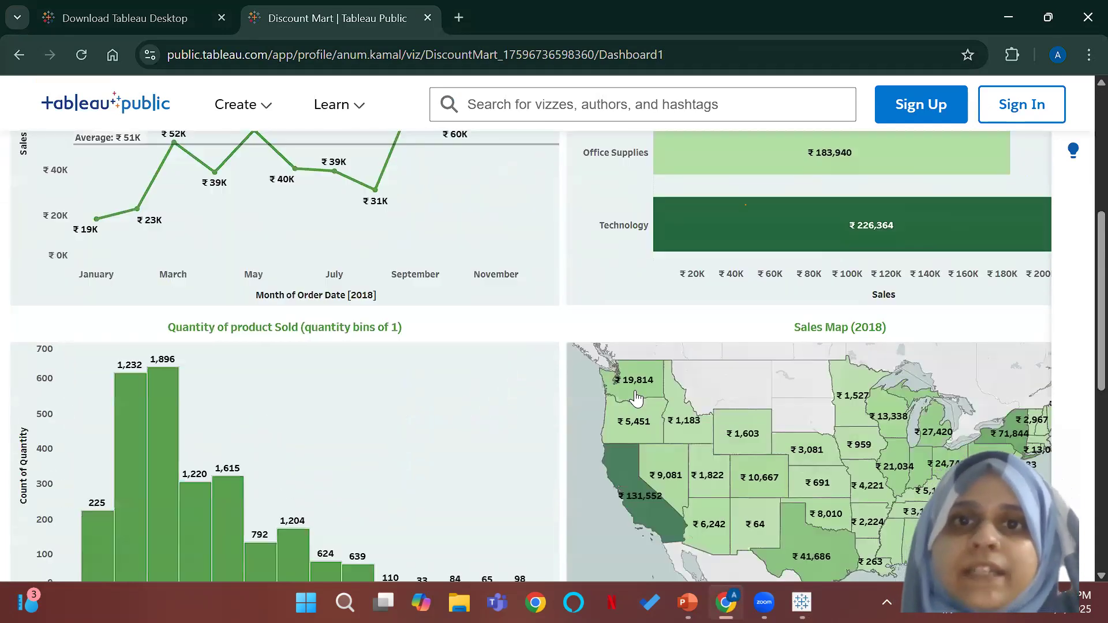
{"action": "scroll", "coordinate": [636, 397], "scroll_direction": "down", "scroll_amount": 6}
{"action": "scroll", "coordinate": [636, 397], "scroll_direction": "up", "scroll_amount": 3}
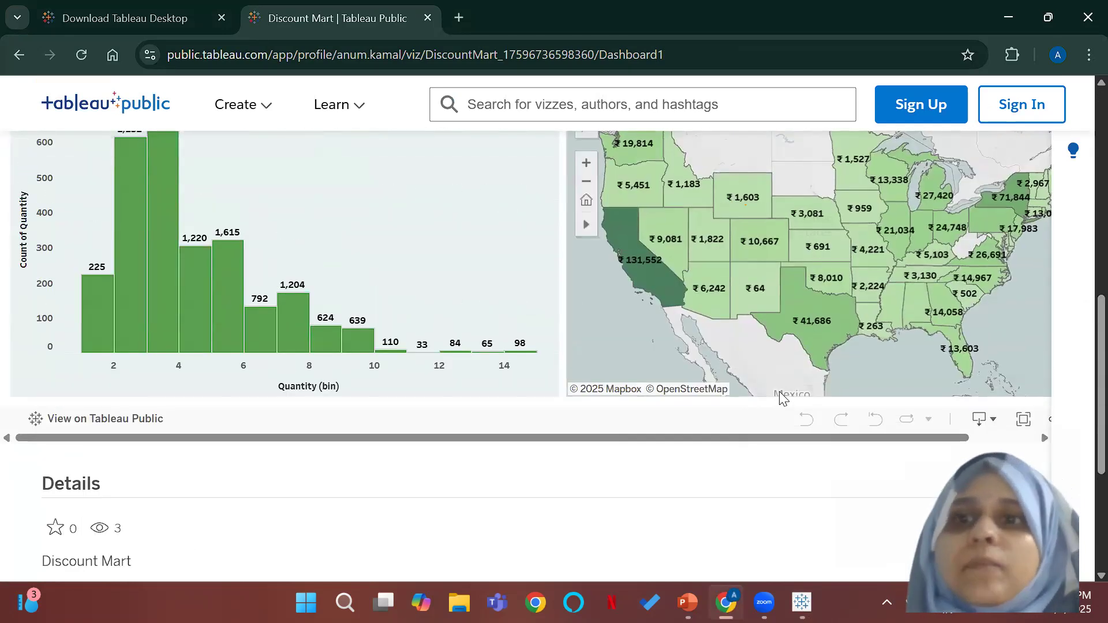
{"action": "scroll", "coordinate": [781, 397], "scroll_direction": "up", "scroll_amount": 3}
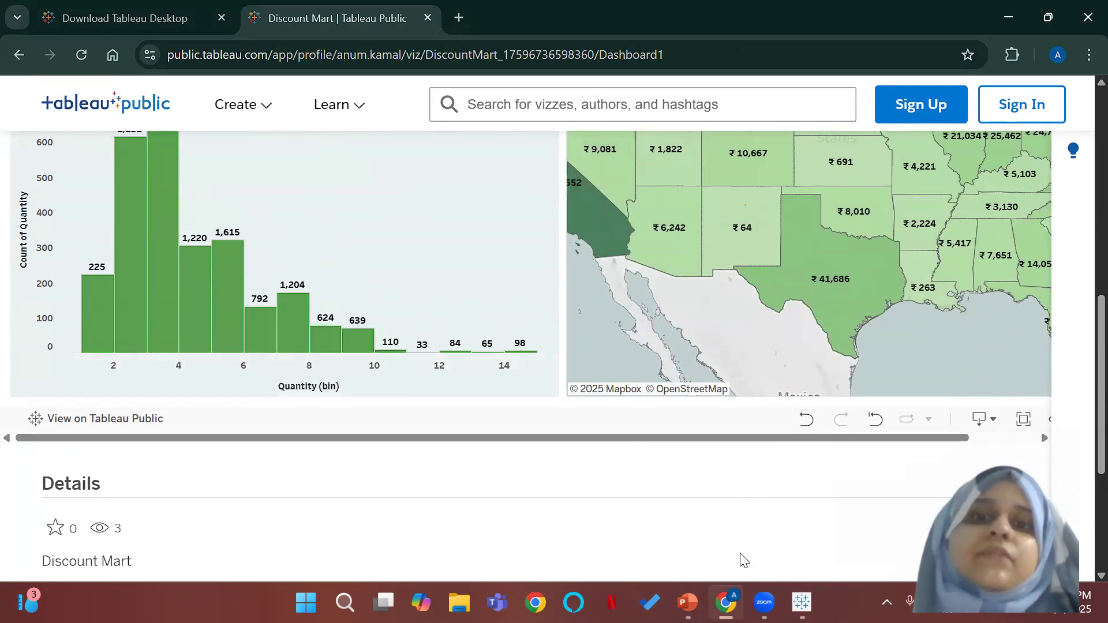
Step: Switch back to Tableau Desktop and test selecting marks in the monthly sales chart and the Furniture bar in Sales by Category
{"action": "left_click", "coordinate": [687, 602]}
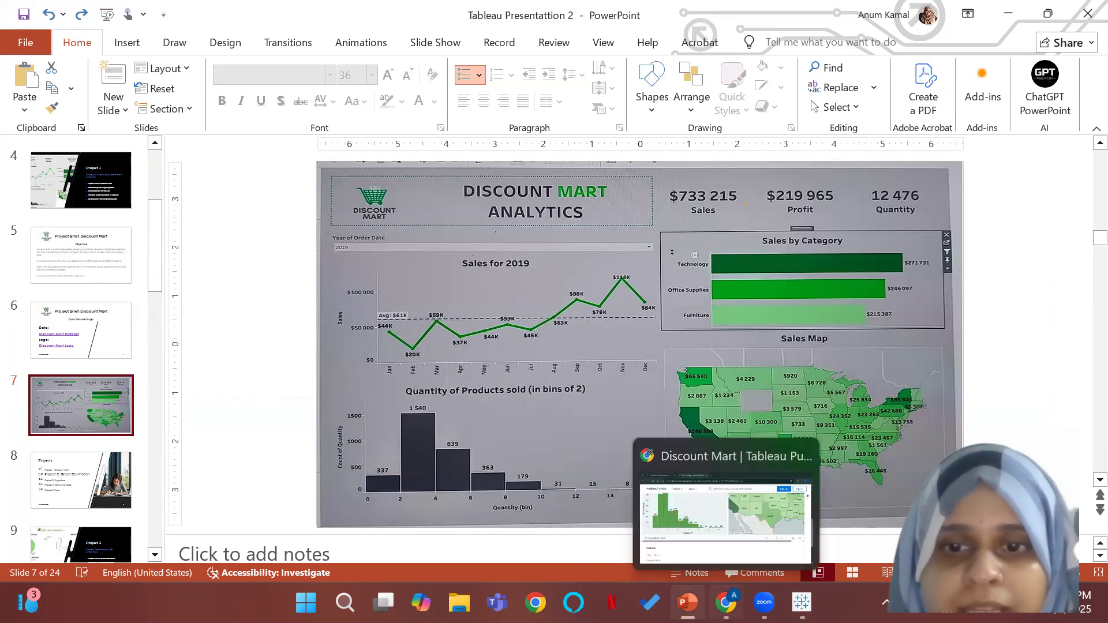
{"action": "left_click", "coordinate": [802, 603]}
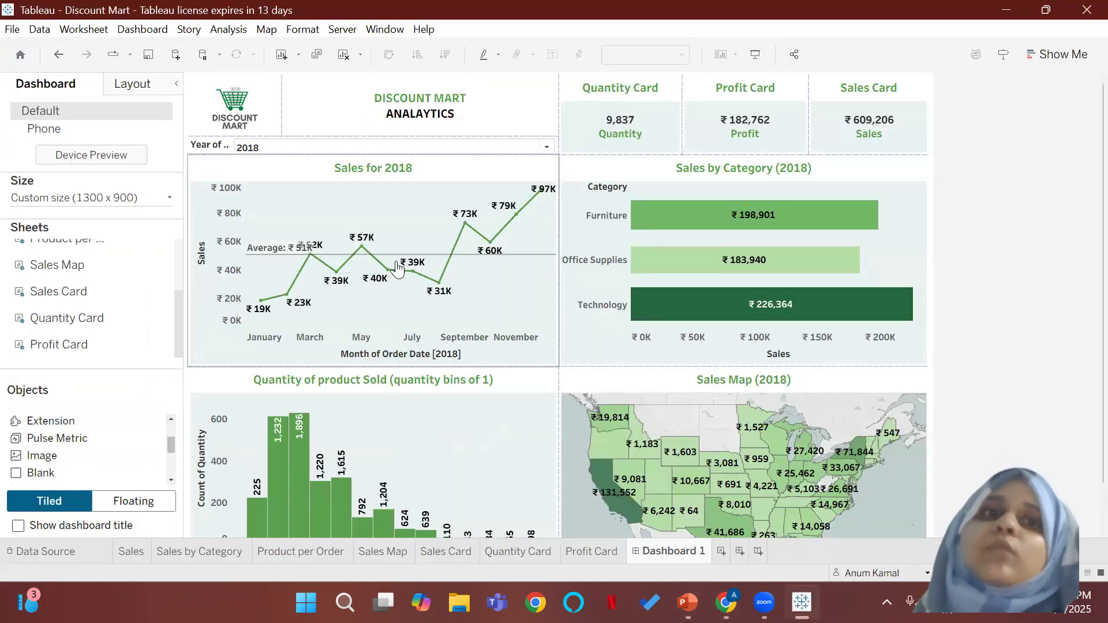
{"action": "left_click", "coordinate": [475, 264]}
{"action": "left_click", "coordinate": [466, 254]}
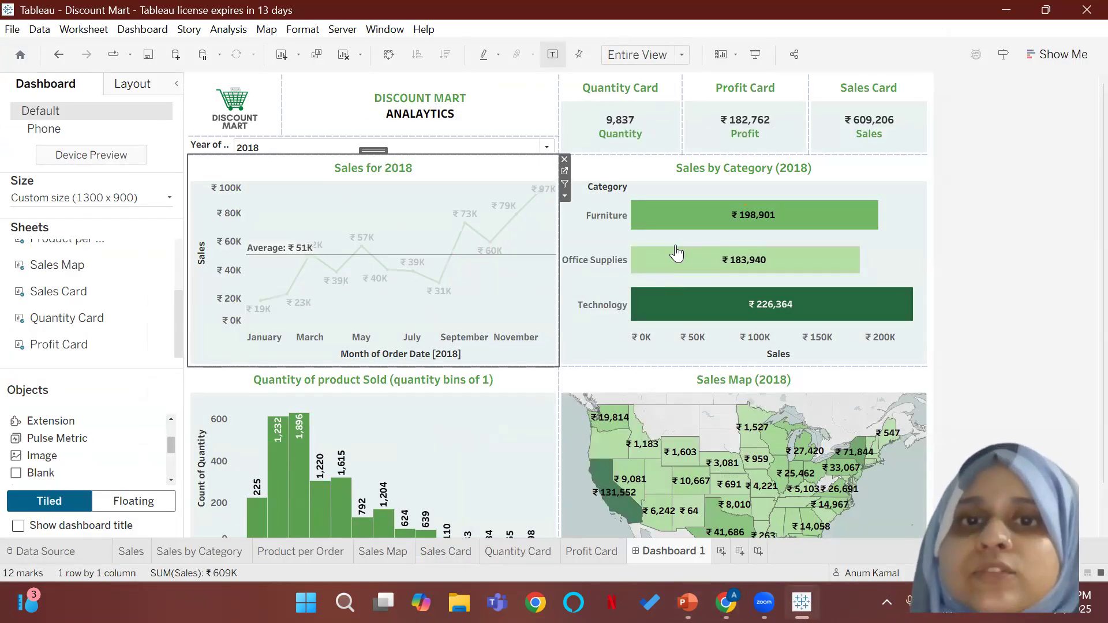
{"action": "left_click", "coordinate": [419, 221]}
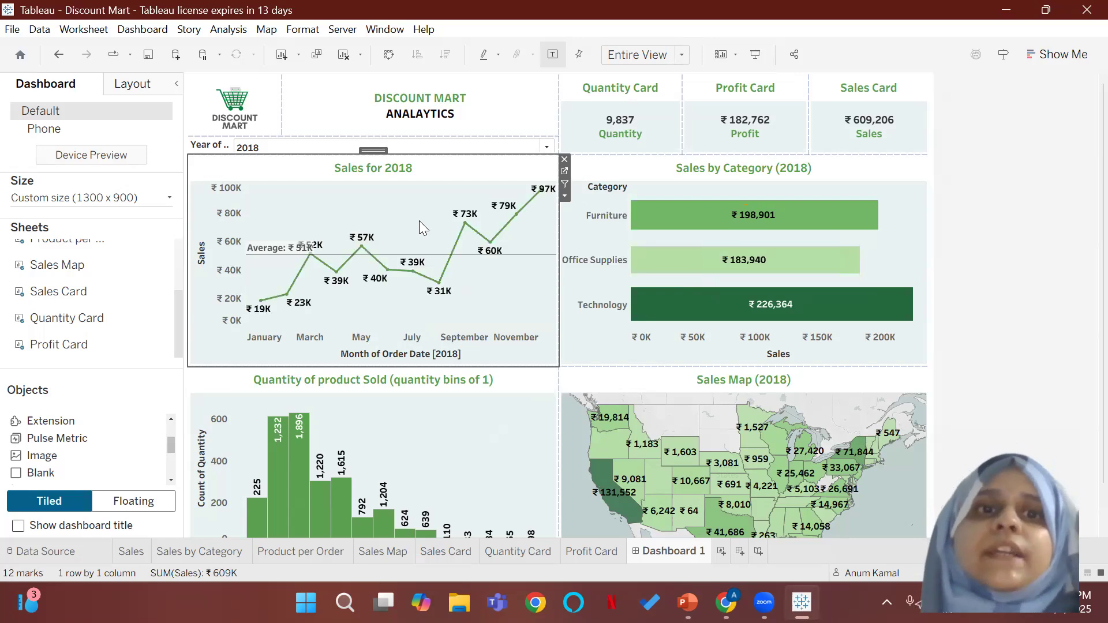
{"action": "left_click", "coordinate": [672, 212]}
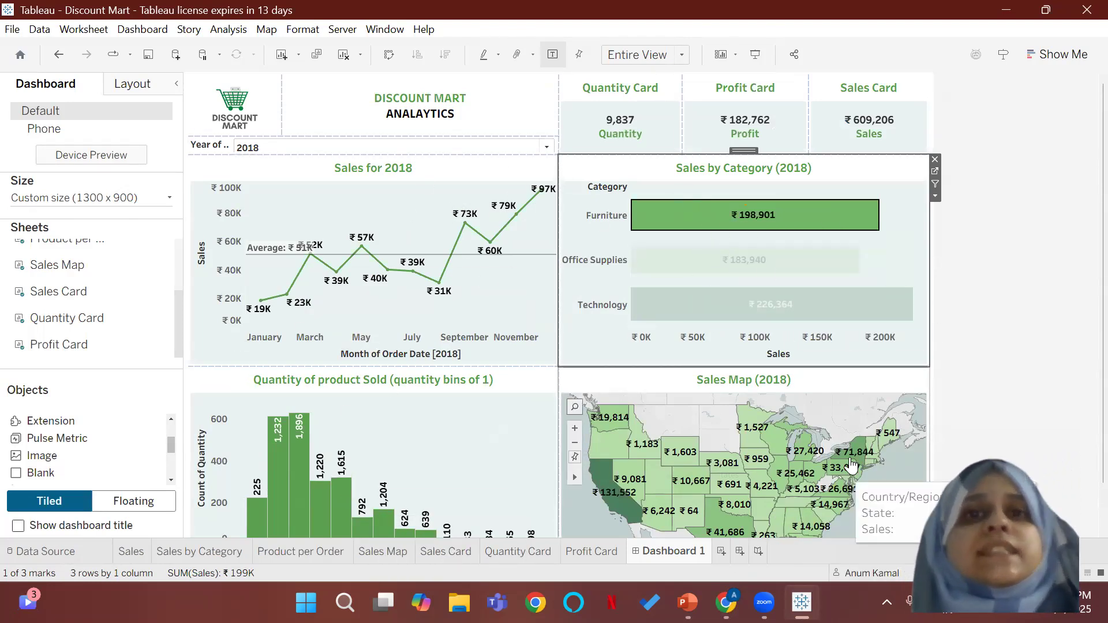
Step: Enable the monthly sales chart and the Sales by Category chart as filters for the dashboard
{"action": "left_click", "coordinate": [528, 184]}
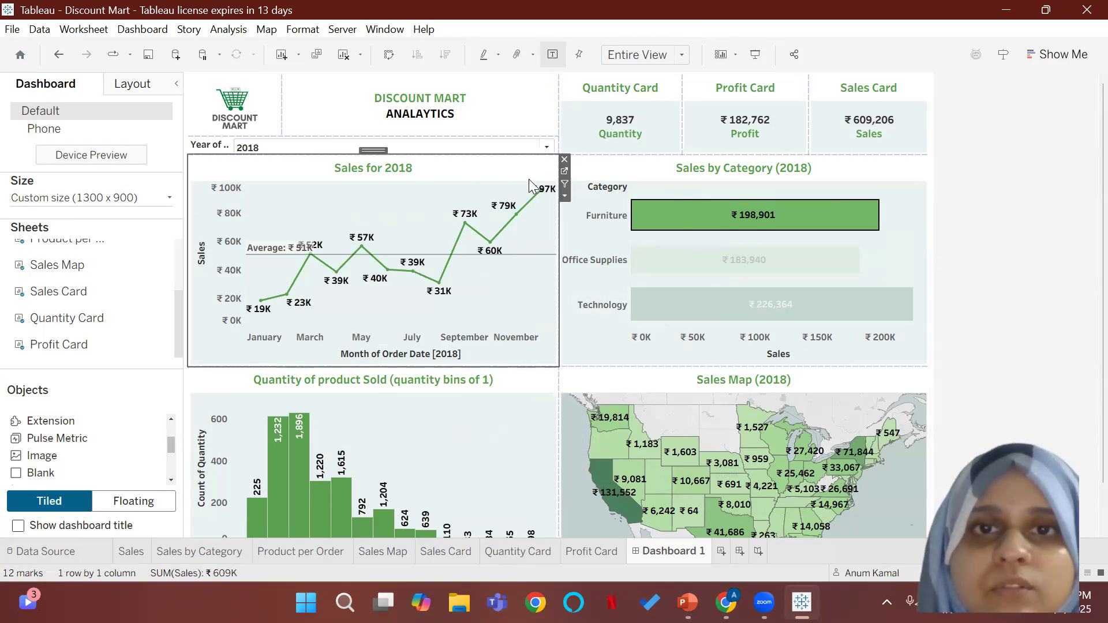
{"action": "left_click", "coordinate": [565, 184]}
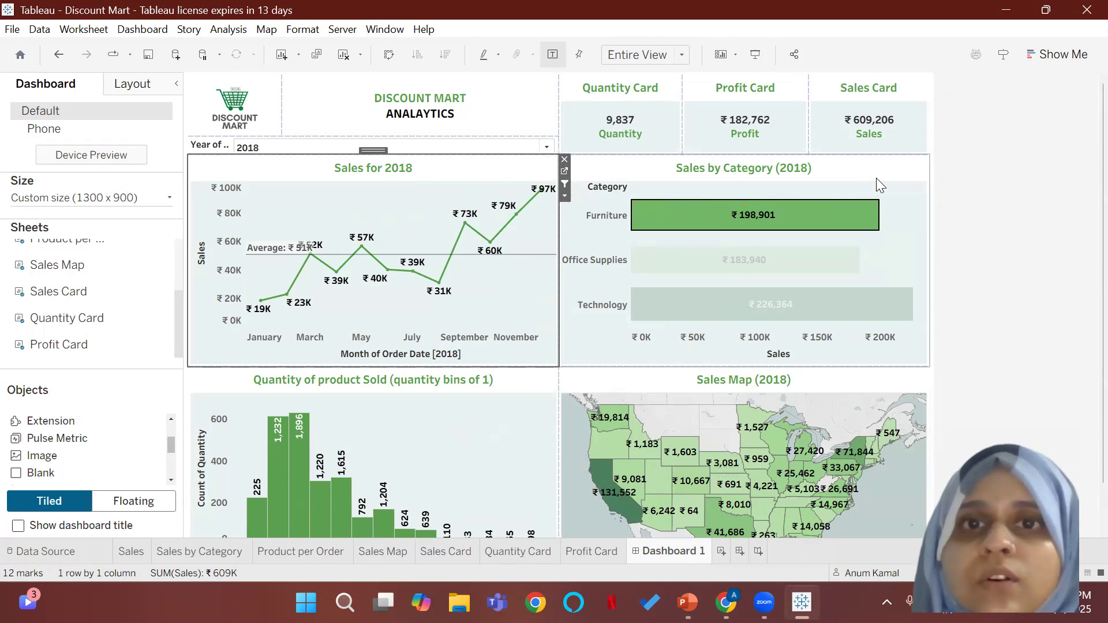
{"action": "left_click", "coordinate": [915, 173]}
{"action": "left_click", "coordinate": [936, 183]}
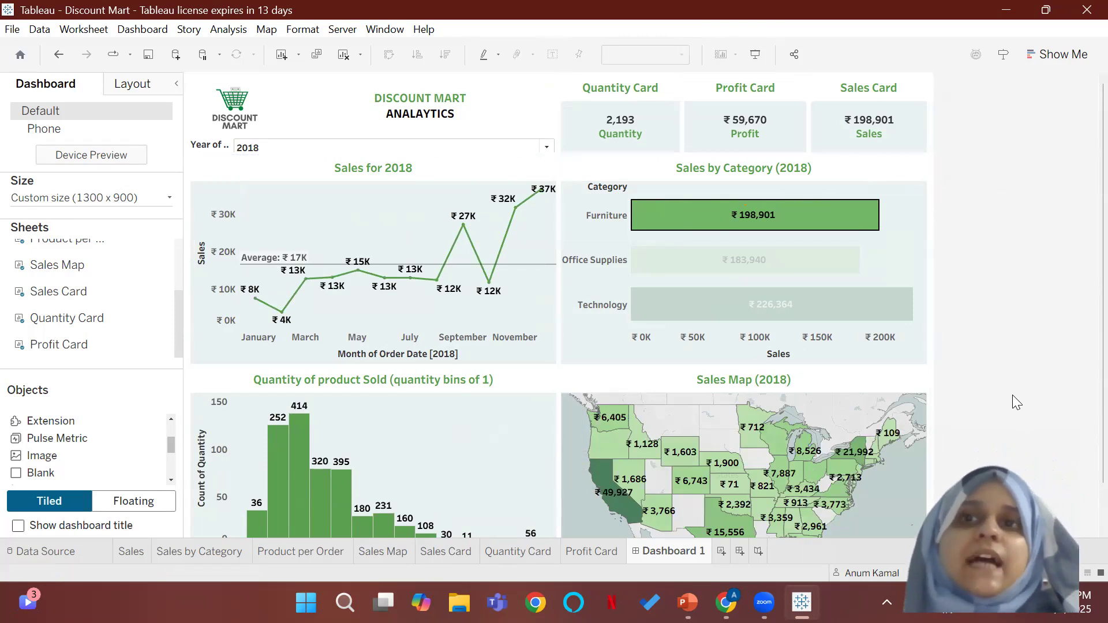
Step: Test the category filter by clearing Furniture and selecting the Office Supplies and Technology bars in turn
{"action": "left_click", "coordinate": [726, 223]}
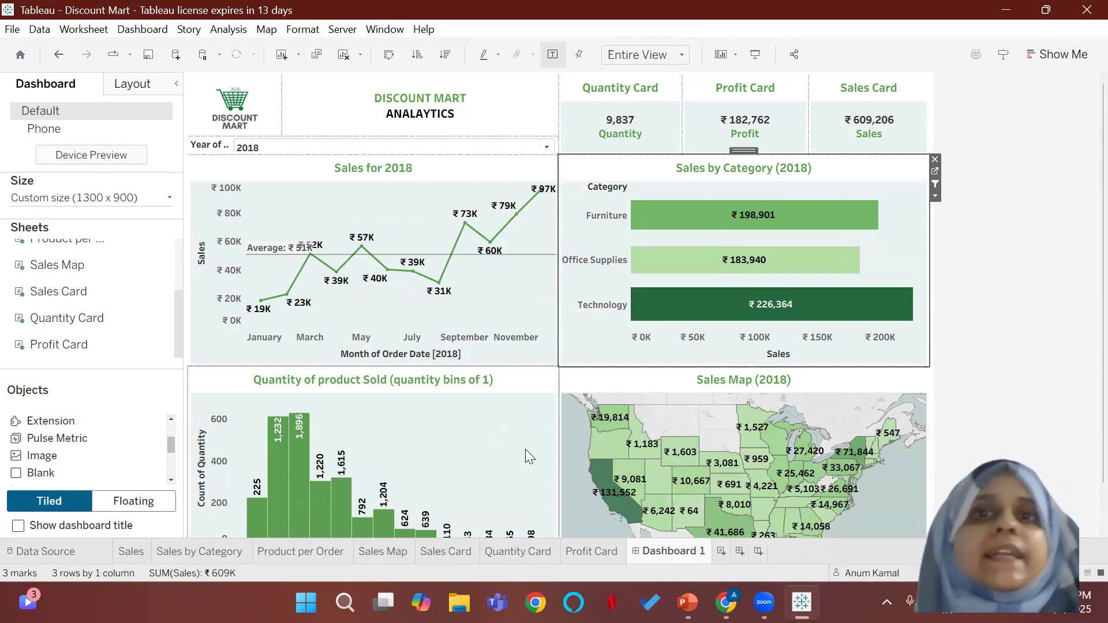
{"action": "left_click", "coordinate": [736, 261]}
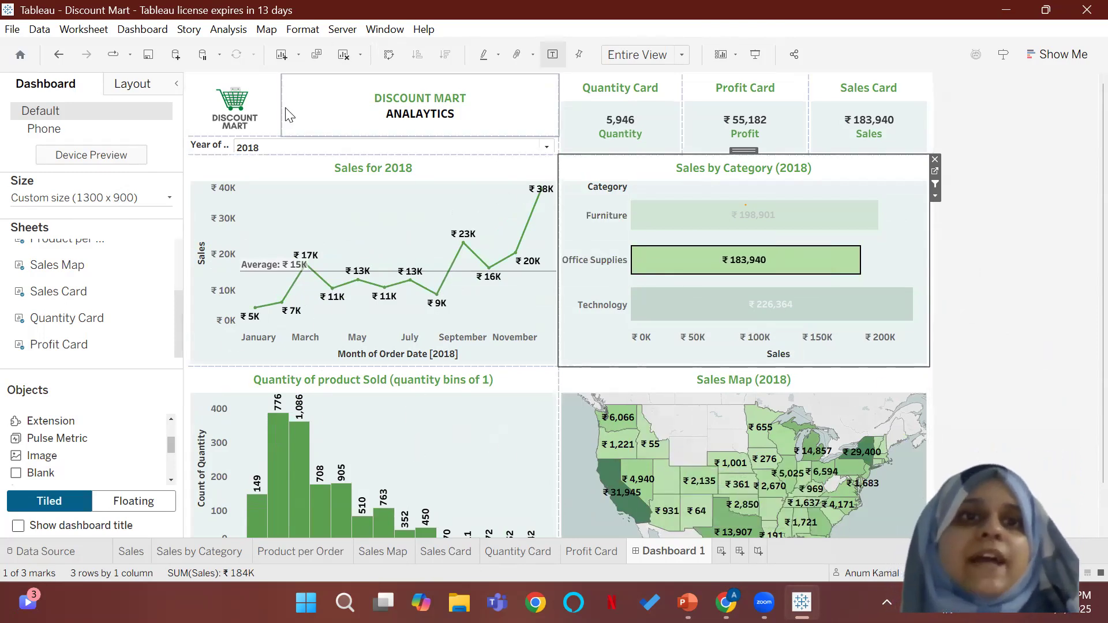
{"action": "left_click", "coordinate": [773, 304]}
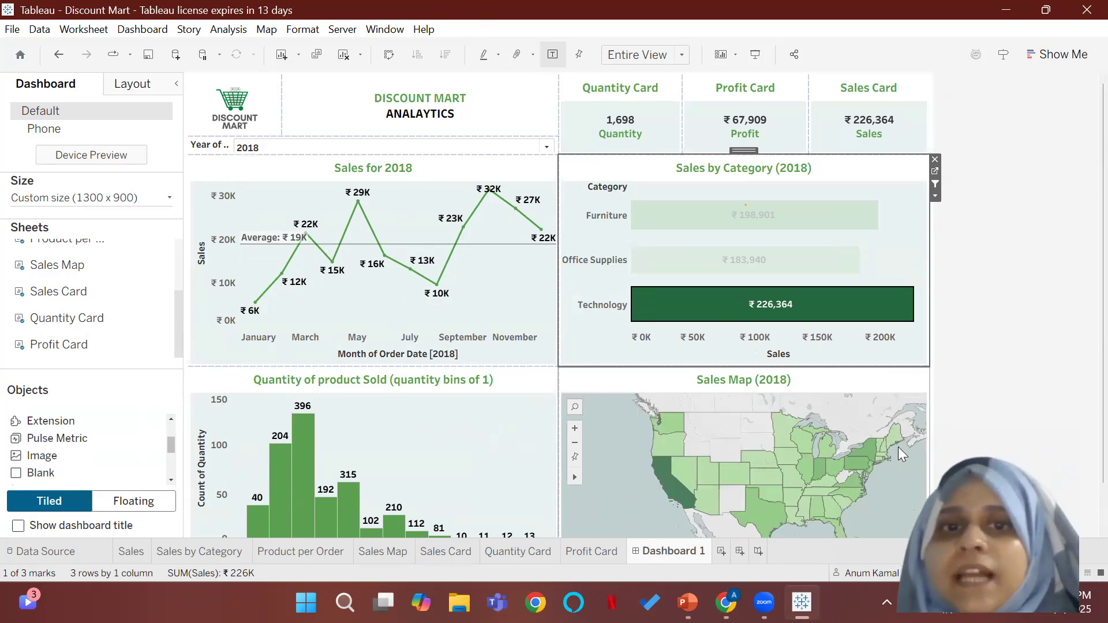
Step: Enable the Sales Map as a filter for the other dashboard sheets
{"action": "scroll", "coordinate": [873, 375], "scroll_direction": "down", "scroll_amount": 1}
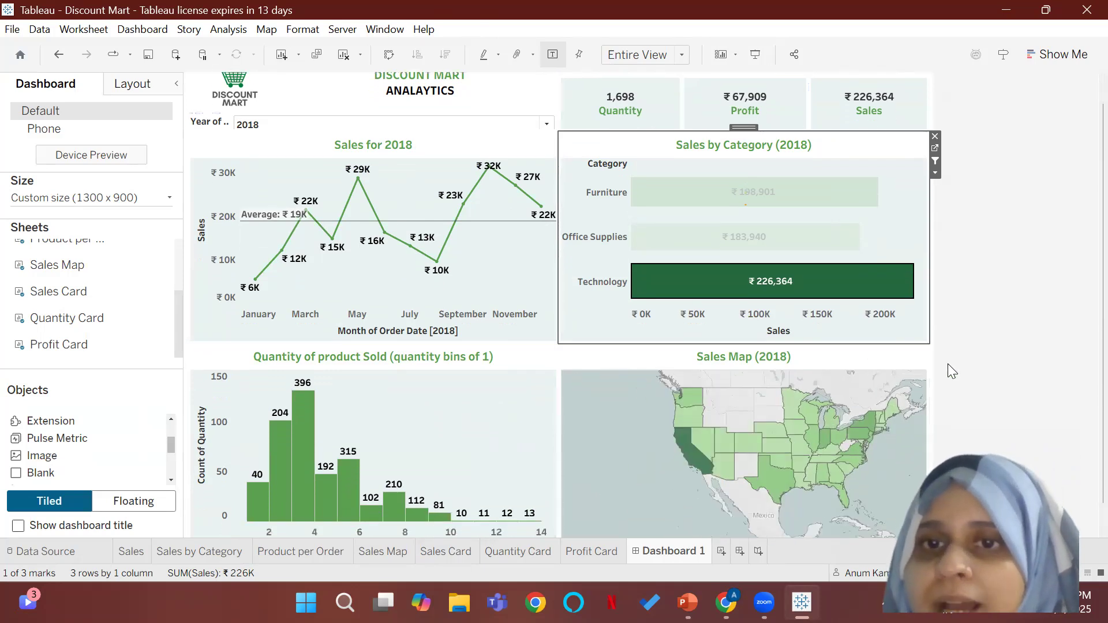
{"action": "scroll", "coordinate": [819, 404], "scroll_direction": "up", "scroll_amount": 2}
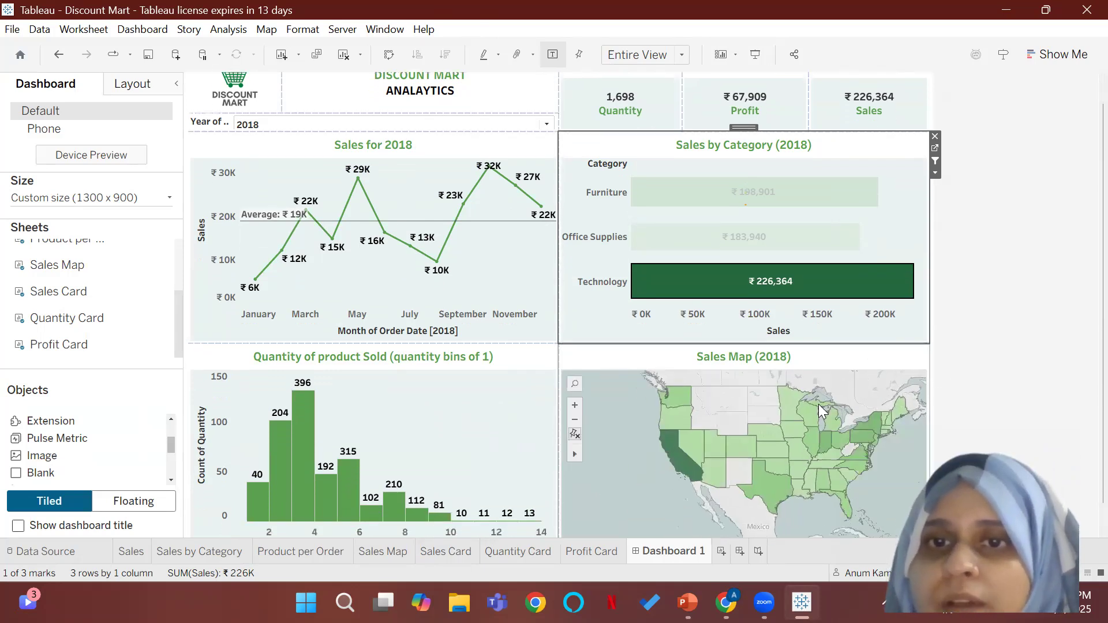
{"action": "left_click", "coordinate": [924, 354]}
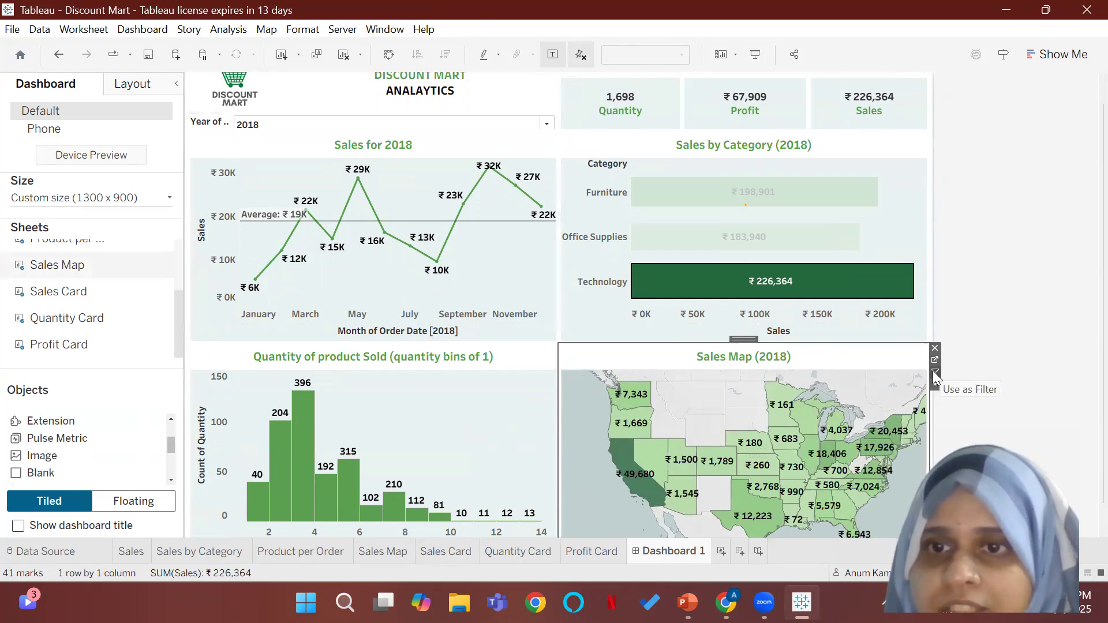
{"action": "left_click", "coordinate": [935, 372]}
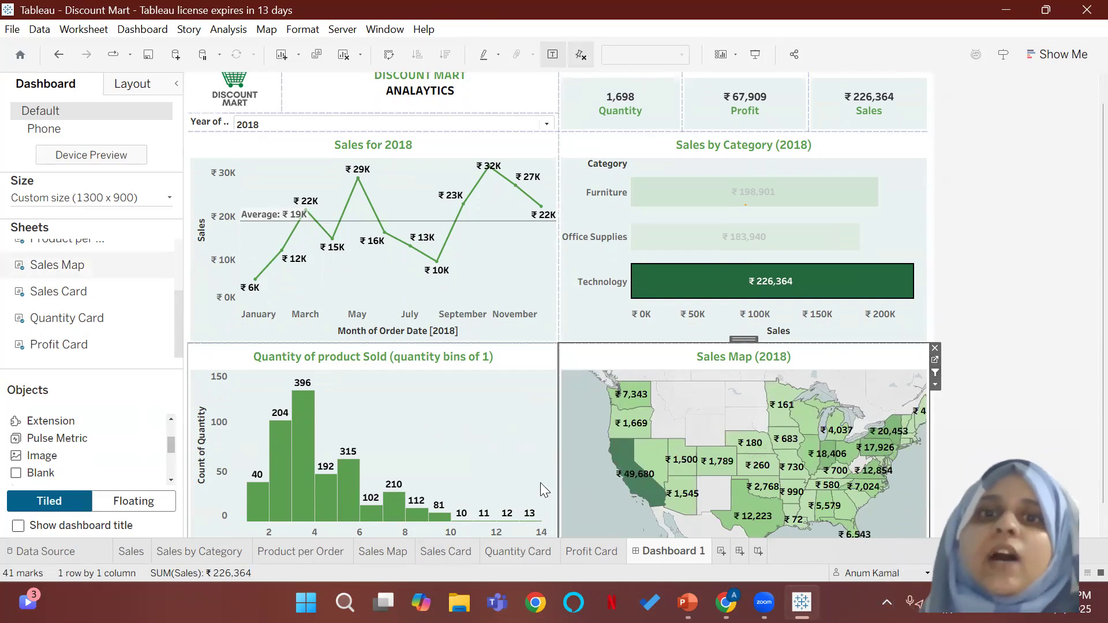
Step: Test the combined filters by selecting California on the map, switching the category to Furniture and clearing the category selection
{"action": "left_click", "coordinate": [625, 477]}
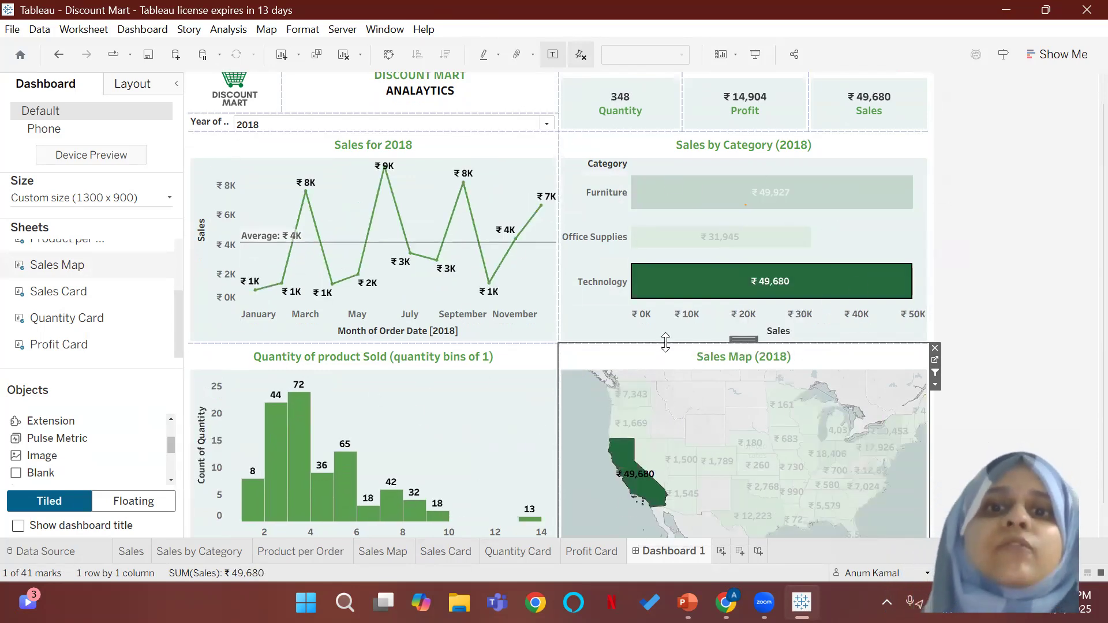
{"action": "mouse_move", "coordinate": [750, 277]}
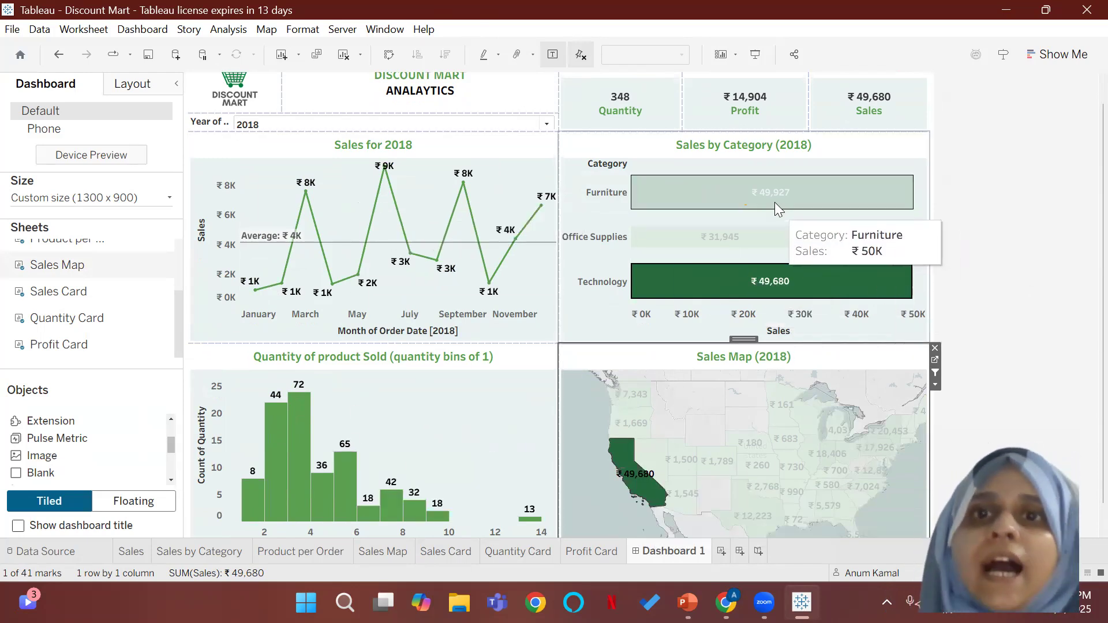
{"action": "left_click", "coordinate": [789, 200]}
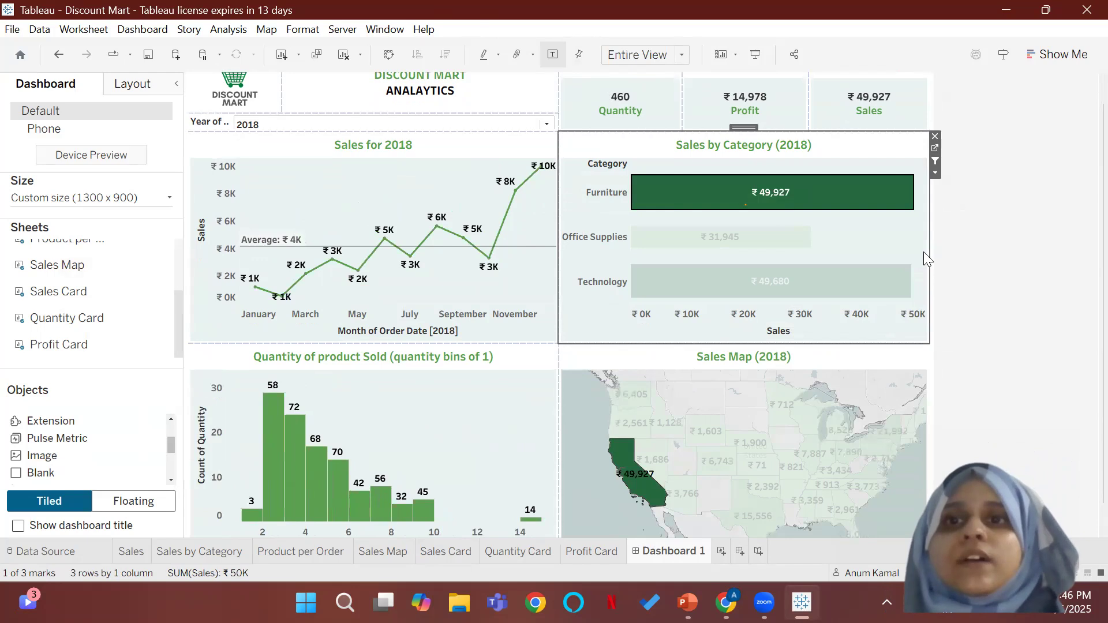
{"action": "left_click", "coordinate": [893, 235]}
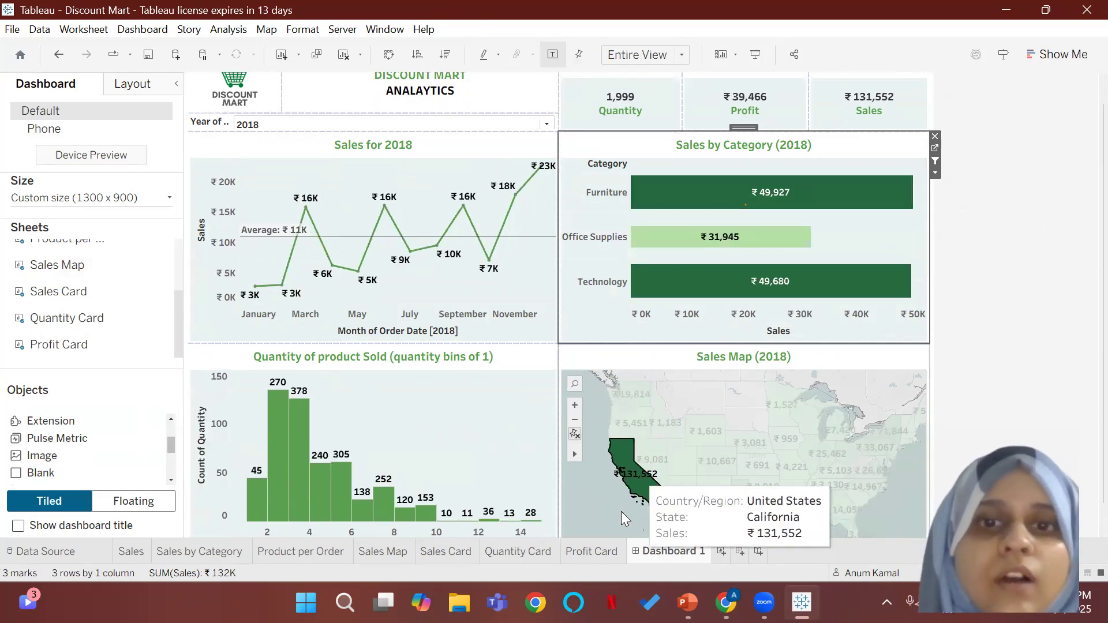
{"action": "mouse_move", "coordinate": [256, 441]}
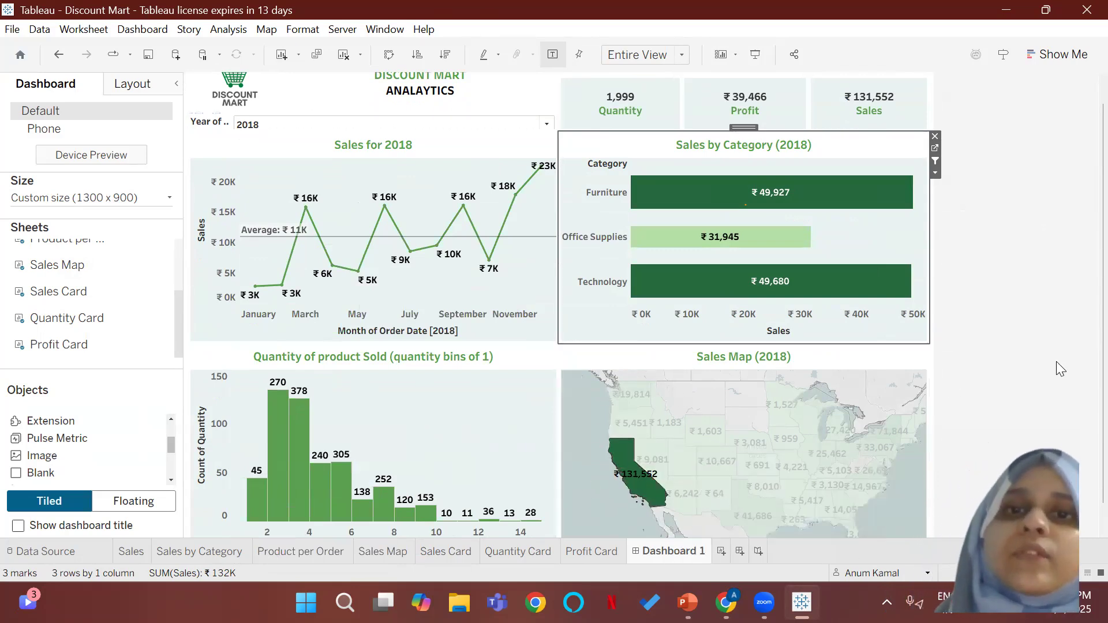
{"action": "left_click", "coordinate": [1036, 369]}
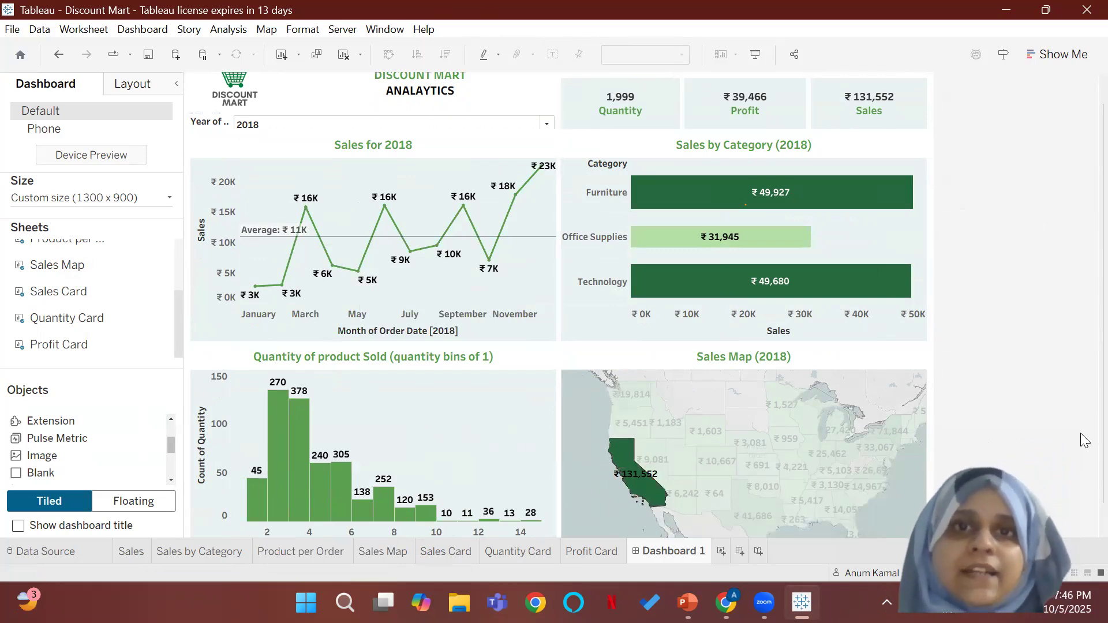
Step: Hide the titles of the Quantity Card, Profit Card and Sales Card on the dashboard
{"action": "scroll", "coordinate": [1084, 440], "scroll_direction": "up", "scroll_amount": 1}
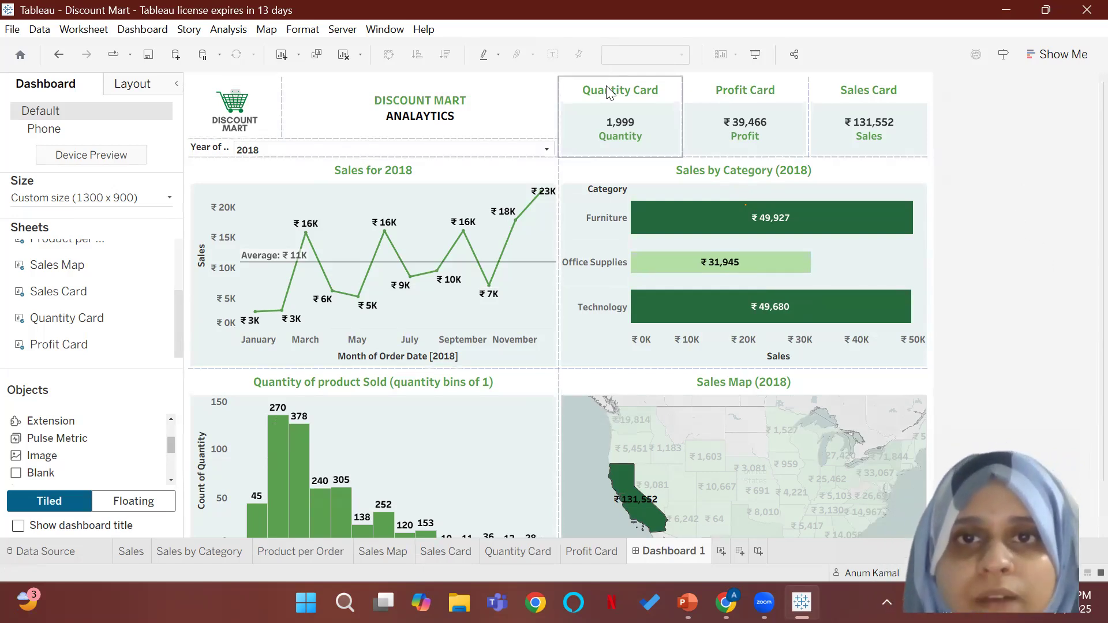
{"action": "right_click", "coordinate": [632, 88]}
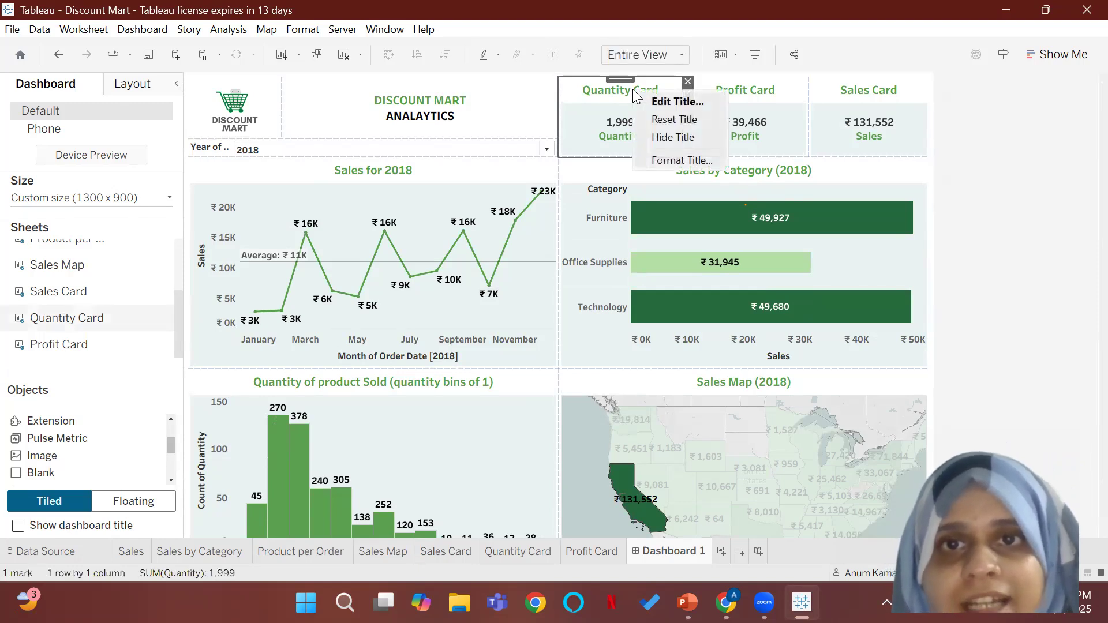
{"action": "left_click", "coordinate": [657, 138]}
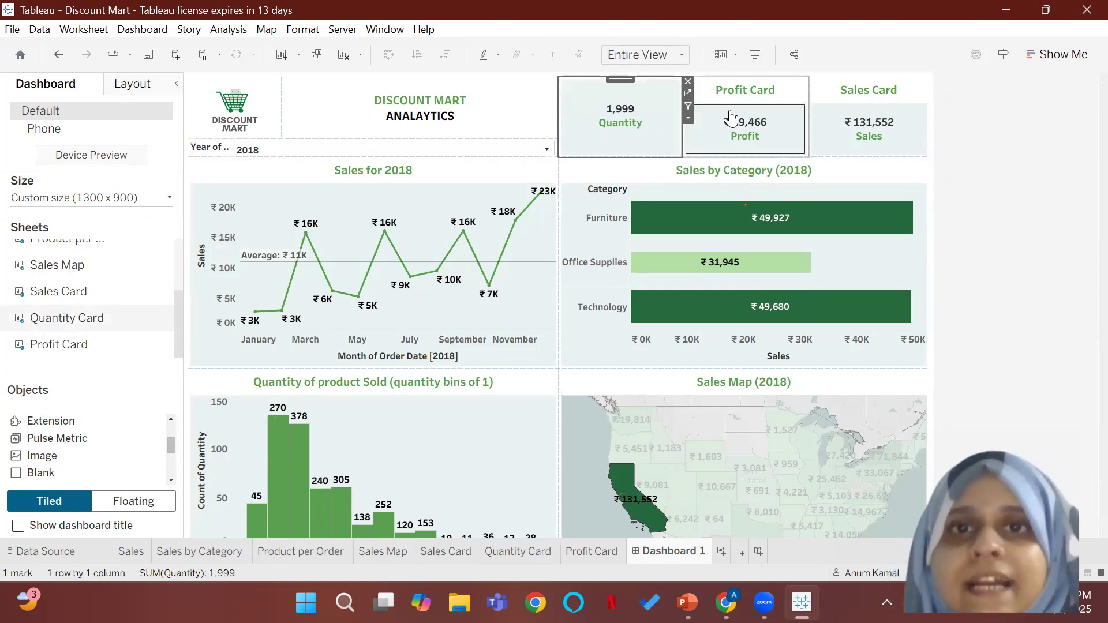
{"action": "right_click", "coordinate": [769, 96]}
{"action": "left_click", "coordinate": [808, 141]}
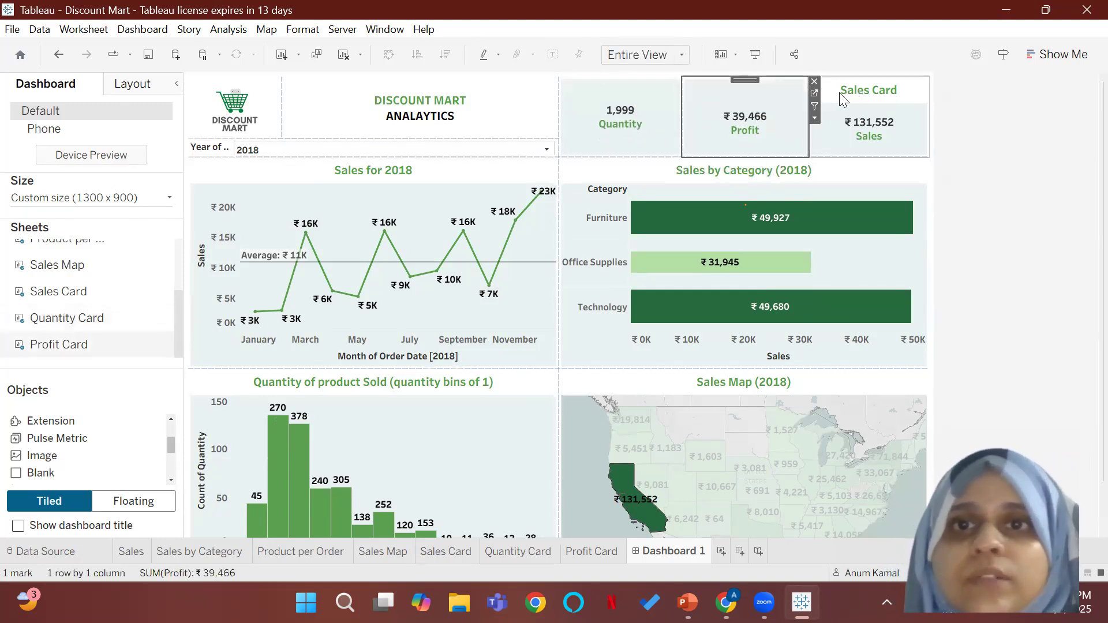
{"action": "right_click", "coordinate": [845, 92]}
{"action": "left_click", "coordinate": [883, 137]}
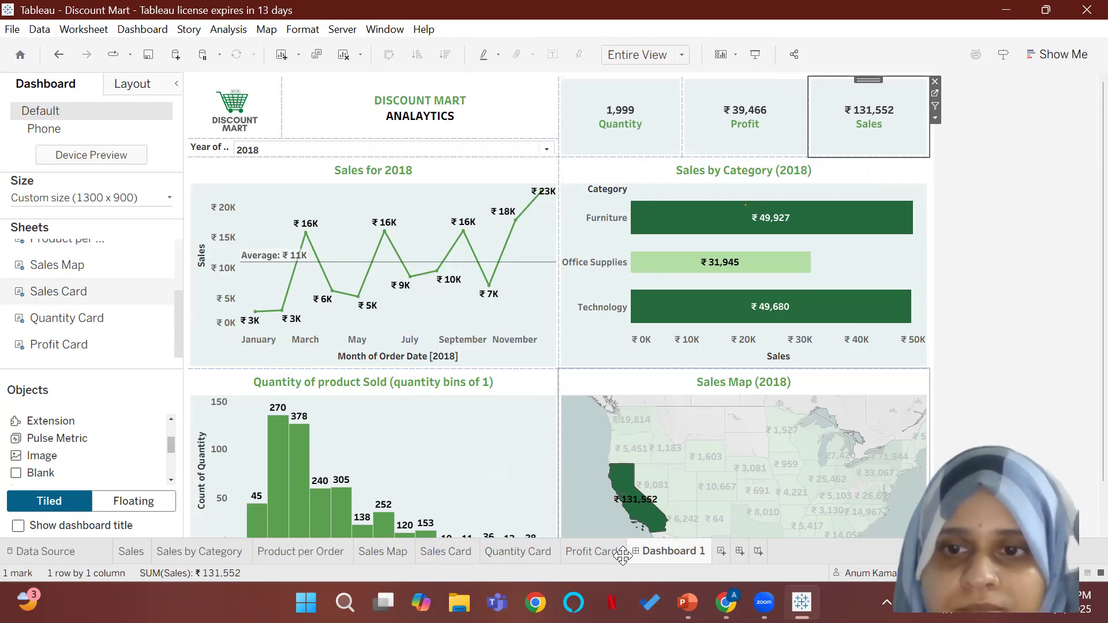
{"action": "left_click", "coordinate": [623, 556]}
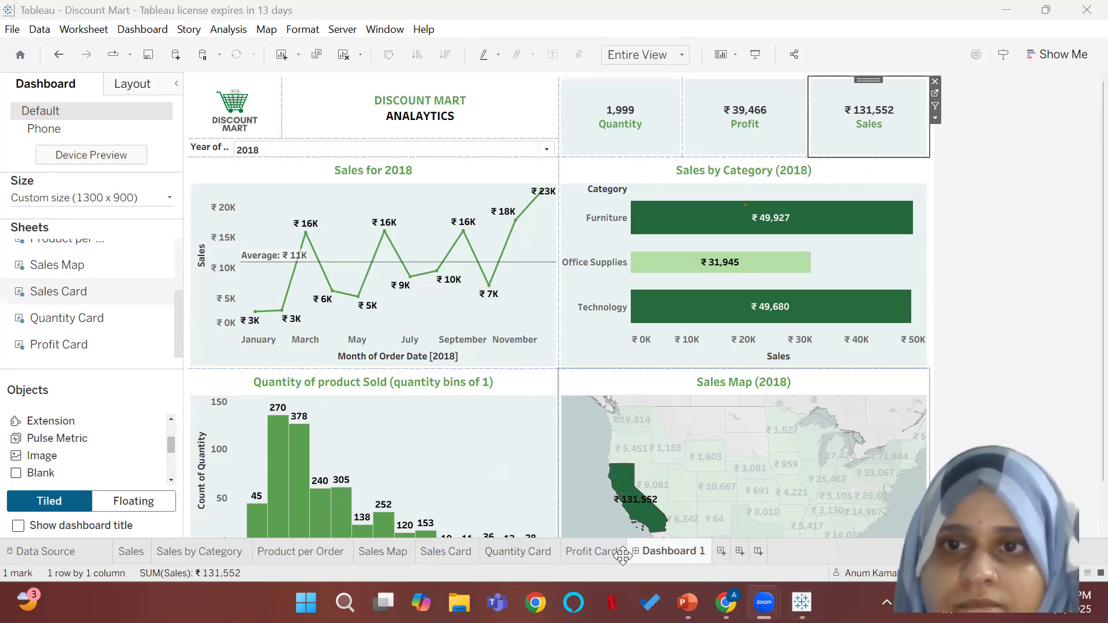